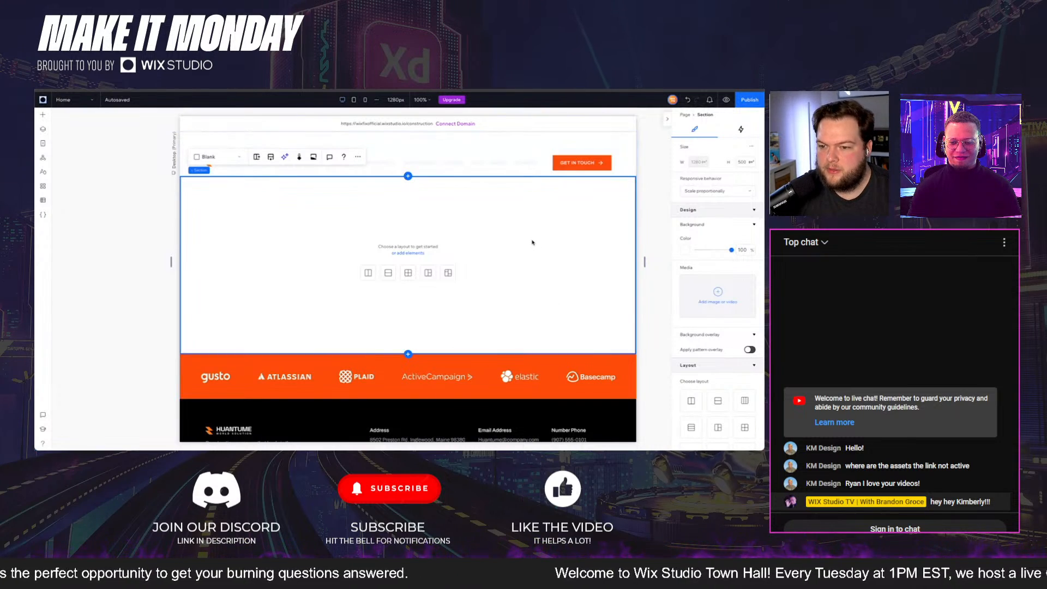
{"action": "left_click", "coordinate": [450, 154]}
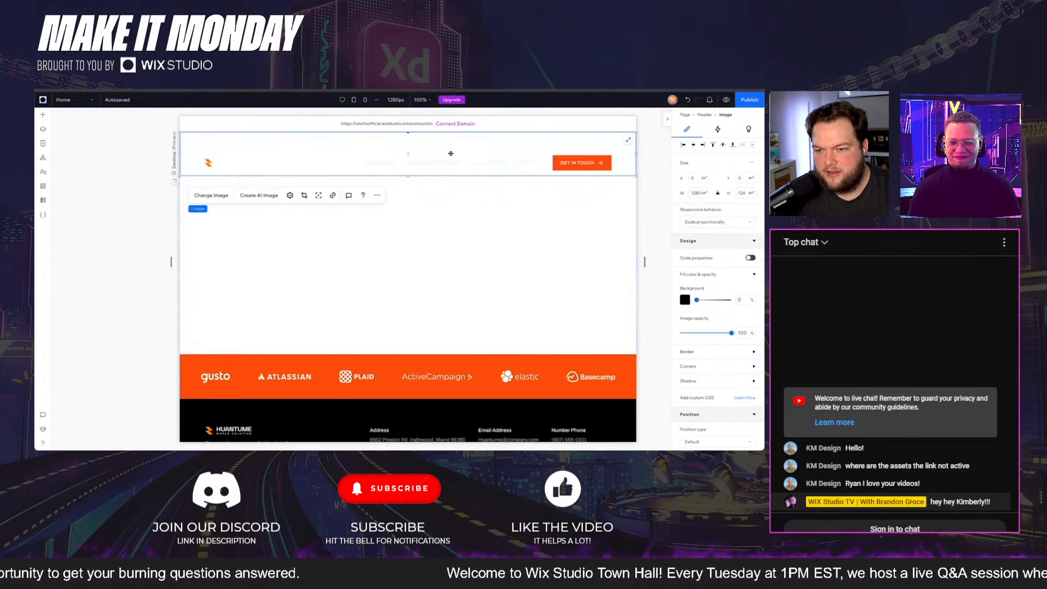
{"action": "left_click", "coordinate": [336, 400]}
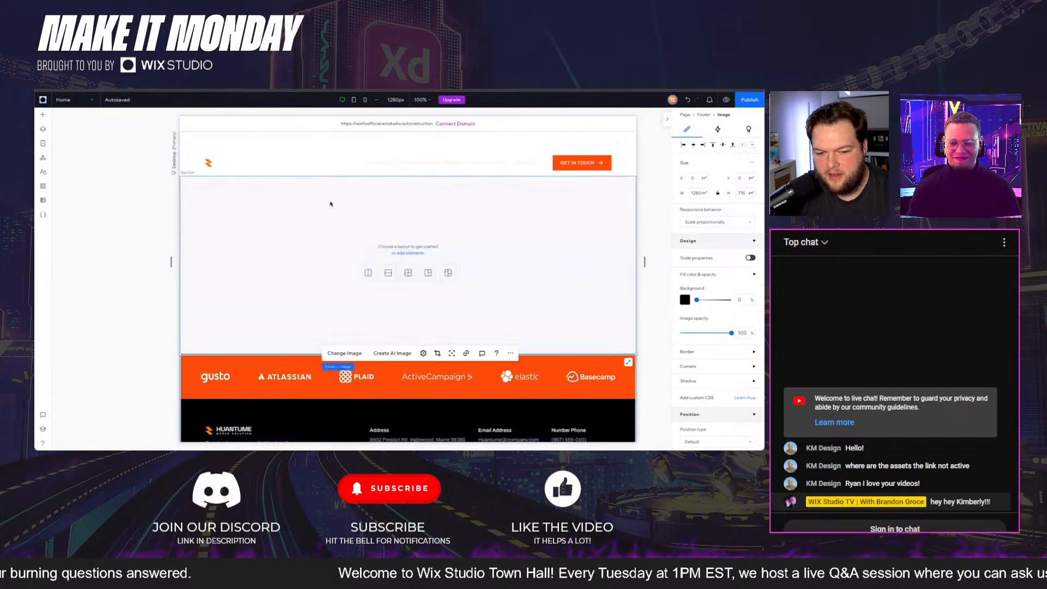
{"action": "left_click", "coordinate": [318, 142]}
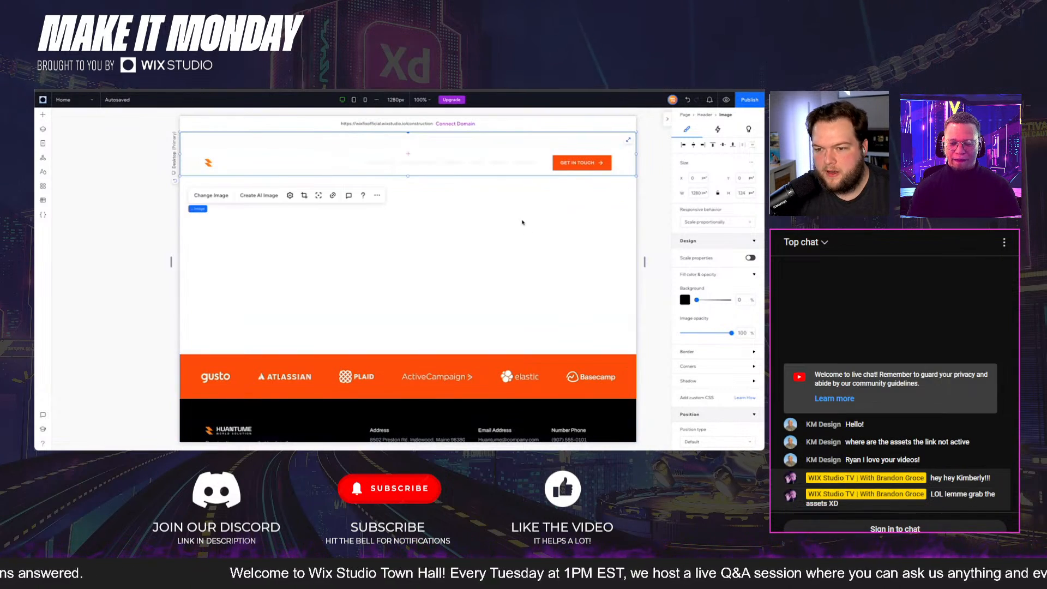
- Set the height of the blank section between the header and the logo strip to 800 px
{"action": "left_click", "coordinate": [522, 223]}
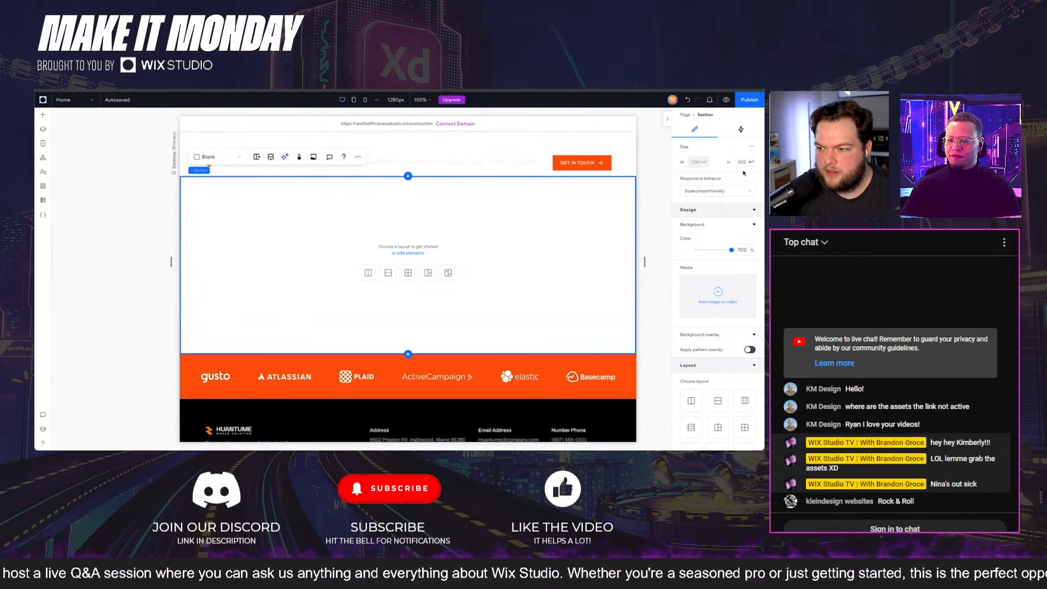
{"action": "left_click", "coordinate": [742, 162]}
{"action": "type", "text": "8"}
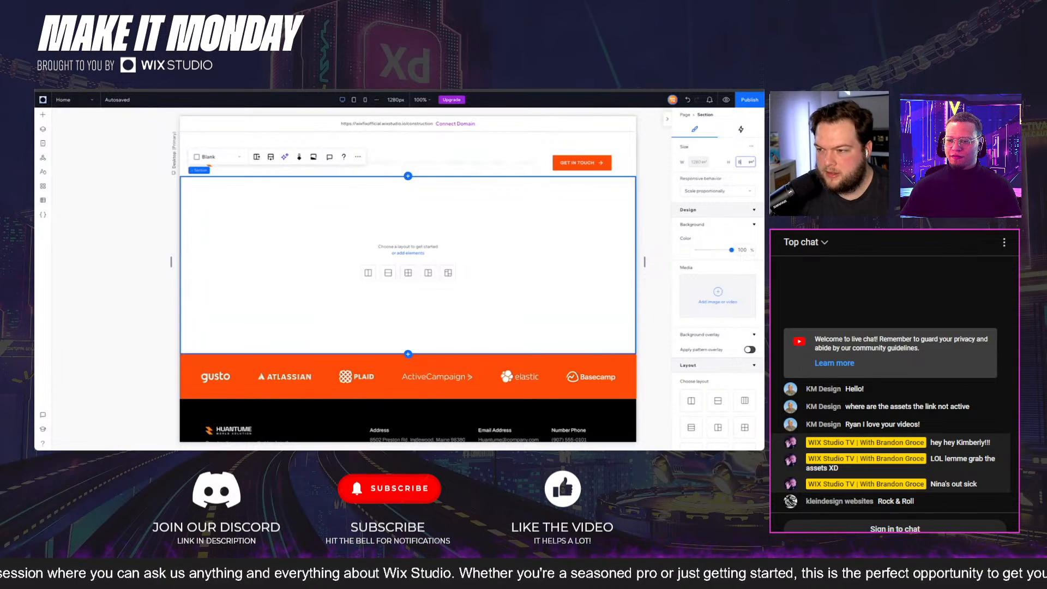
{"action": "key", "text": "Return"}
{"action": "left_click", "coordinate": [476, 222]}
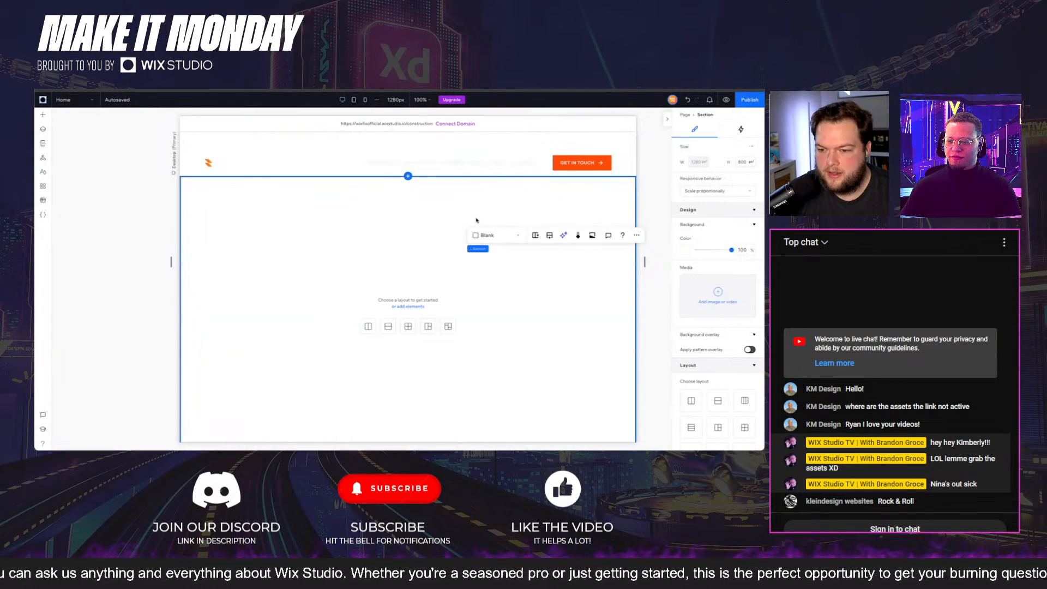
{"action": "scroll", "coordinate": [476, 222], "scroll_direction": "down", "scroll_amount": 2}
{"action": "scroll", "coordinate": [426, 231], "scroll_direction": "up", "scroll_amount": 1}
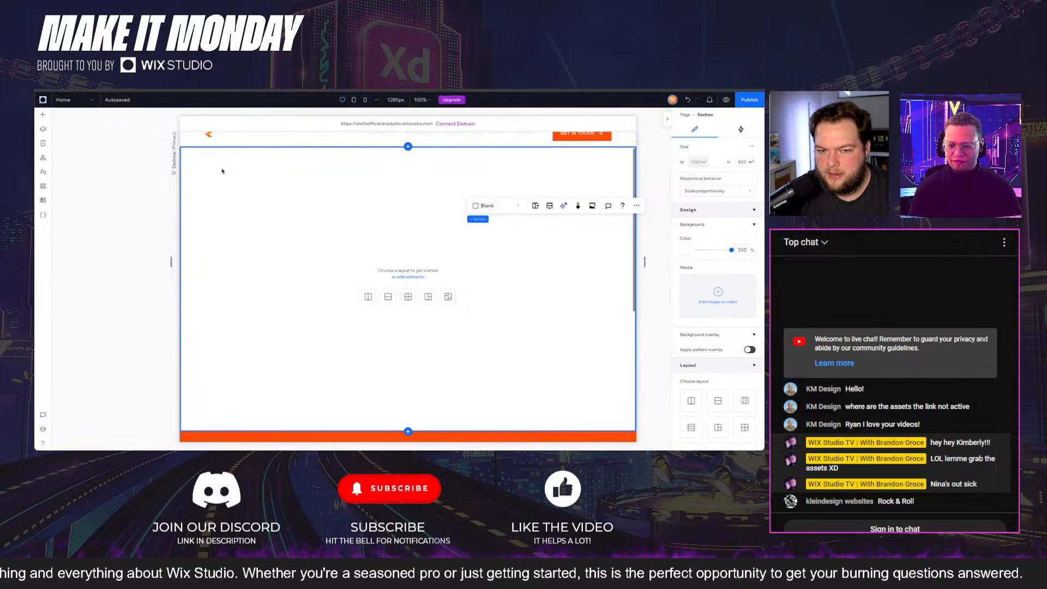
- Insert Hero BG.jpg from the site's uploaded media into the blank section and stretch it to fill the section
{"action": "left_click", "coordinate": [40, 113]}
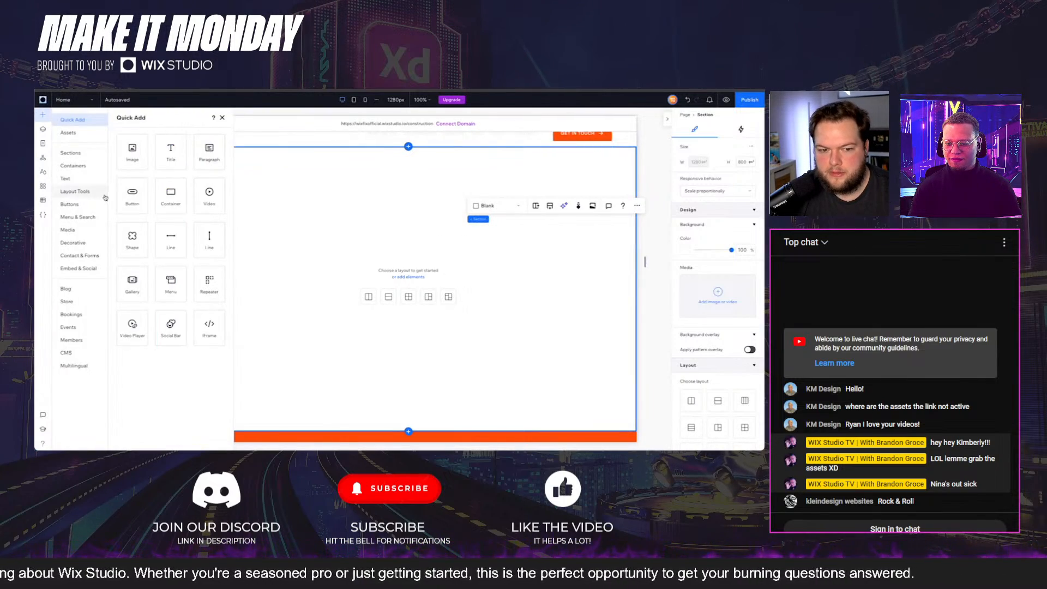
{"action": "left_click", "coordinate": [71, 230]}
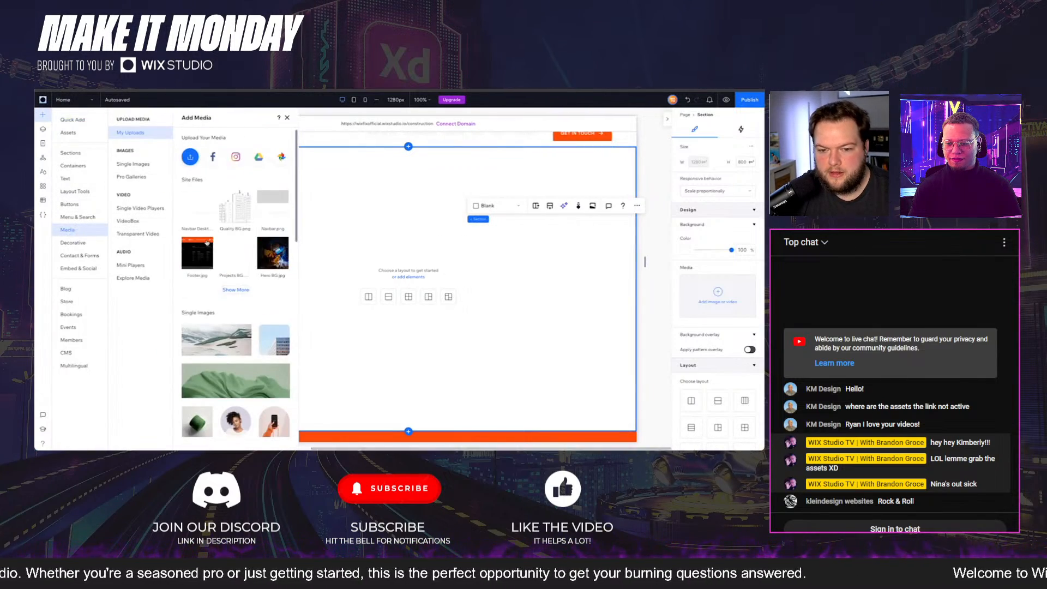
{"action": "left_click", "coordinate": [274, 258]}
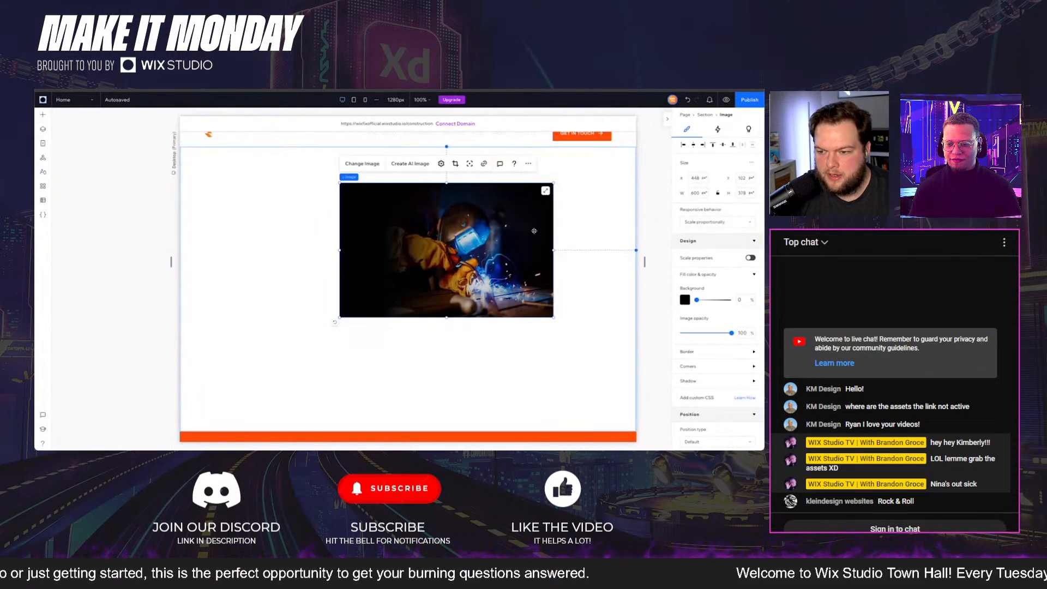
{"action": "left_click", "coordinate": [545, 192]}
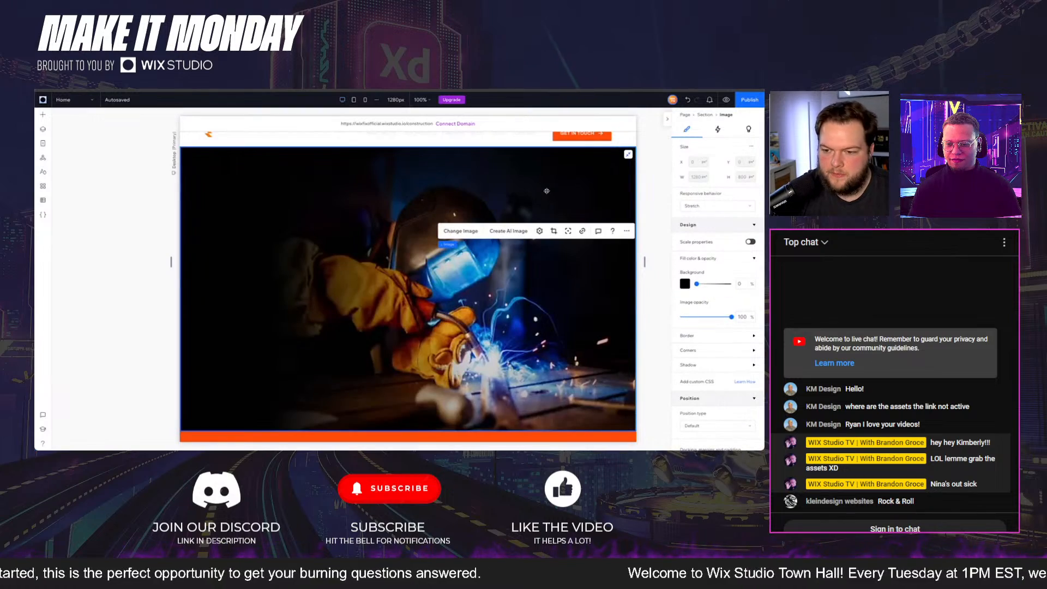
- Set the whole header's position type to Pinned
{"action": "scroll", "coordinate": [469, 194], "scroll_direction": "up", "scroll_amount": 1}
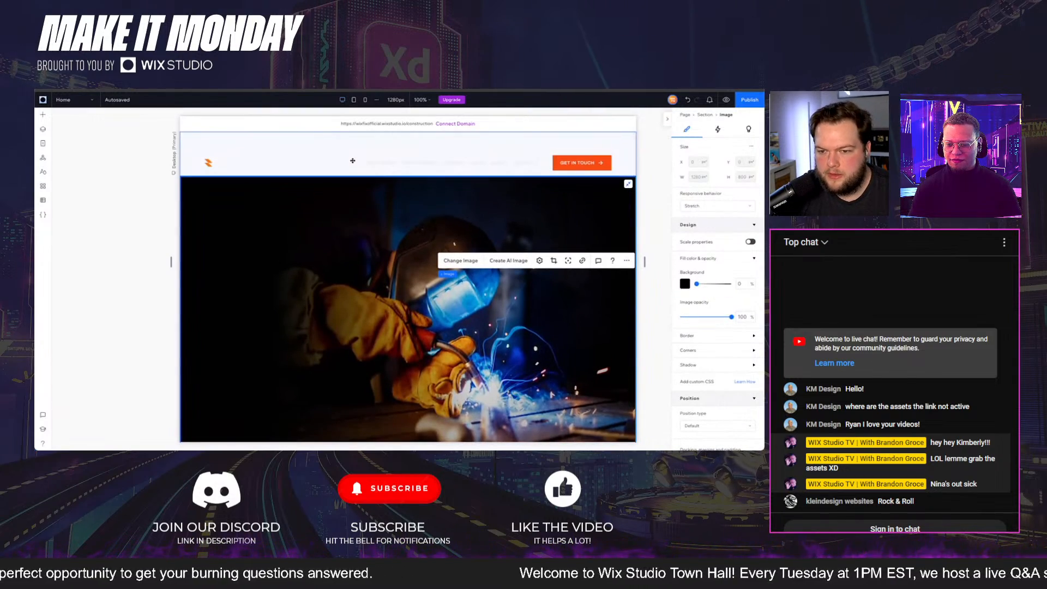
{"action": "left_click", "coordinate": [350, 161]}
{"action": "left_click", "coordinate": [198, 209]}
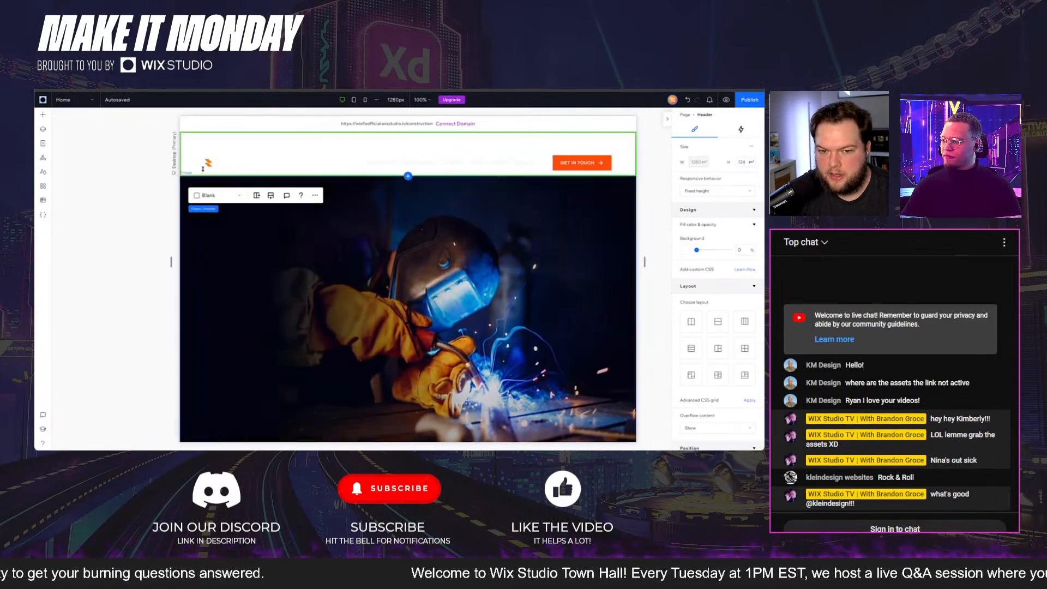
{"action": "scroll", "coordinate": [715, 285], "scroll_direction": "down", "scroll_amount": 3}
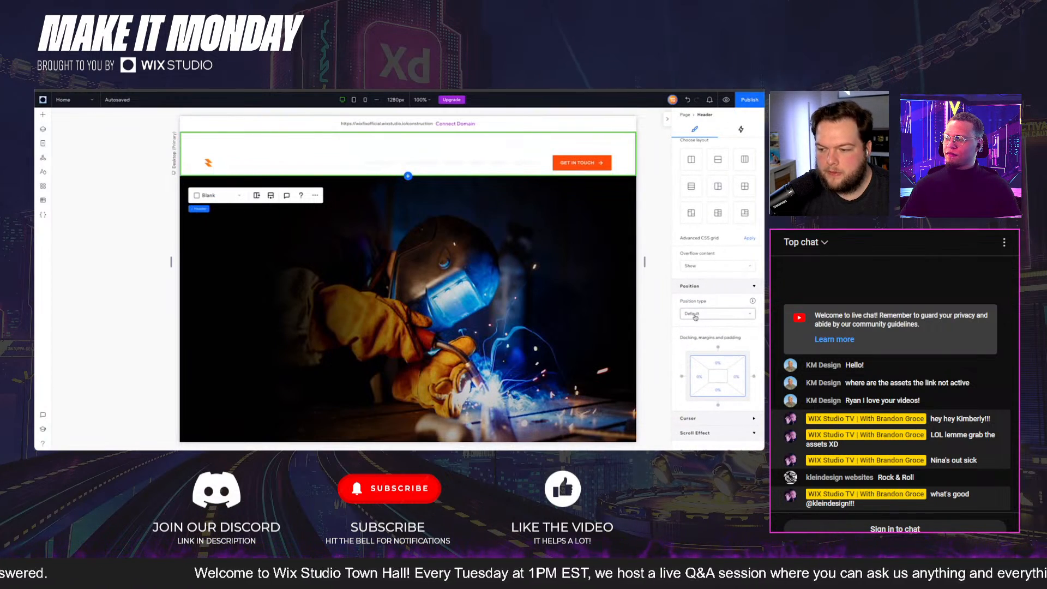
{"action": "left_click", "coordinate": [692, 312]}
{"action": "left_click", "coordinate": [701, 341]}
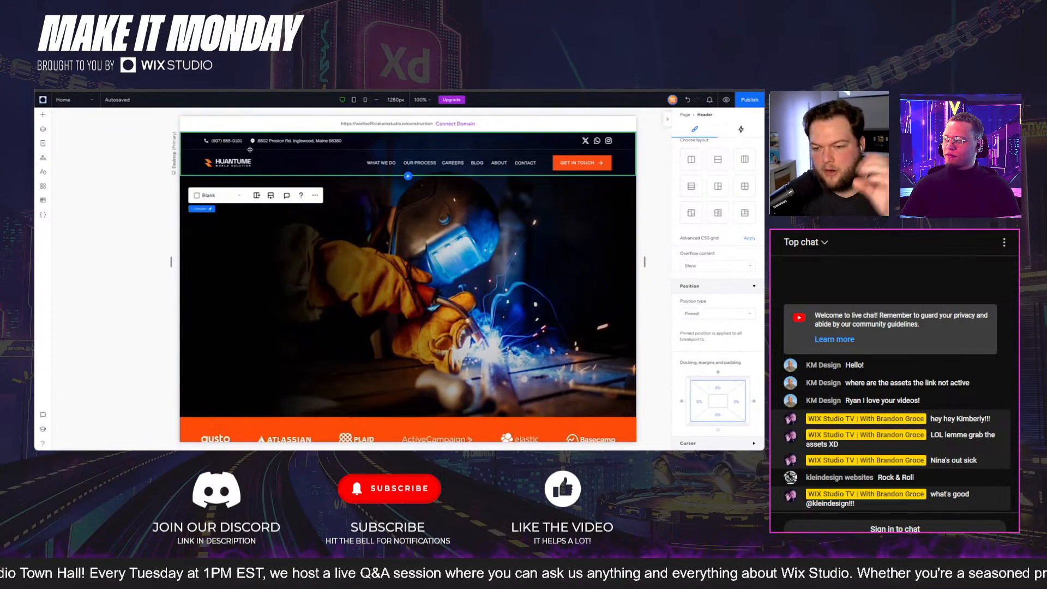
- Enable the Transition scroll effect on the pinned header
{"action": "left_click", "coordinate": [511, 282]}
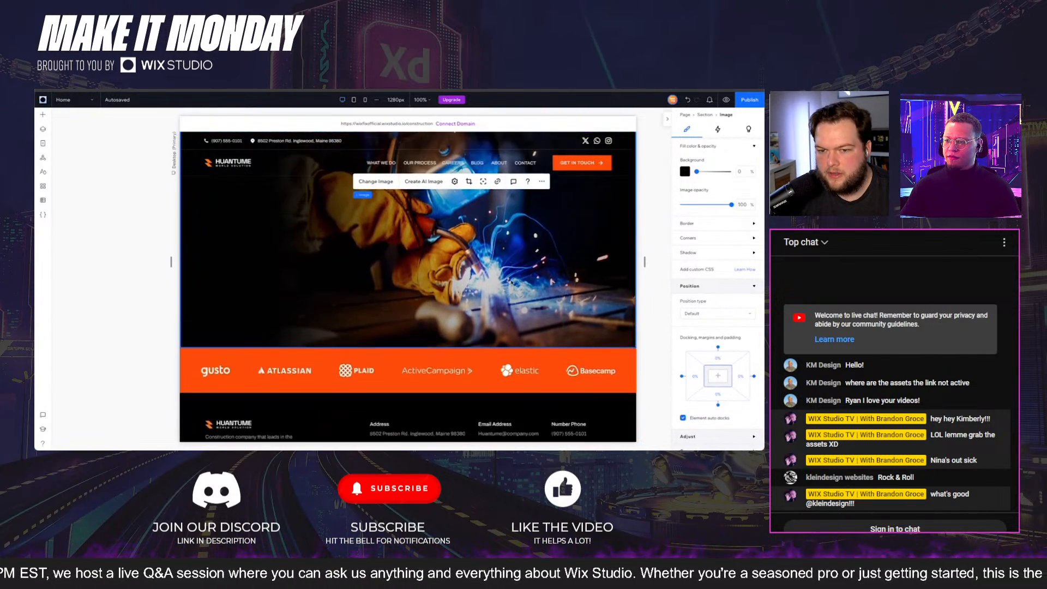
{"action": "scroll", "coordinate": [696, 312], "scroll_direction": "down", "scroll_amount": 1}
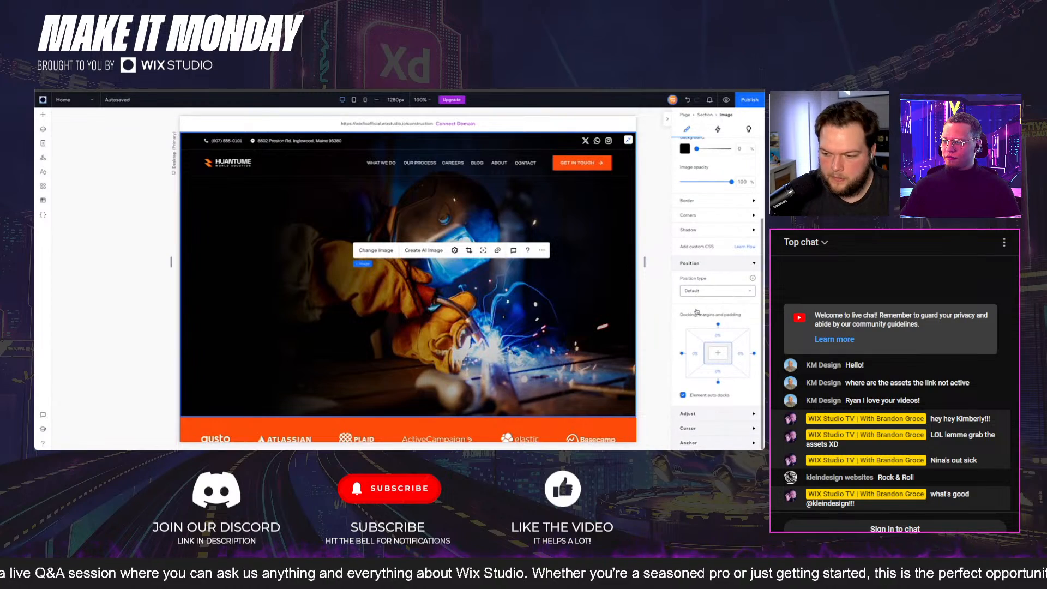
{"action": "left_click", "coordinate": [273, 162]}
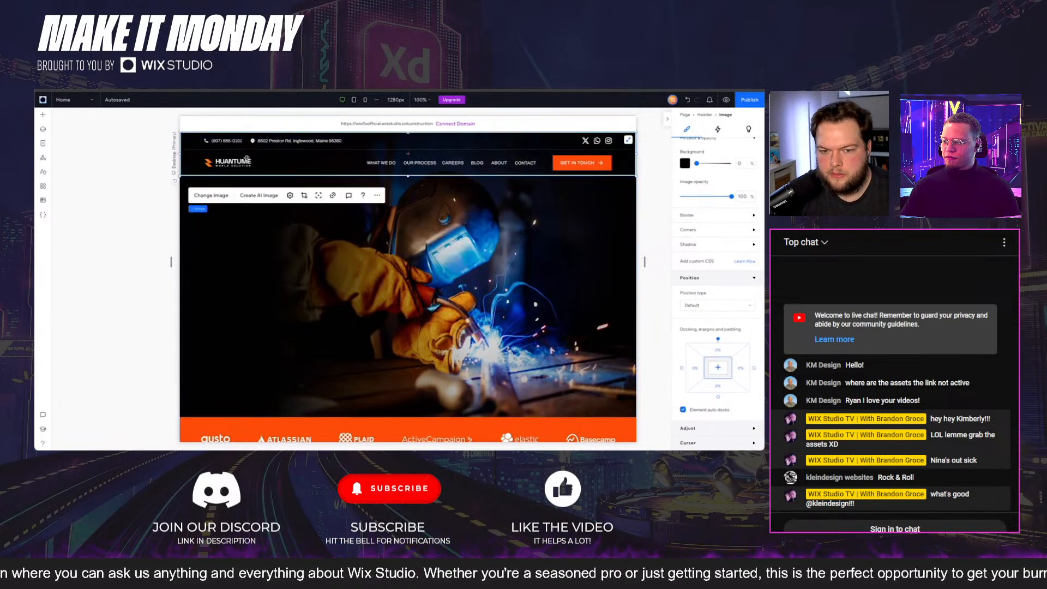
{"action": "left_click", "coordinate": [196, 209]}
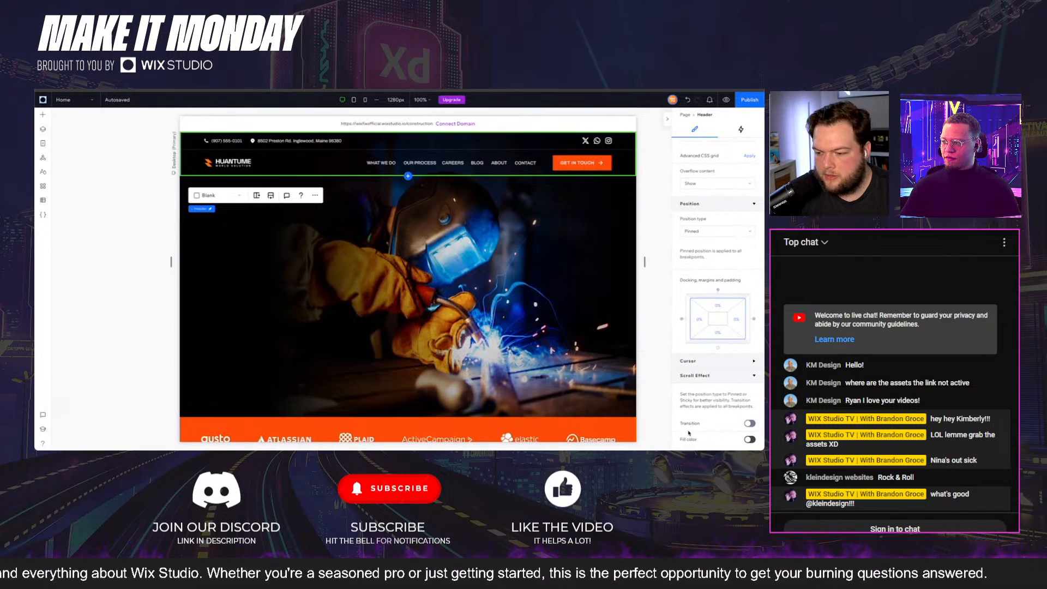
{"action": "left_click", "coordinate": [689, 424]}
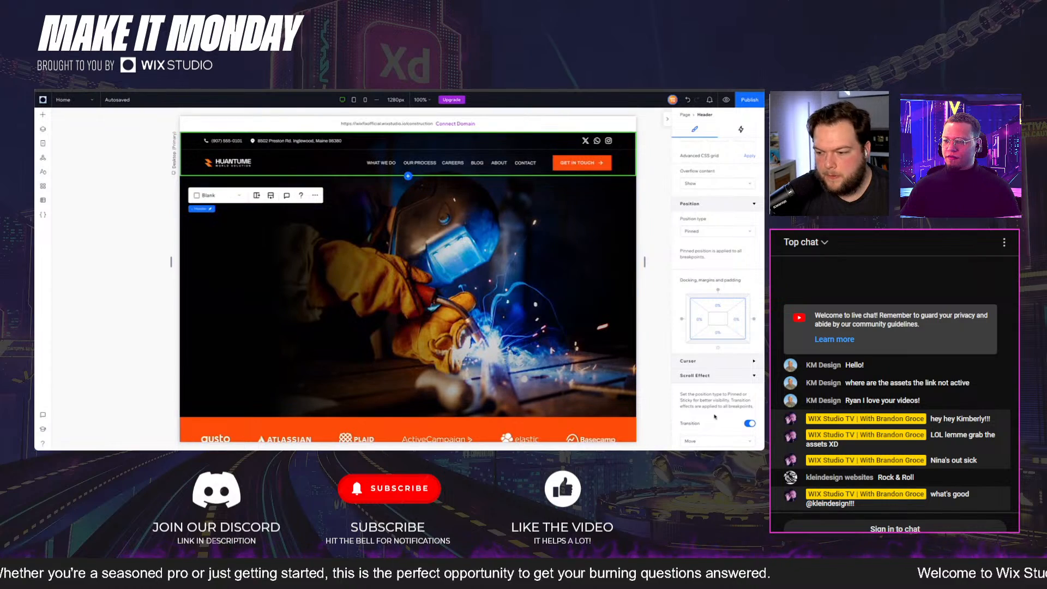
{"action": "scroll", "coordinate": [708, 378], "scroll_direction": "down", "scroll_amount": 3}
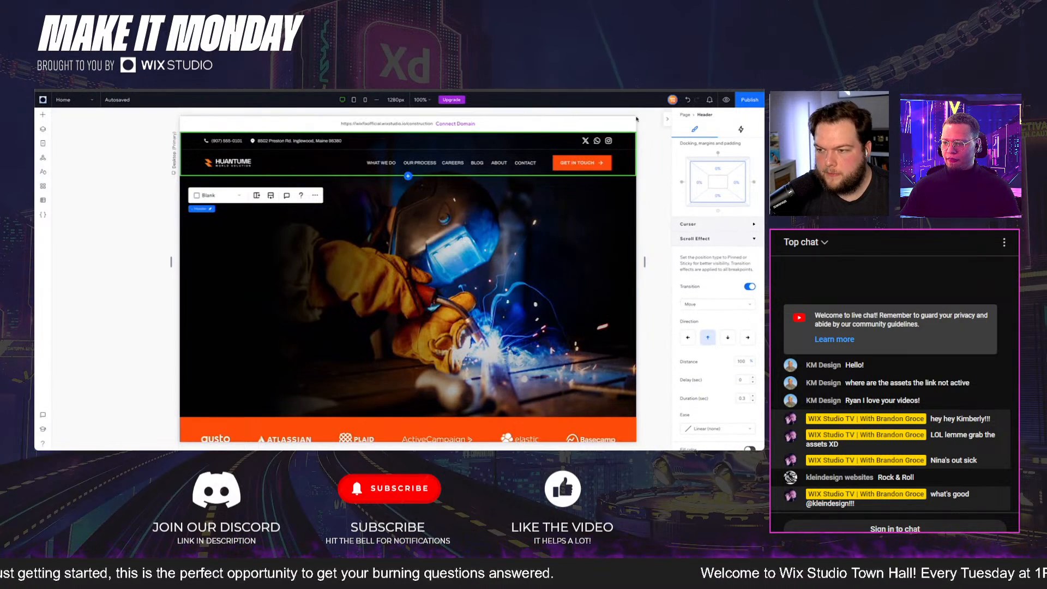
- Preview the page, examine how the header transitions while scrolling down and back up, and return to editing
{"action": "left_click", "coordinate": [727, 100]}
{"action": "scroll", "coordinate": [511, 268], "scroll_direction": "down", "scroll_amount": 3}
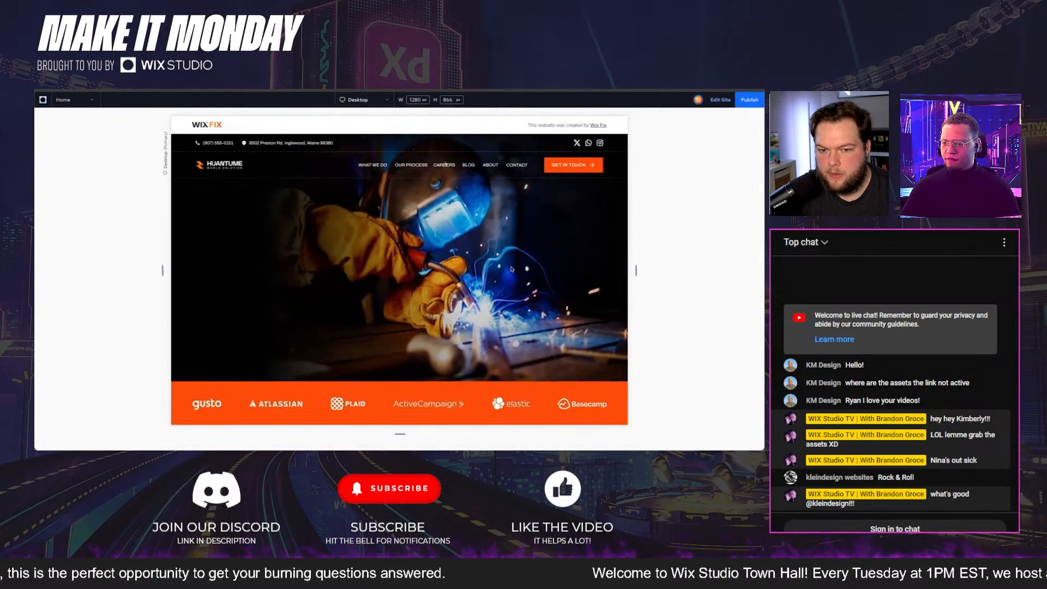
{"action": "scroll", "coordinate": [512, 268], "scroll_direction": "down", "scroll_amount": 3}
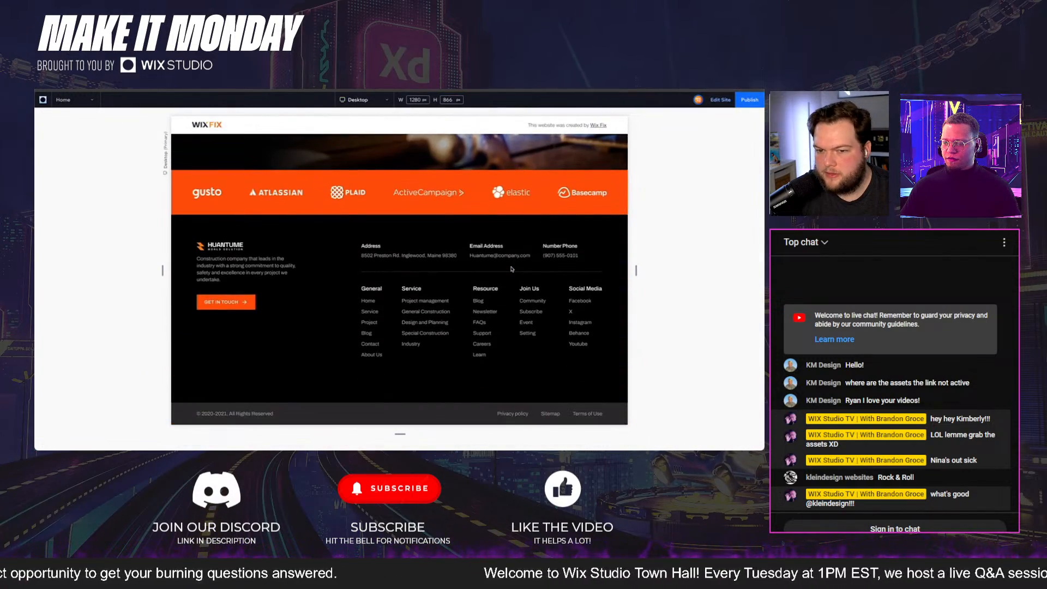
{"action": "scroll", "coordinate": [512, 268], "scroll_direction": "up", "scroll_amount": 6}
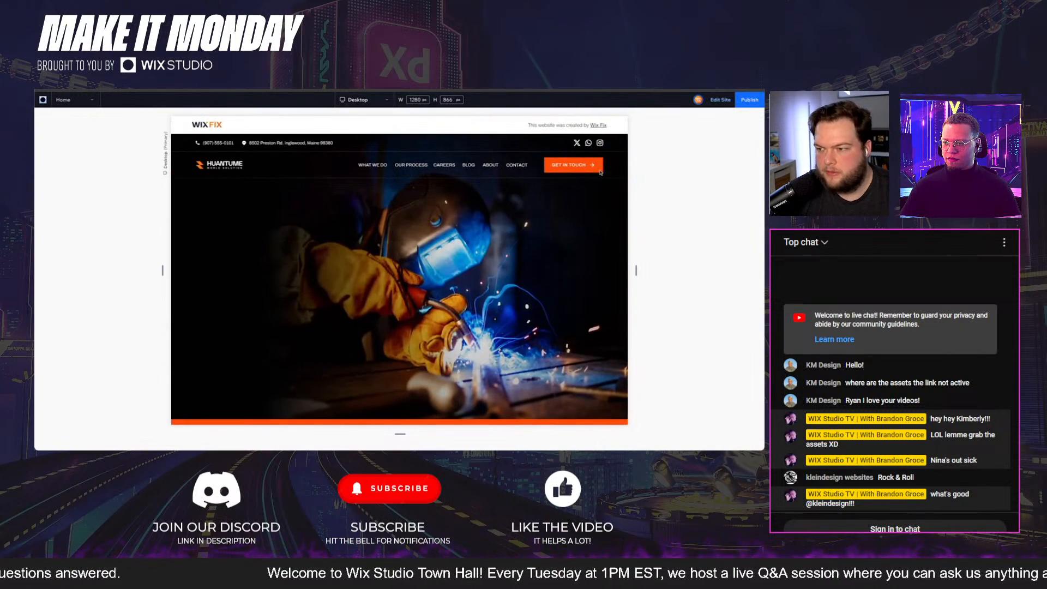
{"action": "left_click", "coordinate": [720, 100]}
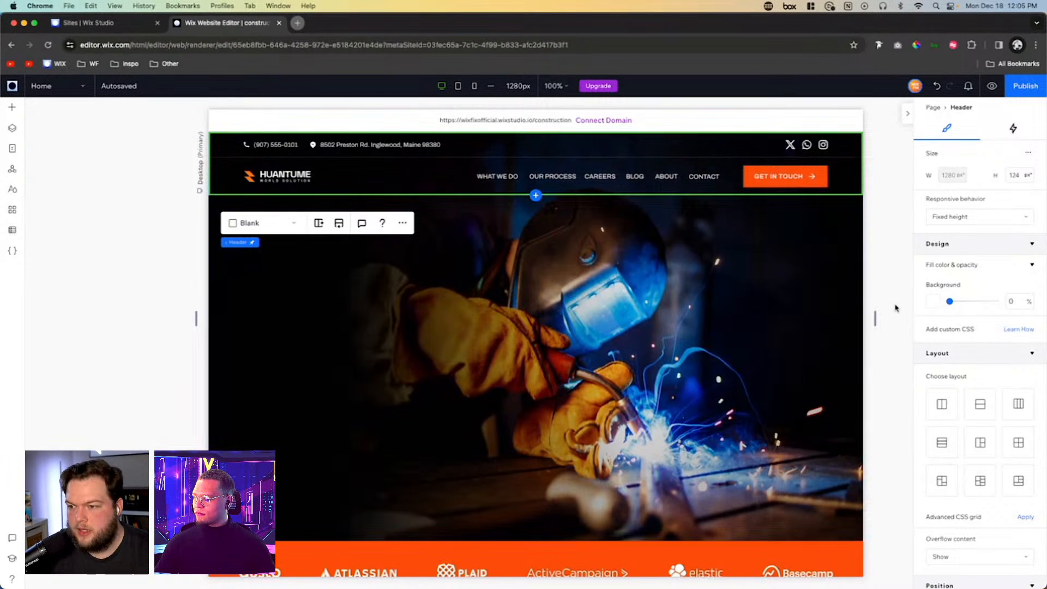
- Replace the header's Transition scroll effect with a Fill color scroll effect in black
{"action": "scroll", "coordinate": [980, 415], "scroll_direction": "down", "scroll_amount": 10}
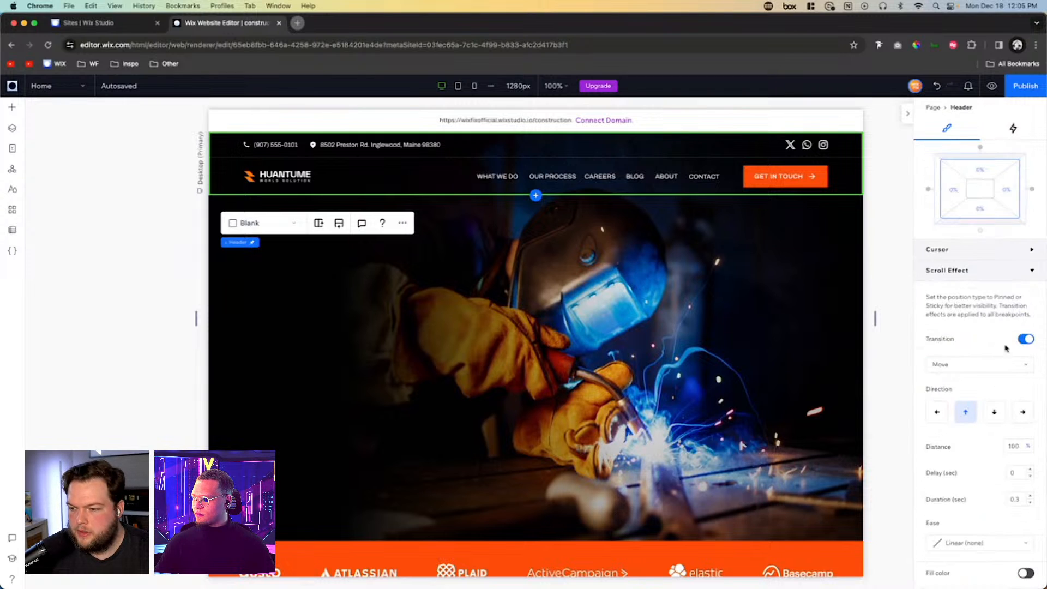
{"action": "left_click", "coordinate": [1029, 339]}
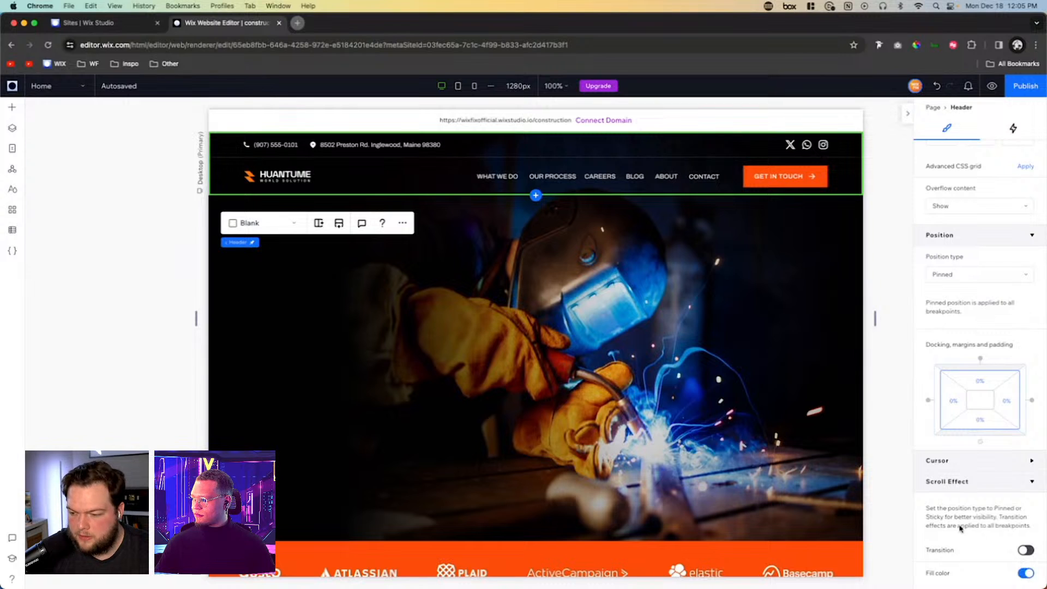
{"action": "scroll", "coordinate": [961, 528], "scroll_direction": "down", "scroll_amount": 1}
{"action": "left_click", "coordinate": [933, 567]}
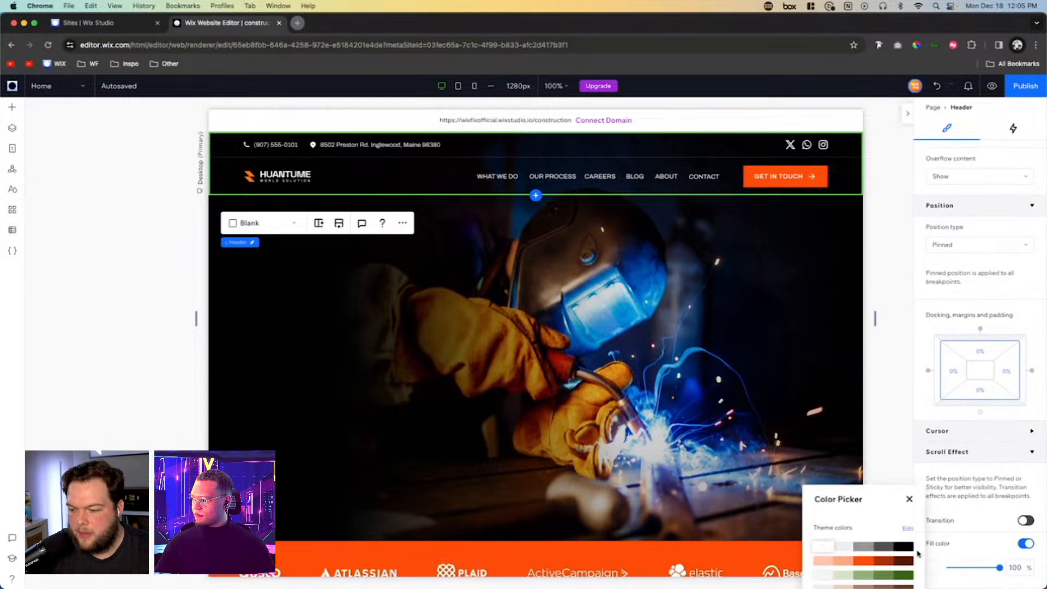
{"action": "left_click", "coordinate": [902, 545]}
{"action": "left_click", "coordinate": [876, 348]}
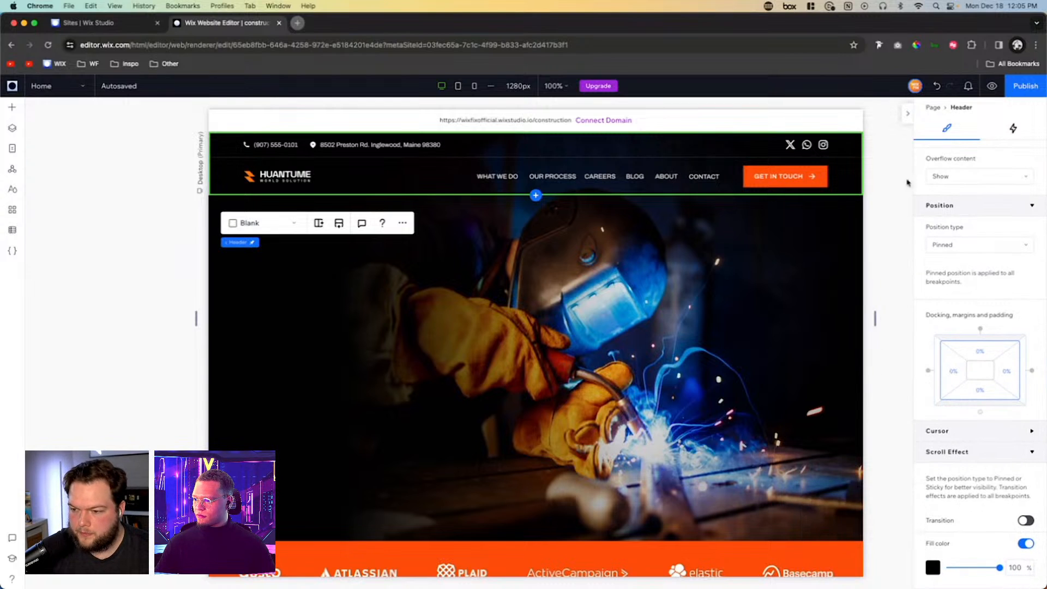
- Preview the page, examine the header's fill color while scrolling down and back up, and return to editing
{"action": "left_click", "coordinate": [992, 86]}
{"action": "scroll", "coordinate": [714, 260], "scroll_direction": "down", "scroll_amount": 10}
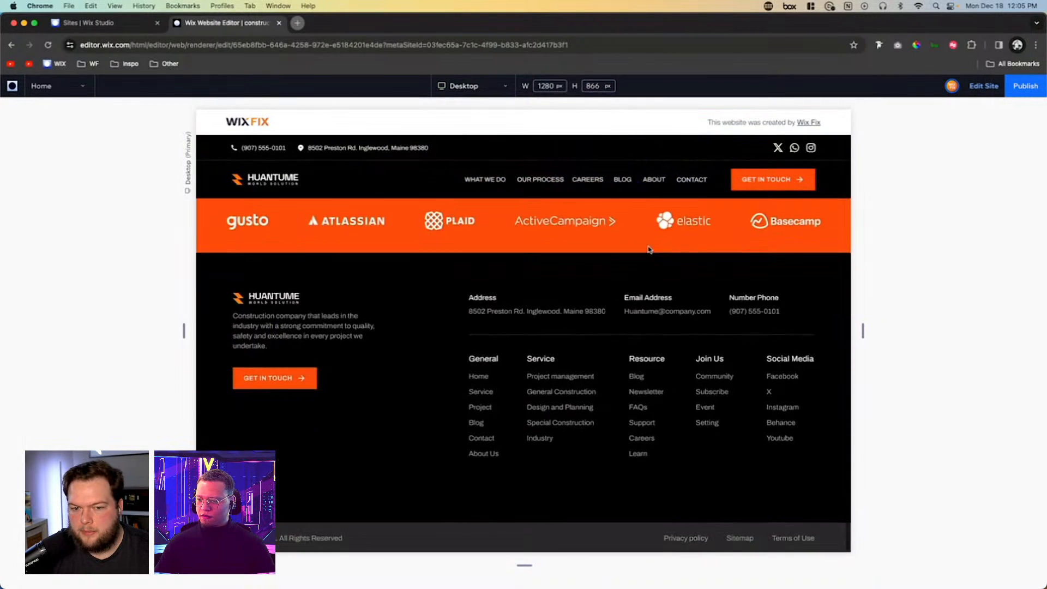
{"action": "scroll", "coordinate": [649, 249], "scroll_direction": "up", "scroll_amount": 5}
{"action": "scroll", "coordinate": [649, 249], "scroll_direction": "down", "scroll_amount": 3}
{"action": "scroll", "coordinate": [649, 249], "scroll_direction": "down", "scroll_amount": 3}
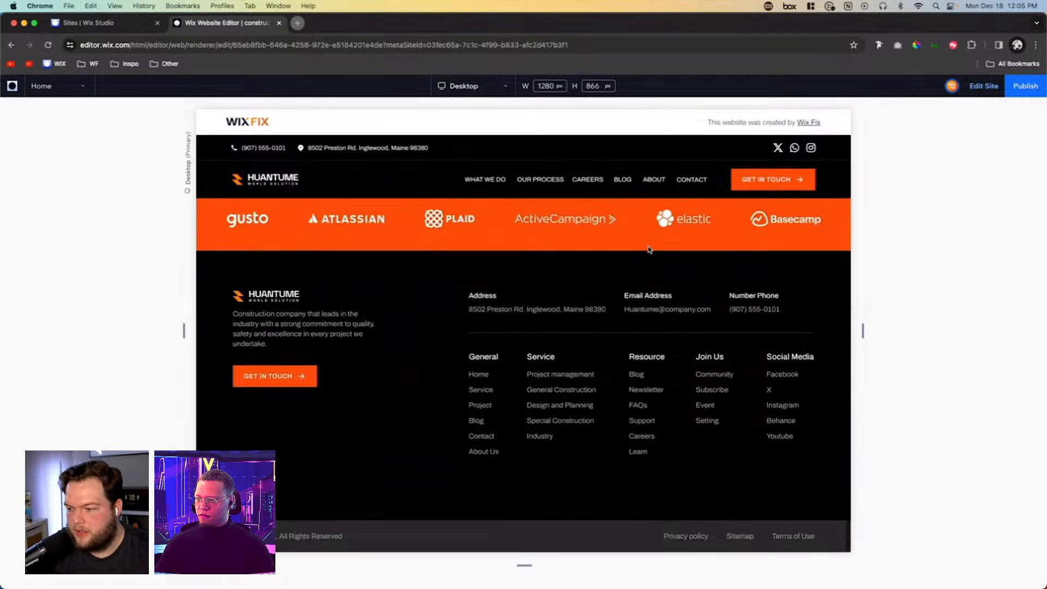
{"action": "scroll", "coordinate": [648, 249], "scroll_direction": "up", "scroll_amount": 8}
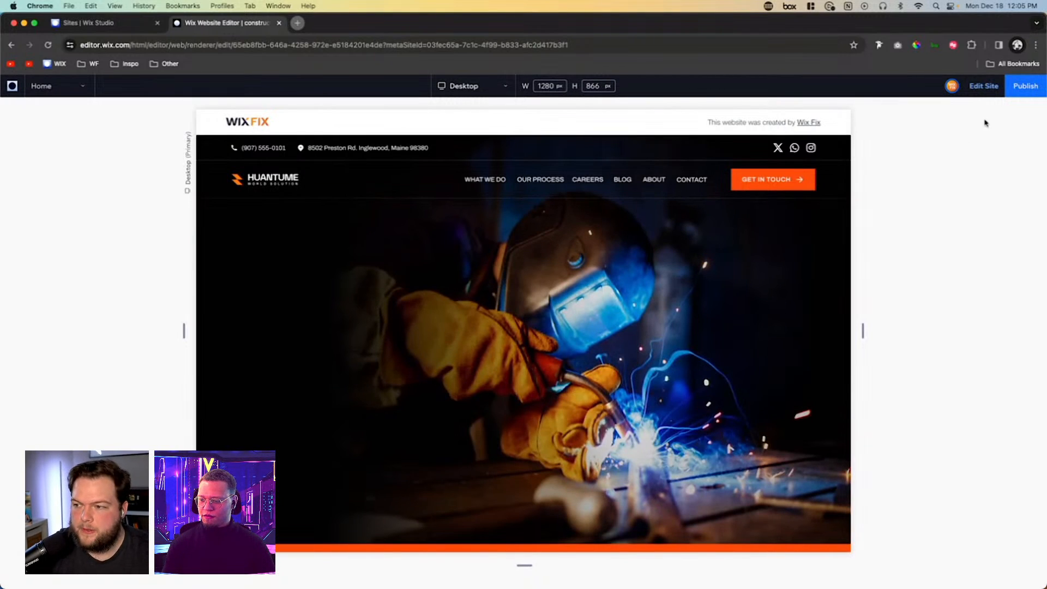
{"action": "left_click", "coordinate": [982, 86]}
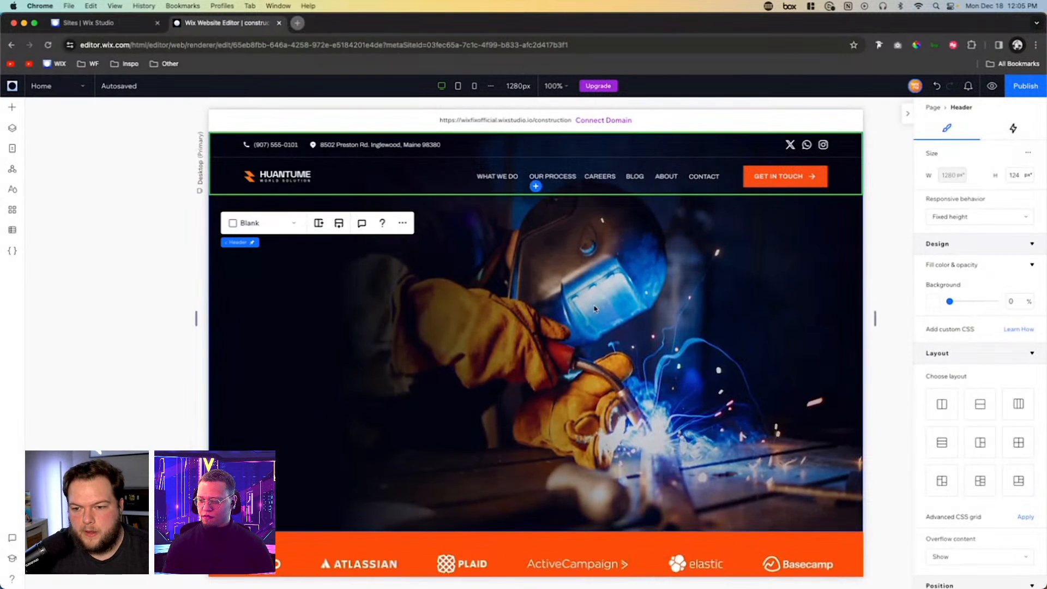
- Add a Heading 1 text element over the dark left side of the hero image, at about X 79, Y 231
{"action": "scroll", "coordinate": [1003, 433], "scroll_direction": "down", "scroll_amount": 2}
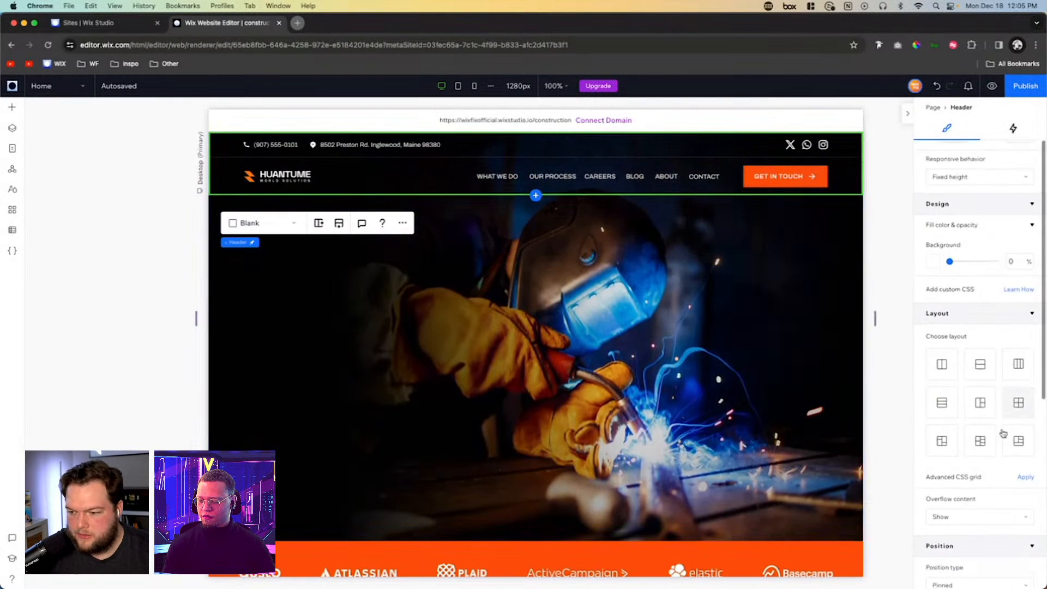
{"action": "left_click", "coordinate": [312, 364]}
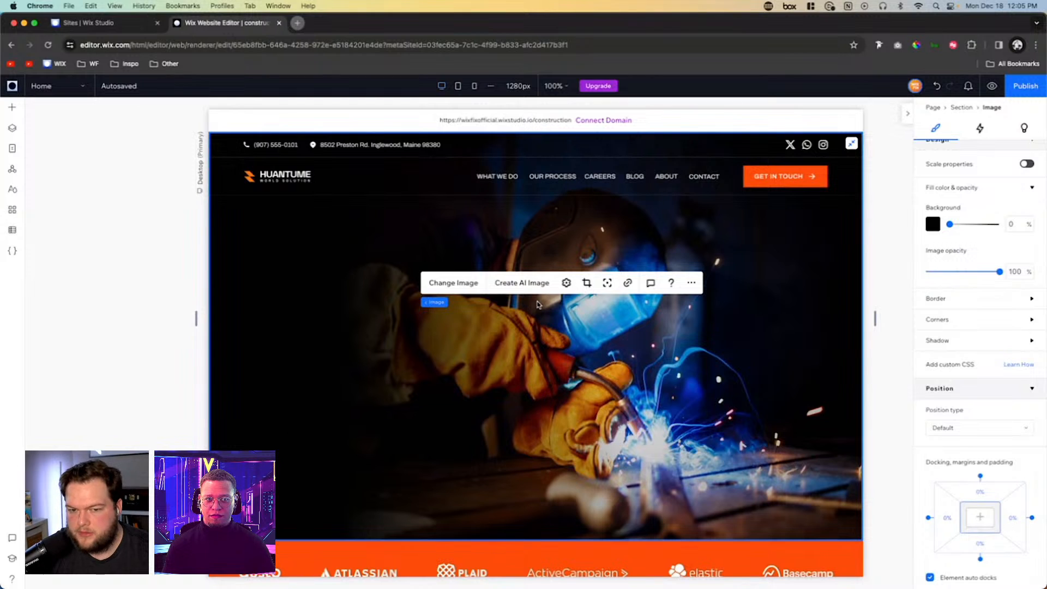
{"action": "left_click", "coordinate": [11, 108]}
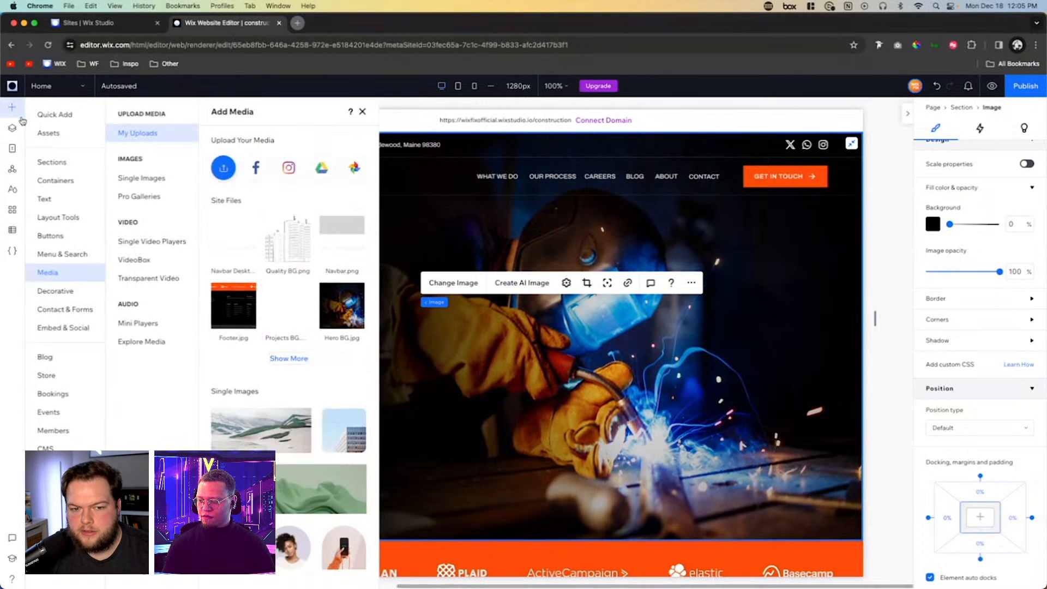
{"action": "left_click", "coordinate": [58, 200]}
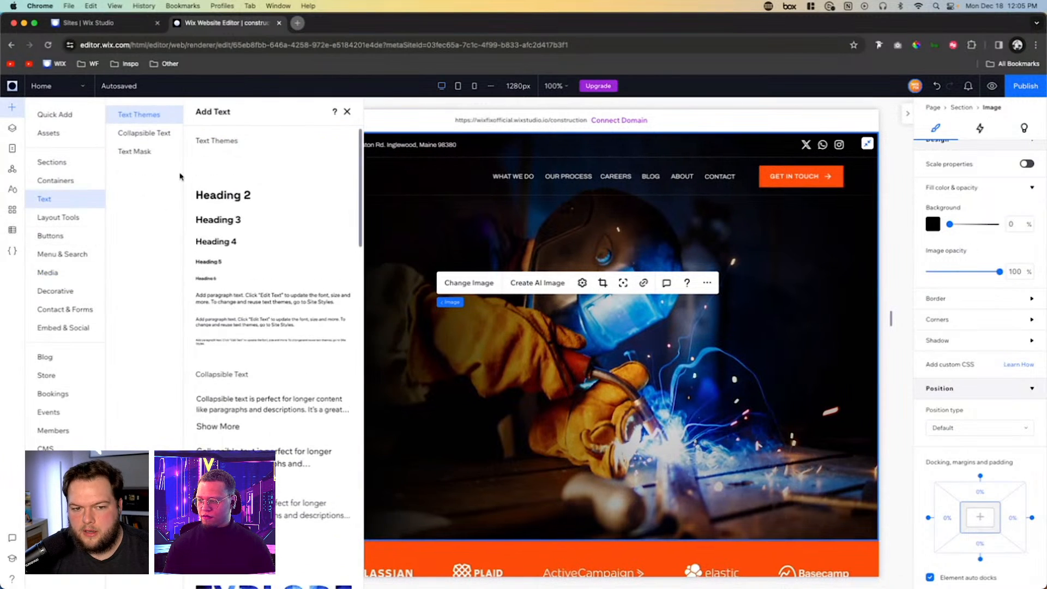
{"action": "left_click_drag", "start_coordinate": [221, 169], "coordinate": [350, 268]}
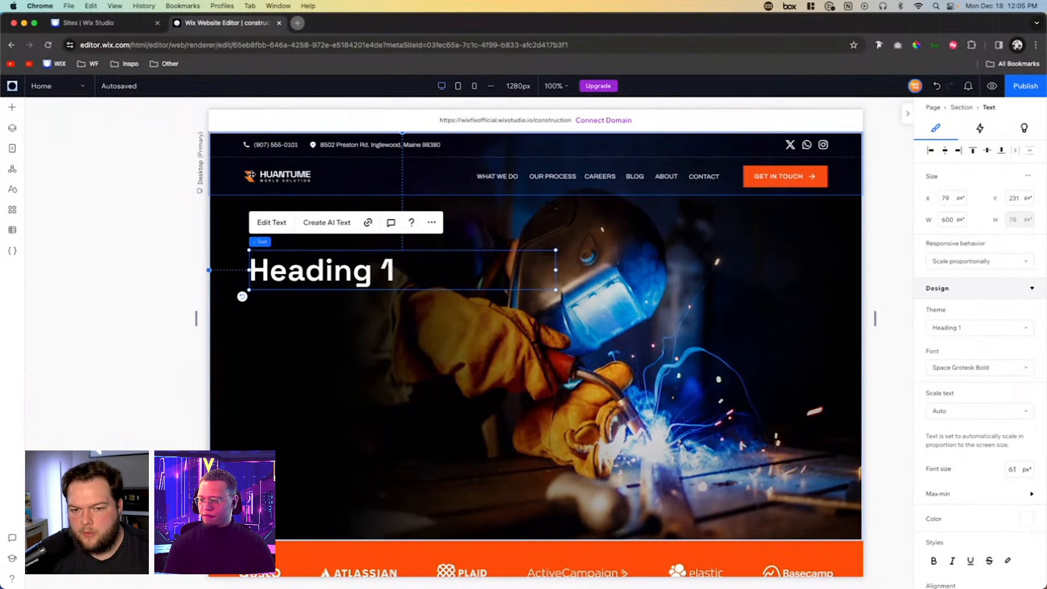
- Add an empty container of about 330 × 212 px over the middle of the hero image
{"action": "left_click", "coordinate": [257, 343]}
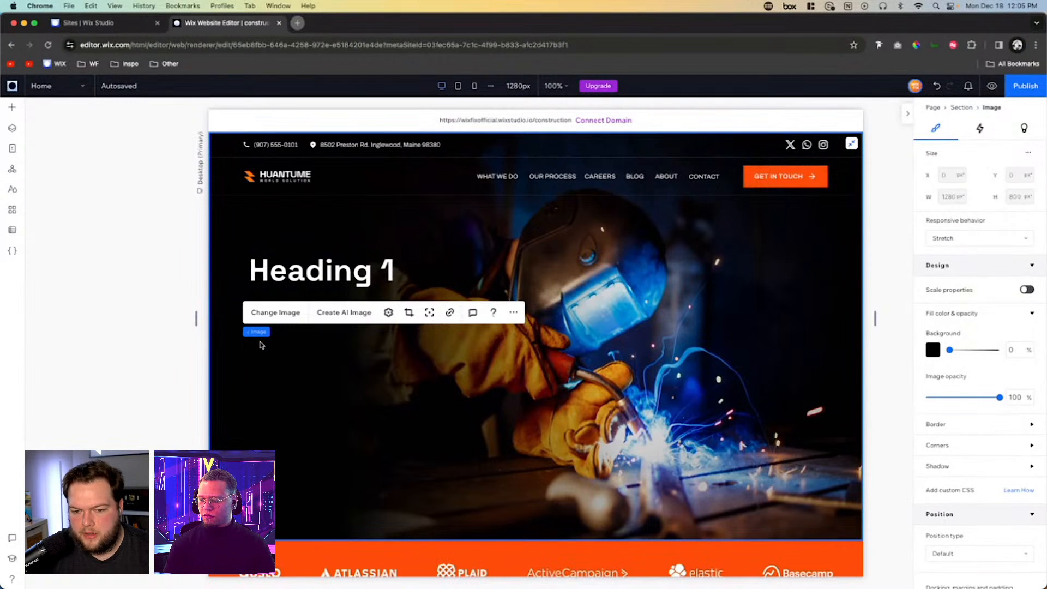
{"action": "left_click", "coordinate": [10, 112]}
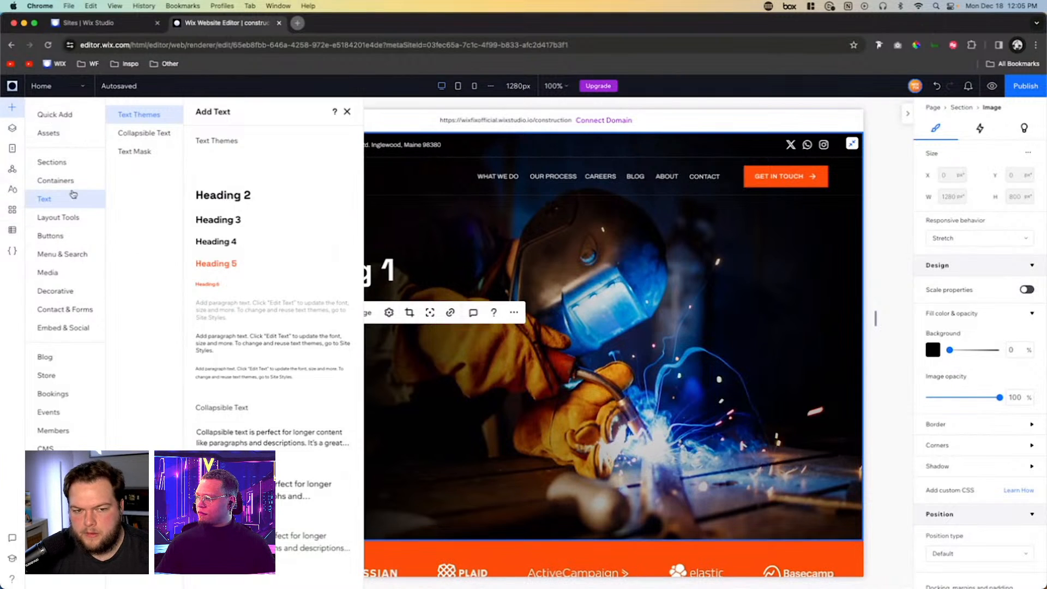
{"action": "left_click", "coordinate": [57, 181]}
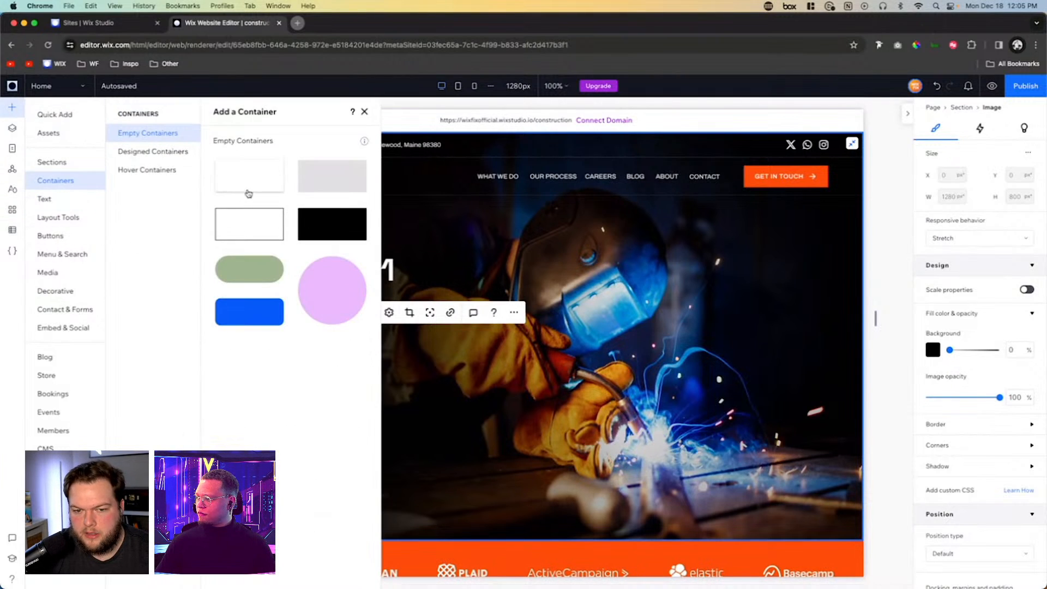
{"action": "left_click", "coordinate": [37, 115]}
{"action": "left_click_drag", "start_coordinate": [191, 231], "coordinate": [525, 347]}
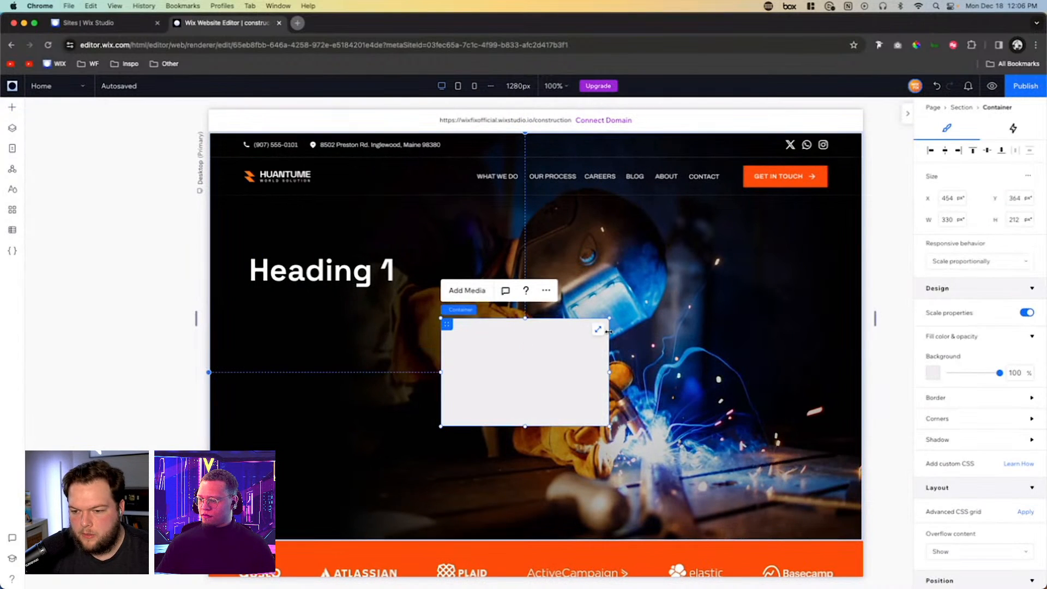
- Stretch the new container to fill the hero section and set its background opacity to 0%
{"action": "left_click", "coordinate": [598, 331]}
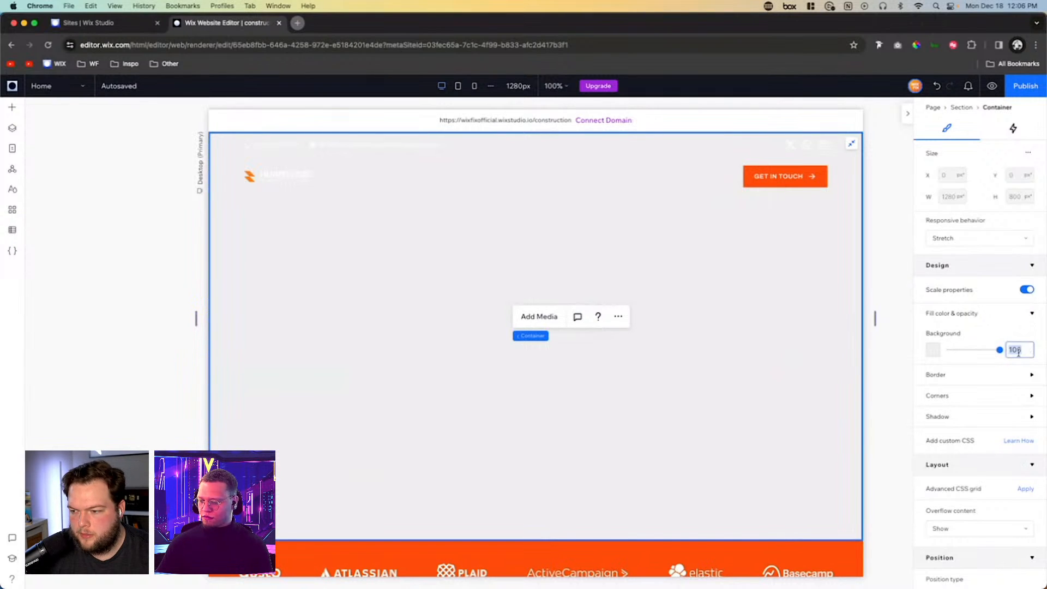
{"action": "type", "text": "0"}
{"action": "key", "text": "Return"}
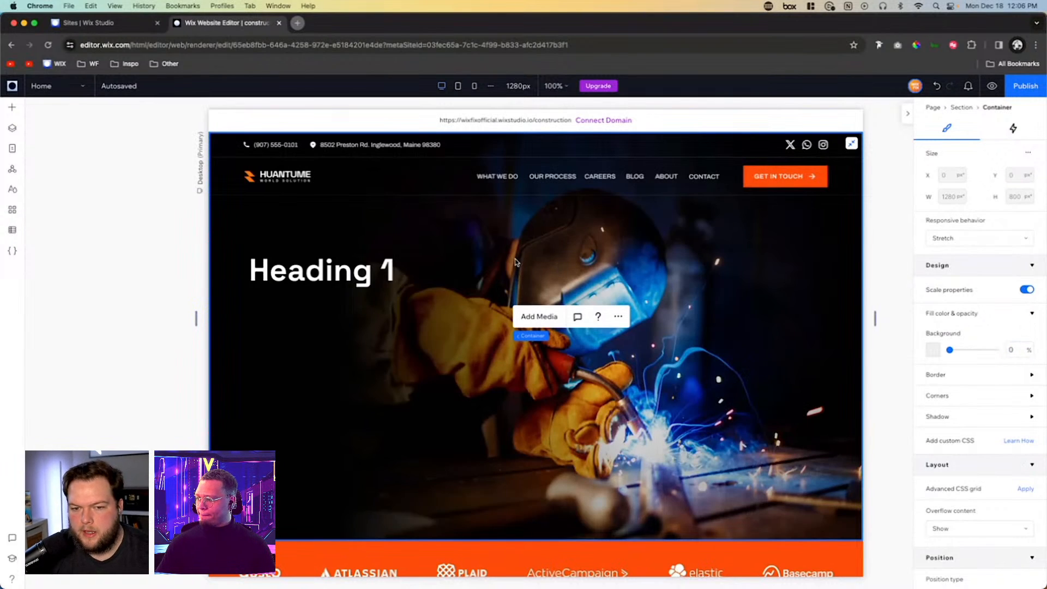
- Set the stretched container's padding to 10vw at the top and 5.3vw on the other three sides
{"action": "scroll", "coordinate": [970, 418], "scroll_direction": "down", "scroll_amount": 5}
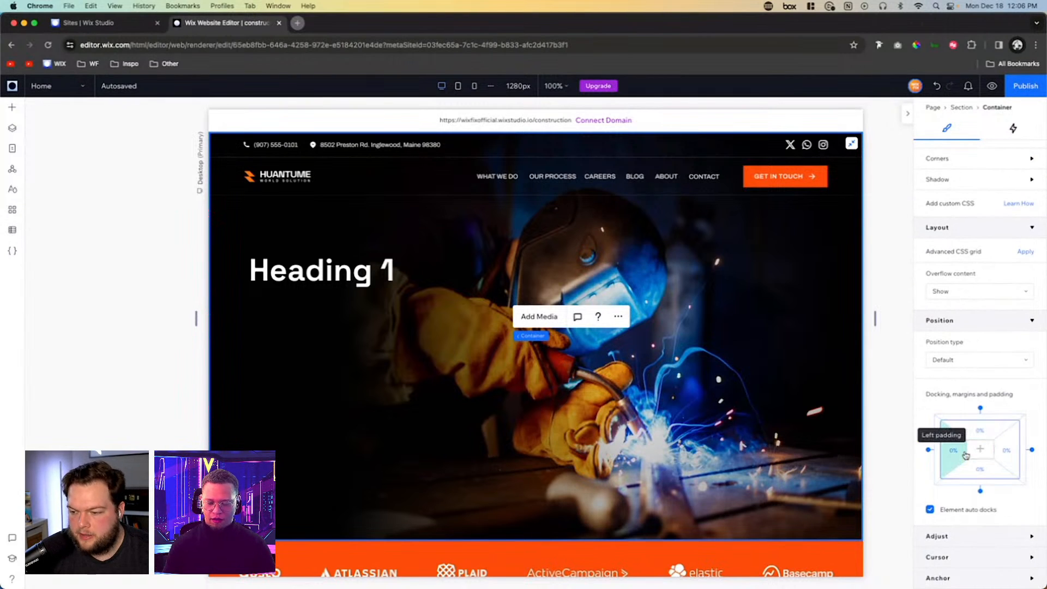
{"action": "left_click", "coordinate": [954, 454]}
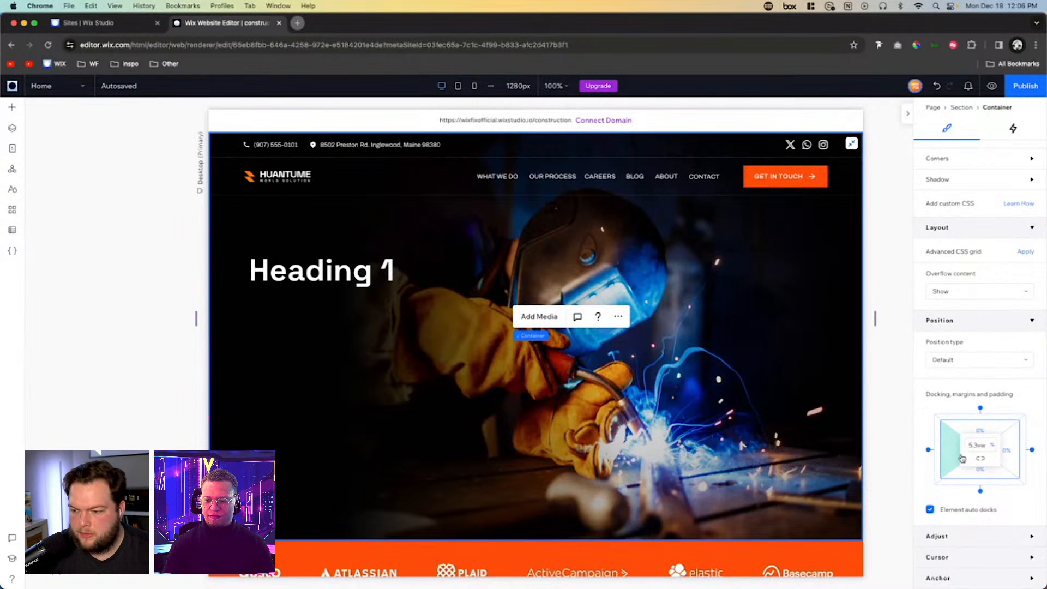
{"action": "key", "text": "Return"}
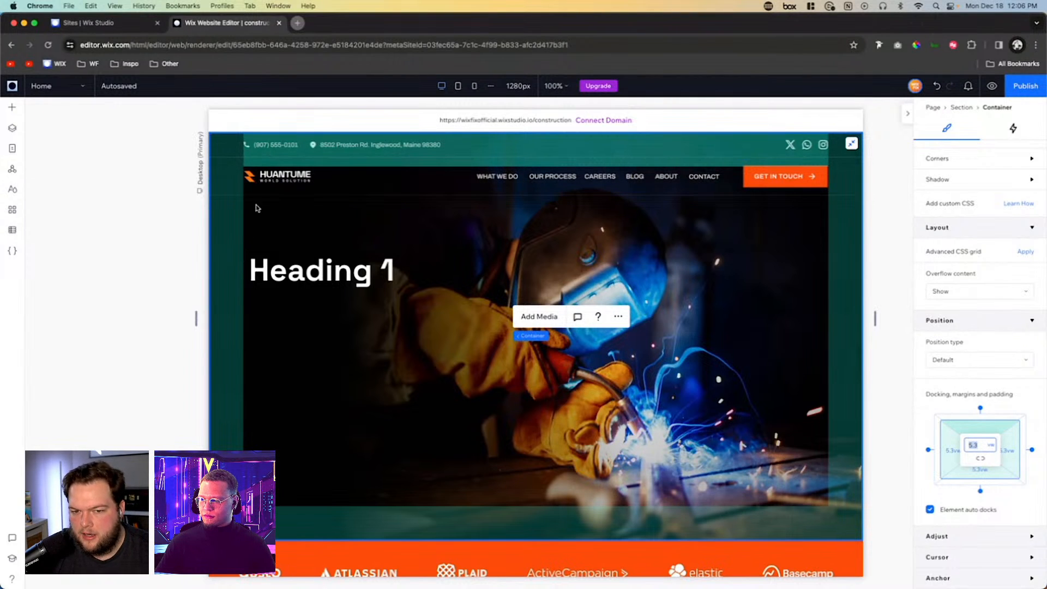
{"action": "left_click", "coordinate": [272, 274]}
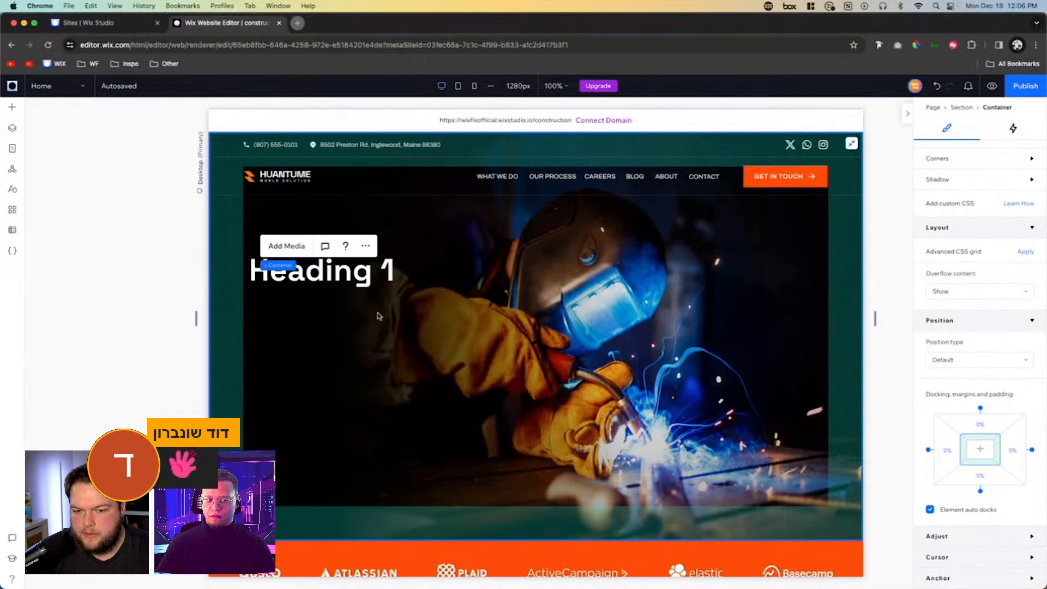
{"action": "left_click", "coordinate": [980, 431]}
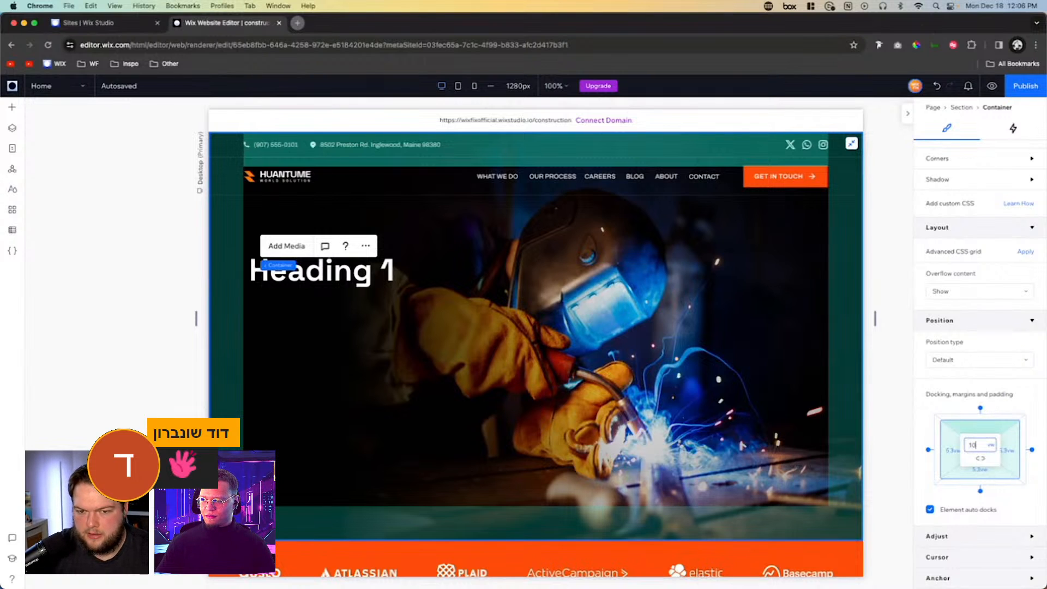
{"action": "key", "text": "Return"}
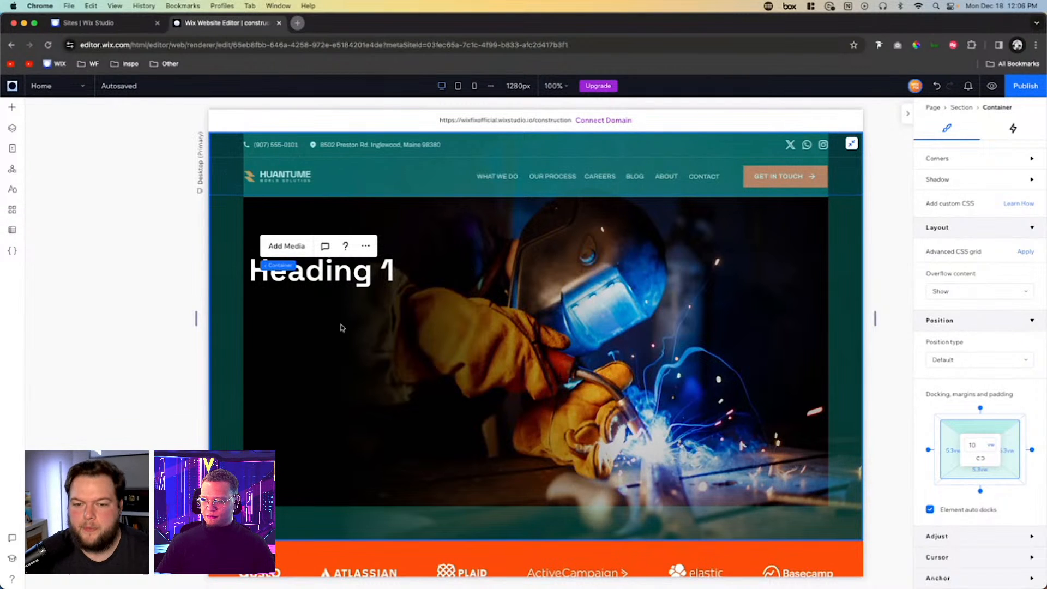
- Cut the Heading 1 from the section, paste it inside the stretched container, and align it to the container's left edge
{"action": "left_click", "coordinate": [12, 128]}
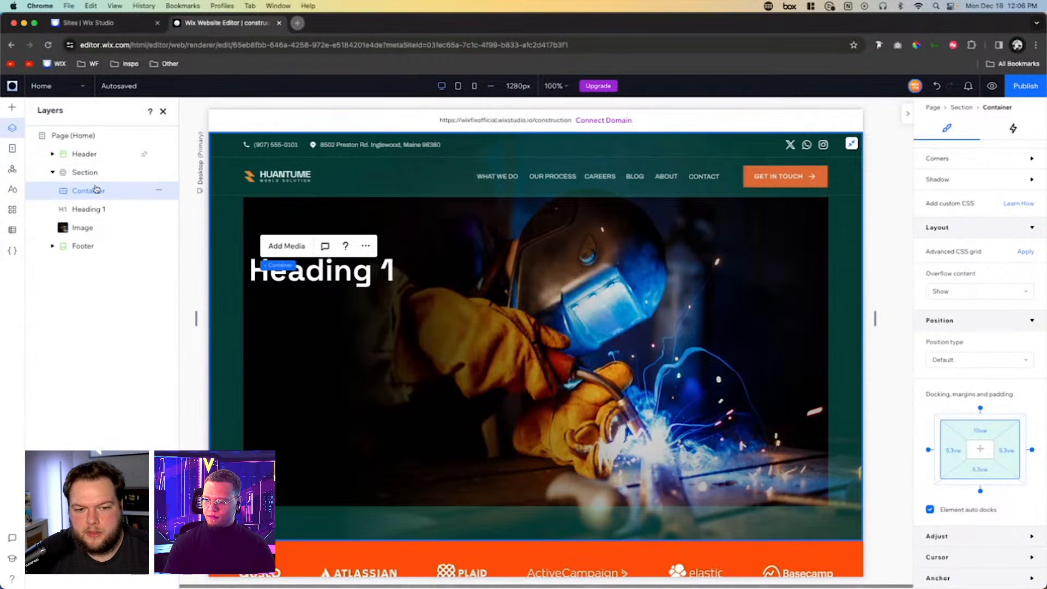
{"action": "left_click", "coordinate": [98, 209]}
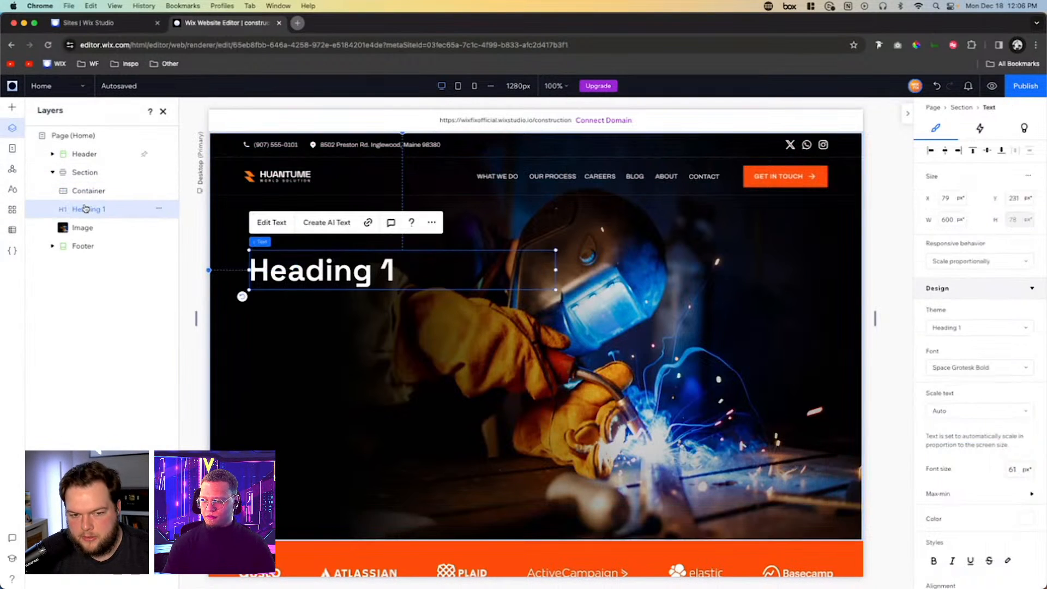
{"action": "left_click", "coordinate": [160, 211]}
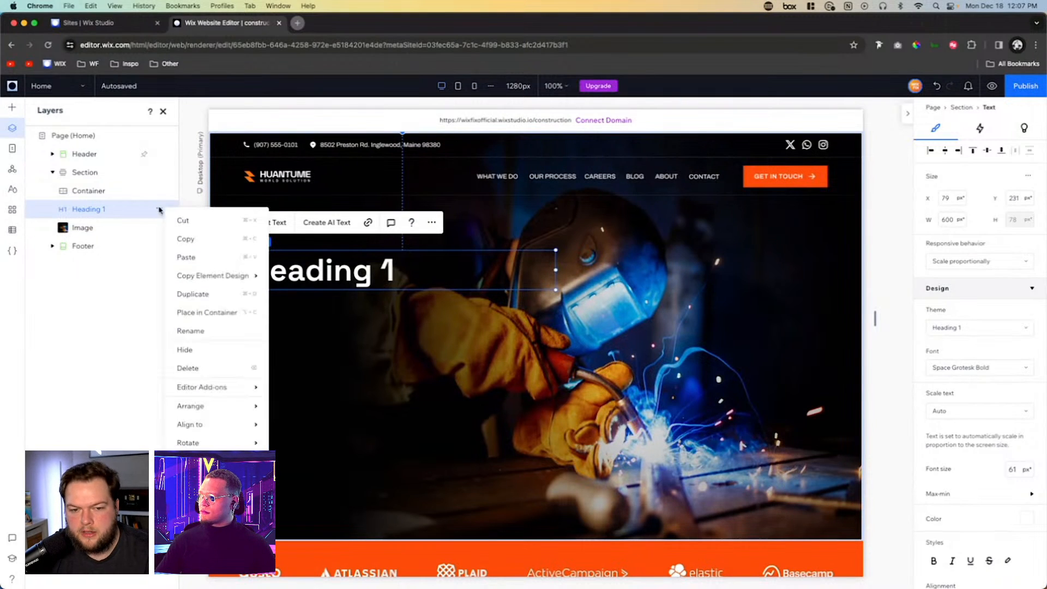
{"action": "left_click", "coordinate": [182, 221]}
{"action": "left_click", "coordinate": [440, 282]}
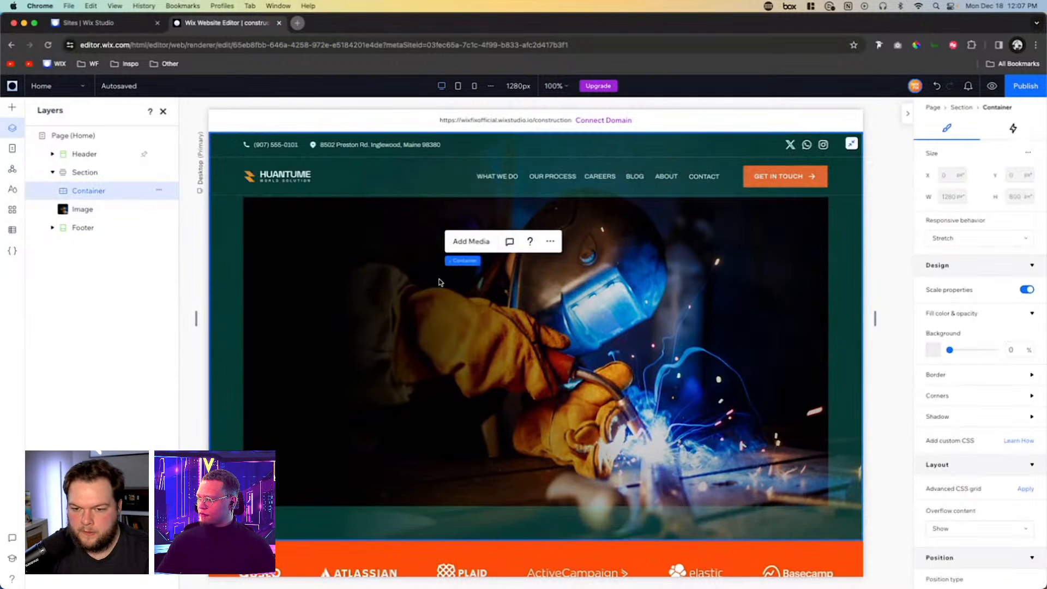
{"action": "left_click", "coordinate": [440, 308]}
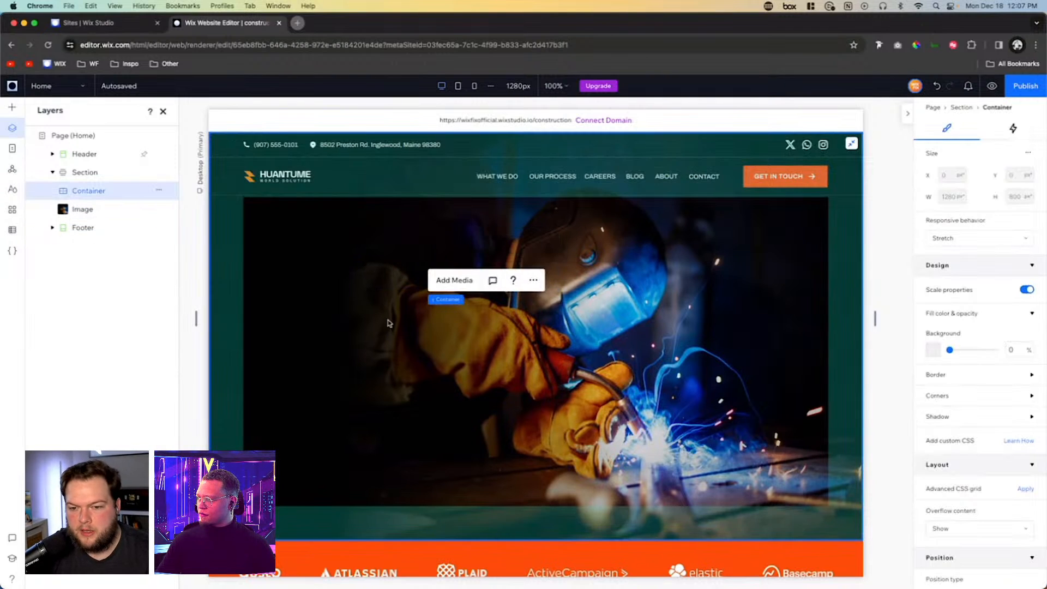
{"action": "left_click", "coordinate": [351, 343]}
{"action": "right_click", "coordinate": [471, 308]}
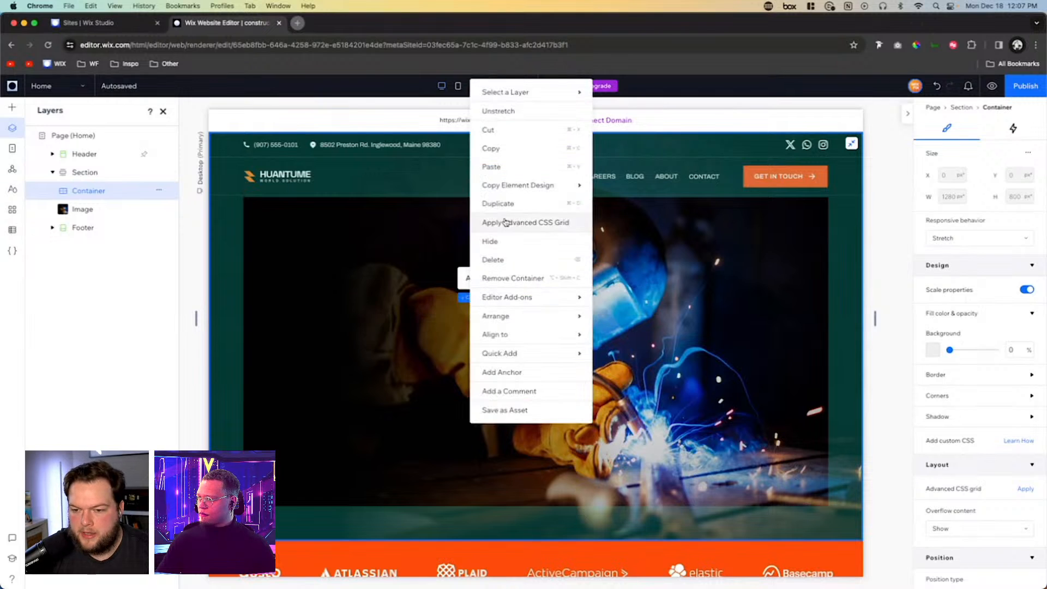
{"action": "left_click", "coordinate": [497, 166]}
{"action": "left_click", "coordinate": [619, 305]}
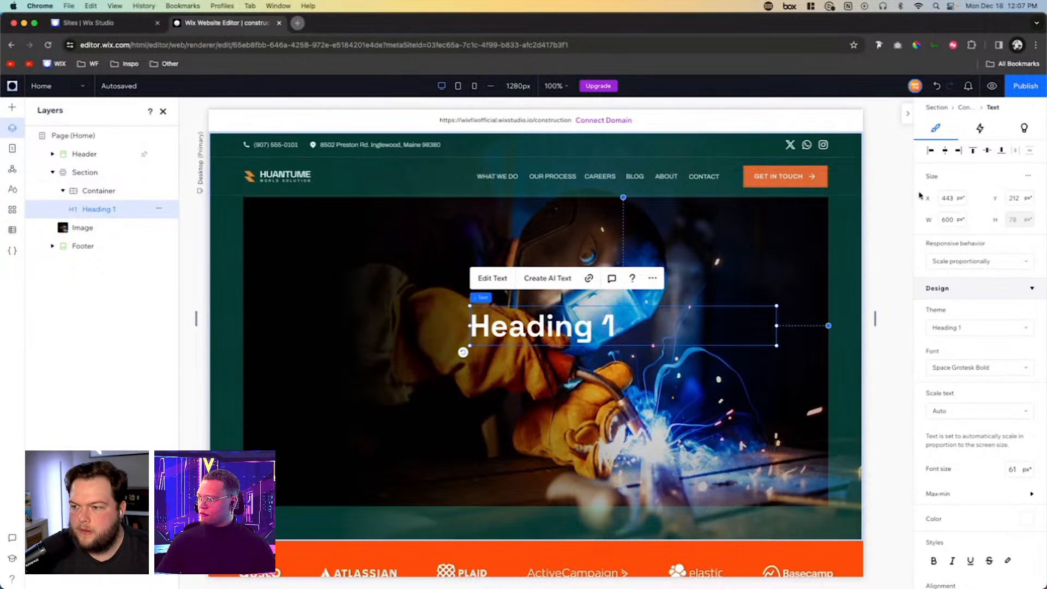
{"action": "left_click", "coordinate": [930, 151]}
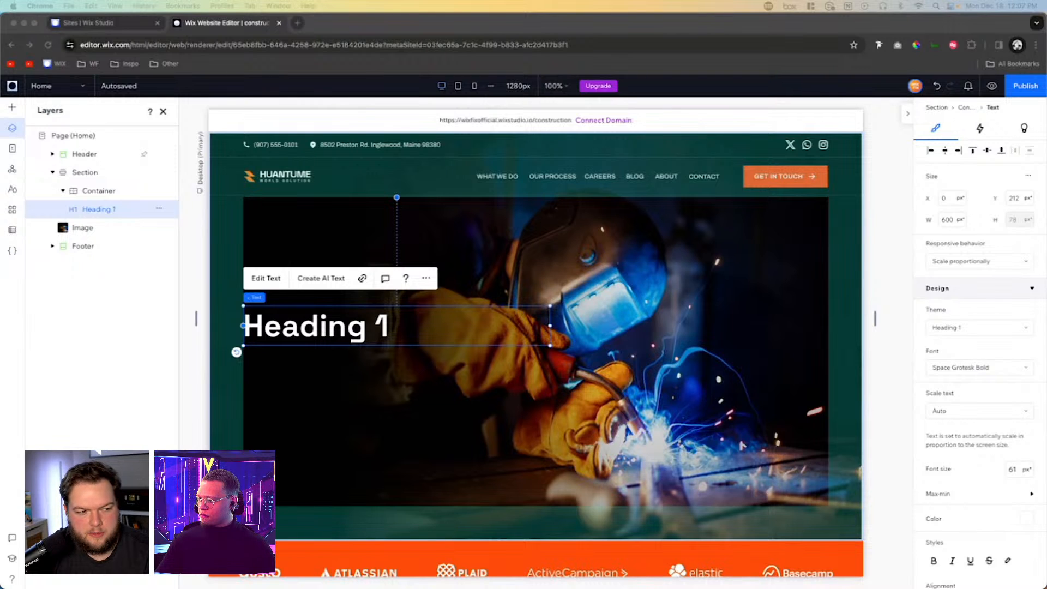
- Replace the Heading 1 placeholder text with "WE BUILD THE FUTURE WITH CREATIVE WORK CONSTRUCTION"
{"action": "left_click", "coordinate": [355, 326]}
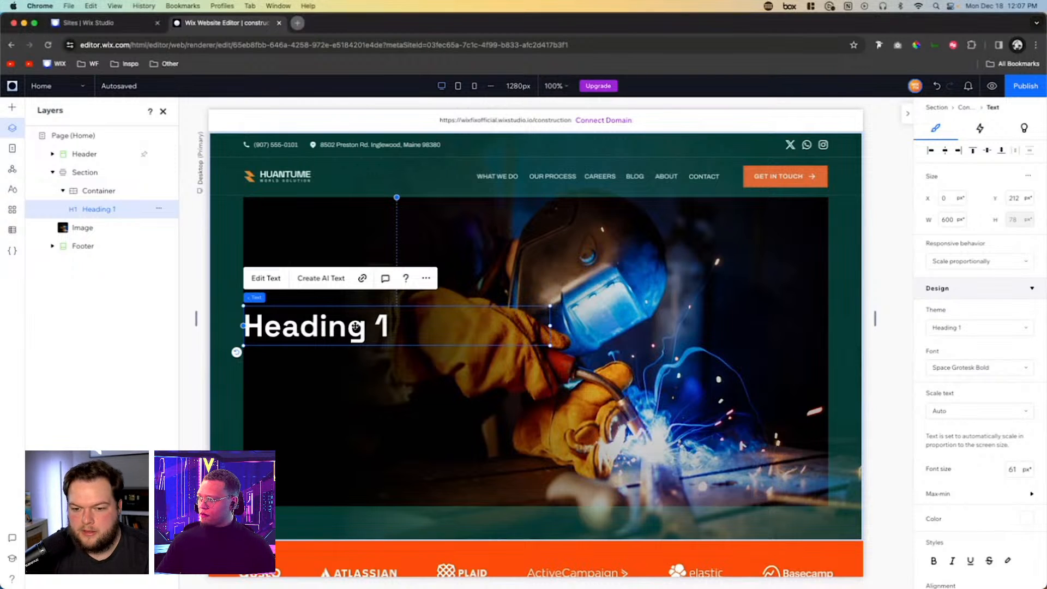
{"action": "double_click", "coordinate": [368, 327]}
{"action": "right_click", "coordinate": [370, 326]}
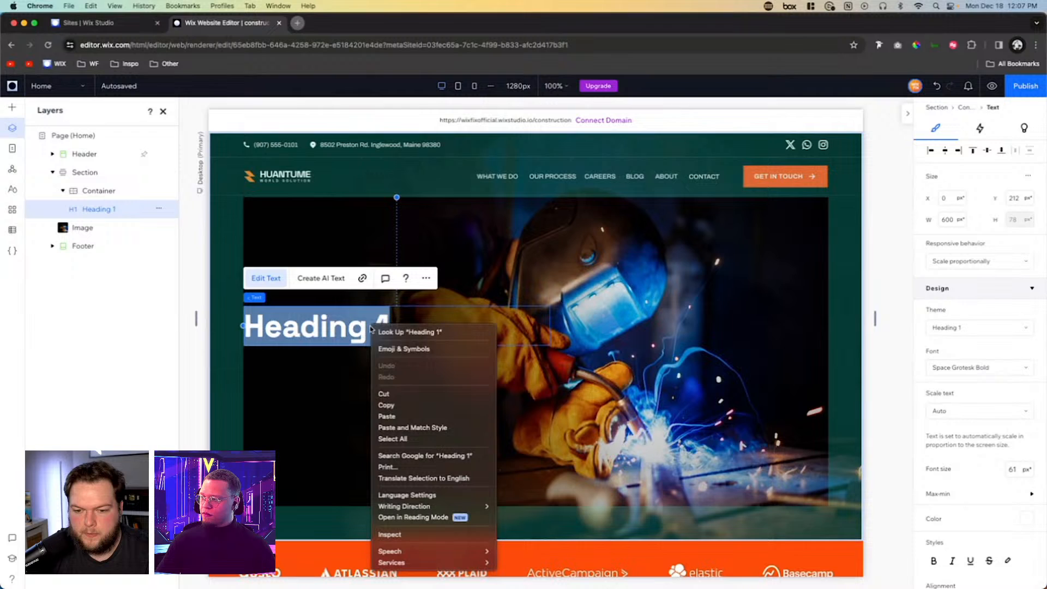
{"action": "left_click", "coordinate": [408, 415]}
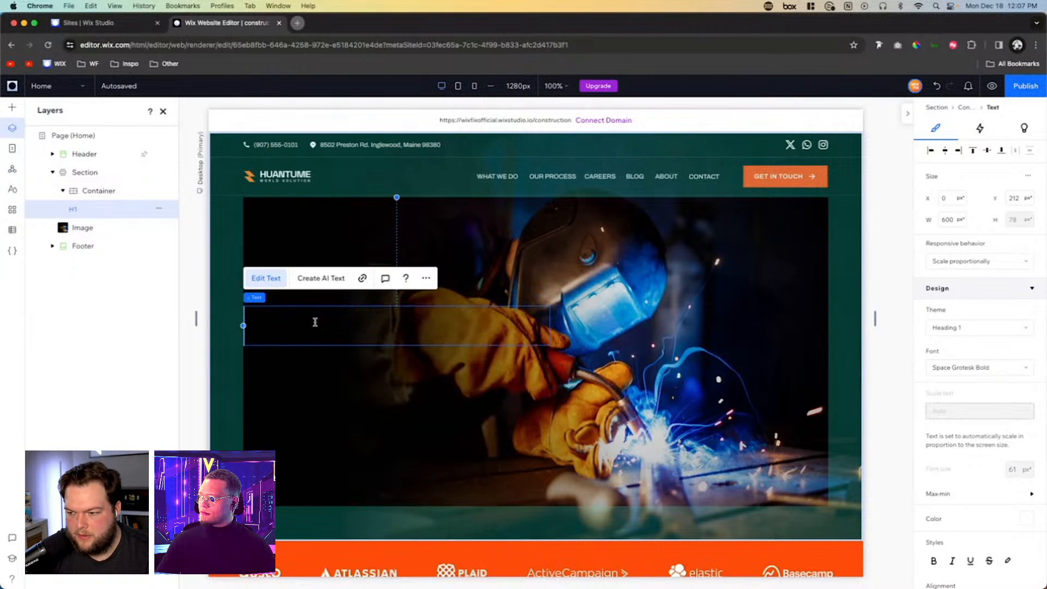
{"action": "type", "text": "W"}
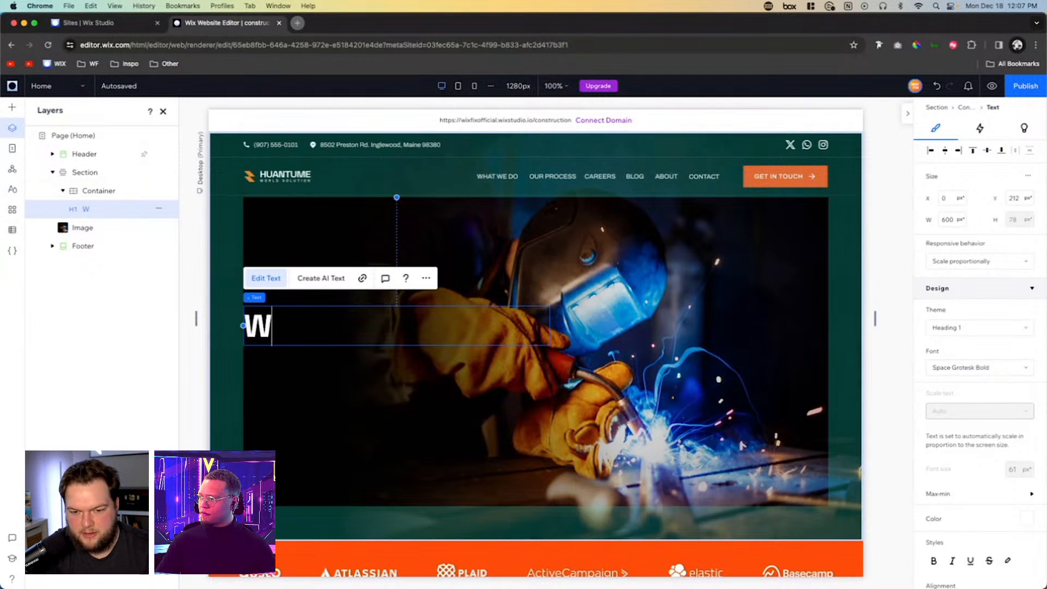
{"action": "type", "text": " BUIE"}
{"action": "key", "text": "Left"}
{"action": "type", "text": "BUI"}
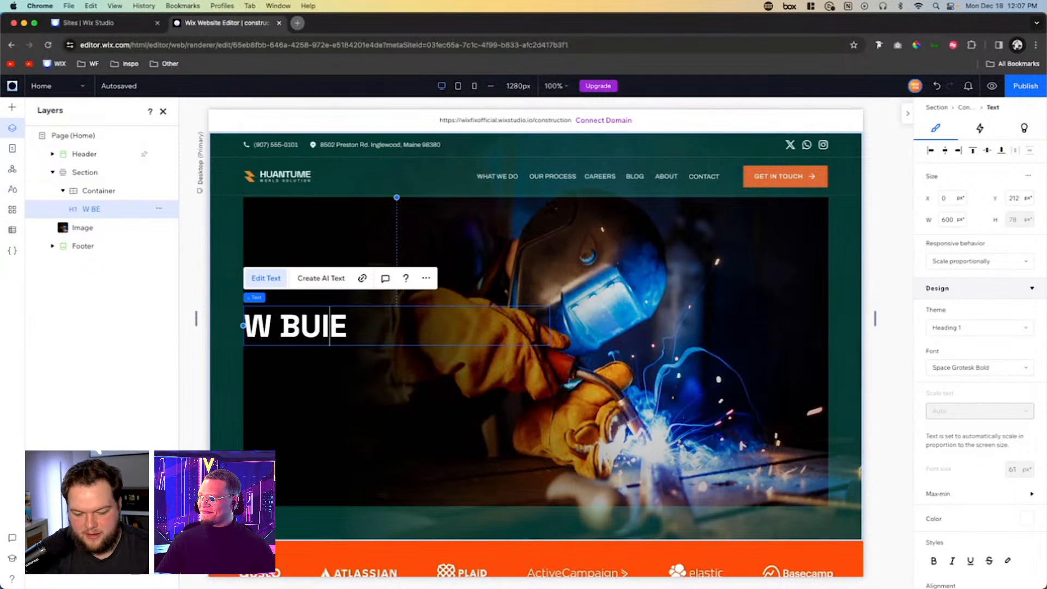
{"action": "type", "text": "LD THE FU"}
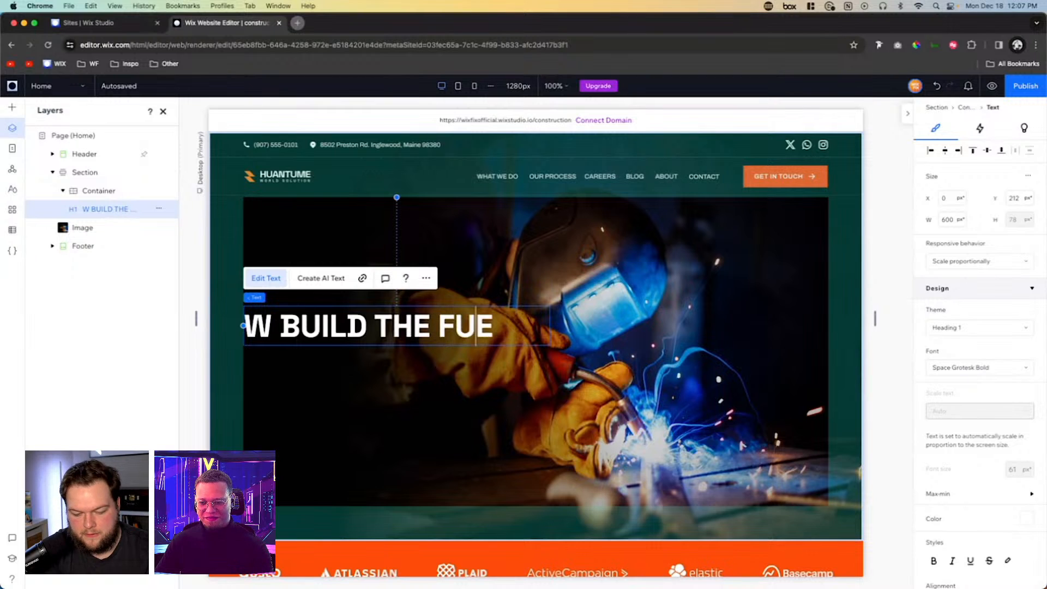
{"action": "type", "text": "TURE WITH "}
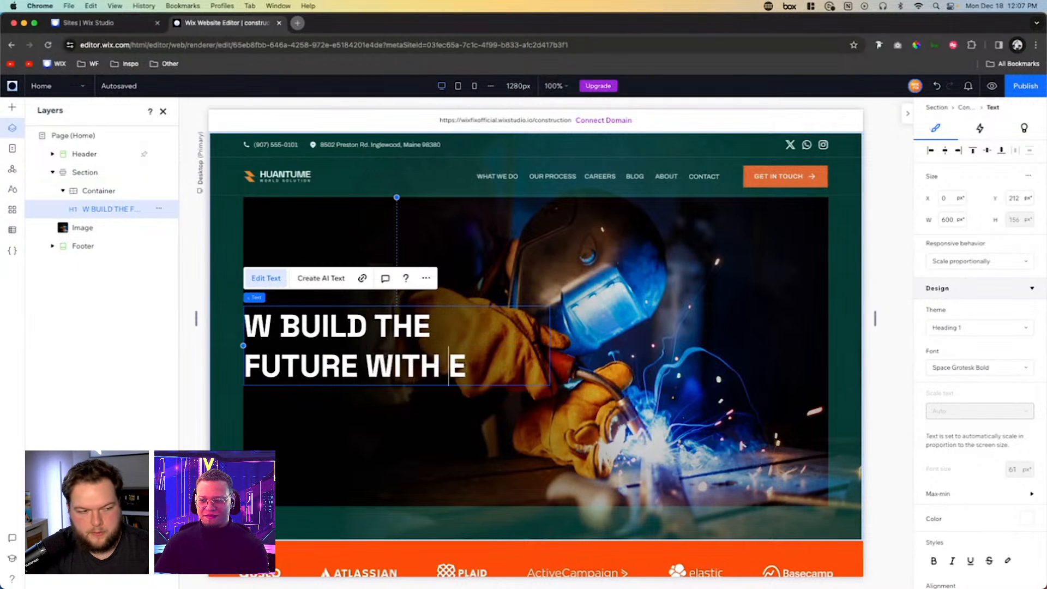
{"action": "type", "text": "CREATIVE WOR"}
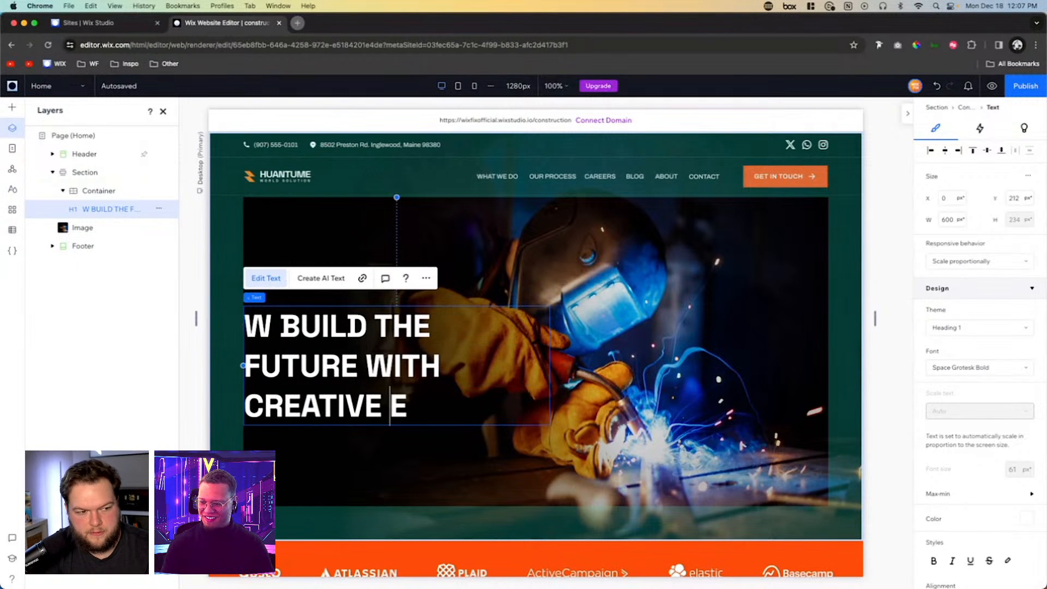
{"action": "type", "text": "K "}
{"action": "type", "text": "CON"}
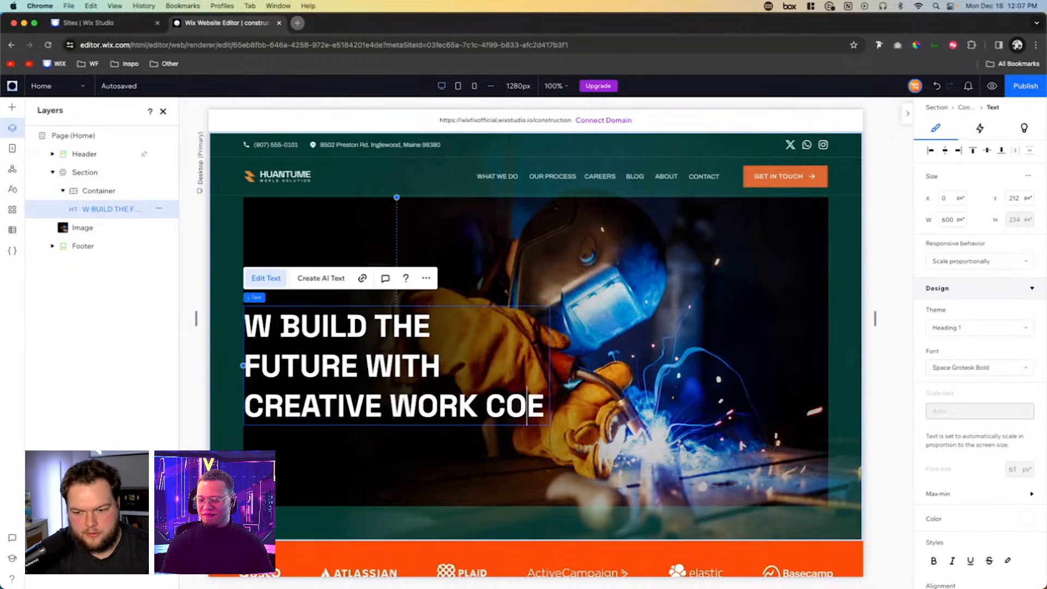
{"action": "key", "text": "BackSpace"}
{"action": "key", "text": "BackSpace"}
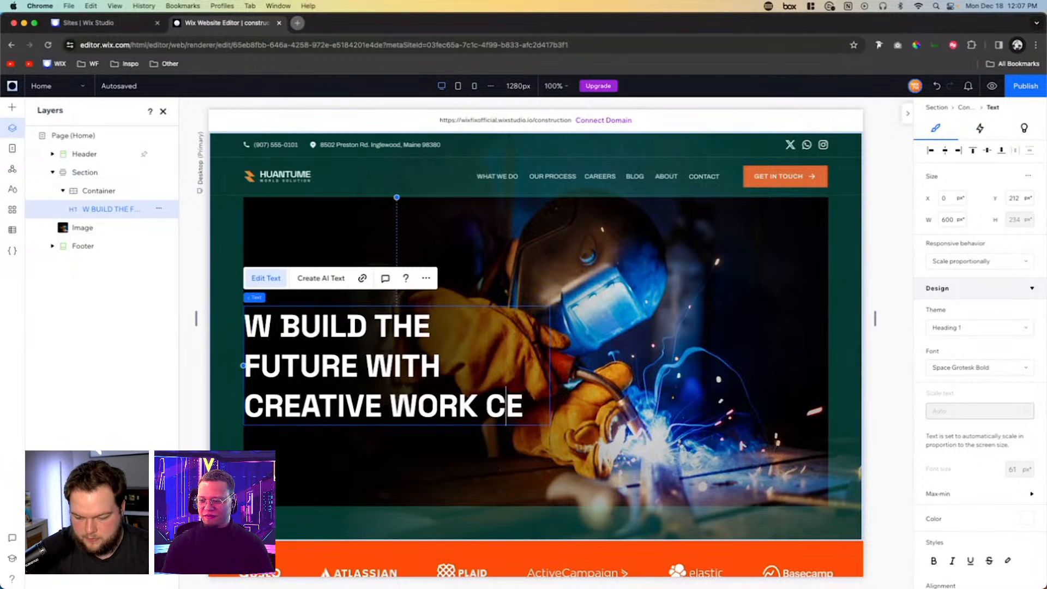
{"action": "key", "text": "Delete"}
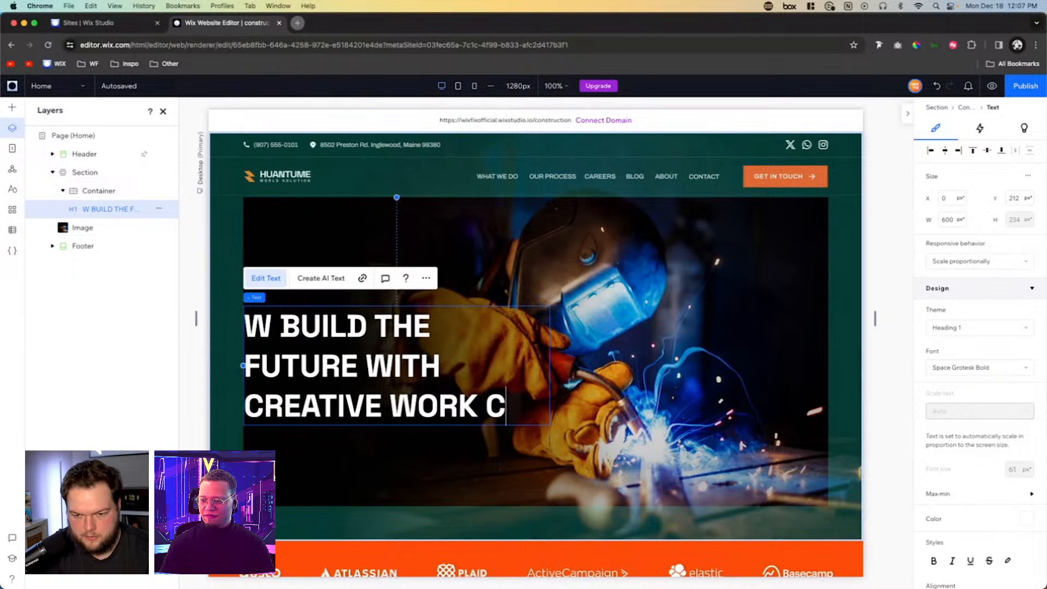
{"action": "type", "text": "C"}
{"action": "key", "text": "BackSpace"}
{"action": "type", "text": "O"}
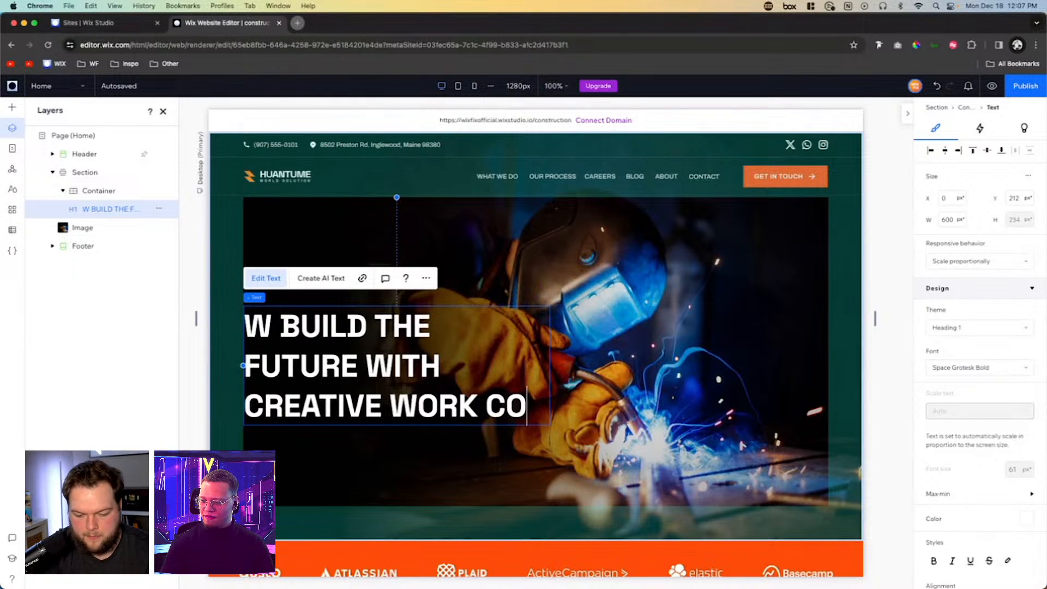
{"action": "type", "text": "NSTRUCTION"}
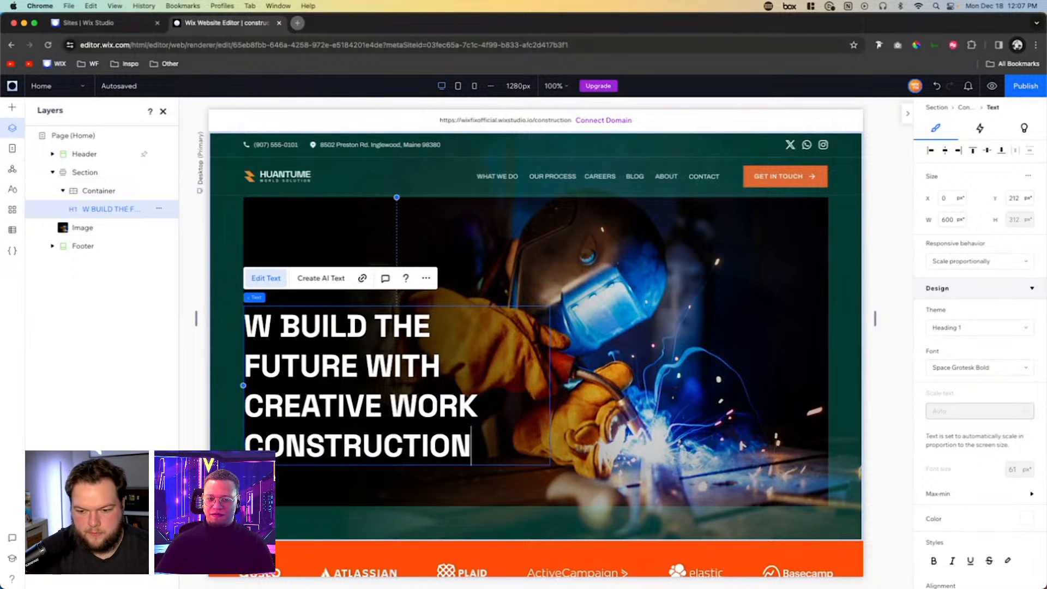
{"action": "left_click", "coordinate": [271, 326]}
{"action": "type", "text": "E"}
{"action": "left_click", "coordinate": [706, 416]}
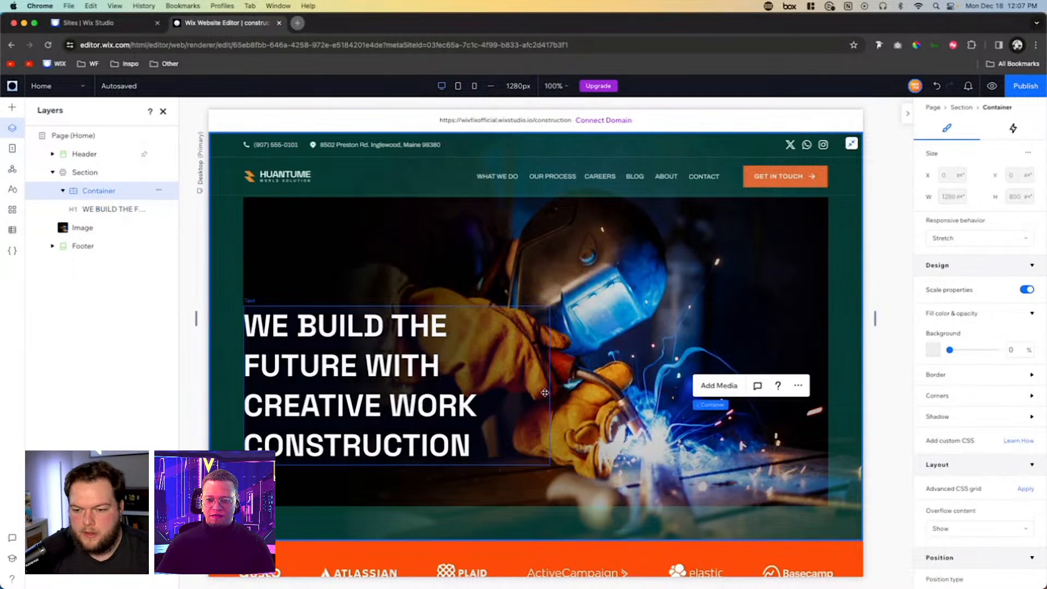
- Widen the headline's text box to about 646 px and move it up the hero to about Y 68 px
{"action": "left_click", "coordinate": [544, 392]}
{"action": "left_click_drag", "start_coordinate": [549, 391], "coordinate": [574, 364]}
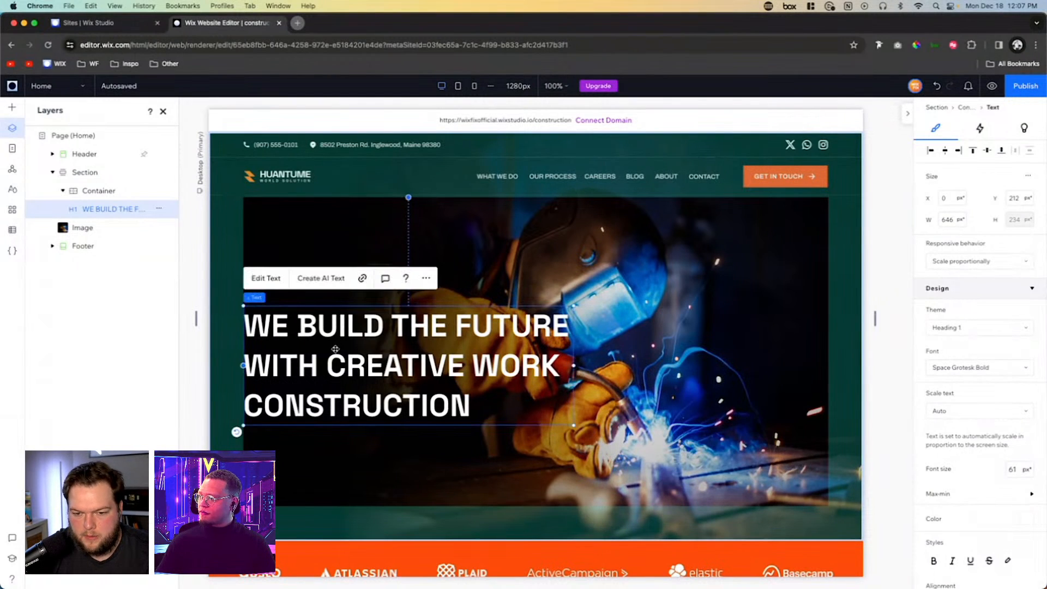
{"action": "left_click_drag", "start_coordinate": [335, 348], "coordinate": [331, 275]}
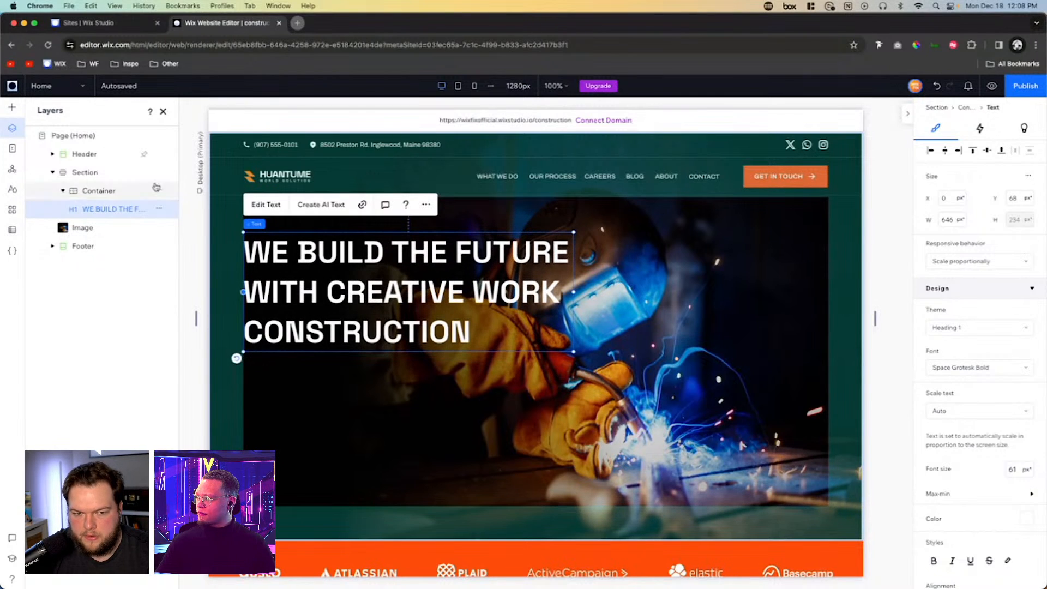
- Add a Paragraph 1 text block just below the headline, against the container's left edge at about Y 313 px
{"action": "left_click", "coordinate": [12, 107]}
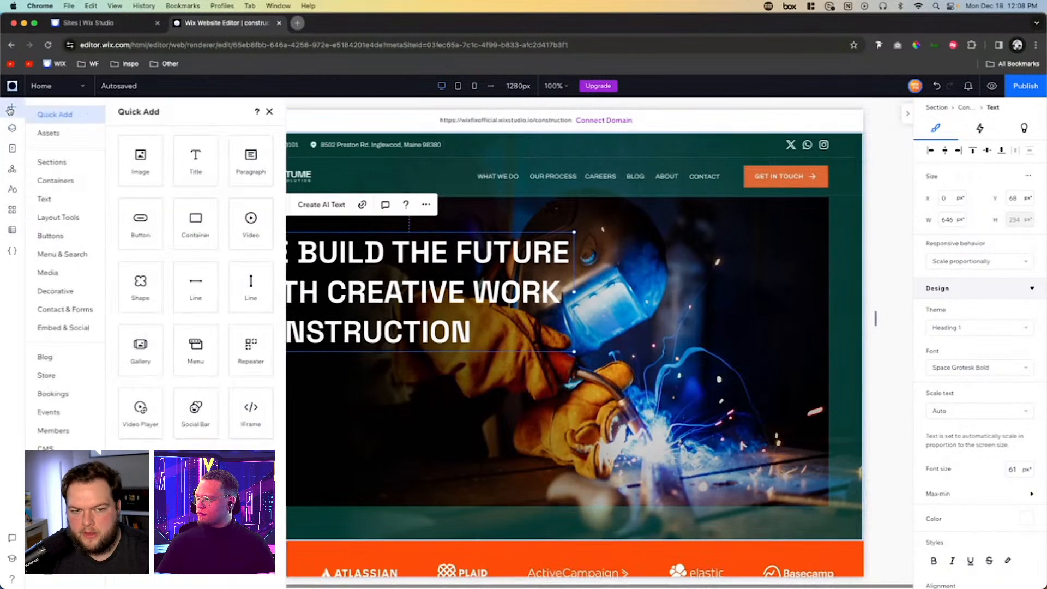
{"action": "left_click", "coordinate": [65, 205]}
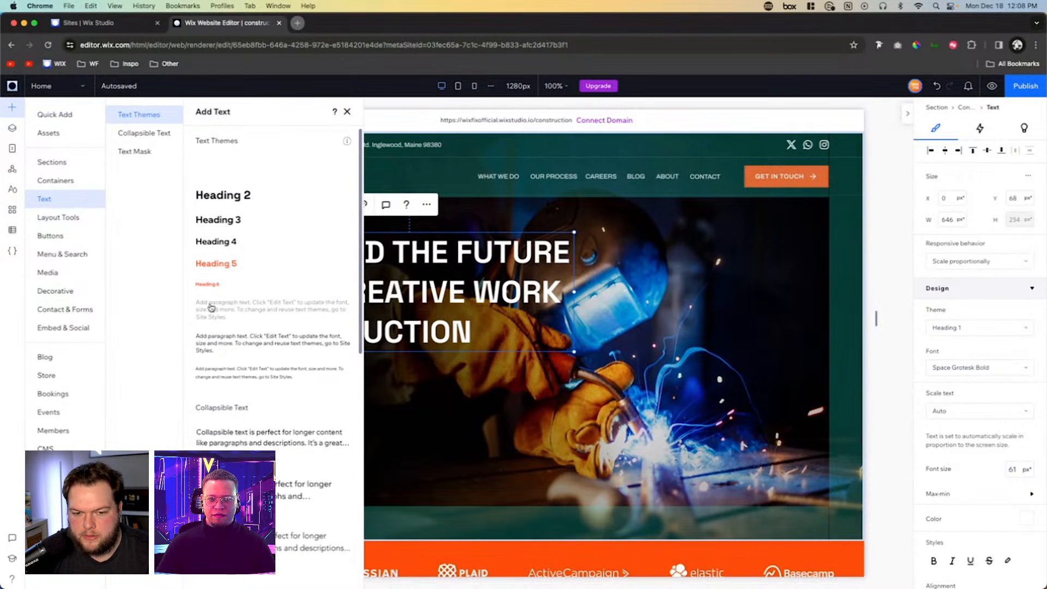
{"action": "left_click_drag", "start_coordinate": [211, 307], "coordinate": [404, 393]}
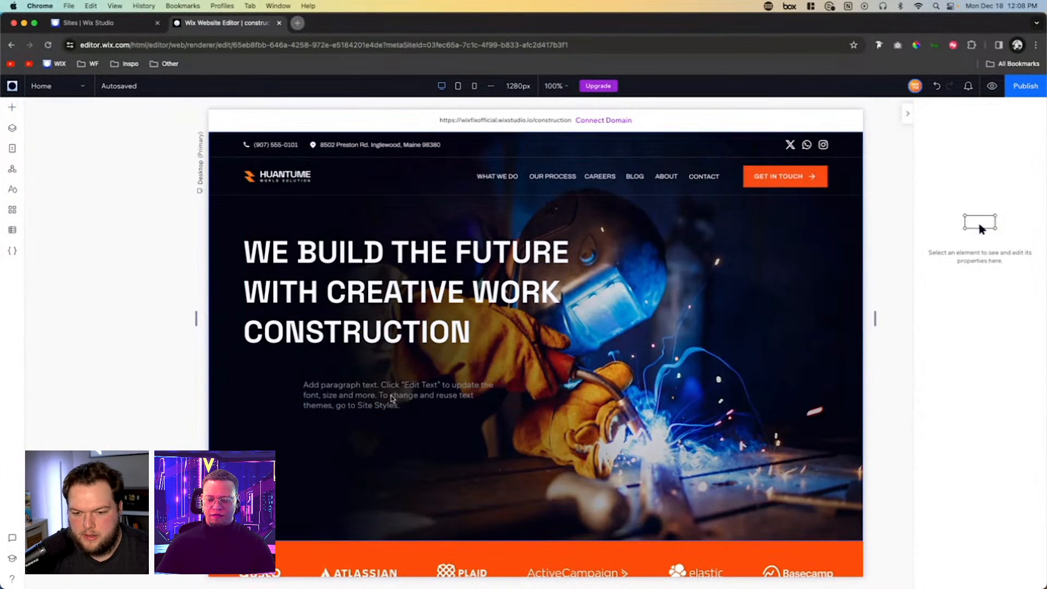
{"action": "left_click", "coordinate": [391, 396]}
{"action": "left_click_drag", "start_coordinate": [348, 374], "coordinate": [329, 374]}
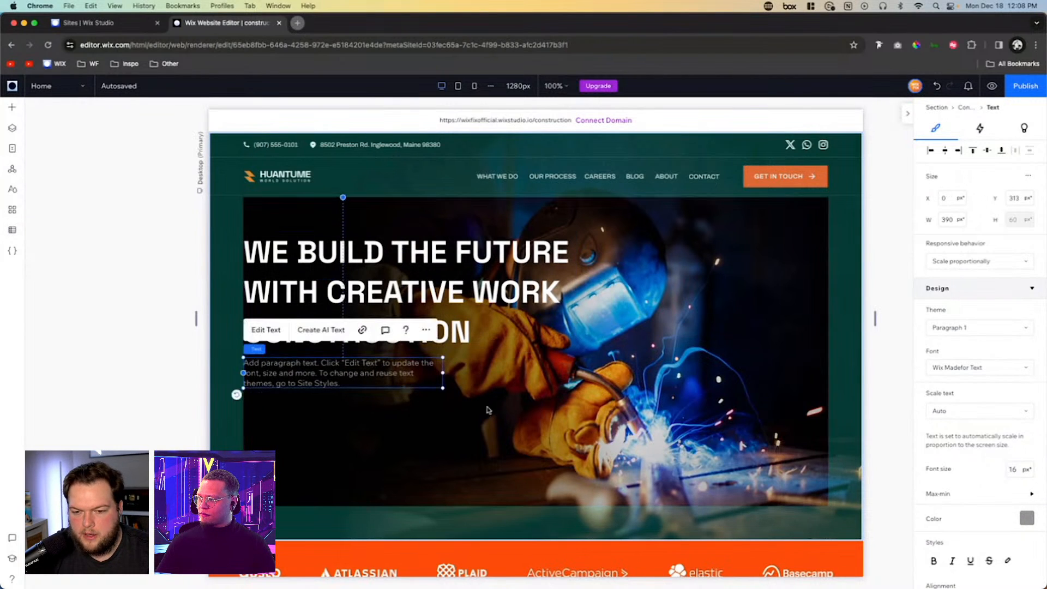
- Add the black Start Now styled button to the container at about X 505, Y 374 px and change its label to "GET IN TOUCH"
{"action": "left_click", "coordinate": [351, 433]}
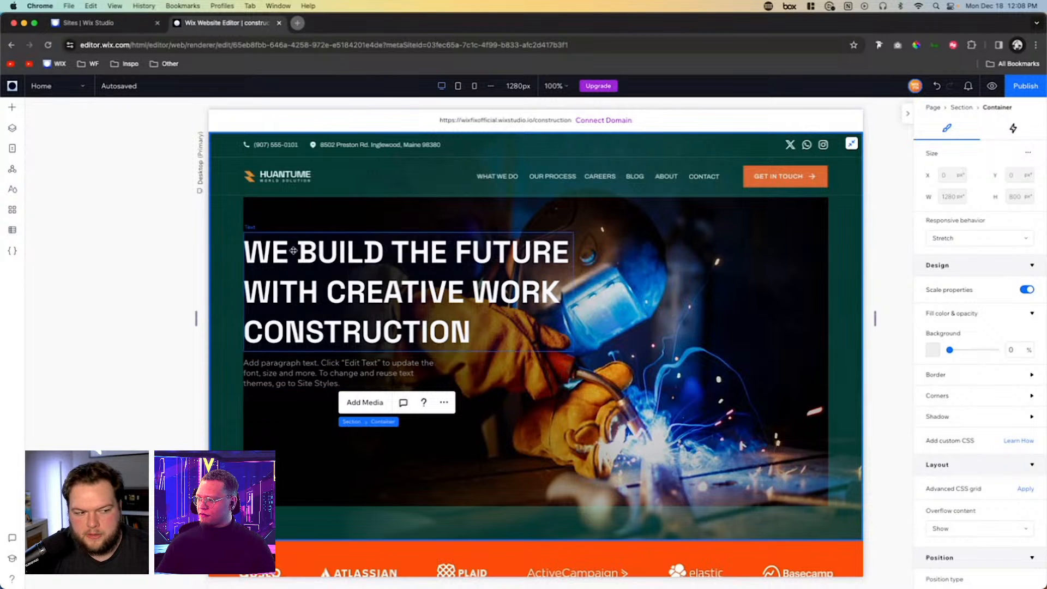
{"action": "left_click", "coordinate": [13, 108]}
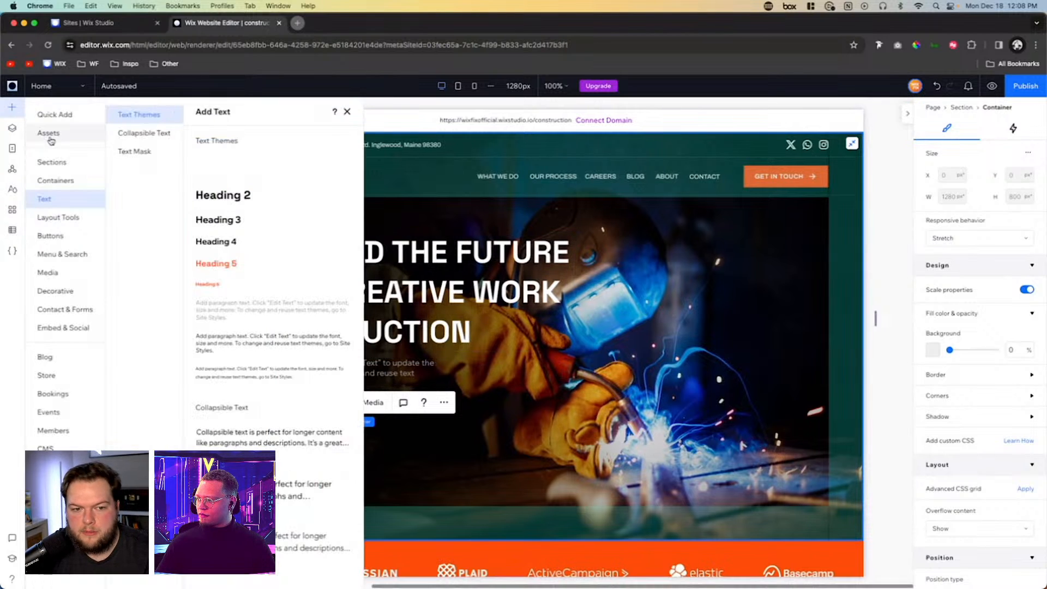
{"action": "left_click", "coordinate": [50, 236]}
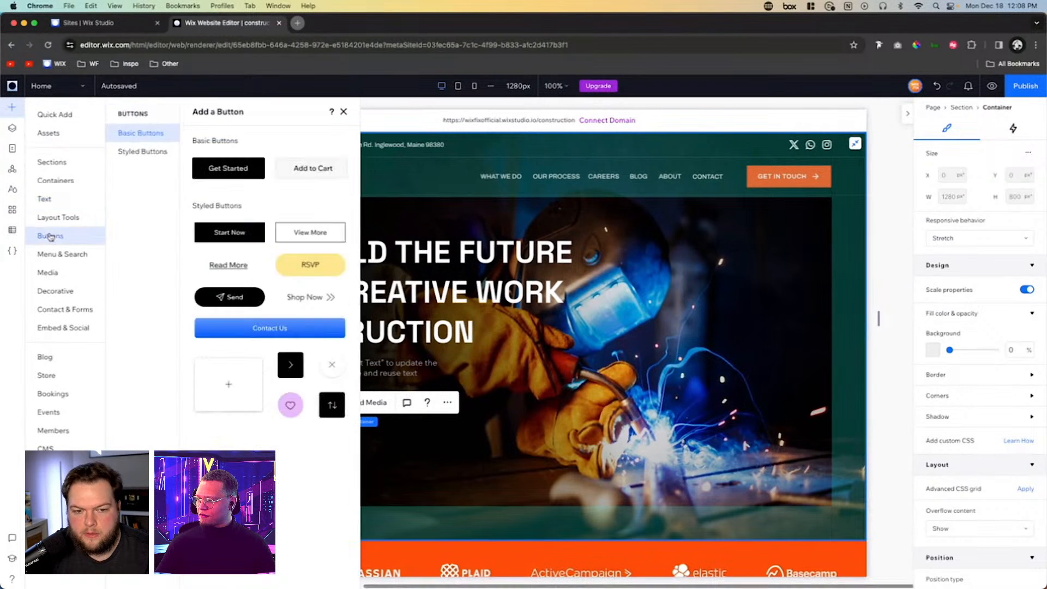
{"action": "left_click_drag", "start_coordinate": [211, 236], "coordinate": [538, 396]}
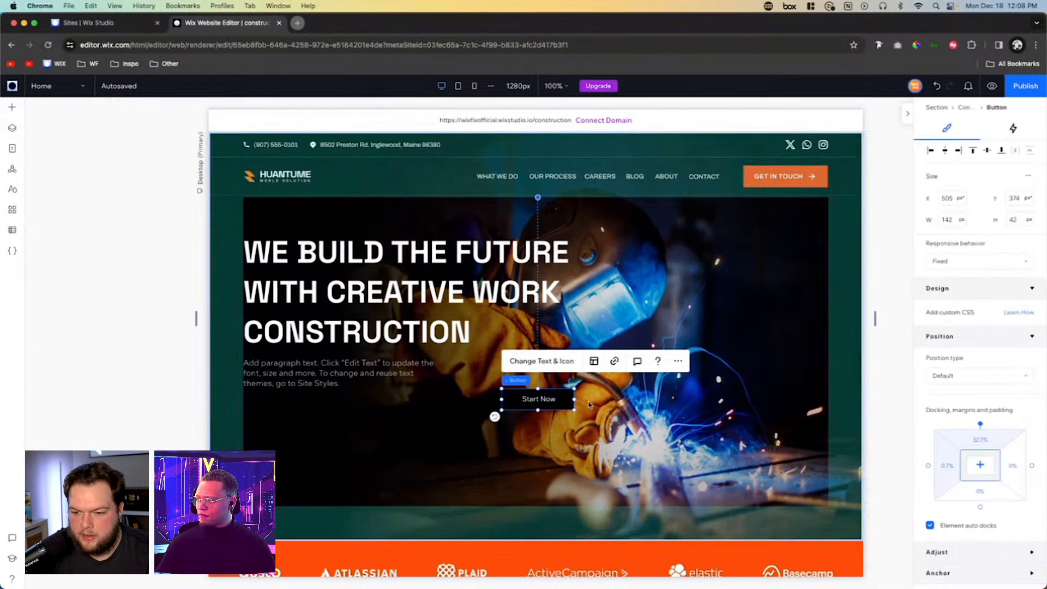
{"action": "left_click", "coordinate": [537, 361]}
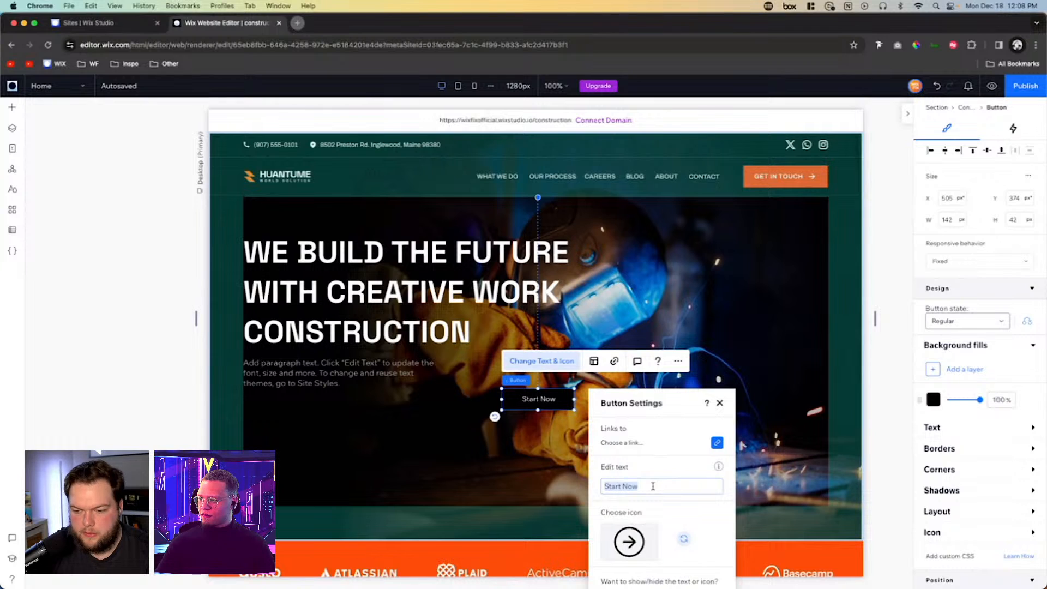
{"action": "type", "text": "GET "}
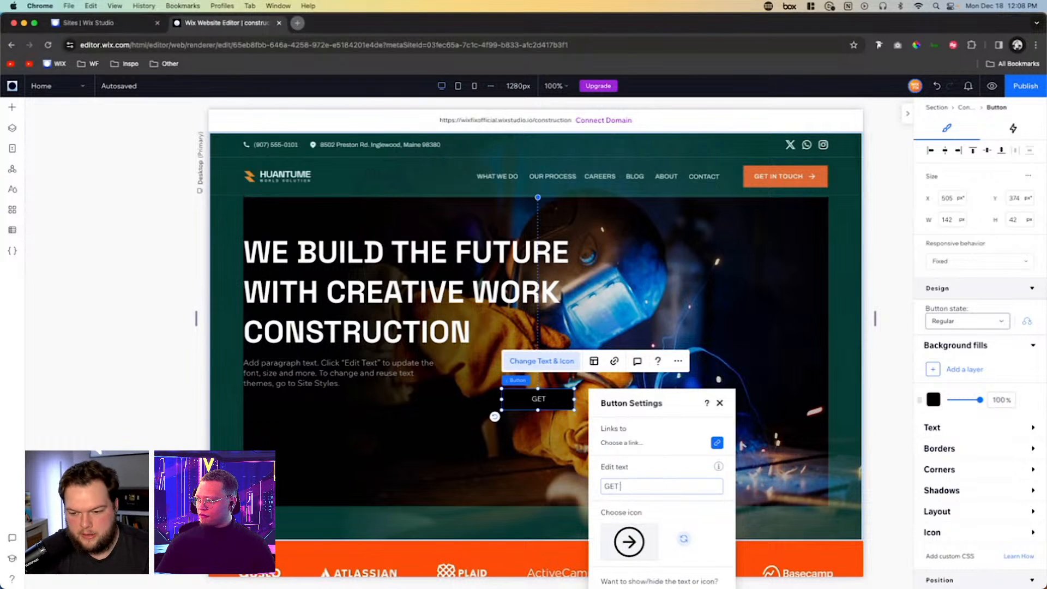
{"action": "type", "text": "INT TOUCH"}
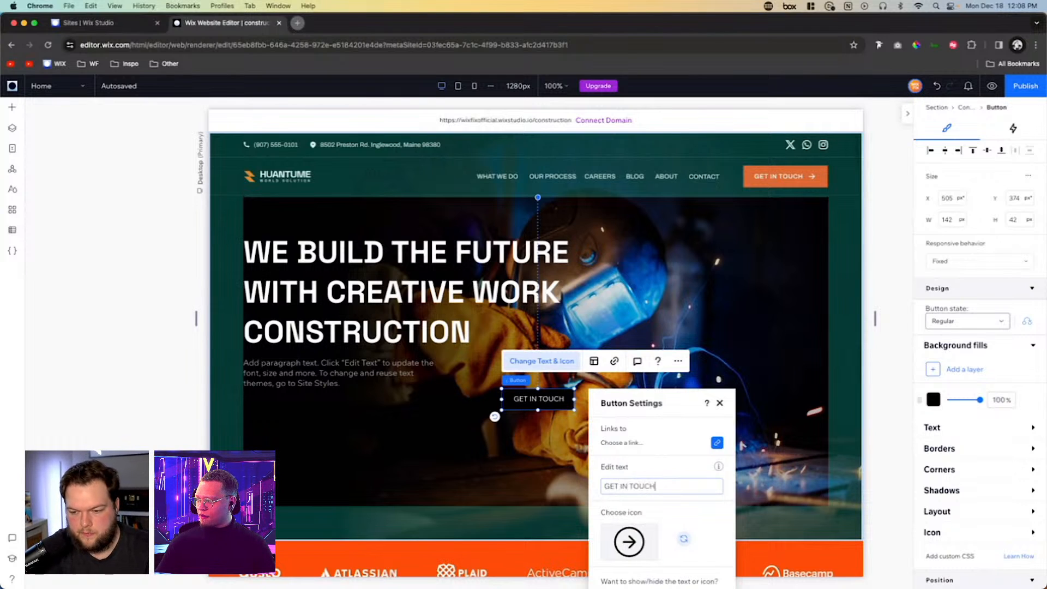
- Change the hero button's background fill to the bright orange theme color
{"action": "left_click", "coordinate": [934, 400]}
{"action": "left_click", "coordinate": [1005, 505]}
{"action": "left_click", "coordinate": [985, 504]}
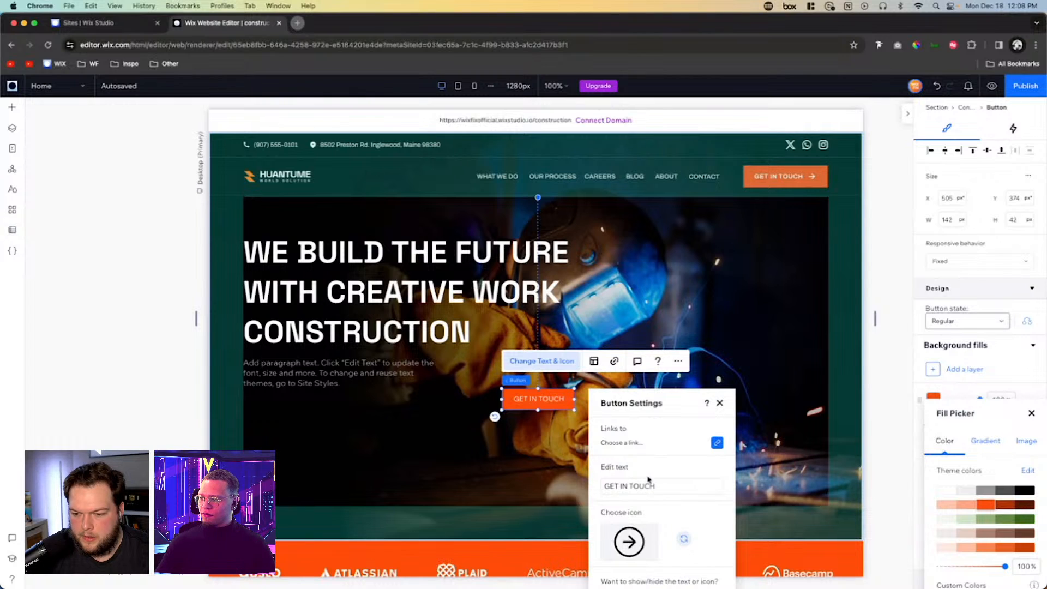
{"action": "left_click", "coordinate": [1031, 413]}
- Turn on the icon display for the hero's GET IN TOUCH button
{"action": "scroll", "coordinate": [1023, 423], "scroll_direction": "down", "scroll_amount": 3}
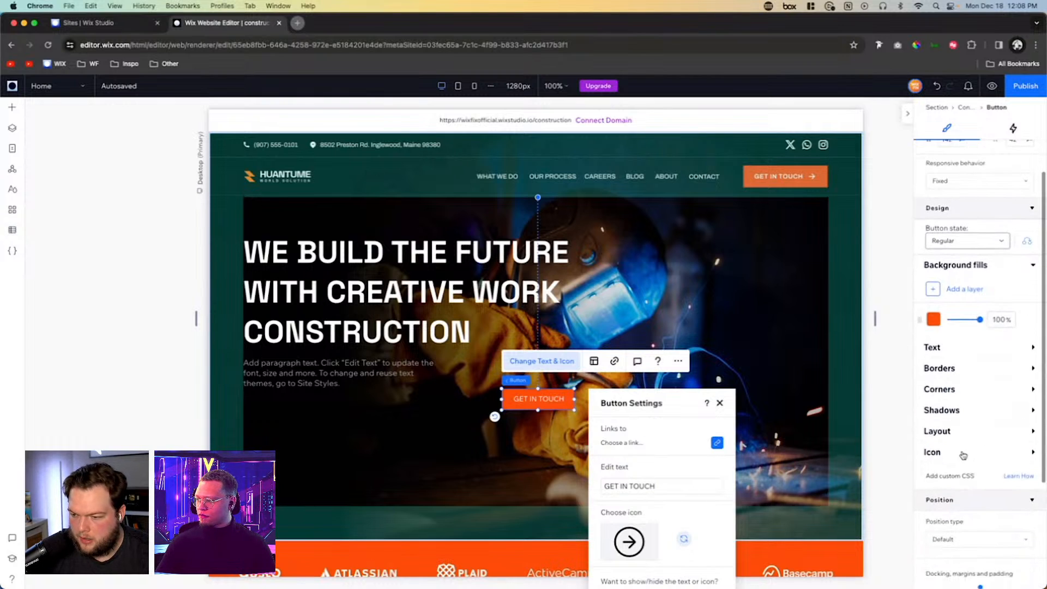
{"action": "left_click", "coordinate": [963, 455]}
{"action": "left_click", "coordinate": [1024, 478]}
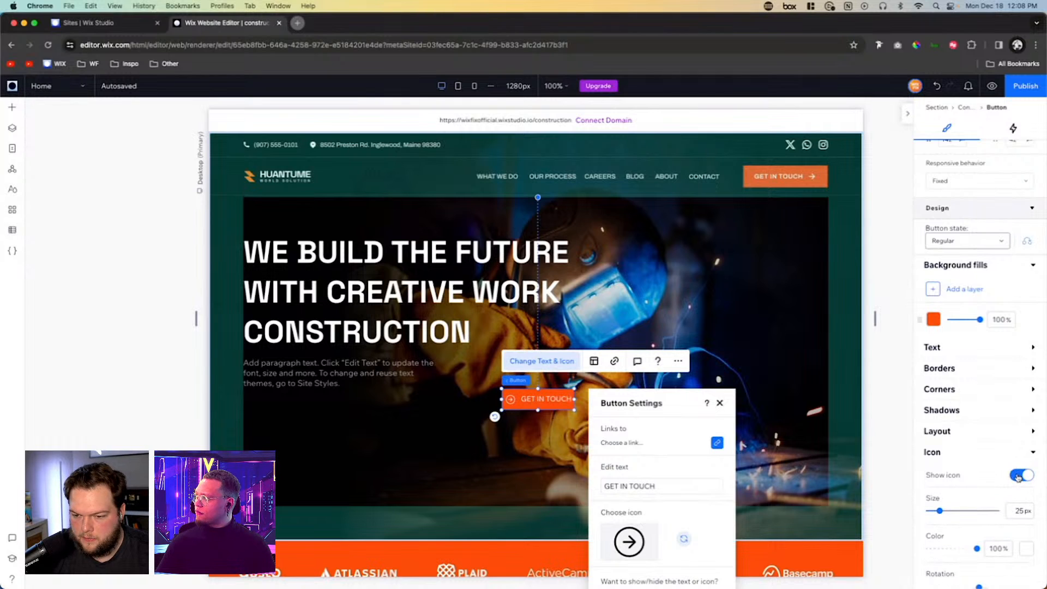
- Open the icon chooser for the hero's GET IN TOUCH button and search the media library for "ARROW"
{"action": "scroll", "coordinate": [976, 474], "scroll_direction": "down", "scroll_amount": 5}
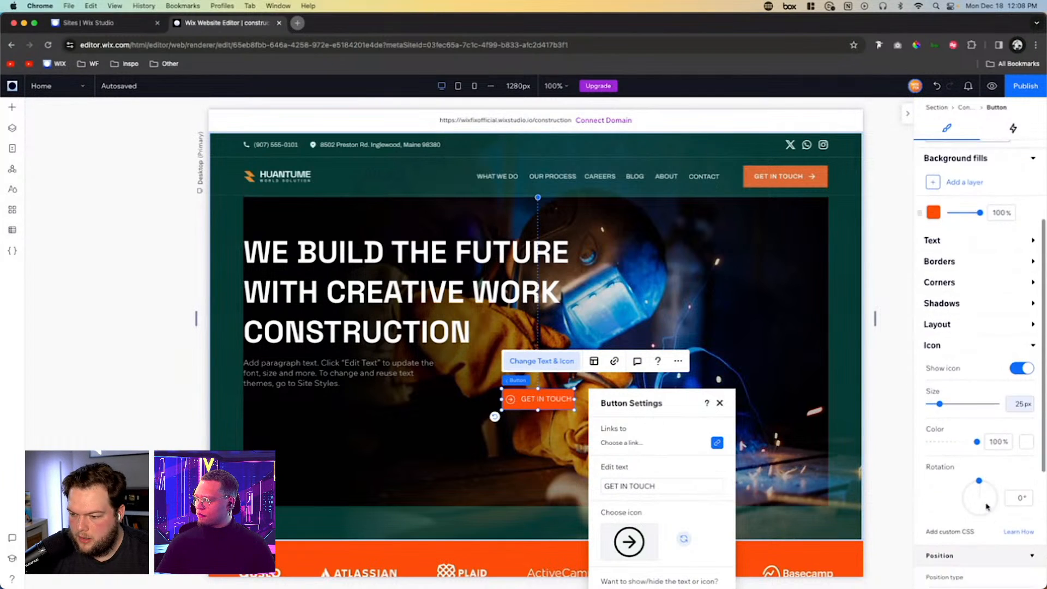
{"action": "left_click", "coordinate": [629, 543]}
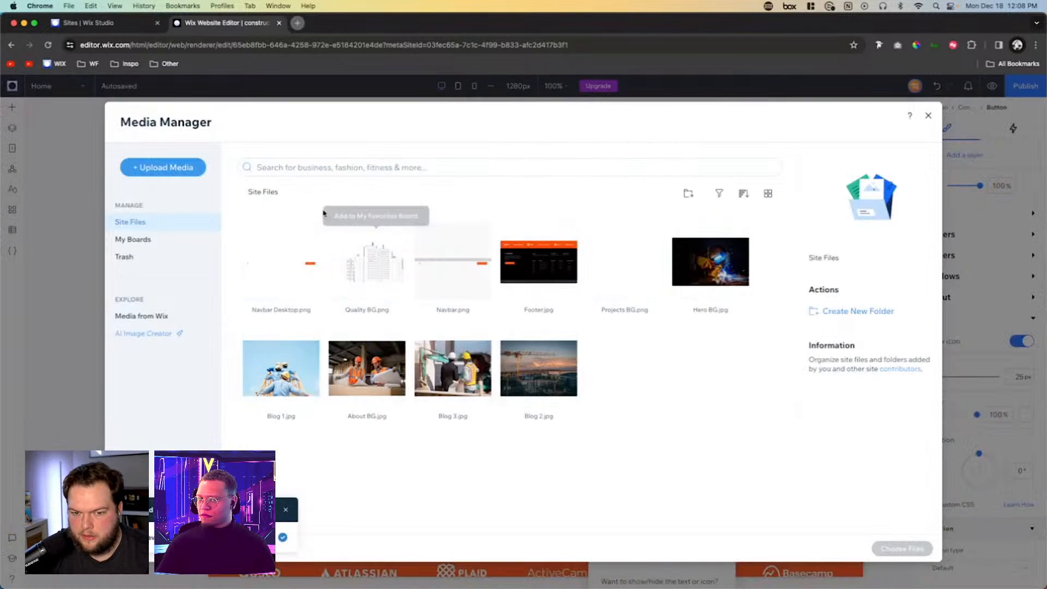
{"action": "left_click", "coordinate": [264, 166]}
{"action": "type", "text": "A"}
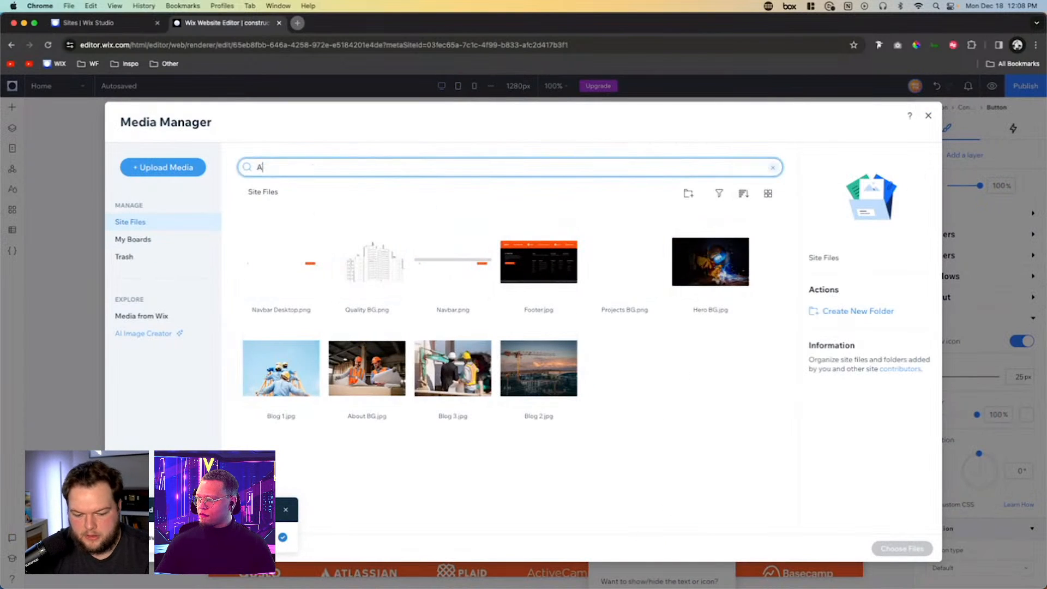
{"action": "type", "text": "RROW"}
{"action": "key", "text": "Return"}
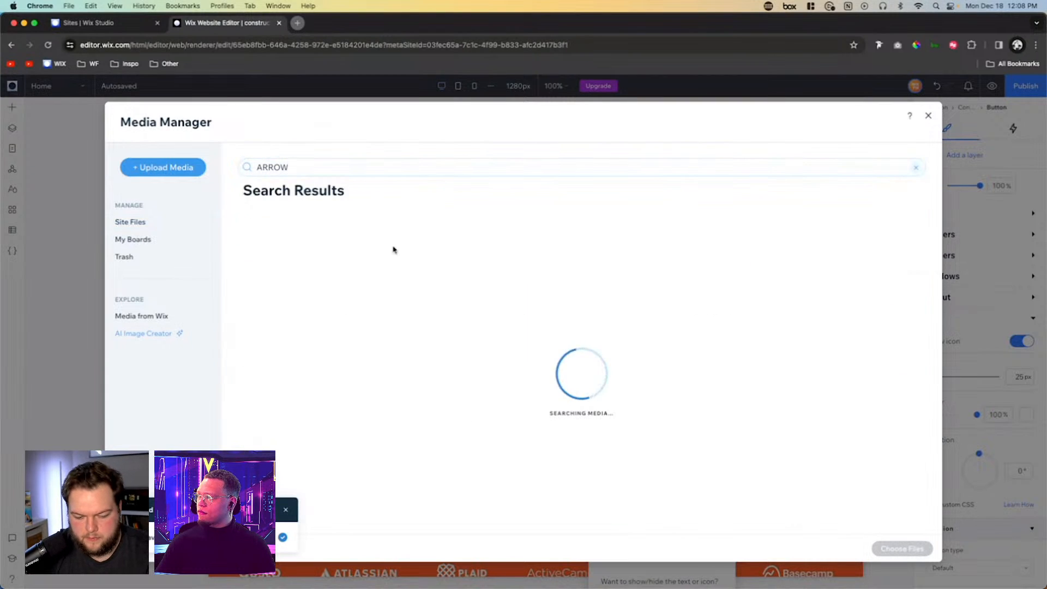
- Show all matching Basic Shapes and use the plain Arrow Right shape as the button's icon
{"action": "scroll", "coordinate": [547, 395], "scroll_direction": "down", "scroll_amount": 3}
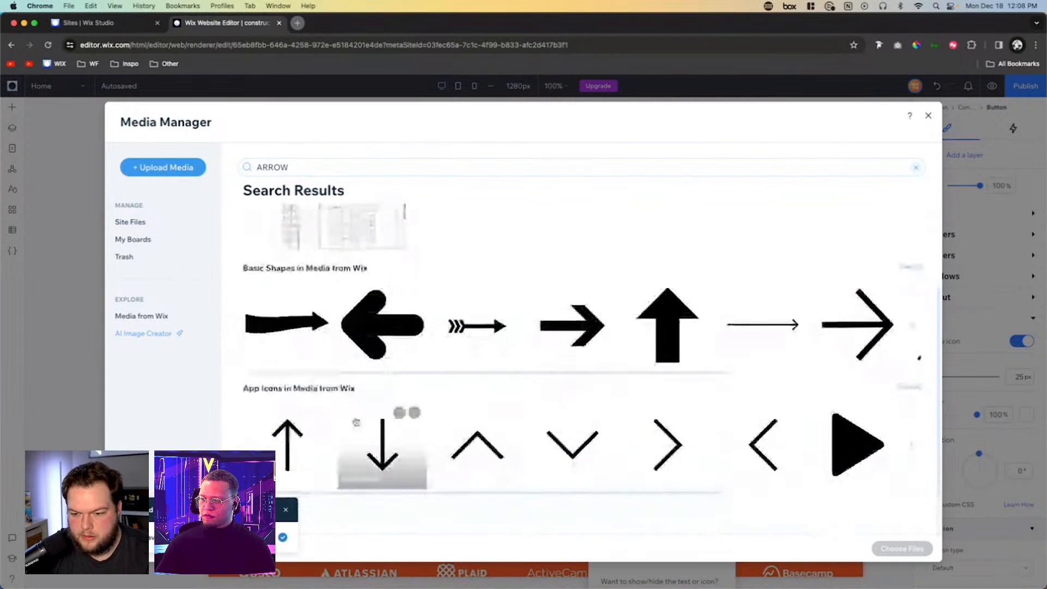
{"action": "scroll", "coordinate": [600, 431], "scroll_direction": "right", "scroll_amount": 5}
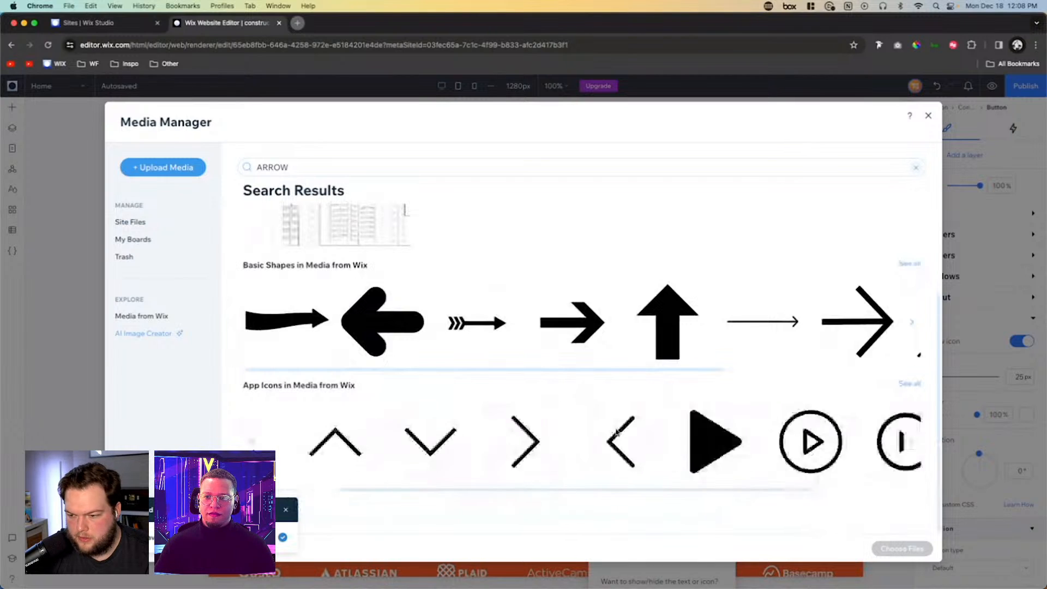
{"action": "scroll", "coordinate": [764, 322], "scroll_direction": "right", "scroll_amount": 5}
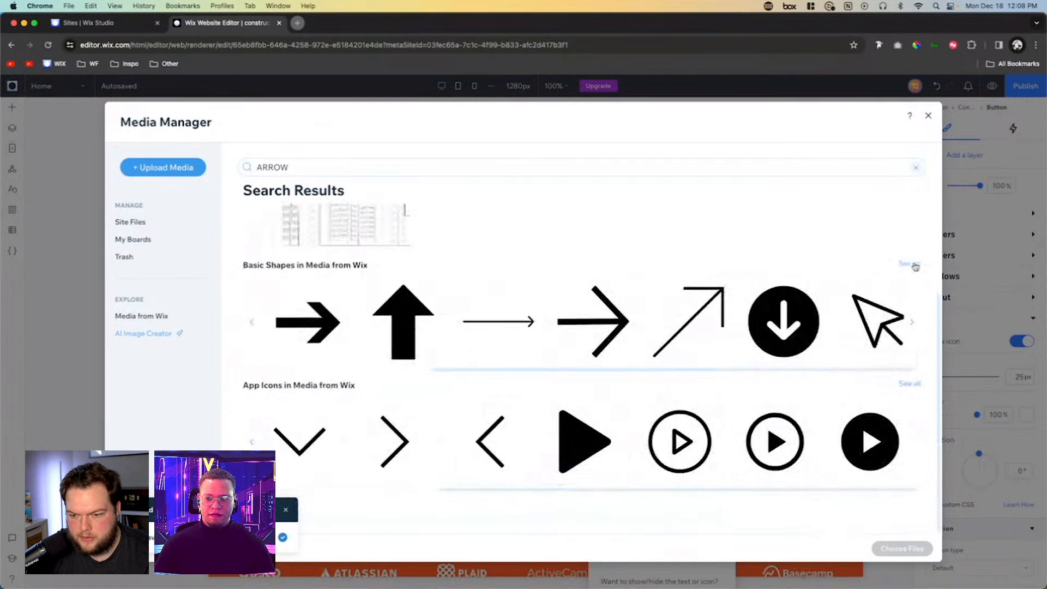
{"action": "left_click", "coordinate": [914, 266]}
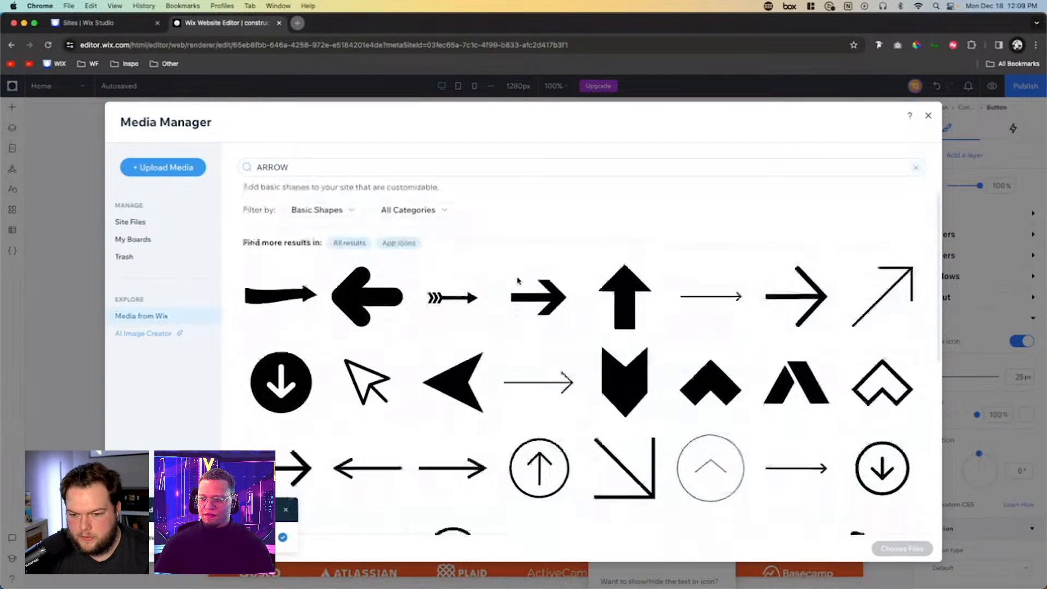
{"action": "scroll", "coordinate": [518, 281], "scroll_direction": "down", "scroll_amount": 5}
{"action": "left_click", "coordinate": [541, 267]}
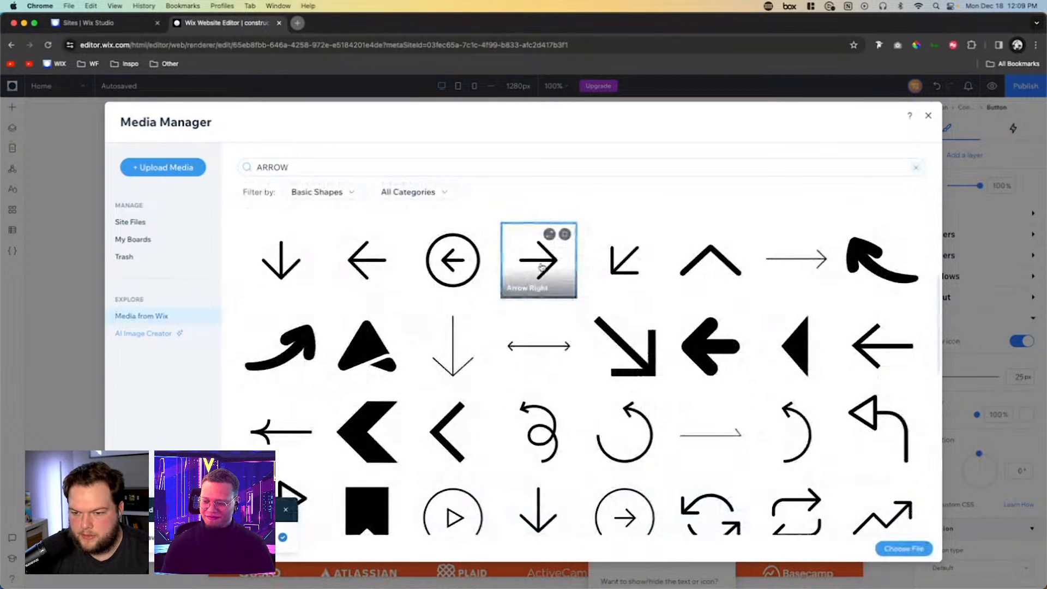
{"action": "left_click", "coordinate": [903, 549]}
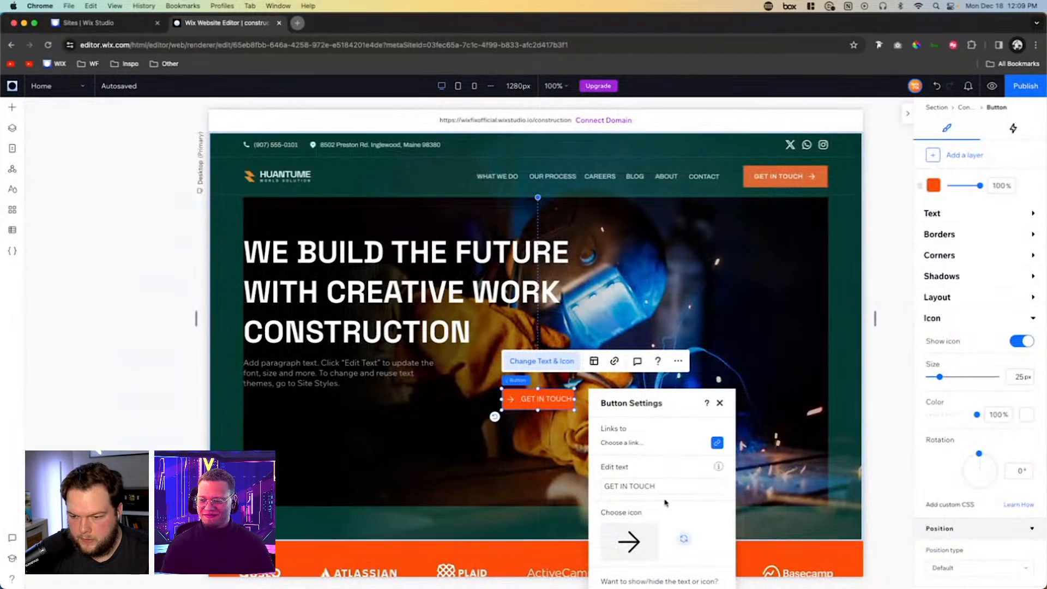
- Lay out the hero button with its icon right of the text and centered alignment, widening it to about 156 px
{"action": "left_click", "coordinate": [594, 361]}
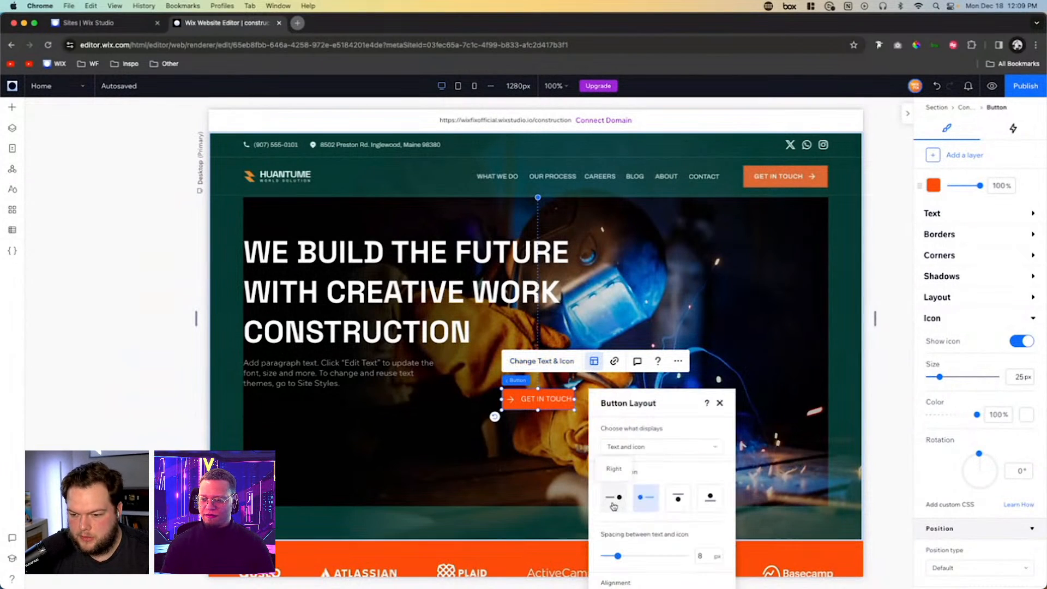
{"action": "left_click", "coordinate": [613, 504]}
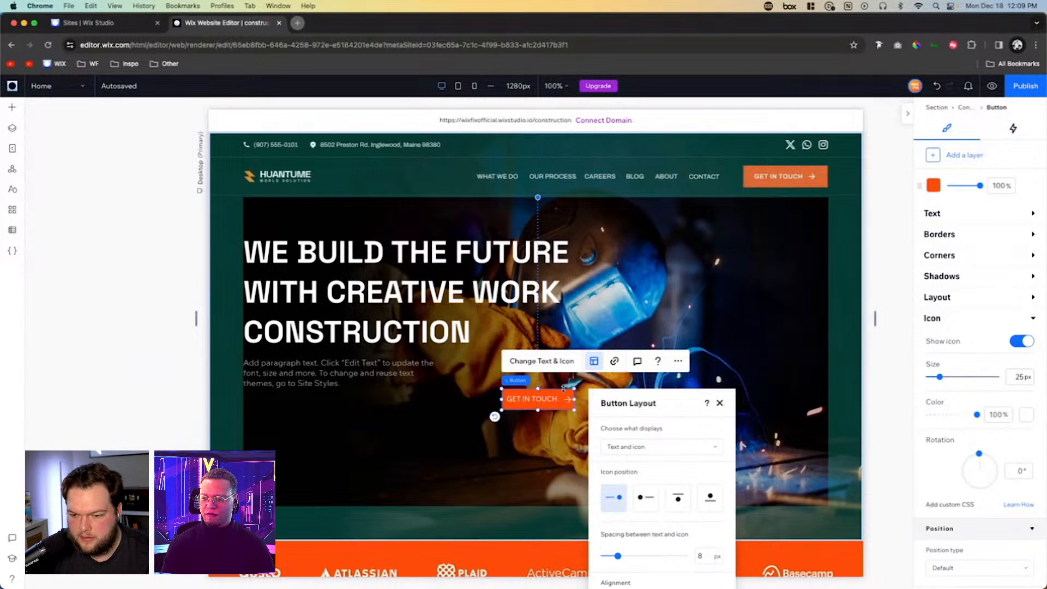
{"action": "left_click_drag", "start_coordinate": [571, 399], "coordinate": [581, 402]}
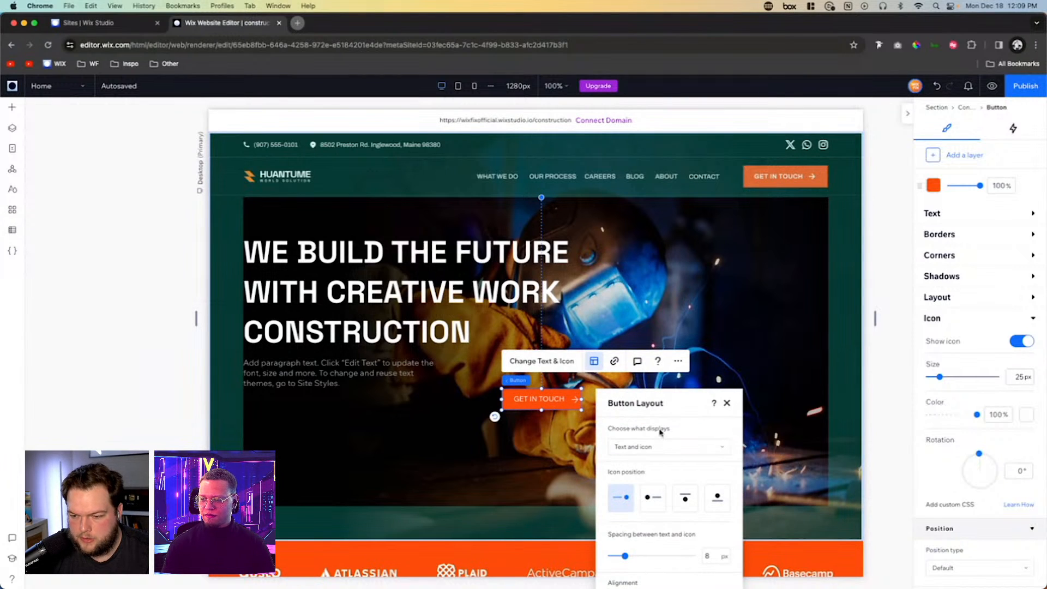
{"action": "left_click_drag", "start_coordinate": [651, 405], "coordinate": [766, 278]}
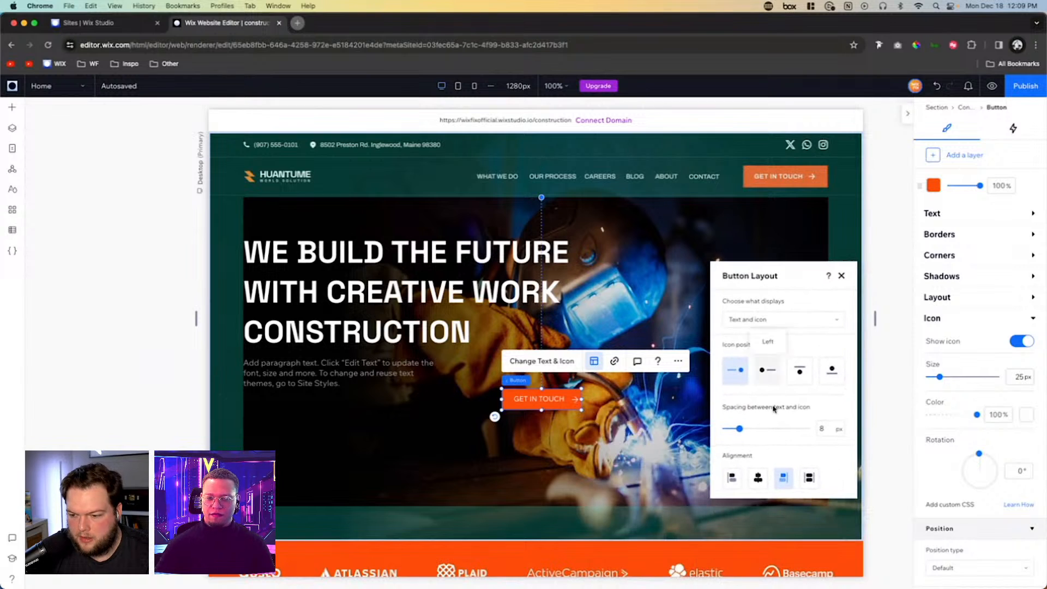
{"action": "left_click", "coordinate": [758, 478]}
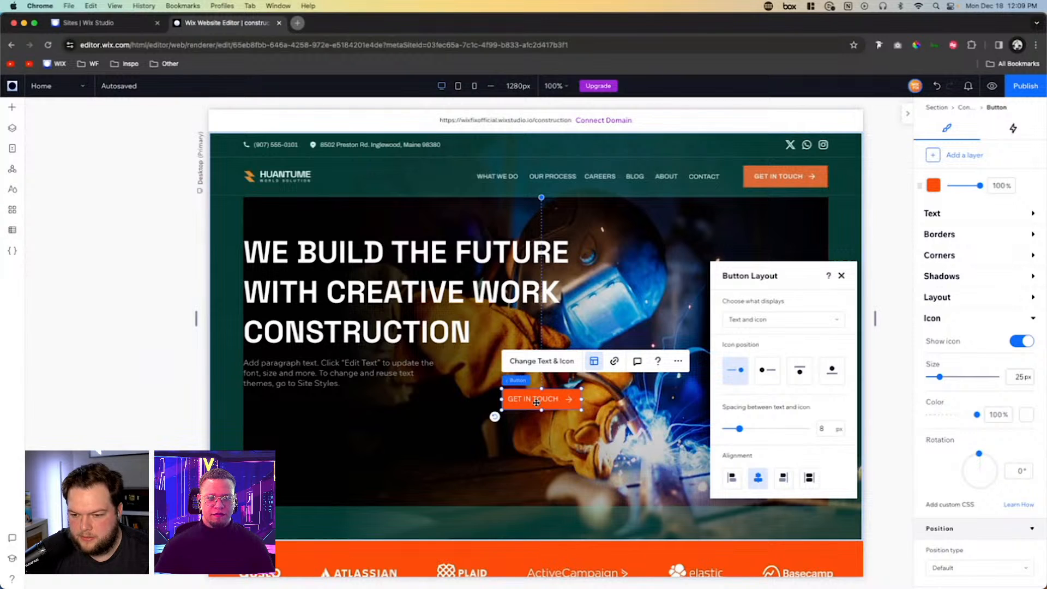
{"action": "left_click", "coordinate": [955, 214]}
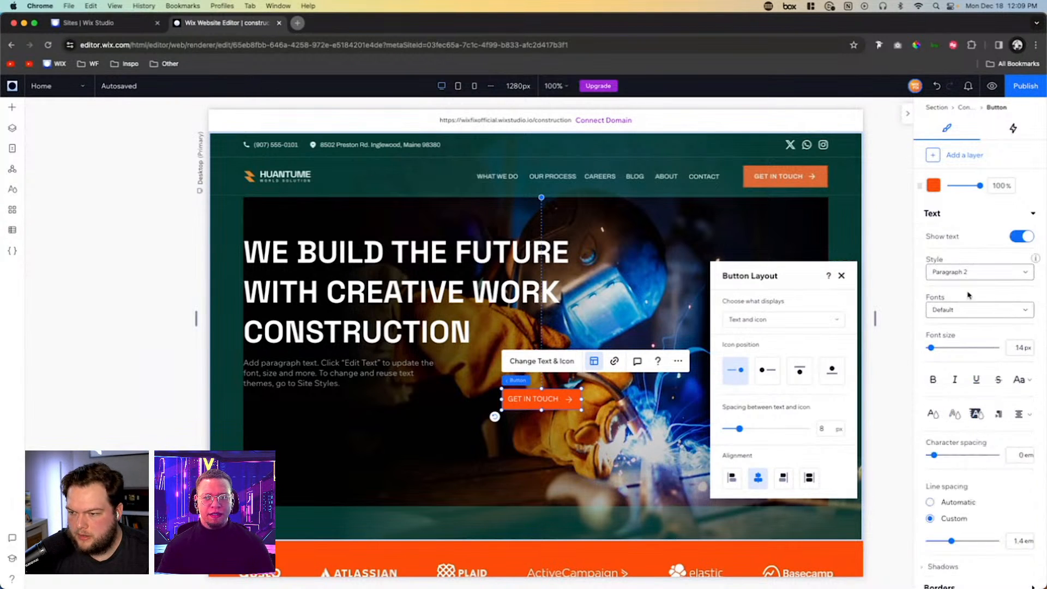
{"action": "left_click", "coordinate": [969, 310]}
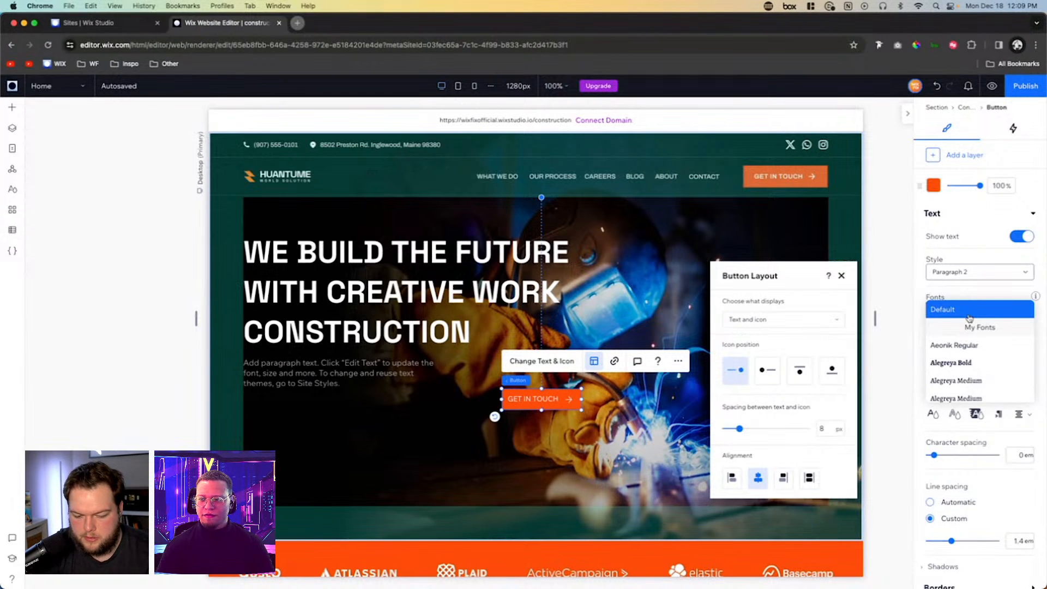
{"action": "scroll", "coordinate": [969, 318], "scroll_direction": "down", "scroll_amount": 10}
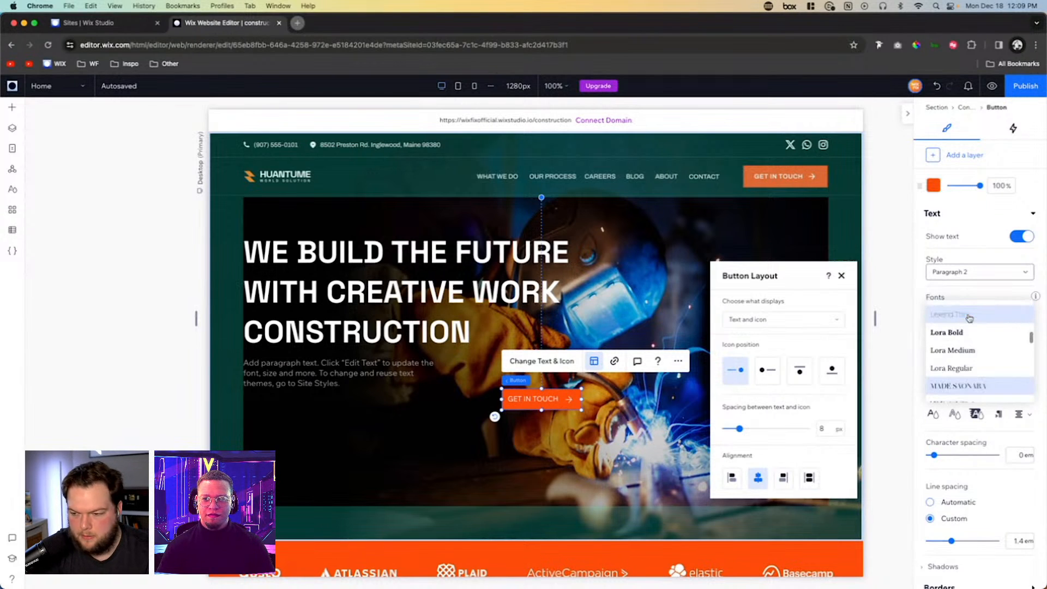
{"action": "scroll", "coordinate": [968, 318], "scroll_direction": "down", "scroll_amount": 10}
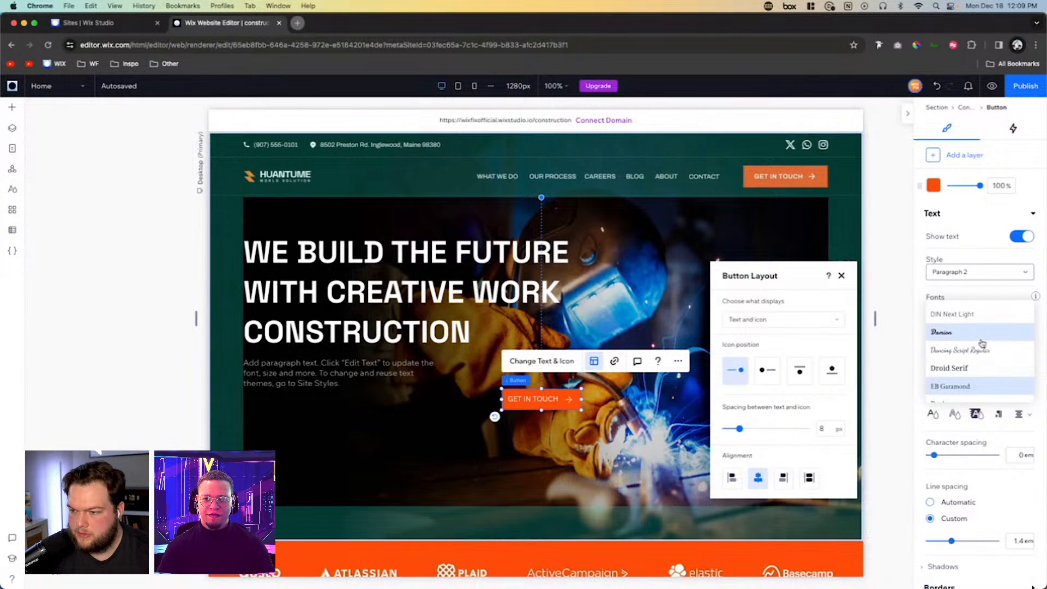
{"action": "key", "text": "Escape"}
{"action": "key", "text": "Delete"}
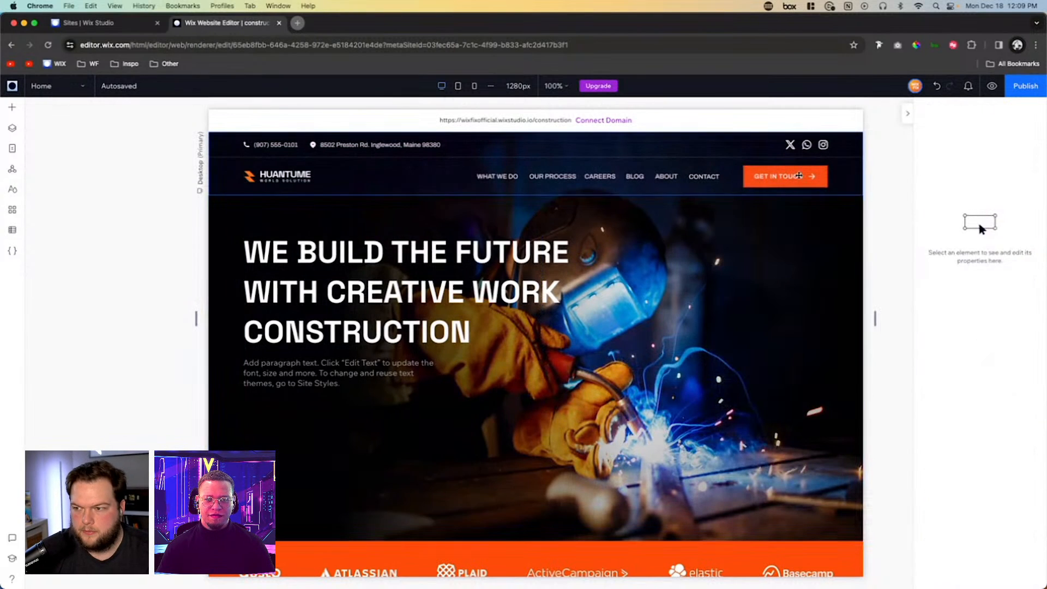
{"action": "left_click", "coordinate": [936, 86]}
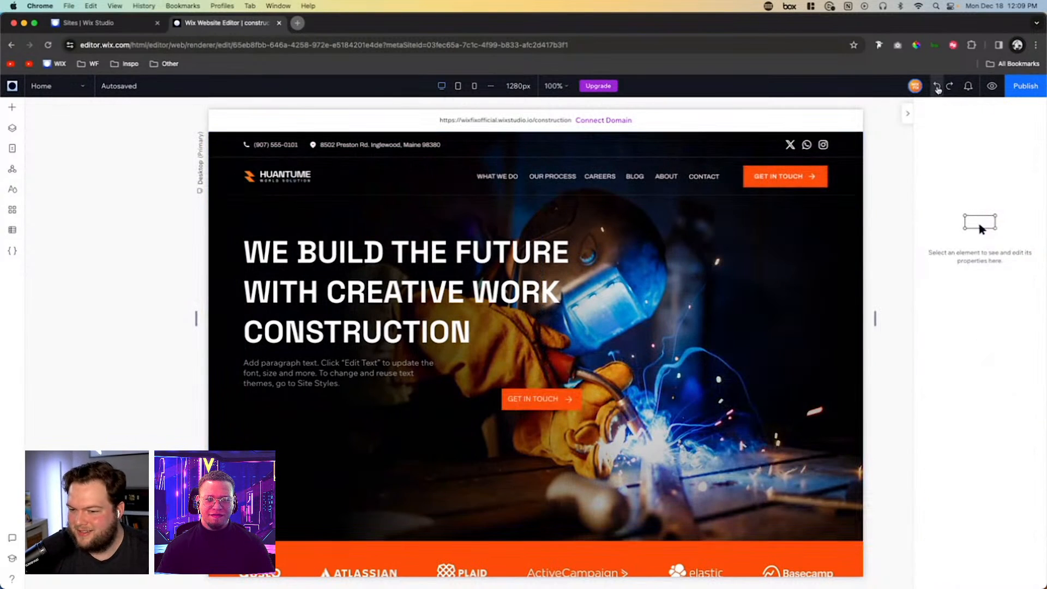
- Set the hero button's text font to Wix Madefor Text Bold
{"action": "left_click", "coordinate": [539, 398]}
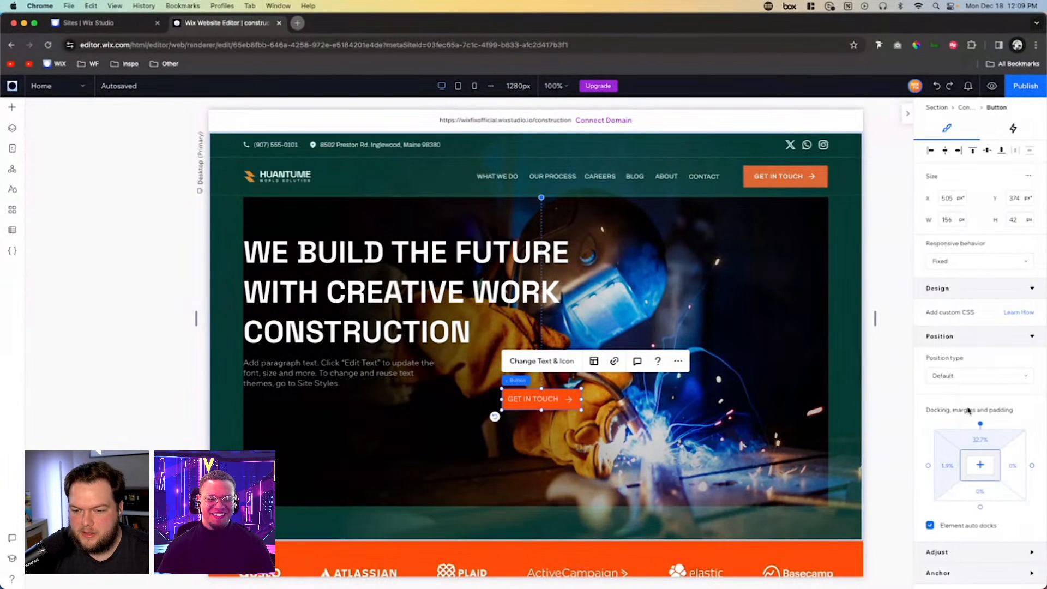
{"action": "left_click", "coordinate": [970, 290]}
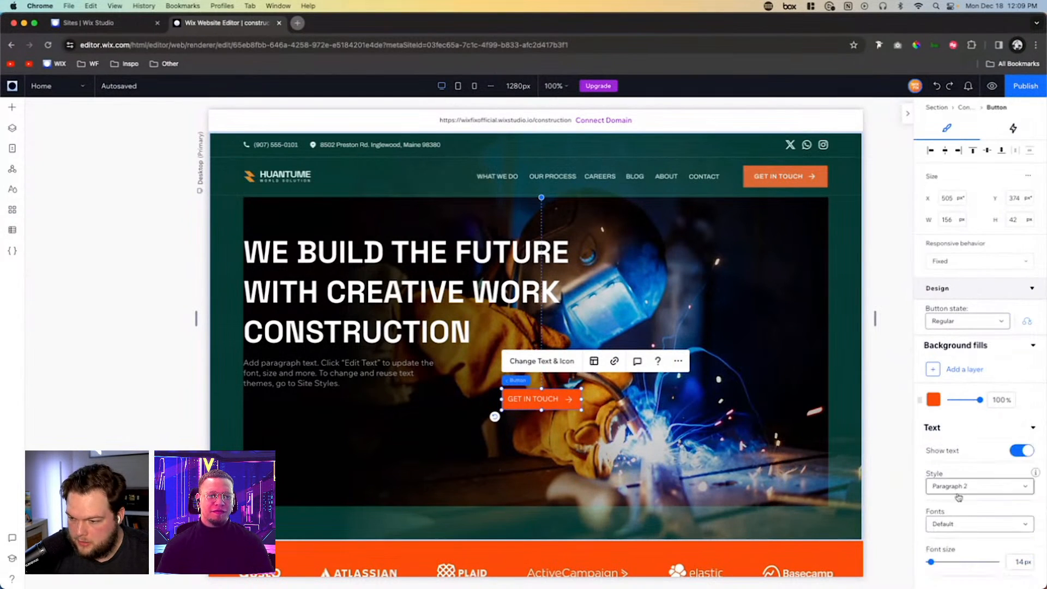
{"action": "left_click", "coordinate": [958, 524]}
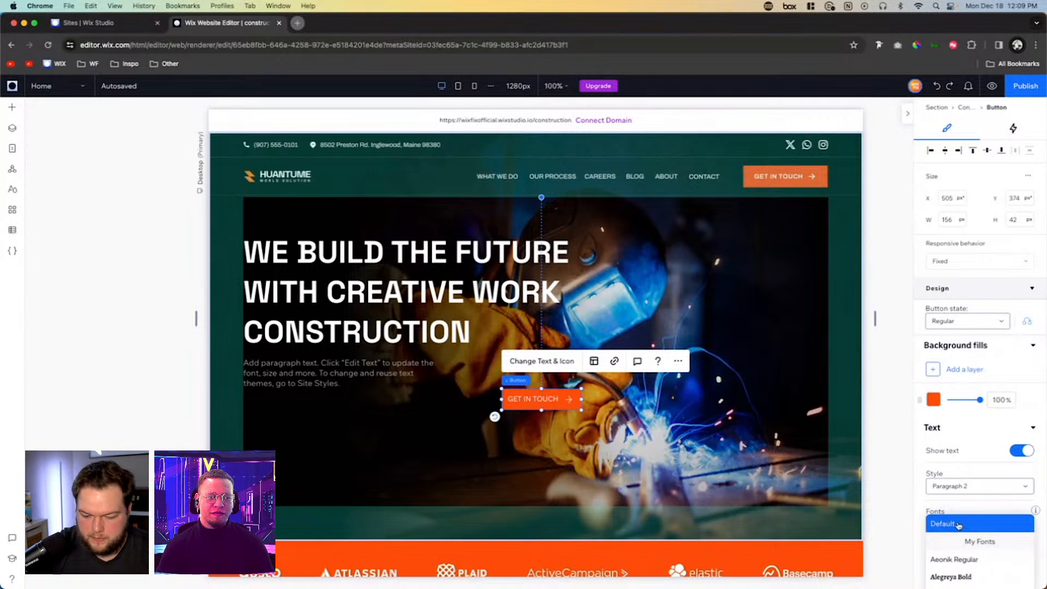
{"action": "scroll", "coordinate": [981, 546], "scroll_direction": "down", "scroll_amount": 3}
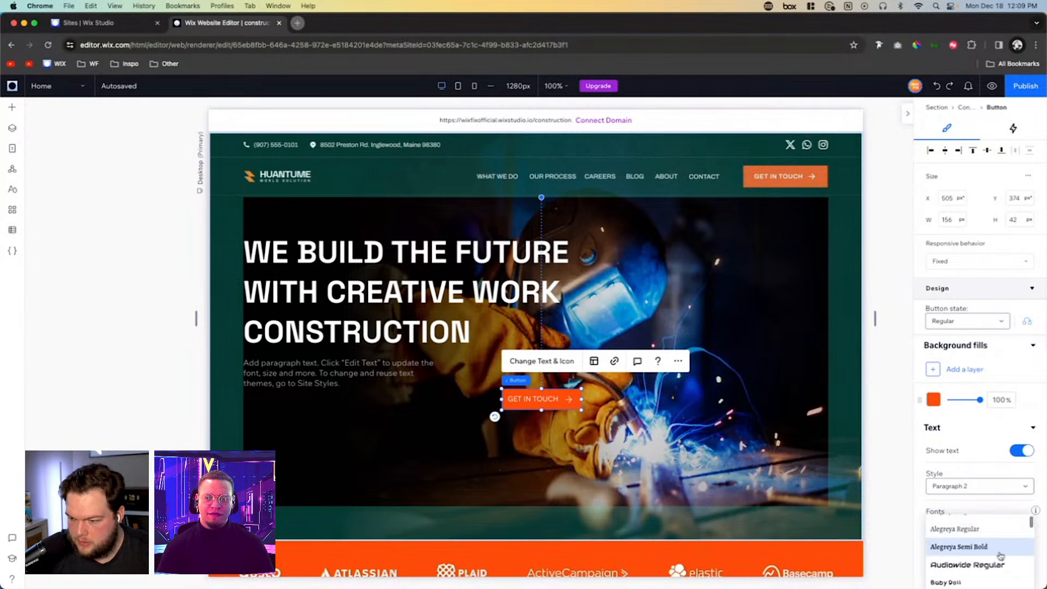
{"action": "scroll", "coordinate": [1032, 507], "scroll_direction": "down", "scroll_amount": 3}
{"action": "scroll", "coordinate": [991, 418], "scroll_direction": "down", "scroll_amount": 10}
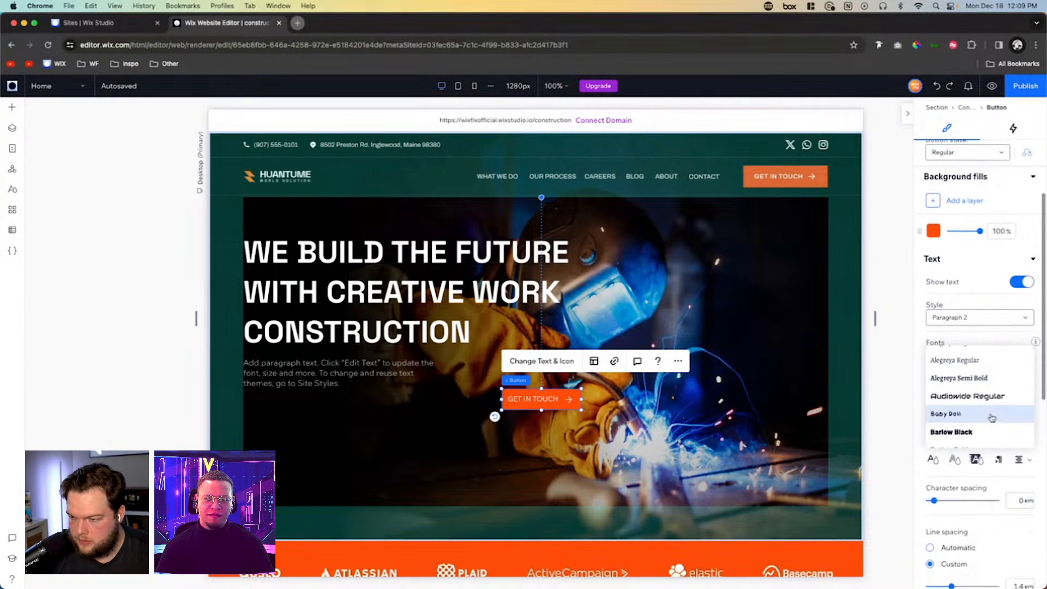
{"action": "scroll", "coordinate": [991, 418], "scroll_direction": "down", "scroll_amount": 15}
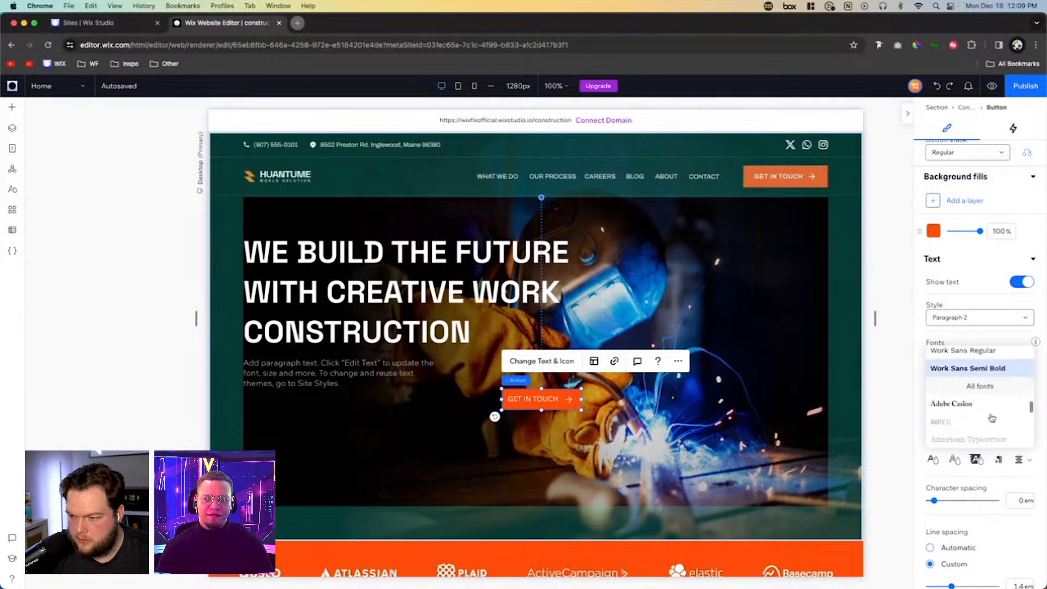
{"action": "scroll", "coordinate": [991, 418], "scroll_direction": "down", "scroll_amount": 20}
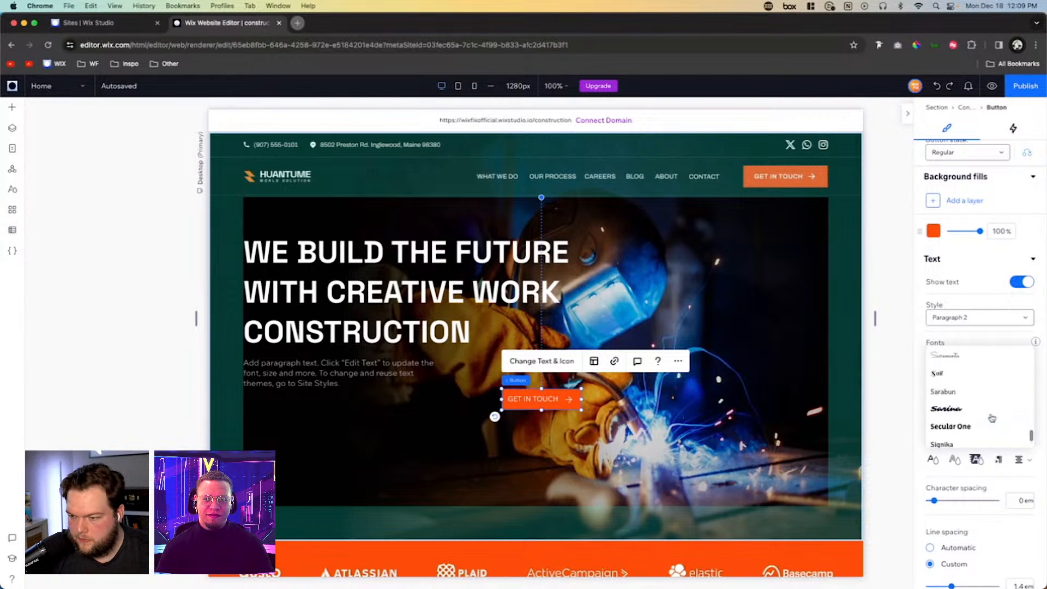
{"action": "scroll", "coordinate": [991, 418], "scroll_direction": "up", "scroll_amount": 5}
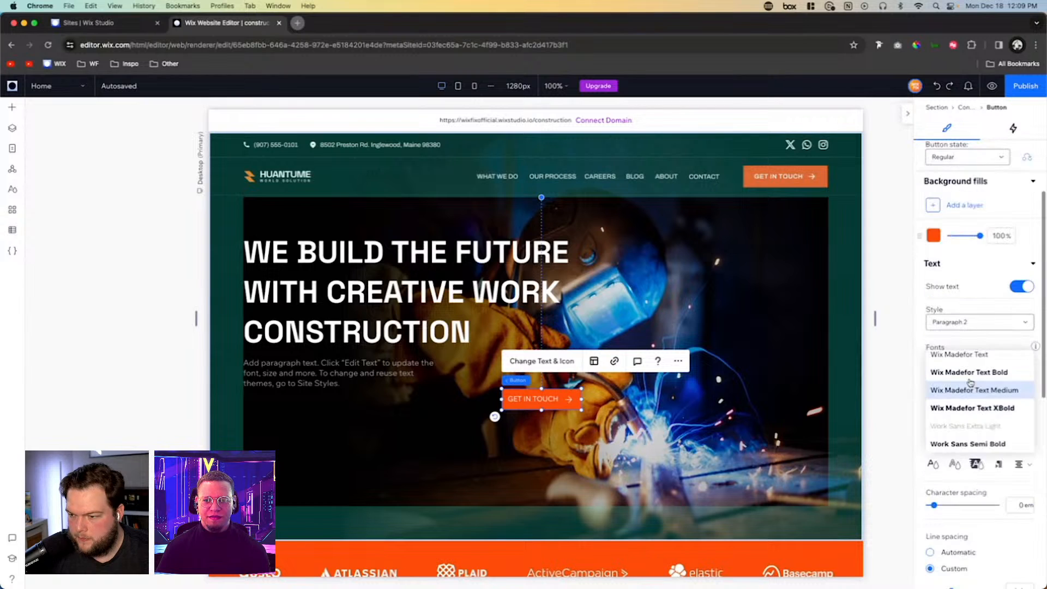
{"action": "left_click", "coordinate": [969, 373]}
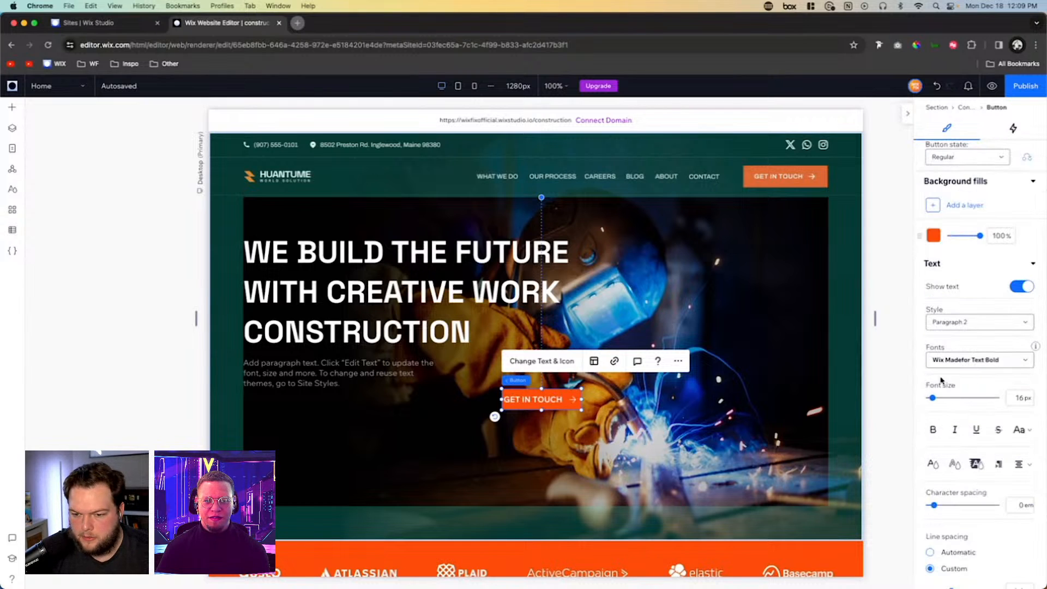
- Resize the button to about 171 × 46 px beneath the paragraph and place a duplicate beside it at about X 195, Y 393 px
{"action": "left_click_drag", "start_coordinate": [581, 399], "coordinate": [544, 412]}
{"action": "left_click", "coordinate": [544, 410]}
{"action": "left_click_drag", "start_coordinate": [518, 404], "coordinate": [369, 409]}
- Change the duplicate button's label to "WATCH VIDEO"
{"action": "left_click", "coordinate": [383, 370]}
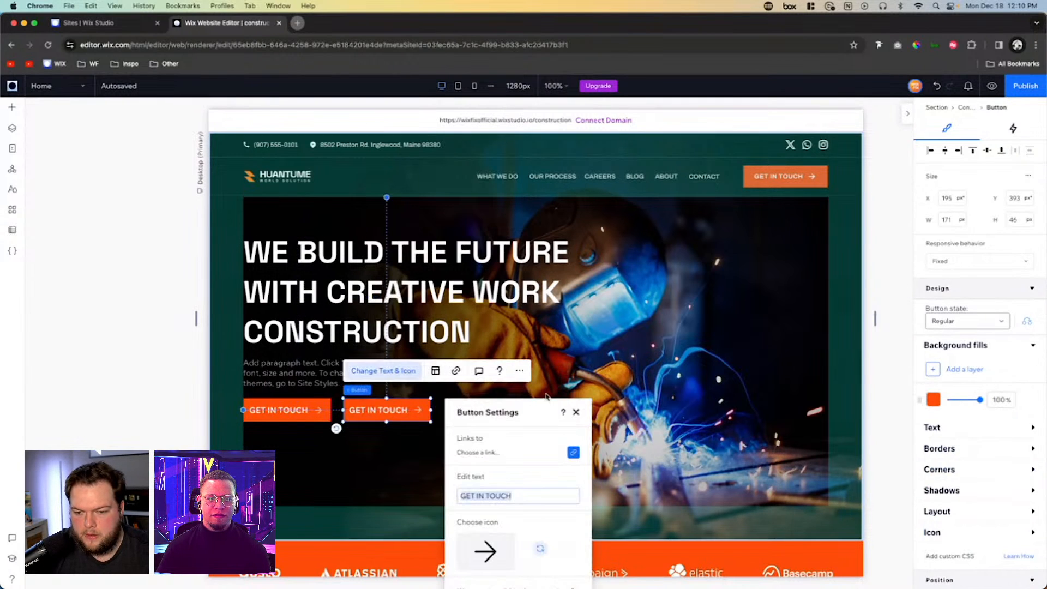
{"action": "type", "text": "W"}
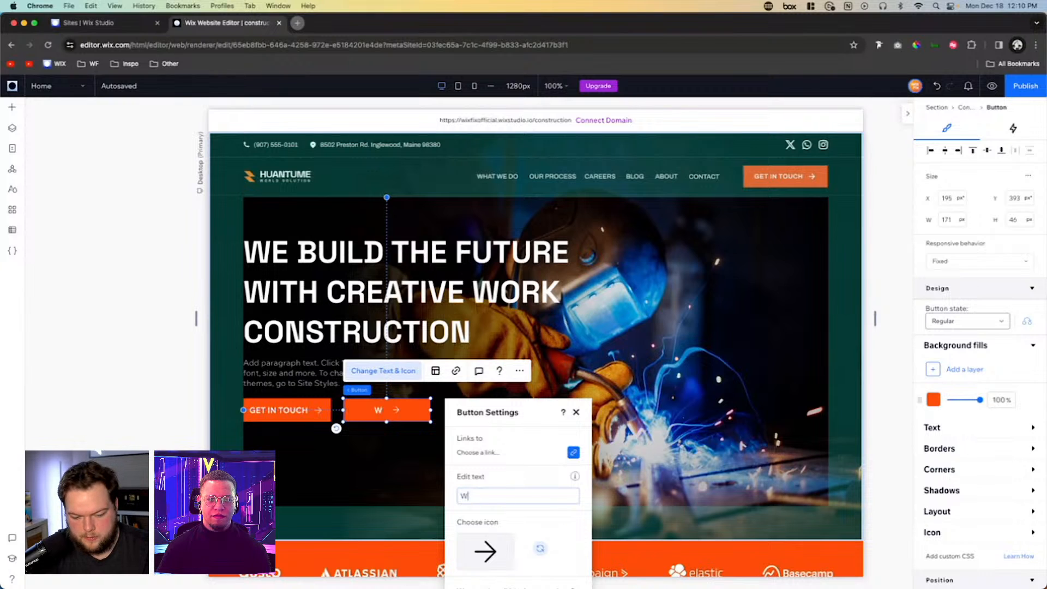
{"action": "type", "text": "ATCH VIDEO"}
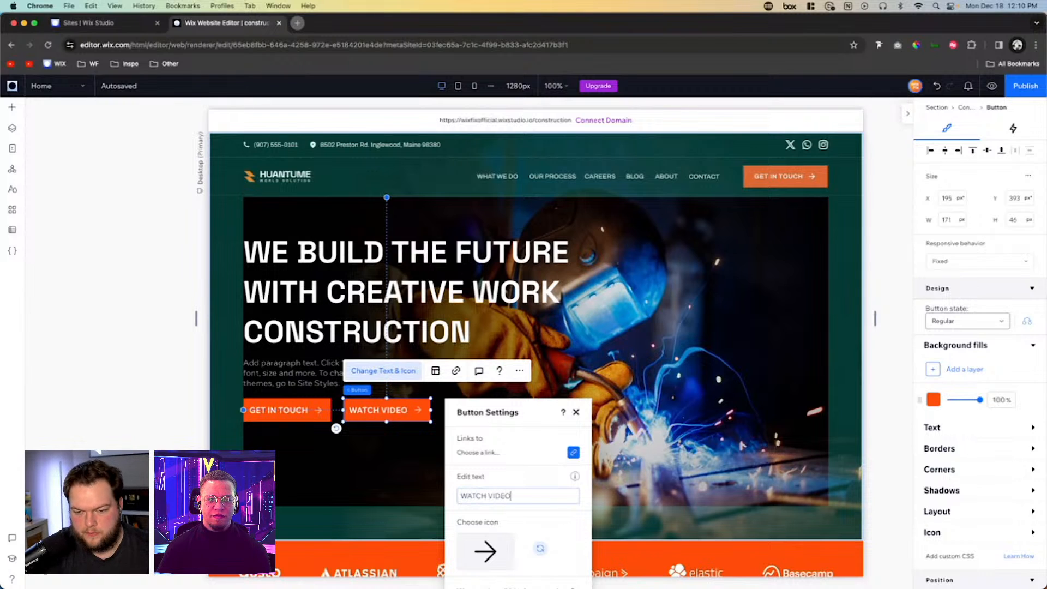
- Hide the WATCH VIDEO button's icon and set its background fill opacity to 0%
{"action": "left_click", "coordinate": [436, 371]}
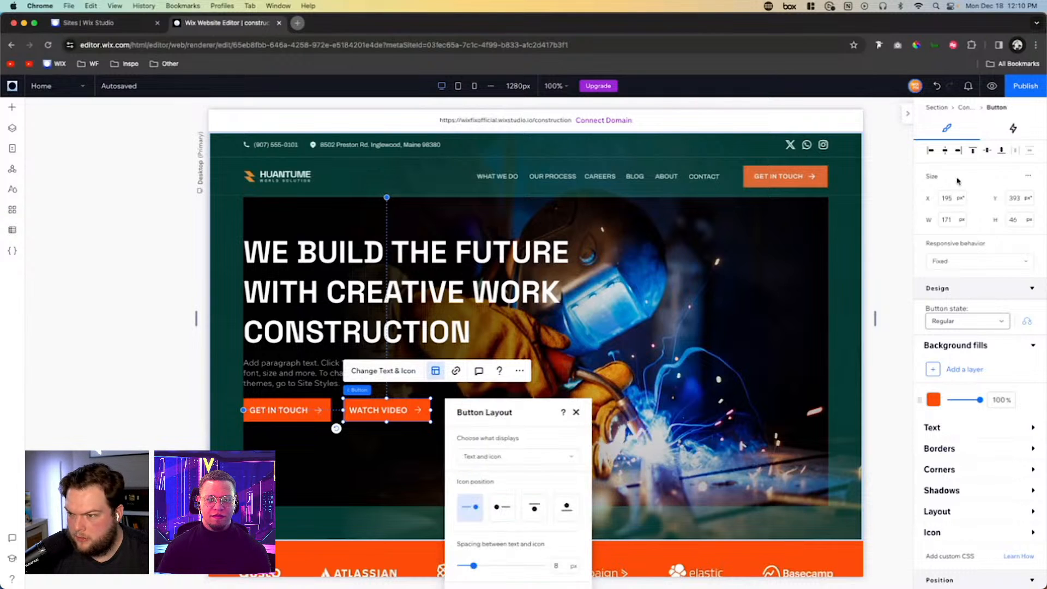
{"action": "left_click", "coordinate": [953, 535]}
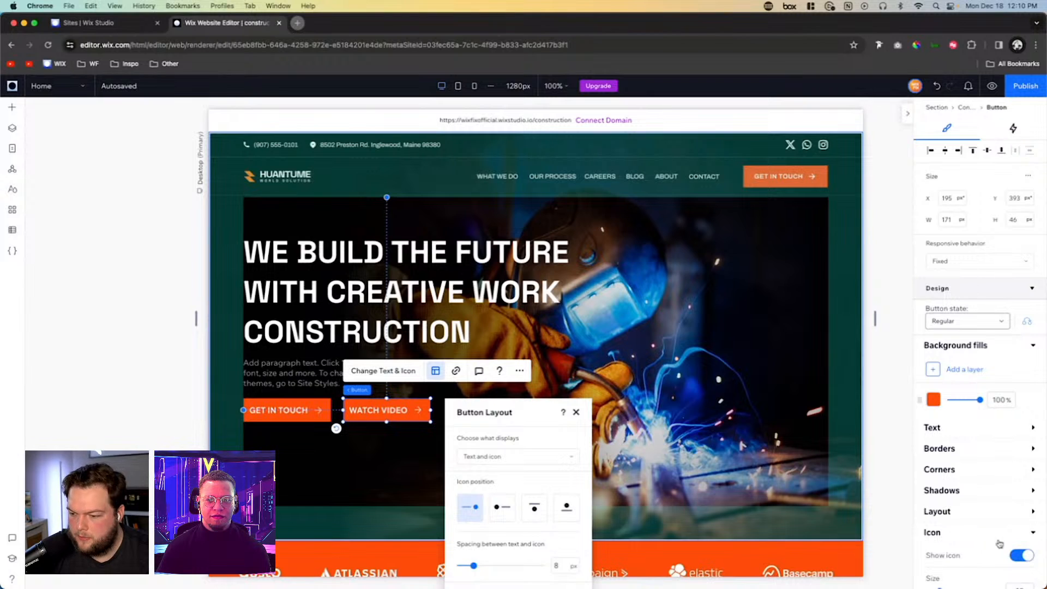
{"action": "left_click", "coordinate": [1023, 555]}
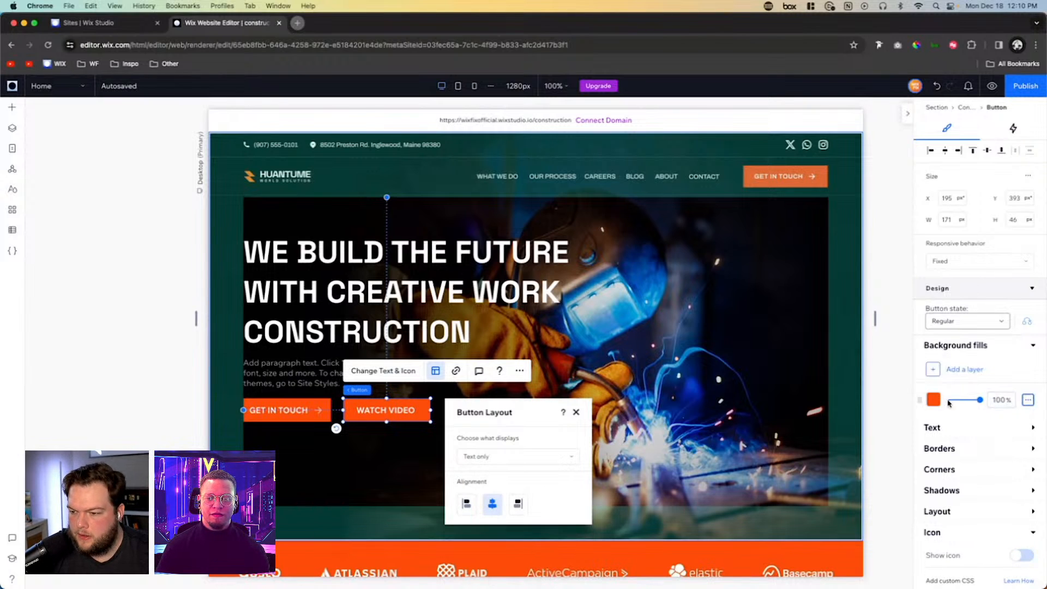
{"action": "left_click", "coordinate": [1001, 400]}
{"action": "type", "text": "0"}
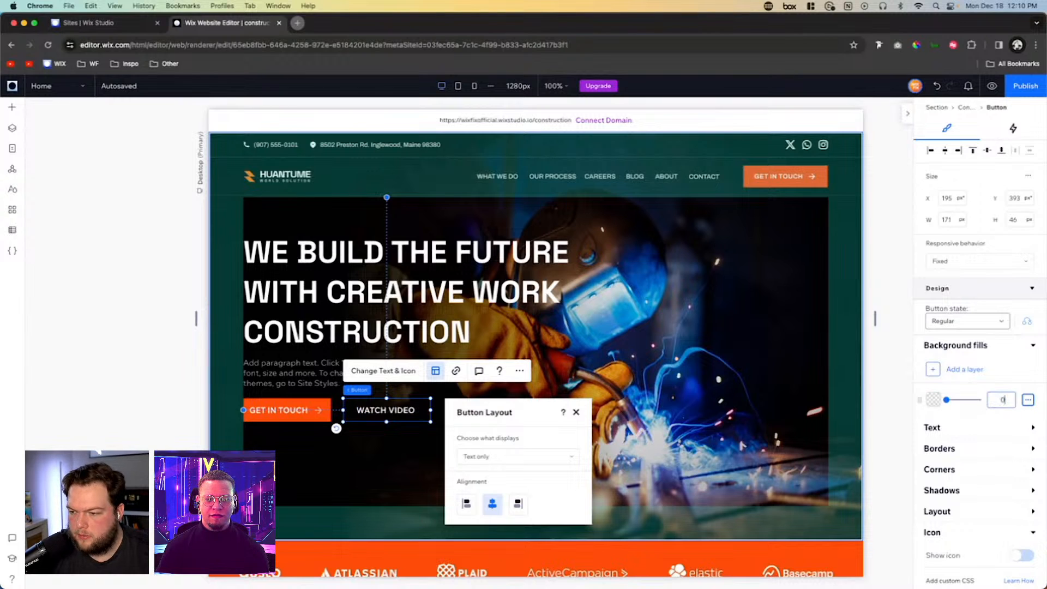
- Give the WATCH VIDEO button a 1 px white border on all sides
{"action": "left_click", "coordinate": [940, 449]}
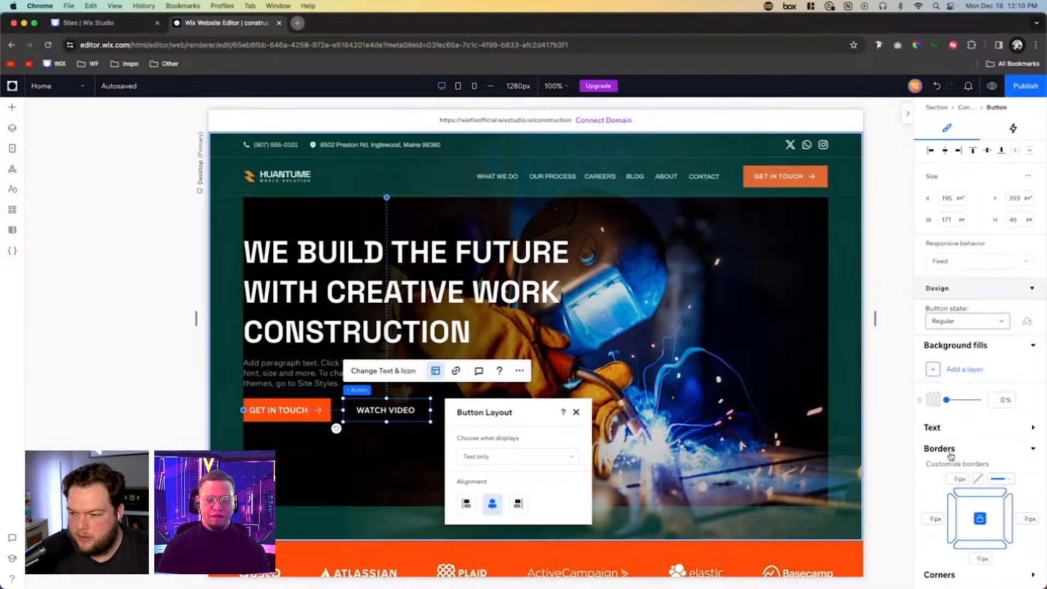
{"action": "left_click", "coordinate": [959, 479]}
{"action": "type", "text": "1"}
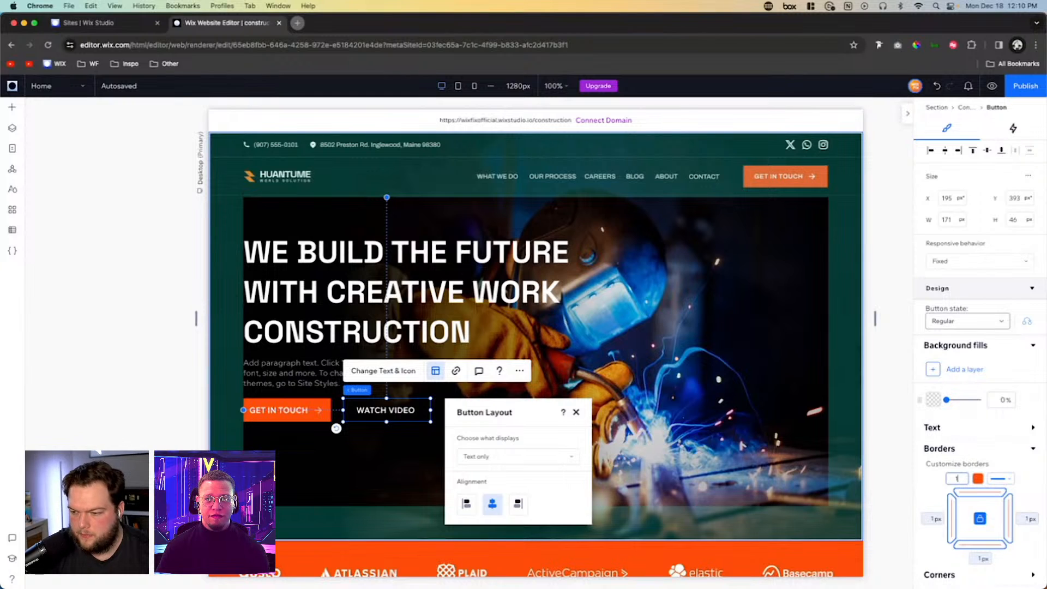
{"action": "left_click", "coordinate": [977, 478]}
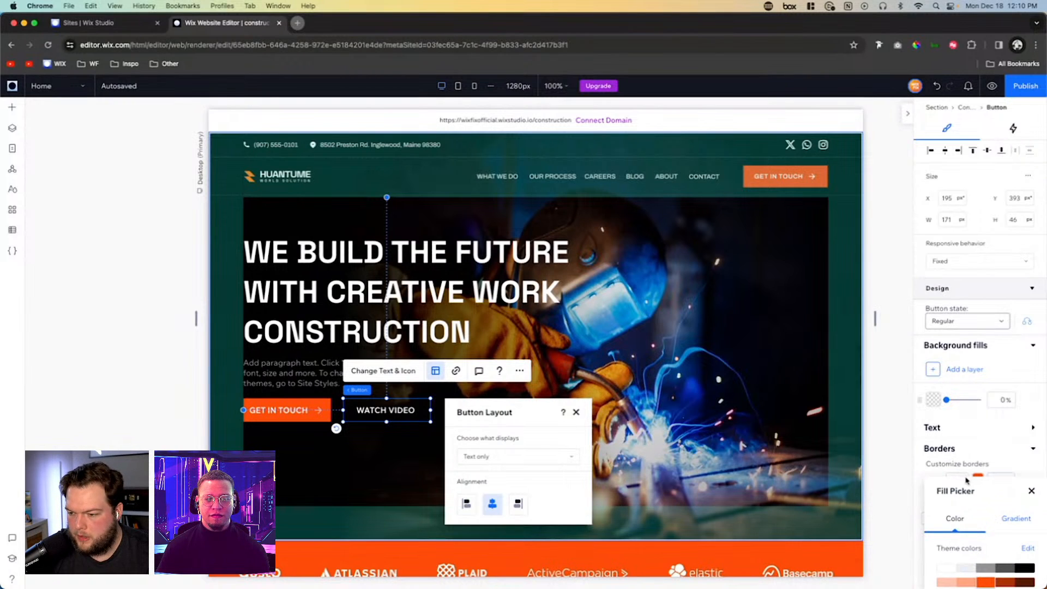
{"action": "left_click", "coordinate": [722, 380]}
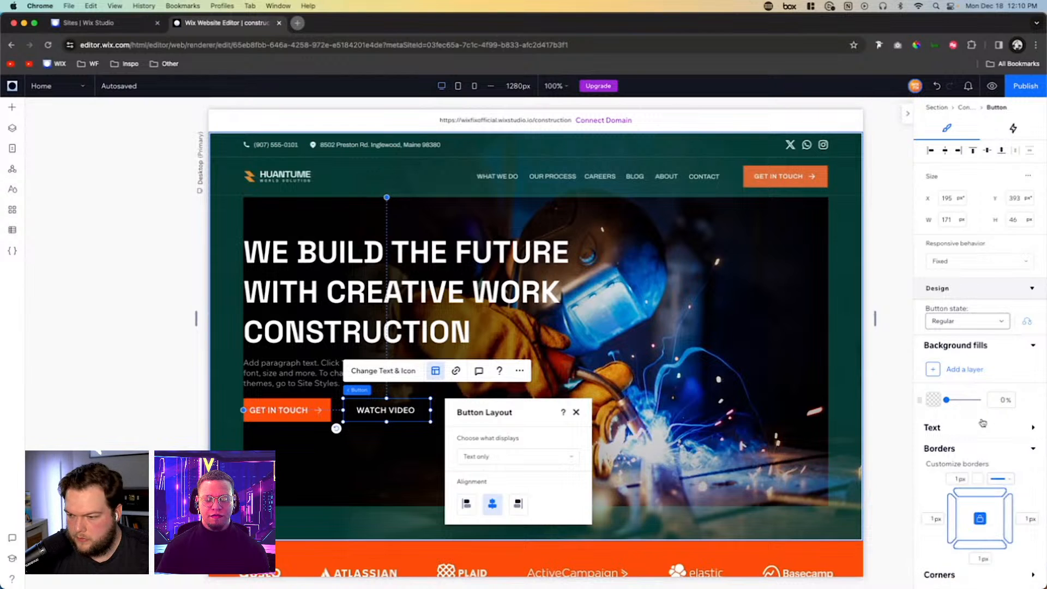
{"action": "left_click_drag", "start_coordinate": [950, 402], "coordinate": [980, 399]}
{"action": "scroll", "coordinate": [919, 400], "scroll_direction": "down", "scroll_amount": 3}
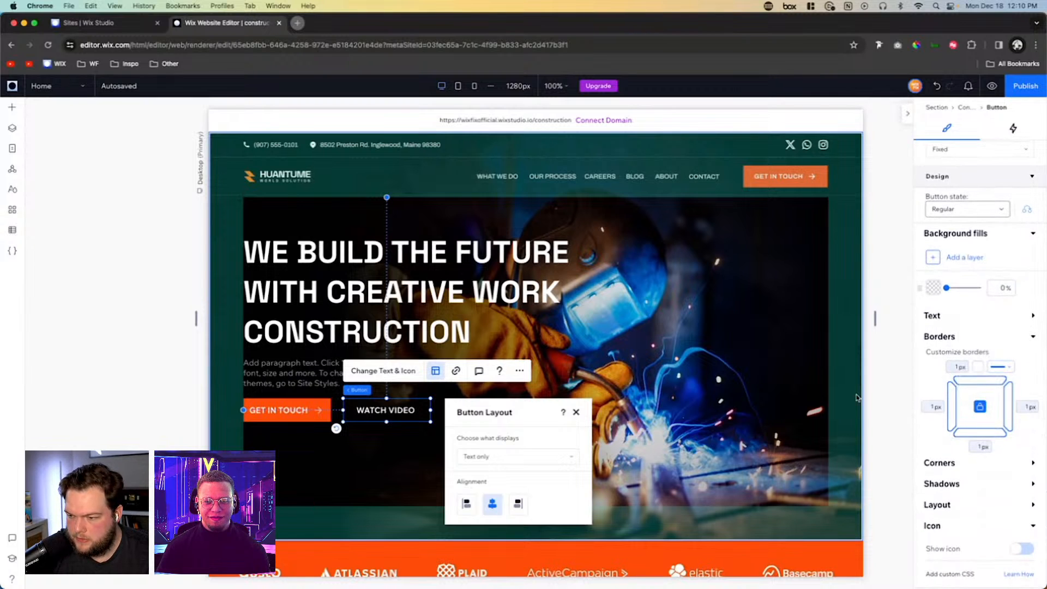
{"action": "left_click", "coordinate": [678, 386]}
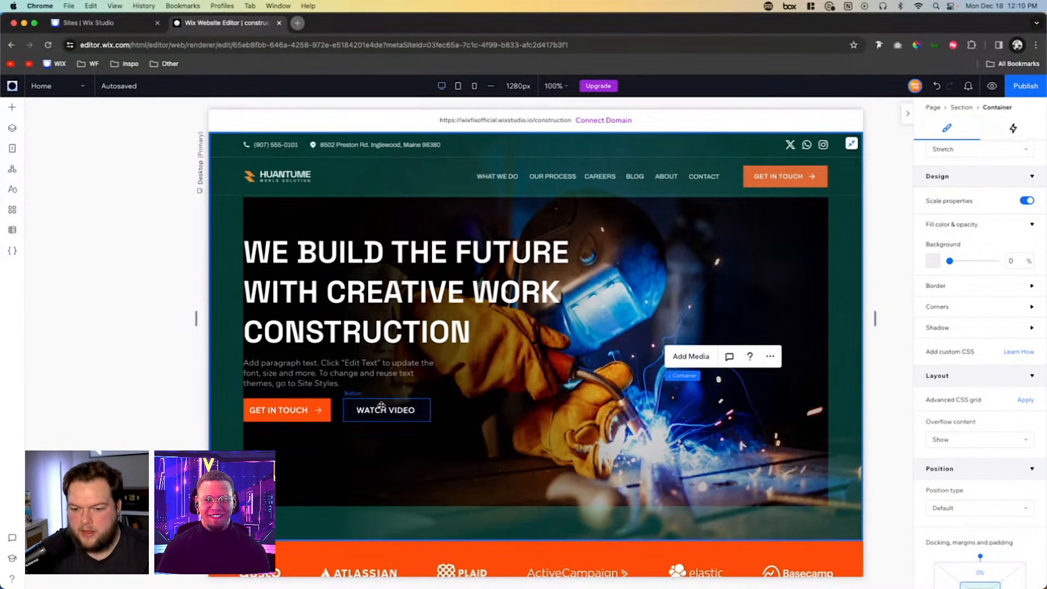
- Narrow the WATCH VIDEO button and stack it horizontally with the hero's GET IN TOUCH button
{"action": "left_click", "coordinate": [423, 410]}
{"action": "left_click_drag", "start_coordinate": [431, 409], "coordinate": [348, 413]}
{"action": "left_click", "coordinate": [313, 412], "text": "shift"}
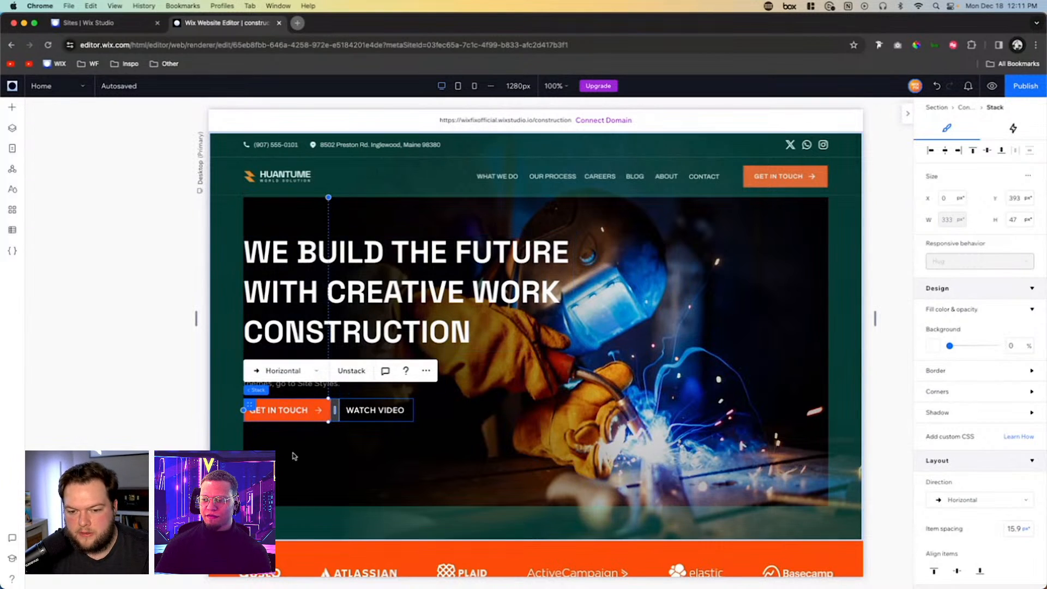
- Stack the hero headline, paragraph and button row vertically, and center the stack vertically in its container
{"action": "left_click", "coordinate": [326, 289], "text": "shift"}
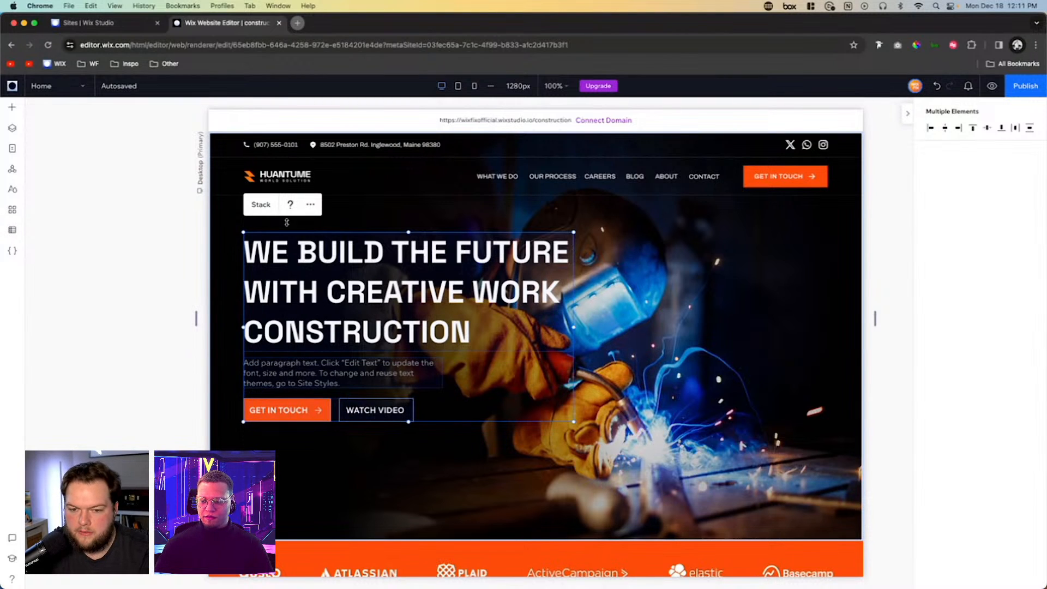
{"action": "left_click", "coordinate": [261, 205]}
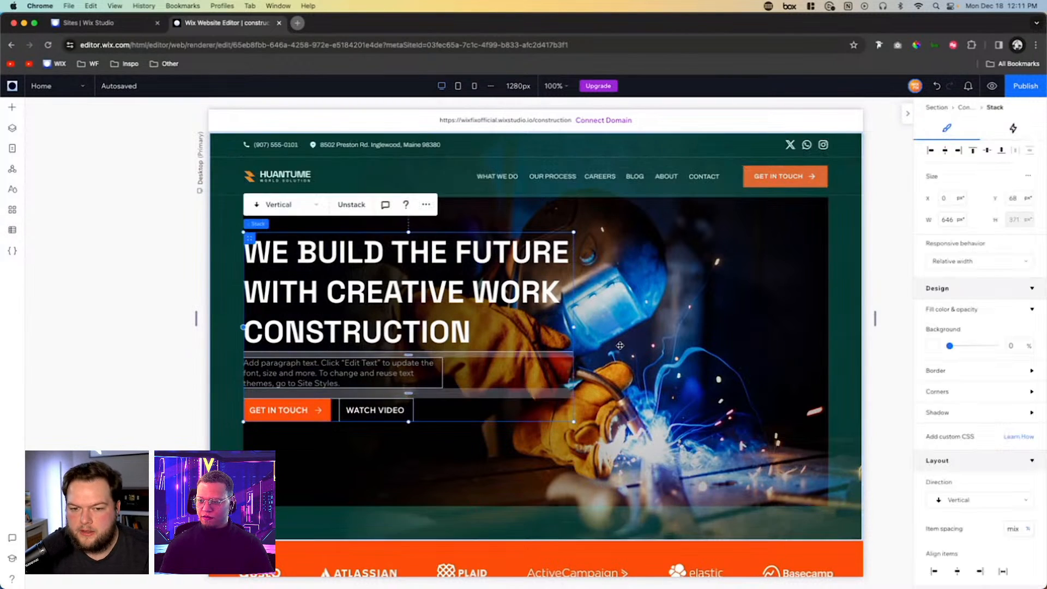
{"action": "left_click", "coordinate": [987, 151]}
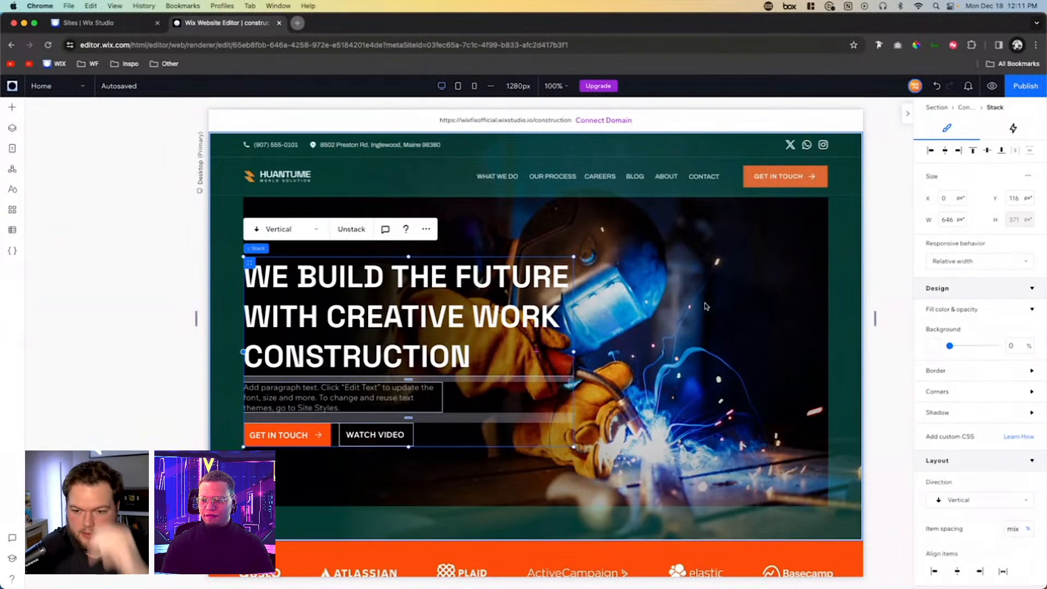
{"action": "scroll", "coordinate": [705, 306], "scroll_direction": "down", "scroll_amount": 5}
{"action": "scroll", "coordinate": [659, 291], "scroll_direction": "up", "scroll_amount": 4}
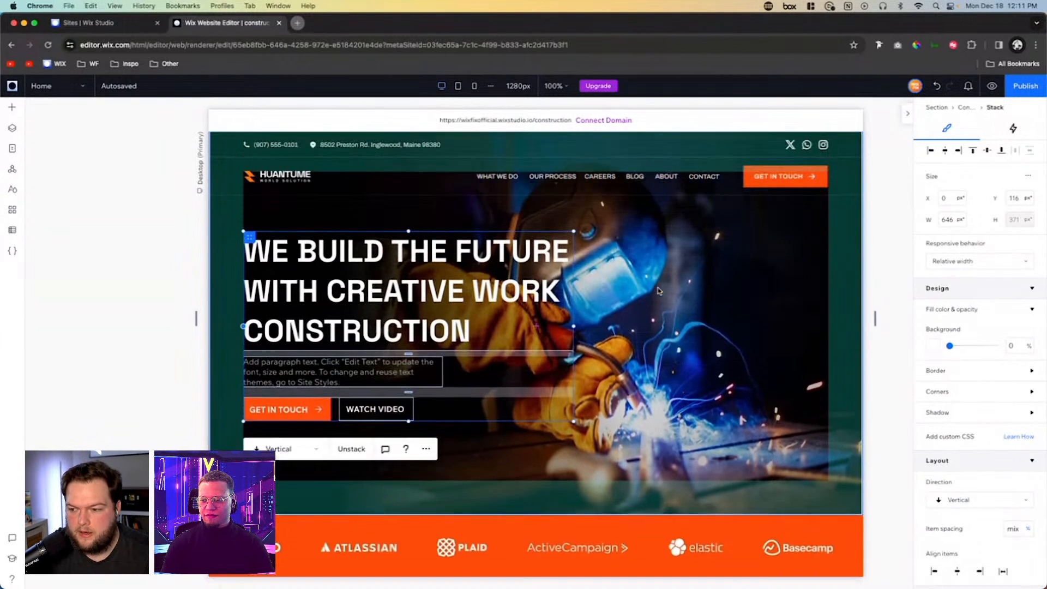
{"action": "left_click", "coordinate": [659, 291]}
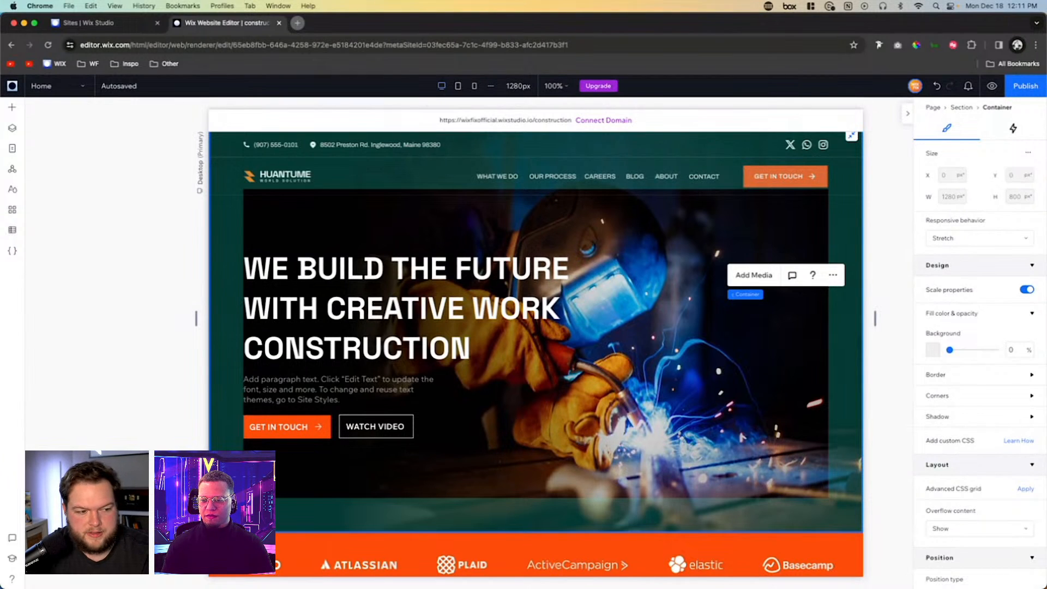
{"action": "left_click", "coordinate": [721, 401]}
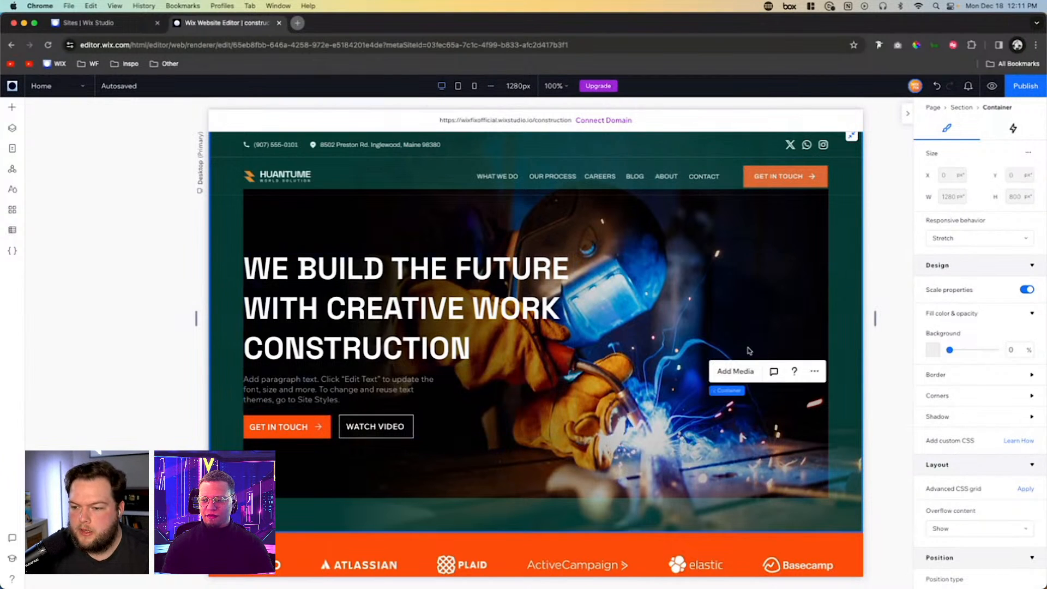
- Set the blank section below the hero to a height of 800 and apply the two-cell Columns layout
{"action": "mouse_move", "coordinate": [717, 396]}
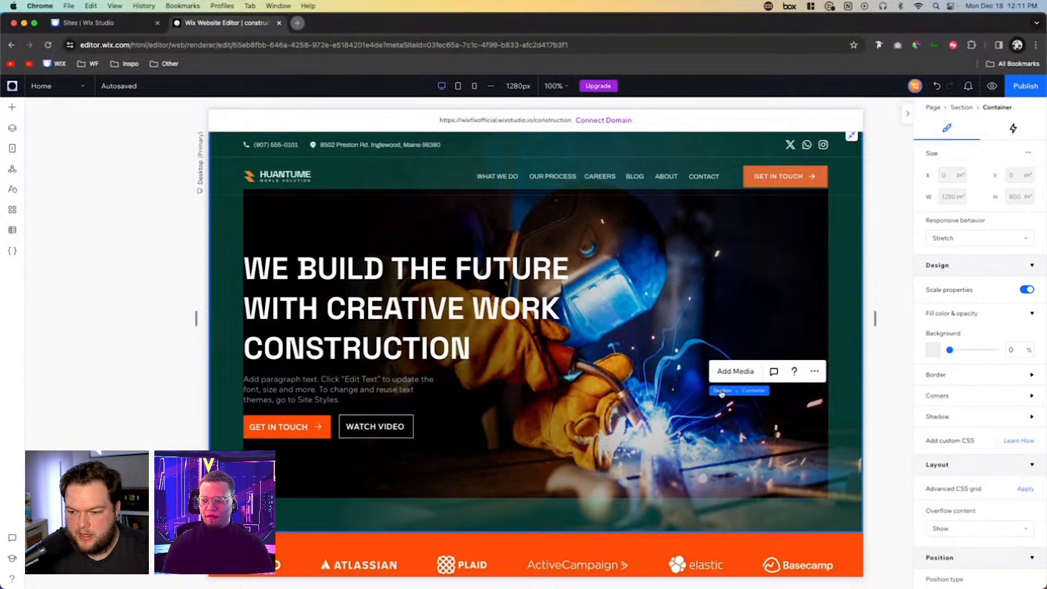
{"action": "left_click", "coordinate": [720, 391]}
{"action": "scroll", "coordinate": [707, 448], "scroll_direction": "down", "scroll_amount": 5}
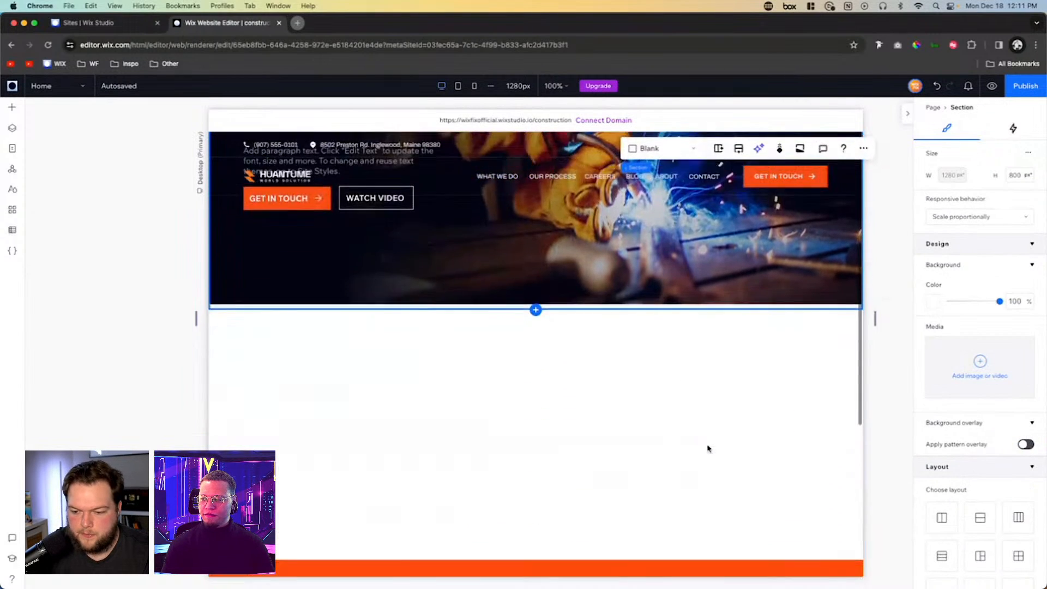
{"action": "left_click", "coordinate": [696, 294]}
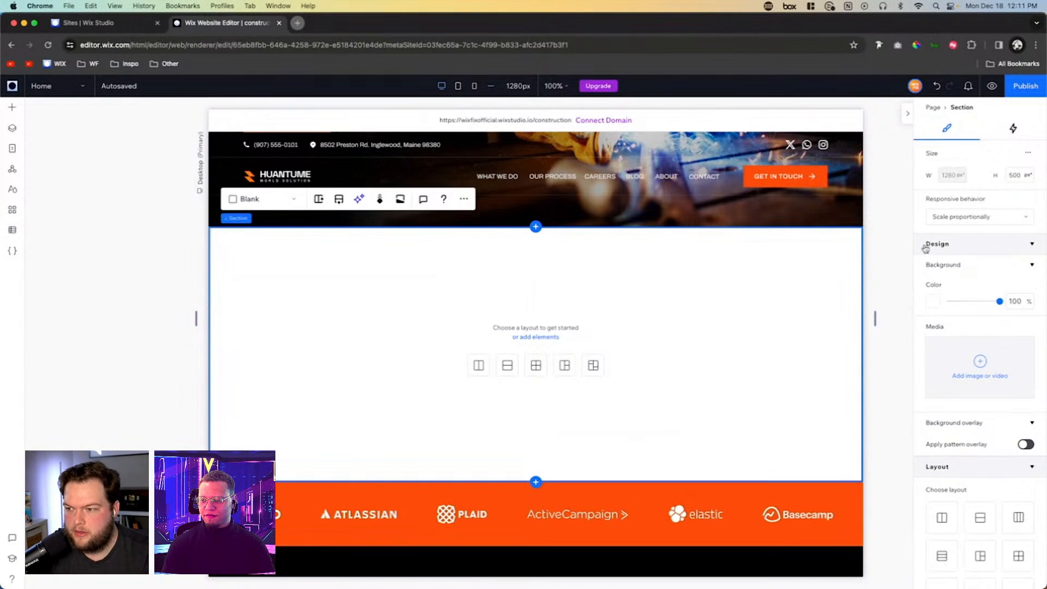
{"action": "left_click", "coordinate": [1017, 175]}
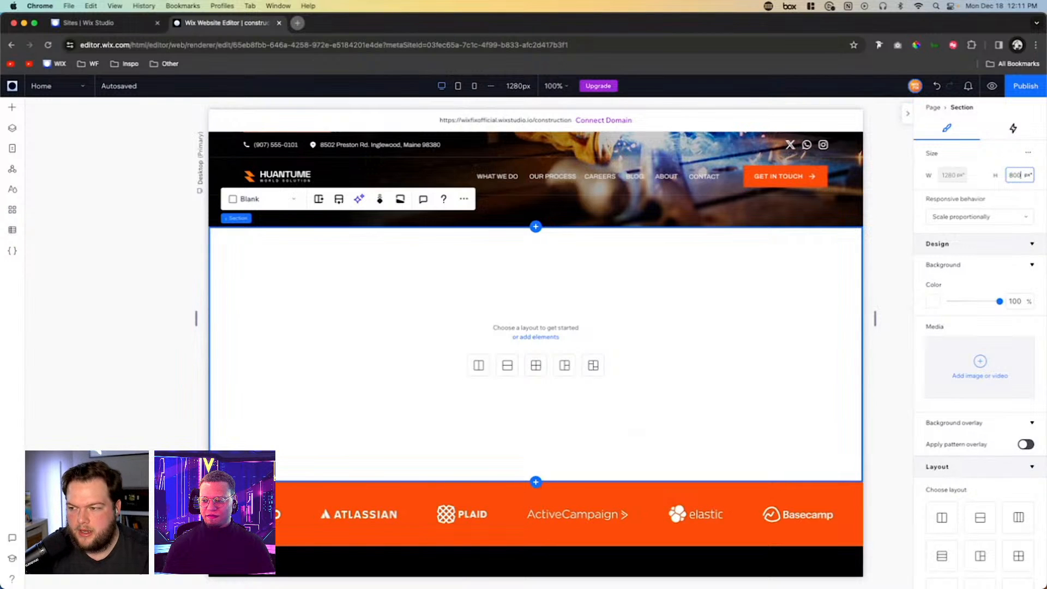
{"action": "key", "text": "Return"}
{"action": "left_click", "coordinate": [709, 318]}
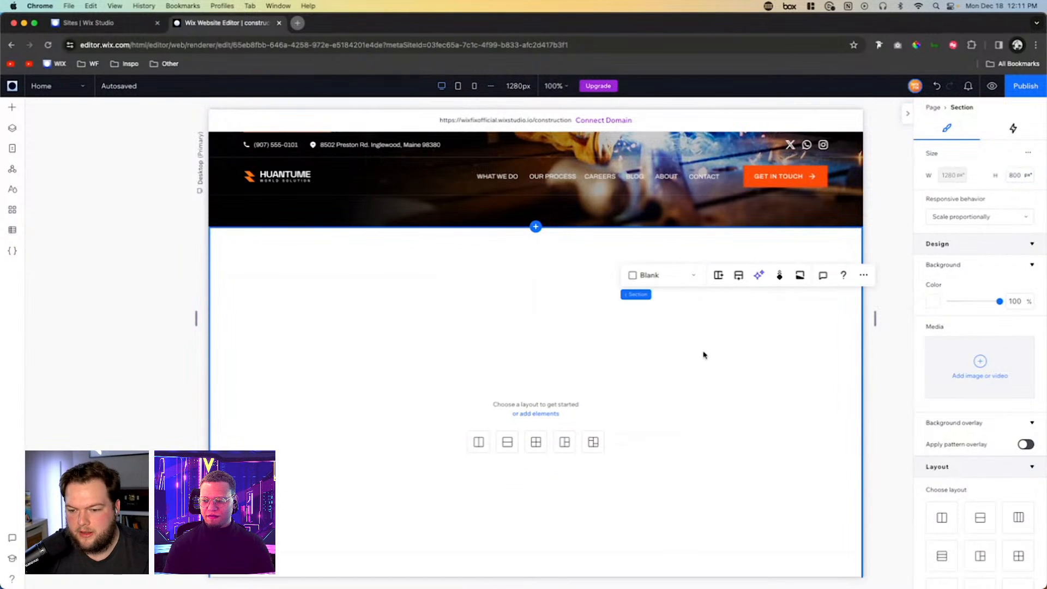
{"action": "scroll", "coordinate": [703, 354], "scroll_direction": "down", "scroll_amount": 2}
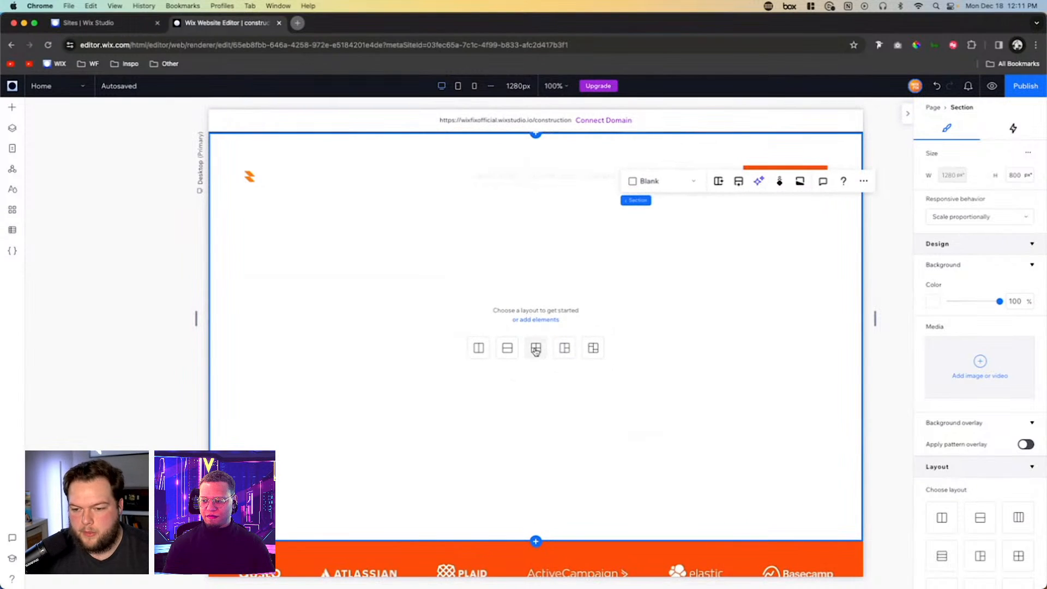
{"action": "left_click", "coordinate": [480, 349]}
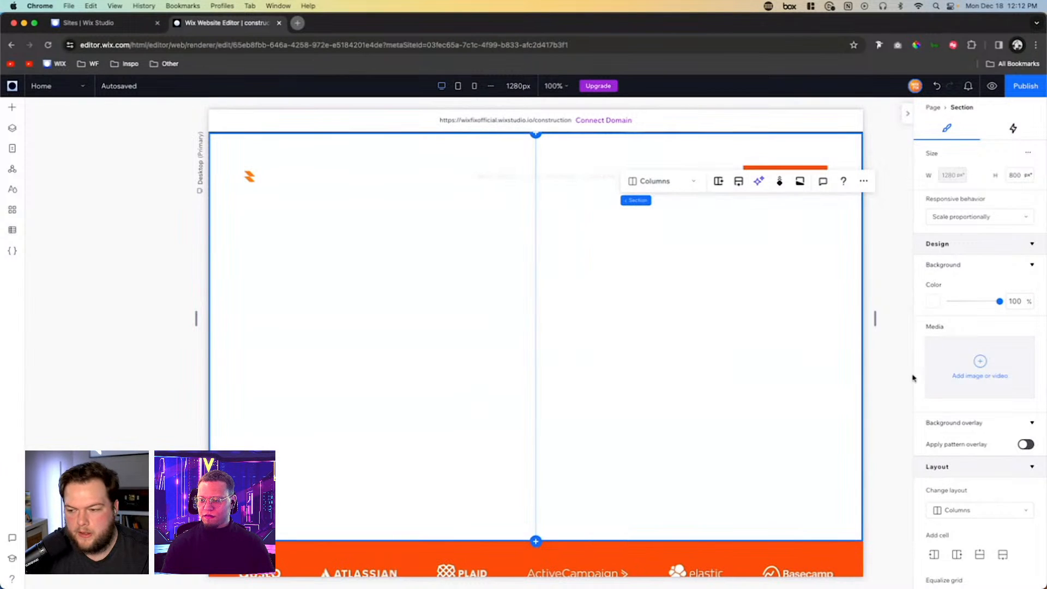
- Set the two-column section's padding to 5.3 vw on all four sides
{"action": "scroll", "coordinate": [978, 405], "scroll_direction": "down", "scroll_amount": 7}
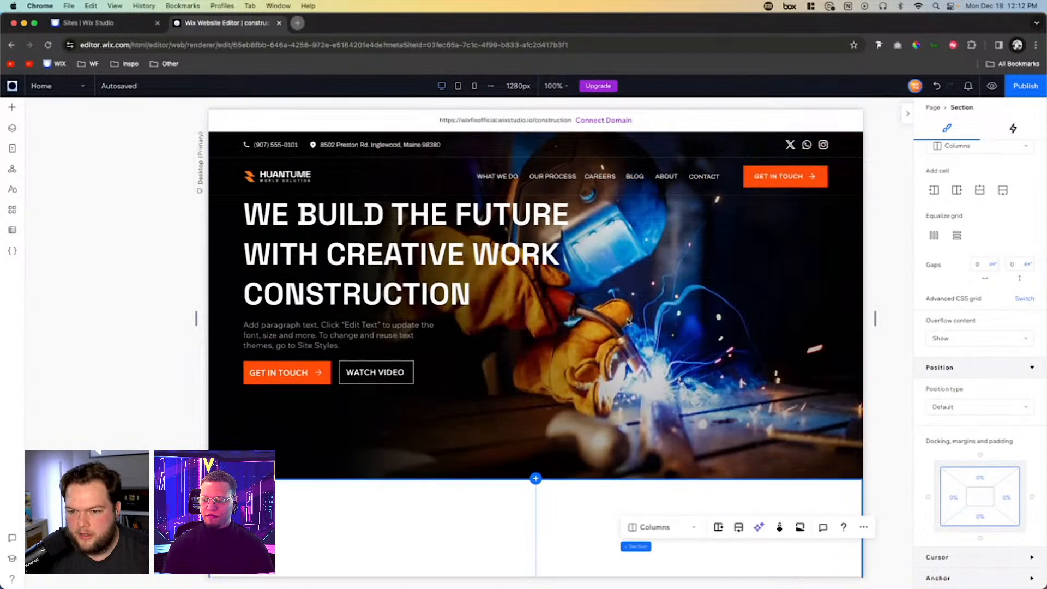
{"action": "scroll", "coordinate": [310, 447], "scroll_direction": "down", "scroll_amount": 5}
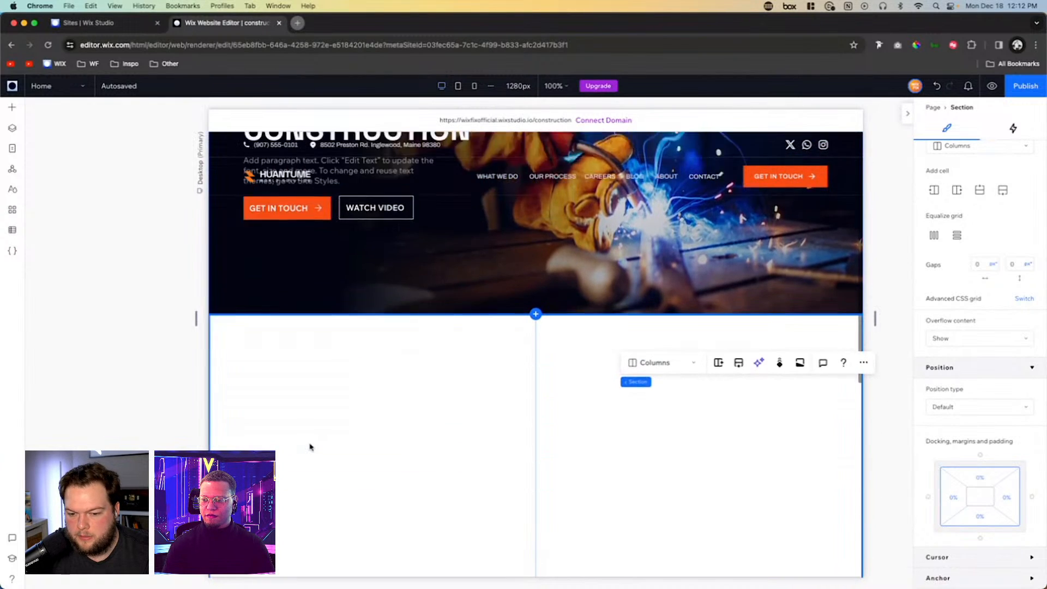
{"action": "left_click", "coordinate": [961, 506]}
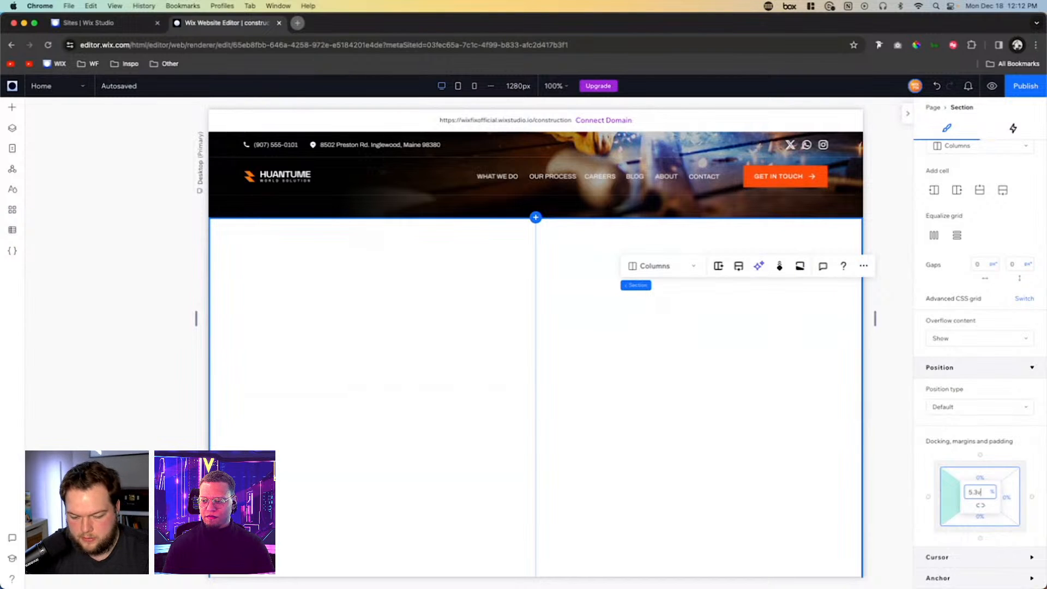
{"action": "key", "text": "Return"}
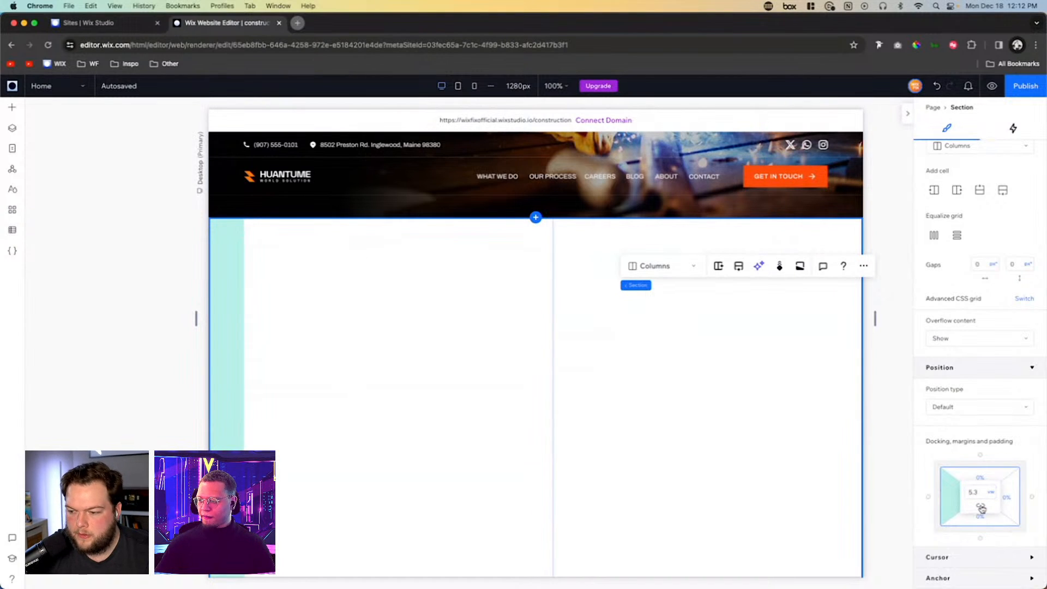
{"action": "left_click", "coordinate": [980, 506]}
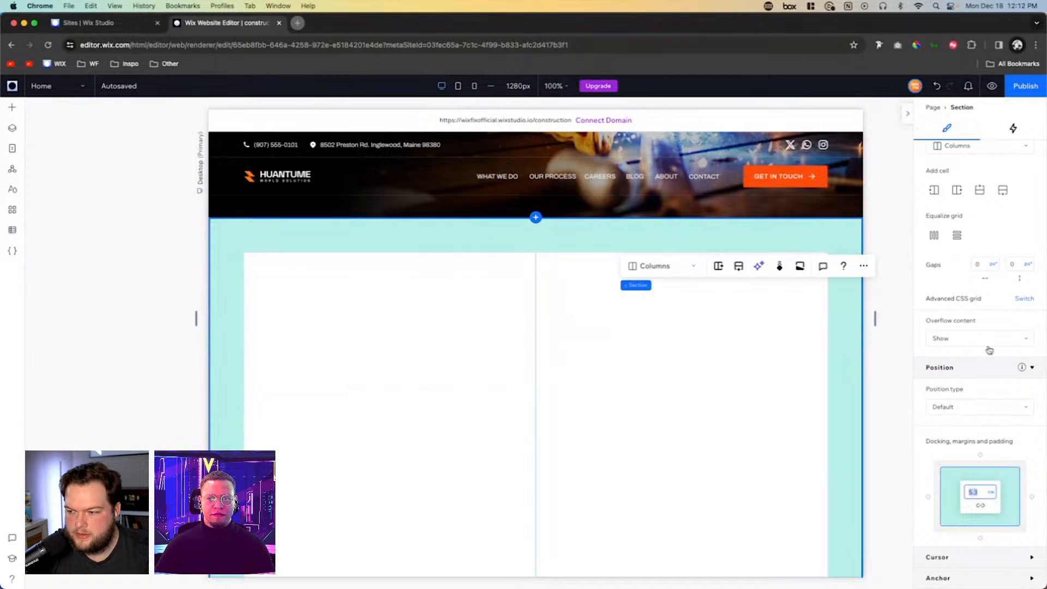
- Set the horizontal gap between the section's two columns to 5.3 in viewport width (vw) units
{"action": "left_click", "coordinate": [981, 266]}
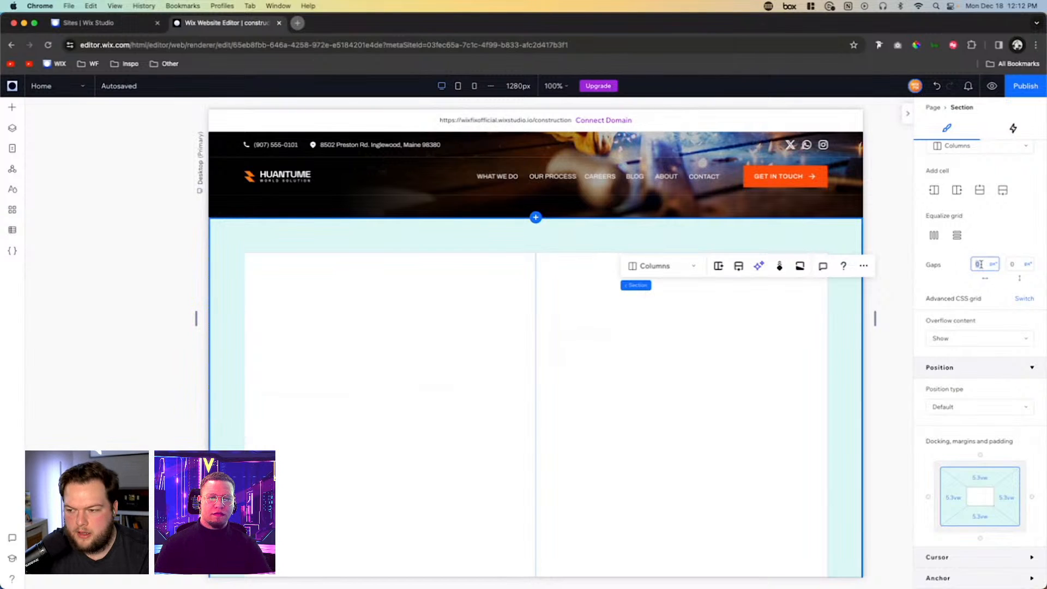
{"action": "key", "text": "Return"}
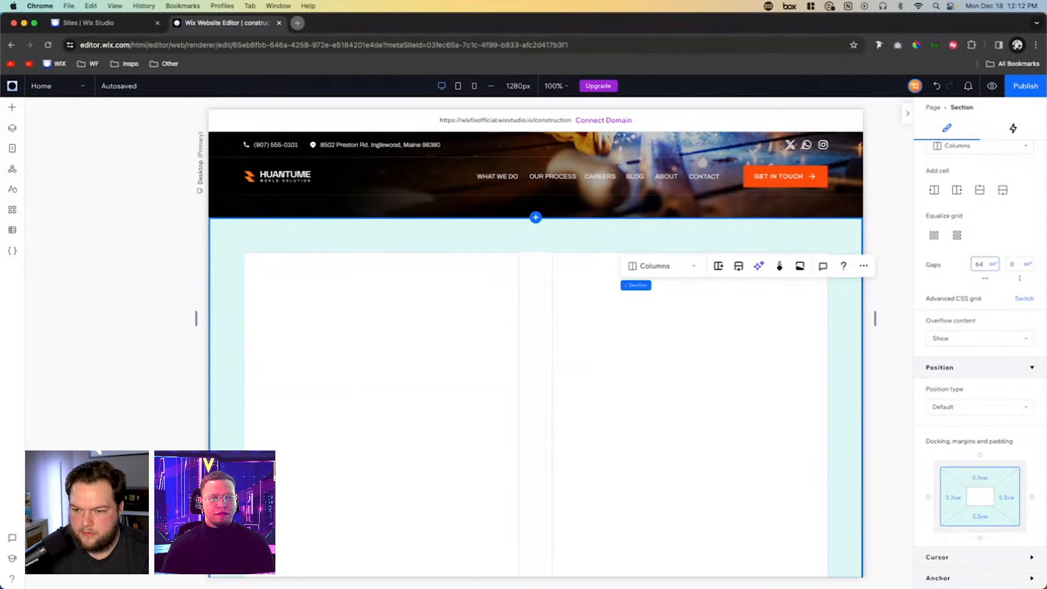
{"action": "left_click", "coordinate": [993, 266]}
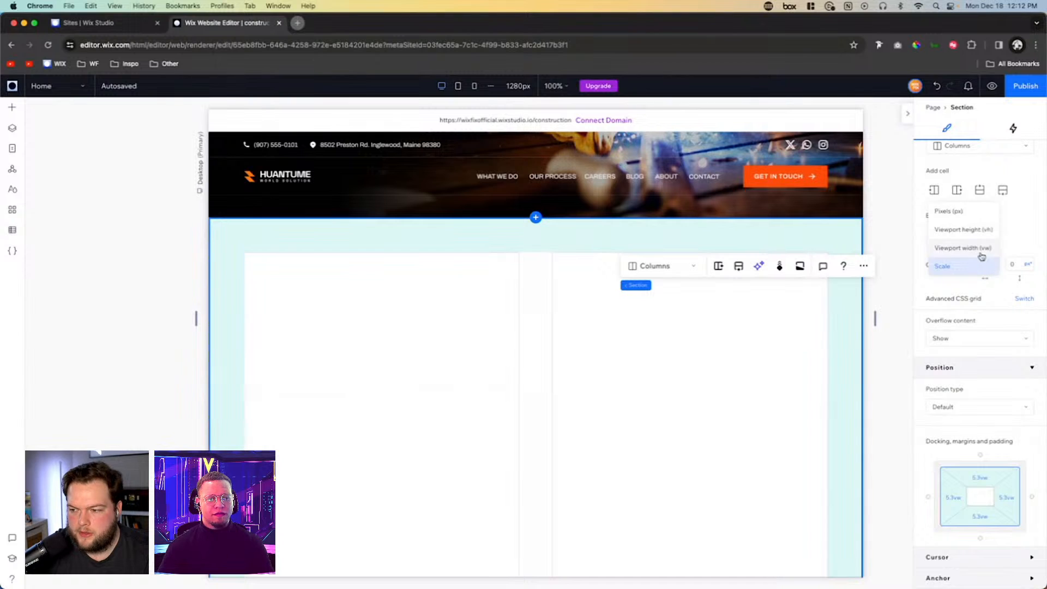
{"action": "left_click", "coordinate": [979, 251]}
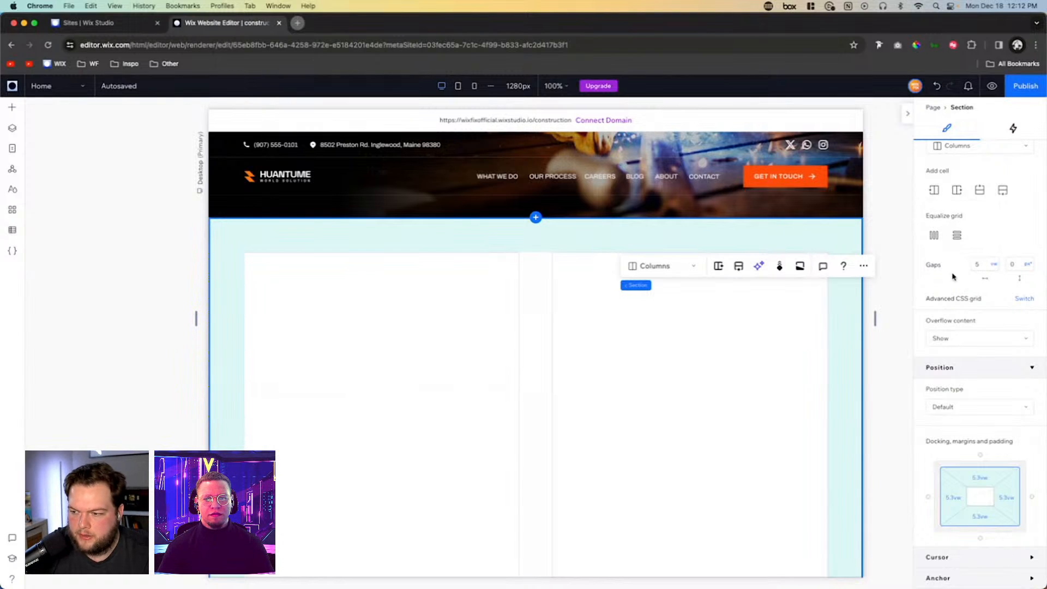
{"action": "scroll", "coordinate": [476, 427], "scroll_direction": "down", "scroll_amount": 2}
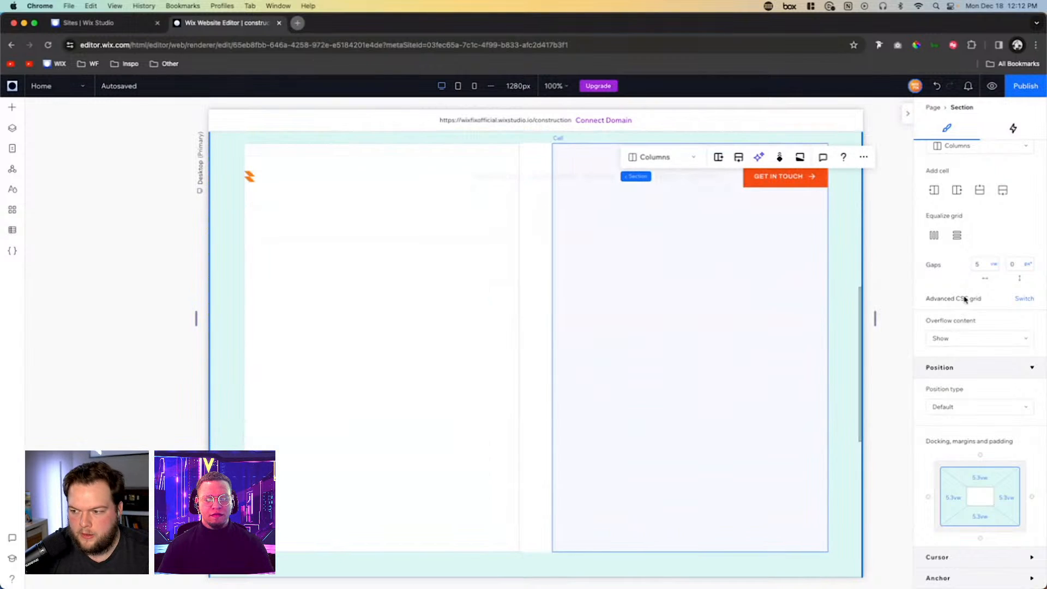
{"action": "left_click", "coordinate": [981, 266]}
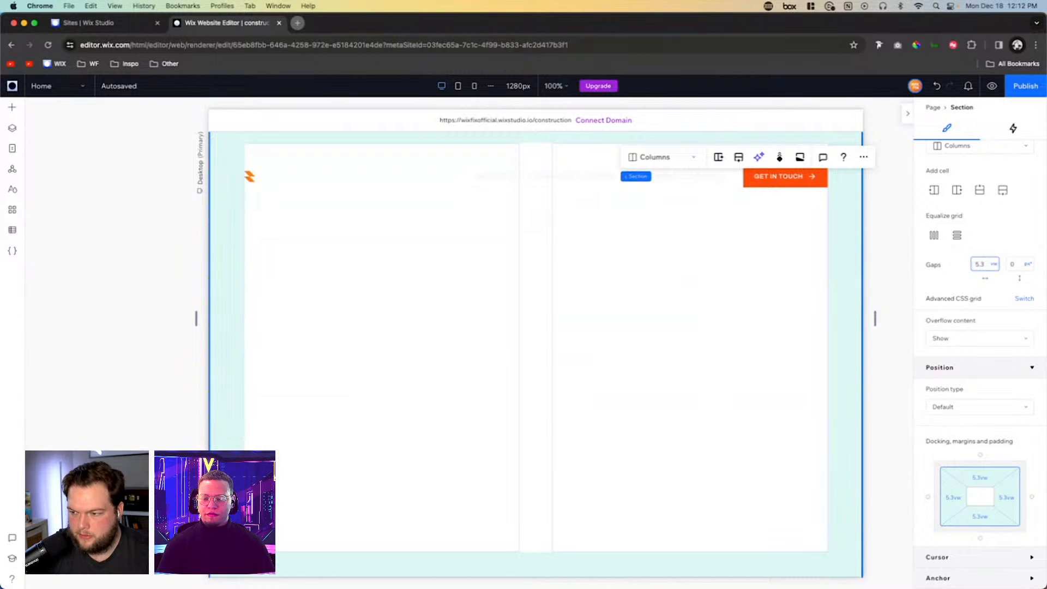
- Apply the 5.3 vw horizontal gap and look over the spacing of the two-column section
{"action": "key", "text": "Return"}
{"action": "scroll", "coordinate": [611, 301], "scroll_direction": "up", "scroll_amount": 2}
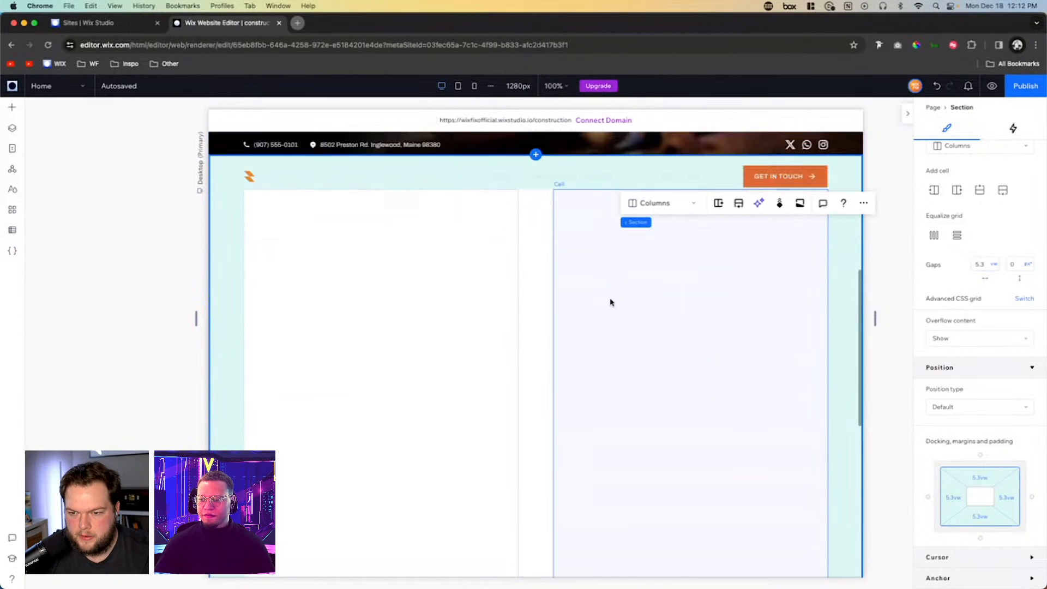
{"action": "scroll", "coordinate": [309, 342], "scroll_direction": "down", "scroll_amount": 1}
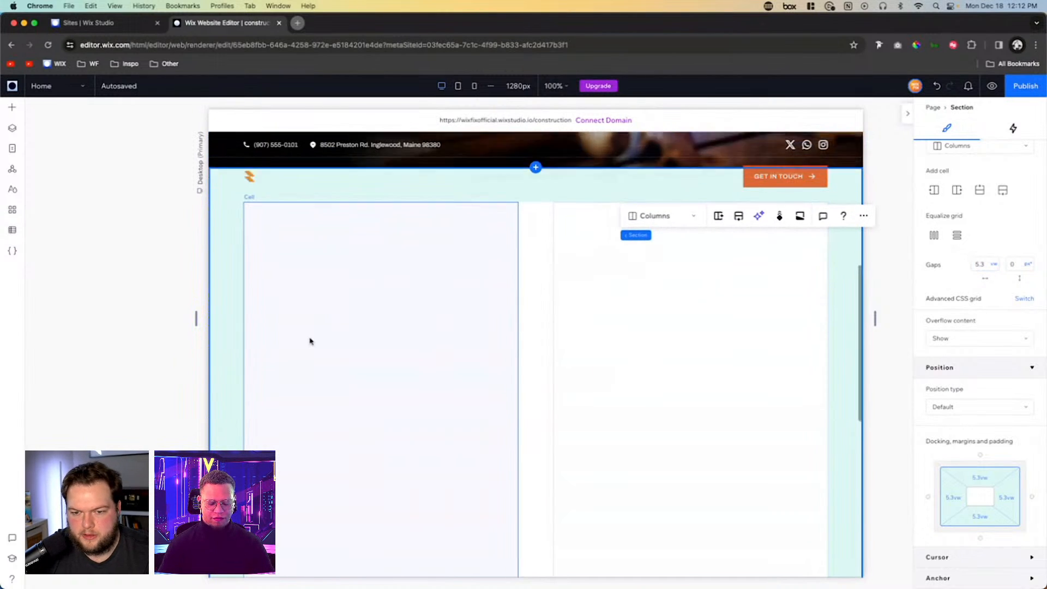
{"action": "scroll", "coordinate": [327, 344], "scroll_direction": "up", "scroll_amount": 1}
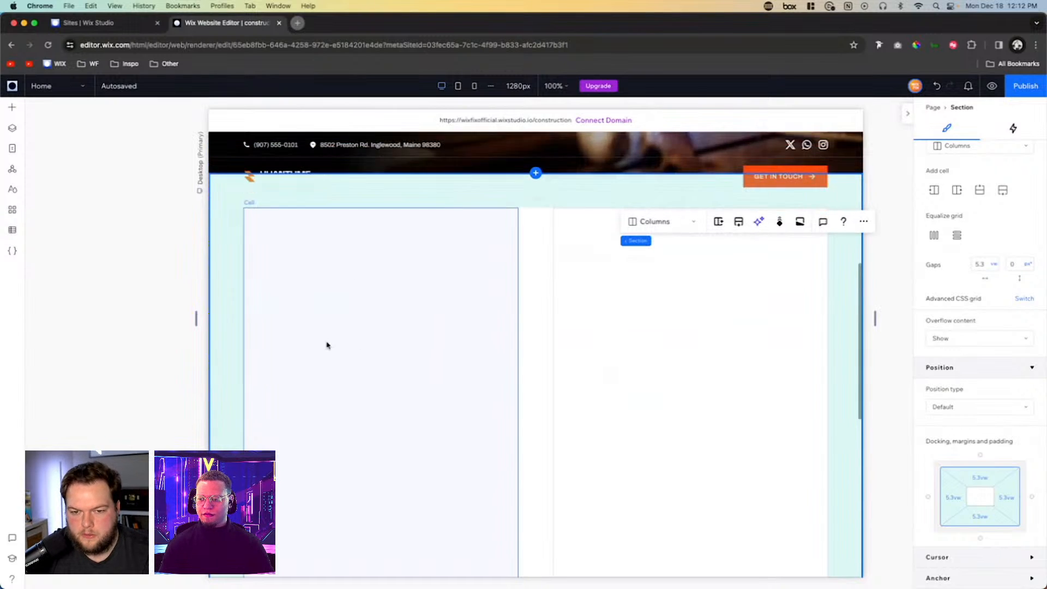
- Add About BG.jpg from the site files and place it against the left edge of the section's left column
{"action": "left_click", "coordinate": [10, 110]}
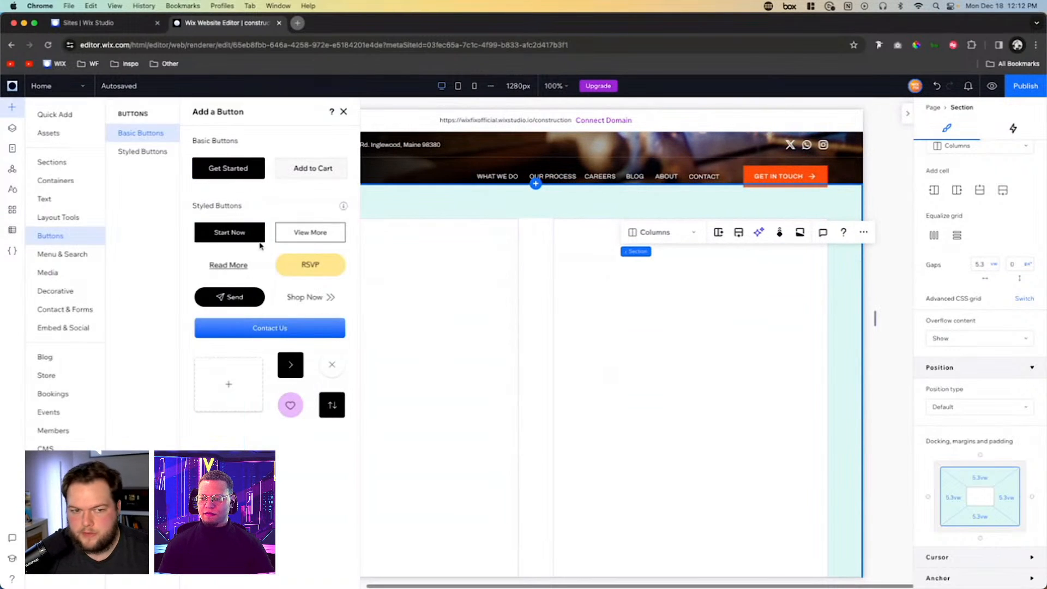
{"action": "left_click", "coordinate": [48, 274]}
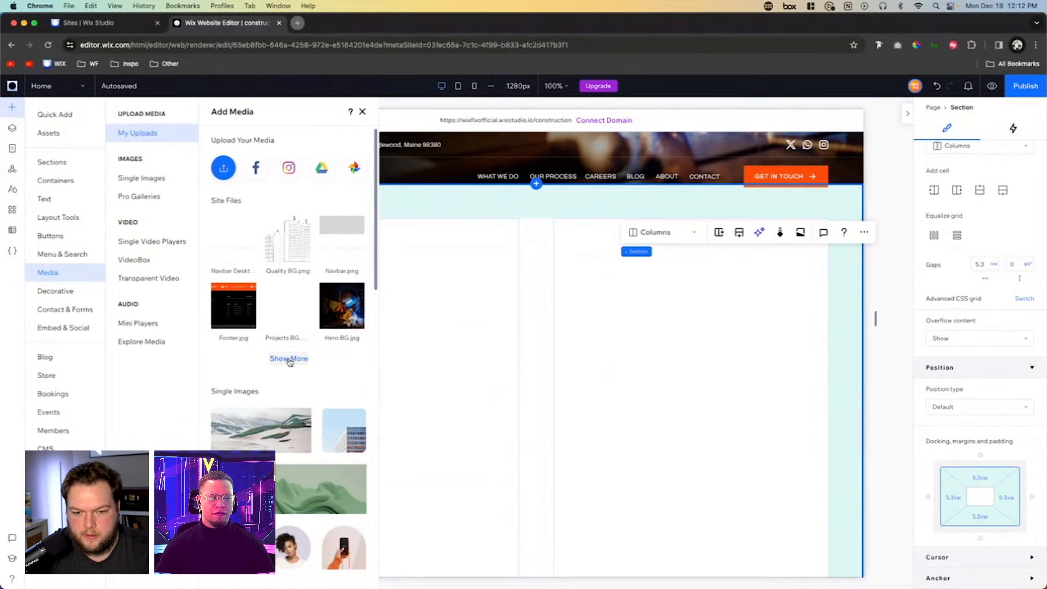
{"action": "left_click", "coordinate": [290, 360]}
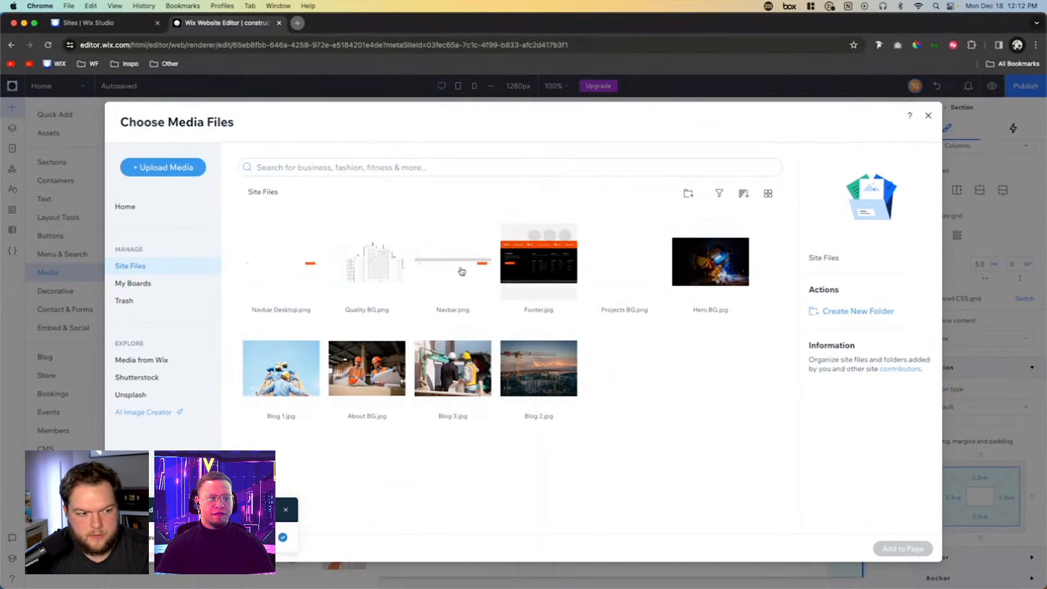
{"action": "double_click", "coordinate": [366, 375]}
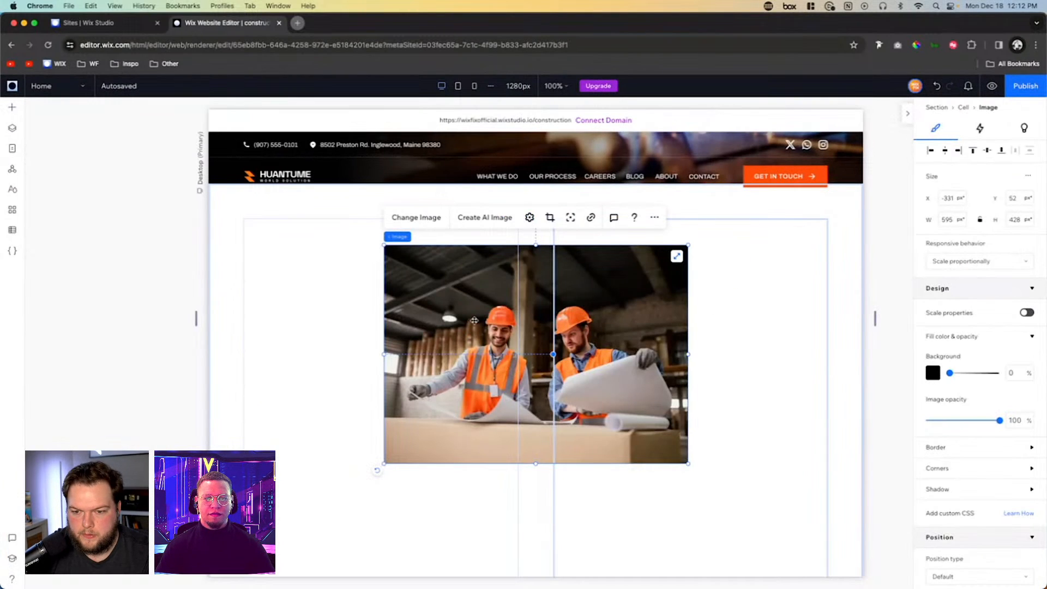
{"action": "left_click_drag", "start_coordinate": [472, 327], "coordinate": [332, 323]}
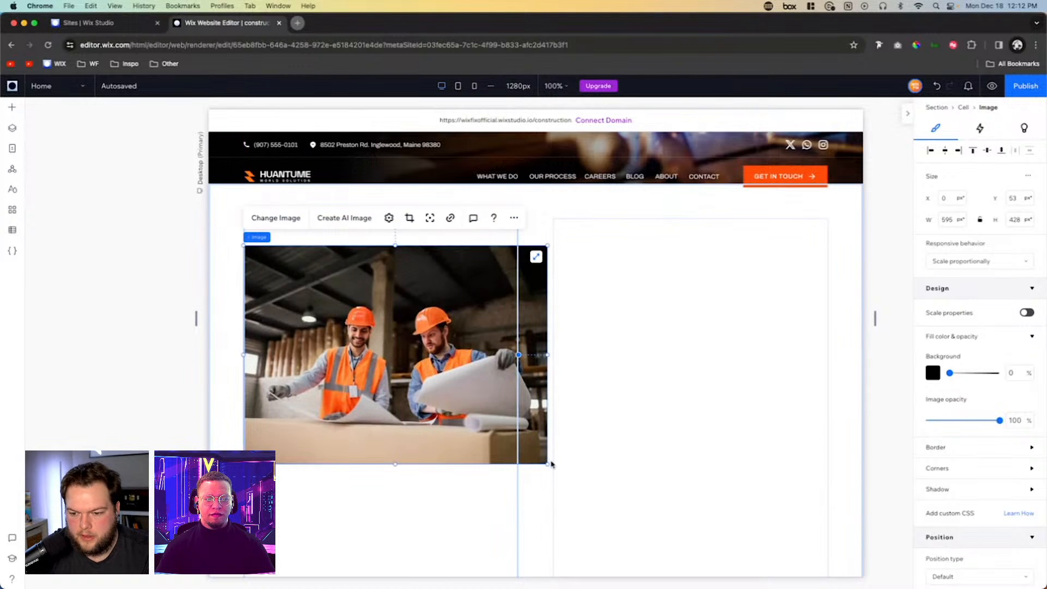
- Set the workers image's width to 100% and align it to the left of its cell
{"action": "left_click_drag", "start_coordinate": [548, 464], "coordinate": [473, 410]}
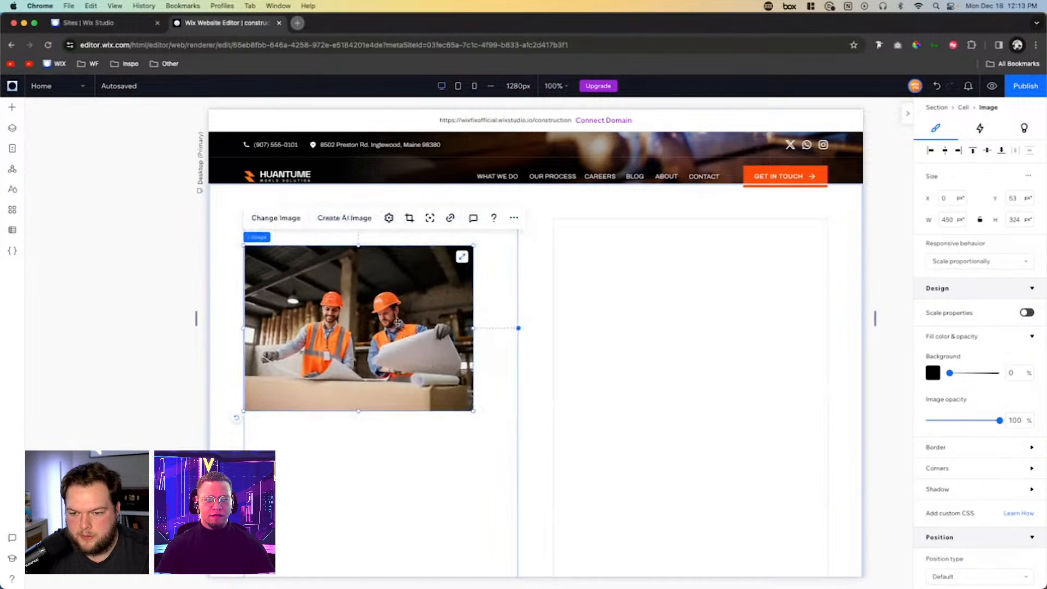
{"action": "left_click", "coordinate": [947, 219]}
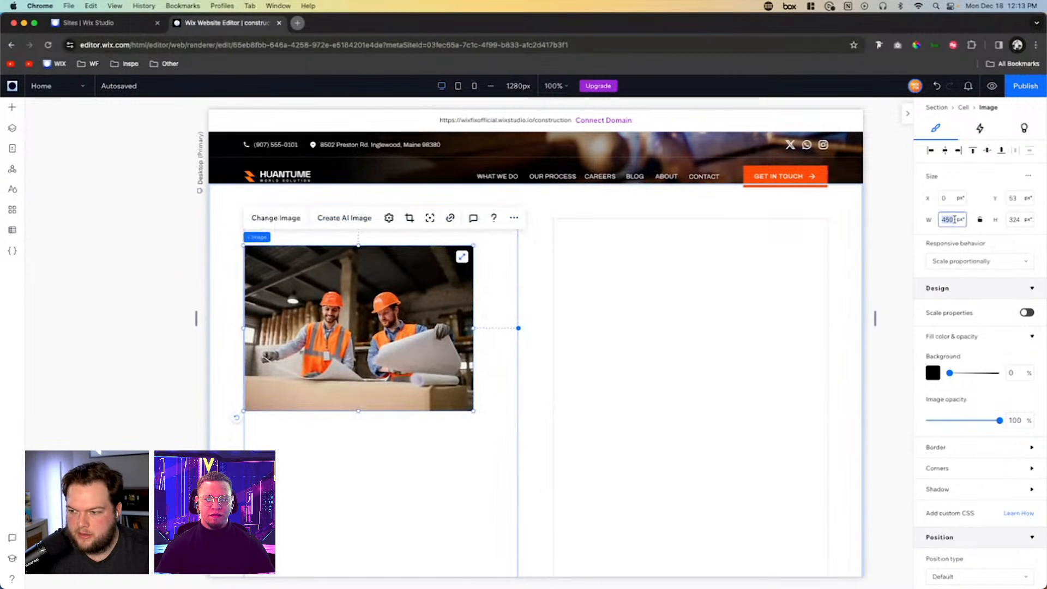
{"action": "type", "text": "100%"}
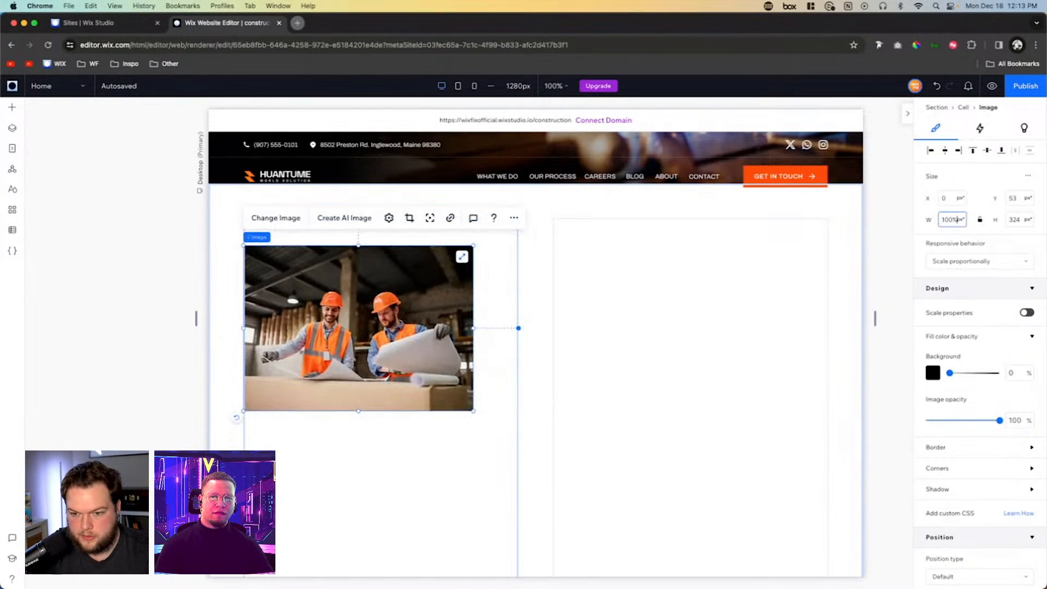
{"action": "key", "text": "Return"}
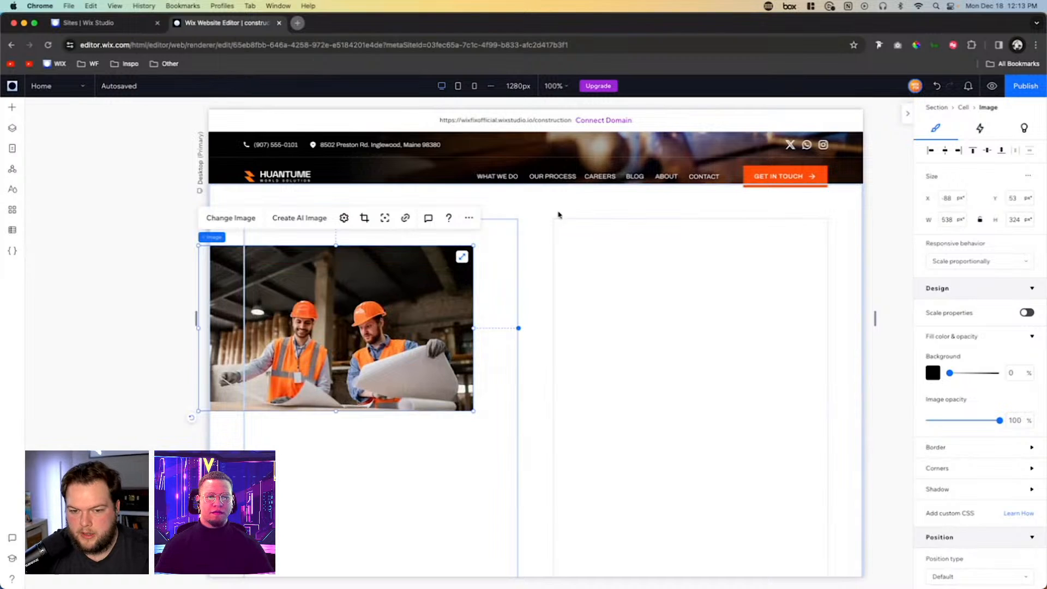
{"action": "left_click", "coordinate": [929, 151]}
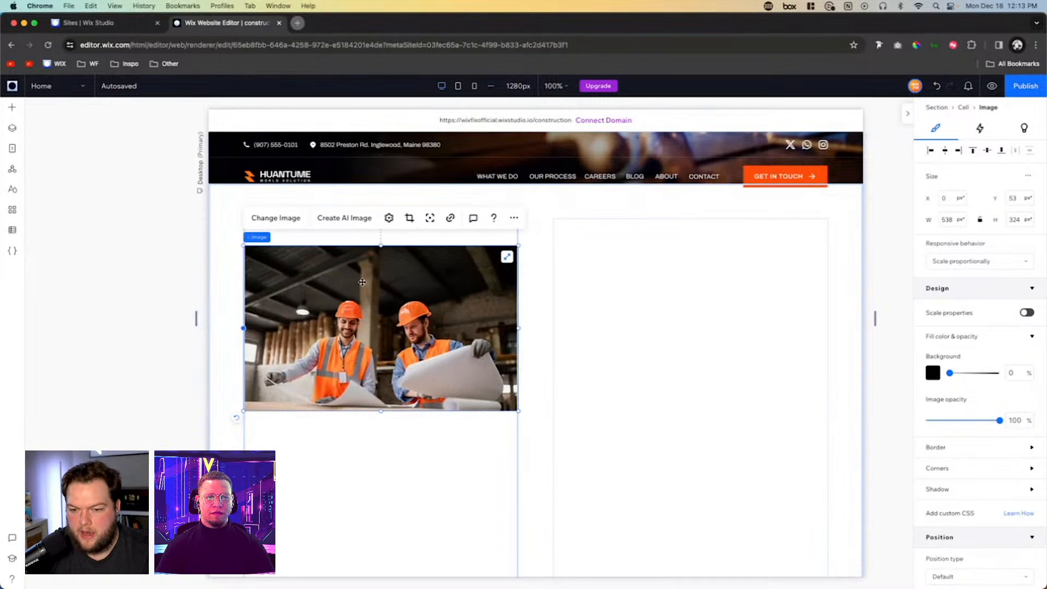
- Reset the workers image to its original proportions and align it to the top of its cell
{"action": "left_click", "coordinate": [389, 217]}
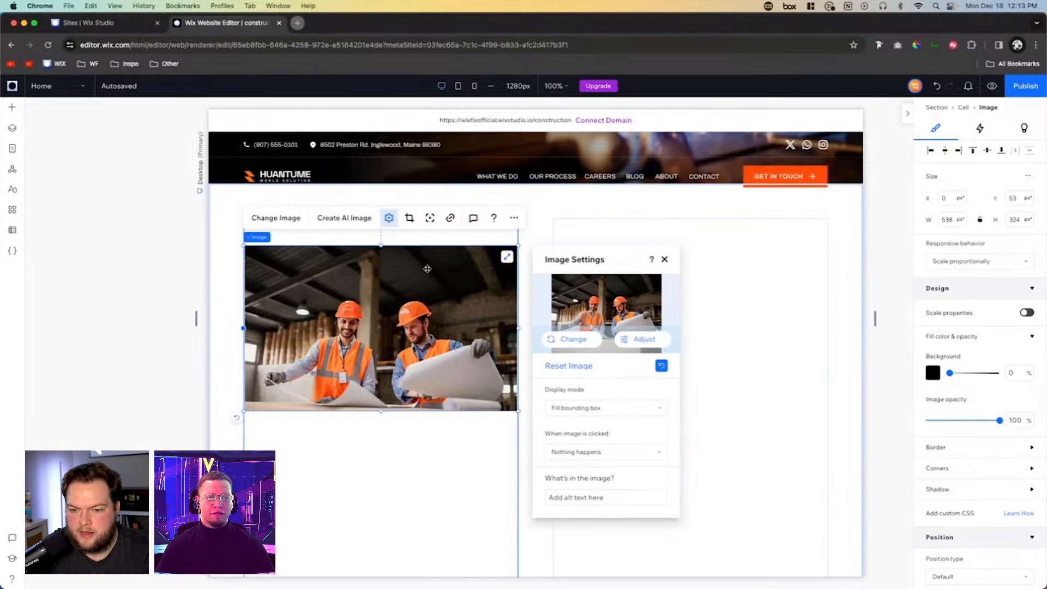
{"action": "left_click", "coordinate": [583, 371]}
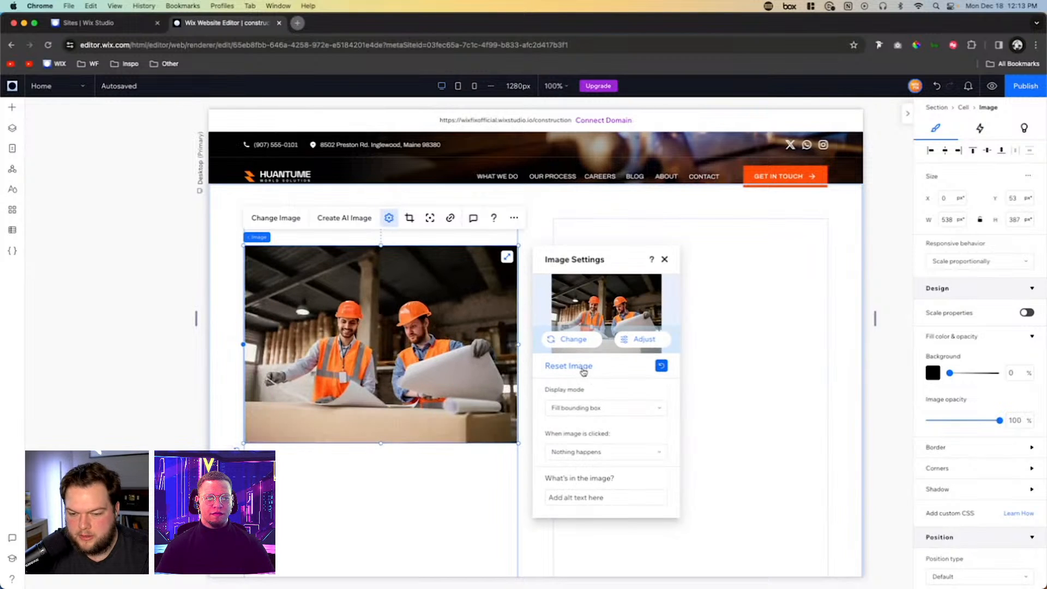
{"action": "left_click", "coordinate": [973, 154]}
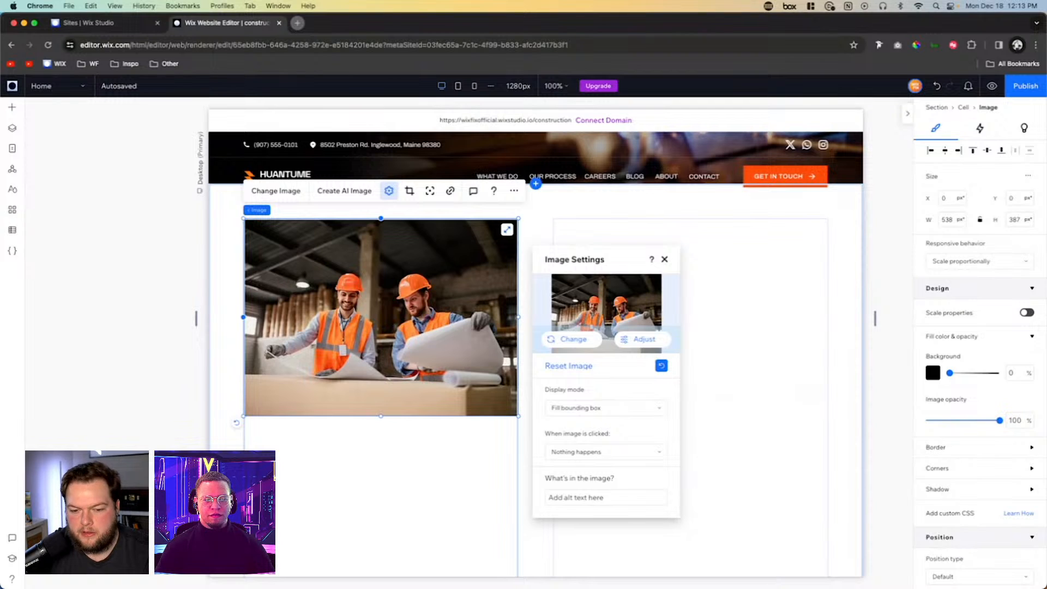
- Set the two-column section's height to 0 so it shrinks to fit its content
{"action": "left_click", "coordinate": [574, 430]}
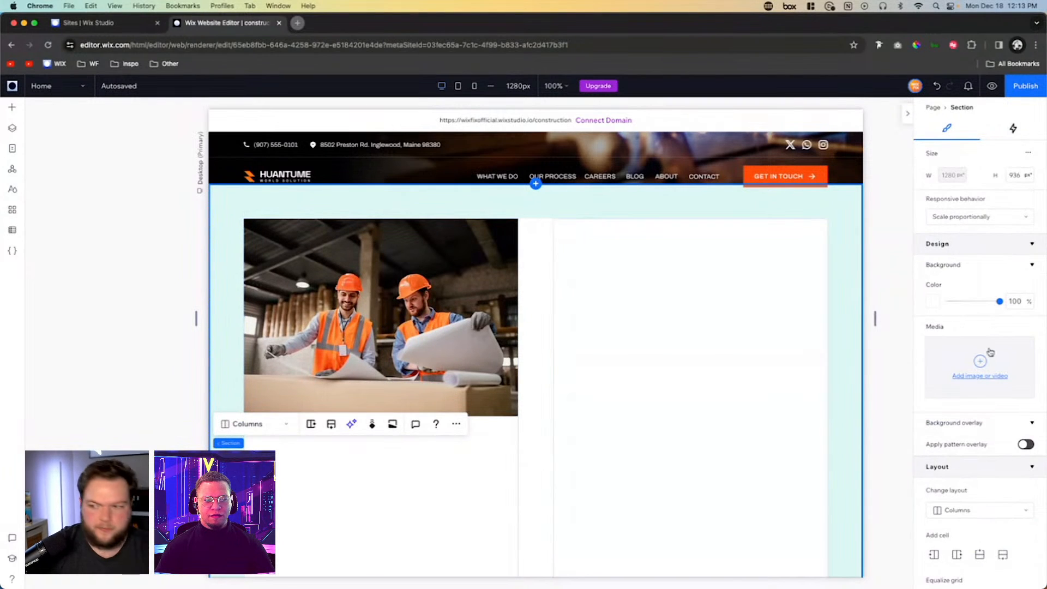
{"action": "left_click", "coordinate": [1020, 176]}
{"action": "type", "text": "0"}
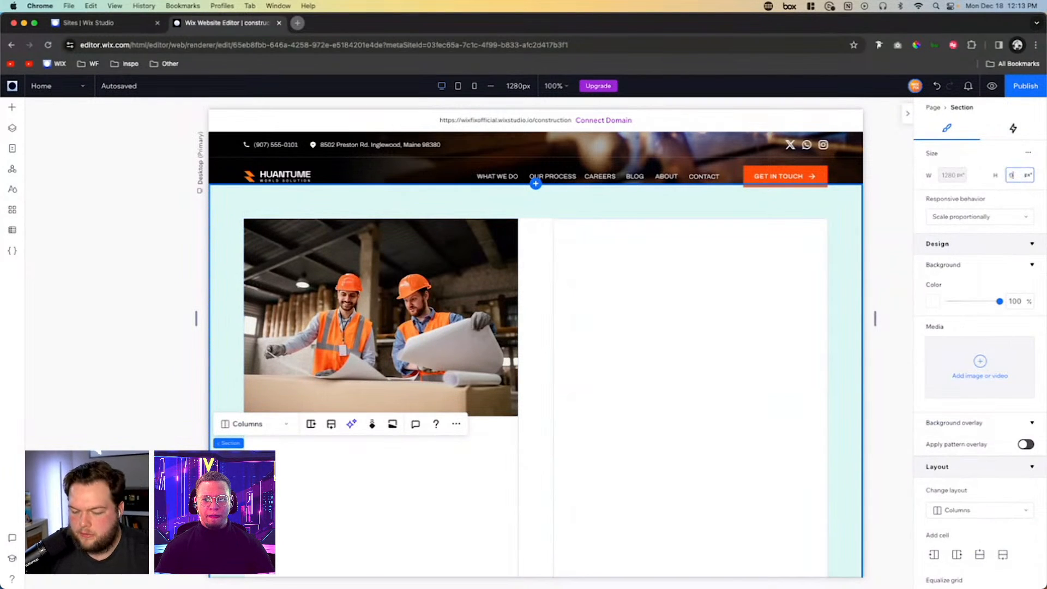
{"action": "key", "text": "Return"}
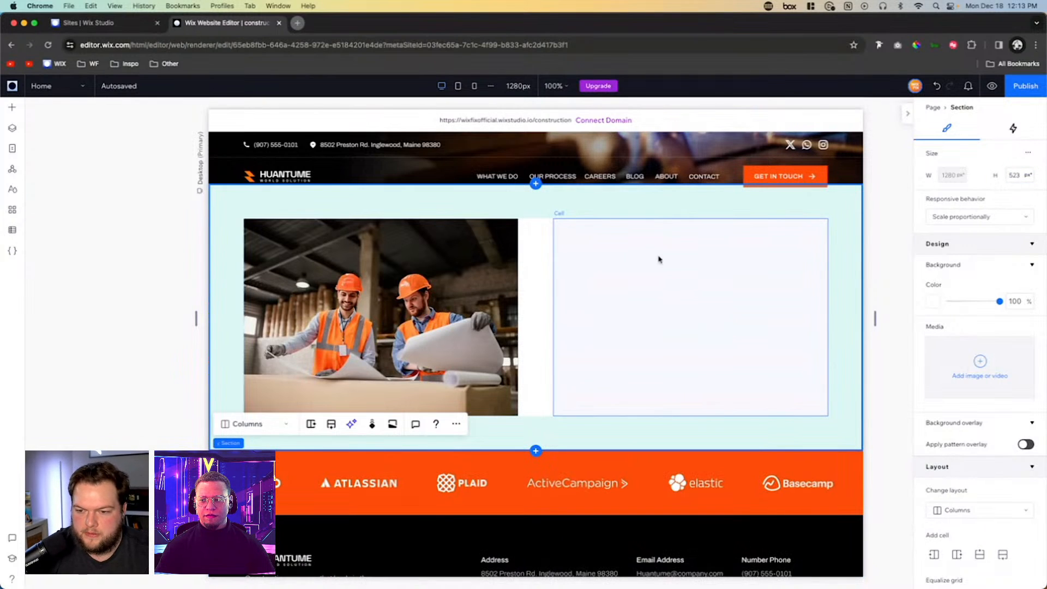
- Add a Heading 6 text element to the section's right column and make it read "ABOUT US"
{"action": "left_click", "coordinate": [688, 277]}
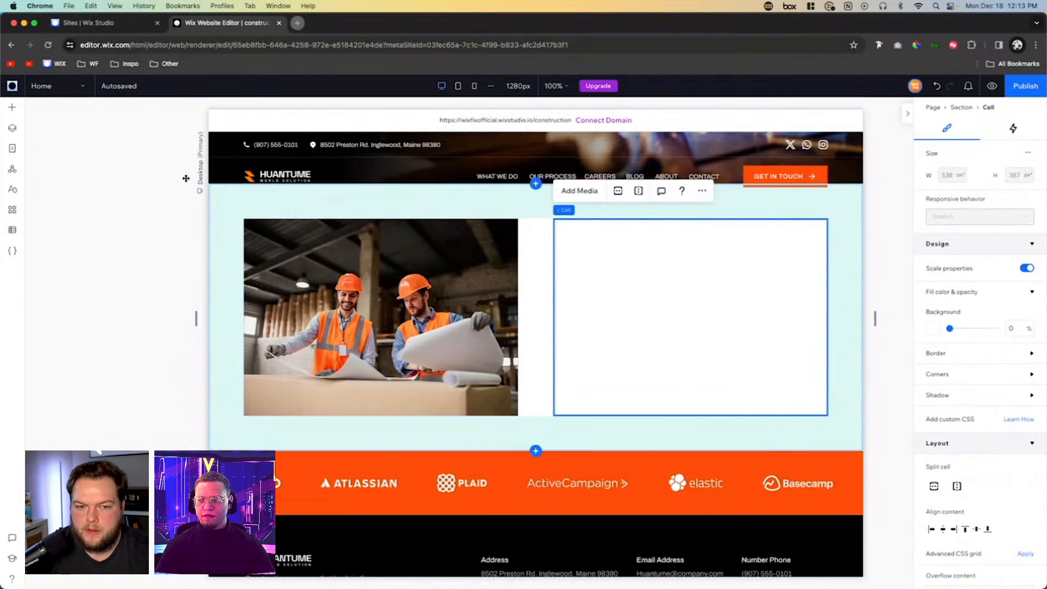
{"action": "left_click", "coordinate": [12, 107]}
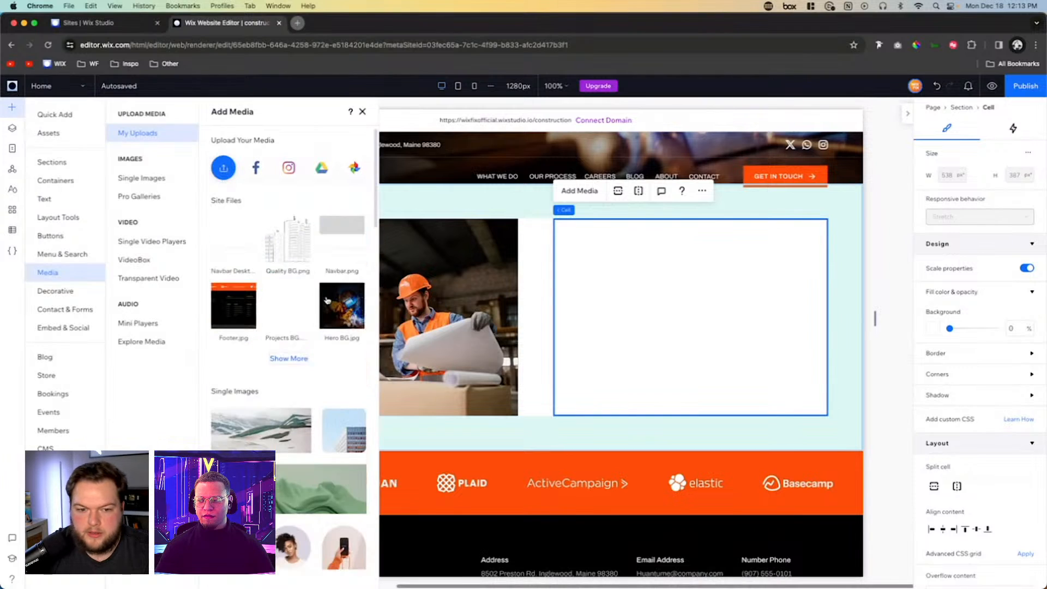
{"action": "left_click", "coordinate": [43, 199]}
{"action": "left_click_drag", "start_coordinate": [210, 288], "coordinate": [689, 283]}
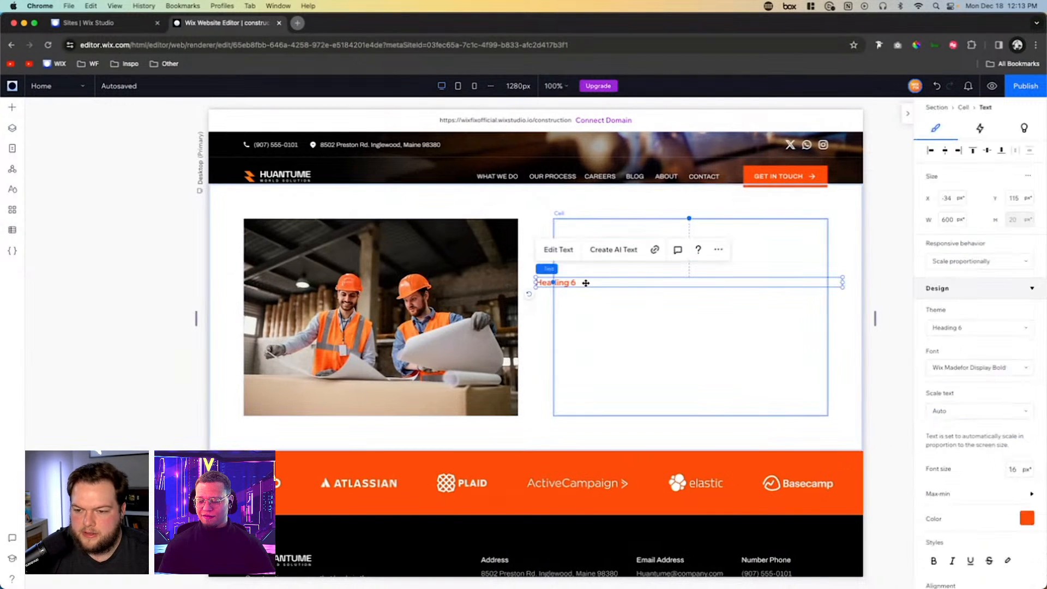
{"action": "type", "text": "ABOUT US"}
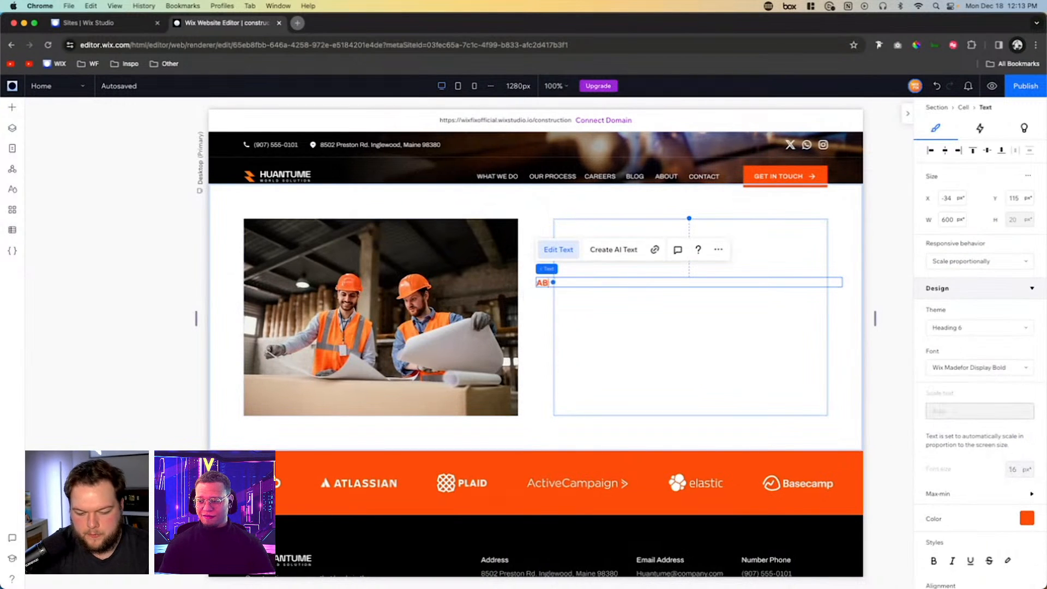
- Set the ABOUT US text's responsive behavior to Hug and align it to the top left of its cell
{"action": "left_click", "coordinate": [965, 261]}
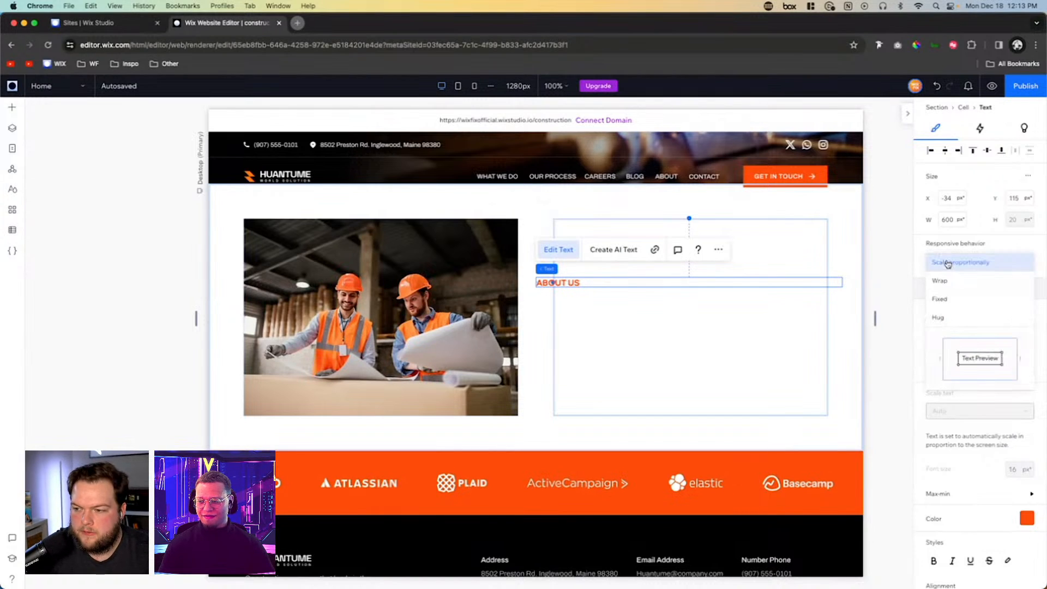
{"action": "left_click", "coordinate": [950, 316]}
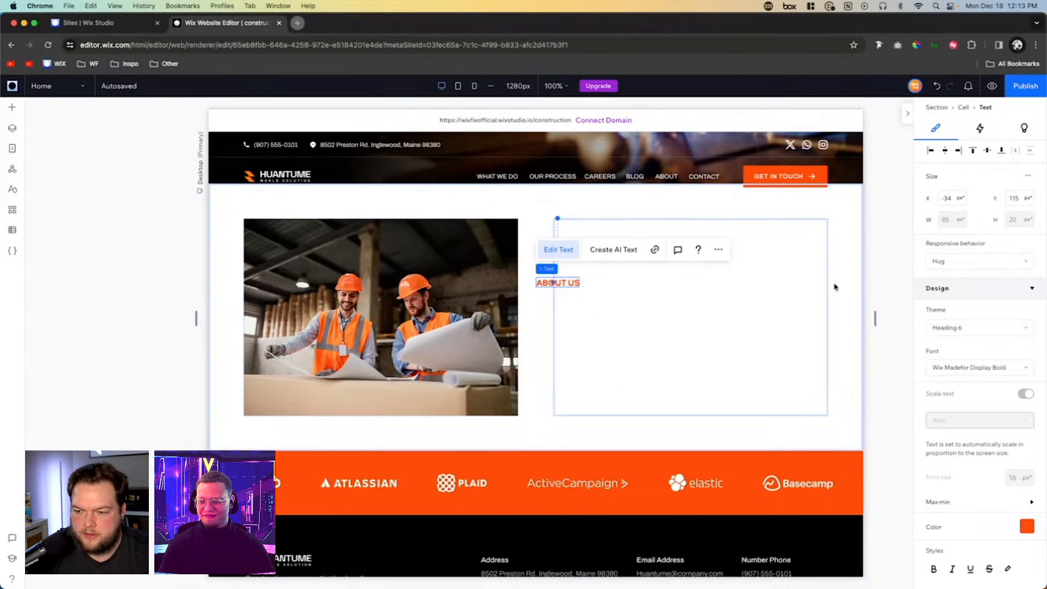
{"action": "left_click", "coordinate": [930, 152]}
{"action": "left_click", "coordinate": [972, 151]}
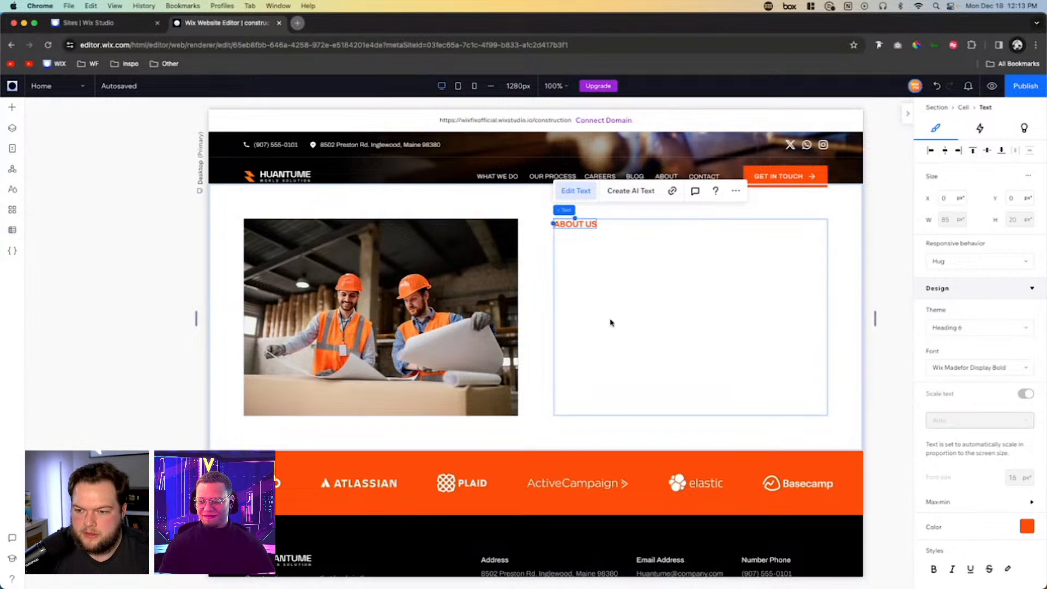
- Add a Heading 2 text element just below ABOUT US and resize it to the full width of the right column
{"action": "left_click", "coordinate": [13, 108]}
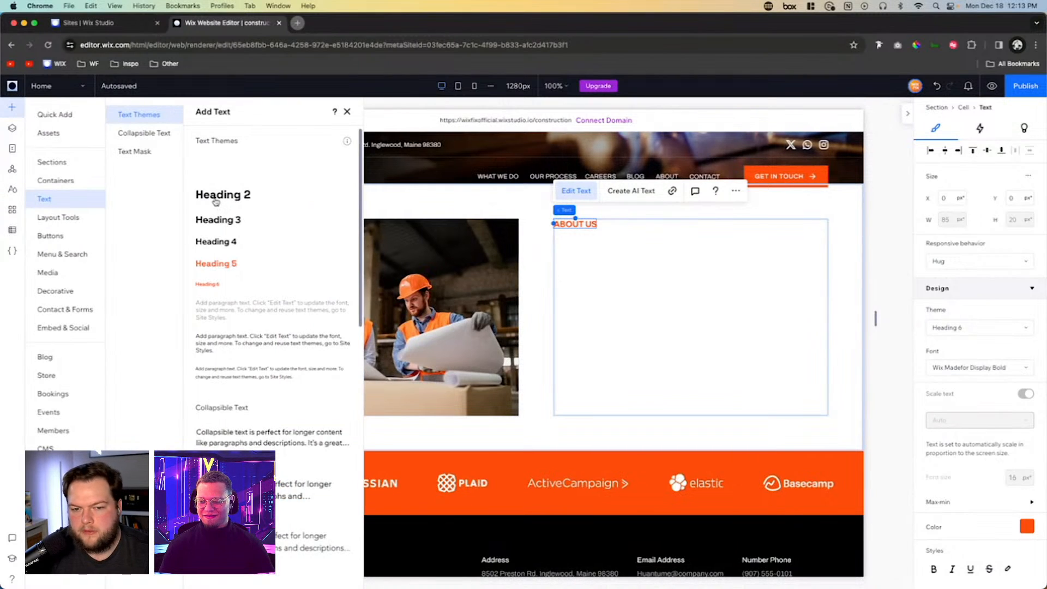
{"action": "left_click_drag", "start_coordinate": [215, 201], "coordinate": [708, 273]}
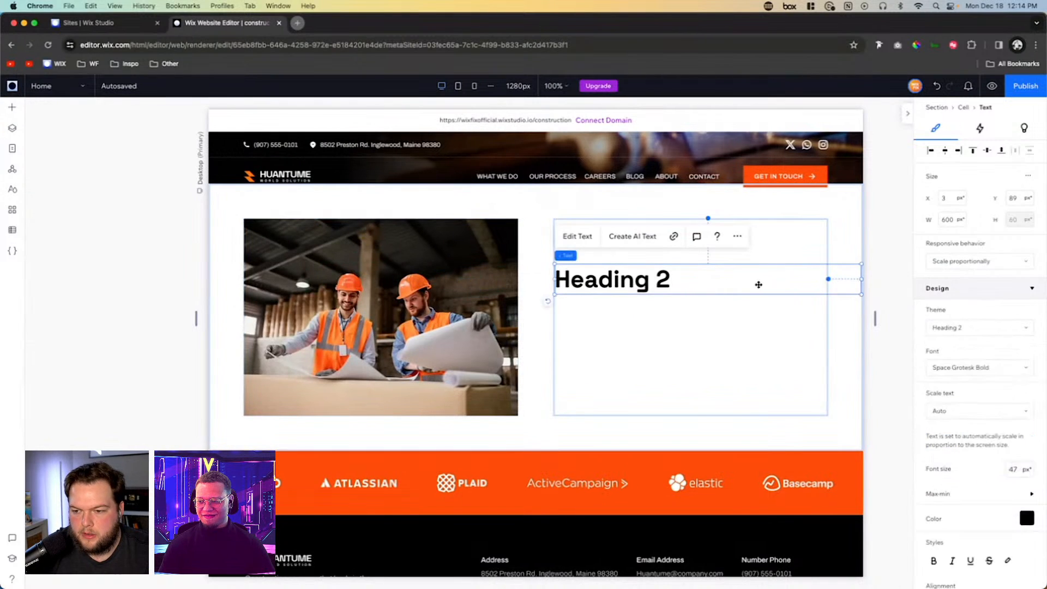
{"action": "left_click_drag", "start_coordinate": [861, 278], "coordinate": [826, 279]}
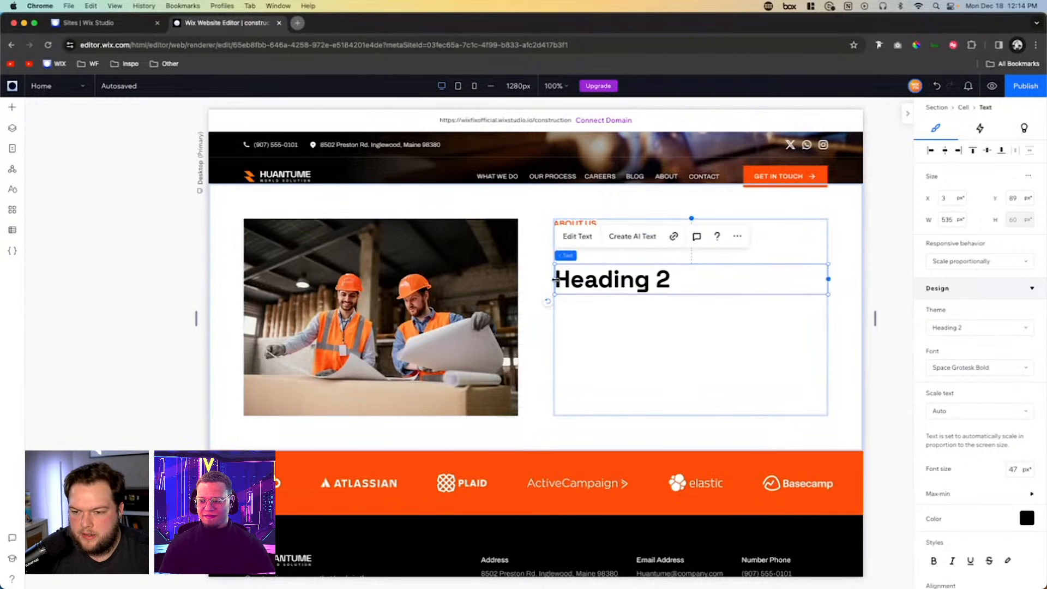
{"action": "left_click_drag", "start_coordinate": [555, 280], "coordinate": [588, 251]}
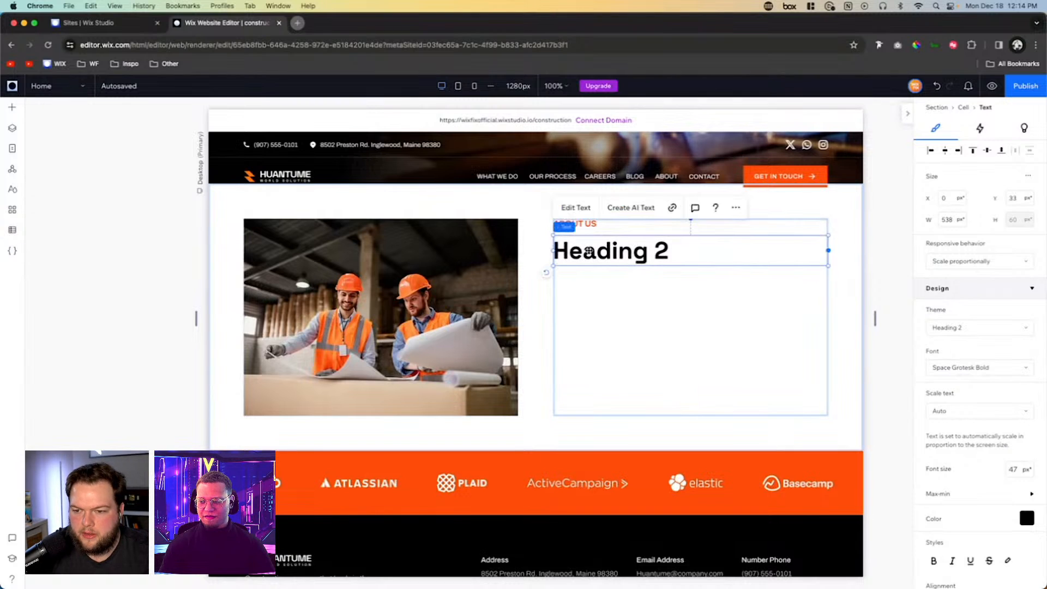
- Replace the Heading 2 placeholder in the right column with "OUR COMPANY IS READY TO SOLVE SOLUTIONS INTO CHANGE"
{"action": "double_click", "coordinate": [600, 252]}
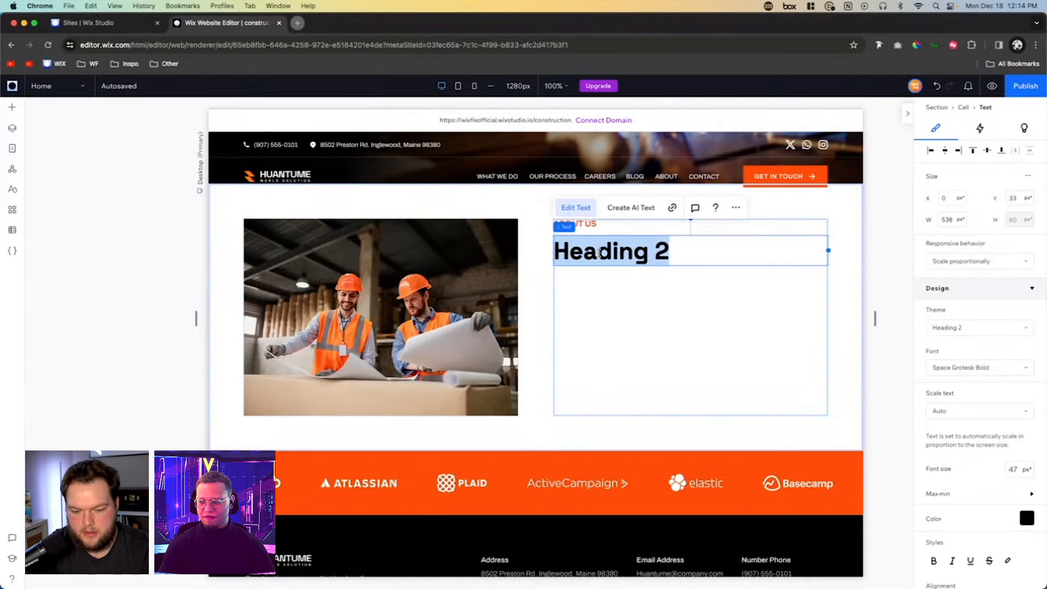
{"action": "type", "text": "OUR C"}
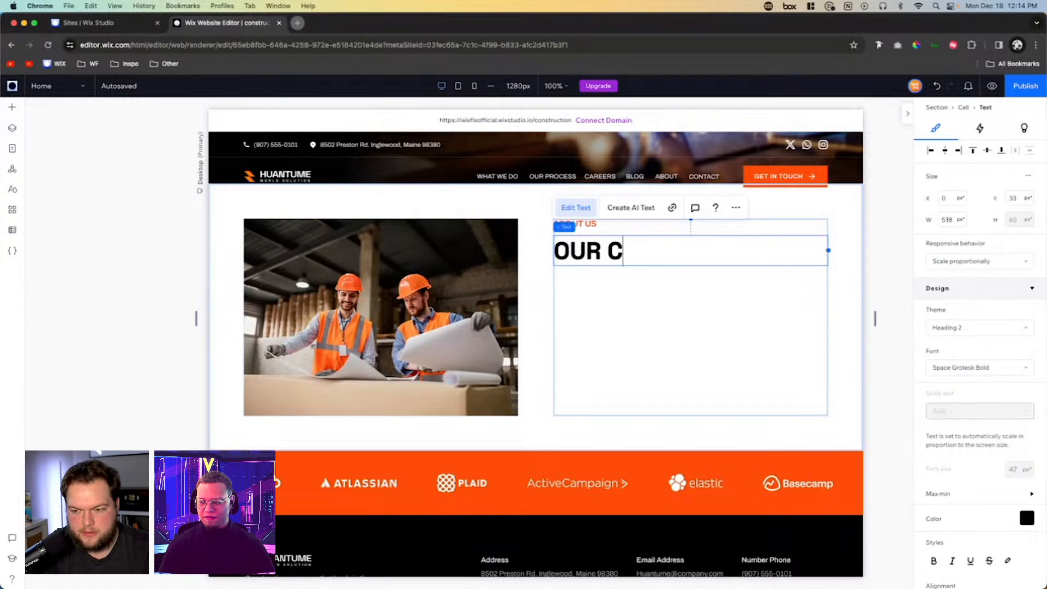
{"action": "type", "text": "OMPANY "}
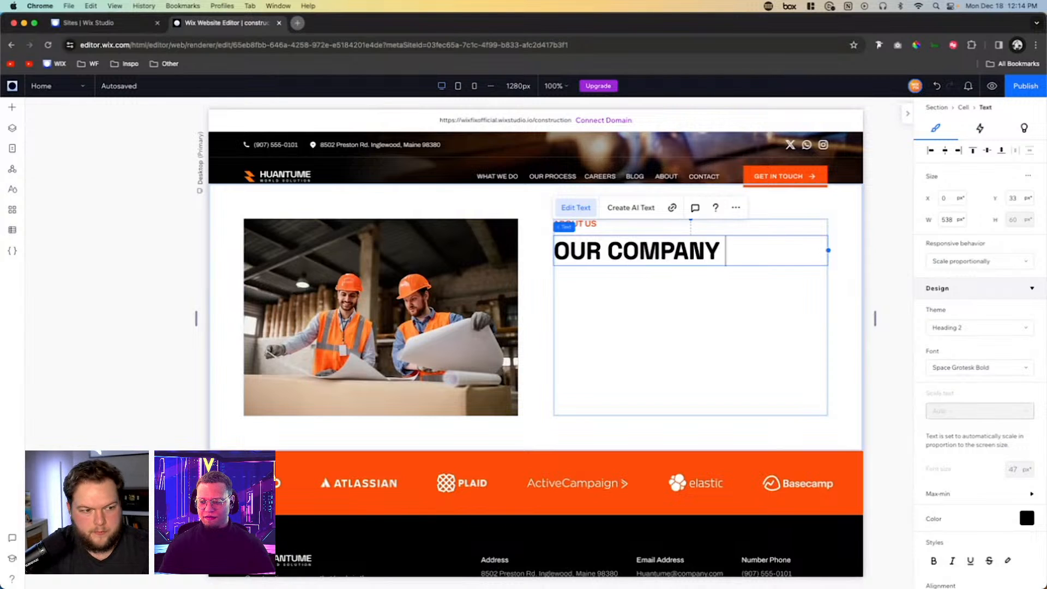
{"action": "type", "text": "IS READY "}
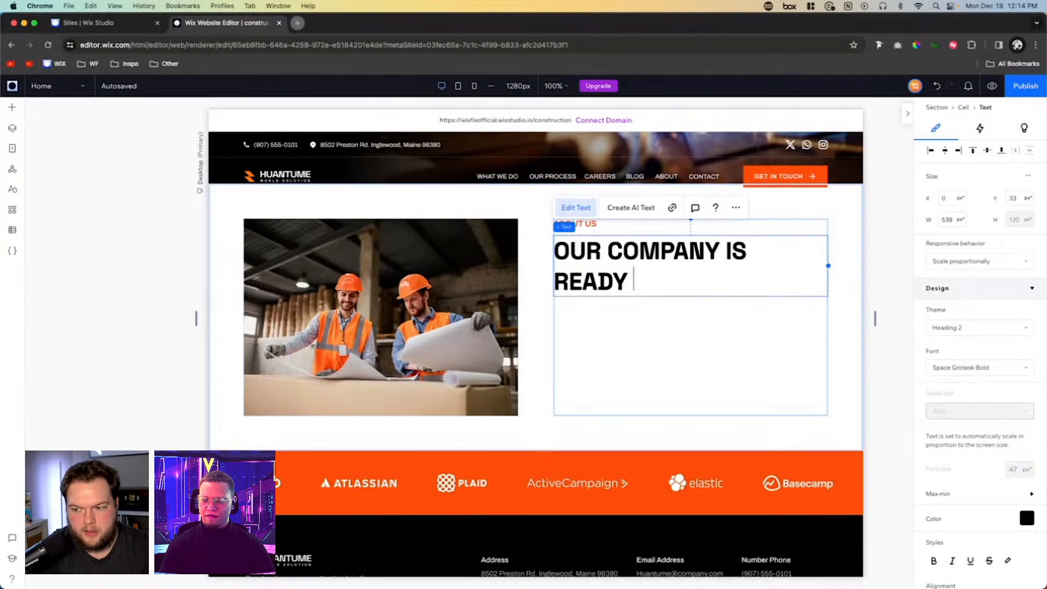
{"action": "type", "text": "TO SO"}
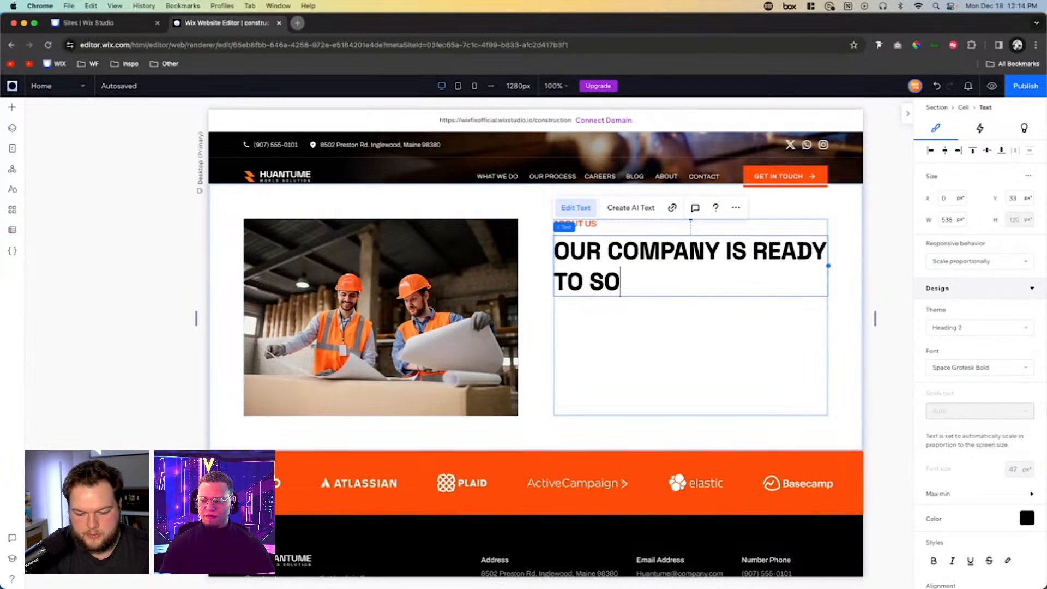
{"action": "type", "text": "LVE SOLUTIO"}
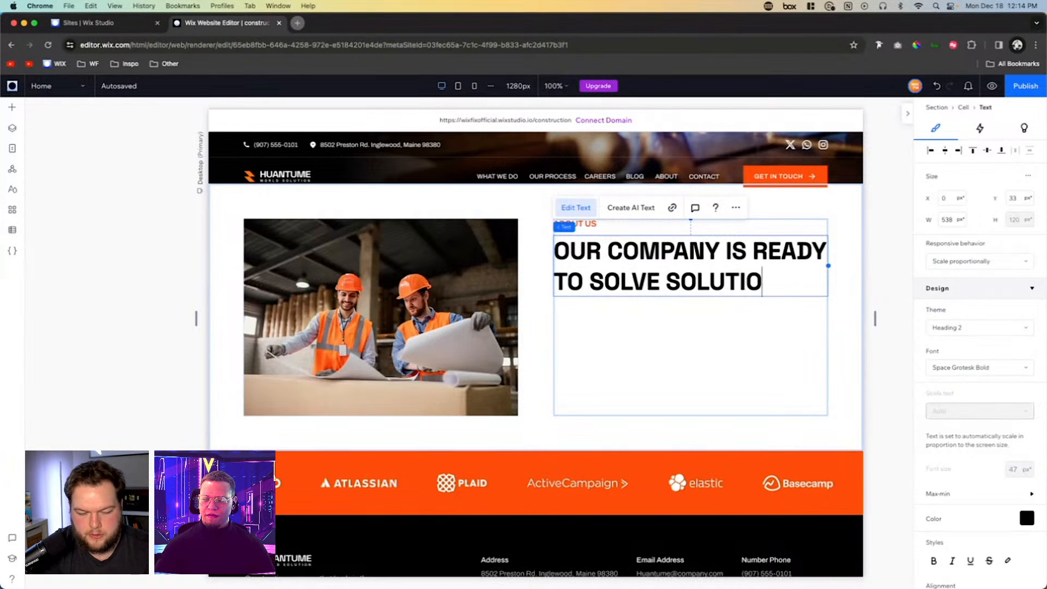
{"action": "type", "text": "NS INTO "}
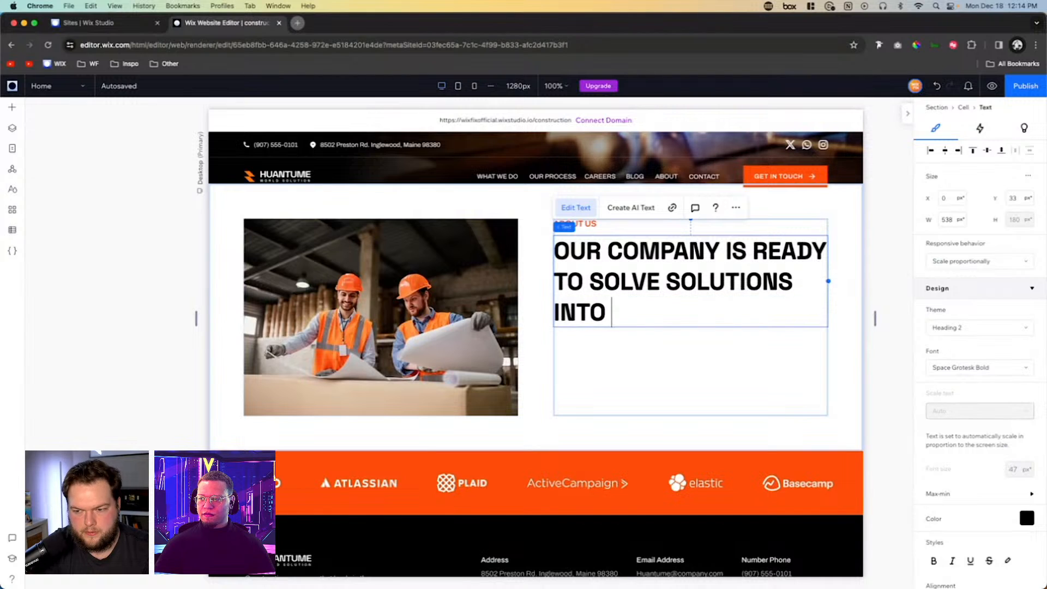
{"action": "type", "text": "CHANGE"}
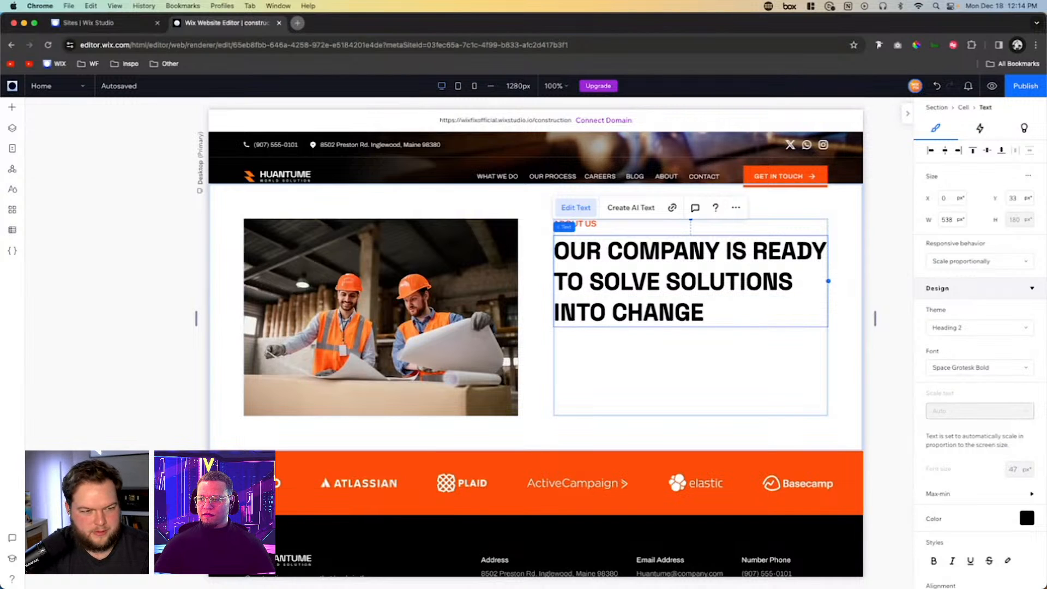
- Add a Paragraph 1 text element to the right column, left-aligned directly below the company heading
{"action": "left_click", "coordinate": [662, 349]}
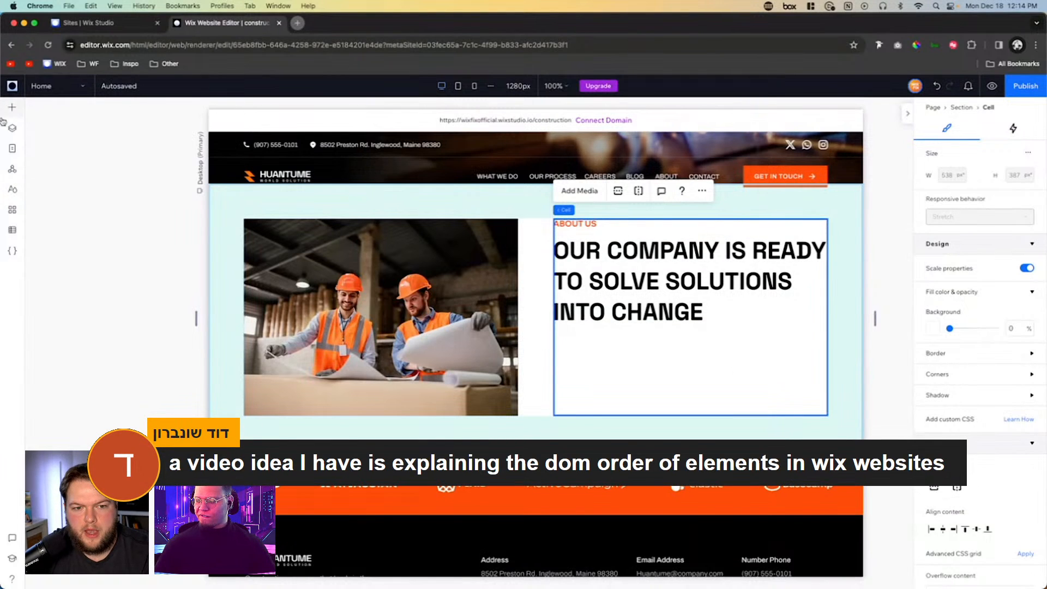
{"action": "left_click", "coordinate": [12, 109]}
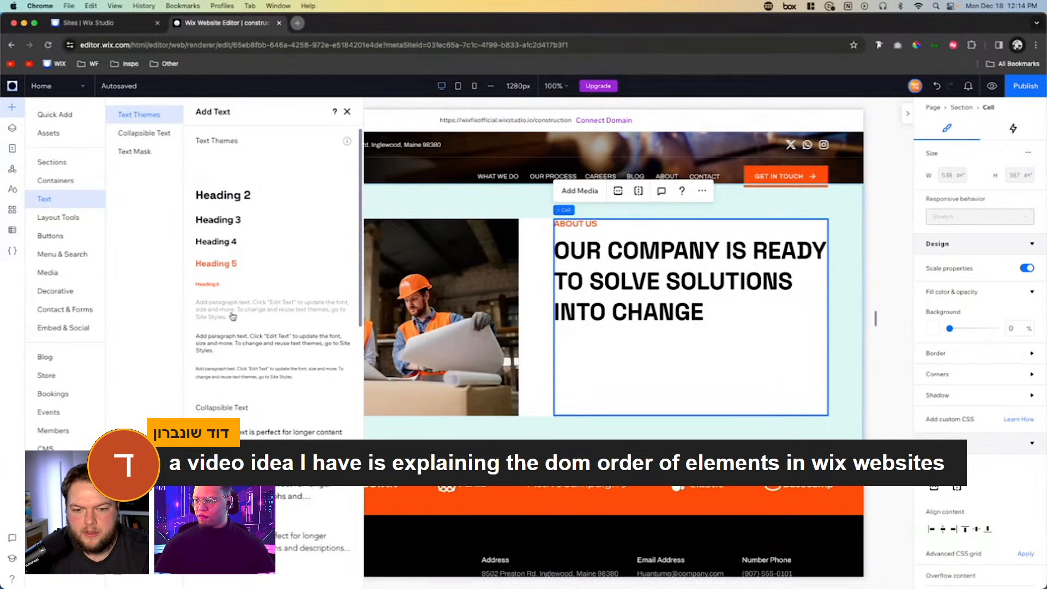
{"action": "left_click_drag", "start_coordinate": [225, 307], "coordinate": [654, 350]}
{"action": "left_click", "coordinate": [665, 353]}
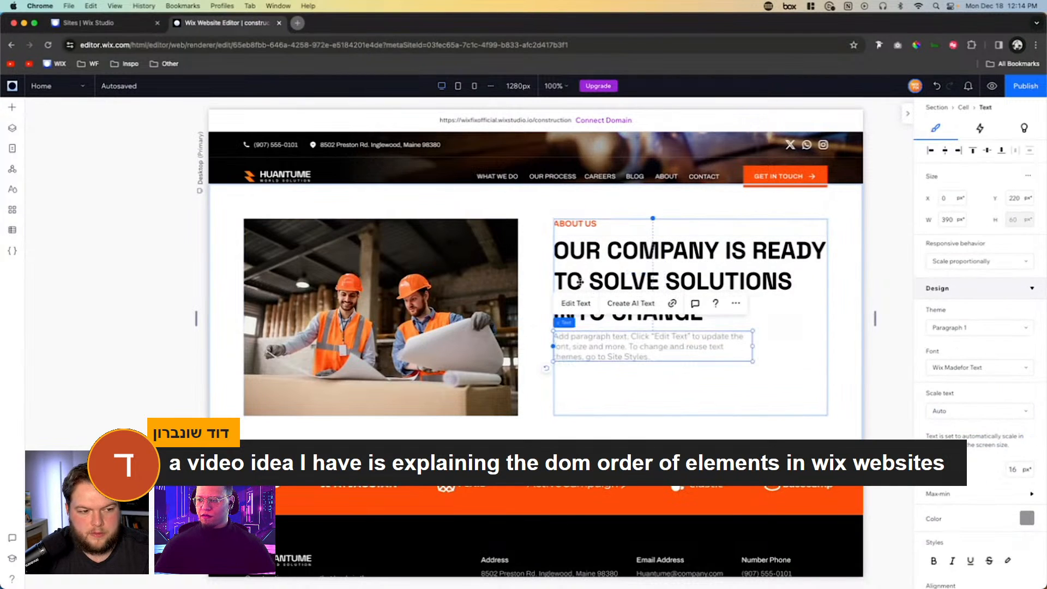
- Copy the hero's GET IN TOUCH button into the About Us right column and place it below the paragraph, flush with the column's left edge
{"action": "scroll", "coordinate": [579, 281], "scroll_direction": "up", "scroll_amount": 3}
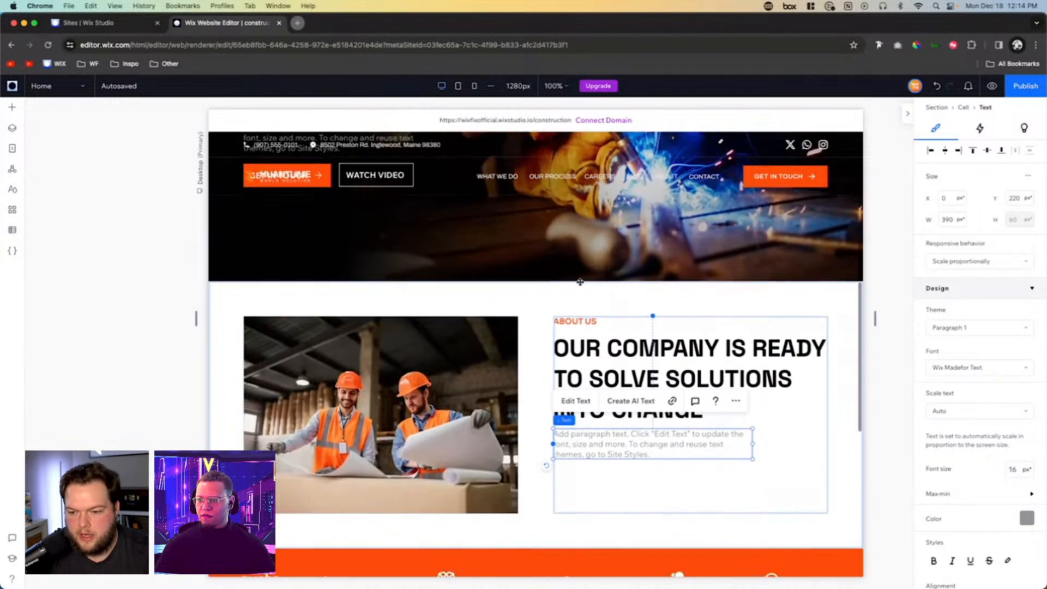
{"action": "scroll", "coordinate": [573, 384], "scroll_direction": "up", "scroll_amount": 5}
{"action": "left_click", "coordinate": [259, 267]}
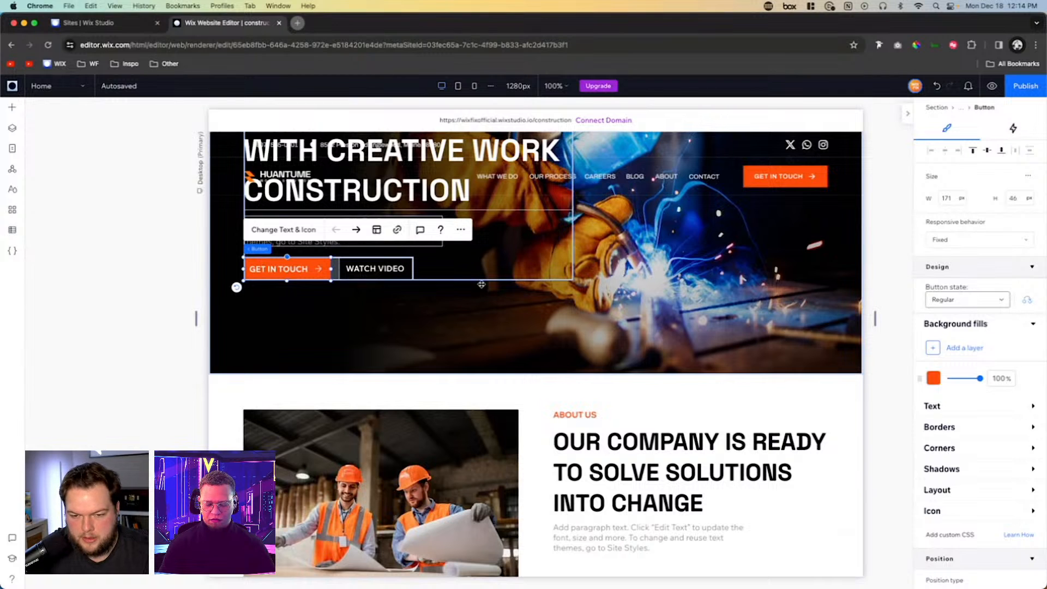
{"action": "scroll", "coordinate": [593, 390], "scroll_direction": "down", "scroll_amount": 5}
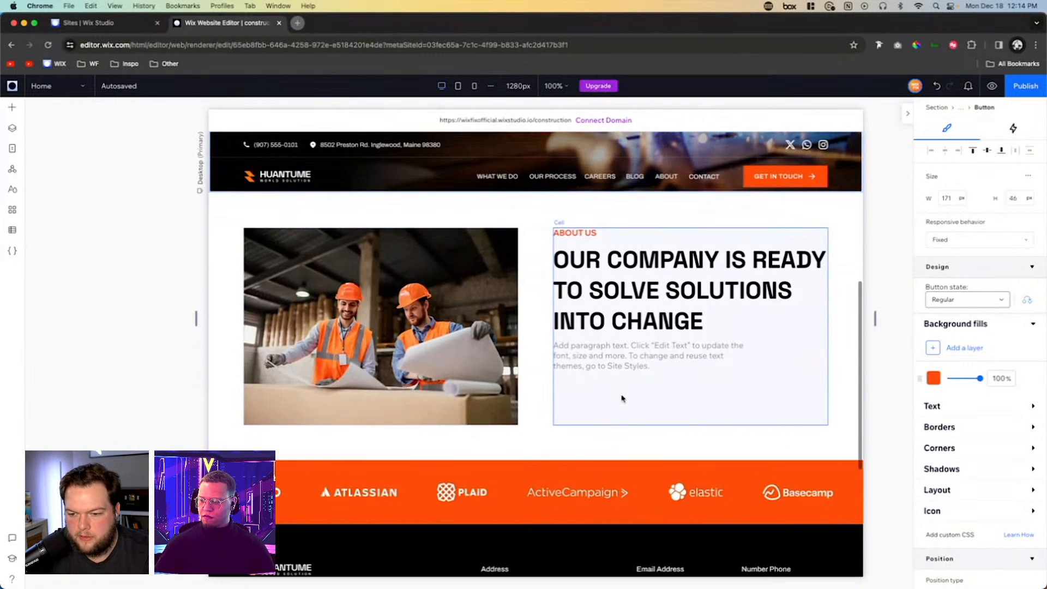
{"action": "left_click", "coordinate": [634, 404]}
{"action": "key", "text": "cmd+v"}
{"action": "left_click", "coordinate": [676, 326]}
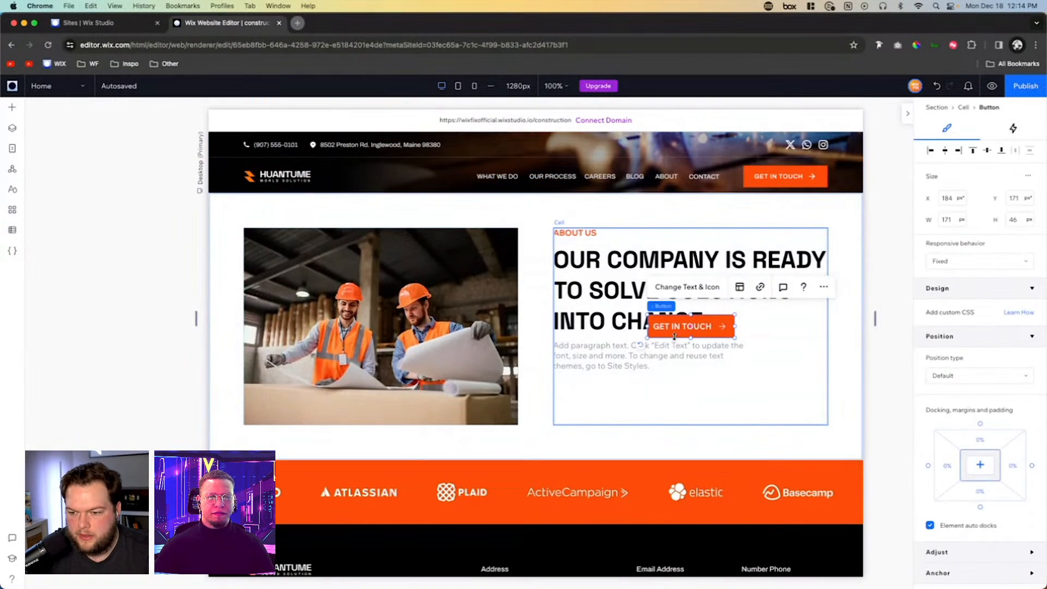
{"action": "left_click_drag", "start_coordinate": [676, 326], "coordinate": [582, 389]}
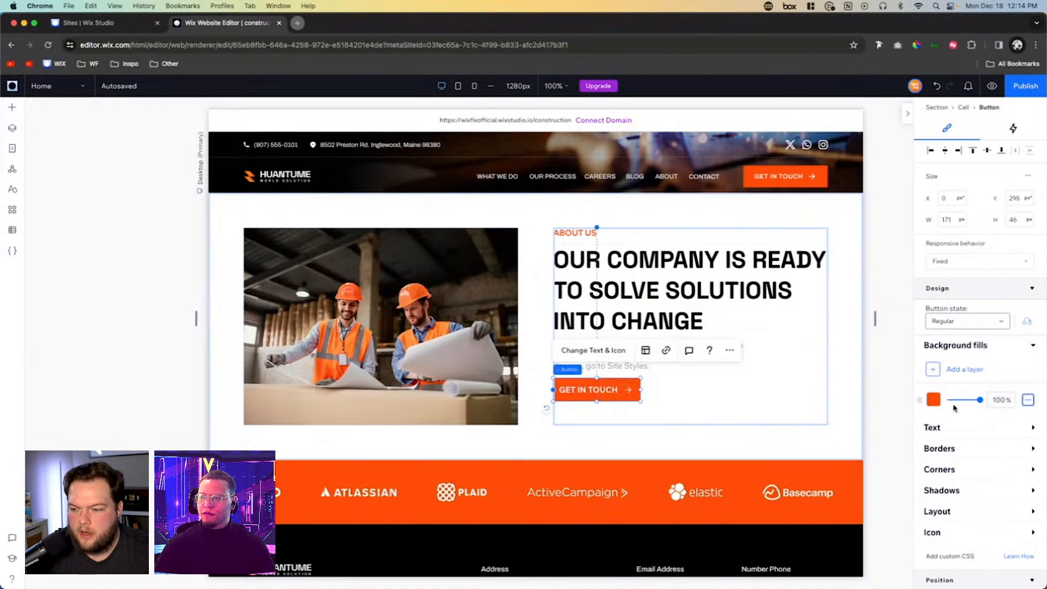
- Set the copied button's background fill opacity to 0% and its text color to the theme orange #FF4D00
{"action": "left_click", "coordinate": [998, 402]}
{"action": "type", "text": "0"}
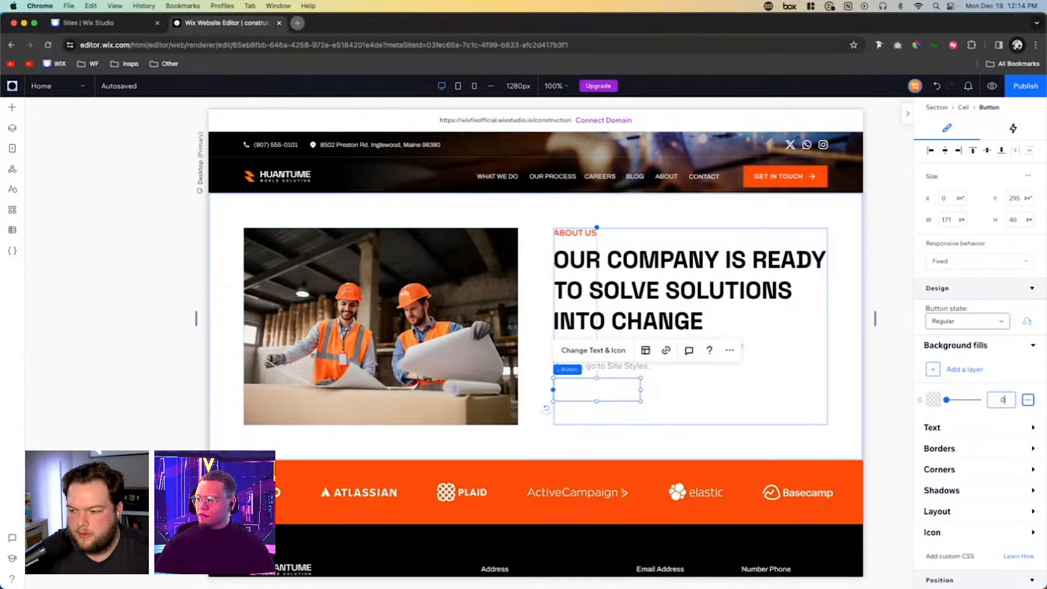
{"action": "left_click", "coordinate": [965, 431]}
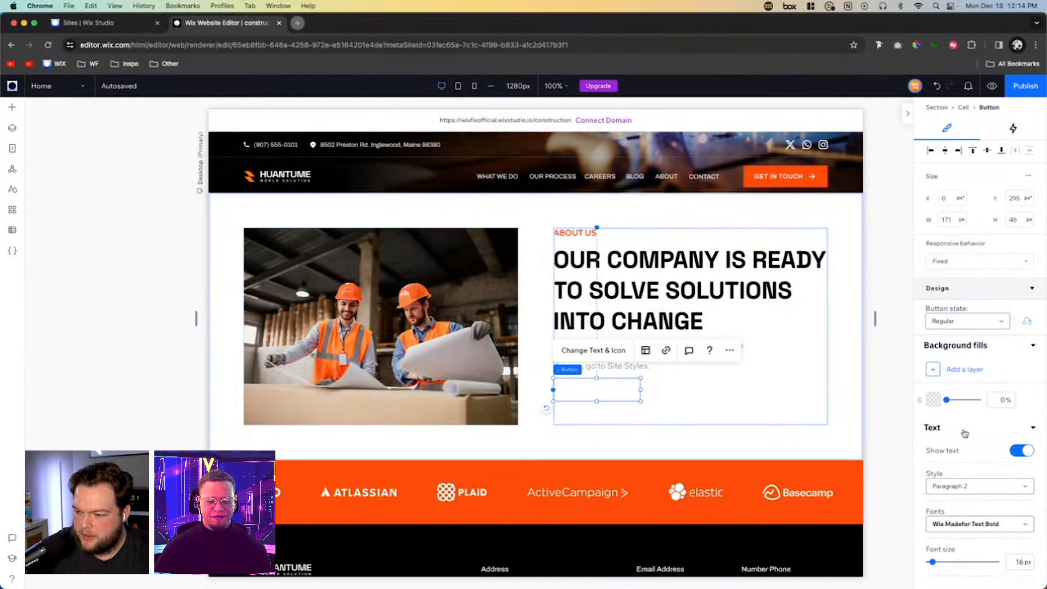
{"action": "scroll", "coordinate": [998, 479], "scroll_direction": "down", "scroll_amount": 3}
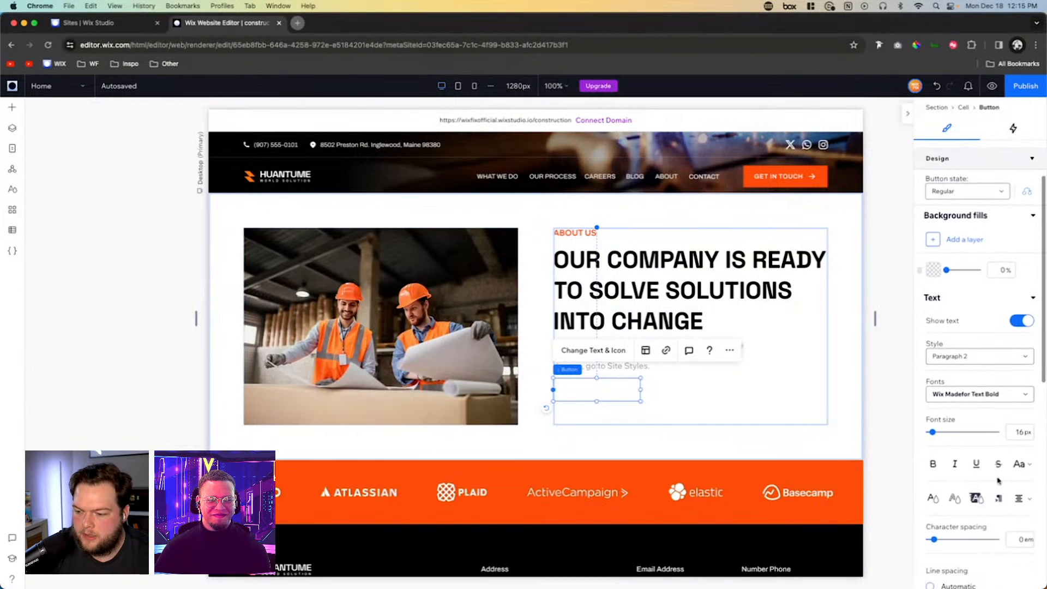
{"action": "left_click", "coordinate": [935, 497]}
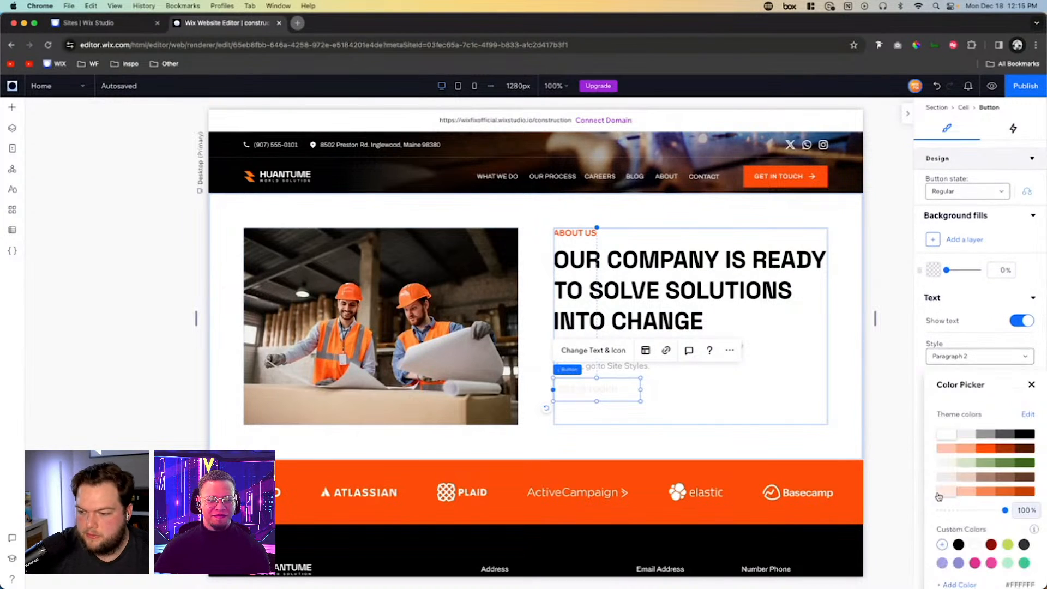
{"action": "left_click", "coordinate": [985, 448]}
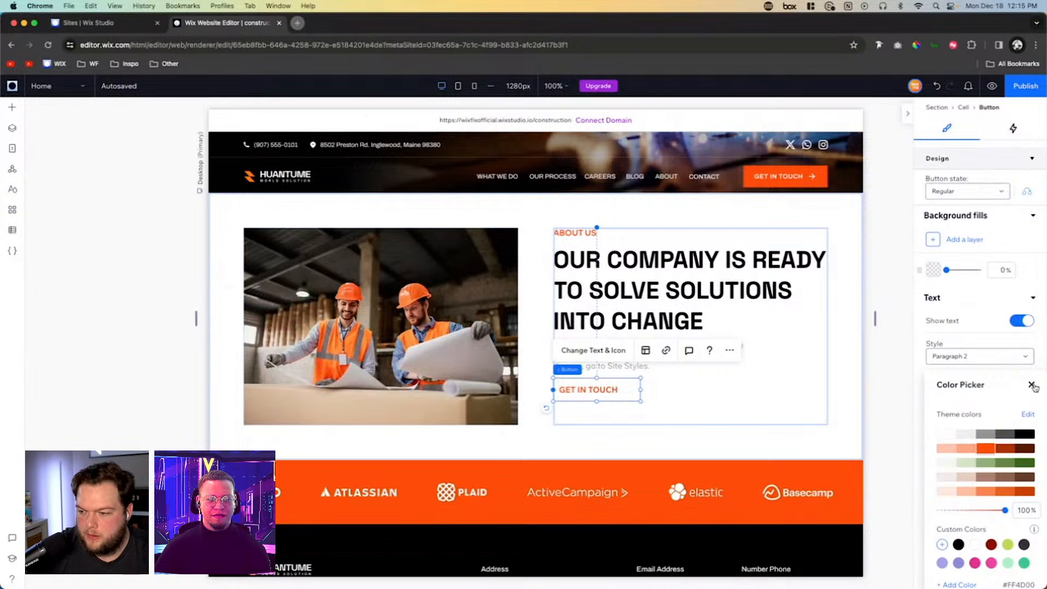
{"action": "left_click", "coordinate": [1030, 384]}
- Recolor the copied button's arrow icon to the theme orange and give the button a 1 px orange border on all sides
{"action": "scroll", "coordinate": [979, 485], "scroll_direction": "down", "scroll_amount": 5}
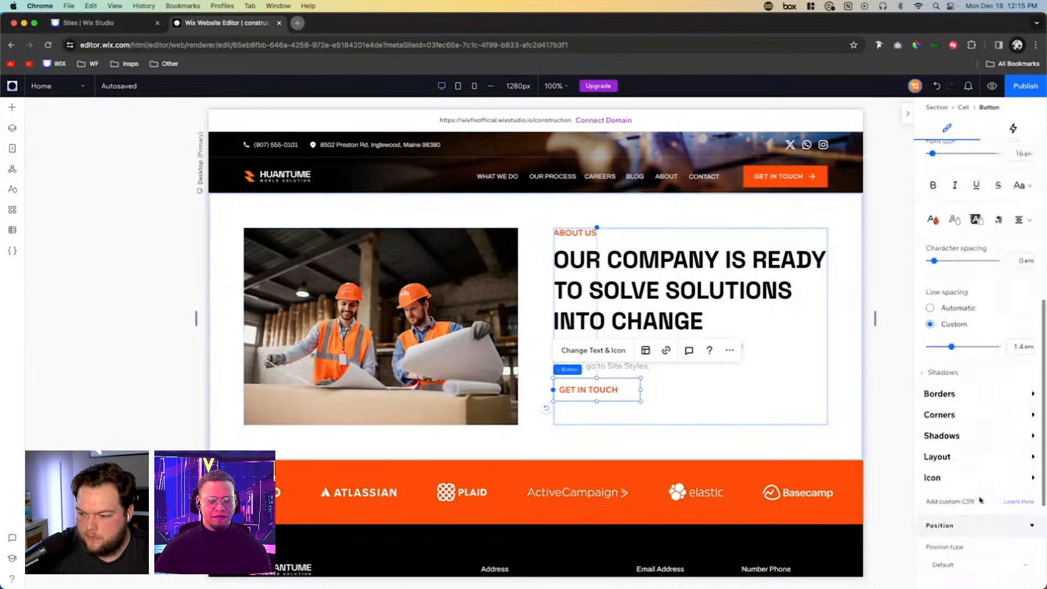
{"action": "left_click", "coordinate": [933, 477]}
{"action": "scroll", "coordinate": [1014, 491], "scroll_direction": "down", "scroll_amount": 3}
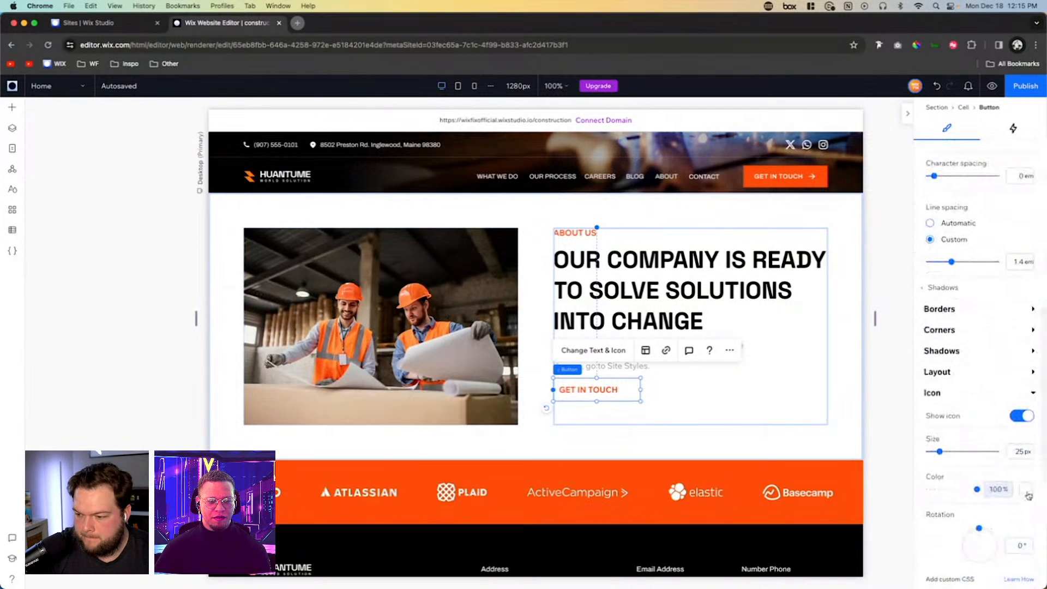
{"action": "left_click", "coordinate": [1028, 495]}
{"action": "left_click", "coordinate": [985, 448]}
{"action": "left_click", "coordinate": [1030, 385]}
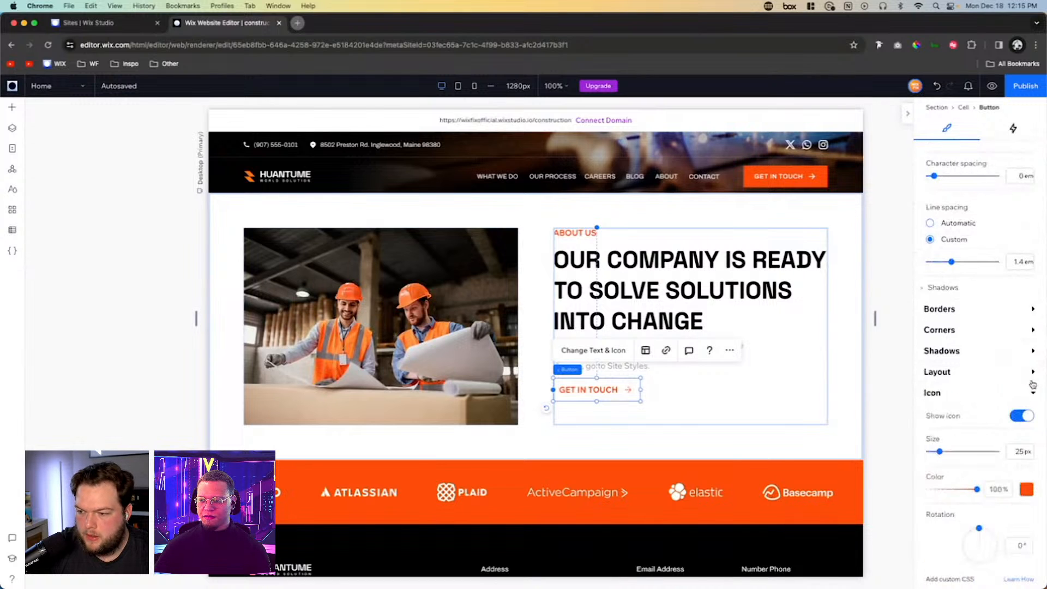
{"action": "left_click", "coordinate": [956, 311]}
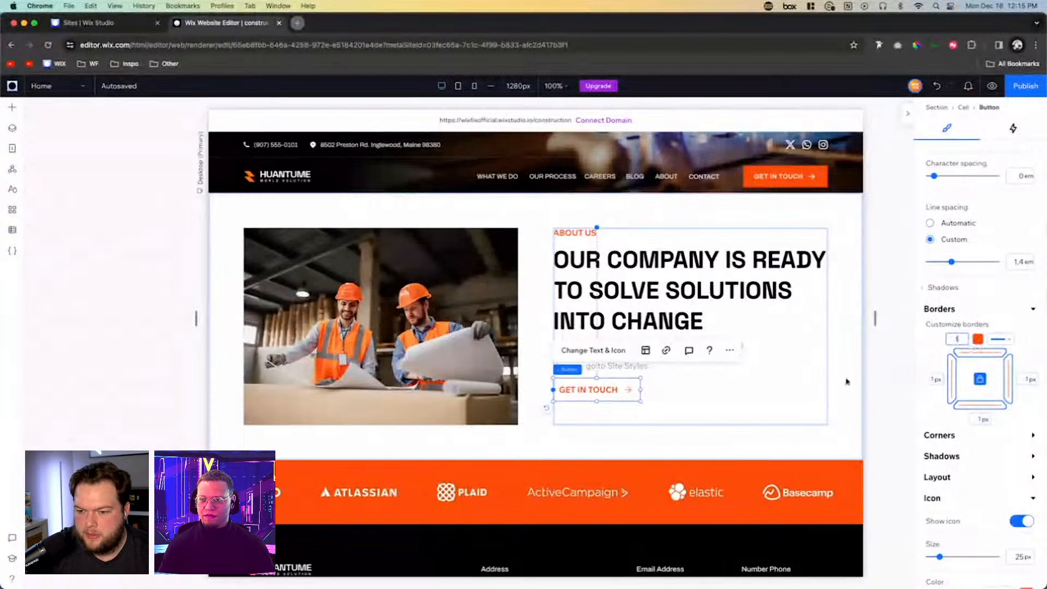
{"action": "left_click", "coordinate": [765, 396]}
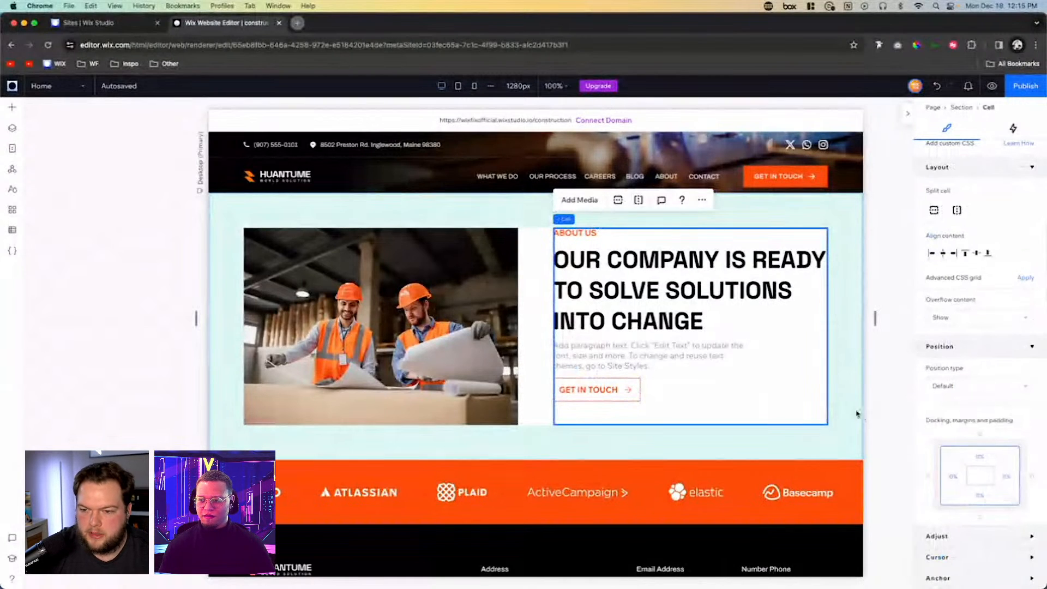
- Stack the ABOUT US label, heading, paragraph and button vertically, and center the stack vertically in its cell
{"action": "left_click", "coordinate": [578, 234]}
{"action": "left_click", "coordinate": [597, 275], "text": "shift"}
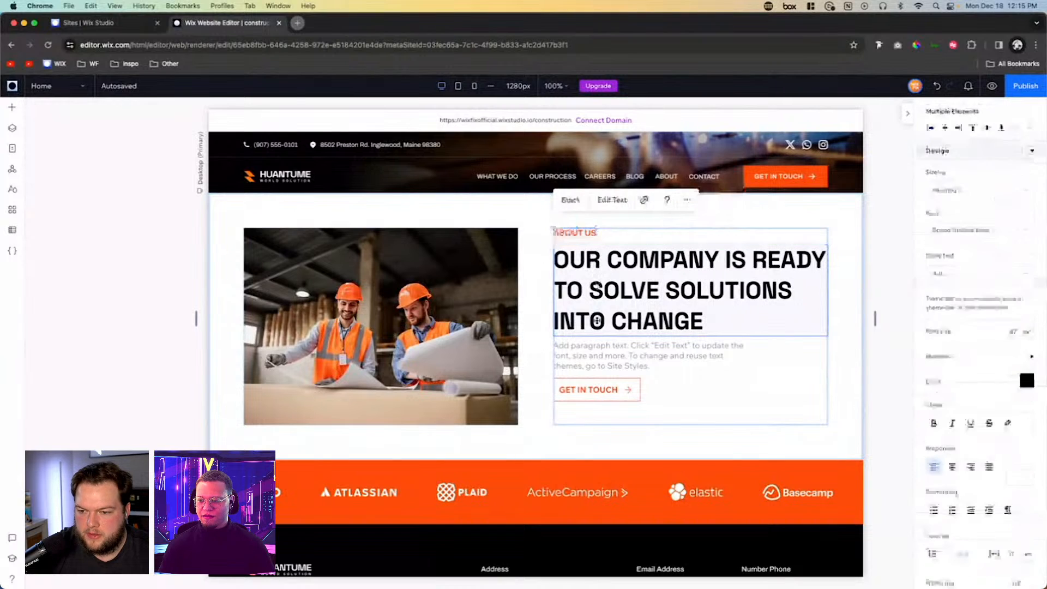
{"action": "left_click", "coordinate": [594, 389], "text": "shift"}
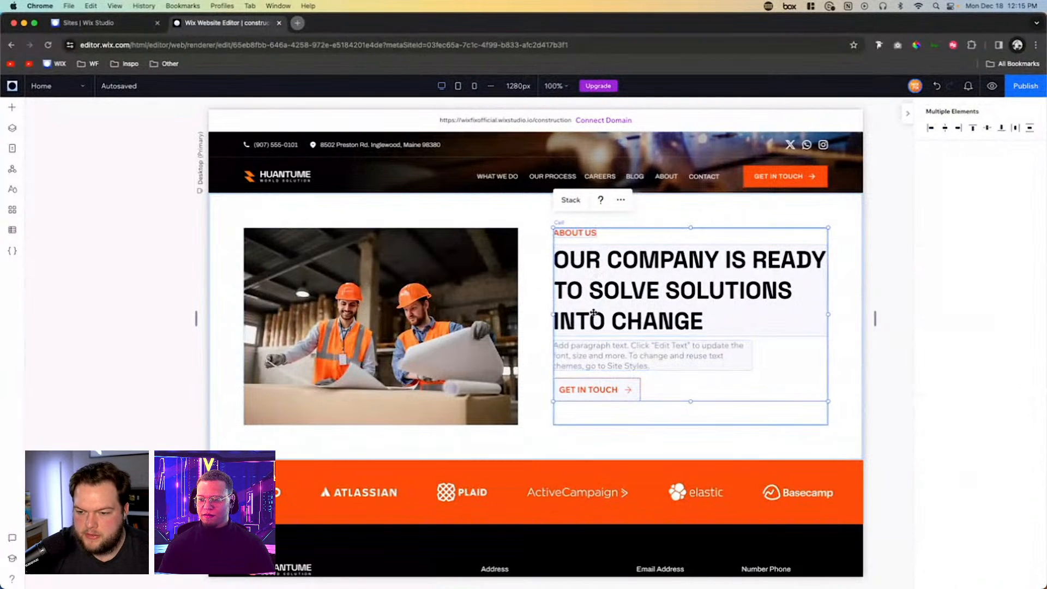
{"action": "left_click", "coordinate": [571, 201]}
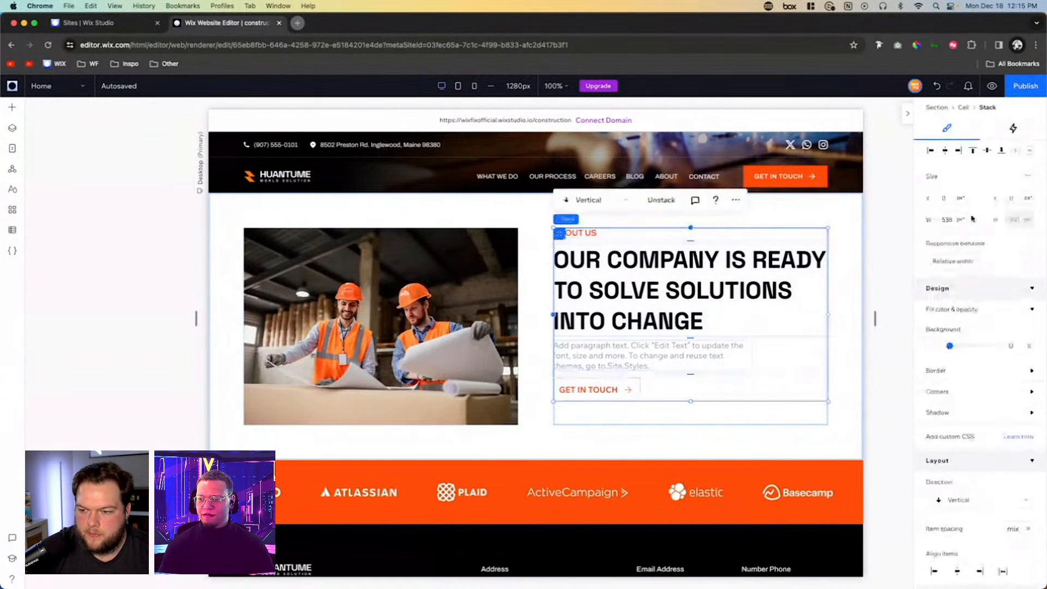
{"action": "left_click", "coordinate": [987, 152]}
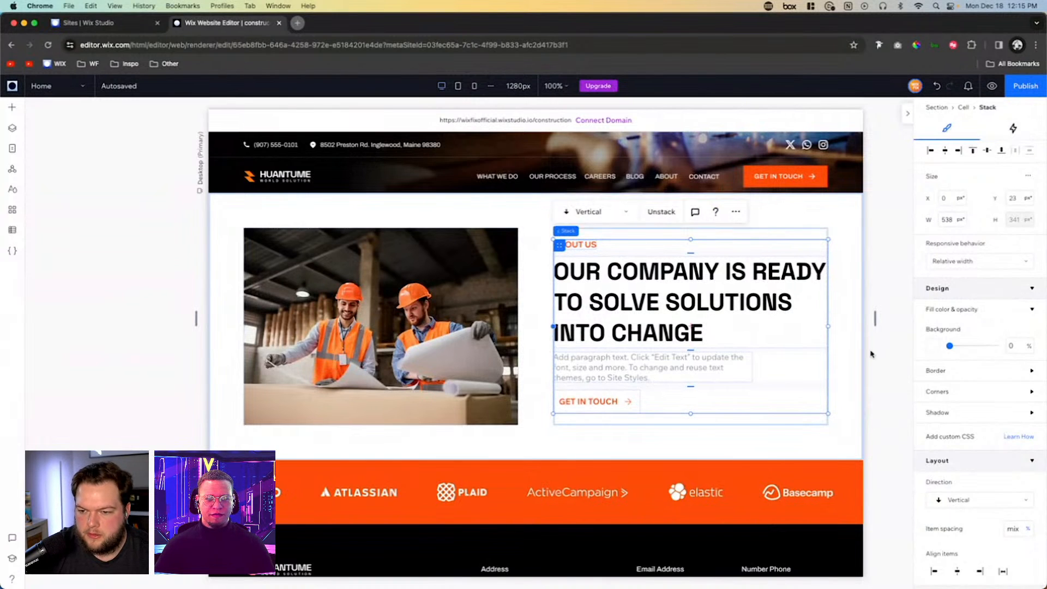
{"action": "left_click", "coordinate": [884, 375]}
- Add a blank section between the About Us section and the orange logo strip, and set its left padding to 5.3vw
{"action": "scroll", "coordinate": [885, 375], "scroll_direction": "down", "scroll_amount": 2}
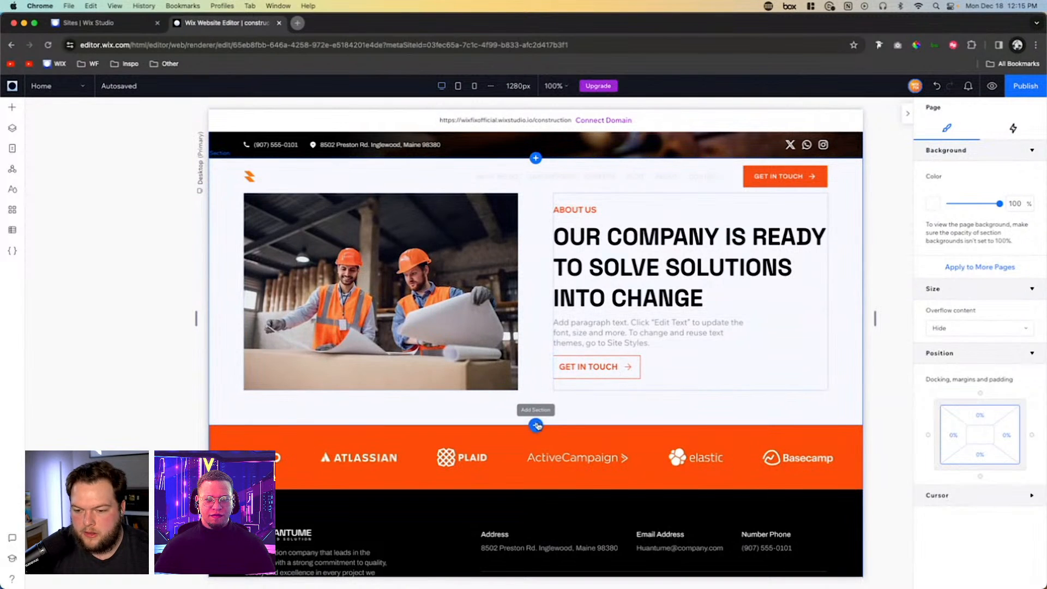
{"action": "left_click", "coordinate": [536, 424]}
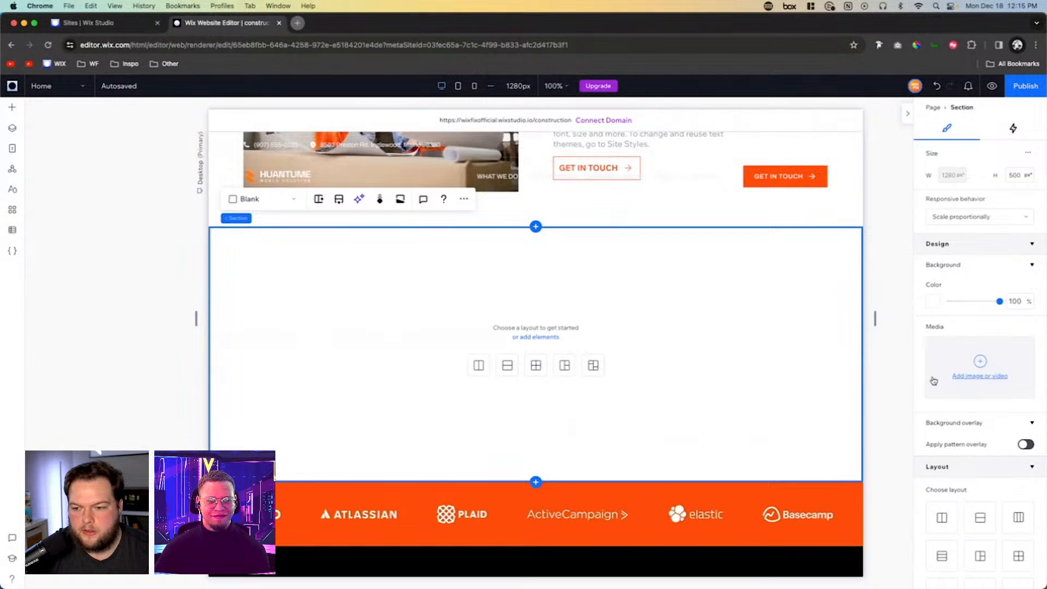
{"action": "scroll", "coordinate": [933, 381], "scroll_direction": "down", "scroll_amount": 8}
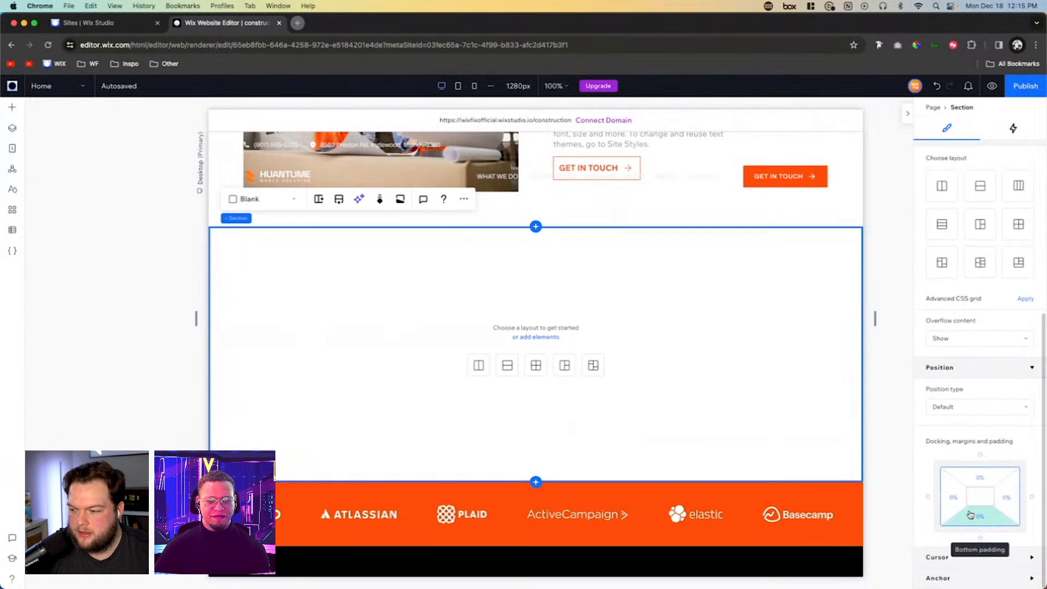
{"action": "left_click", "coordinate": [958, 507]}
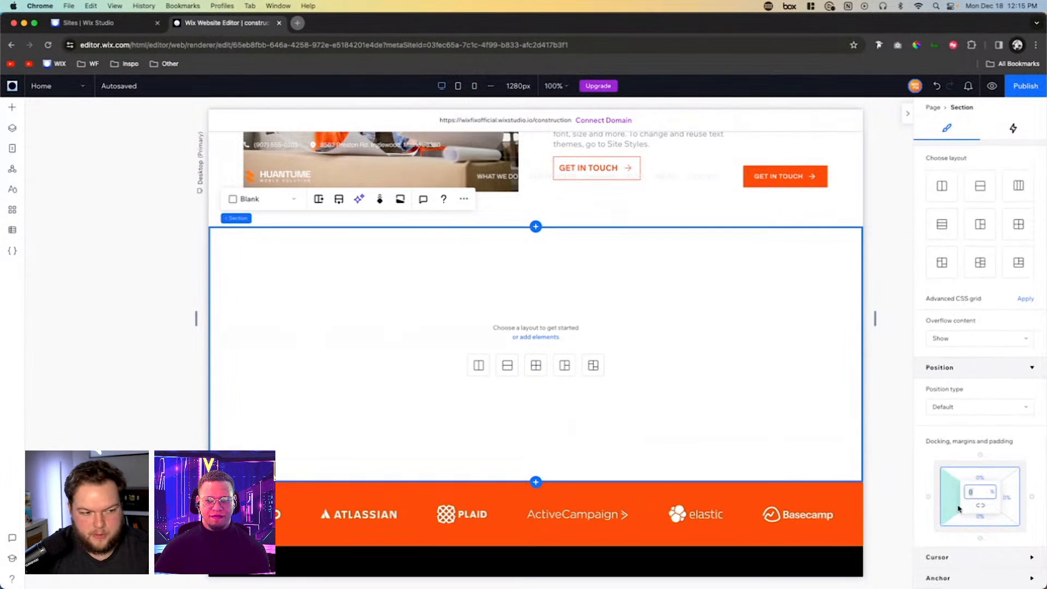
{"action": "type", "text": "5.3vw"}
{"action": "key", "text": "Return"}
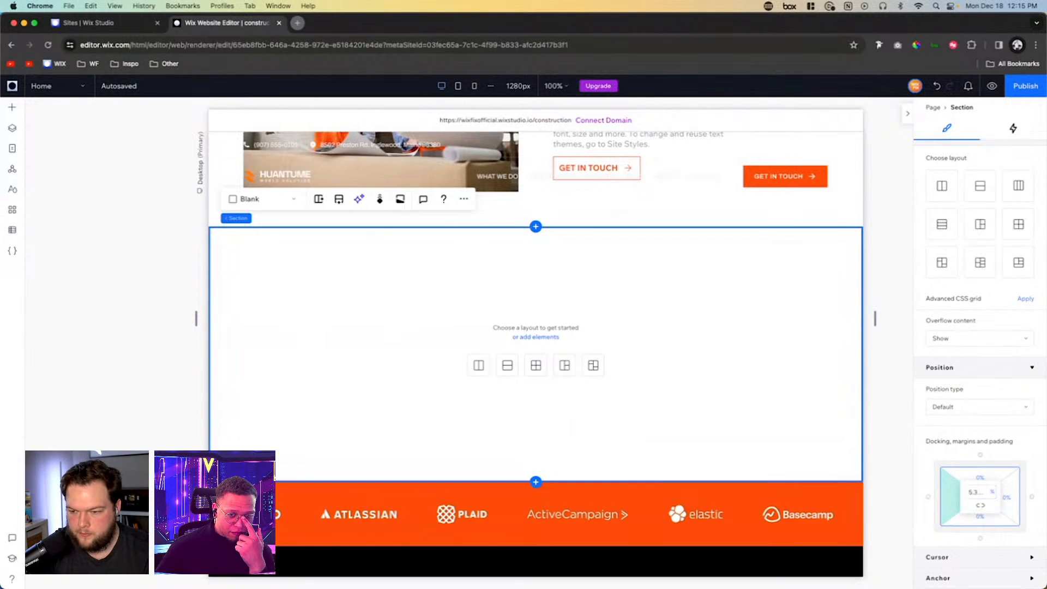
- Apply the new section's 5.3vw padding to all four sides, with the top padding set to 0
{"action": "left_click", "coordinate": [982, 507]}
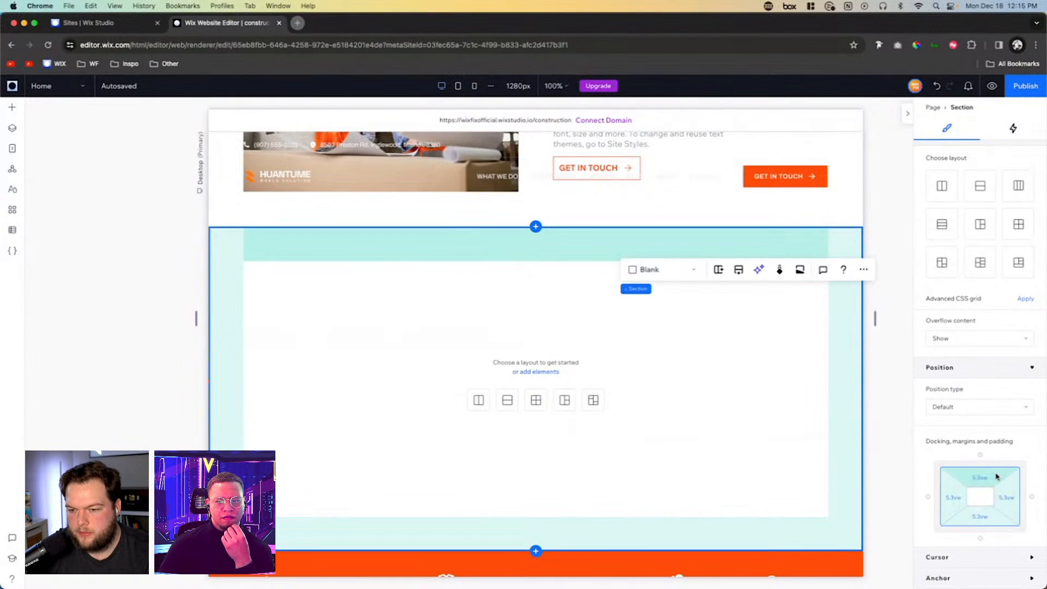
{"action": "left_click", "coordinate": [988, 481]}
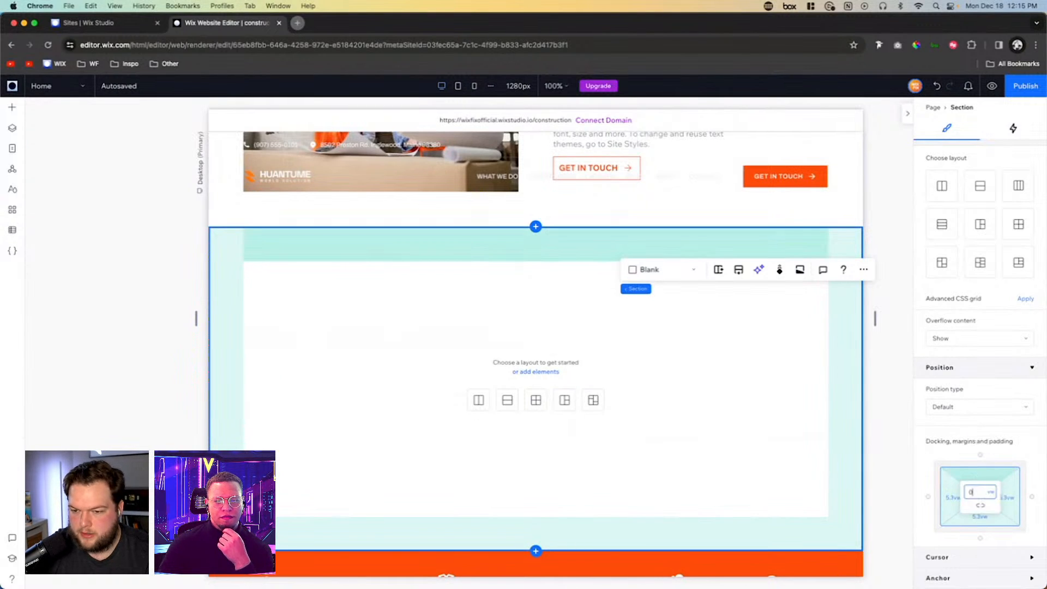
{"action": "type", "text": "0"}
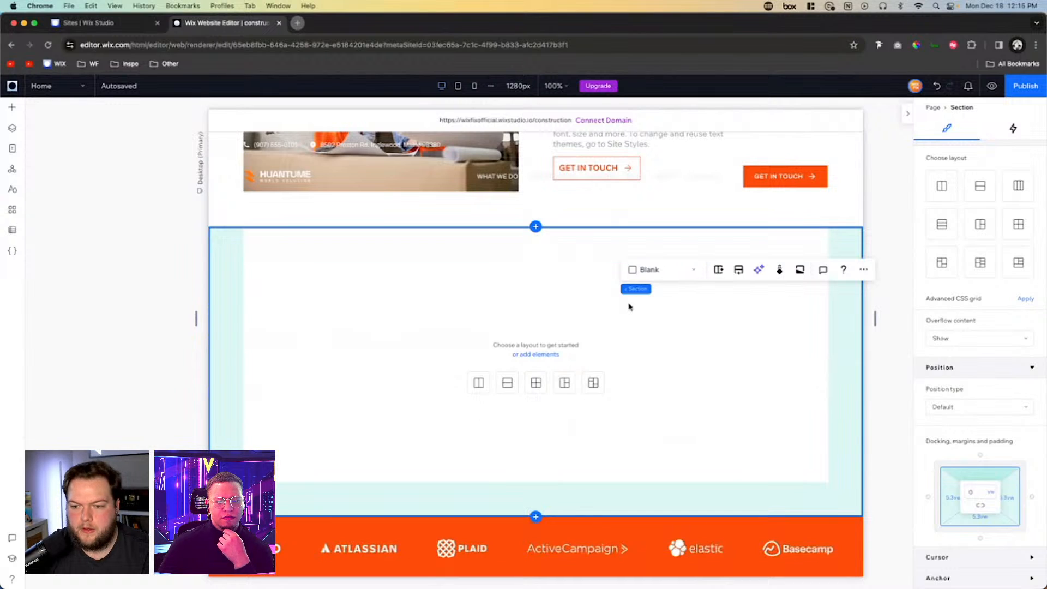
- Give the new section a Rows layout and place a horizontal line in its upper cell
{"action": "left_click", "coordinate": [507, 383]}
{"action": "left_click", "coordinate": [418, 289]}
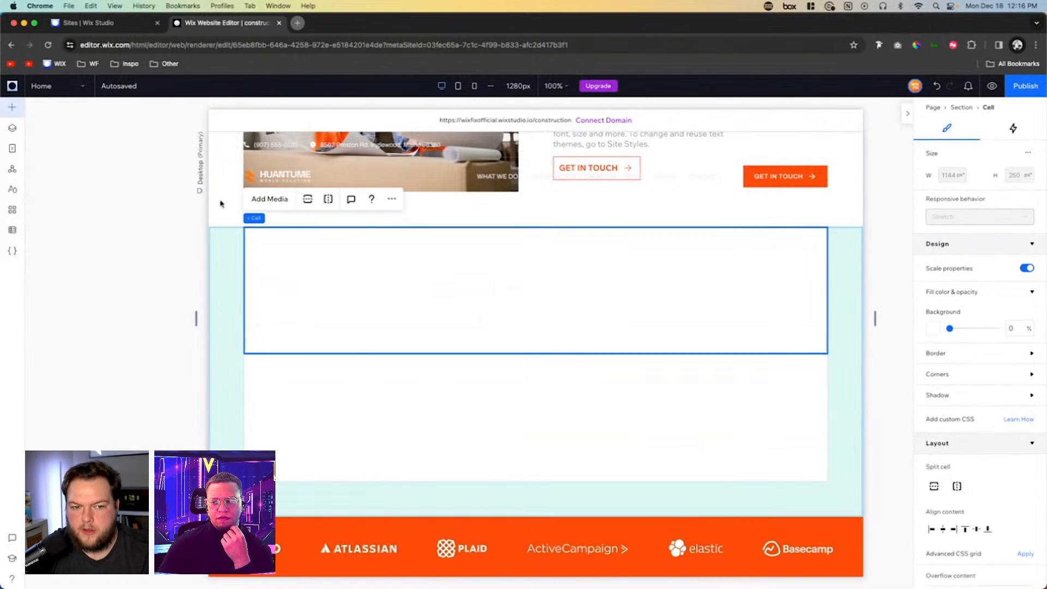
{"action": "left_click", "coordinate": [12, 107]}
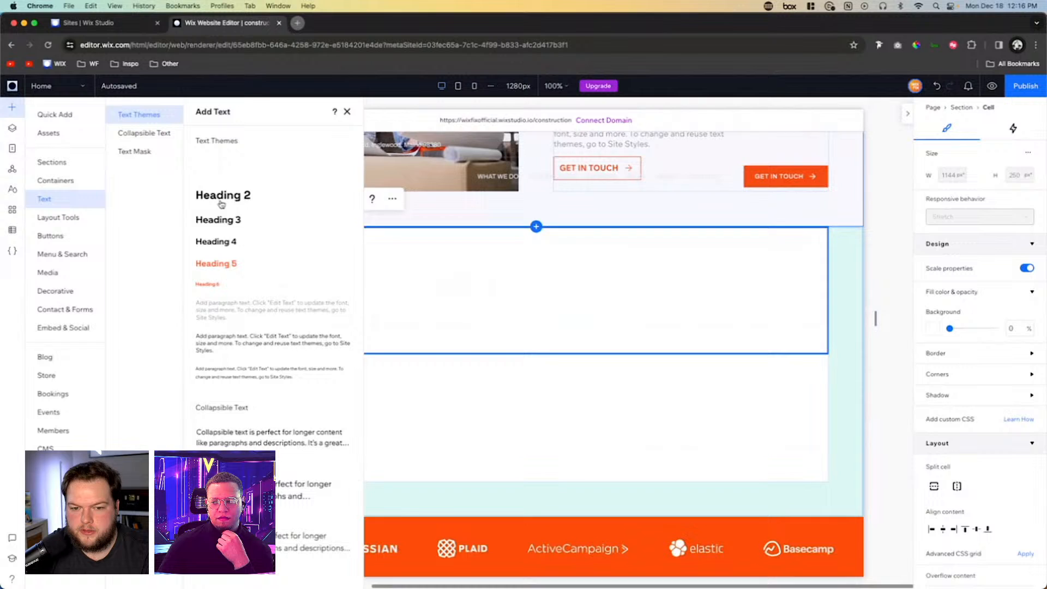
{"action": "left_click", "coordinate": [49, 164]}
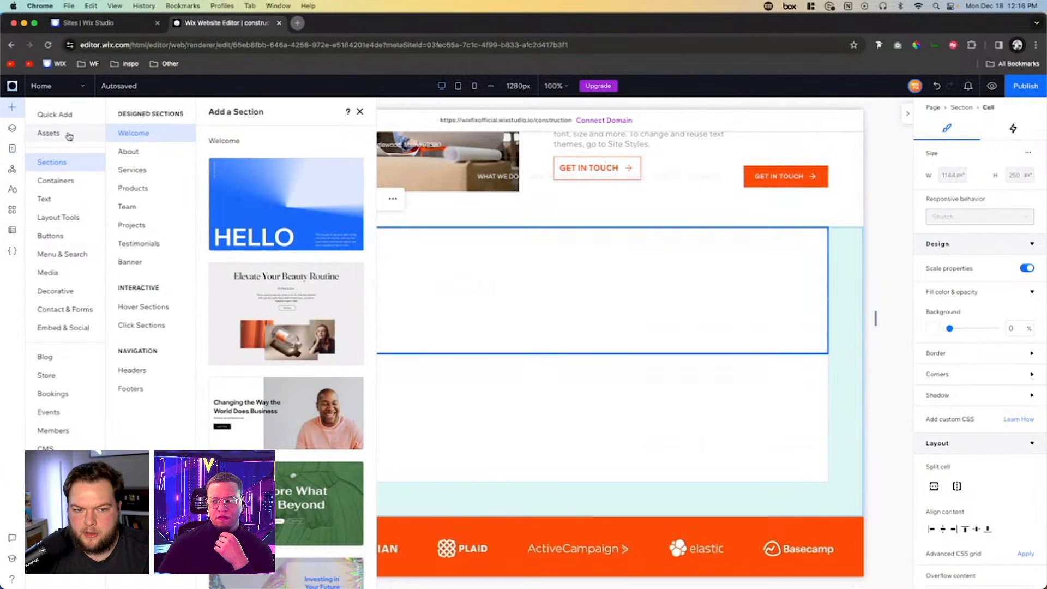
{"action": "left_click", "coordinate": [64, 133]}
{"action": "left_click", "coordinate": [55, 115]}
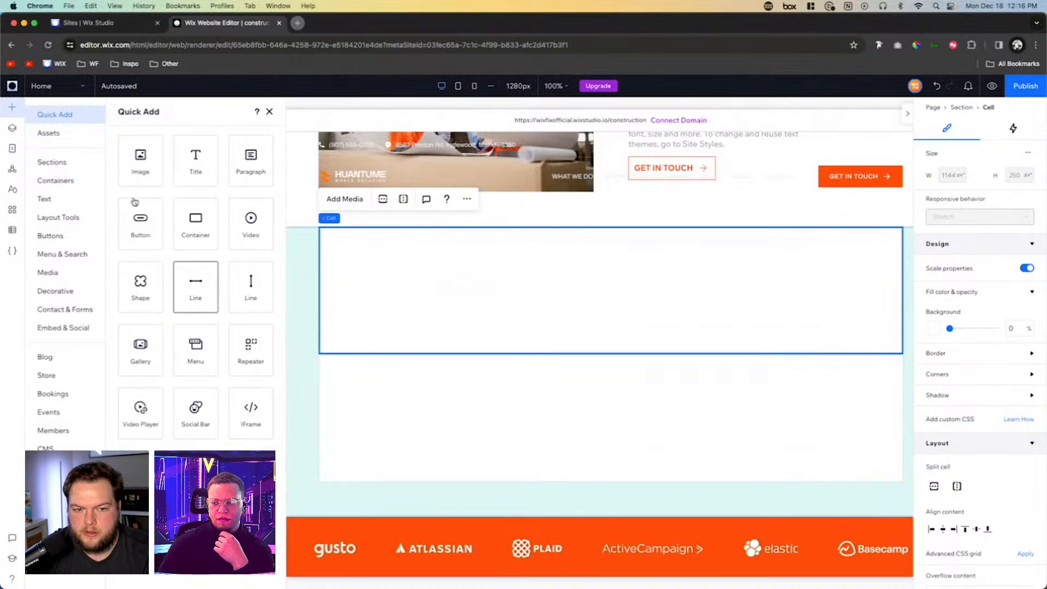
{"action": "left_click_drag", "start_coordinate": [195, 286], "coordinate": [582, 295]}
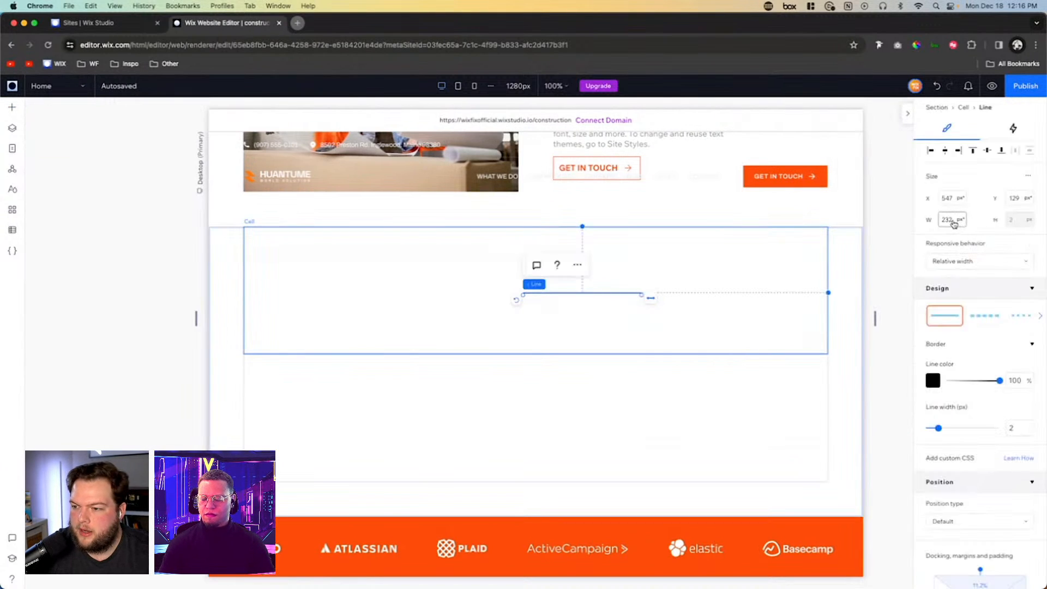
- Align the line to the cell's left edge and set its width to 100%
{"action": "left_click", "coordinate": [933, 151]}
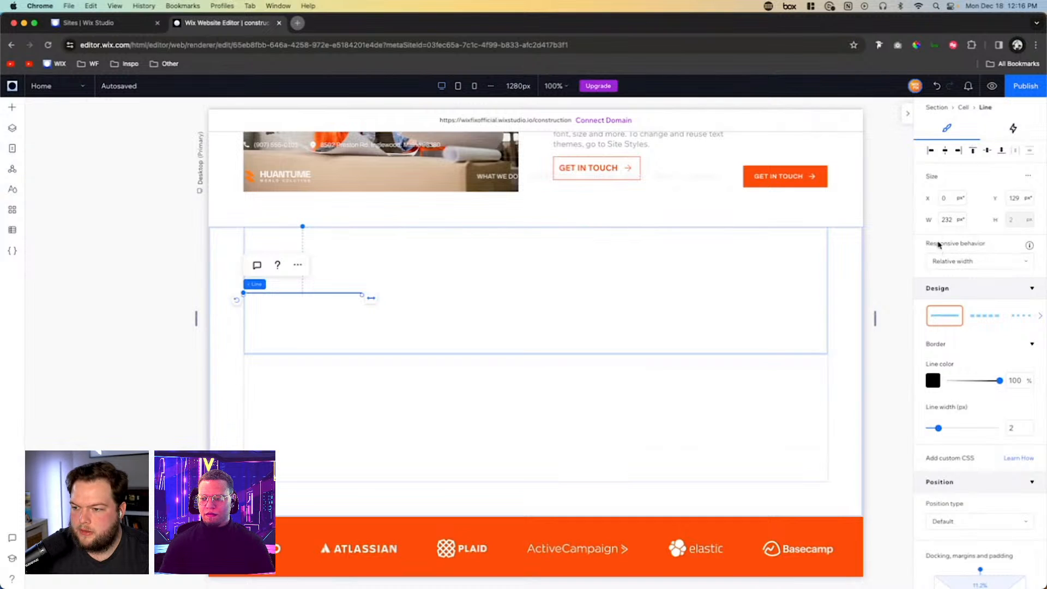
{"action": "left_click", "coordinate": [952, 219]}
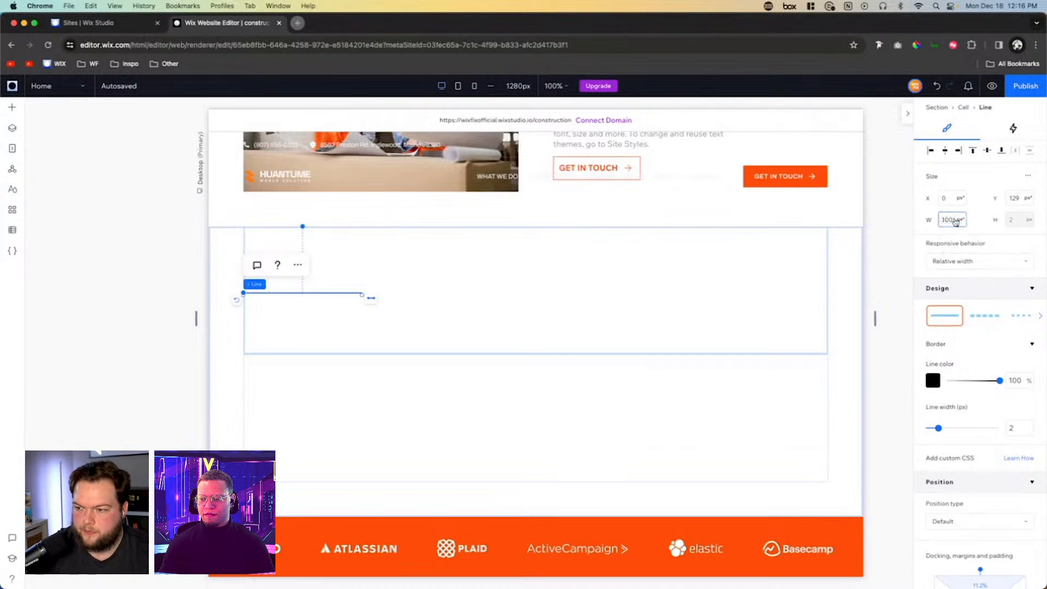
{"action": "type", "text": "100"}
{"action": "key", "text": "Return"}
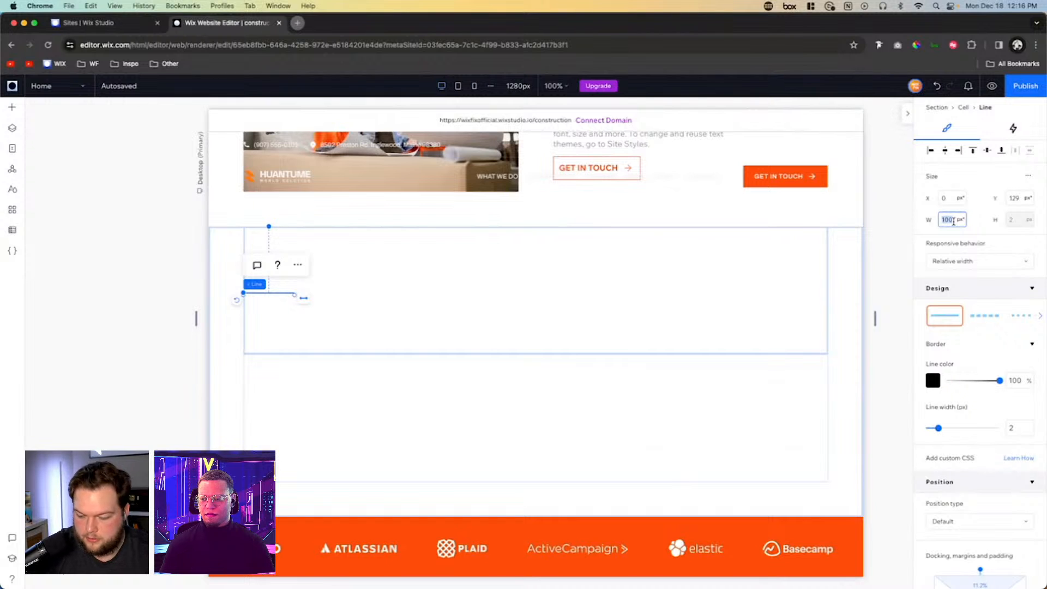
{"action": "type", "text": "%"}
{"action": "key", "text": "Return"}
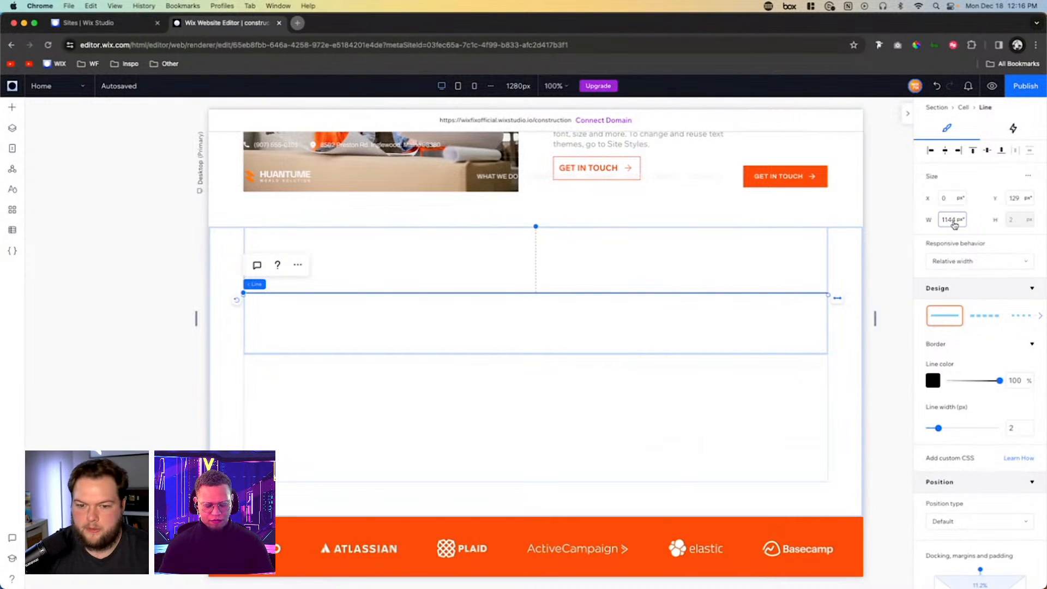
- Set the line color's opacity to 10% and align the line to the top of its cell
{"action": "left_click", "coordinate": [1016, 381]}
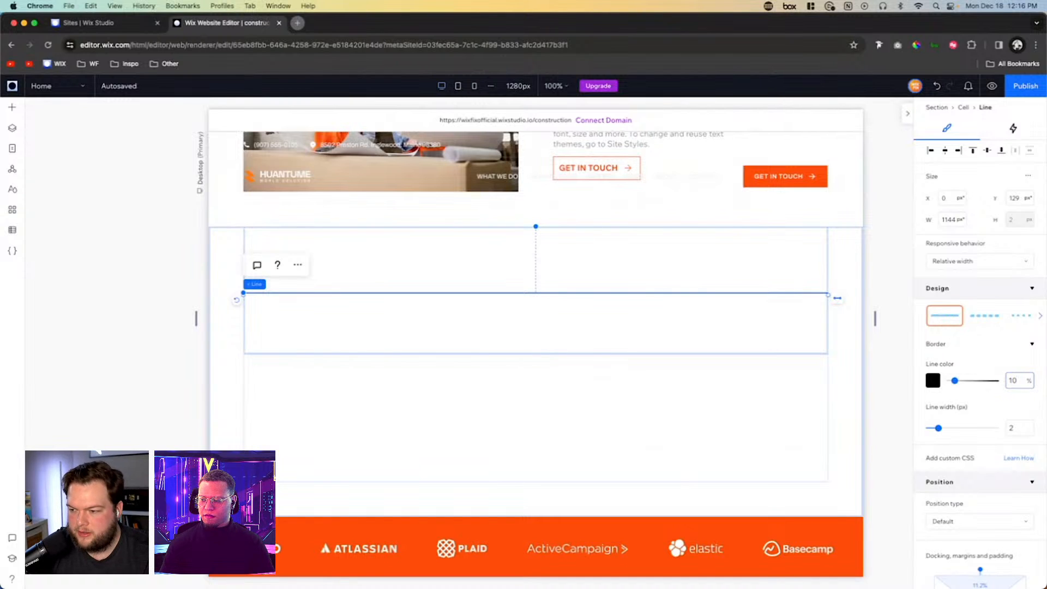
{"action": "left_click", "coordinate": [742, 440]}
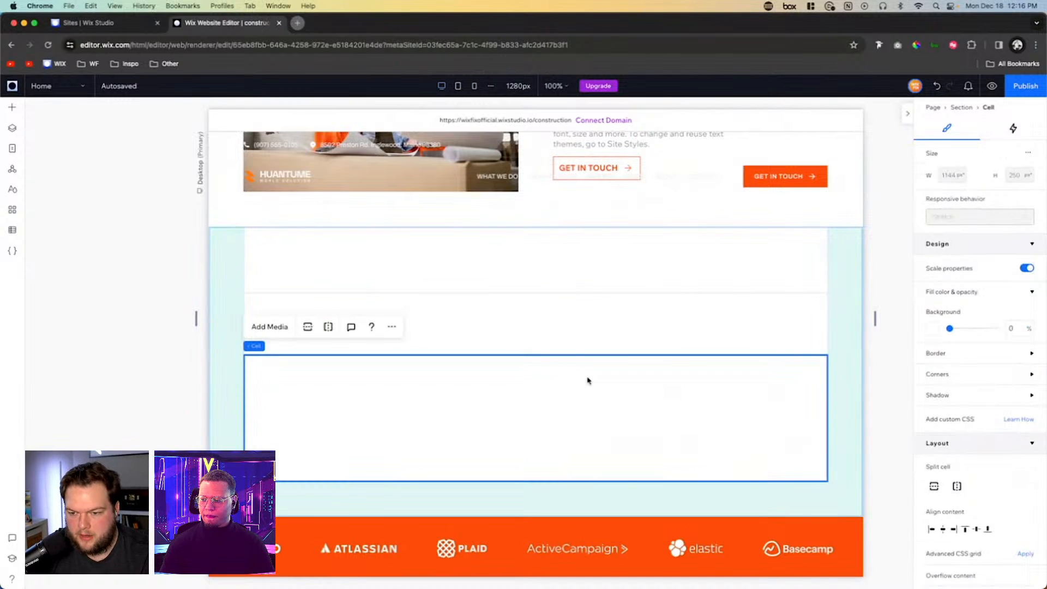
{"action": "left_click", "coordinate": [524, 293]}
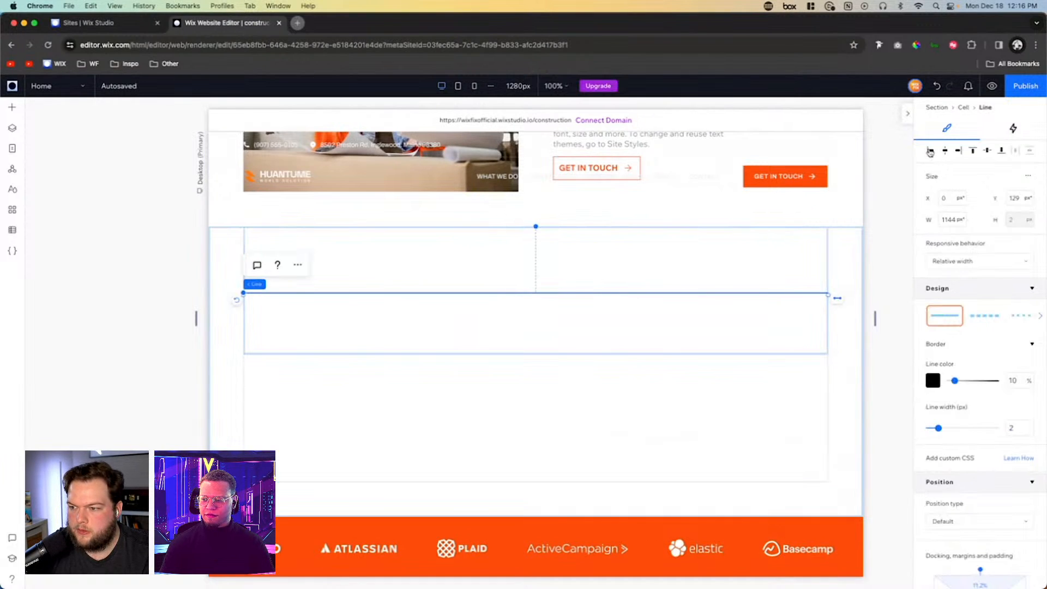
{"action": "left_click", "coordinate": [973, 151]}
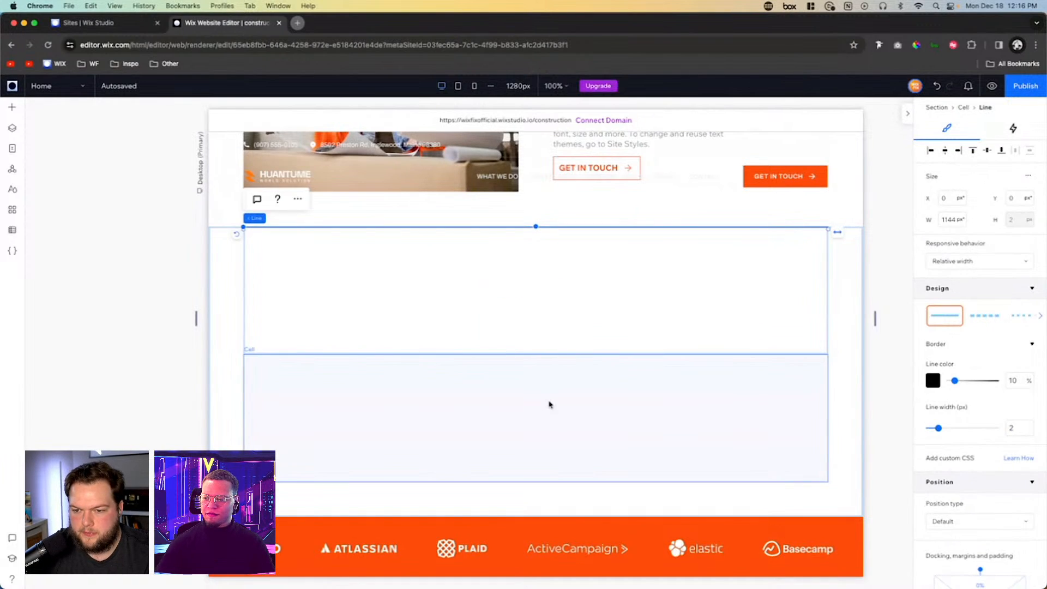
- Shrink the upper row to a thin strip around the line and set the section's vertical gap to 5vw
{"action": "left_click", "coordinate": [558, 299]}
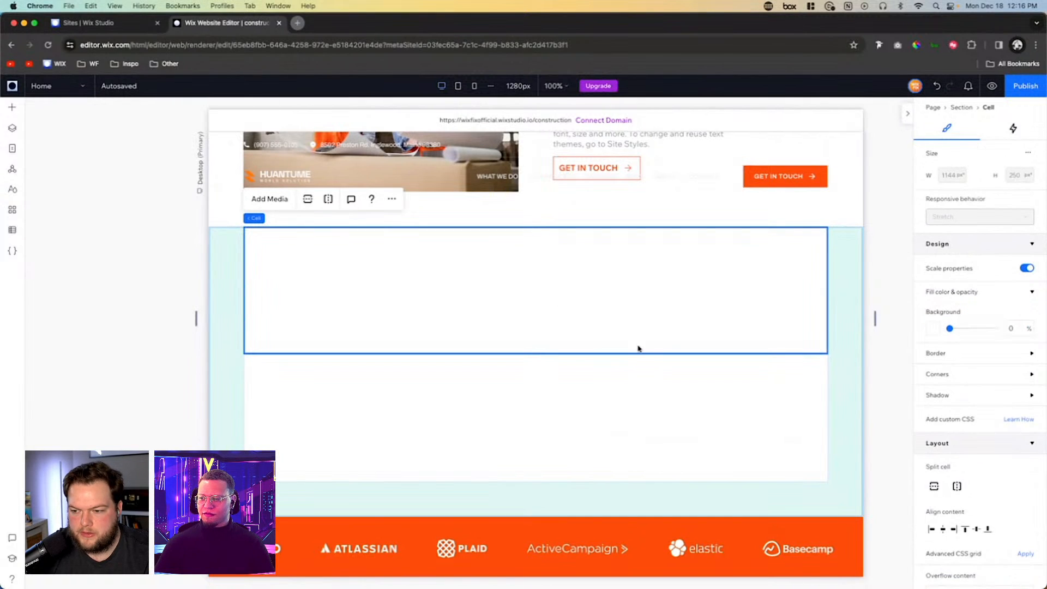
{"action": "left_click_drag", "start_coordinate": [643, 355], "coordinate": [637, 159]}
{"action": "scroll", "coordinate": [1027, 451], "scroll_direction": "down", "scroll_amount": 5}
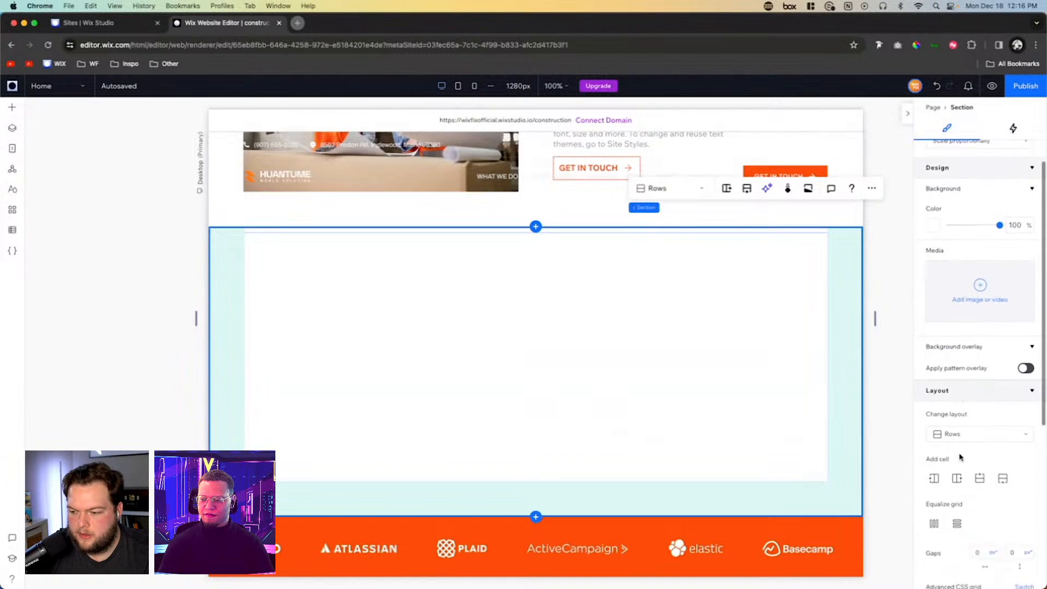
{"action": "left_click", "coordinate": [1015, 464]}
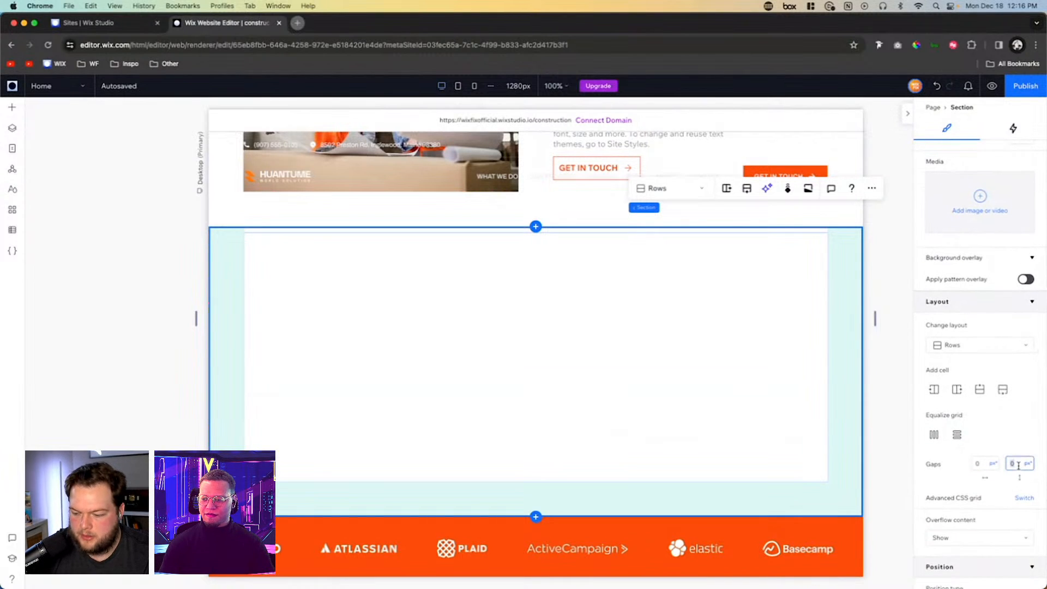
{"action": "type", "text": "5vw"}
{"action": "key", "text": "Return"}
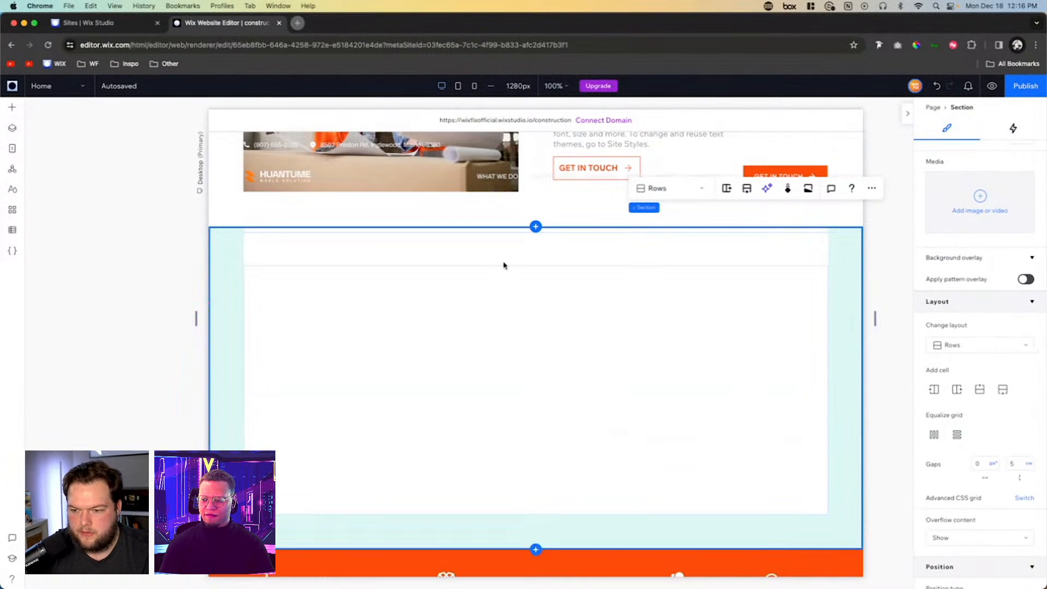
{"action": "left_click", "coordinate": [603, 355]}
{"action": "left_click", "coordinate": [892, 261]}
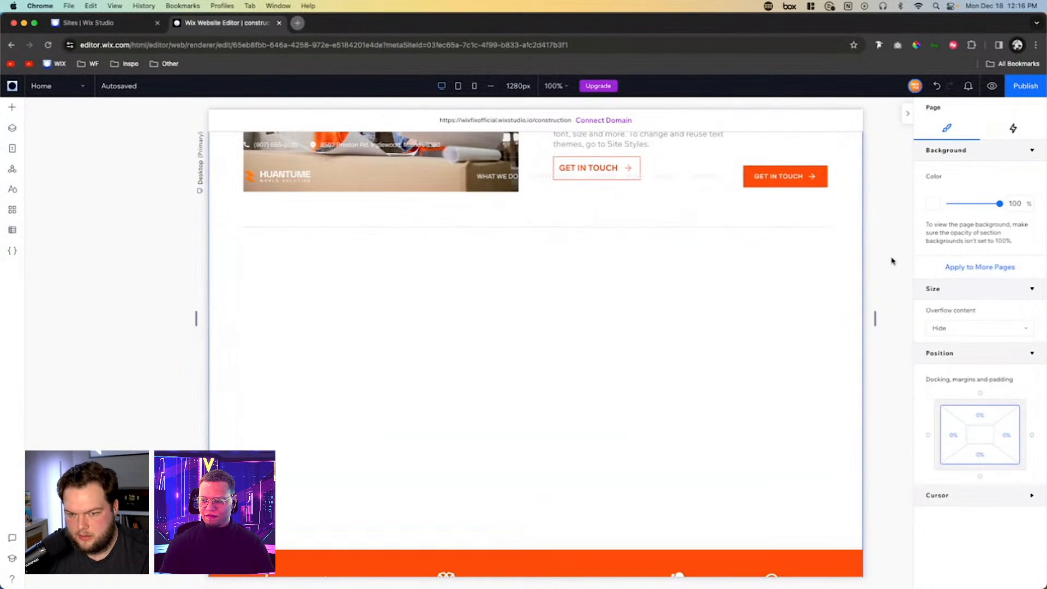
- Place a repeater in the section's lower cell, stretch it to fill the cell, and add a fourth item
{"action": "left_click", "coordinate": [330, 334]}
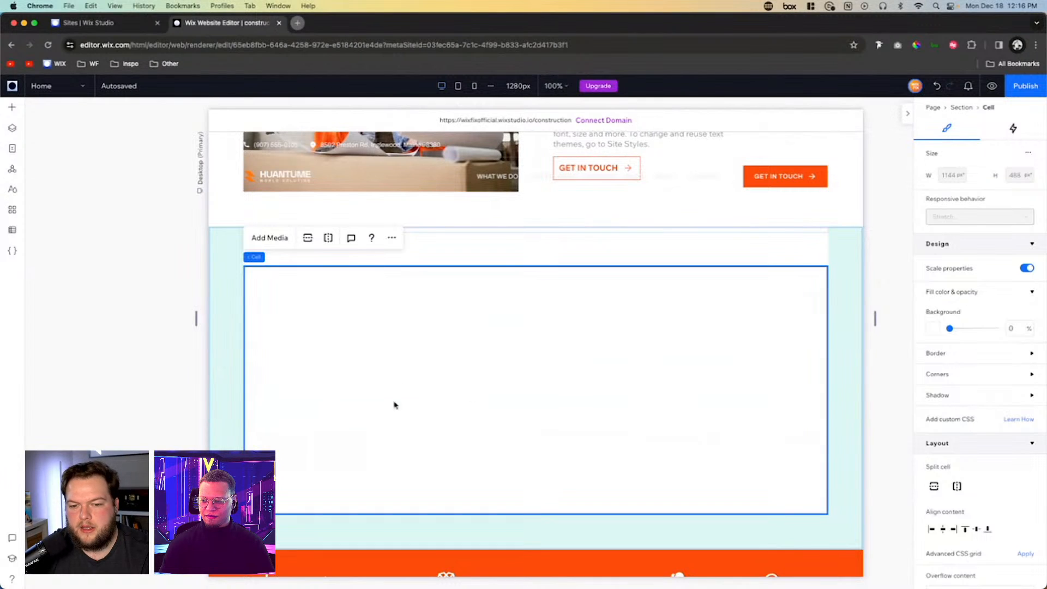
{"action": "left_click", "coordinate": [12, 112]}
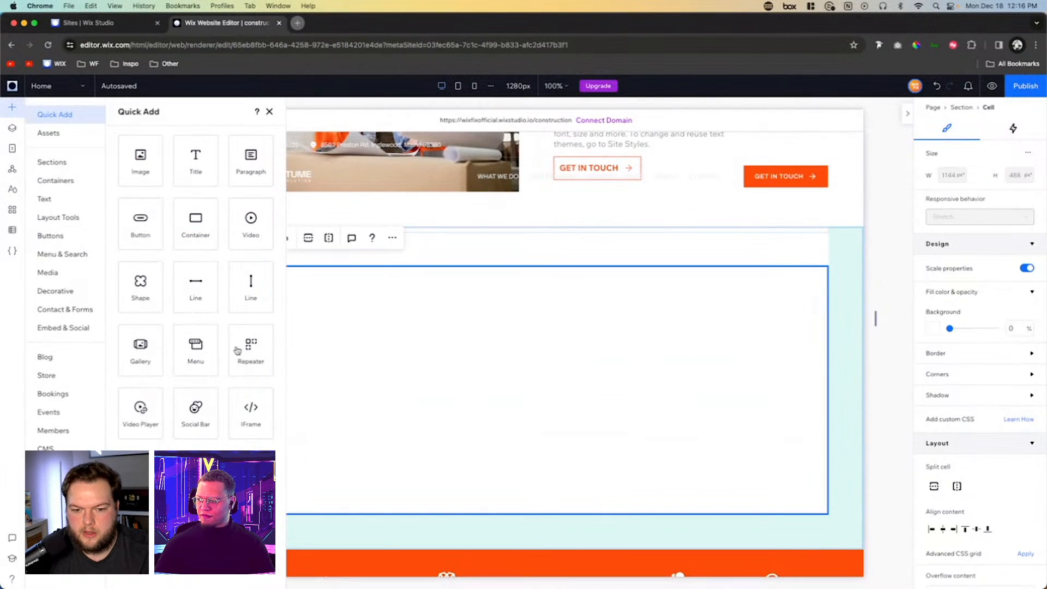
{"action": "left_click_drag", "start_coordinate": [237, 350], "coordinate": [590, 350]}
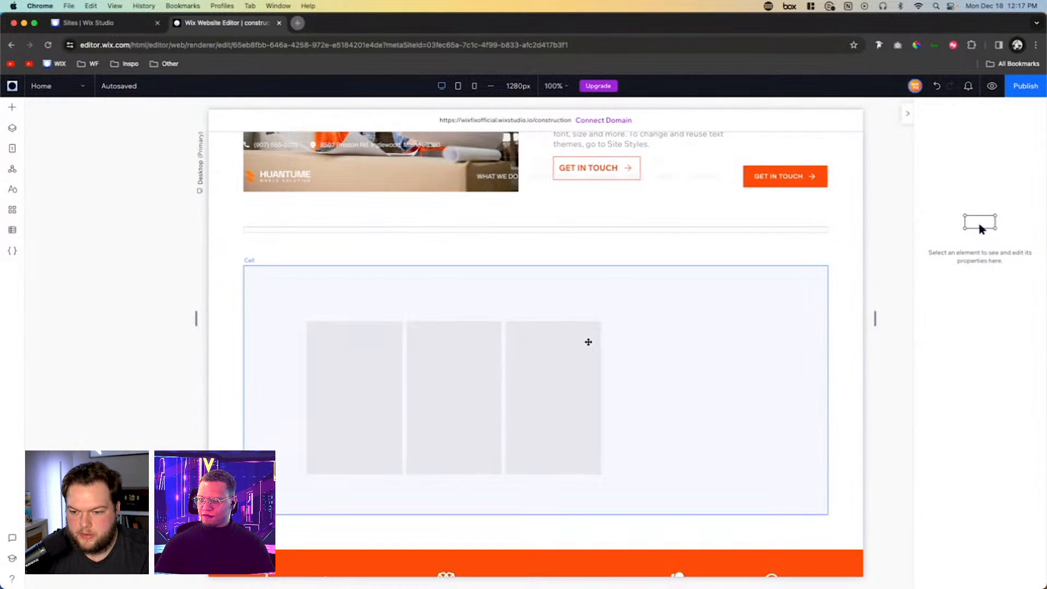
{"action": "left_click", "coordinate": [592, 333]}
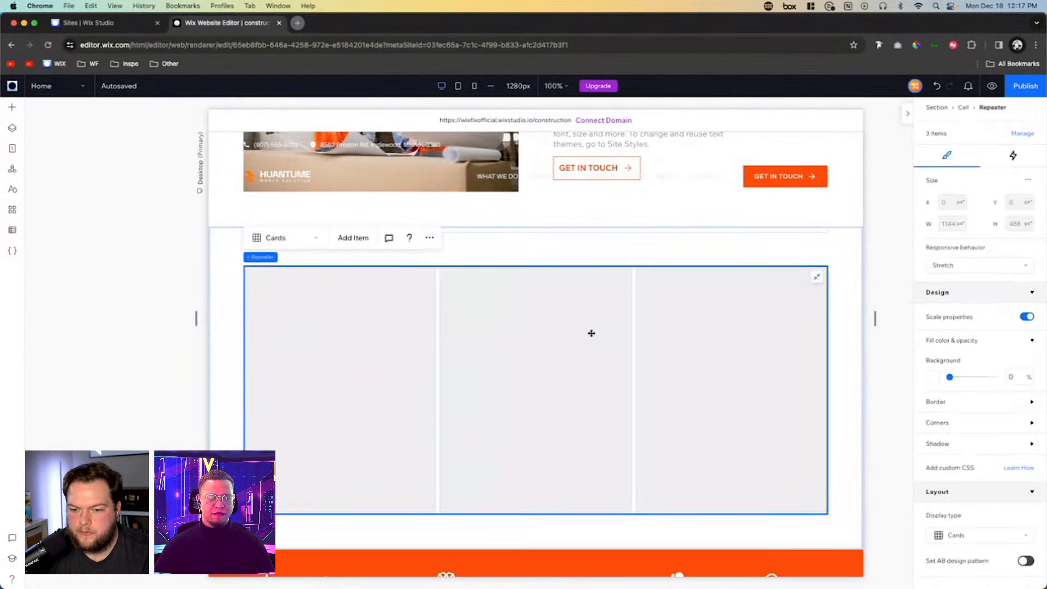
{"action": "left_click", "coordinate": [351, 237]}
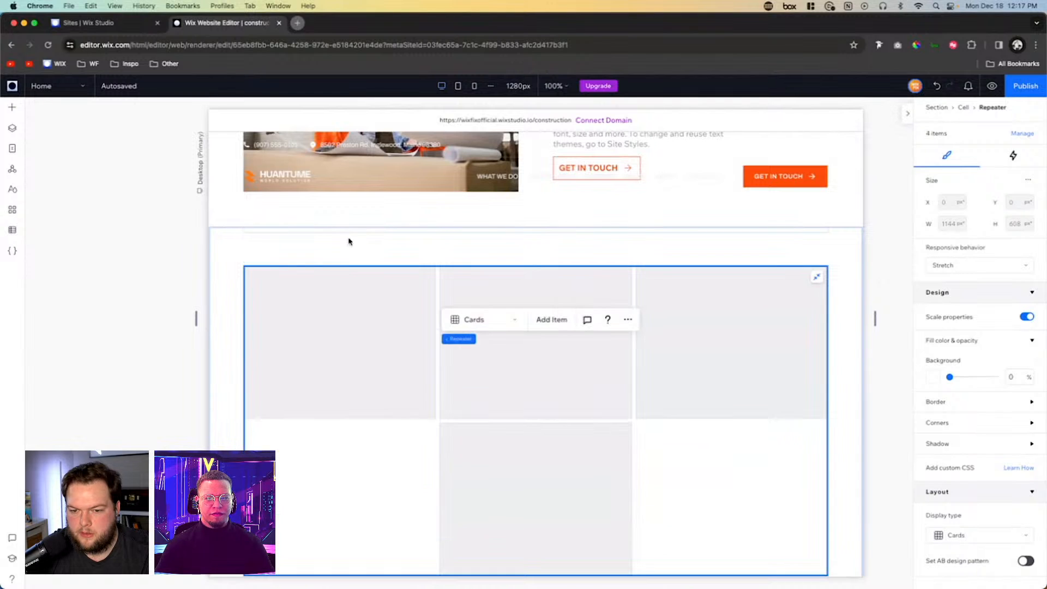
- Set the repeater to 4 items per row with a horizontal gap of 42
{"action": "scroll", "coordinate": [770, 361], "scroll_direction": "down", "scroll_amount": 2}
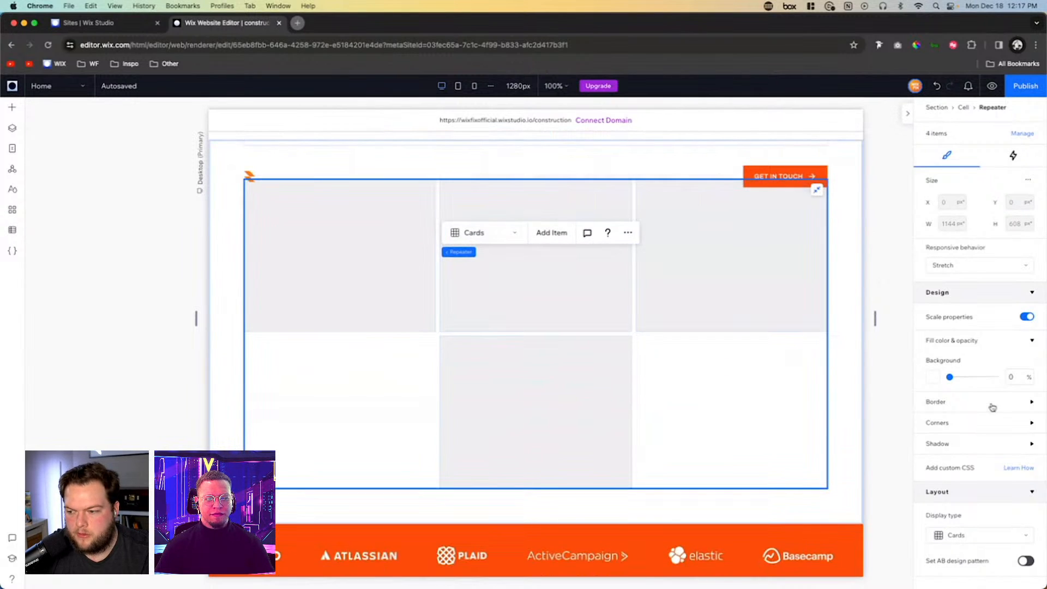
{"action": "scroll", "coordinate": [988, 403], "scroll_direction": "down", "scroll_amount": 6}
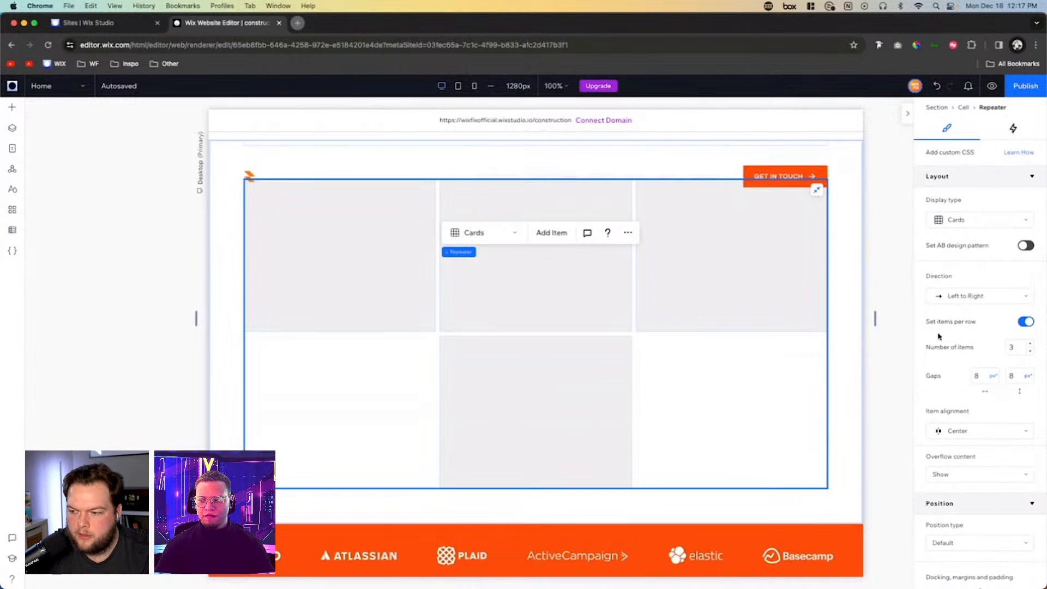
{"action": "left_click", "coordinate": [1018, 350]}
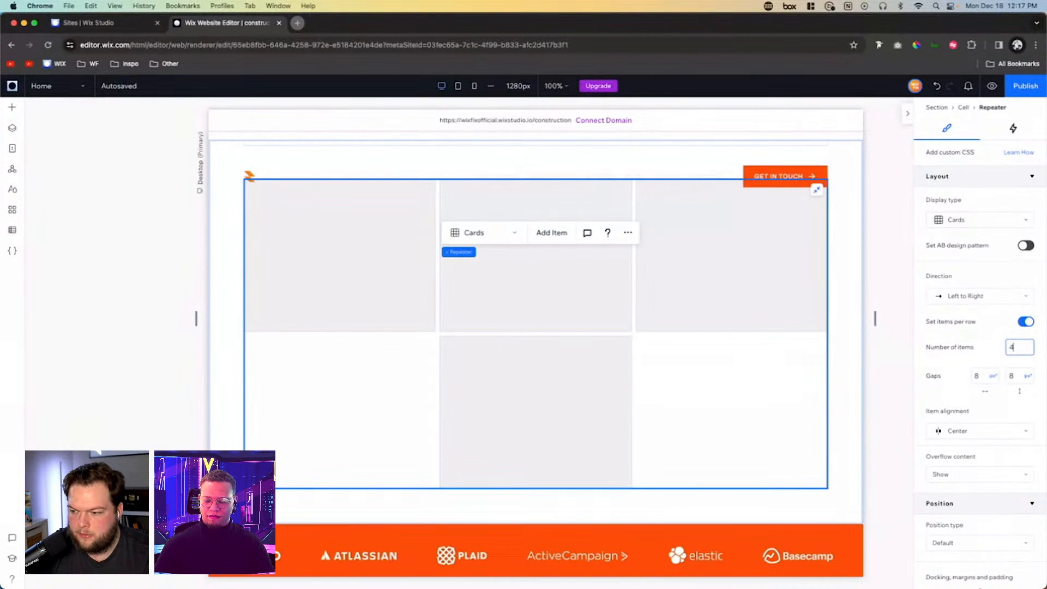
{"action": "key", "text": "Return"}
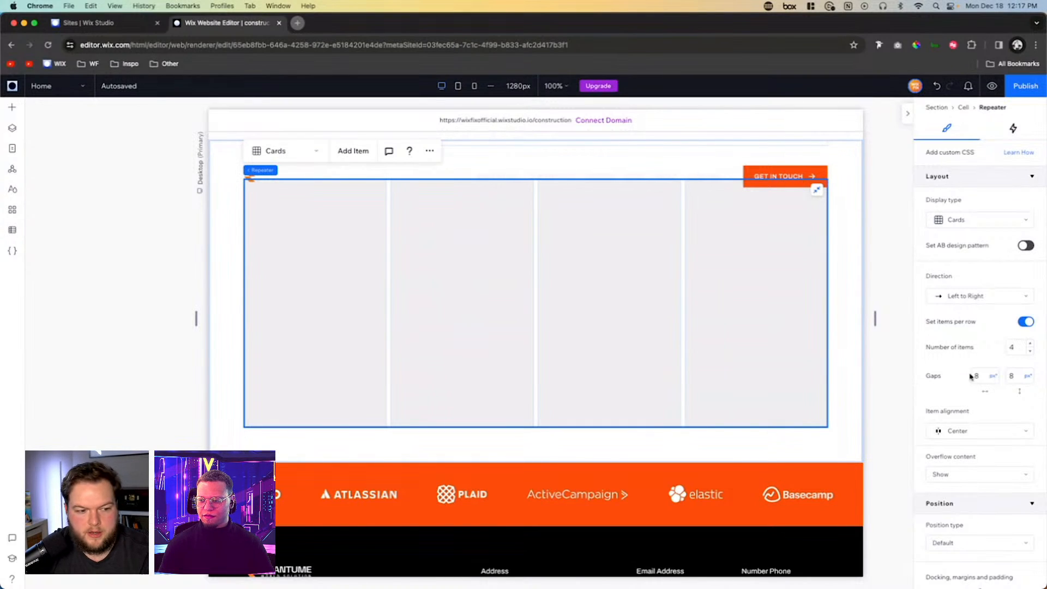
{"action": "left_click", "coordinate": [982, 377]}
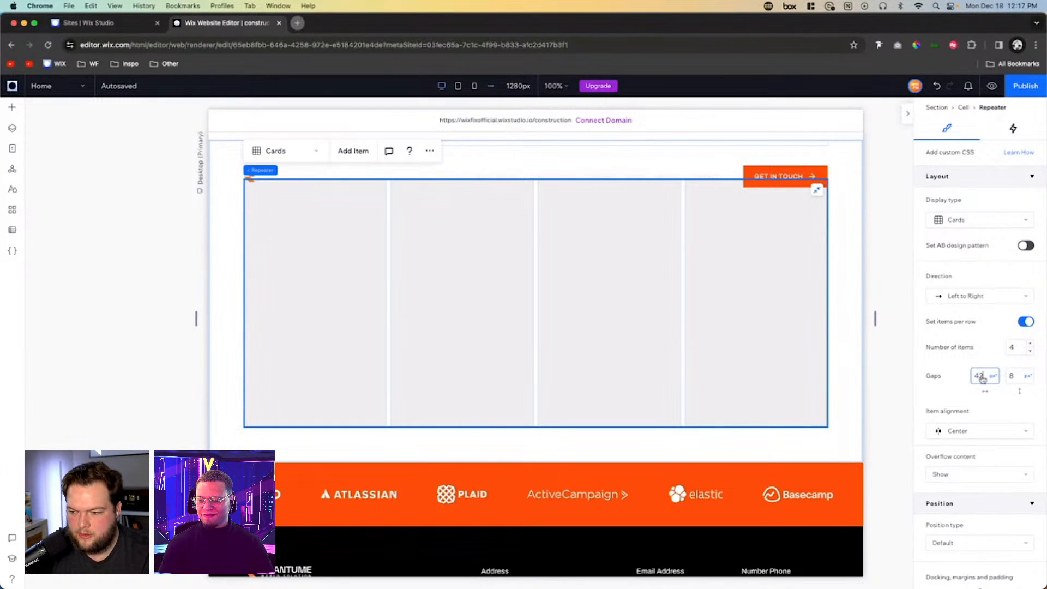
{"action": "type", "text": "42"}
{"action": "left_click", "coordinate": [993, 377]}
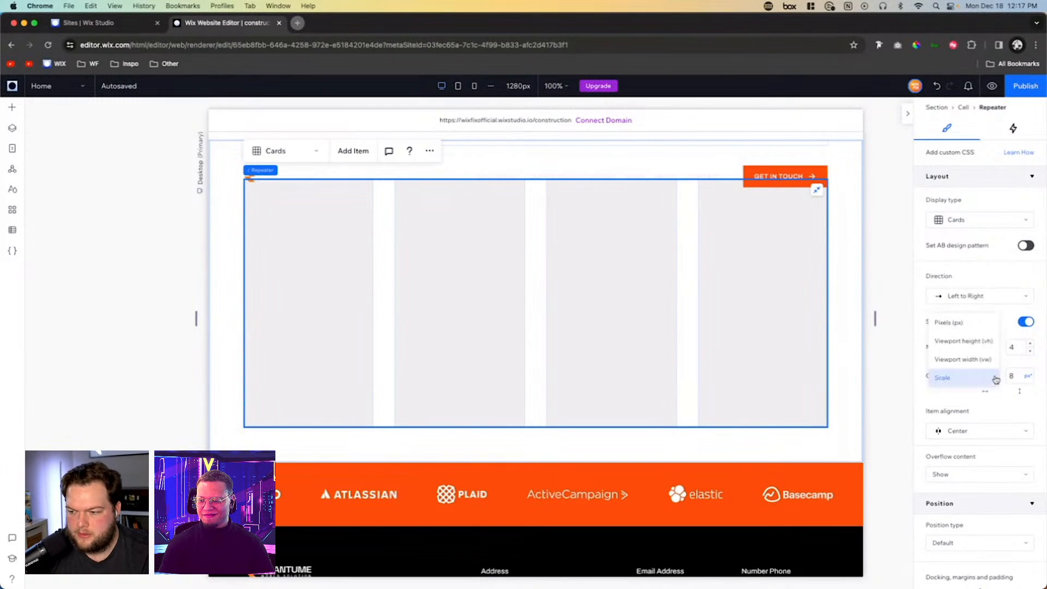
{"action": "left_click", "coordinate": [963, 402]}
- Set the repeater items' background fill opacity to 0%
{"action": "left_click", "coordinate": [319, 258]}
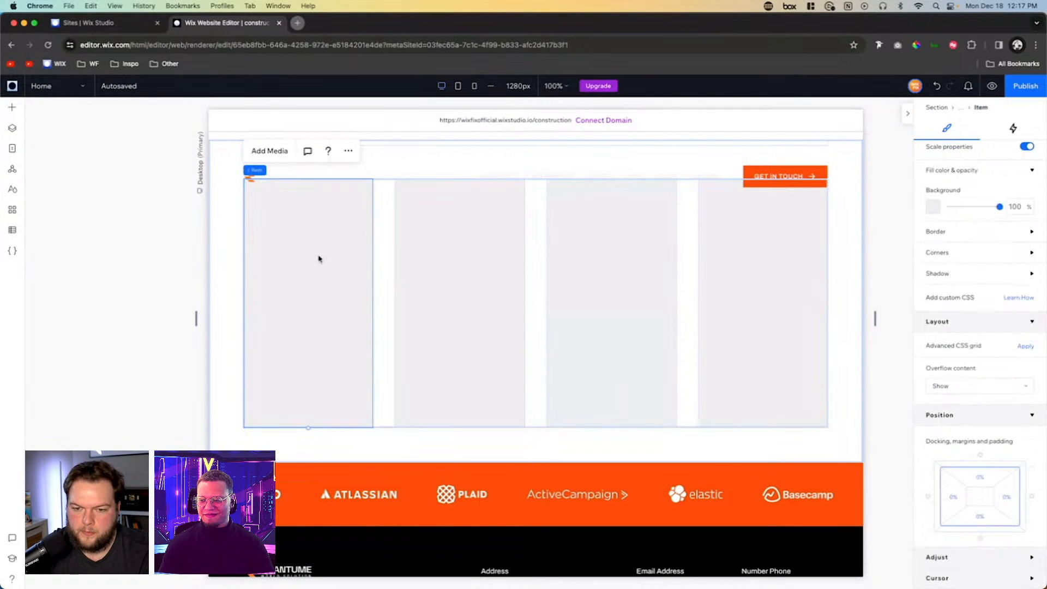
{"action": "scroll", "coordinate": [943, 208], "scroll_direction": "up", "scroll_amount": 3}
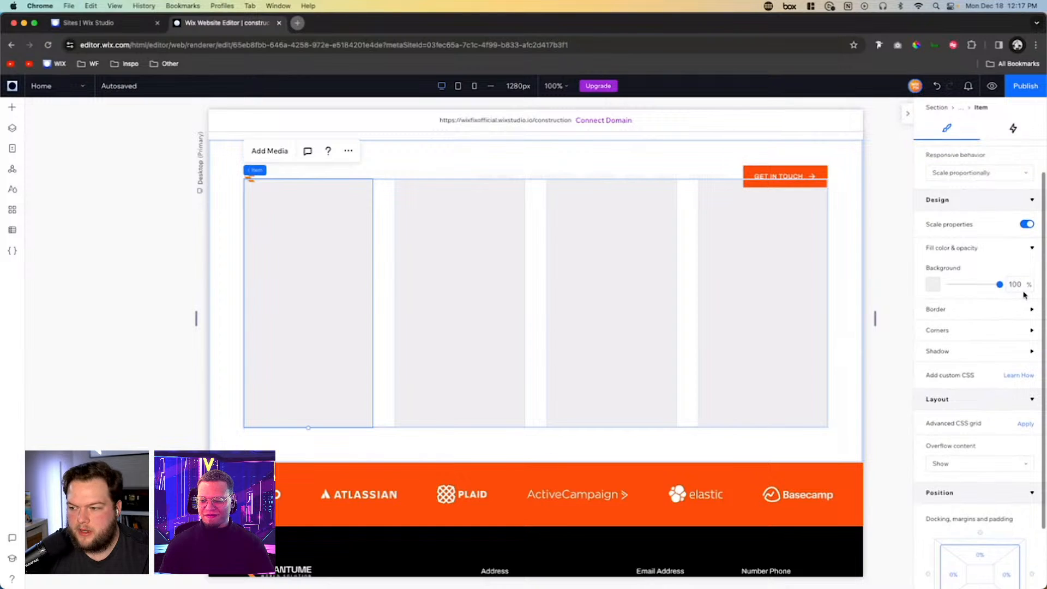
{"action": "left_click", "coordinate": [1018, 284]}
{"action": "type", "text": "0"}
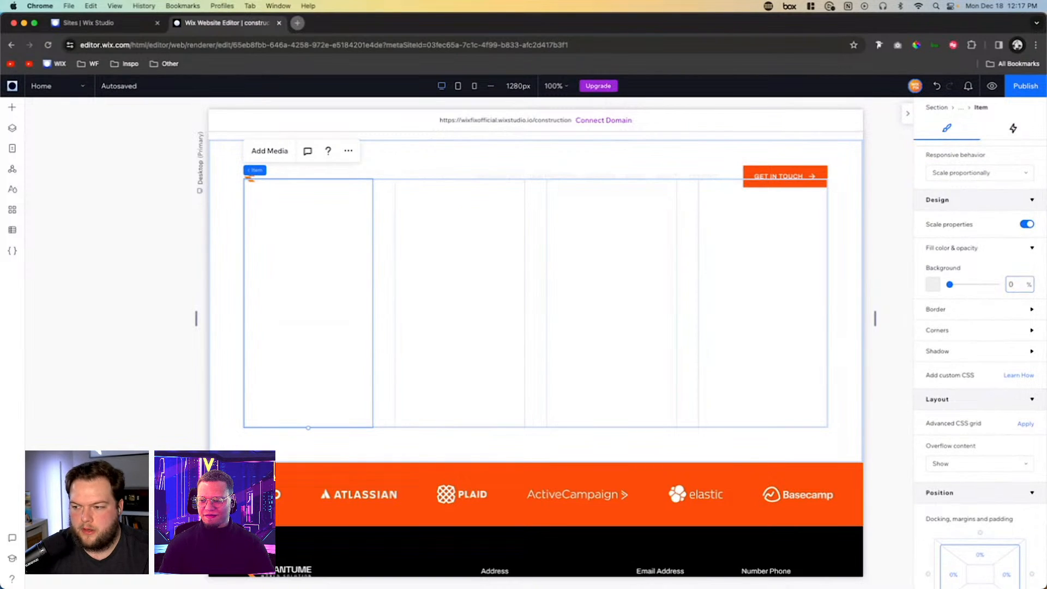
- Add a Heading 5 text element to the second repeater item
{"action": "scroll", "coordinate": [320, 244], "scroll_direction": "up", "scroll_amount": 2}
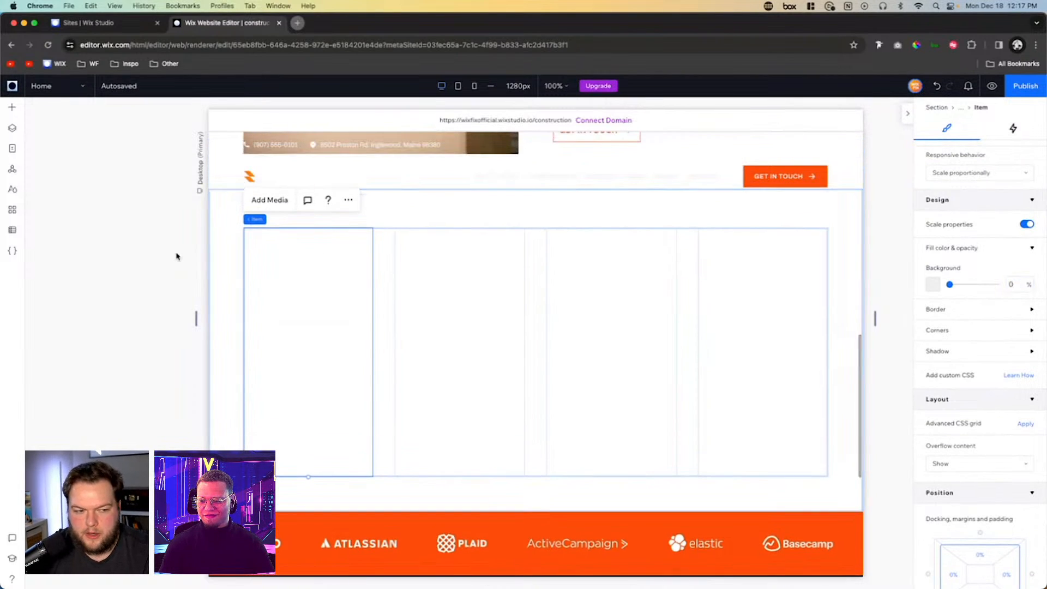
{"action": "left_click", "coordinate": [13, 109]}
{"action": "left_click", "coordinate": [45, 199]}
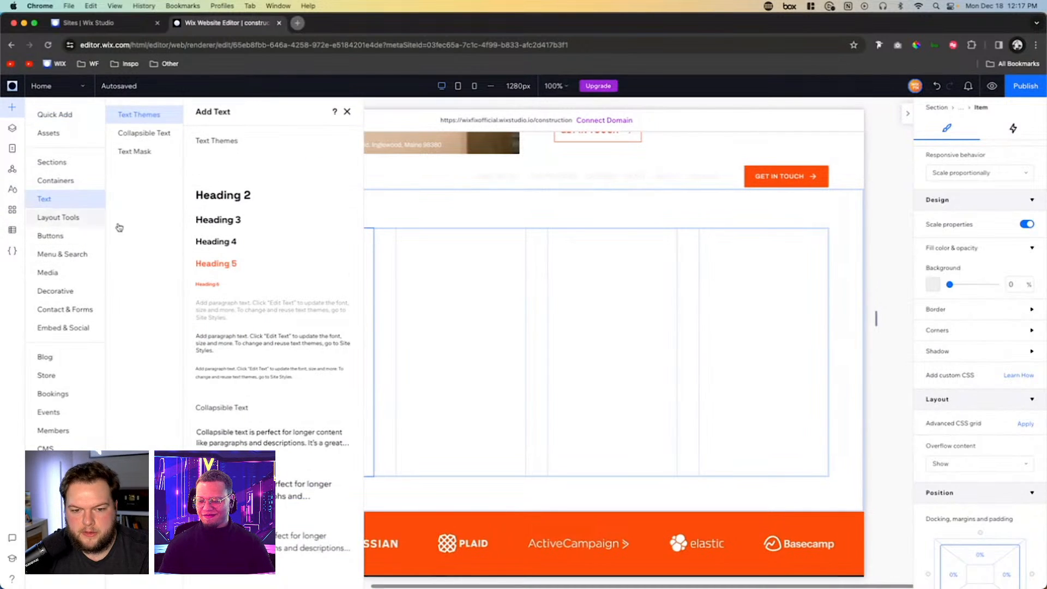
{"action": "left_click_drag", "start_coordinate": [215, 264], "coordinate": [492, 281]}
{"action": "left_click", "coordinate": [407, 290]}
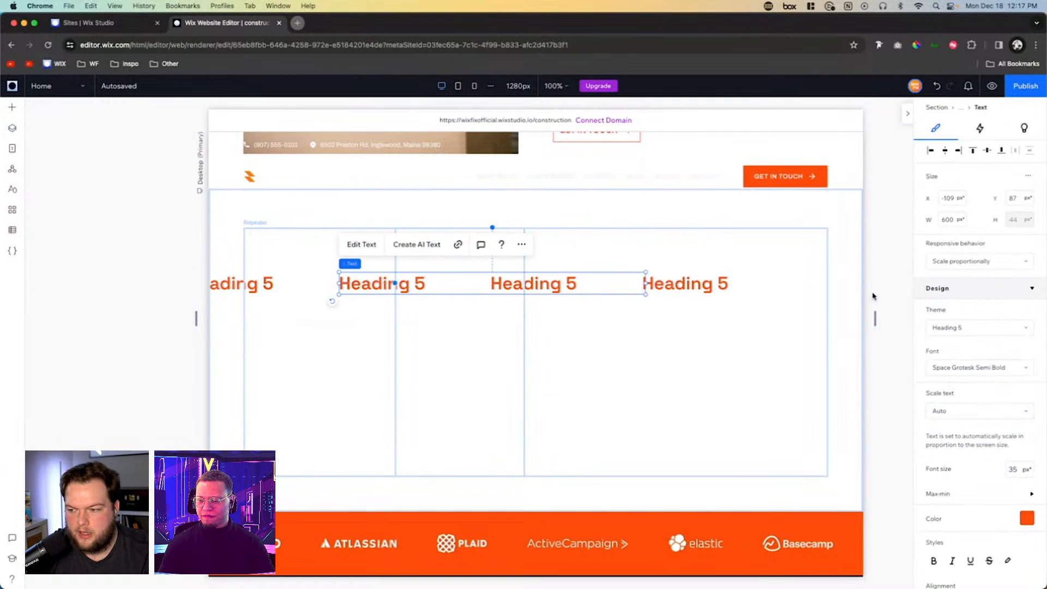
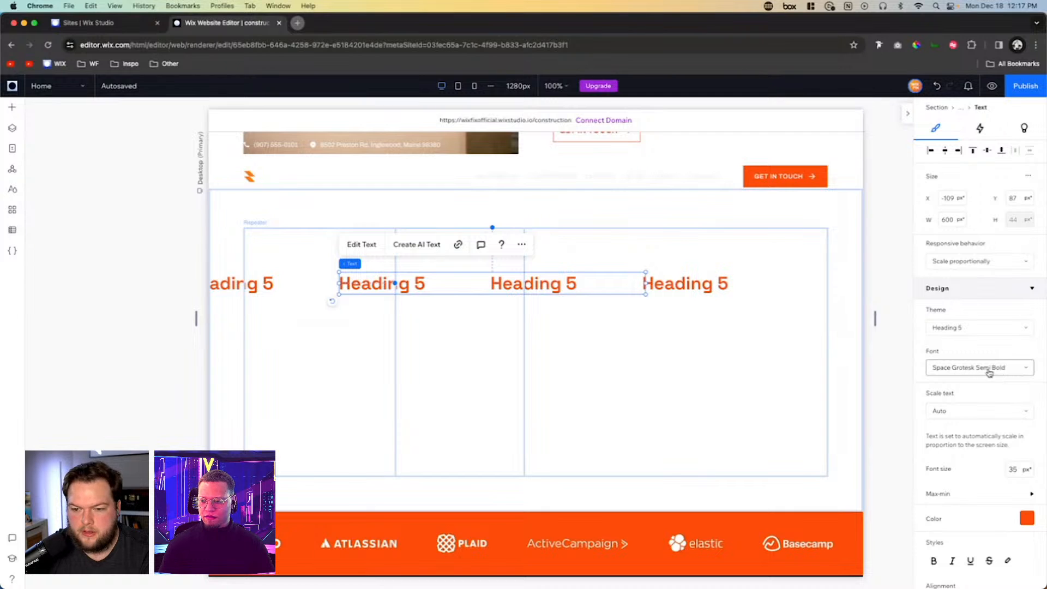
- Narrow the Heading 5 text to fit the second repeater item, align it to the item's upper-left corner, and set its width to 100%
{"action": "left_click_drag", "start_coordinate": [645, 283], "coordinate": [482, 253]}
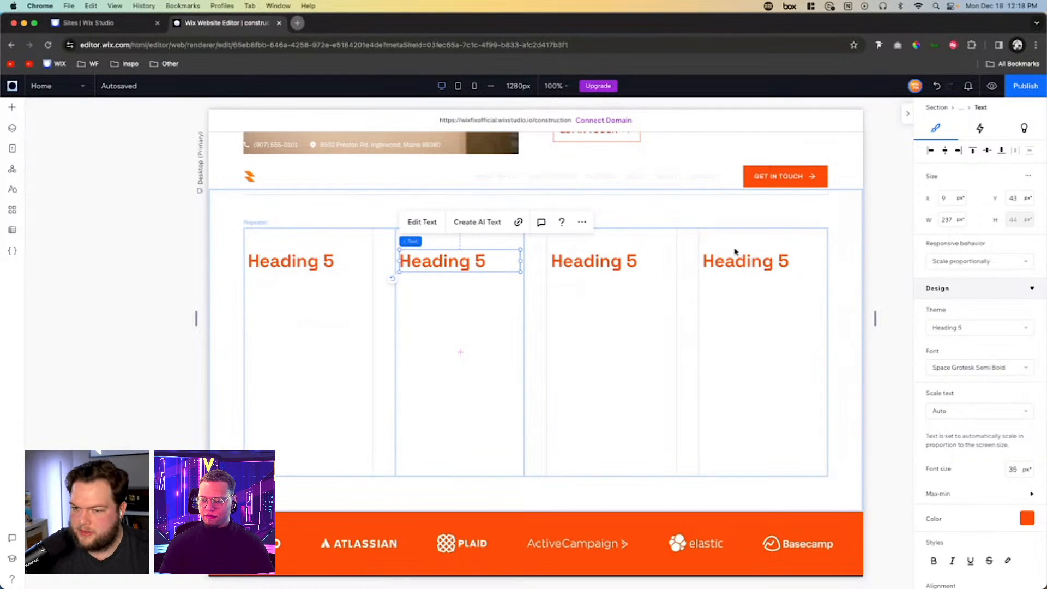
{"action": "left_click", "coordinate": [958, 154]}
{"action": "left_click", "coordinate": [974, 153]}
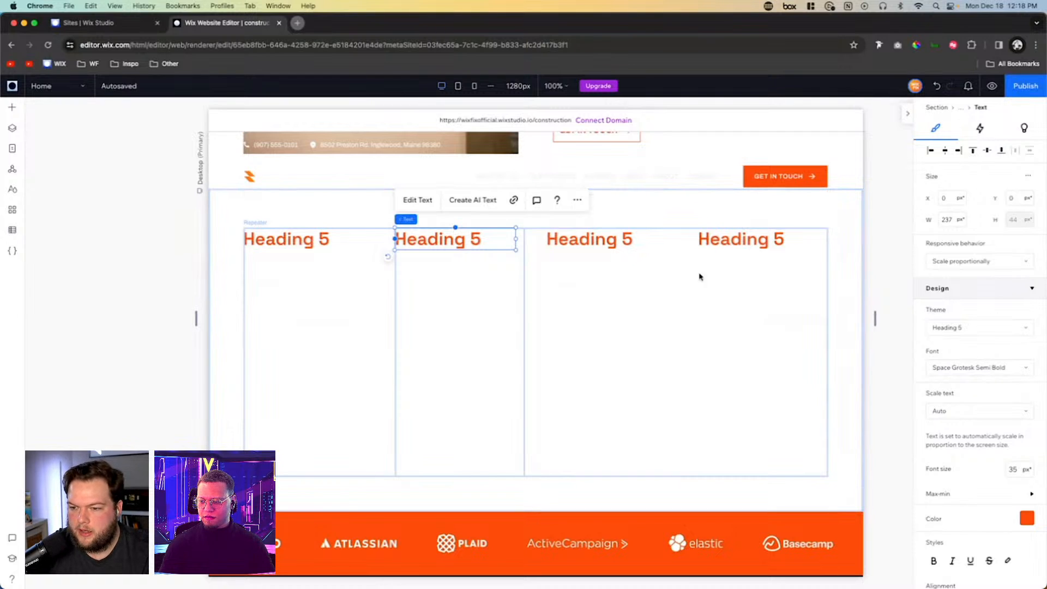
{"action": "left_click", "coordinate": [948, 219]}
{"action": "type", "text": "100"}
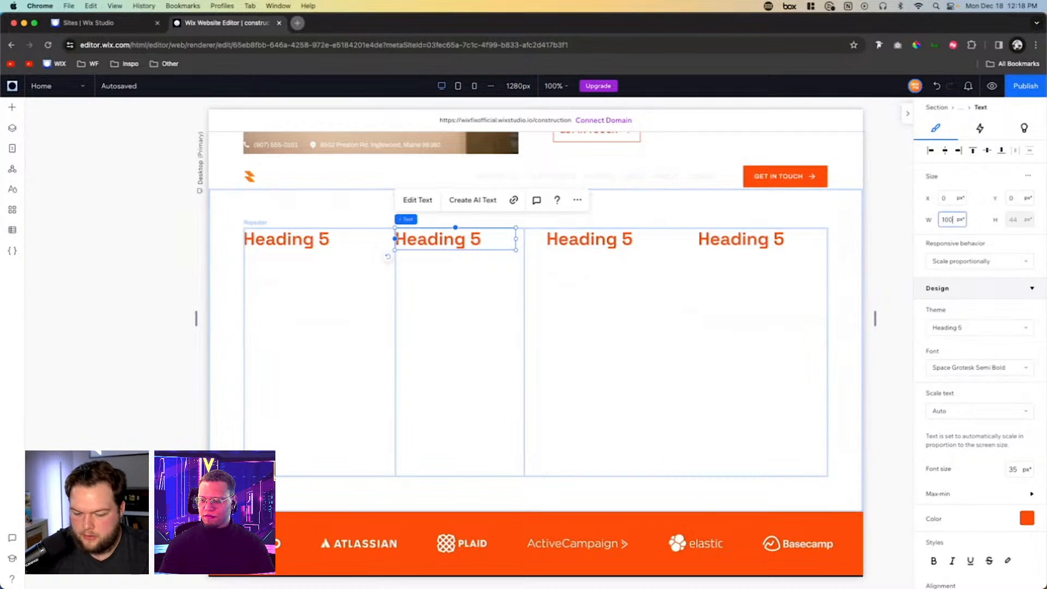
{"action": "type", "text": "%"}
{"action": "key", "text": "Return"}
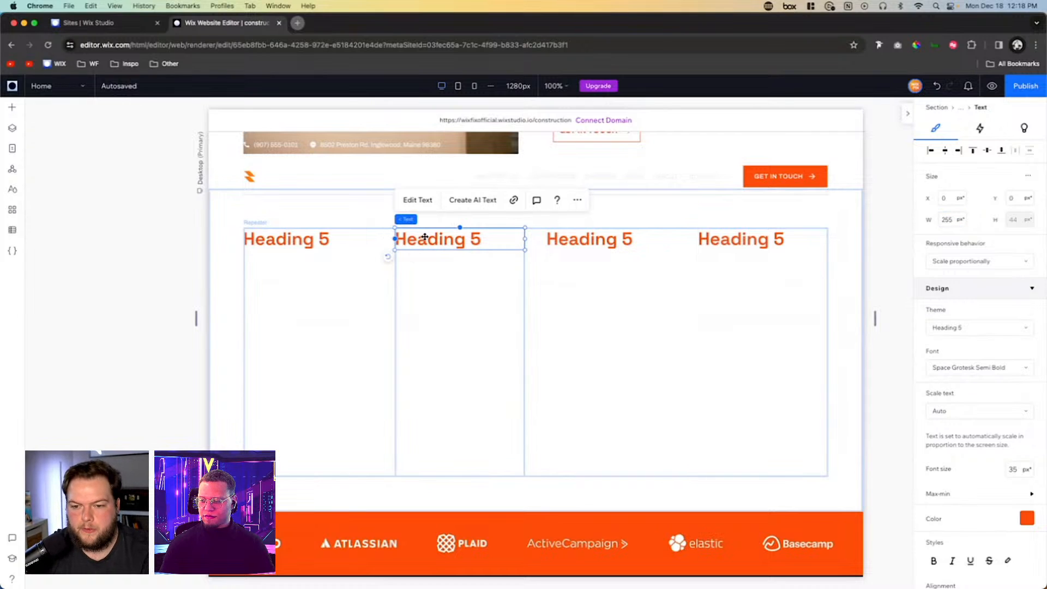
- Change the second repeater item's heading to "4.600+" and the first item's heading to "1.300+"
{"action": "double_click", "coordinate": [424, 238]}
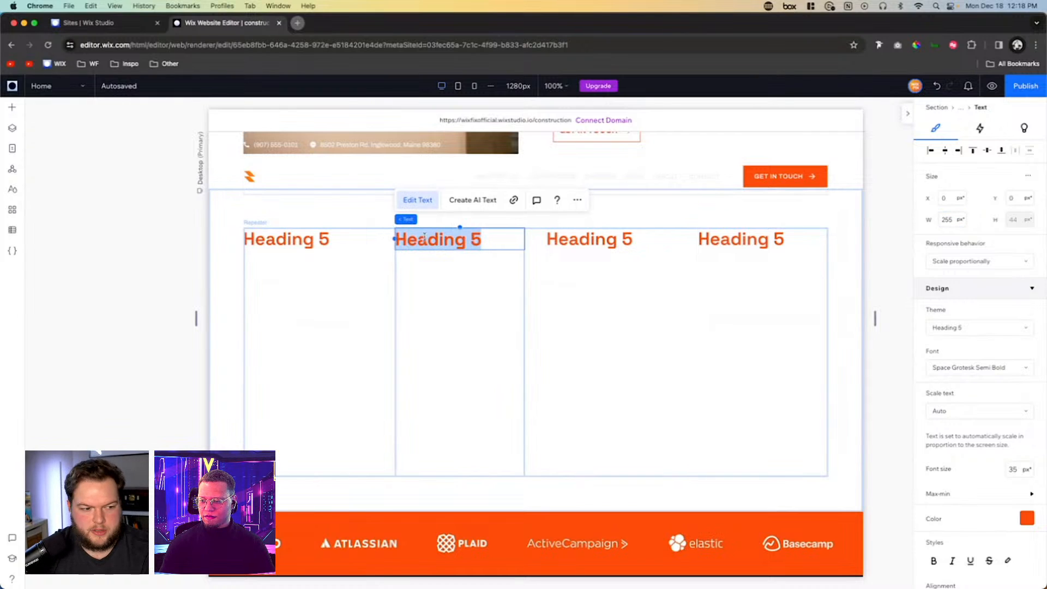
{"action": "type", "text": "4.6"}
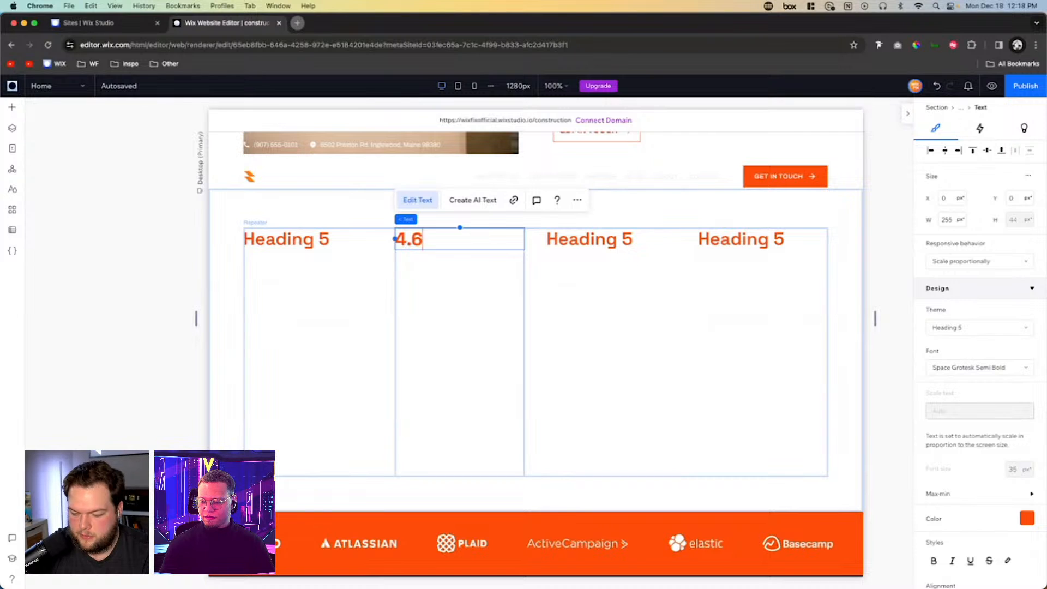
{"action": "type", "text": "00+"}
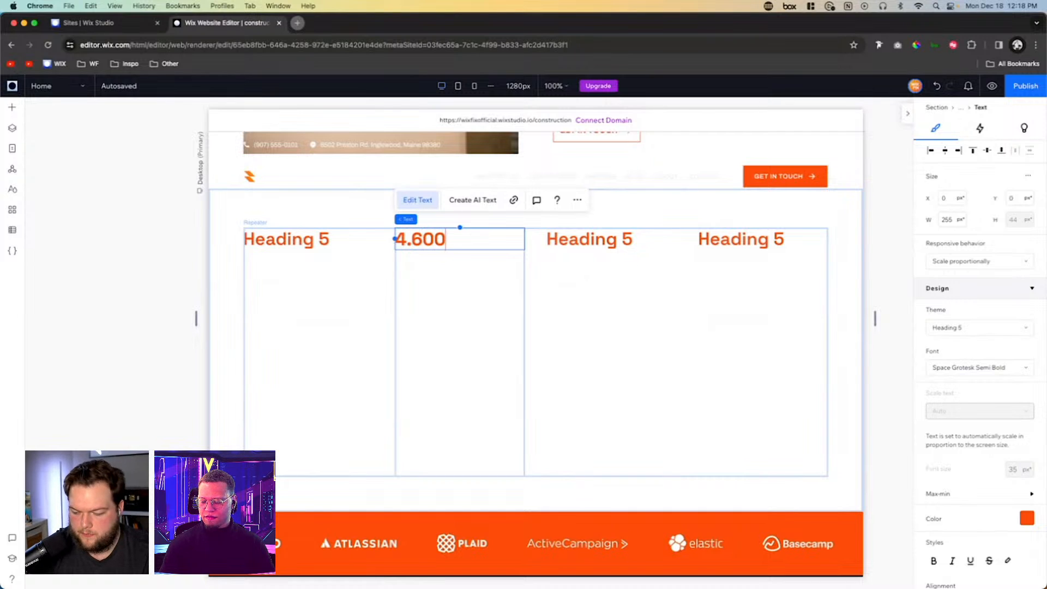
{"action": "double_click", "coordinate": [304, 245]}
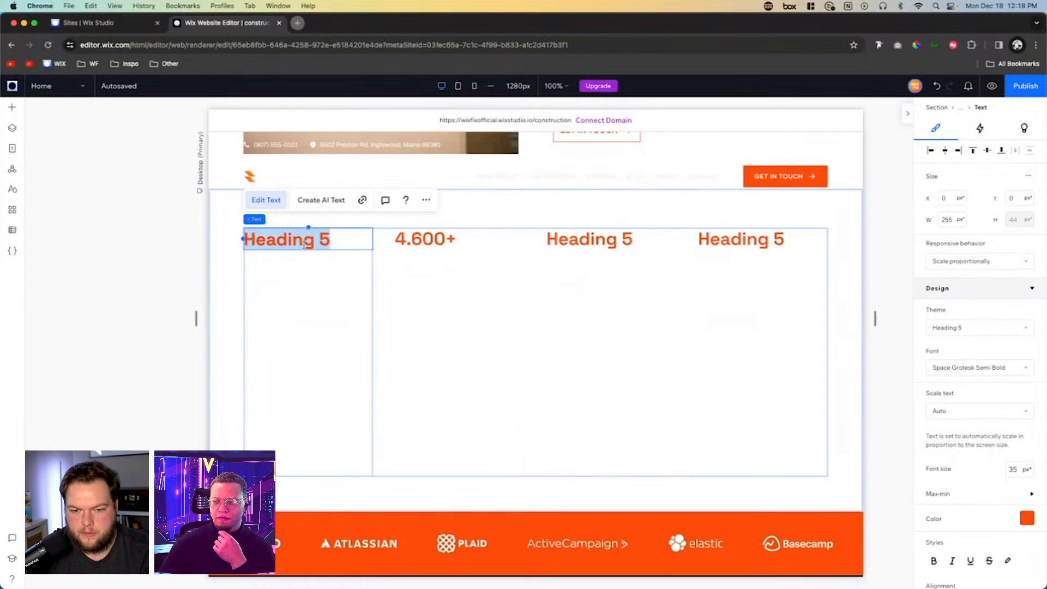
{"action": "type", "text": "1.300+"}
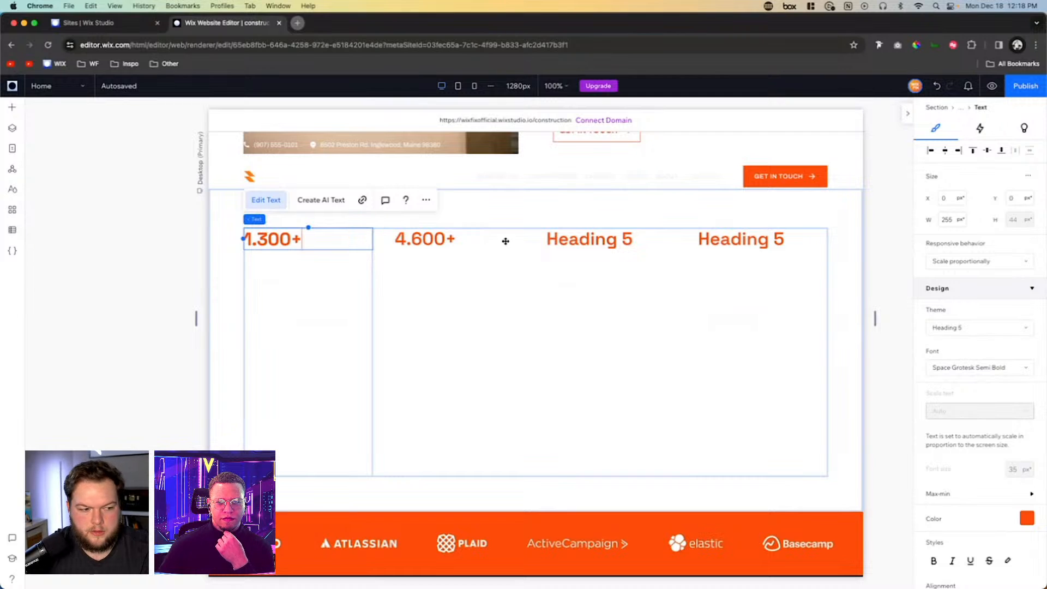
- Change the third repeater item's heading to "25+" and the fourth item's heading to "320+"
{"action": "double_click", "coordinate": [572, 234]}
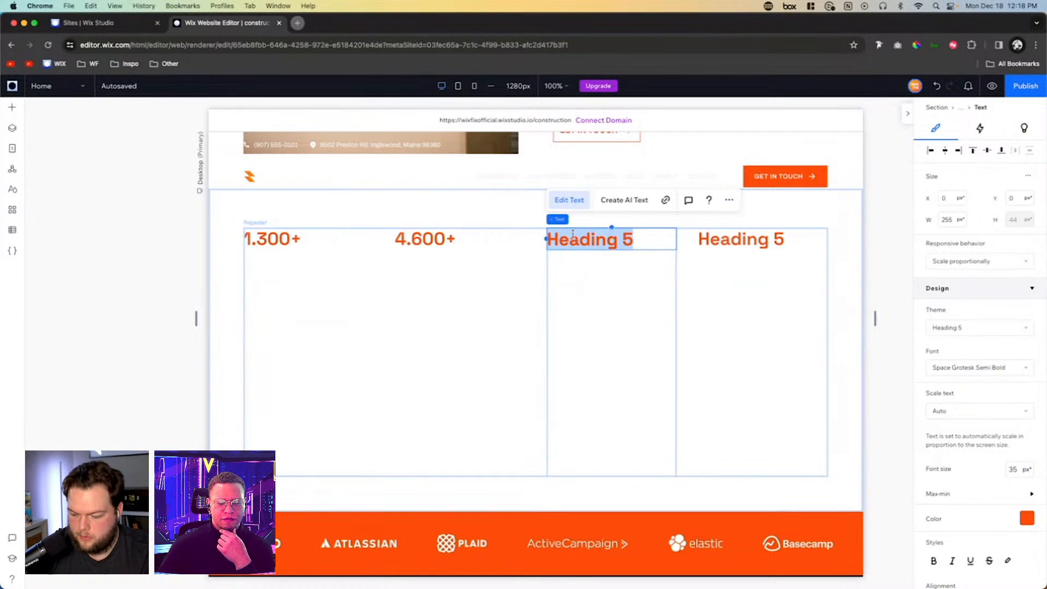
{"action": "type", "text": "25+"}
{"action": "double_click", "coordinate": [766, 241]}
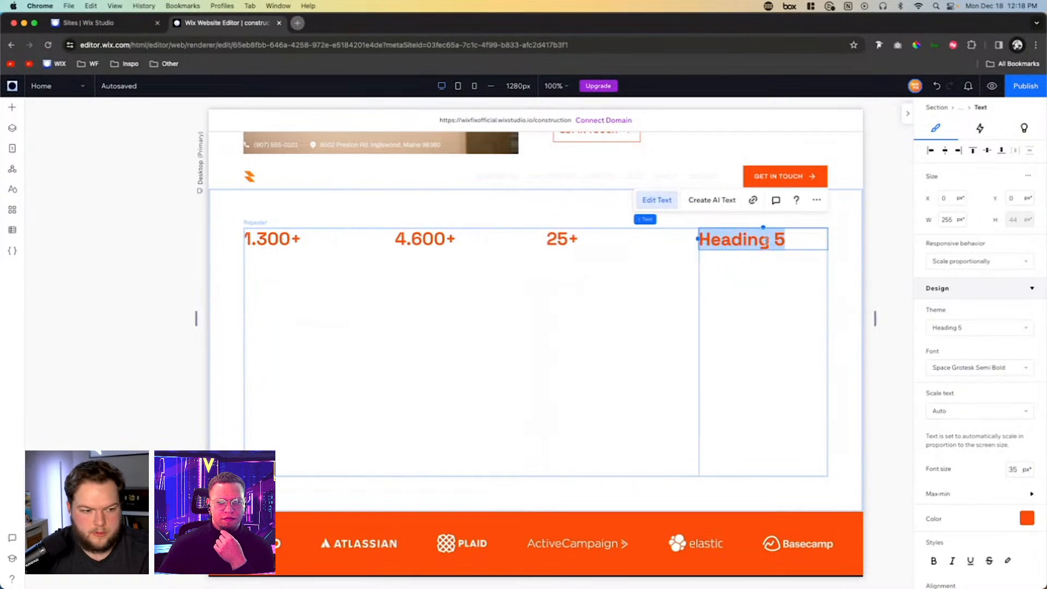
{"action": "type", "text": "320+"}
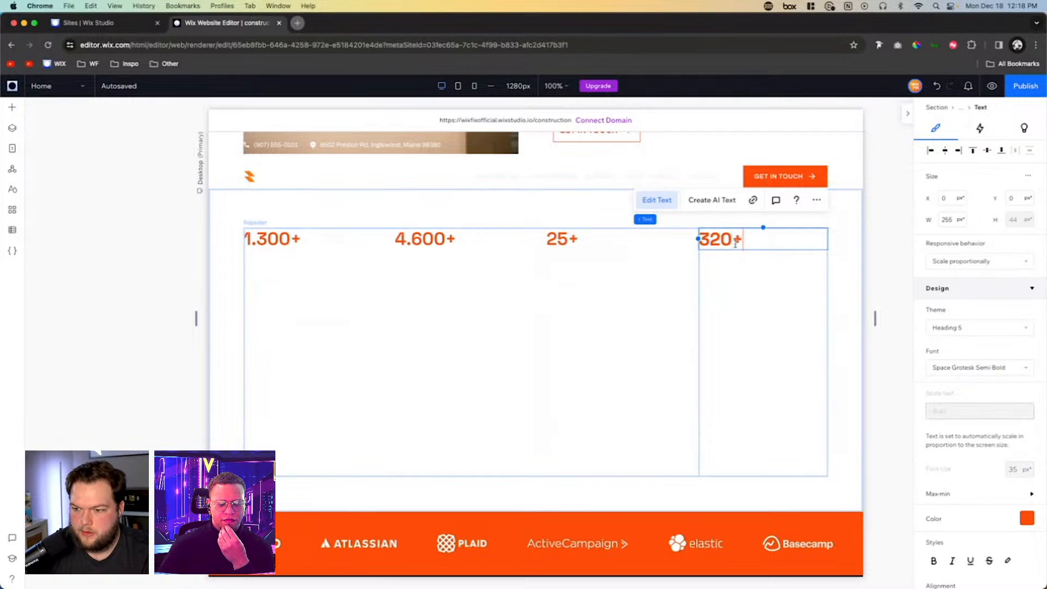
- Add a Heading 6 text element below the number in the second repeater item and color it black (#000000)
{"action": "left_click", "coordinate": [646, 304]}
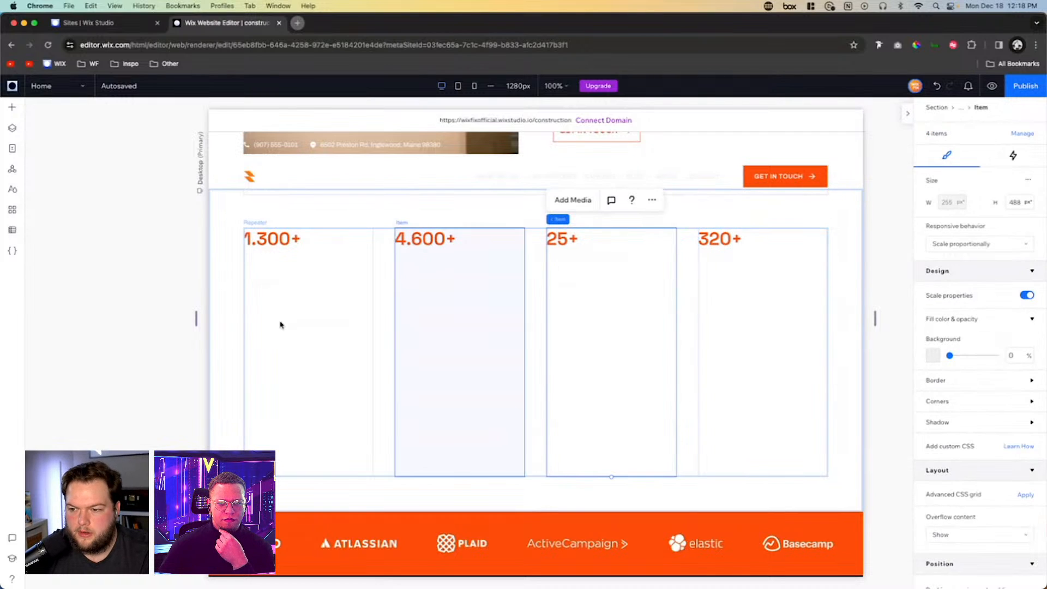
{"action": "left_click", "coordinate": [13, 109]}
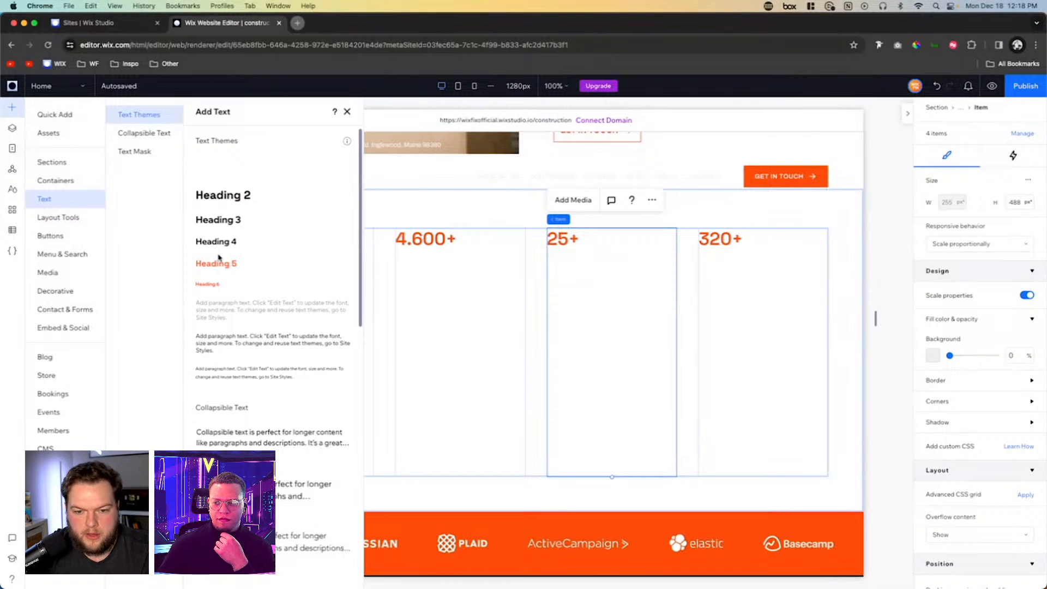
{"action": "left_click_drag", "start_coordinate": [207, 286], "coordinate": [478, 273]}
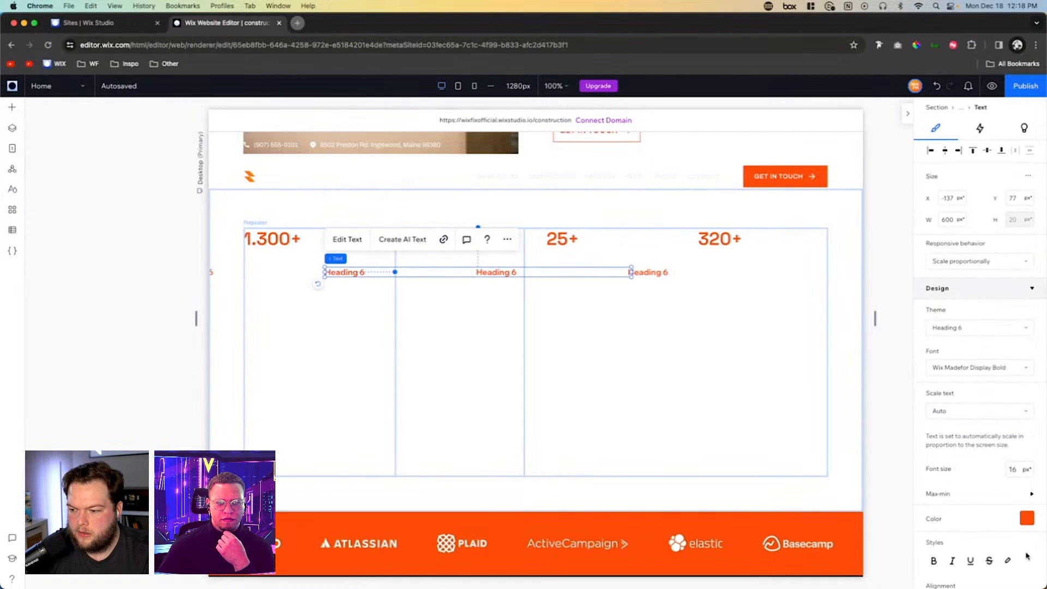
{"action": "left_click", "coordinate": [1027, 518]}
{"action": "left_click", "coordinate": [1025, 431]}
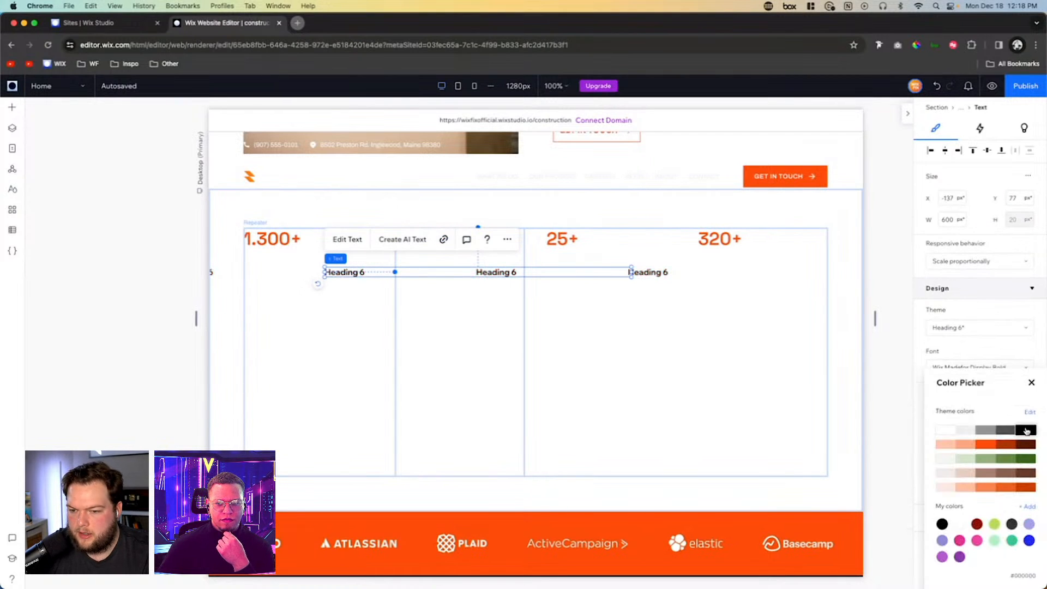
- Align the Heading 6 text to the item's left edge, fit it to 255 px wide, and place it under the number at about Y 51
{"action": "left_click", "coordinate": [930, 151]}
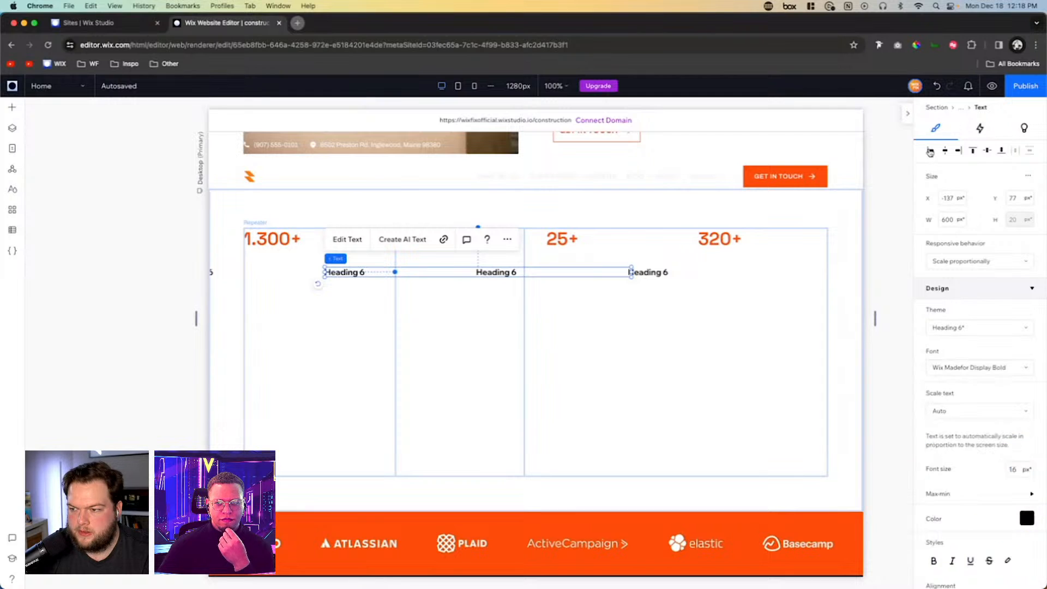
{"action": "left_click", "coordinate": [930, 151]}
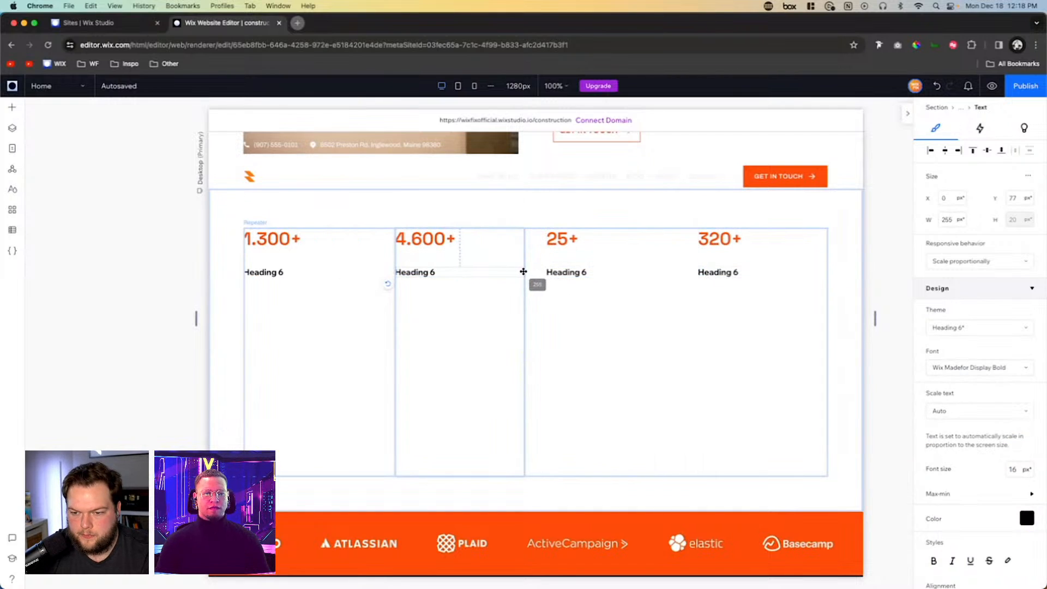
{"action": "left_click", "coordinate": [399, 269]}
{"action": "left_click_drag", "start_coordinate": [410, 273], "coordinate": [412, 258]}
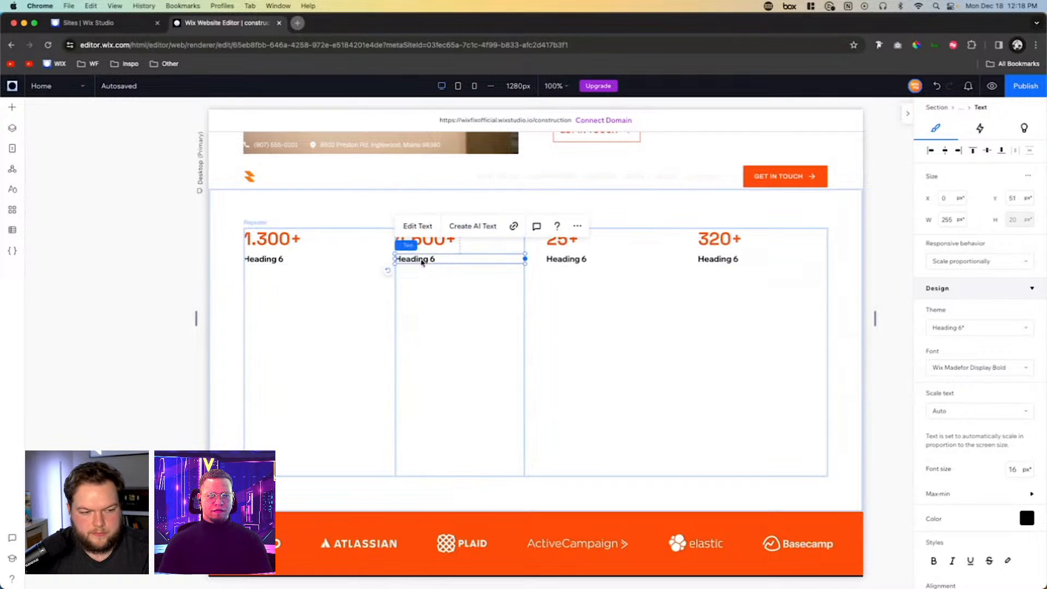
- Change the label under 4.600+ to "HAPPY CUSTOMERS" and the label under 1.300+ to "PROJECTS COMPLETED"
{"action": "double_click", "coordinate": [427, 260]}
{"action": "type", "text": "HAPPY"}
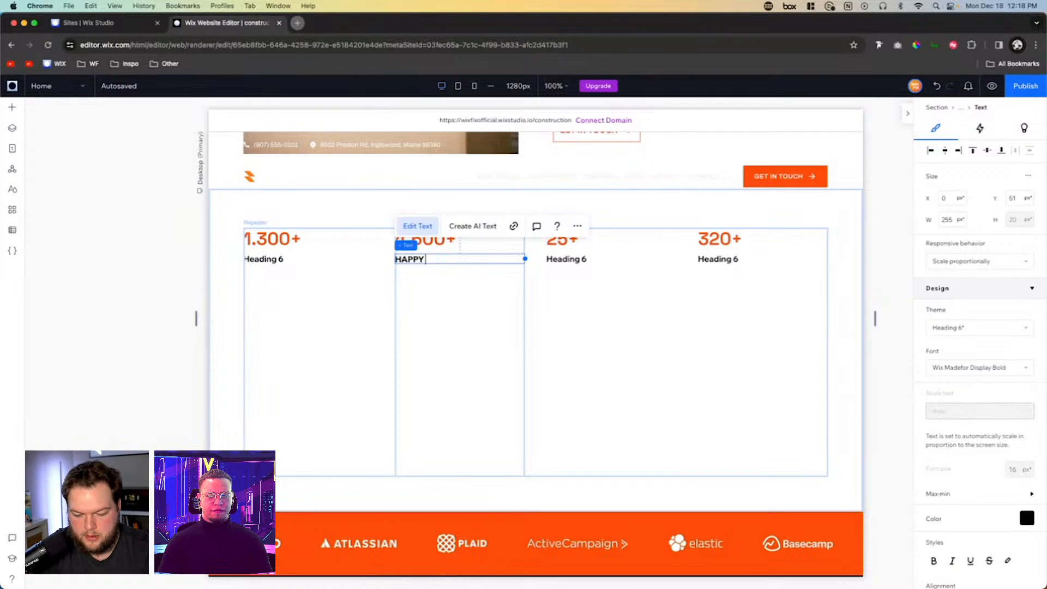
{"action": "type", "text": " CUSTOI"}
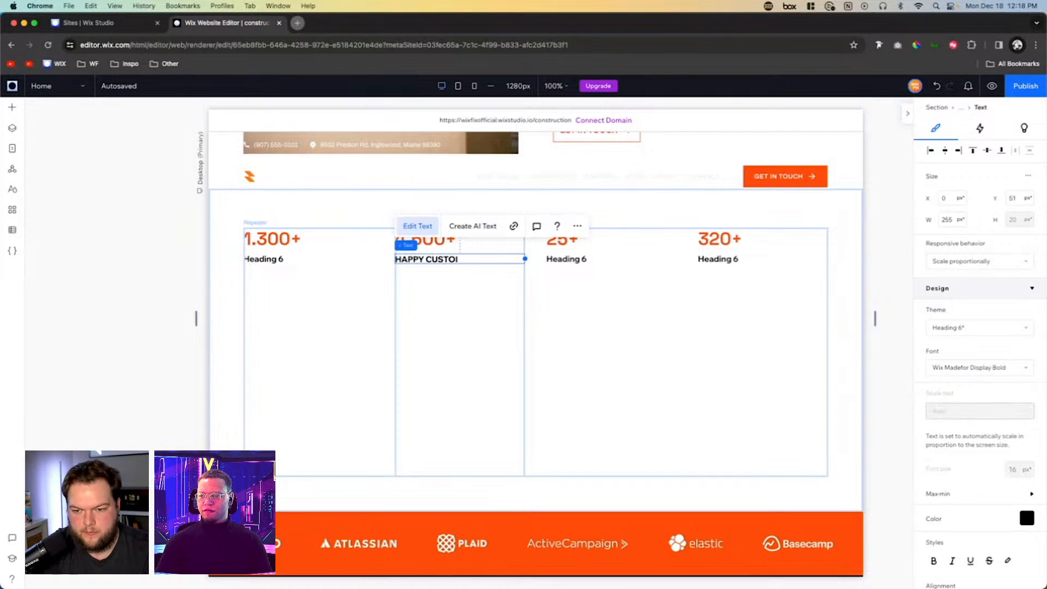
{"action": "type", "text": "MMERS"}
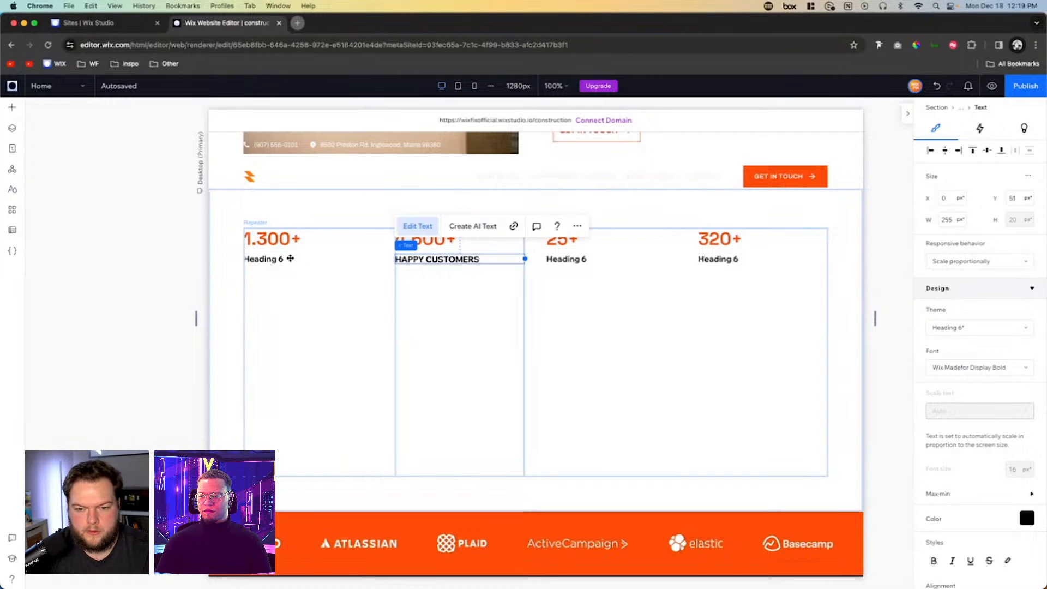
{"action": "double_click", "coordinate": [289, 258]}
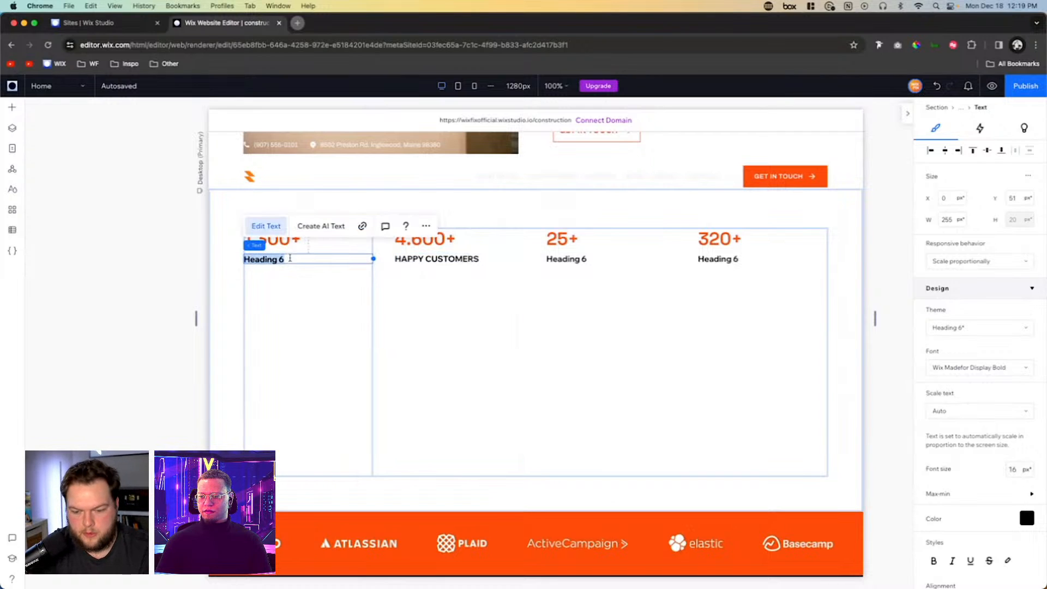
{"action": "type", "text": "PROJECTS"}
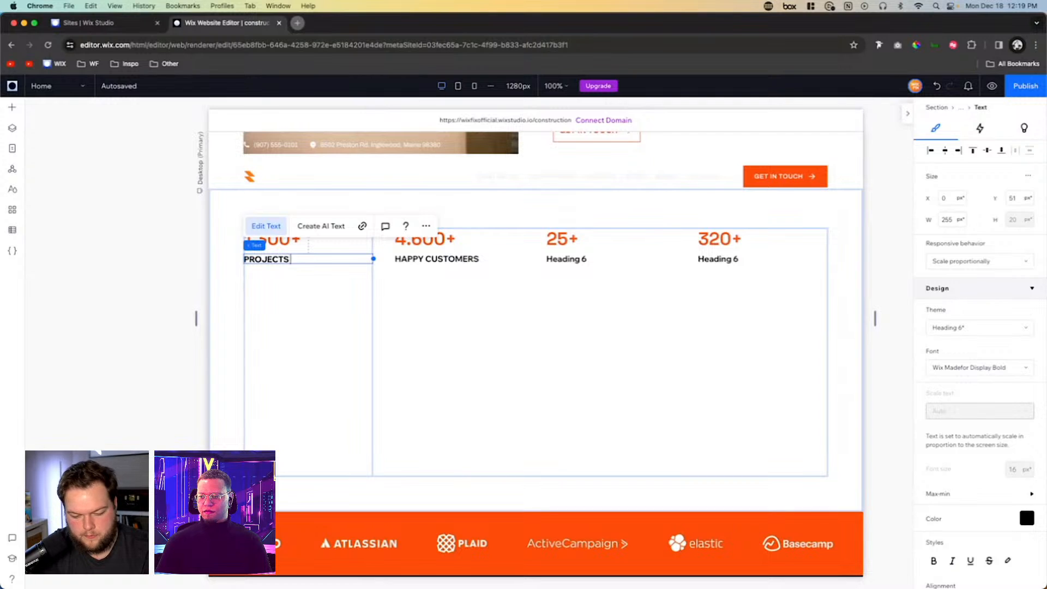
{"action": "type", "text": " COMPLETED"}
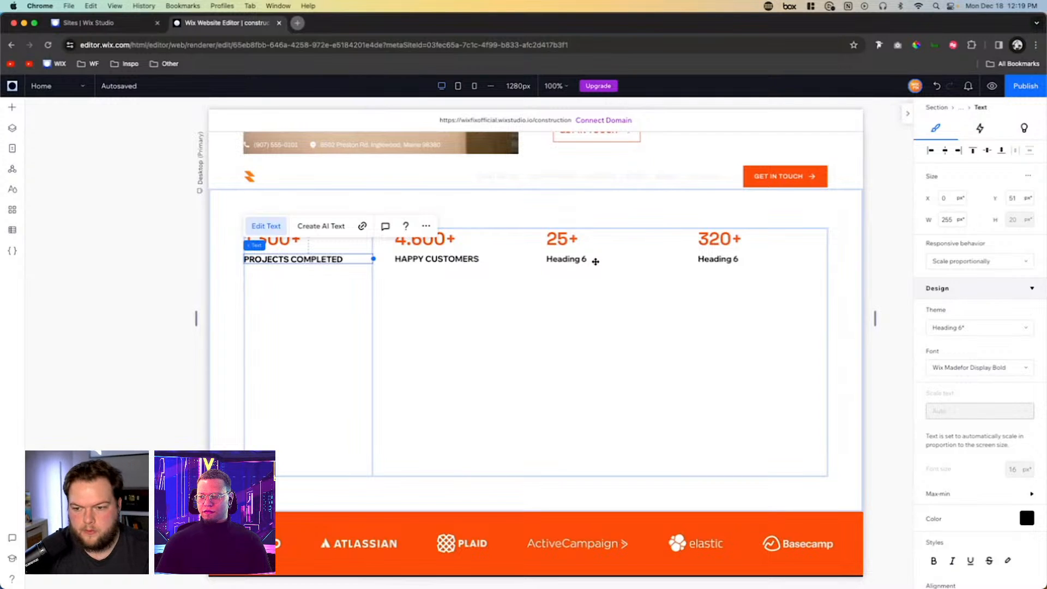
- Change the label under 25+ to "YEARS OF EXPERIENCE" and the label under 320+ to "ACHEIVEMENTS"
{"action": "double_click", "coordinate": [595, 261]}
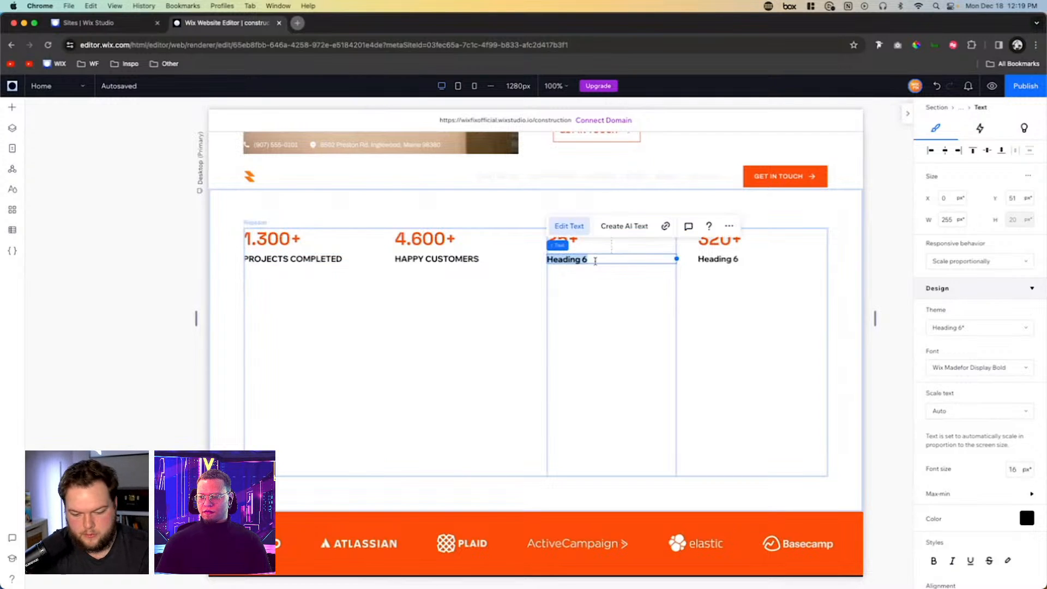
{"action": "type", "text": "YEARS"}
{"action": "key", "text": "BackSpace"}
{"action": "key", "text": "BackSpace"}
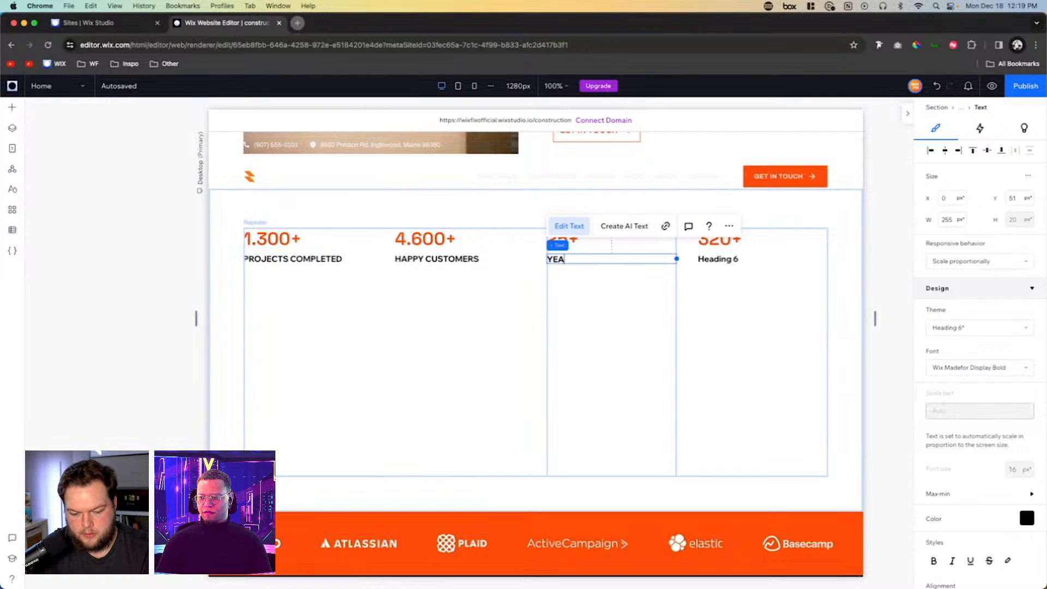
{"action": "type", "text": "RS OF EXPERIEN"}
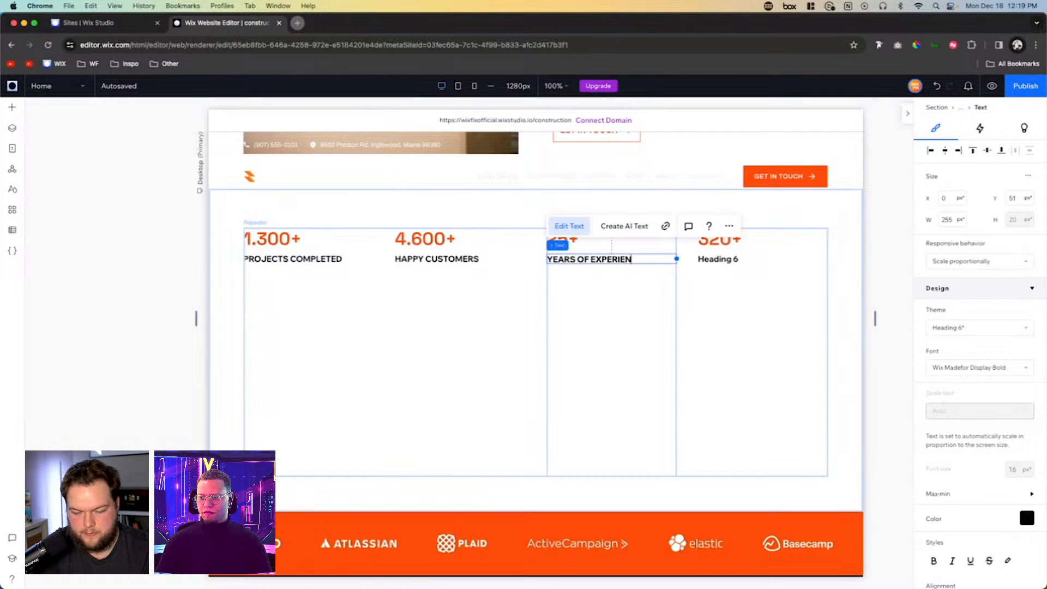
{"action": "type", "text": "CE"}
{"action": "double_click", "coordinate": [760, 259]}
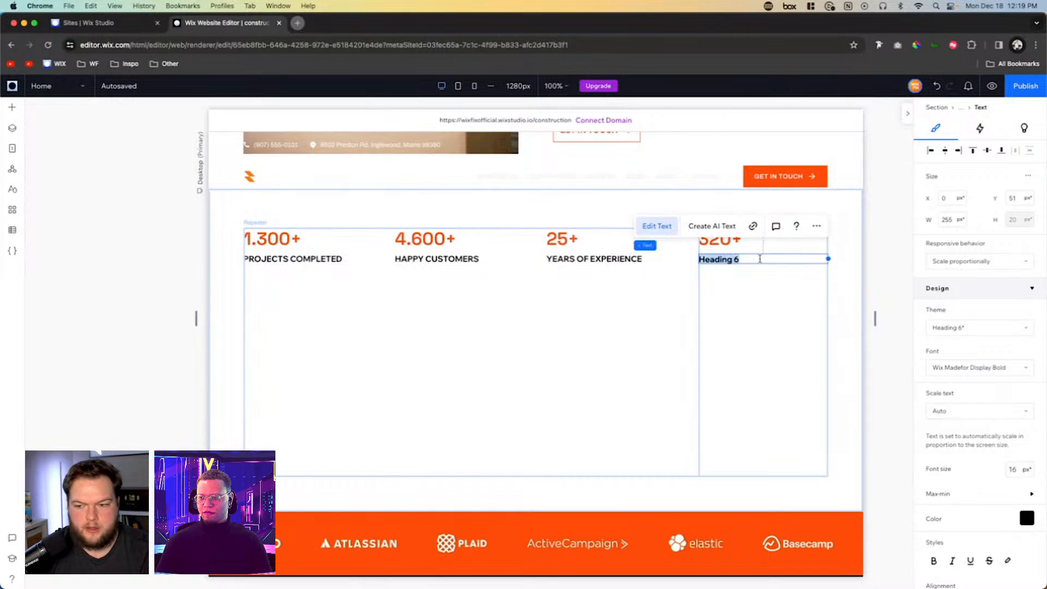
{"action": "type", "text": "ACHEIVEMENTS"}
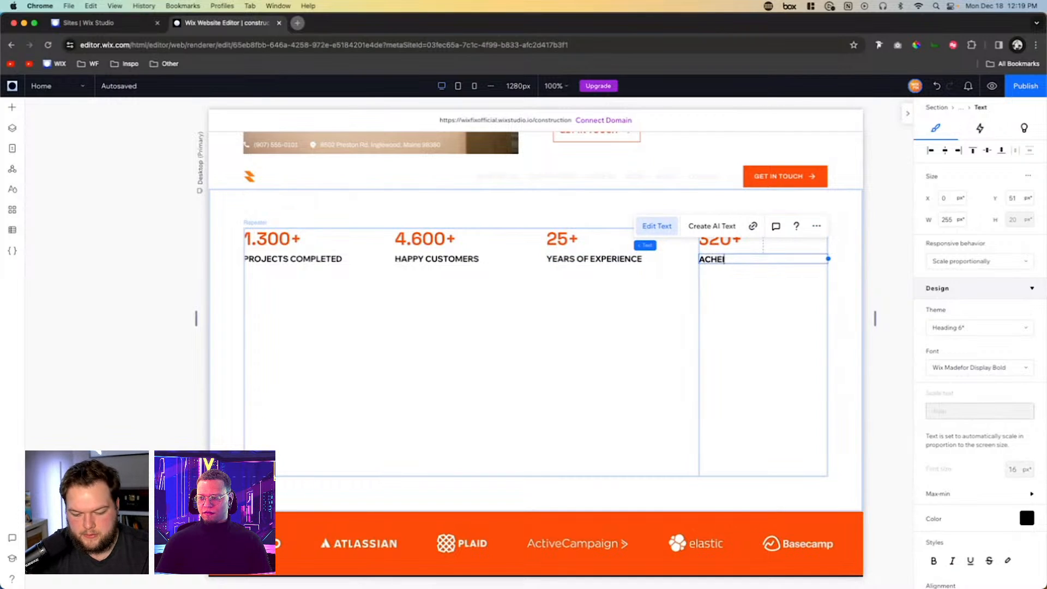
- Add a Paragraph 1 text about 253 px wide below the second item's label at about Y 83, and reduce its font size
{"action": "left_click", "coordinate": [798, 318]}
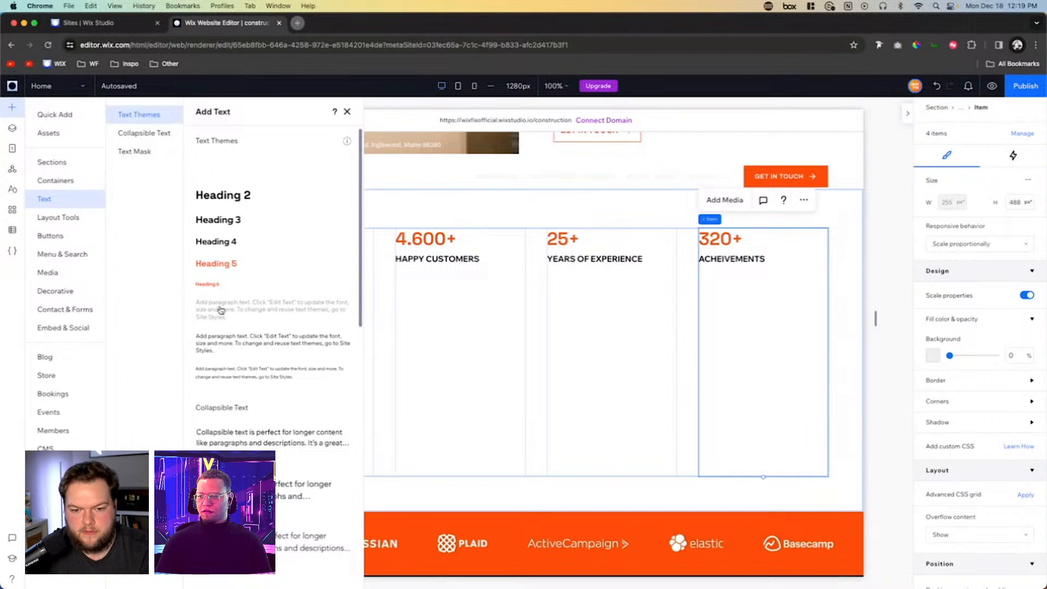
{"action": "left_click_drag", "start_coordinate": [218, 306], "coordinate": [525, 301]}
{"action": "left_click", "coordinate": [533, 307]}
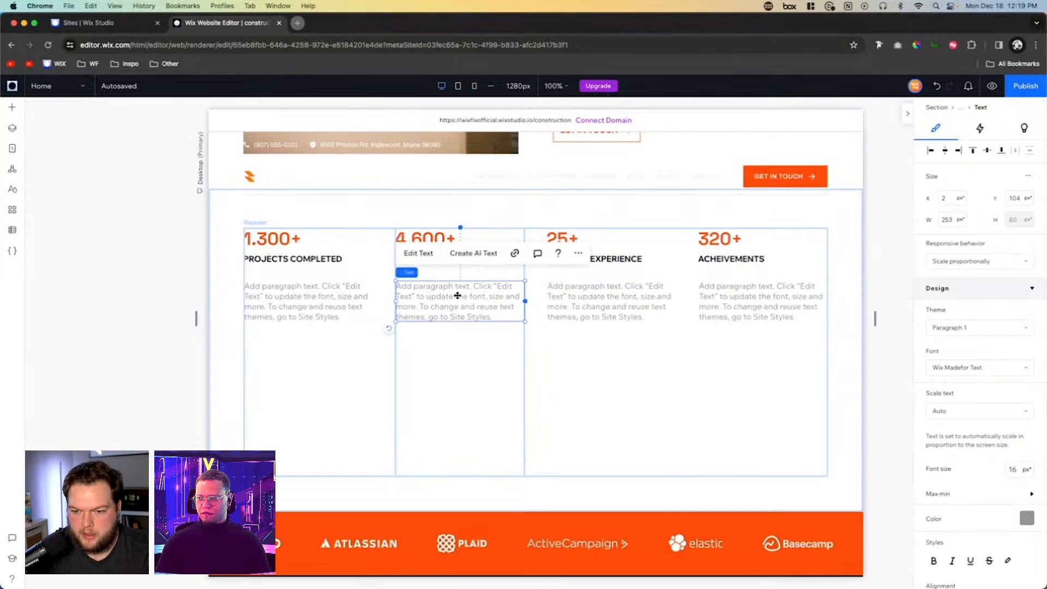
{"action": "left_click_drag", "start_coordinate": [457, 295], "coordinate": [460, 284]}
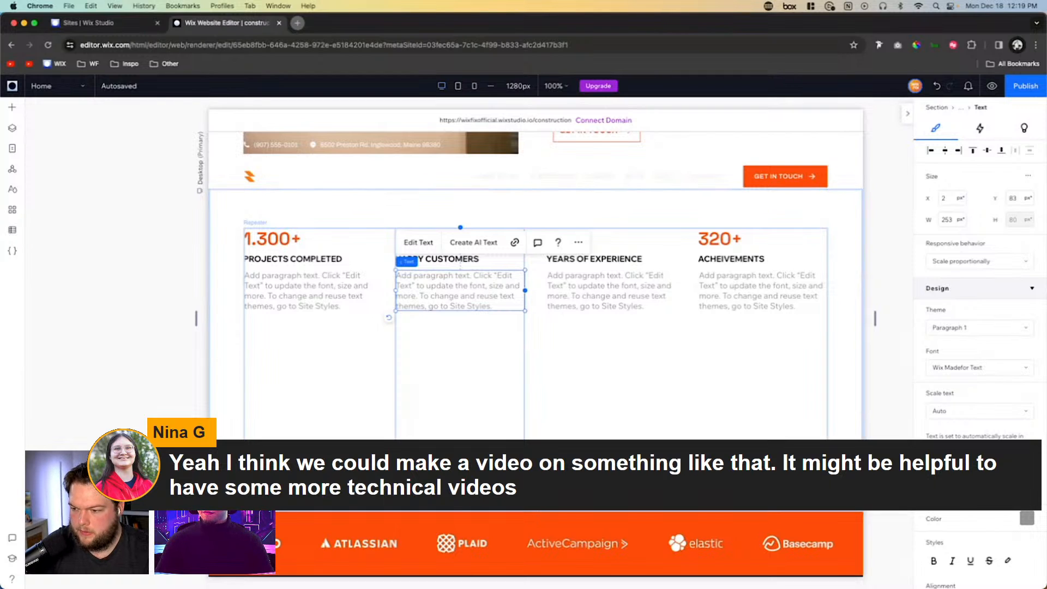
{"action": "key", "text": "Return"}
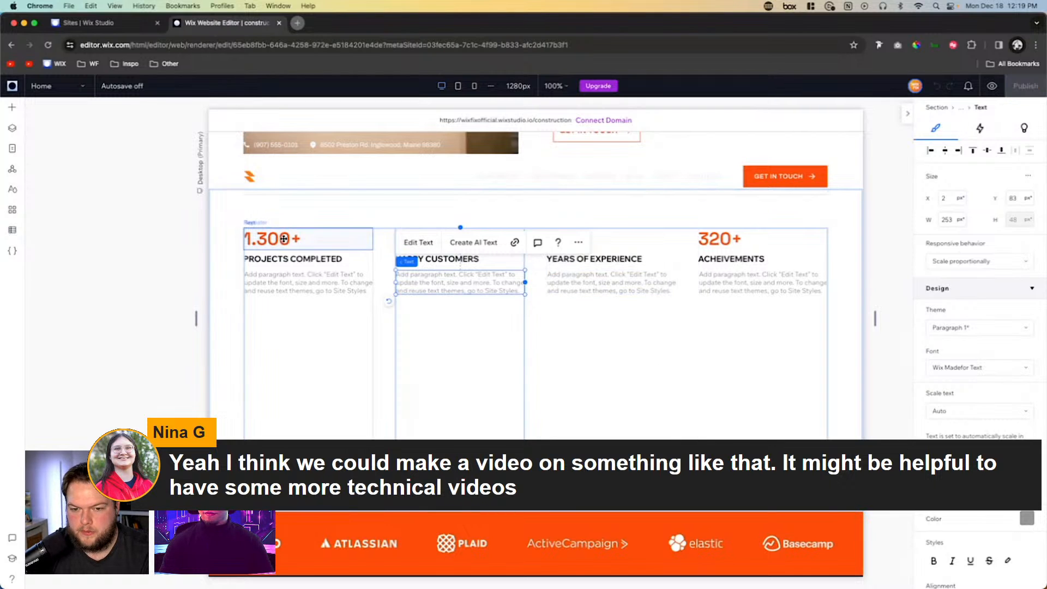
- Stack the number, label and paragraph text of the first statistics item into one group
{"action": "left_click", "coordinate": [307, 241]}
{"action": "left_click", "coordinate": [306, 261], "text": "shift"}
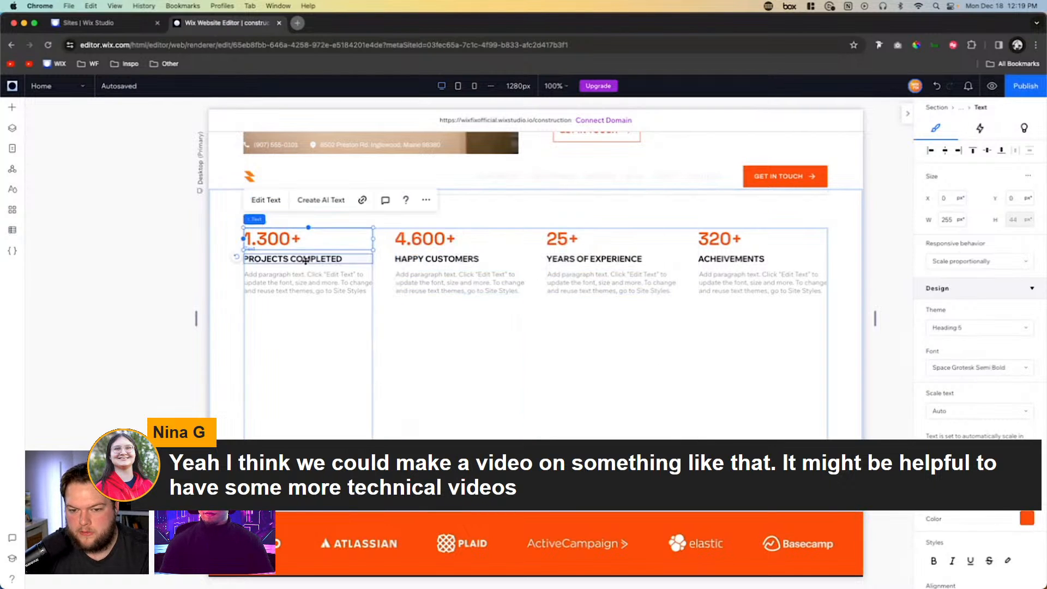
{"action": "left_click", "coordinate": [303, 275], "text": "shift"}
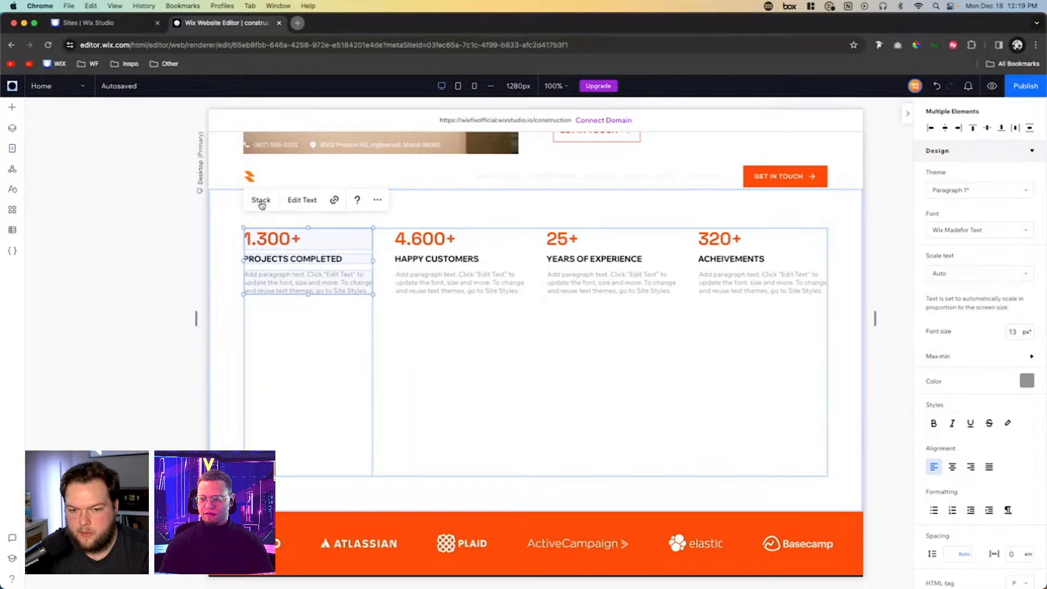
{"action": "left_click", "coordinate": [382, 321]}
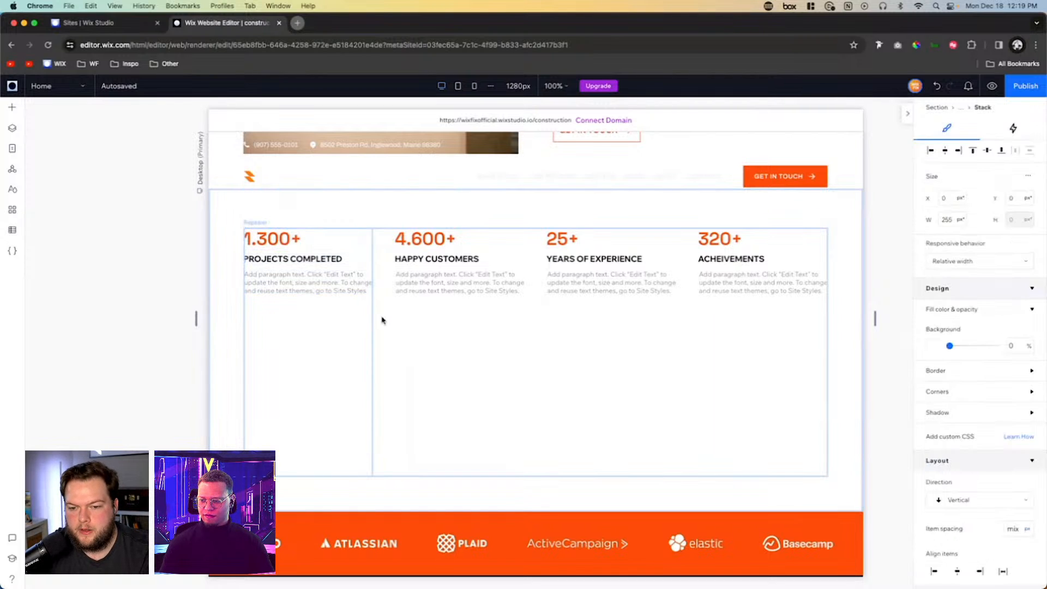
- Set the height of the statistics repeater's items to 0 px
{"action": "left_click", "coordinate": [334, 326]}
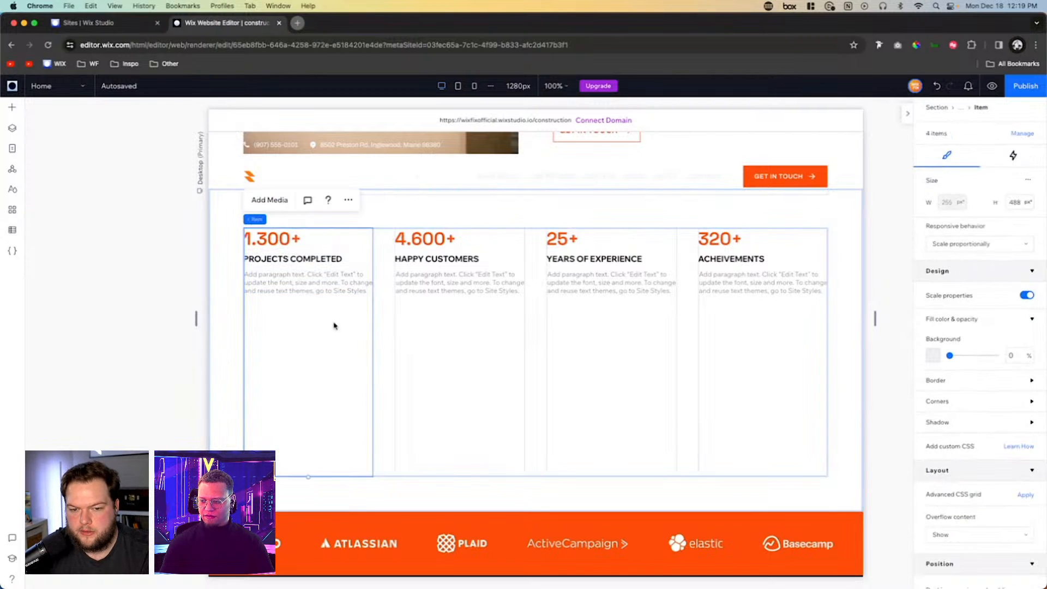
{"action": "left_click", "coordinate": [1018, 202]}
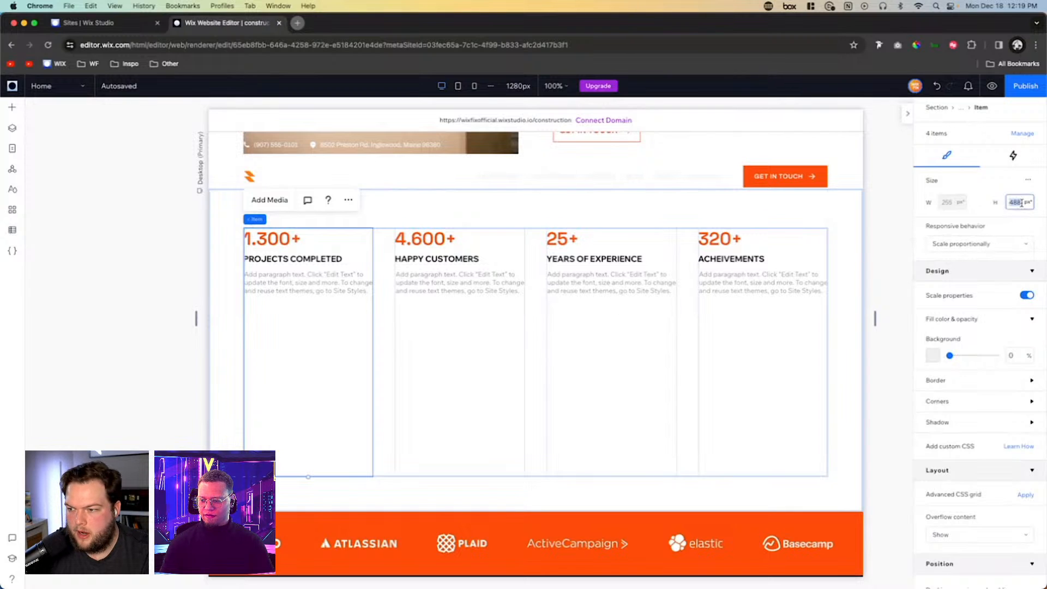
{"action": "type", "text": "0"}
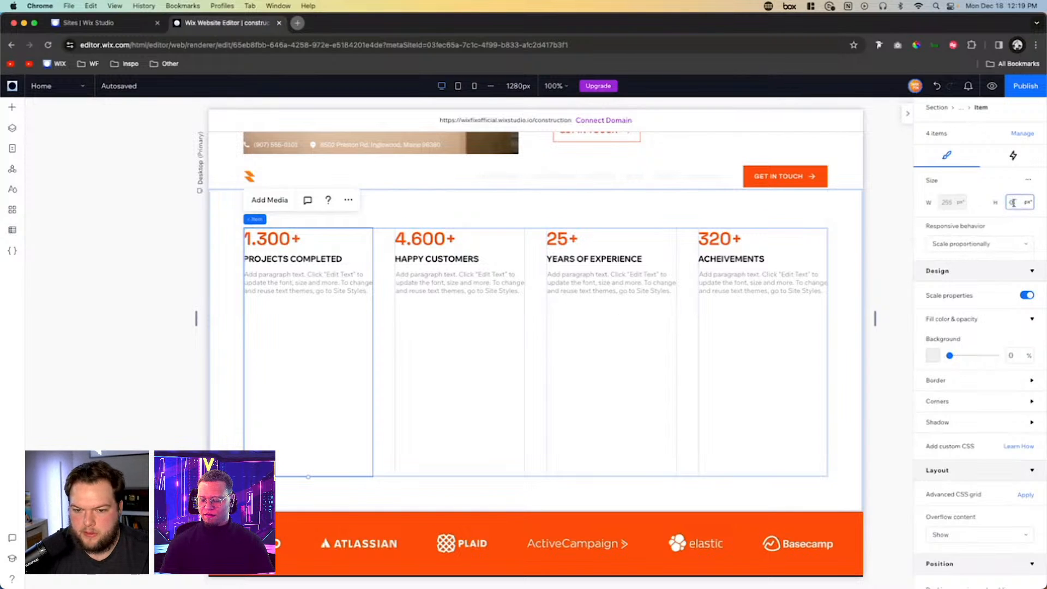
- Shrink the statistics section to about 265 px high so the logo strip moves up beneath it
{"action": "left_click", "coordinate": [594, 509]}
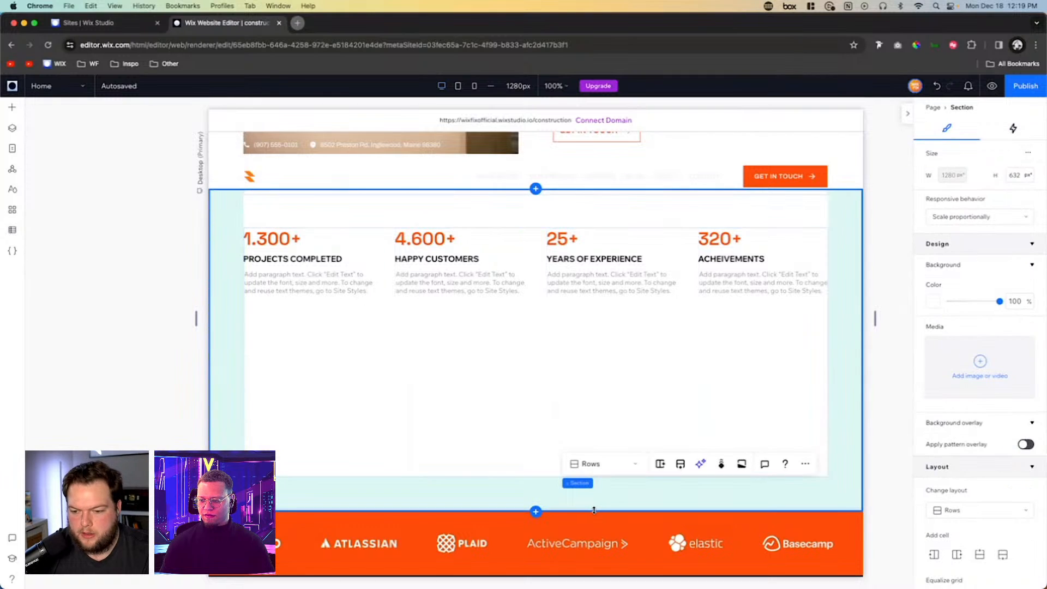
{"action": "left_click_drag", "start_coordinate": [594, 509], "coordinate": [573, 293]}
{"action": "left_click", "coordinate": [887, 282]}
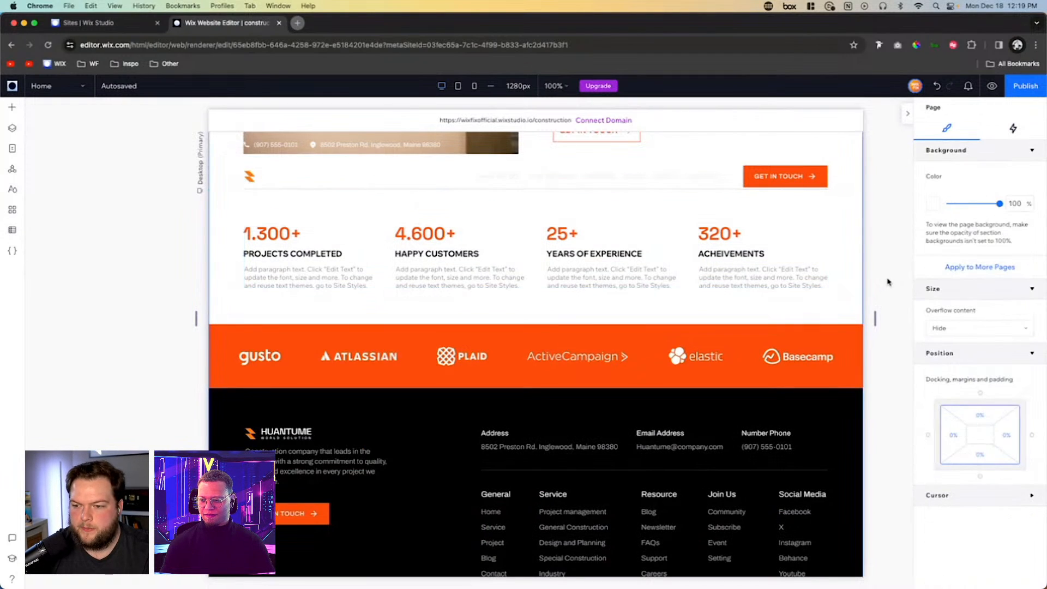
- Add a blank section between the statistics and the logo strip and set its height to 1200 px
{"action": "scroll", "coordinate": [887, 282], "scroll_direction": "up", "scroll_amount": 5}
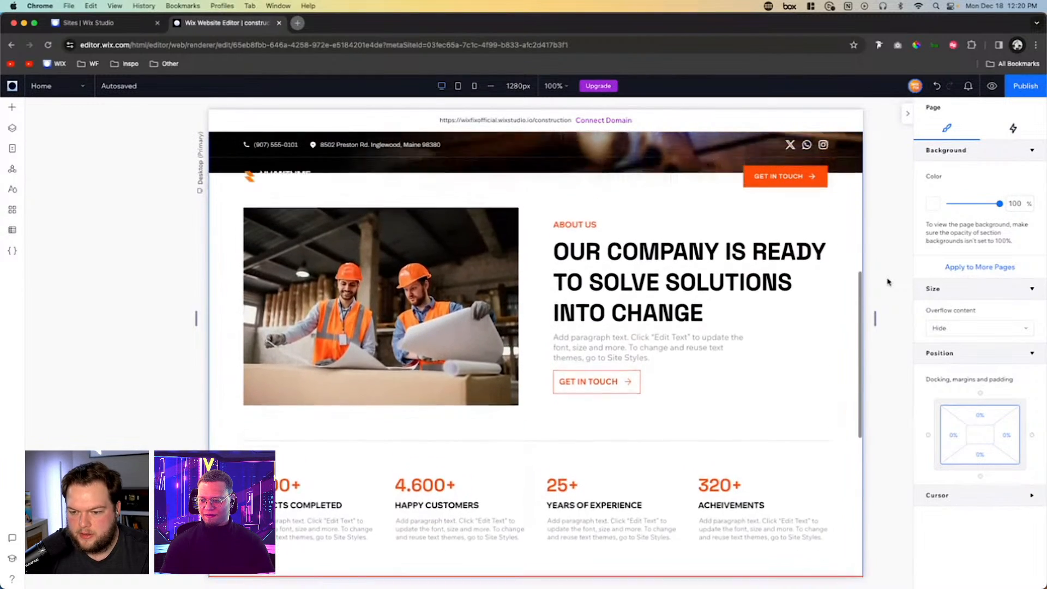
{"action": "scroll", "coordinate": [887, 282], "scroll_direction": "down", "scroll_amount": 1}
{"action": "scroll", "coordinate": [886, 282], "scroll_direction": "up", "scroll_amount": 1}
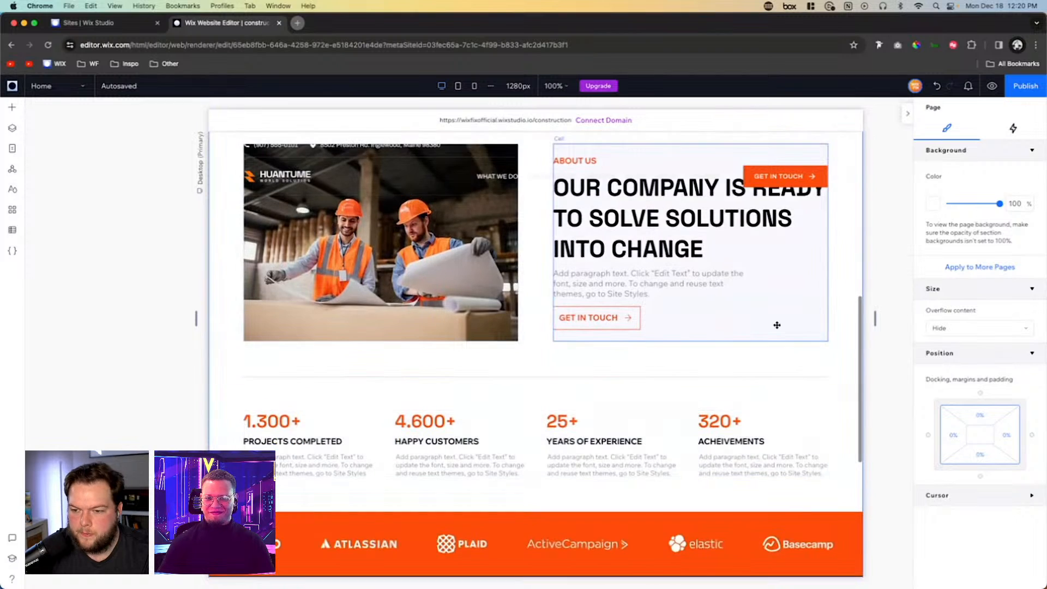
{"action": "scroll", "coordinate": [687, 371], "scroll_direction": "down", "scroll_amount": 5}
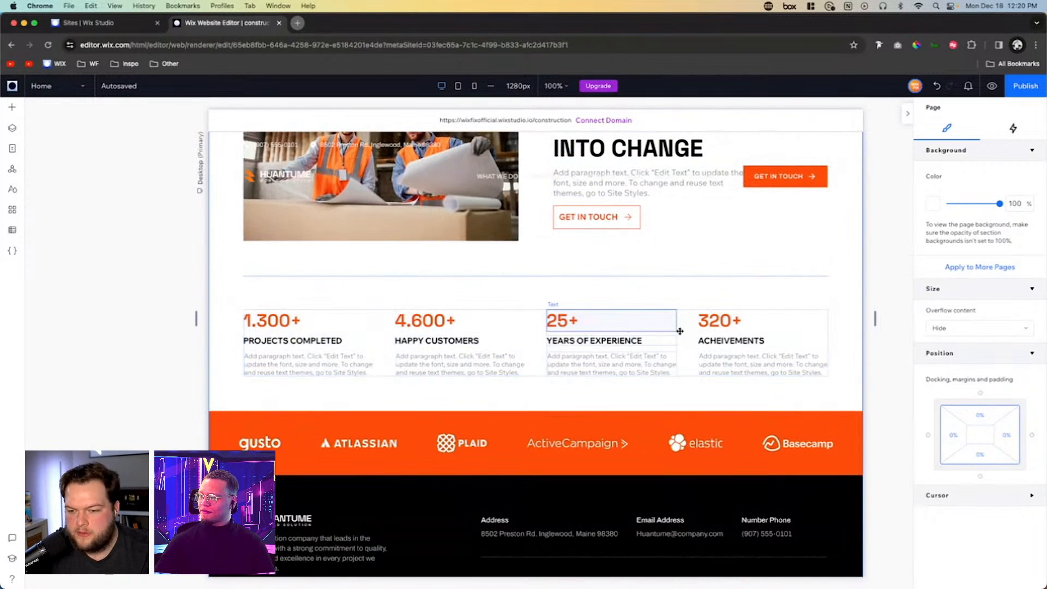
{"action": "left_click", "coordinate": [840, 341]}
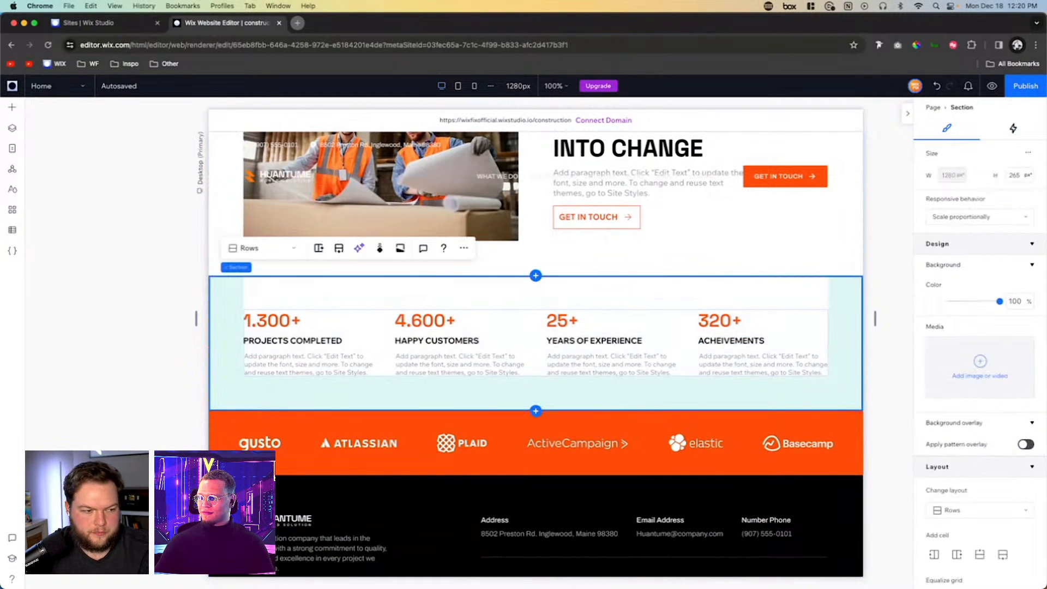
{"action": "left_click", "coordinate": [535, 411]}
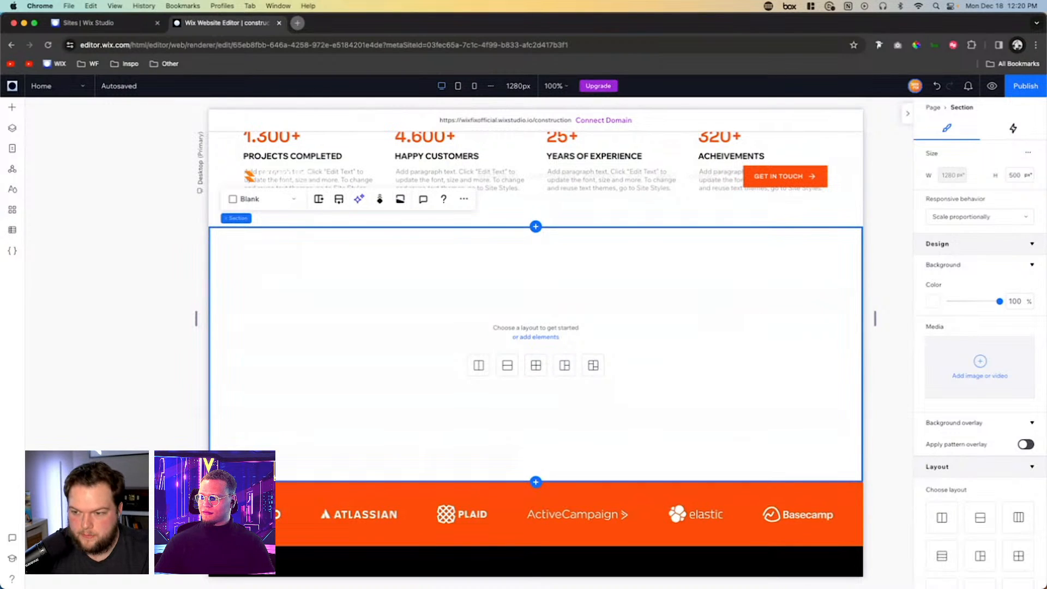
{"action": "left_click", "coordinate": [1018, 175]}
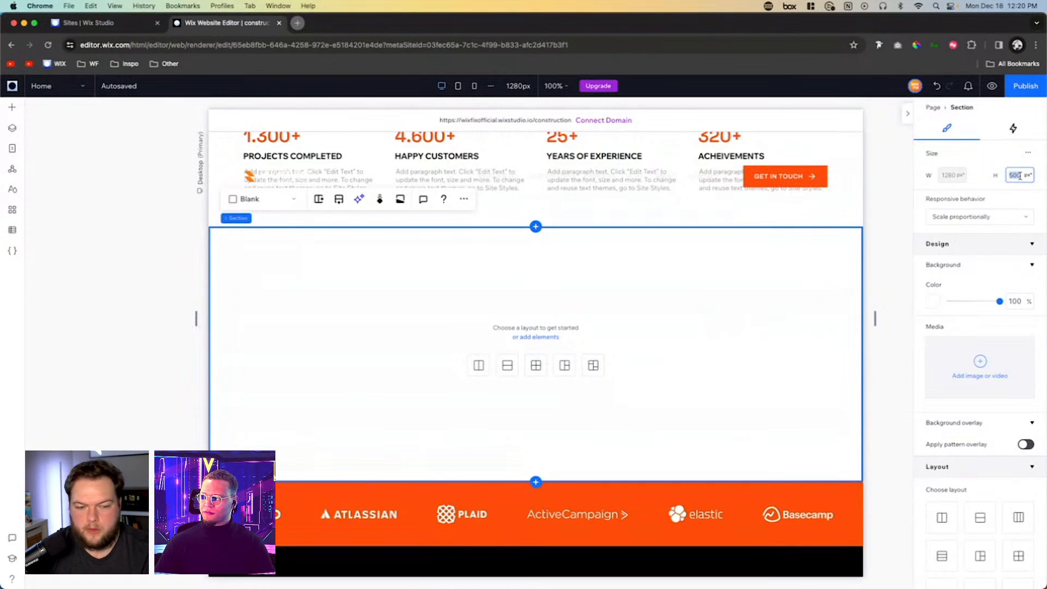
{"action": "type", "text": "1200"}
{"action": "key", "text": "Return"}
{"action": "left_click", "coordinate": [734, 309]}
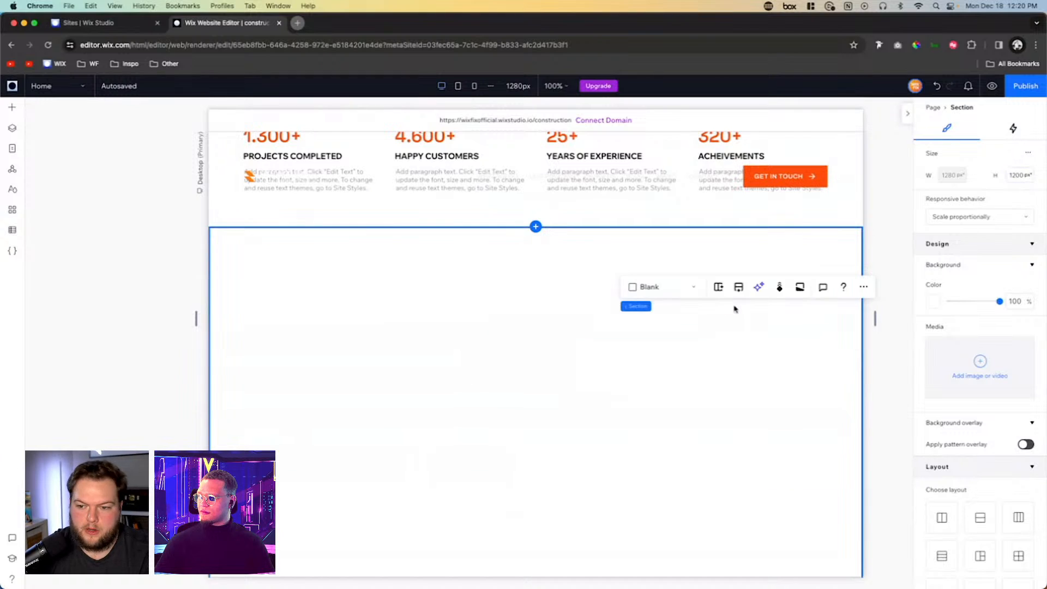
- Place the Quality BG.png image from the site files in the new blank section
{"action": "scroll", "coordinate": [734, 309], "scroll_direction": "down", "scroll_amount": 5}
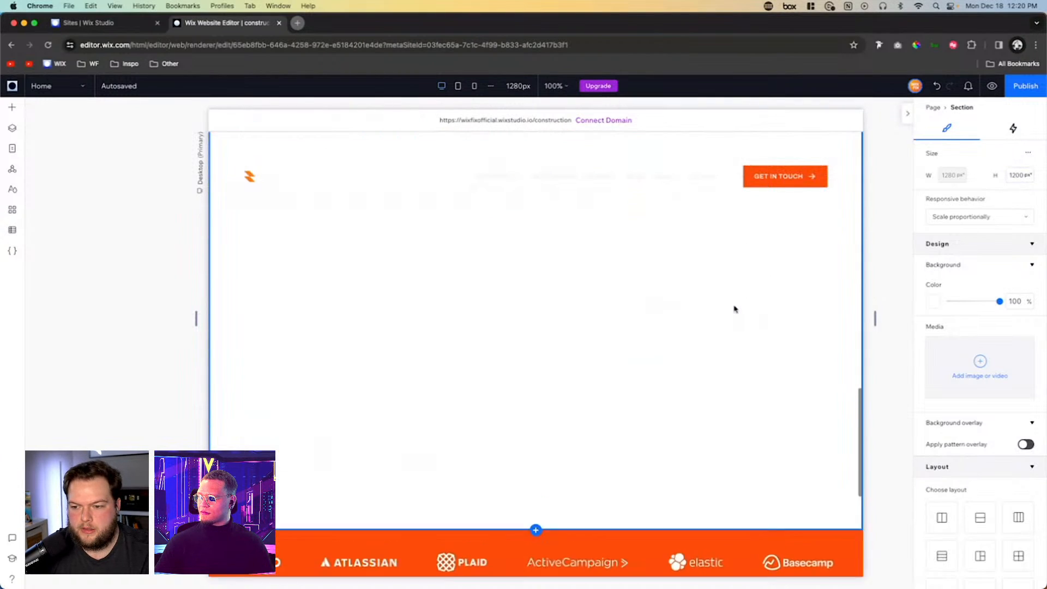
{"action": "left_click", "coordinate": [13, 110]}
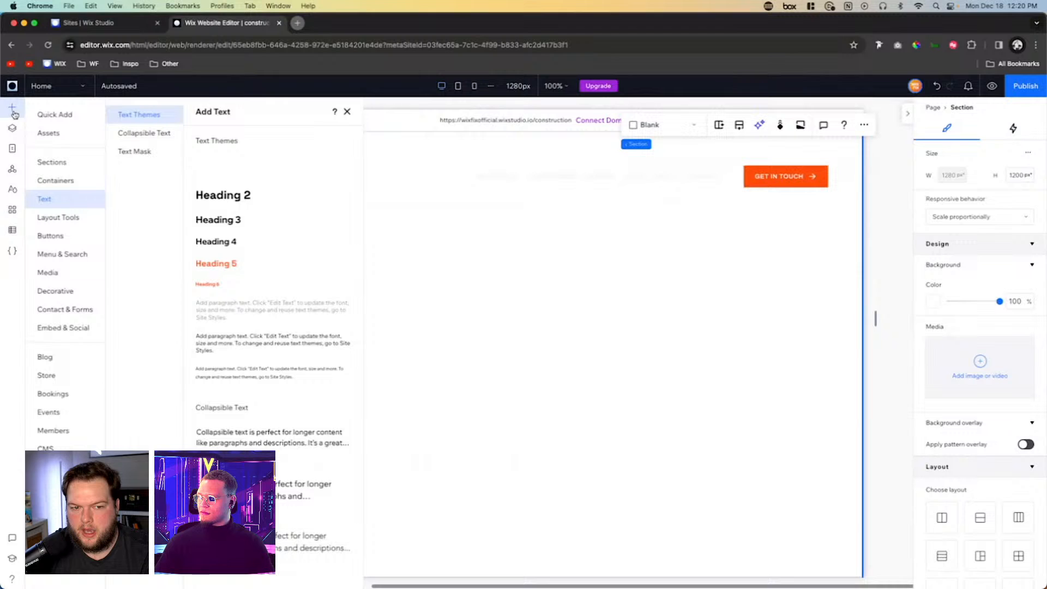
{"action": "left_click", "coordinate": [54, 278]}
{"action": "mouse_move", "coordinate": [301, 255]}
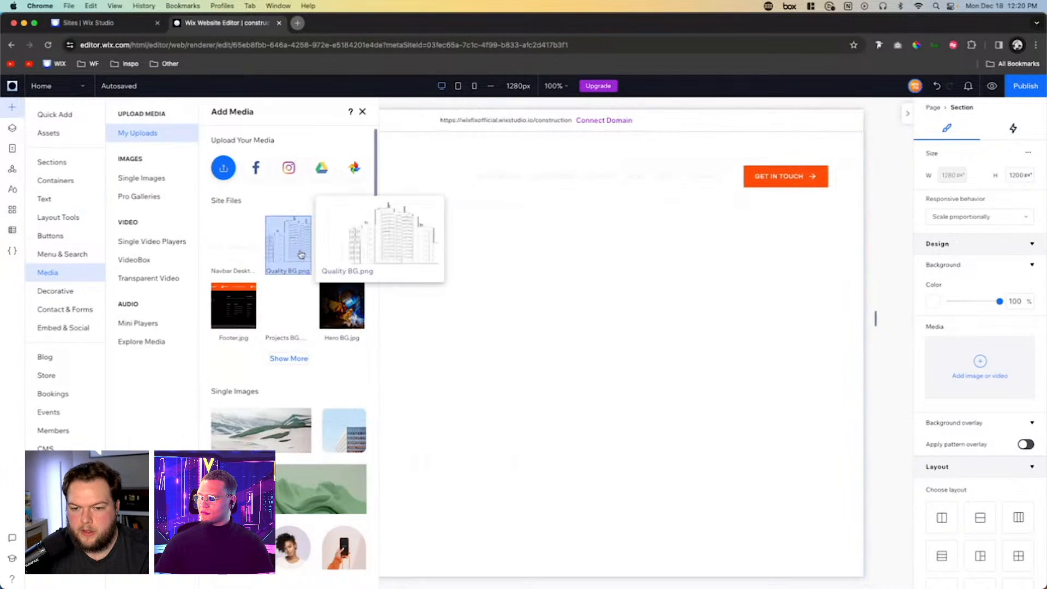
{"action": "left_click_drag", "start_coordinate": [301, 255], "coordinate": [654, 409]}
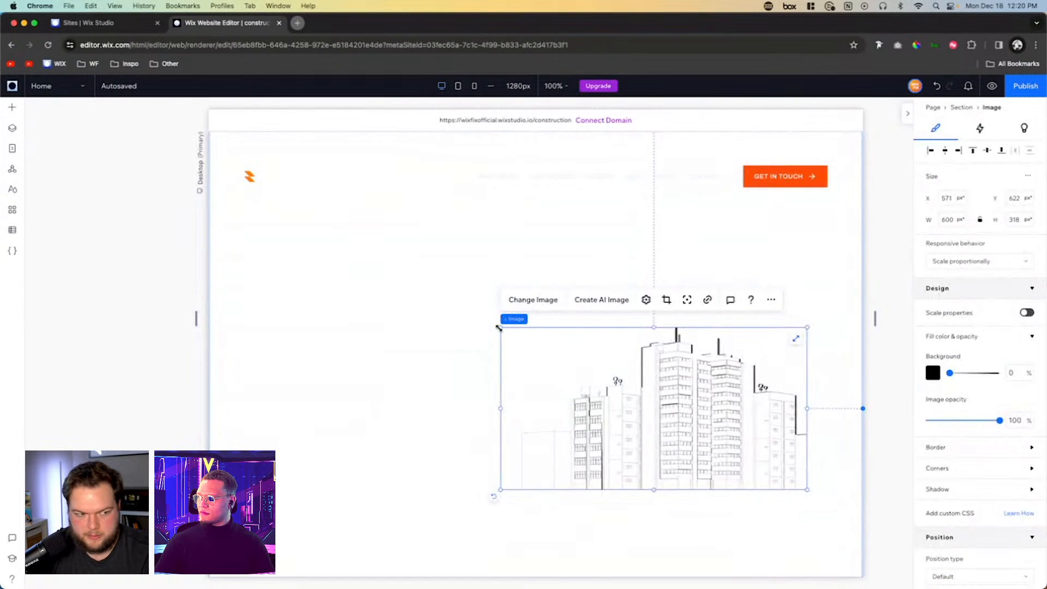
- Enlarge the building image to about 985 × 522 px and align it to the section's right and bottom edges
{"action": "left_click_drag", "start_coordinate": [498, 327], "coordinate": [304, 223]}
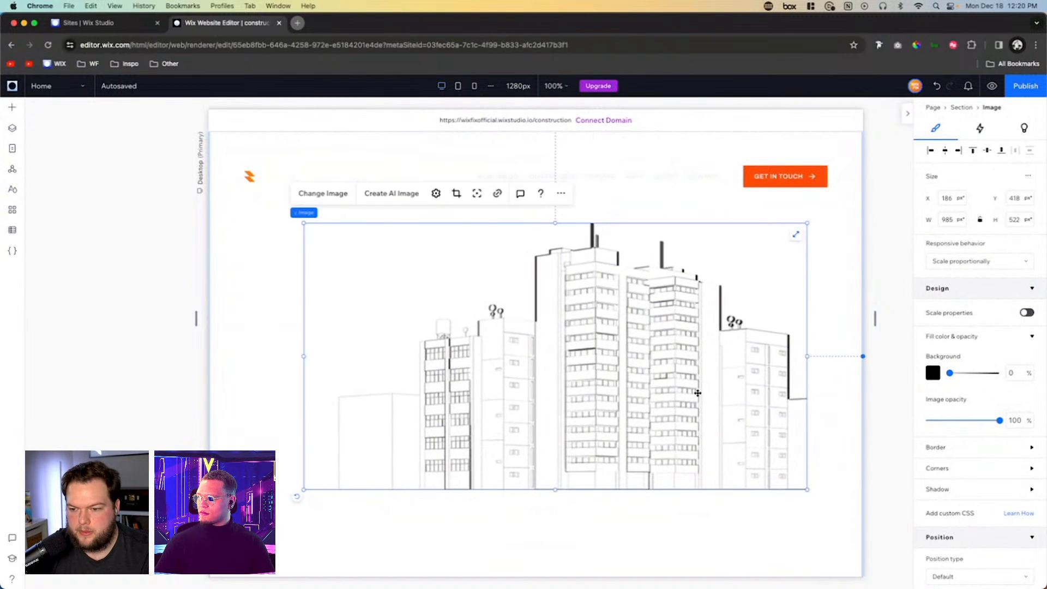
{"action": "left_click", "coordinate": [958, 150]}
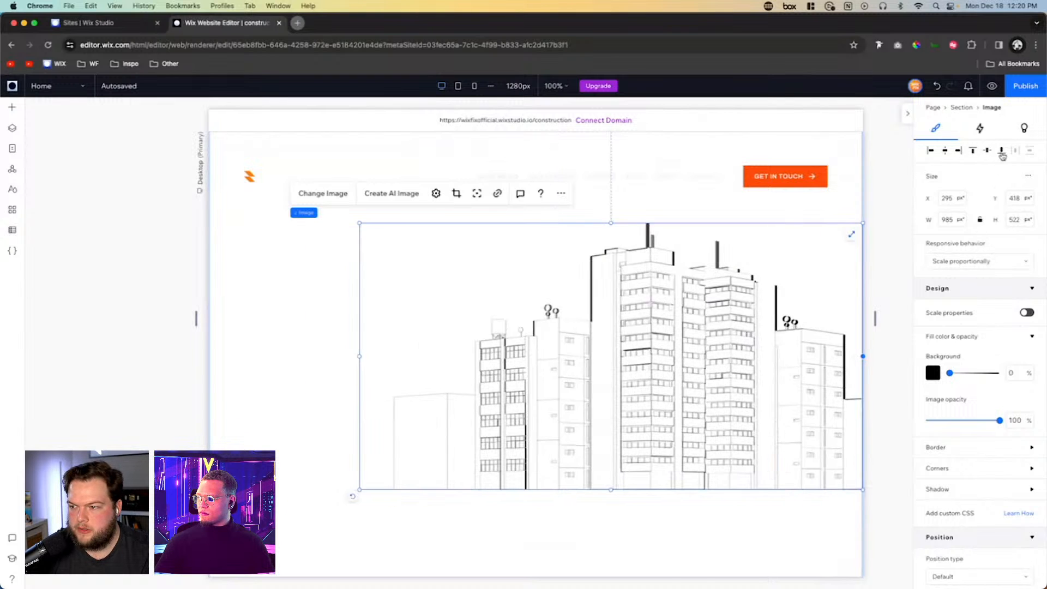
{"action": "left_click", "coordinate": [1001, 150]}
{"action": "scroll", "coordinate": [701, 364], "scroll_direction": "down", "scroll_amount": 3}
{"action": "scroll", "coordinate": [701, 364], "scroll_direction": "up", "scroll_amount": 3}
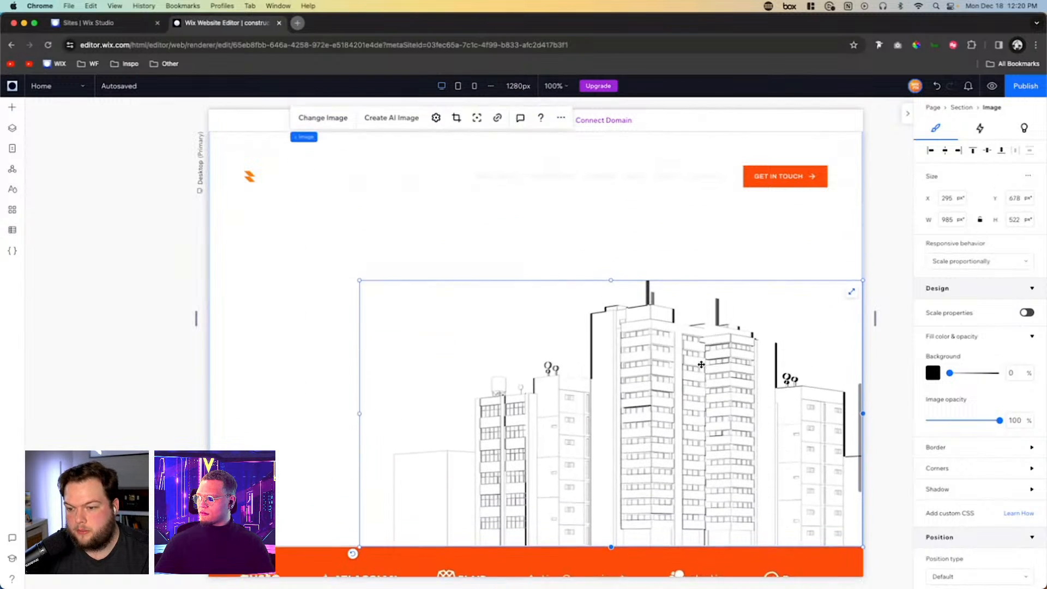
- Examine the empty space above the building image and the About Us layout further up the page
{"action": "left_click", "coordinate": [499, 287]}
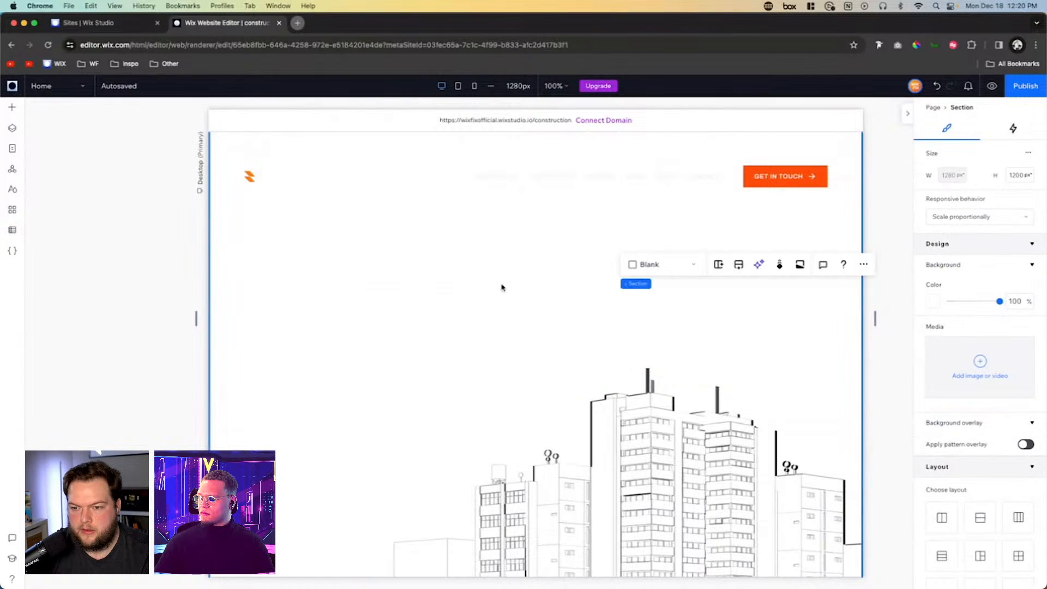
{"action": "scroll", "coordinate": [500, 288], "scroll_direction": "up", "scroll_amount": 5}
{"action": "scroll", "coordinate": [445, 426], "scroll_direction": "down", "scroll_amount": 3}
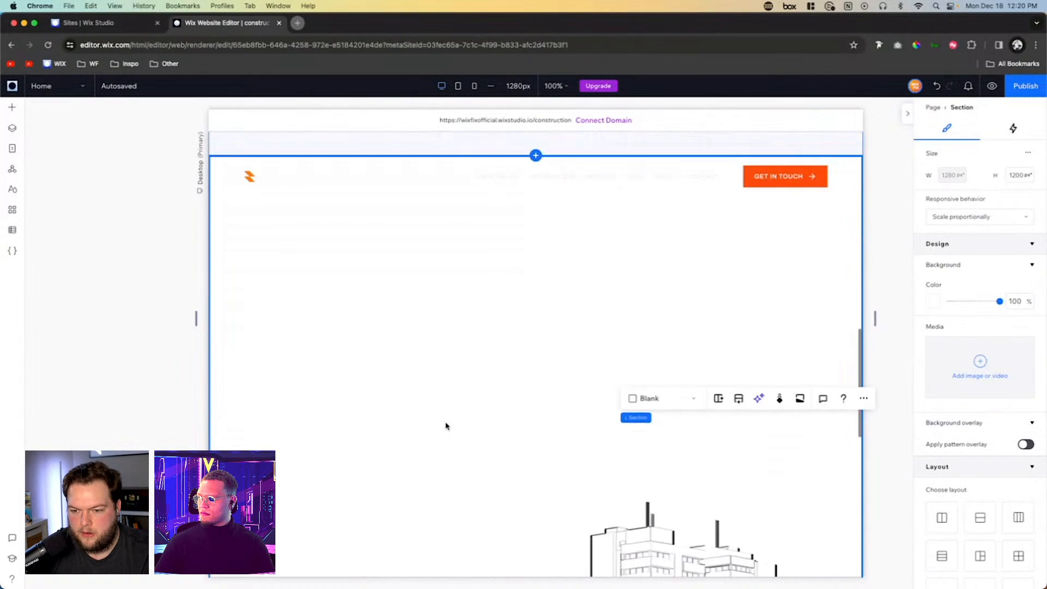
{"action": "scroll", "coordinate": [409, 470], "scroll_direction": "up", "scroll_amount": 2}
{"action": "scroll", "coordinate": [472, 401], "scroll_direction": "down", "scroll_amount": 2}
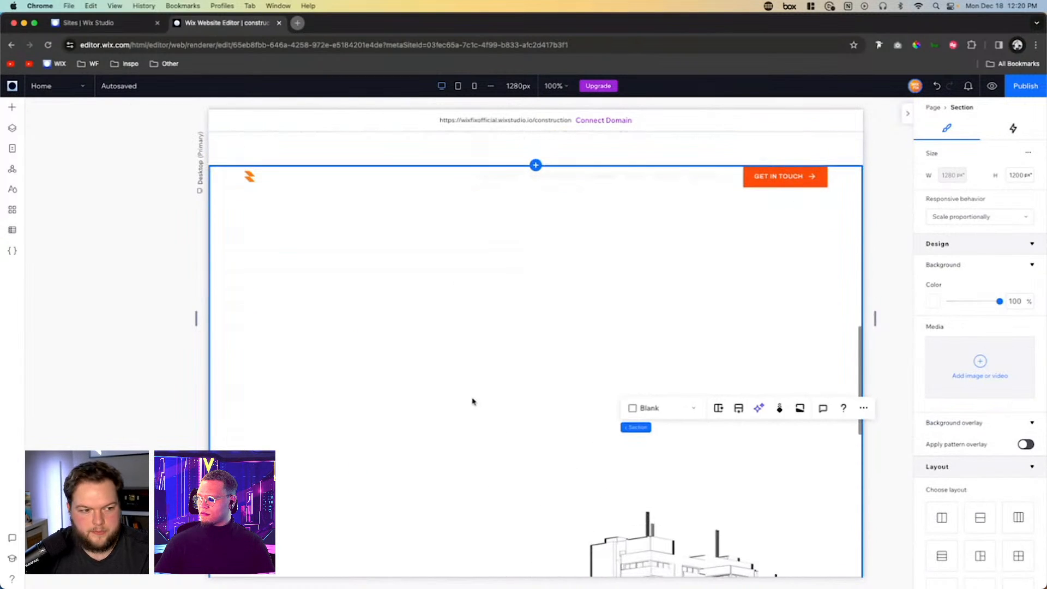
{"action": "scroll", "coordinate": [468, 316], "scroll_direction": "down", "scroll_amount": 3}
{"action": "scroll", "coordinate": [467, 316], "scroll_direction": "up", "scroll_amount": 3}
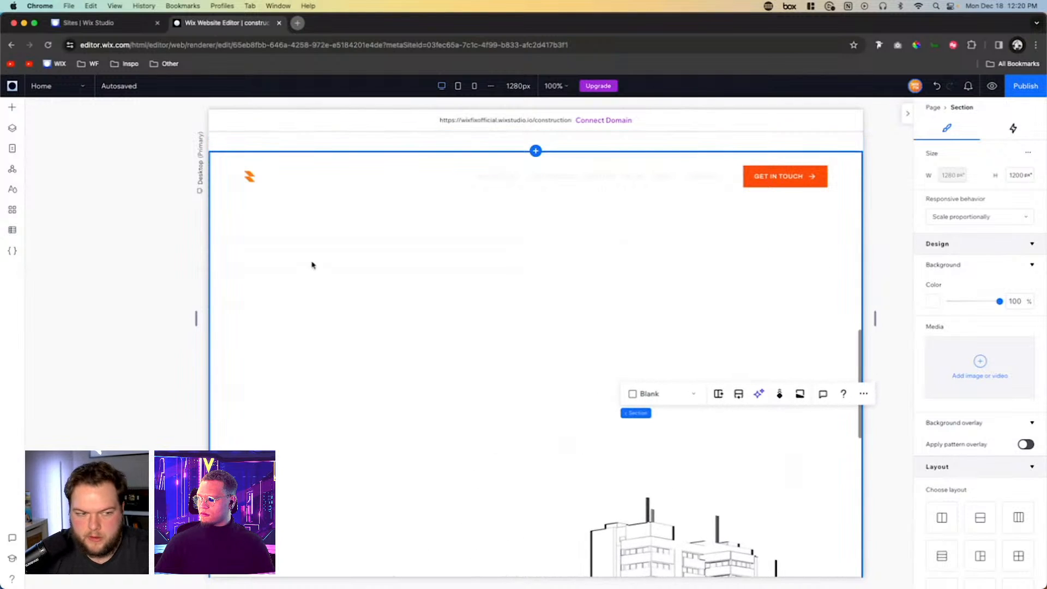
{"action": "scroll", "coordinate": [451, 299], "scroll_direction": "up", "scroll_amount": 5}
{"action": "scroll", "coordinate": [450, 299], "scroll_direction": "up", "scroll_amount": 3}
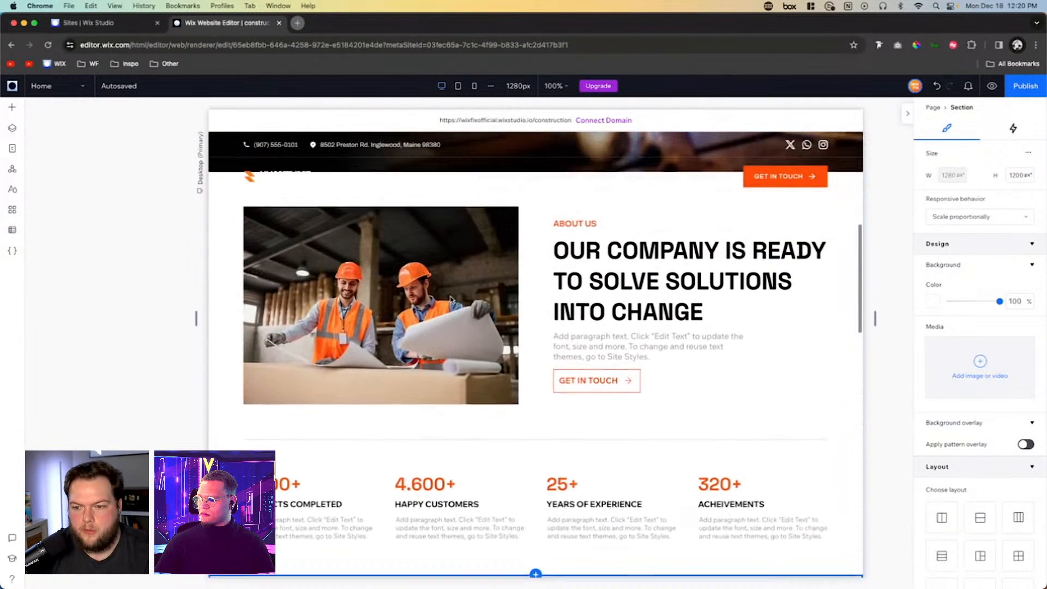
{"action": "left_click", "coordinate": [640, 346]}
{"action": "scroll", "coordinate": [640, 346], "scroll_direction": "down", "scroll_amount": 6}
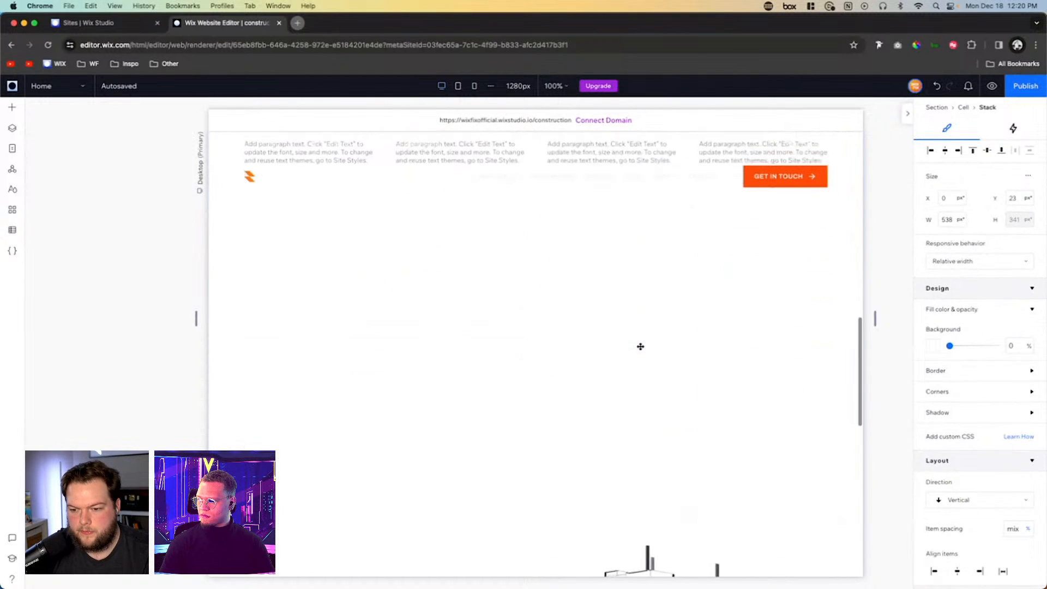
- Add a container about 330 × 212 px to the empty area above the building image
{"action": "left_click", "coordinate": [346, 348]}
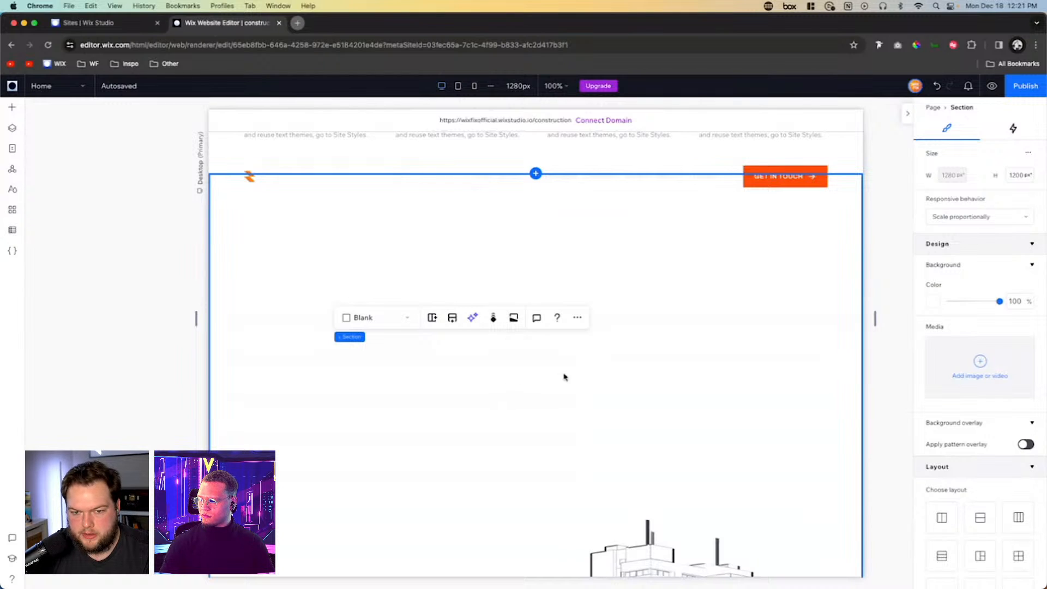
{"action": "left_click", "coordinate": [12, 107]}
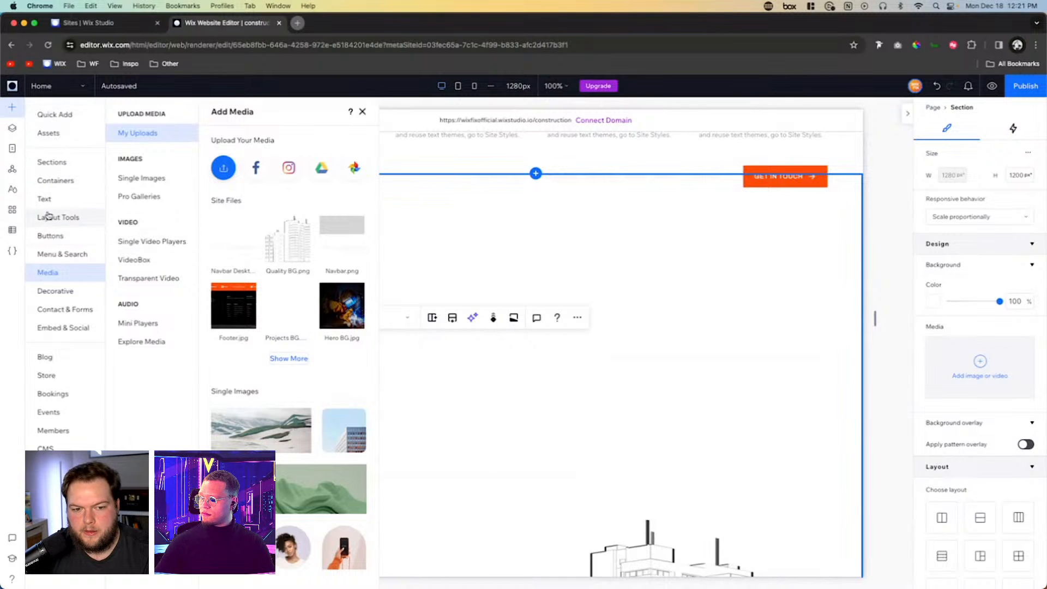
{"action": "left_click", "coordinate": [49, 115]}
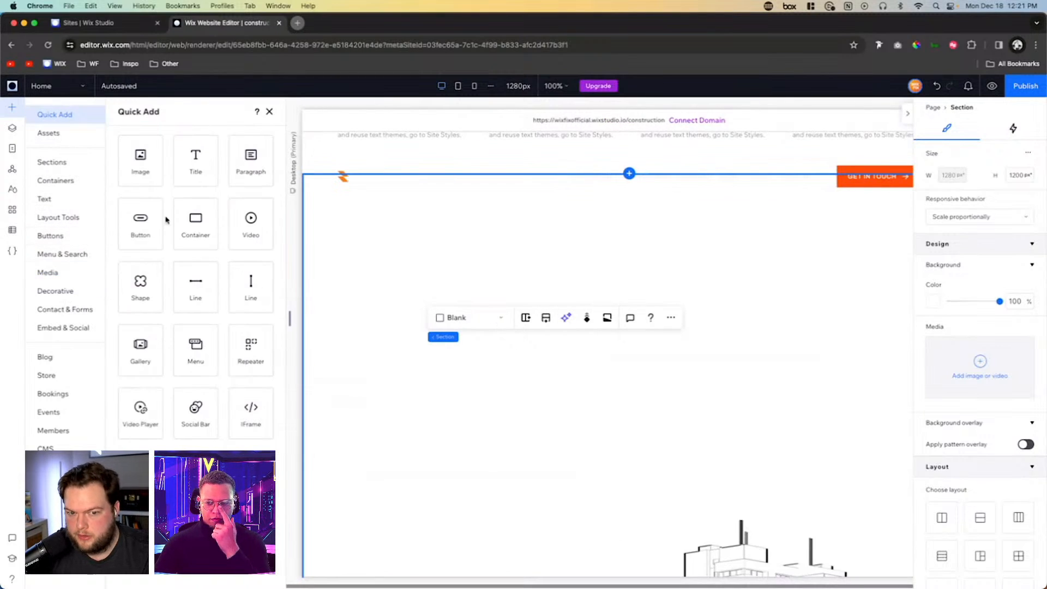
{"action": "left_click_drag", "start_coordinate": [198, 220], "coordinate": [619, 351]}
{"action": "scroll", "coordinate": [710, 303], "scroll_direction": "up", "scroll_amount": 10}
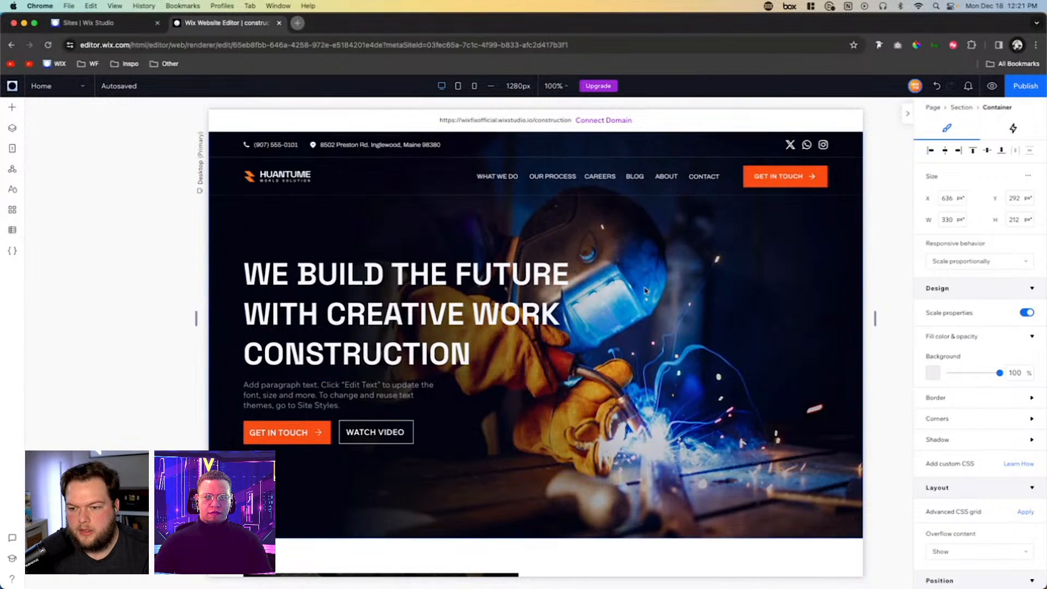
{"action": "scroll", "coordinate": [645, 290], "scroll_direction": "down", "scroll_amount": 10}
{"action": "scroll", "coordinate": [645, 290], "scroll_direction": "down", "scroll_amount": 4}
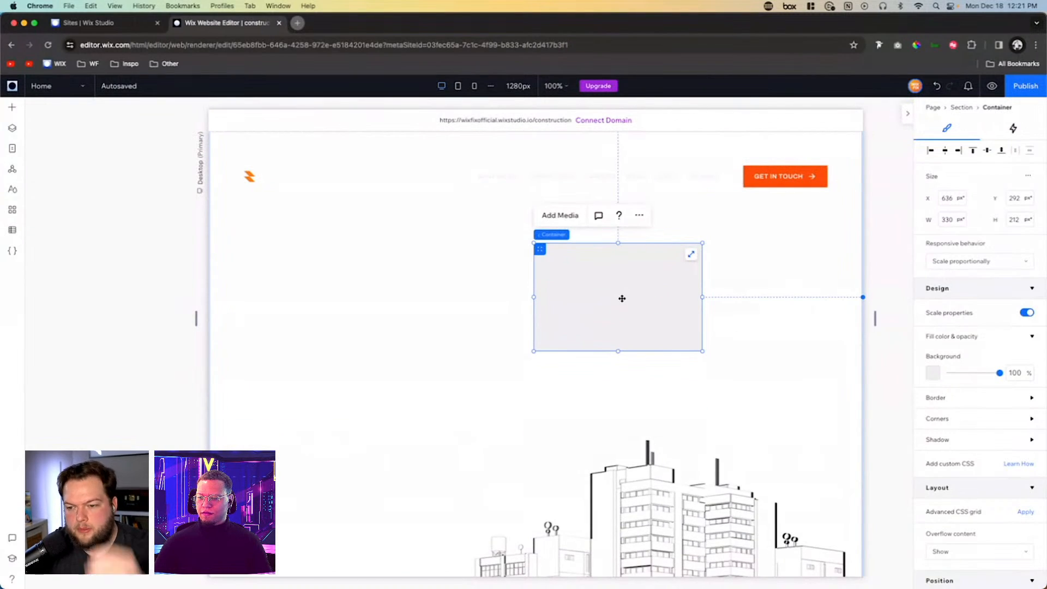
- Try 5.3% padding on all sides of the building image's section, and reset the padding to 0%
{"action": "left_click", "coordinate": [425, 326]}
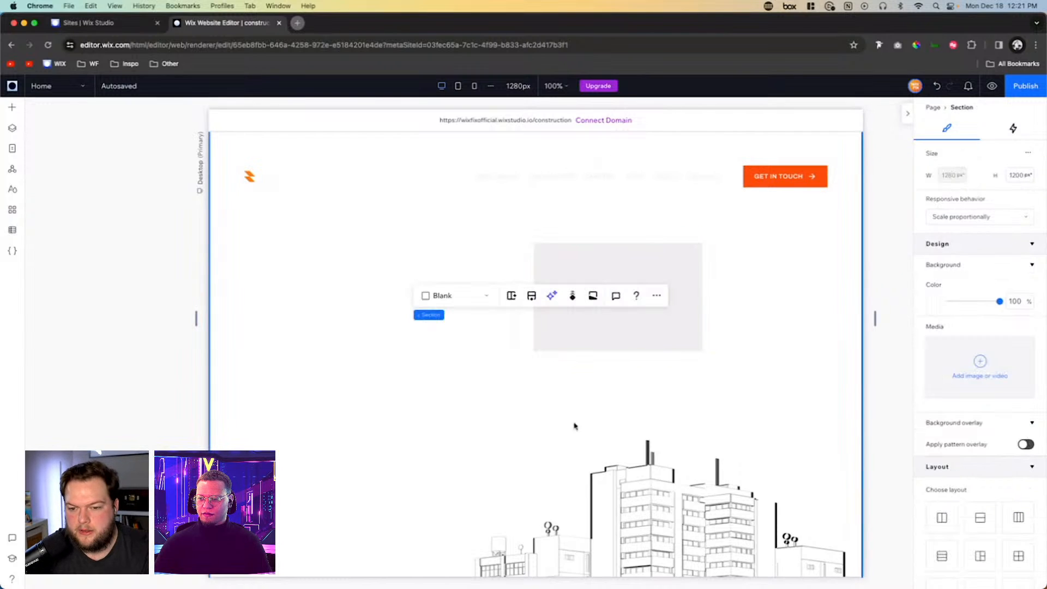
{"action": "left_click", "coordinate": [647, 489]}
{"action": "scroll", "coordinate": [649, 490], "scroll_direction": "down", "scroll_amount": 2}
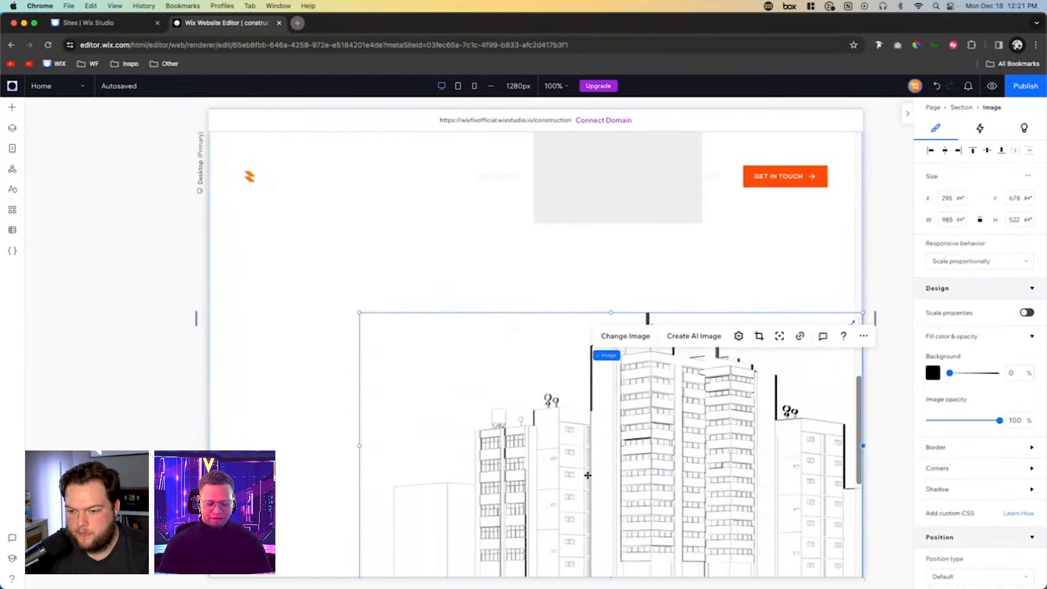
{"action": "scroll", "coordinate": [584, 475], "scroll_direction": "up", "scroll_amount": 2}
{"action": "left_click", "coordinate": [460, 383]}
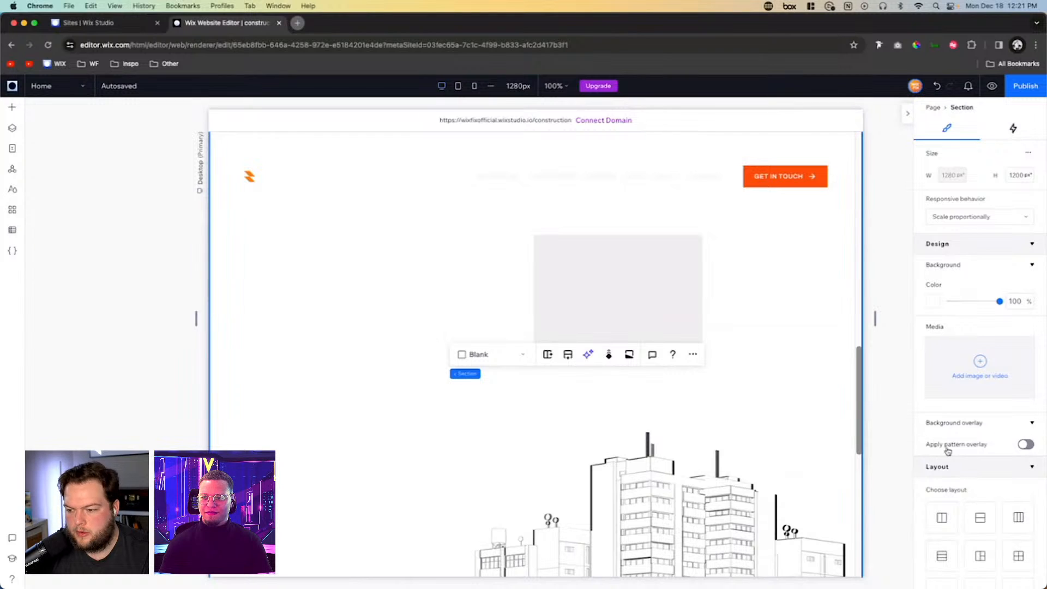
{"action": "scroll", "coordinate": [946, 443], "scroll_direction": "down", "scroll_amount": 6}
{"action": "left_click", "coordinate": [955, 503]}
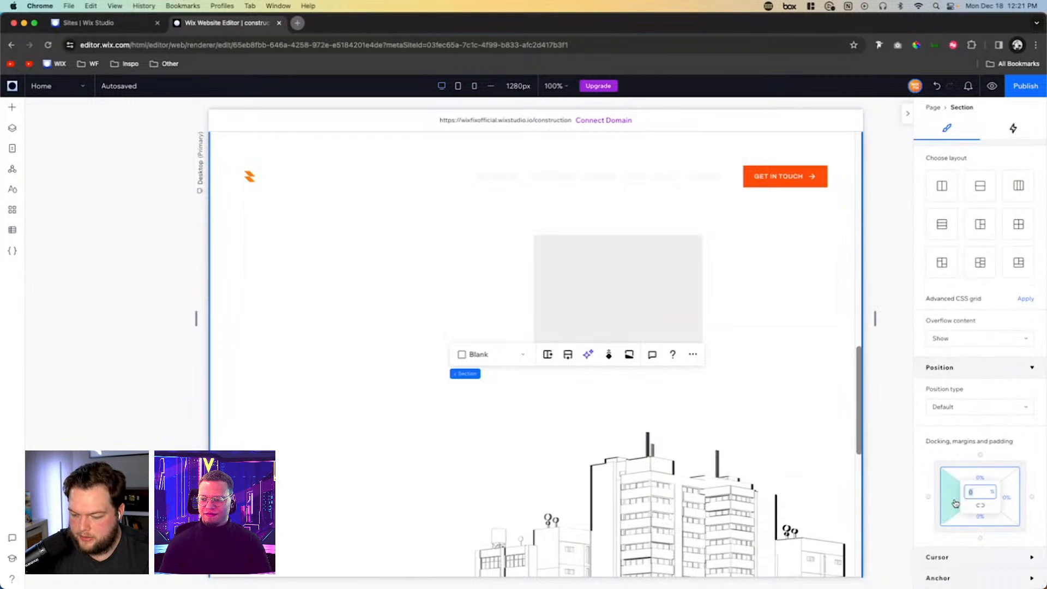
{"action": "key", "text": "Return"}
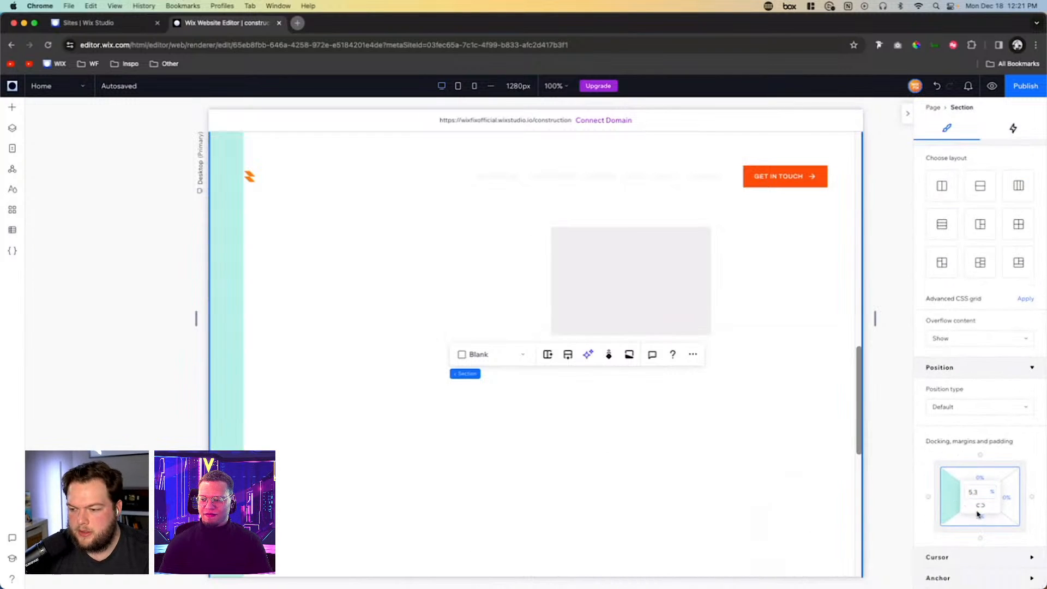
{"action": "scroll", "coordinate": [565, 396], "scroll_direction": "down", "scroll_amount": 4}
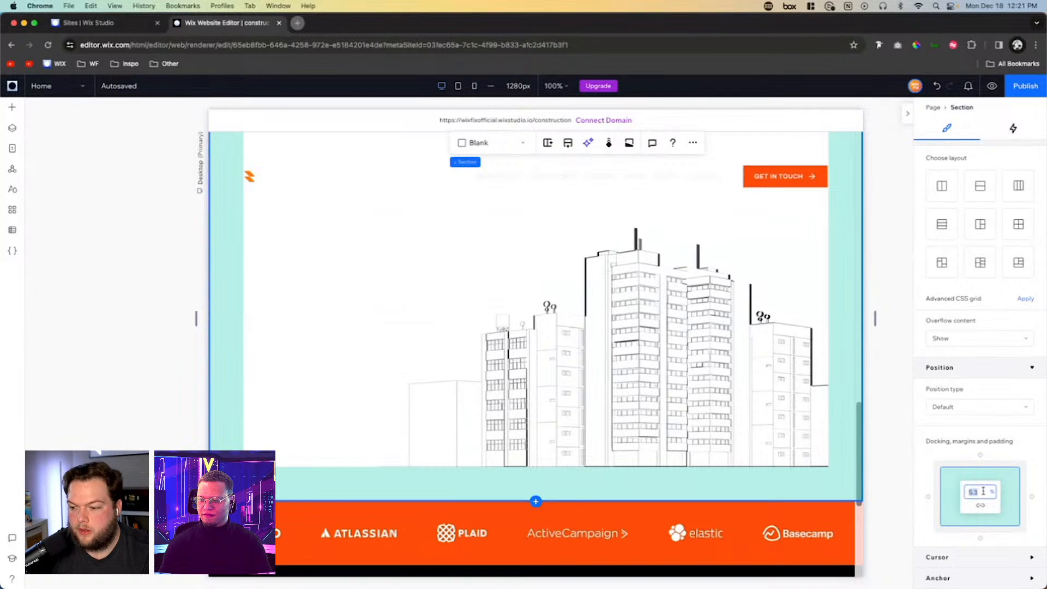
{"action": "key", "text": "Return"}
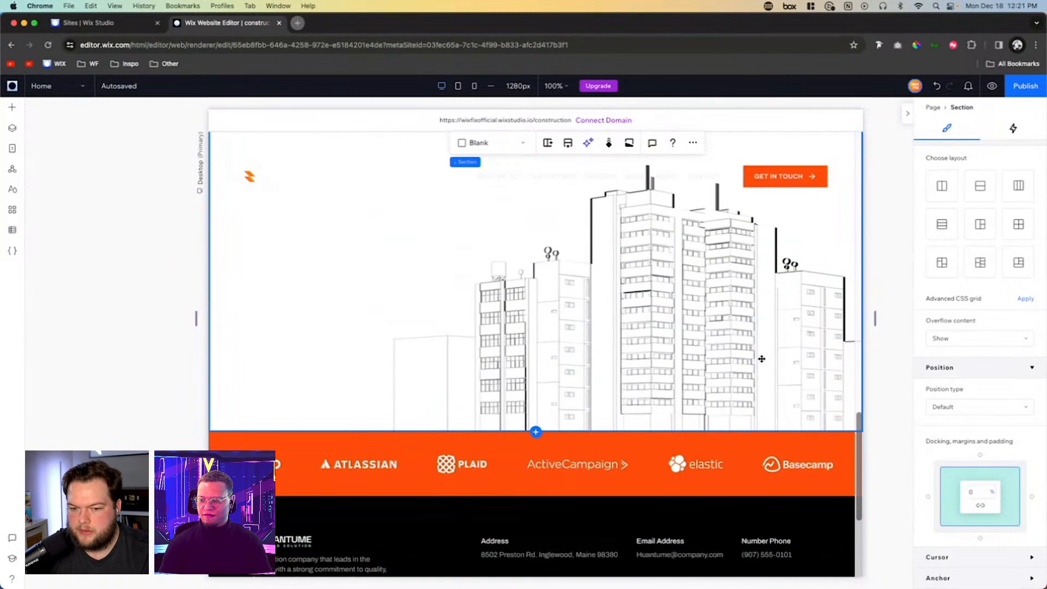
- Stretch the grey container to fill the whole section and give it 5.3% padding on all sides
{"action": "scroll", "coordinate": [761, 357], "scroll_direction": "up", "scroll_amount": 4}
{"action": "left_click", "coordinate": [605, 221]}
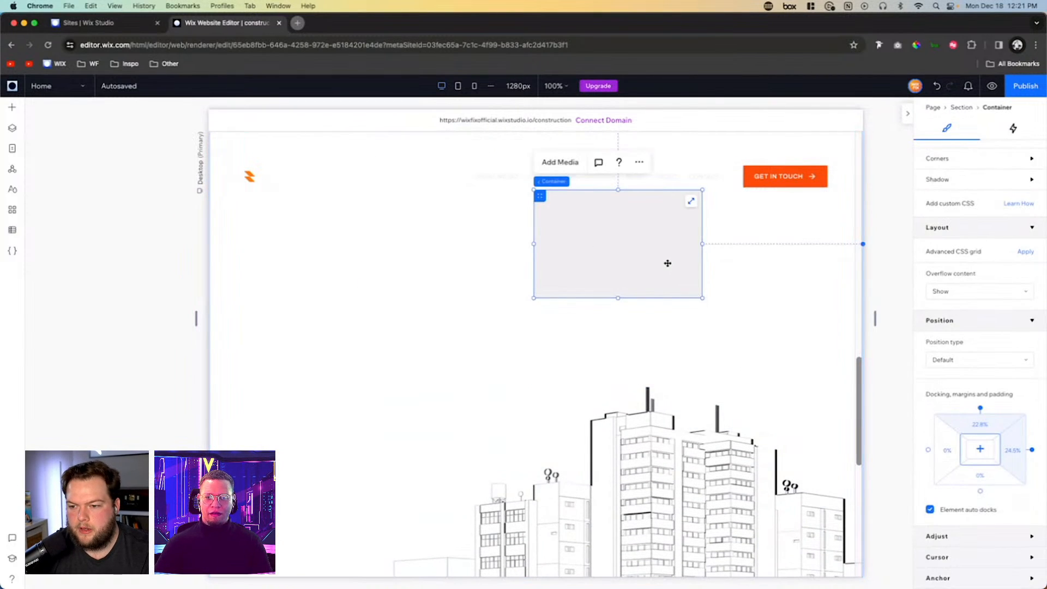
{"action": "scroll", "coordinate": [667, 263], "scroll_direction": "up", "scroll_amount": 1}
{"action": "left_click", "coordinate": [691, 255]}
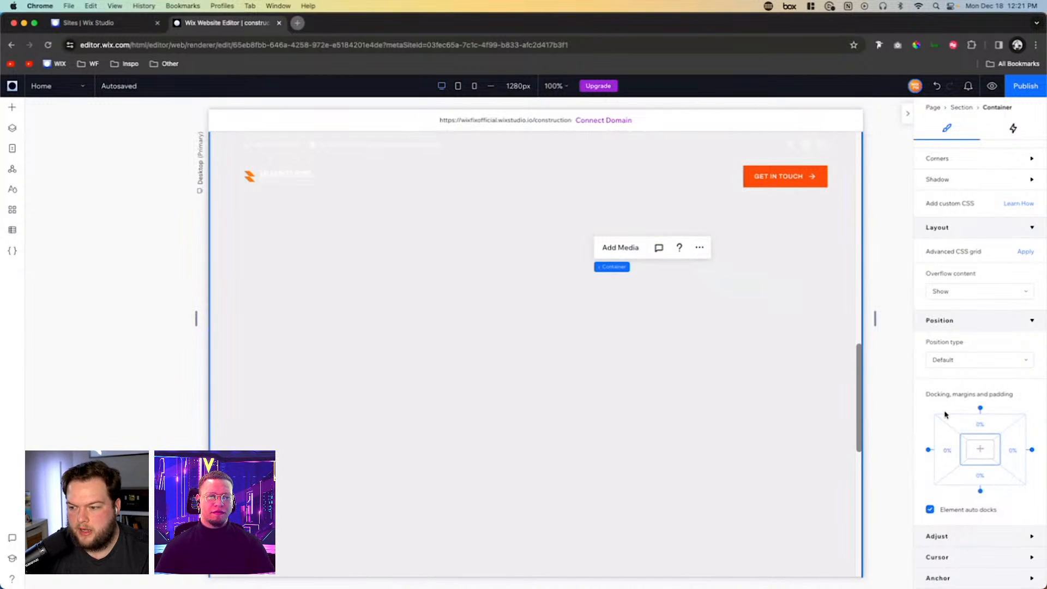
{"action": "left_click", "coordinate": [960, 451]}
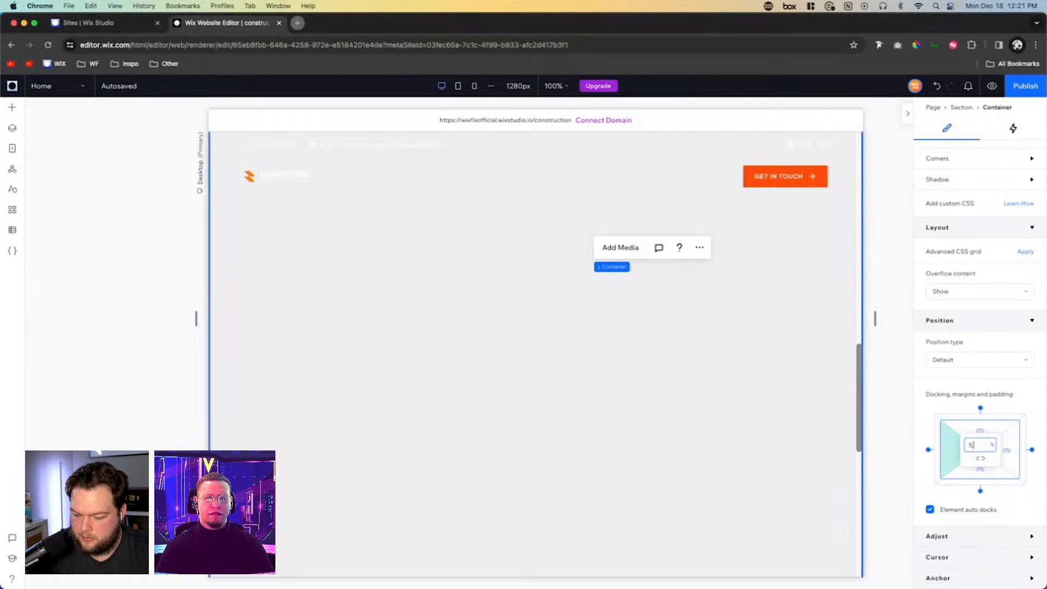
{"action": "left_click", "coordinate": [983, 462]}
{"action": "scroll", "coordinate": [1014, 294], "scroll_direction": "up", "scroll_amount": 5}
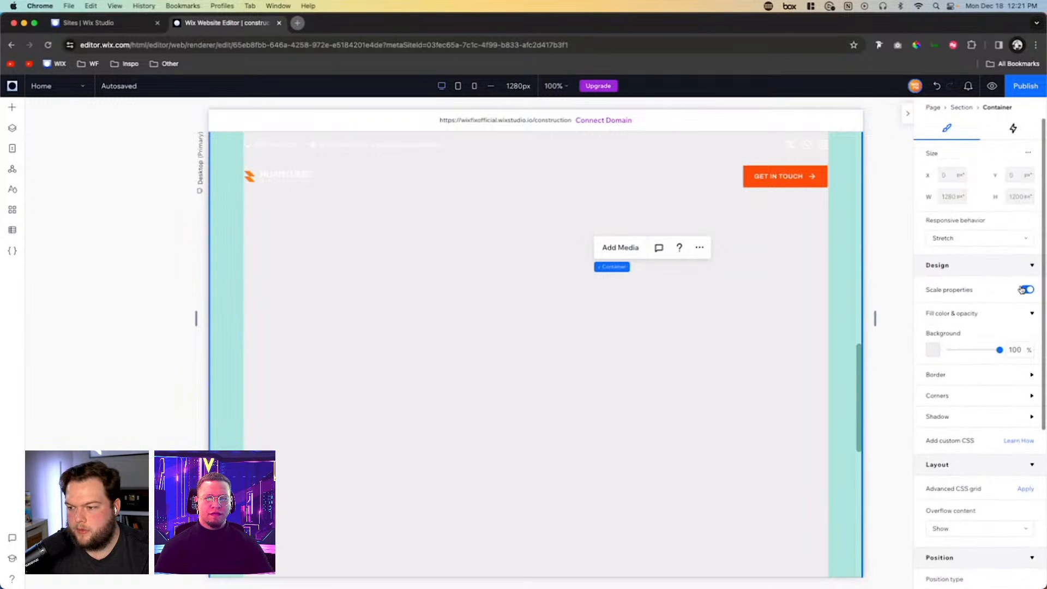
{"action": "scroll", "coordinate": [1015, 345], "scroll_direction": "down", "scroll_amount": 5}
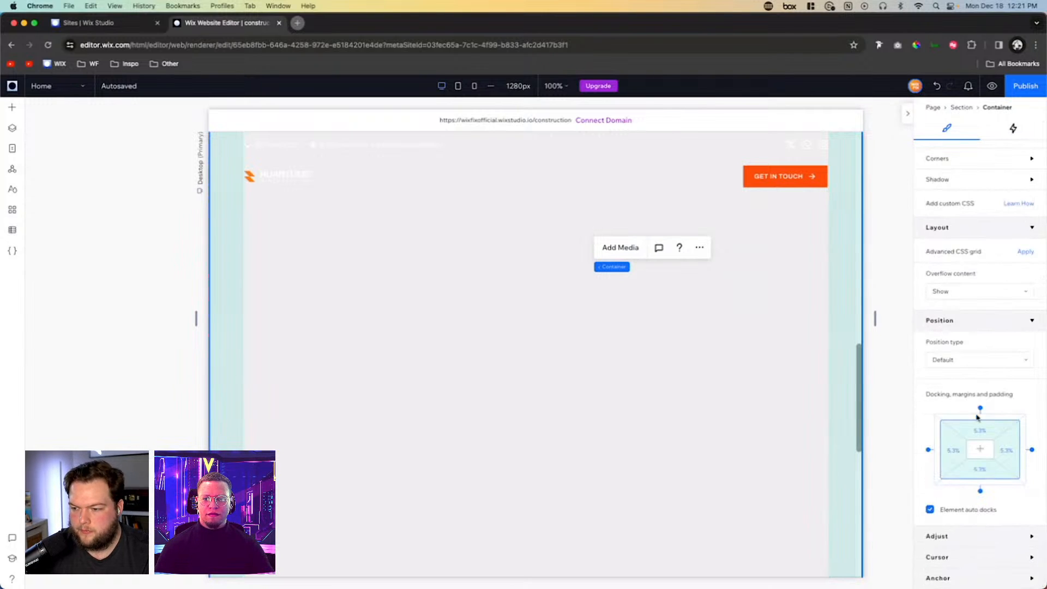
- Set the stretched container's background opacity to 0%
{"action": "scroll", "coordinate": [978, 491], "scroll_direction": "up", "scroll_amount": 6}
{"action": "left_click", "coordinate": [1017, 350]}
{"action": "type", "text": "0"}
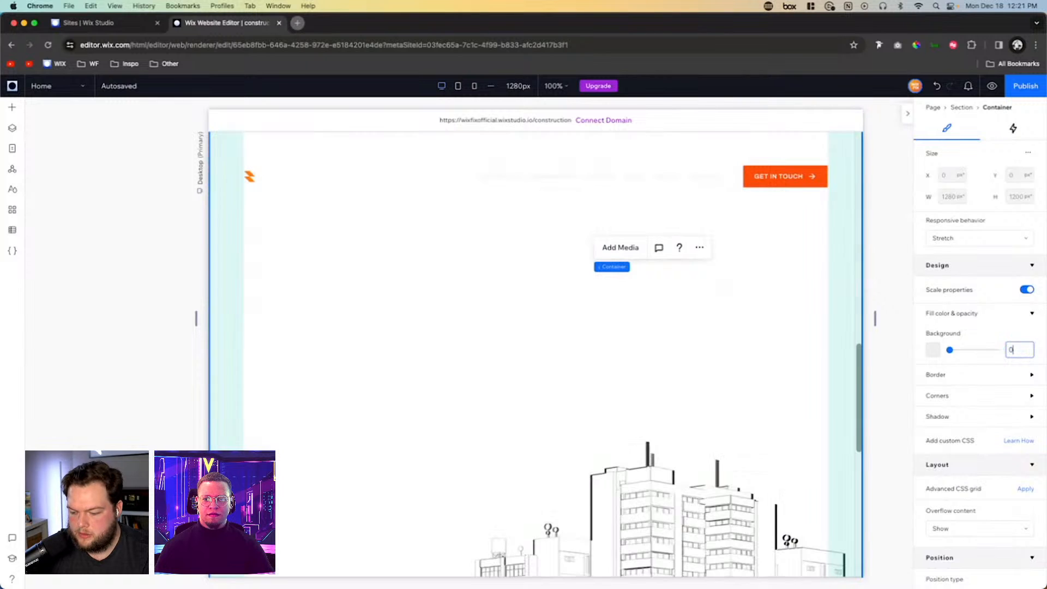
{"action": "scroll", "coordinate": [482, 355], "scroll_direction": "down", "scroll_amount": 4}
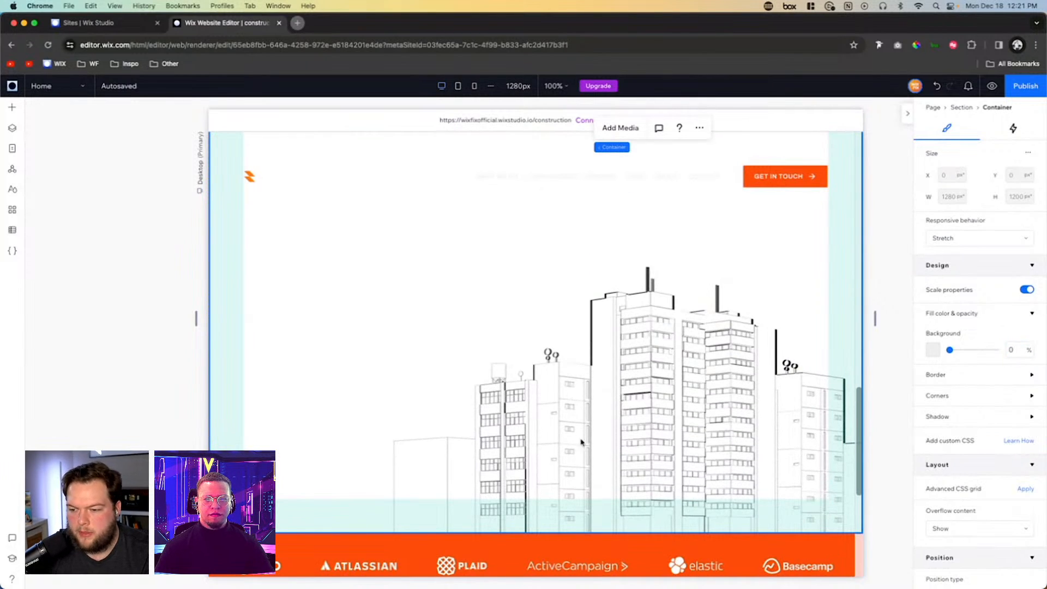
{"action": "scroll", "coordinate": [576, 433], "scroll_direction": "up", "scroll_amount": 5}
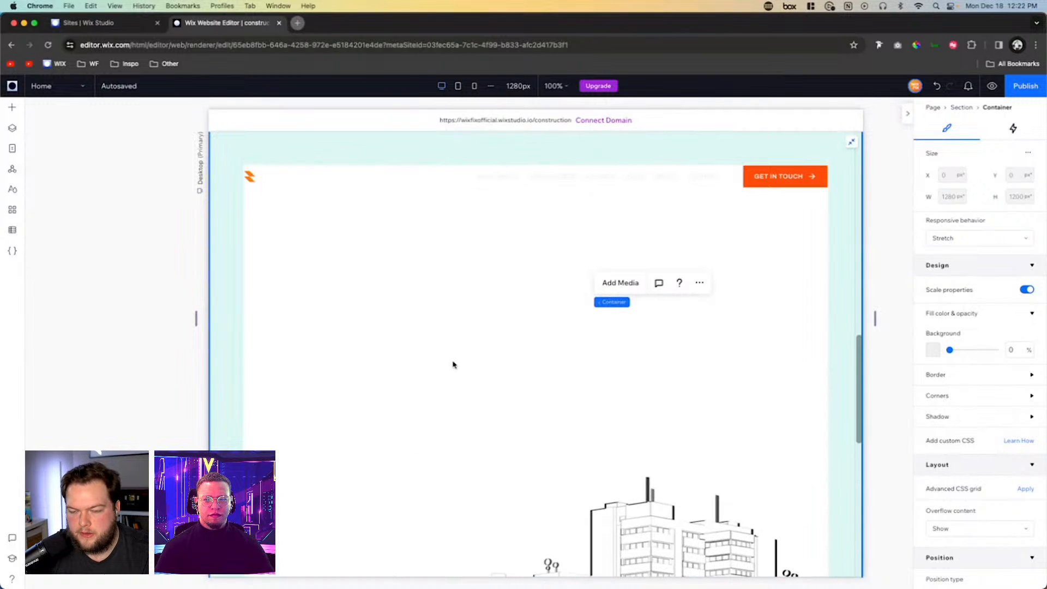
{"action": "scroll", "coordinate": [442, 238], "scroll_direction": "down", "scroll_amount": 1}
{"action": "scroll", "coordinate": [442, 239], "scroll_direction": "up", "scroll_amount": 3}
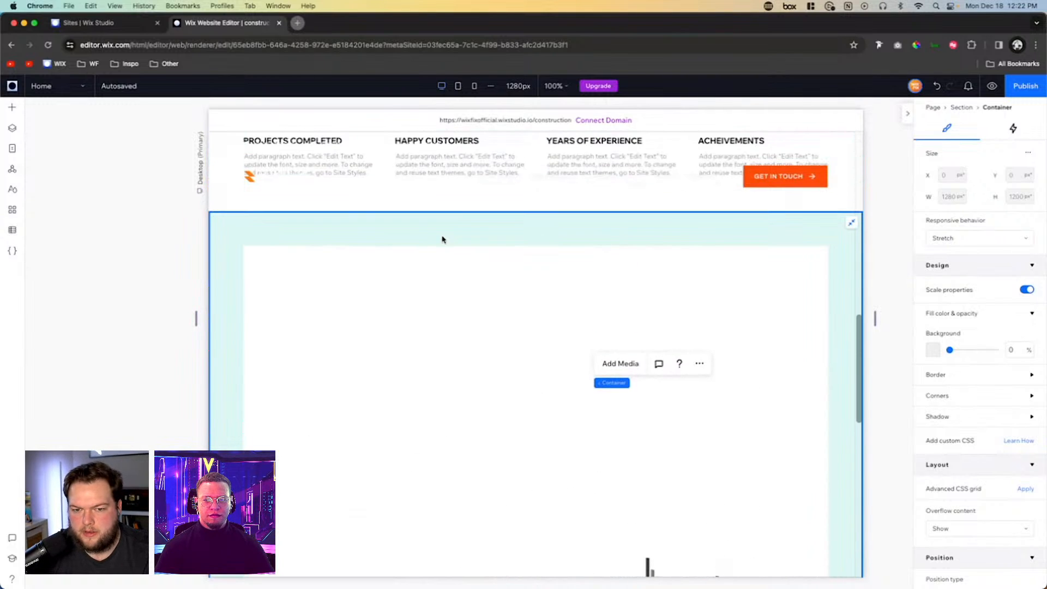
- Paste the copied About Us text stack into the transparent container
{"action": "left_click", "coordinate": [373, 313]}
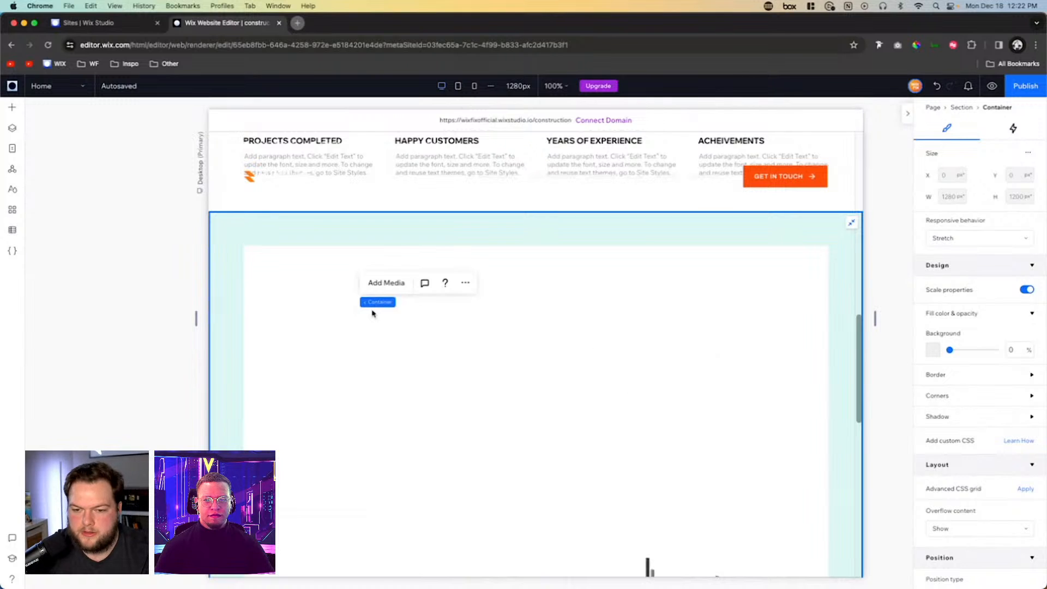
{"action": "right_click", "coordinate": [373, 314]}
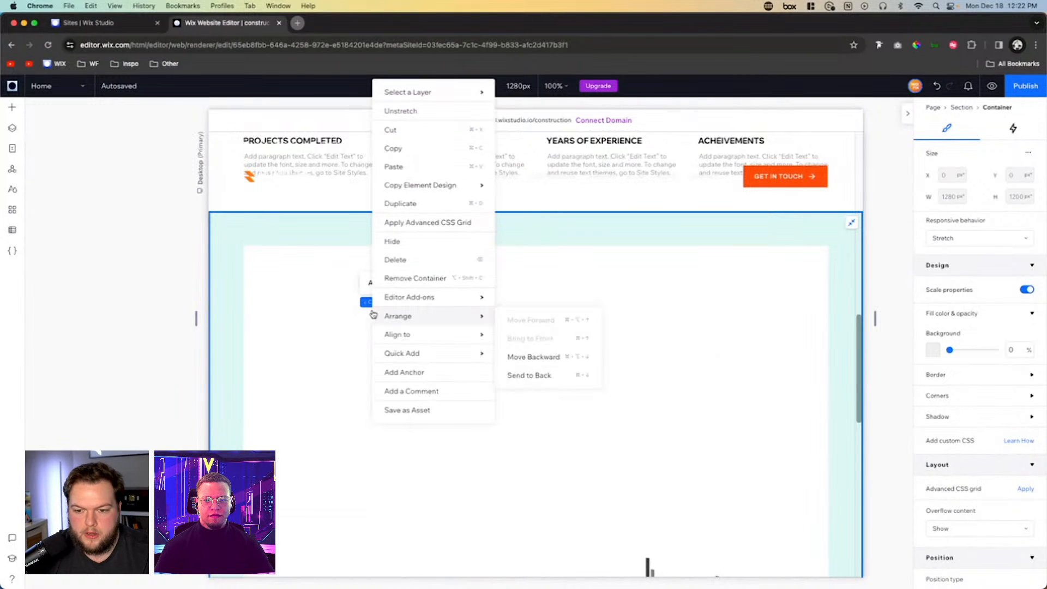
{"action": "left_click", "coordinate": [409, 167]}
{"action": "scroll", "coordinate": [652, 452], "scroll_direction": "up", "scroll_amount": 3}
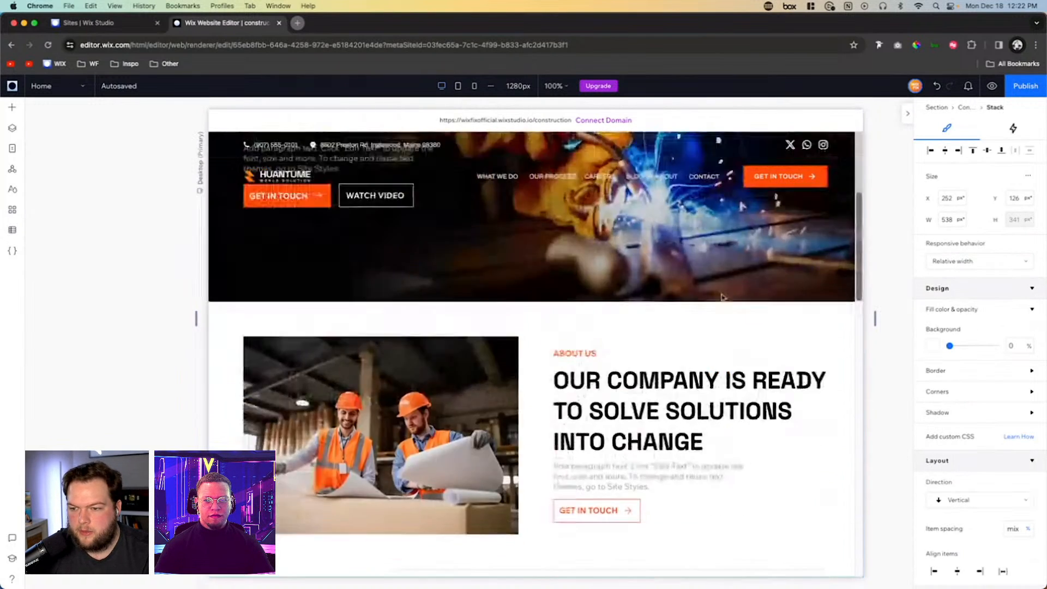
{"action": "scroll", "coordinate": [652, 452], "scroll_direction": "down", "scroll_amount": 5}
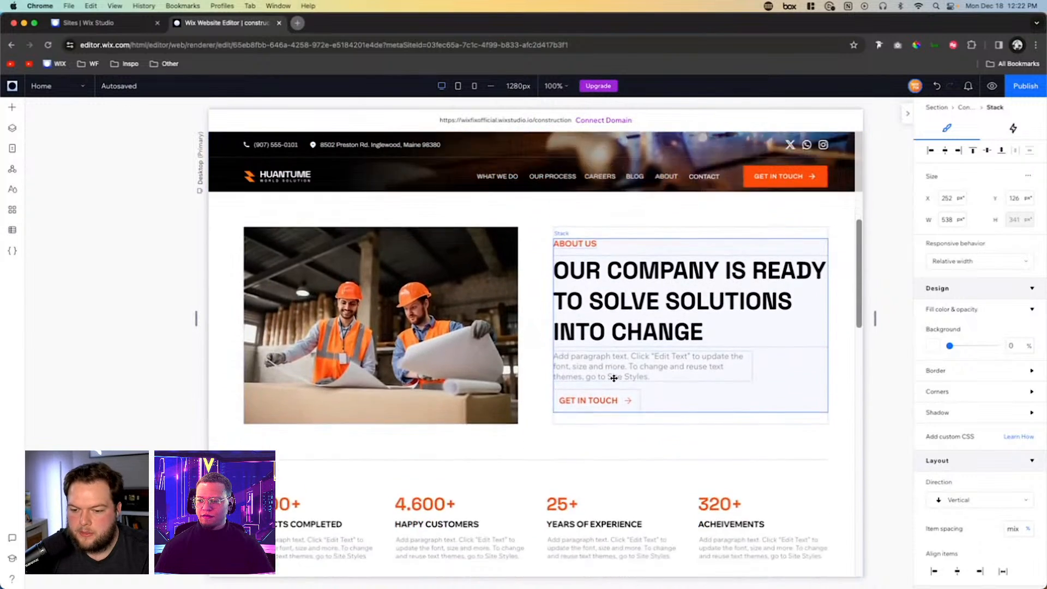
{"action": "scroll", "coordinate": [614, 378], "scroll_direction": "down", "scroll_amount": 2}
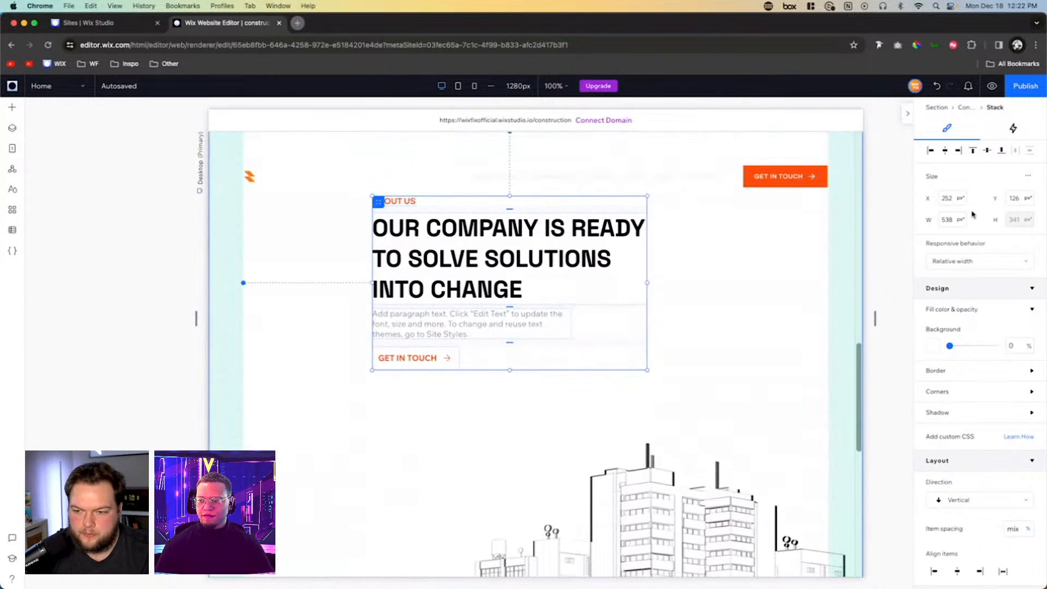
- Align the pasted text stack to the container's left and top padding edges
{"action": "left_click", "coordinate": [930, 150]}
{"action": "left_click", "coordinate": [945, 150]}
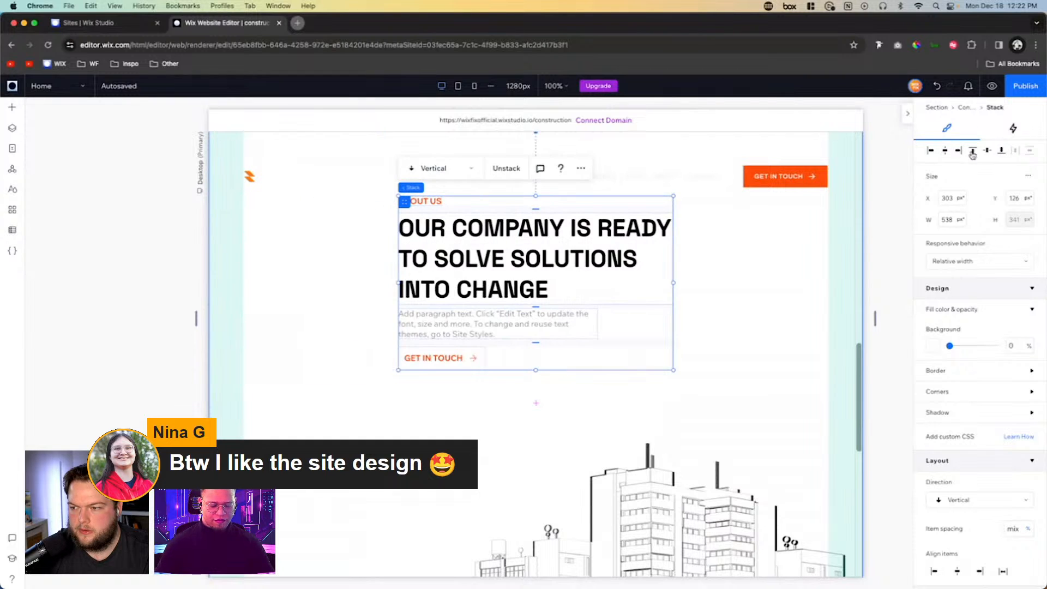
{"action": "left_click", "coordinate": [930, 151]}
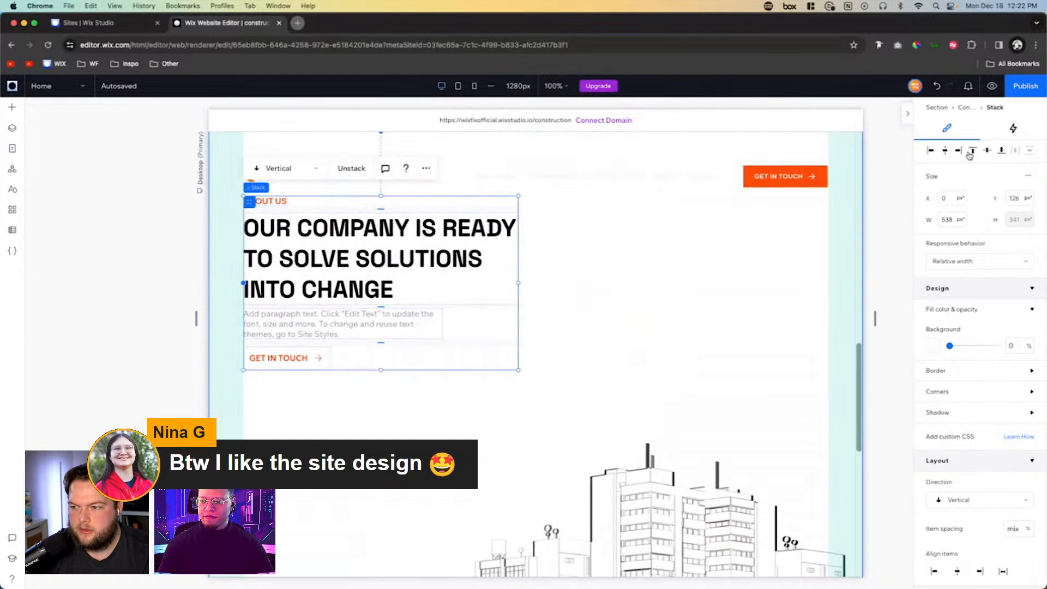
{"action": "scroll", "coordinate": [584, 290], "scroll_direction": "up", "scroll_amount": 2}
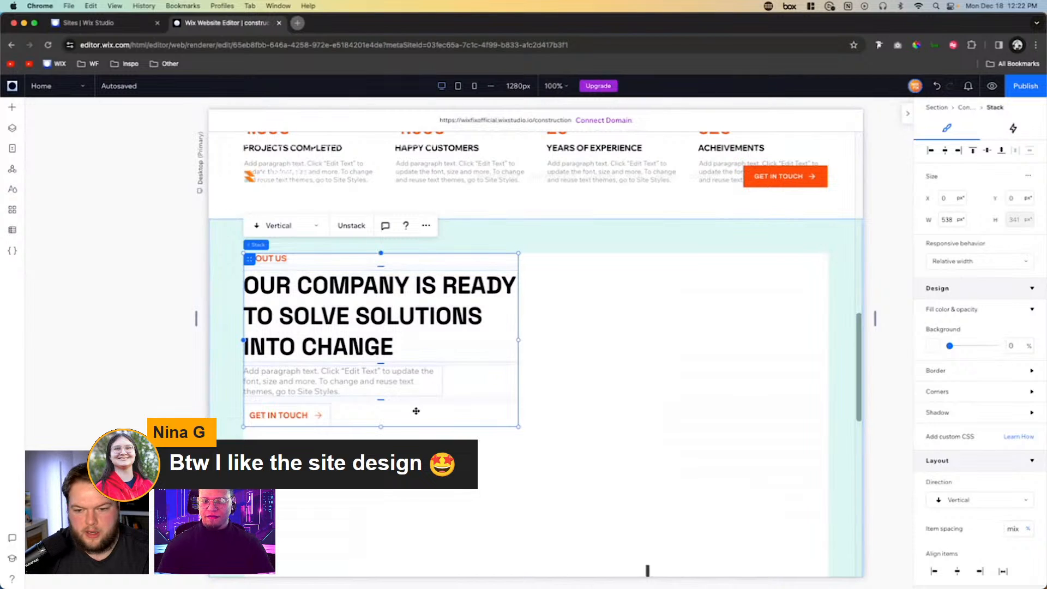
- Change the small orange label of the pasted stack to OUR QUALITY
{"action": "left_click", "coordinate": [589, 337]}
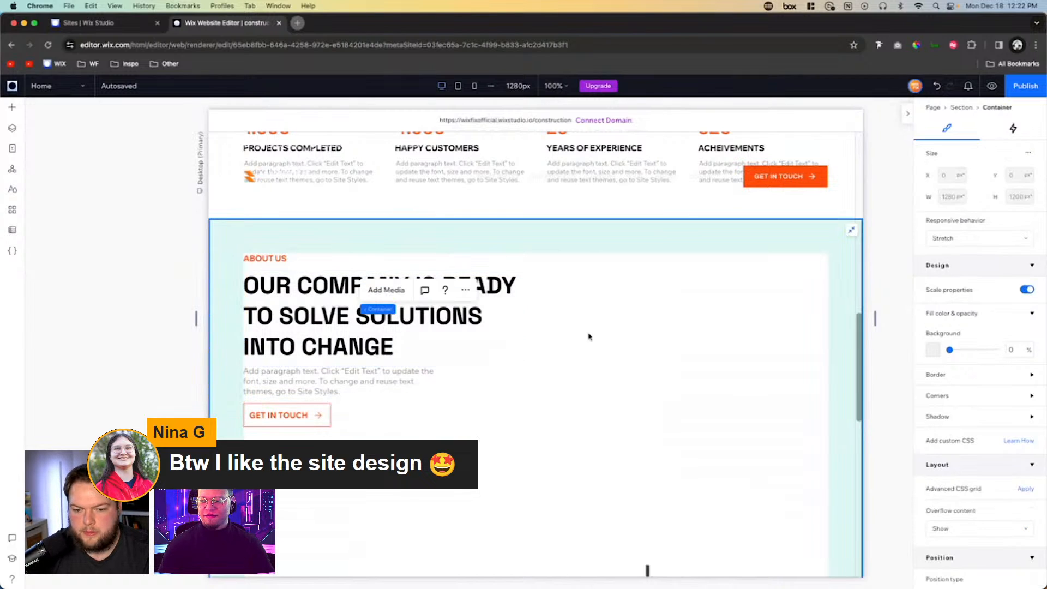
{"action": "left_click", "coordinate": [301, 413]}
{"action": "left_click", "coordinate": [357, 293]}
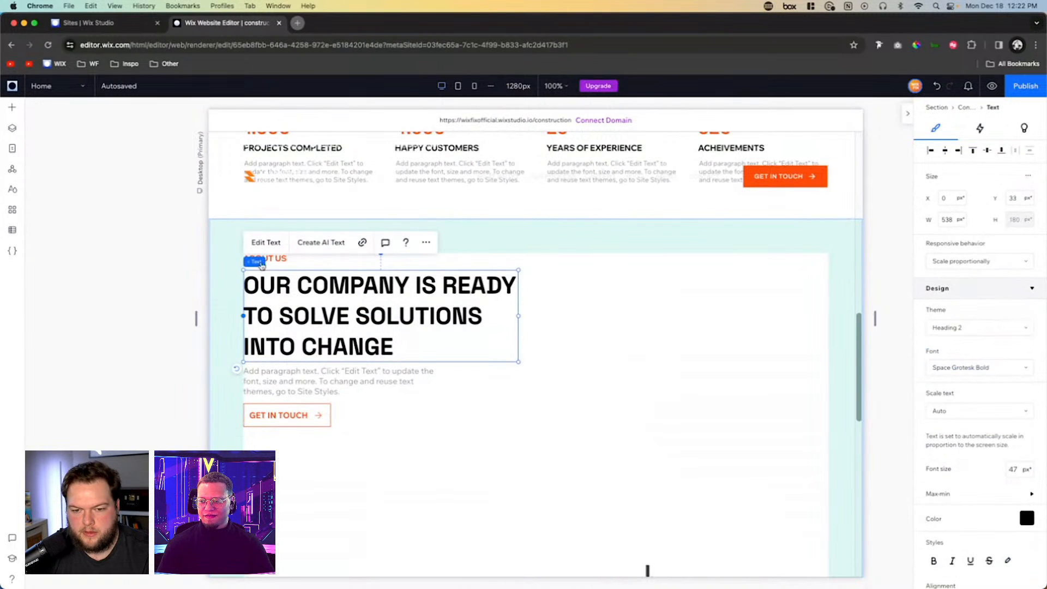
{"action": "left_click", "coordinate": [345, 258]}
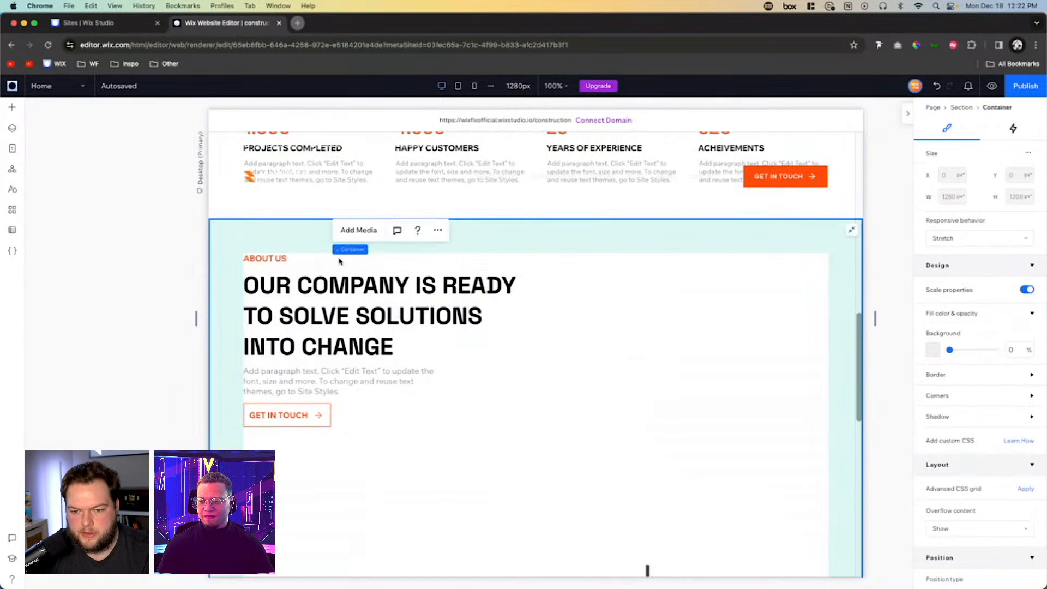
{"action": "left_click", "coordinate": [281, 258]}
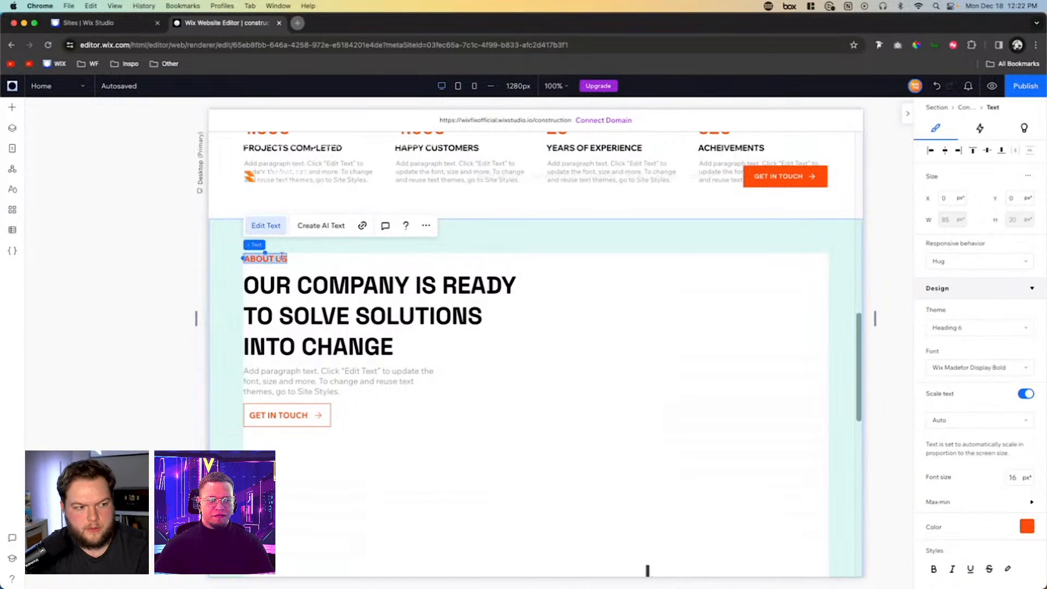
{"action": "left_click_drag", "start_coordinate": [285, 258], "coordinate": [264, 259]}
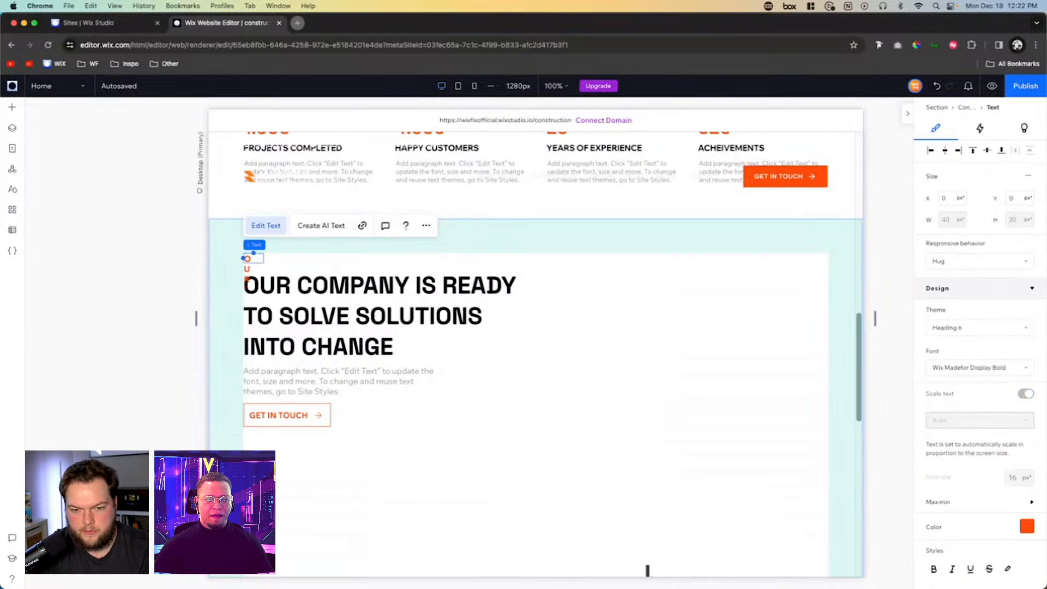
{"action": "type", "text": "QUALITY"}
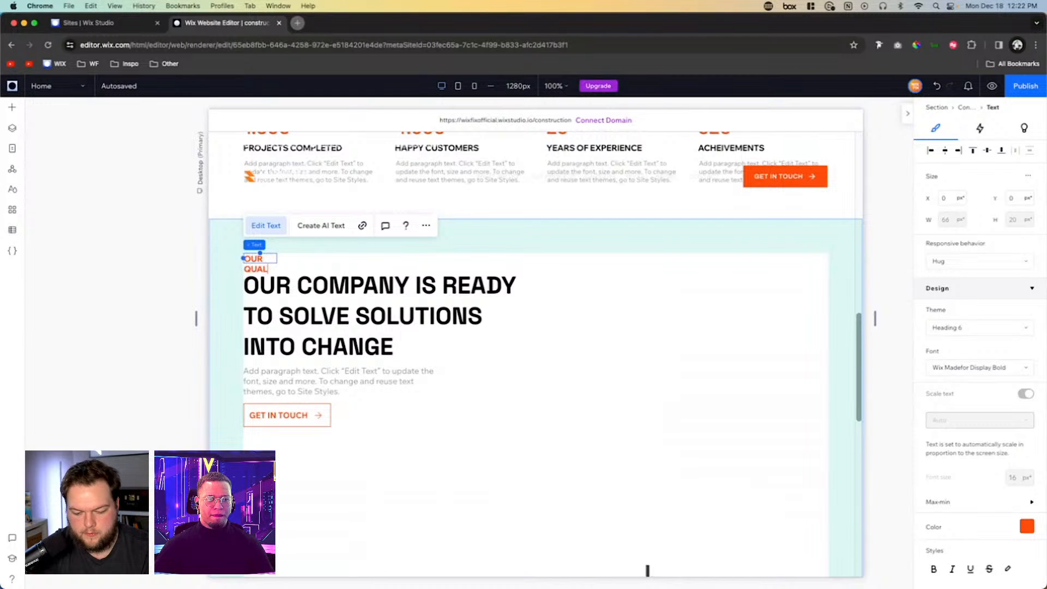
- Replace the pasted stack's heading with THE QUALITY OF THE COMPANY TO SUPPORT THE DEVELOPMENT PROCESS BECOMES REAL
{"action": "double_click", "coordinate": [348, 296]}
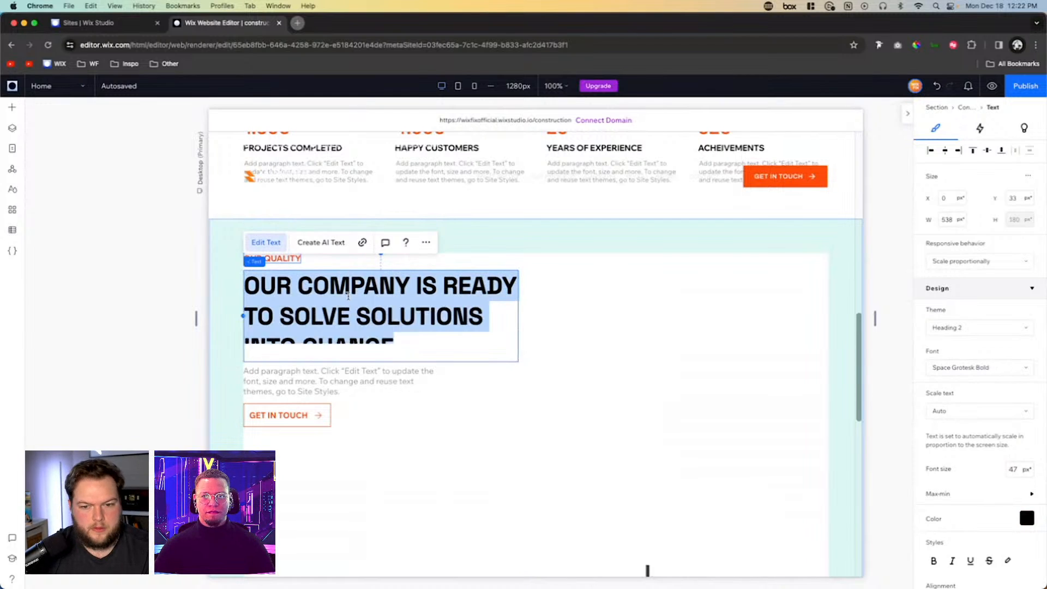
{"action": "type", "text": "THE QUALI"}
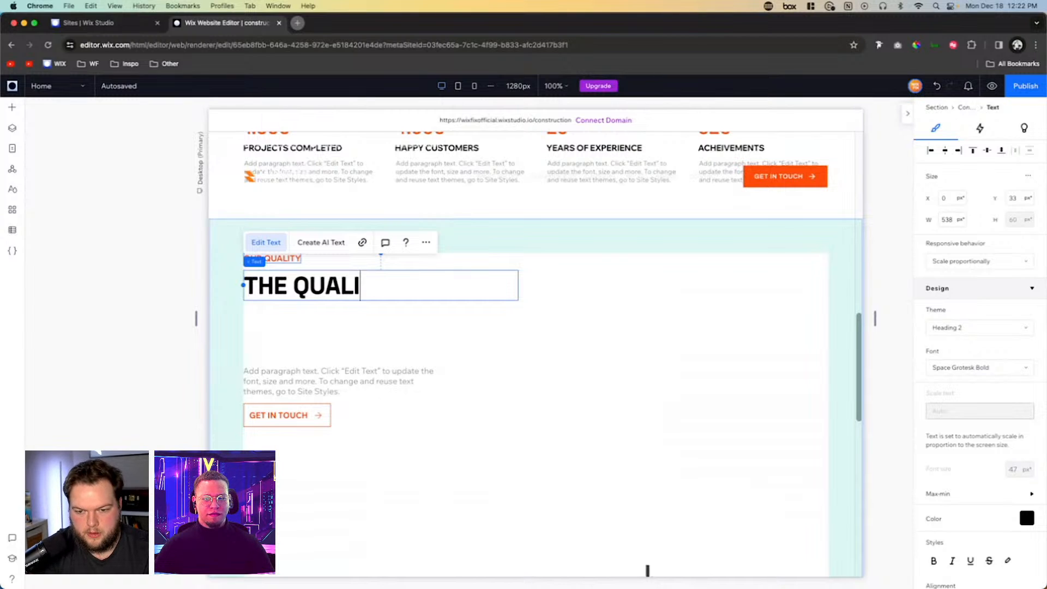
{"action": "type", "text": "TY"}
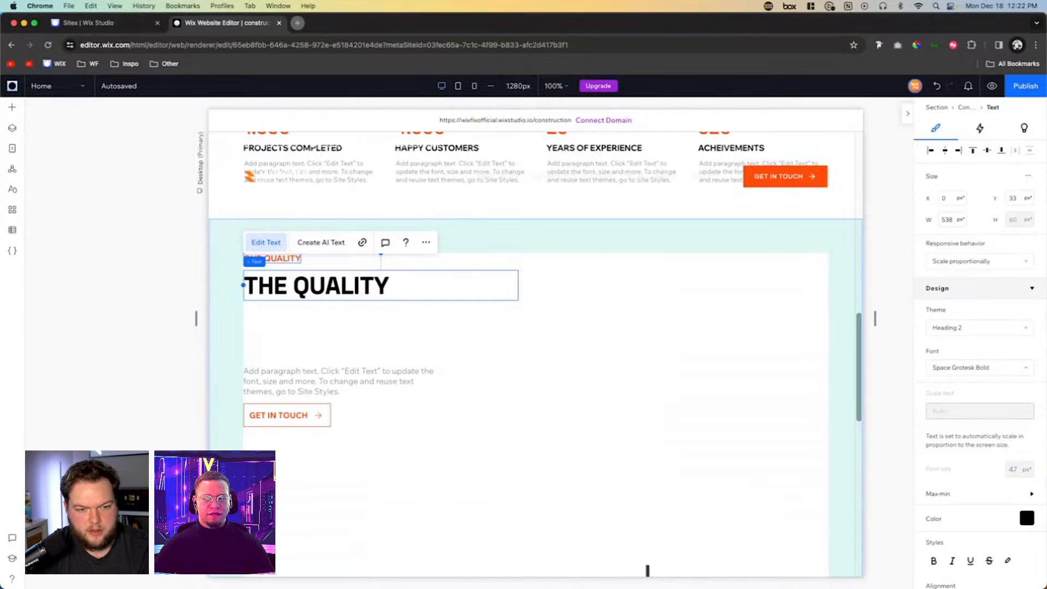
{"action": "type", "text": " OF THE COM"}
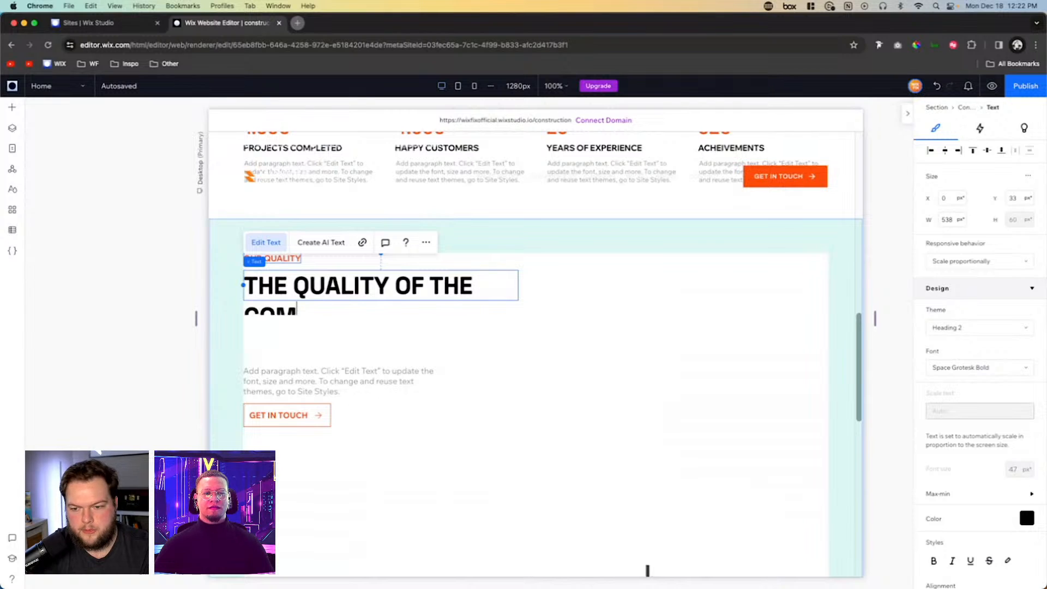
{"action": "type", "text": "PAN"}
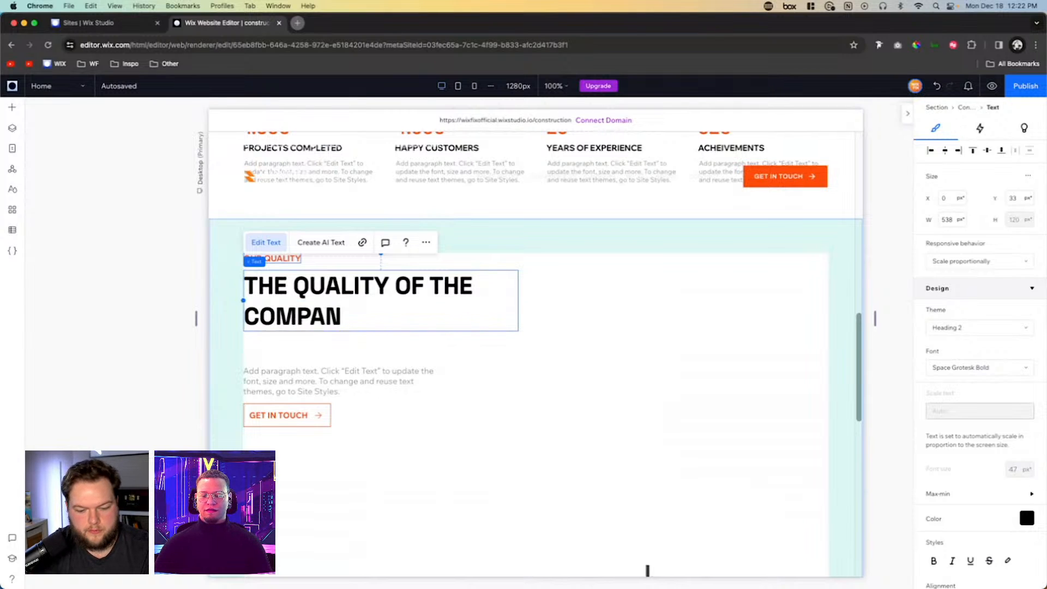
{"action": "type", "text": "TY TO S"}
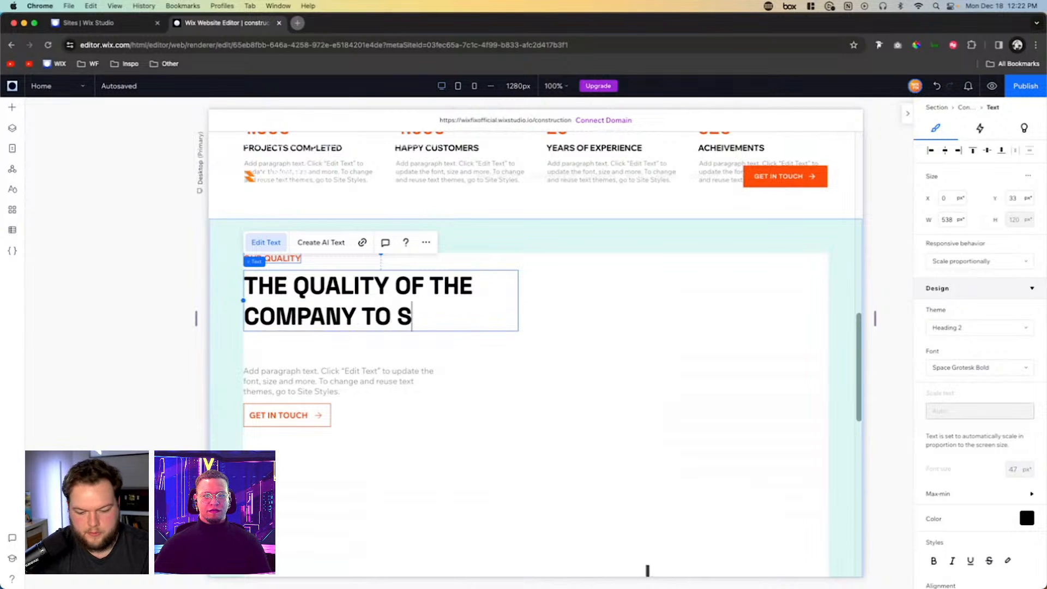
{"action": "type", "text": "UPPORT THE DEVELOPEMENT"}
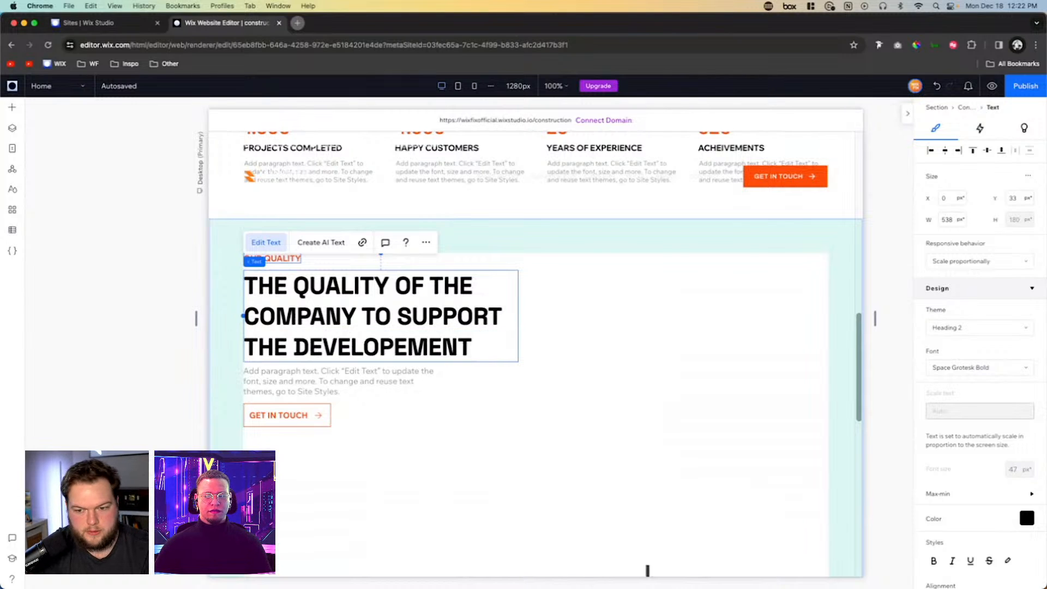
{"action": "key", "text": "BackSpace"}
{"action": "key", "text": "BackSpace"}
{"action": "key", "text": "BackSpace"}
{"action": "key", "text": "BackSpace"}
{"action": "key", "text": "BackSpace"}
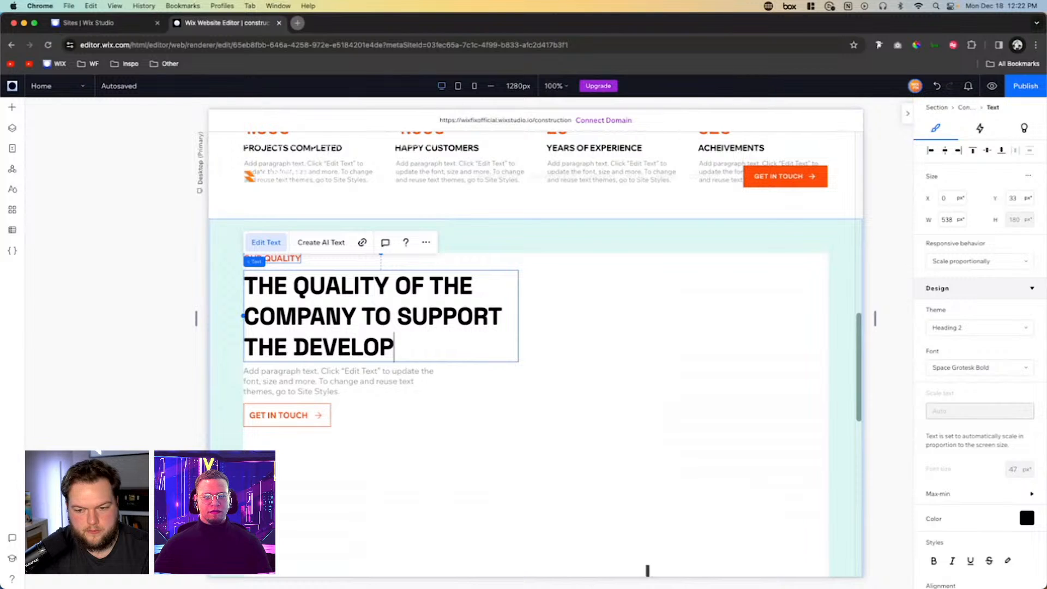
{"action": "type", "text": "MENT "}
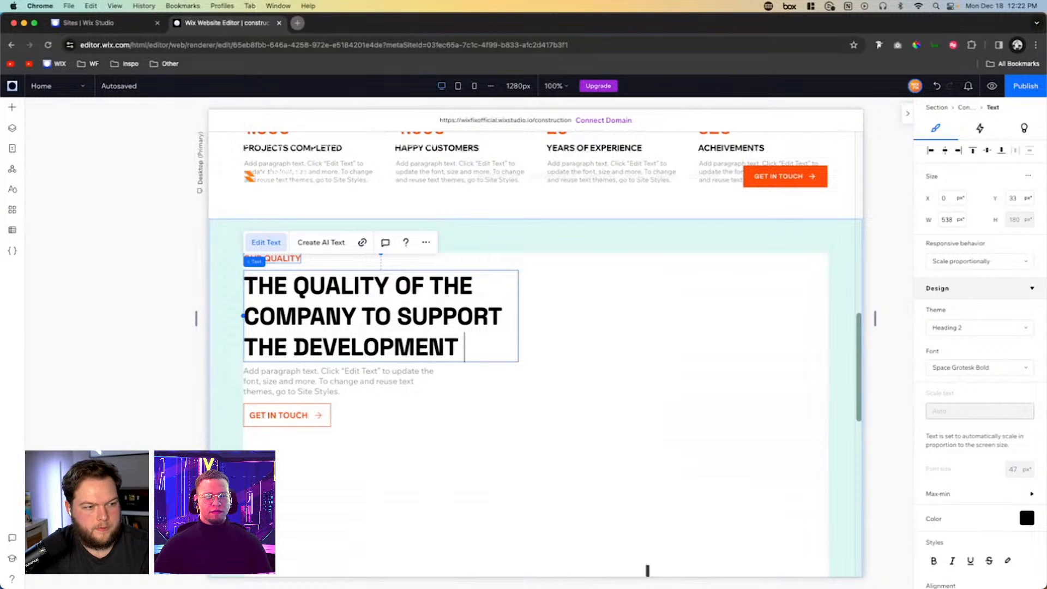
{"action": "type", "text": "PROCESS"}
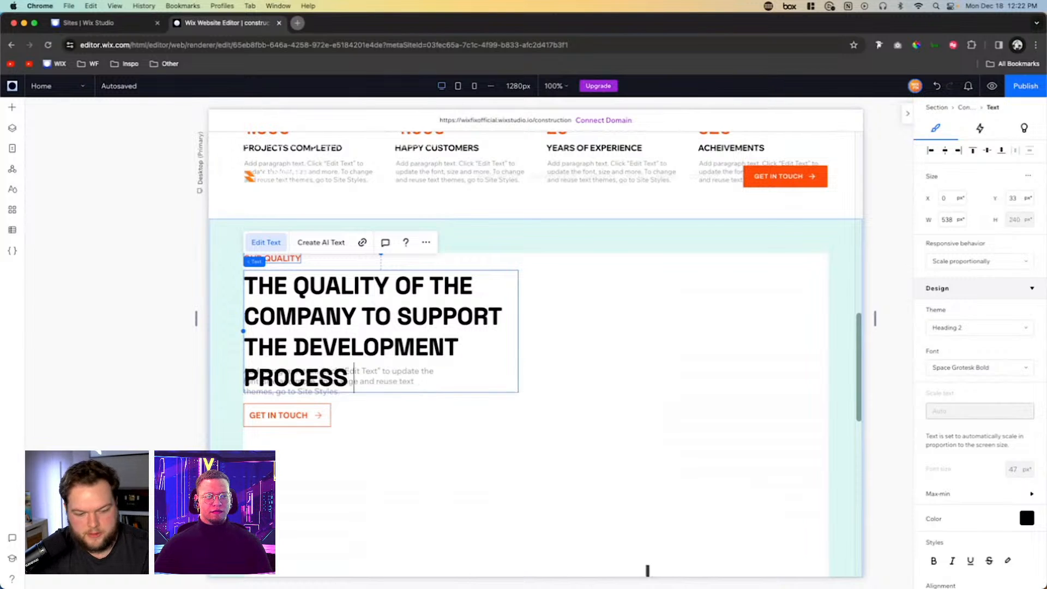
{"action": "type", "text": " BECOMES REAL"}
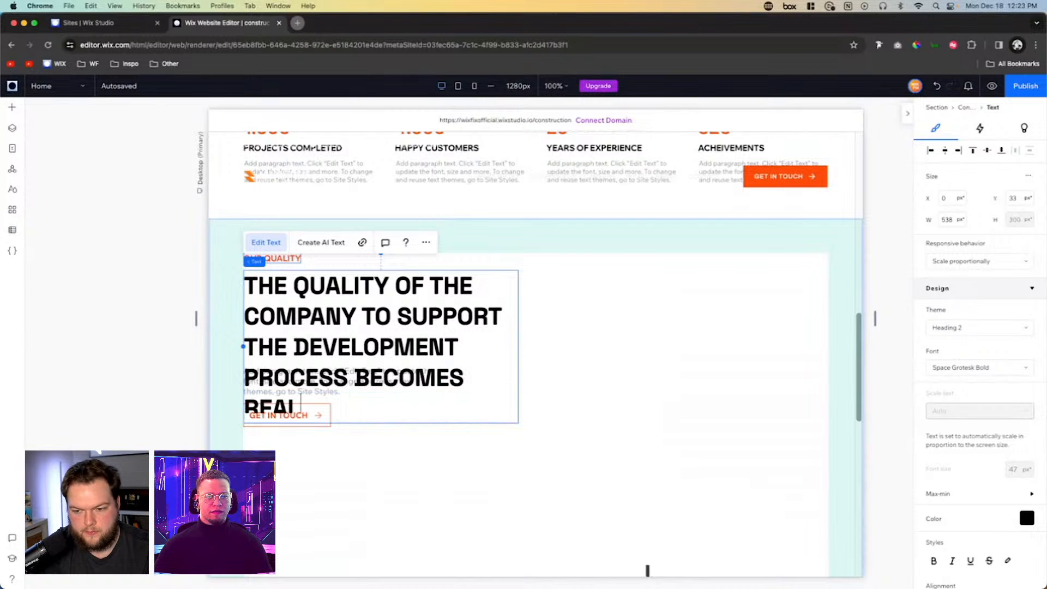
{"action": "left_click", "coordinate": [631, 301]}
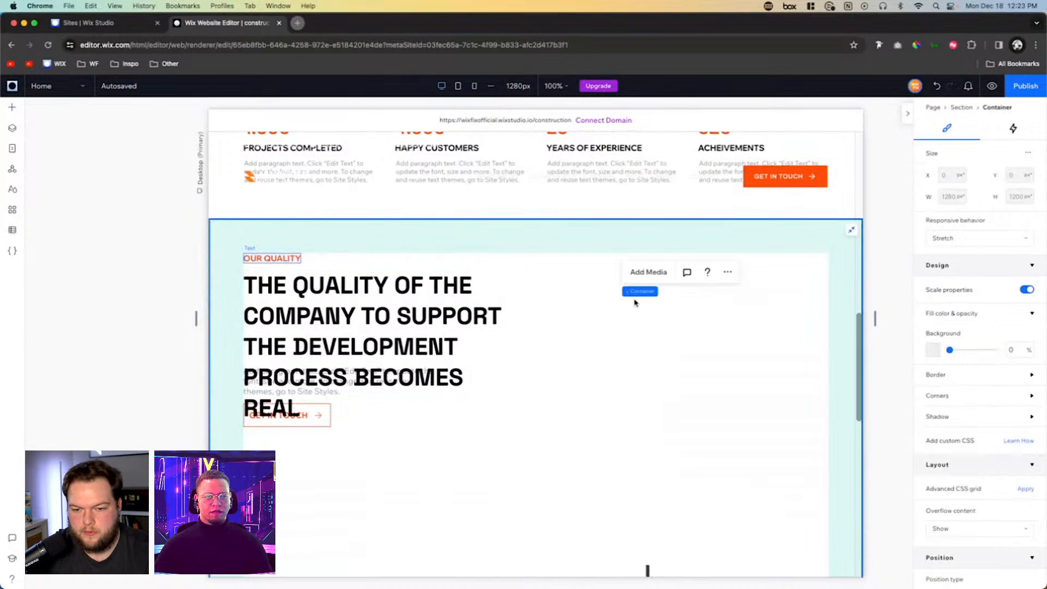
- Widen the heading's text box until it wraps onto three lines, and widen the paragraph below it to two lines
{"action": "left_click", "coordinate": [507, 338]}
{"action": "left_click_drag", "start_coordinate": [519, 347], "coordinate": [607, 320]}
{"action": "left_click", "coordinate": [325, 386]}
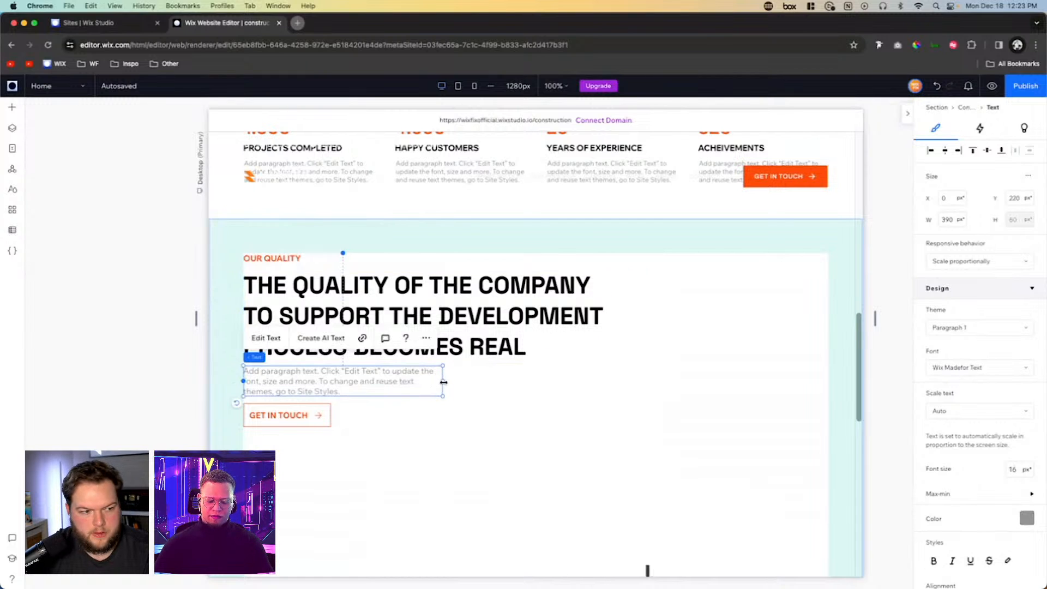
{"action": "left_click_drag", "start_coordinate": [444, 382], "coordinate": [494, 383]}
- Move the stack's GET IN TOUCH button down to a Y position of about 526 px, leaving a gap below the paragraph
{"action": "left_click", "coordinate": [286, 415]}
{"action": "scroll", "coordinate": [304, 381], "scroll_direction": "down", "scroll_amount": 5}
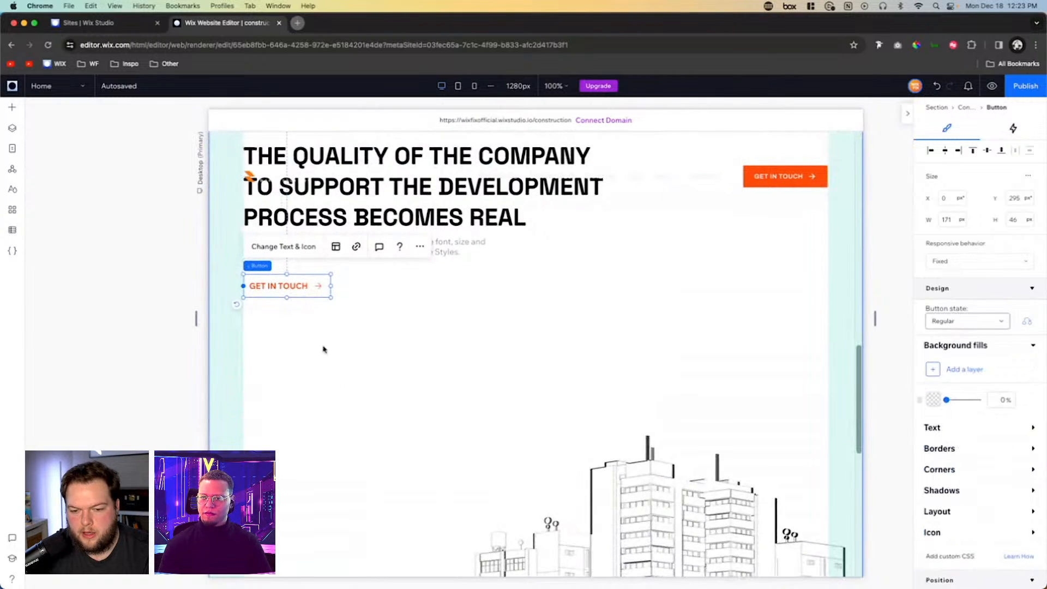
{"action": "left_click_drag", "start_coordinate": [271, 284], "coordinate": [269, 402]}
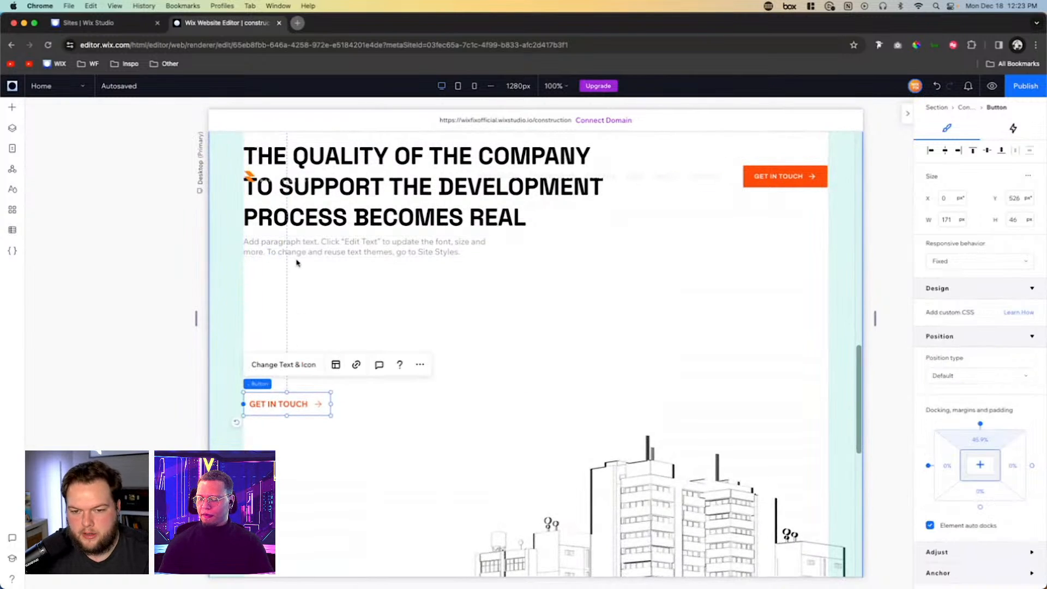
- Add a repeater to the container between the paragraph and the button, and set it to 1 item per row
{"action": "left_click", "coordinate": [327, 316]}
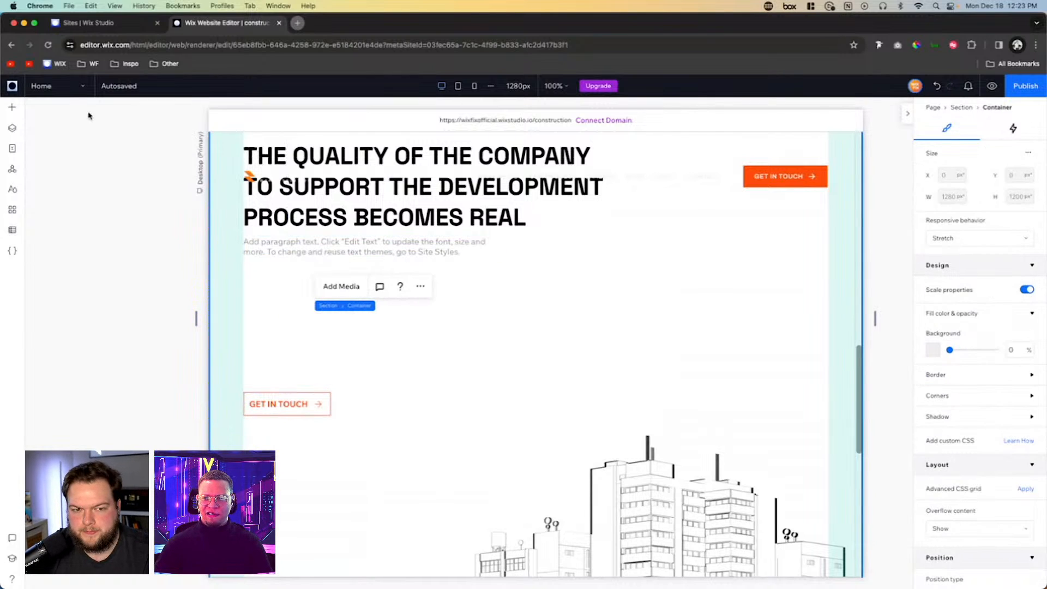
{"action": "left_click", "coordinate": [12, 109]}
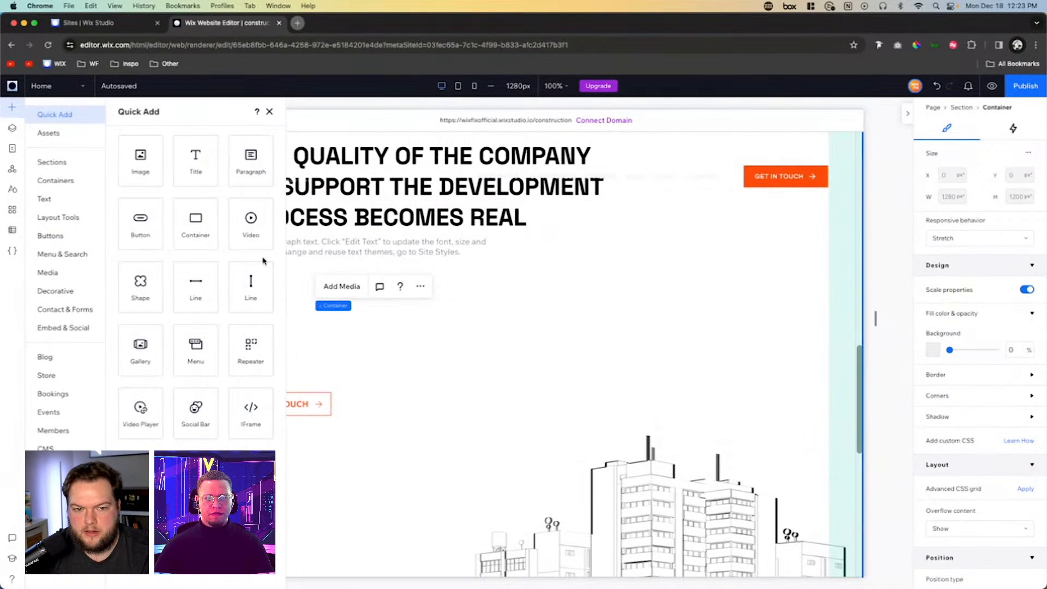
{"action": "left_click_drag", "start_coordinate": [240, 365], "coordinate": [483, 334]}
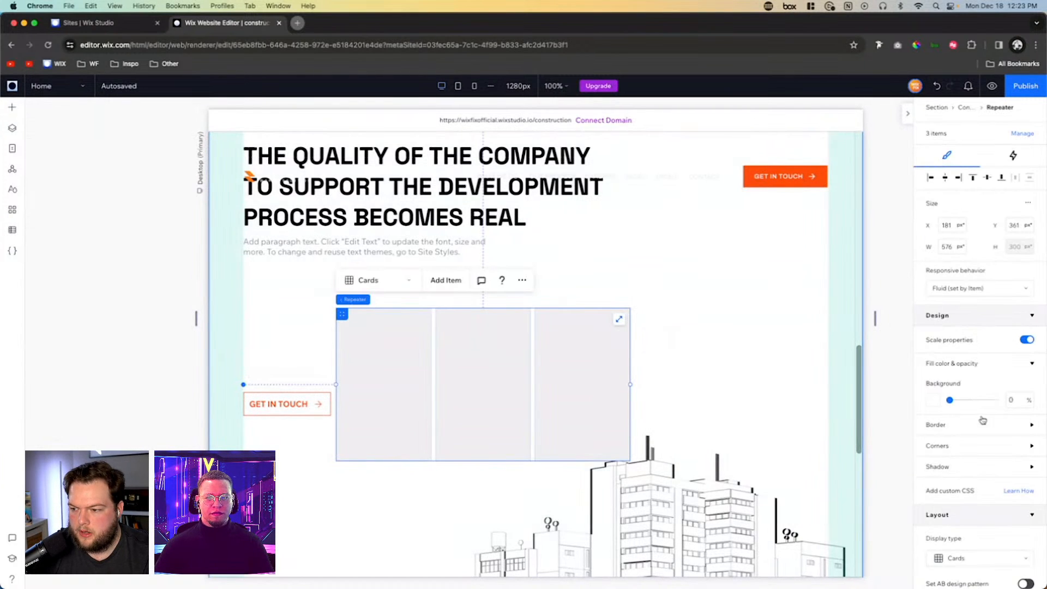
{"action": "scroll", "coordinate": [1002, 492], "scroll_direction": "down", "scroll_amount": 5}
{"action": "scroll", "coordinate": [1002, 491], "scroll_direction": "down", "scroll_amount": 1}
{"action": "left_click", "coordinate": [1016, 363]}
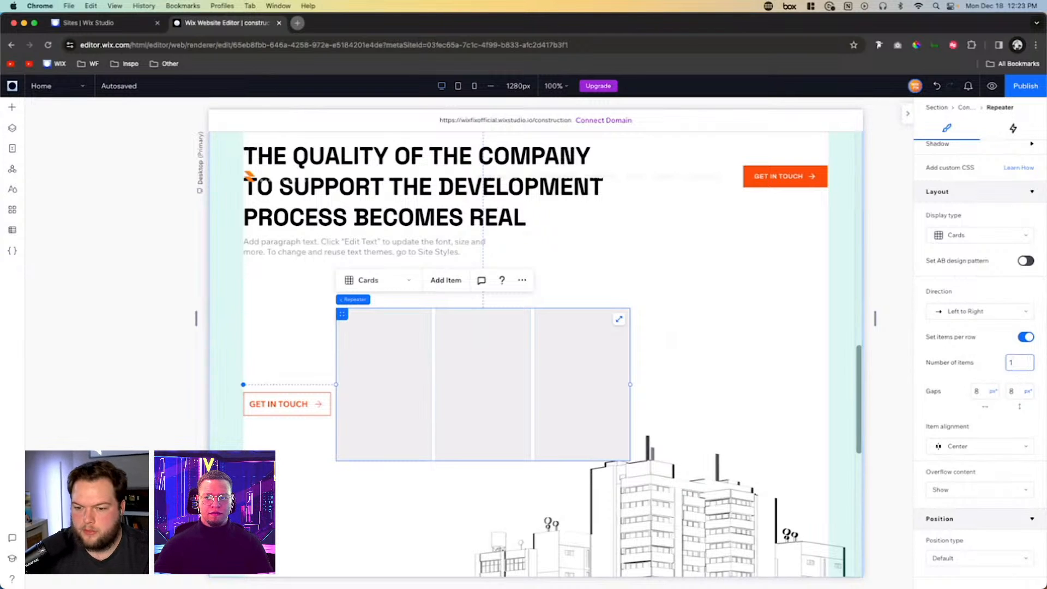
{"action": "key", "text": "Return"}
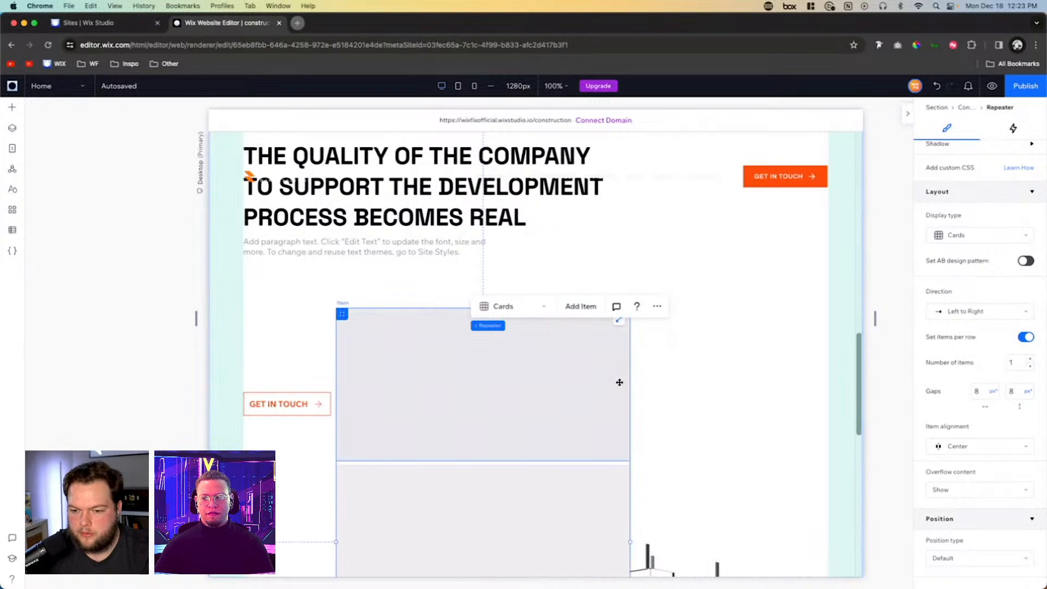
- Set the repeater item's height to 40 px and its background opacity to 0%
{"action": "left_click", "coordinate": [434, 386]}
{"action": "scroll", "coordinate": [996, 269], "scroll_direction": "up", "scroll_amount": 5}
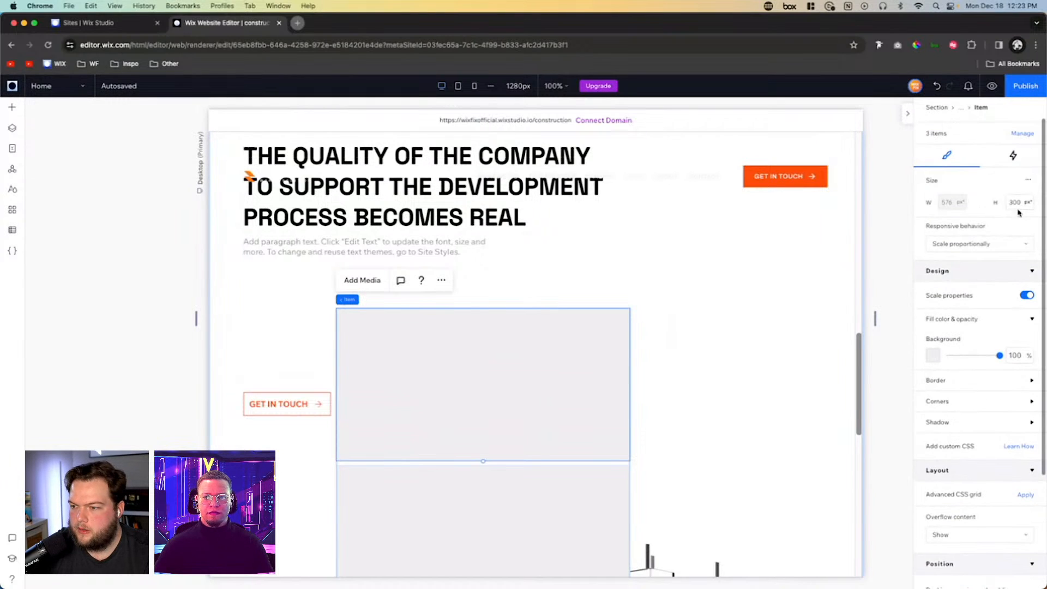
{"action": "left_click", "coordinate": [1018, 203]}
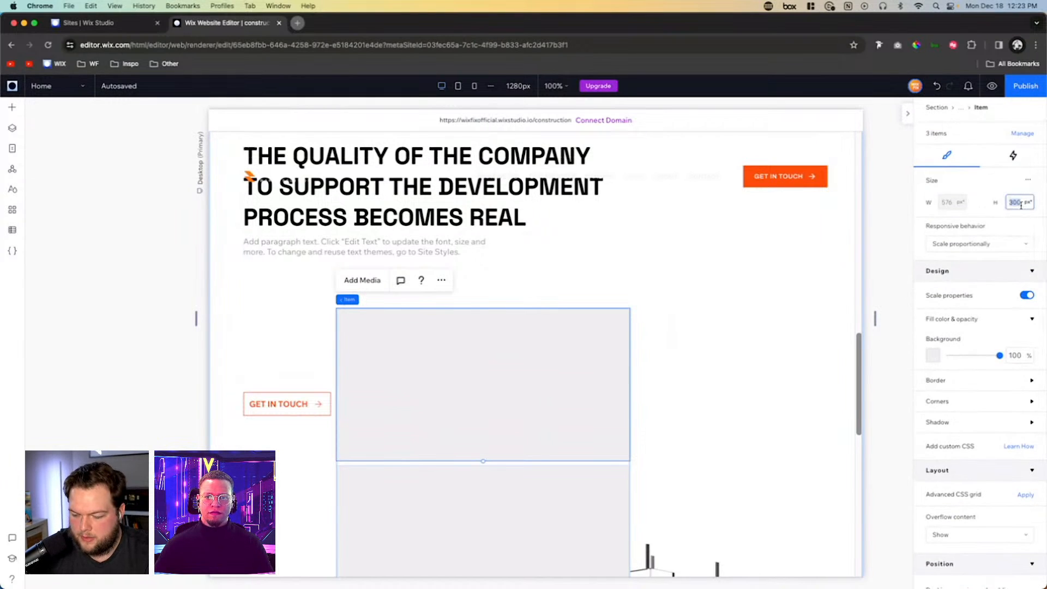
{"action": "type", "text": "40"}
{"action": "key", "text": "Return"}
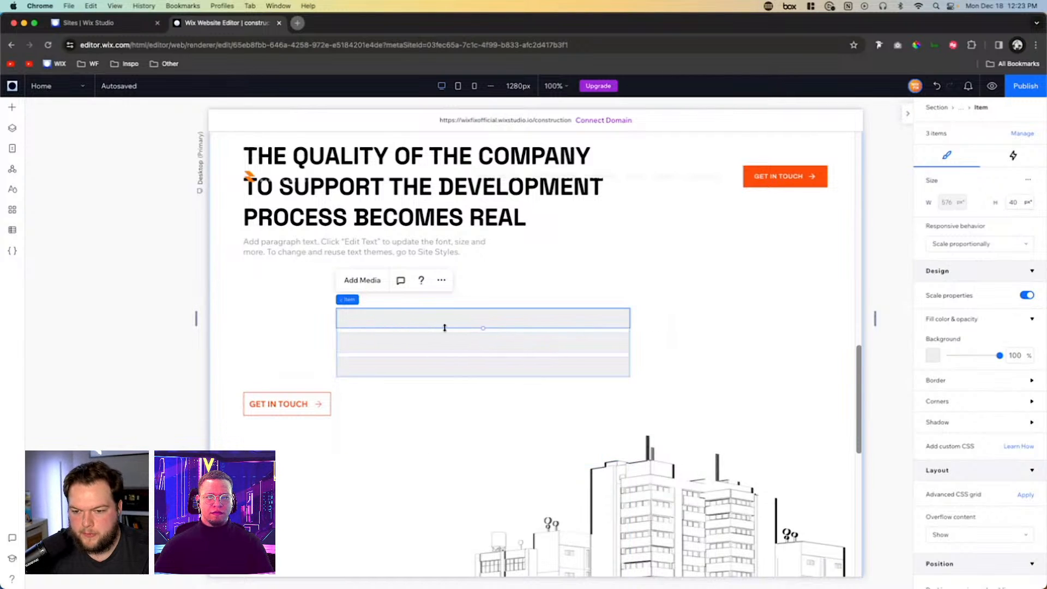
{"action": "left_click", "coordinate": [1015, 355]}
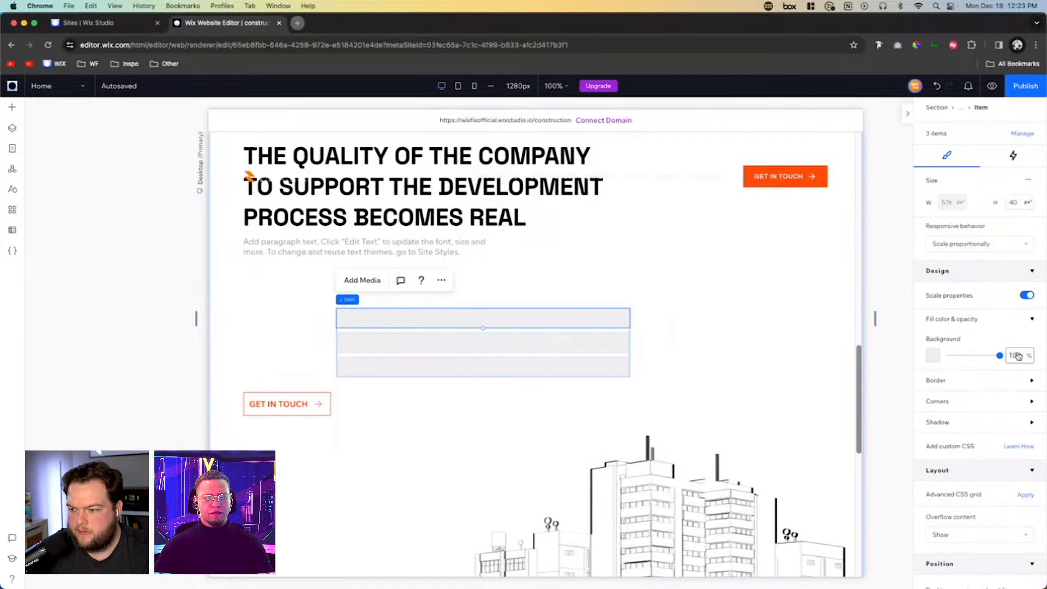
{"action": "type", "text": "0"}
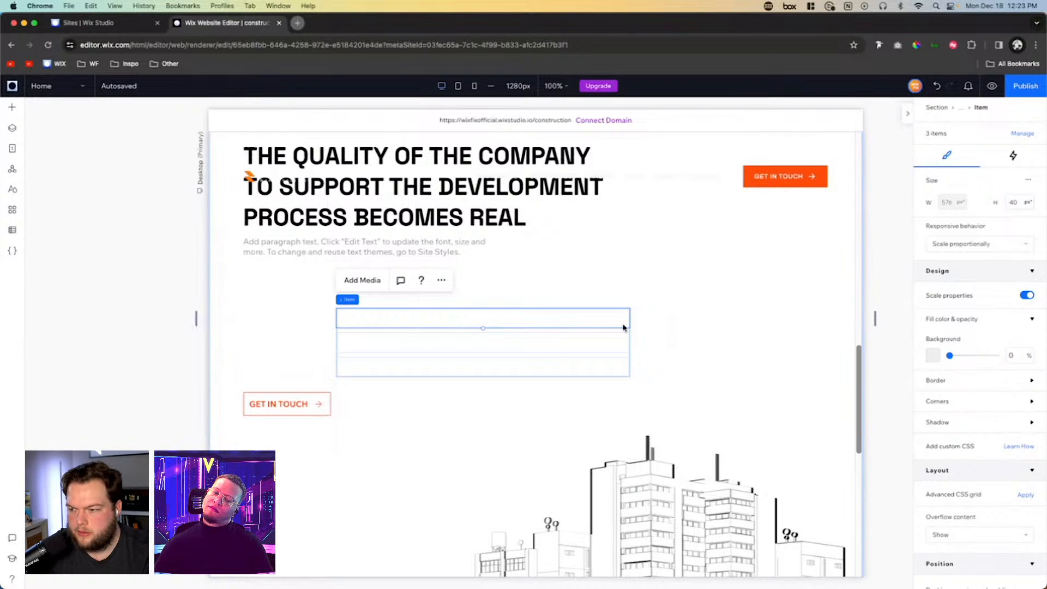
- Apply an advanced CSS grid with a 2x1 layout to the repeater item
{"action": "scroll", "coordinate": [981, 453], "scroll_direction": "down", "scroll_amount": 2}
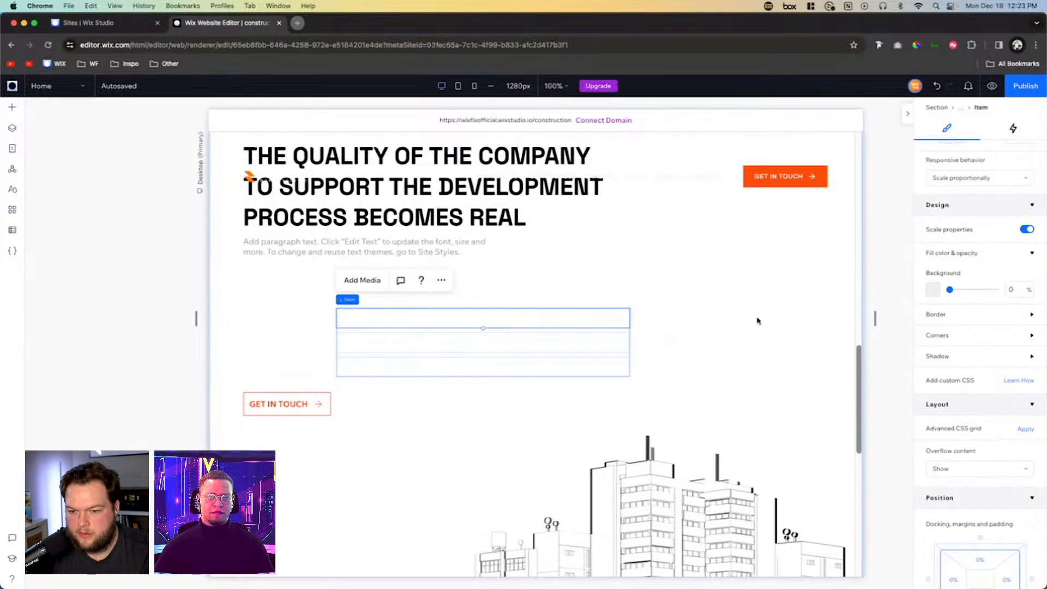
{"action": "left_click", "coordinate": [1026, 433]}
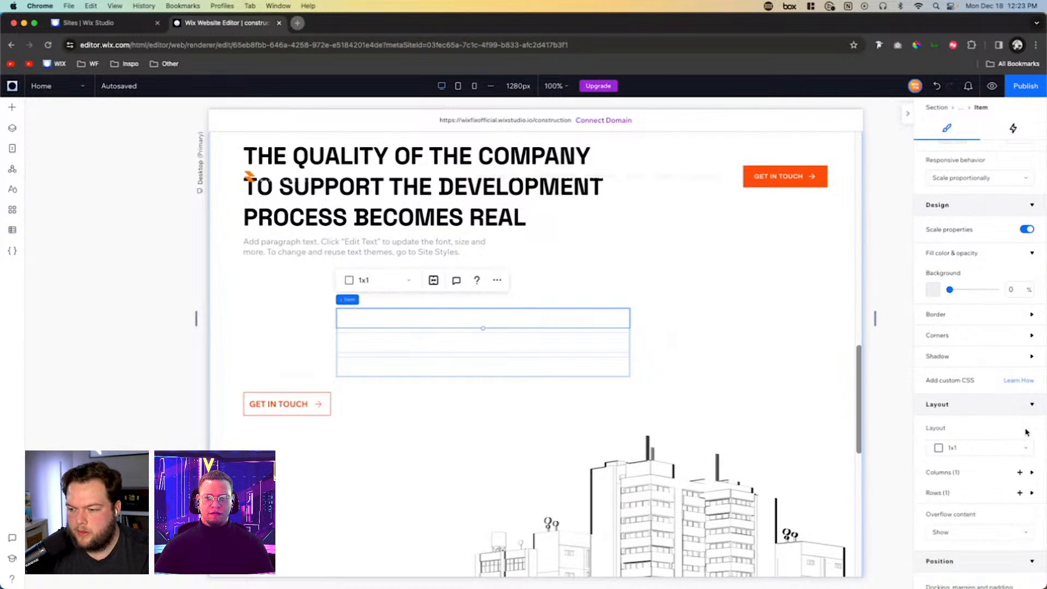
{"action": "left_click", "coordinate": [1018, 448]}
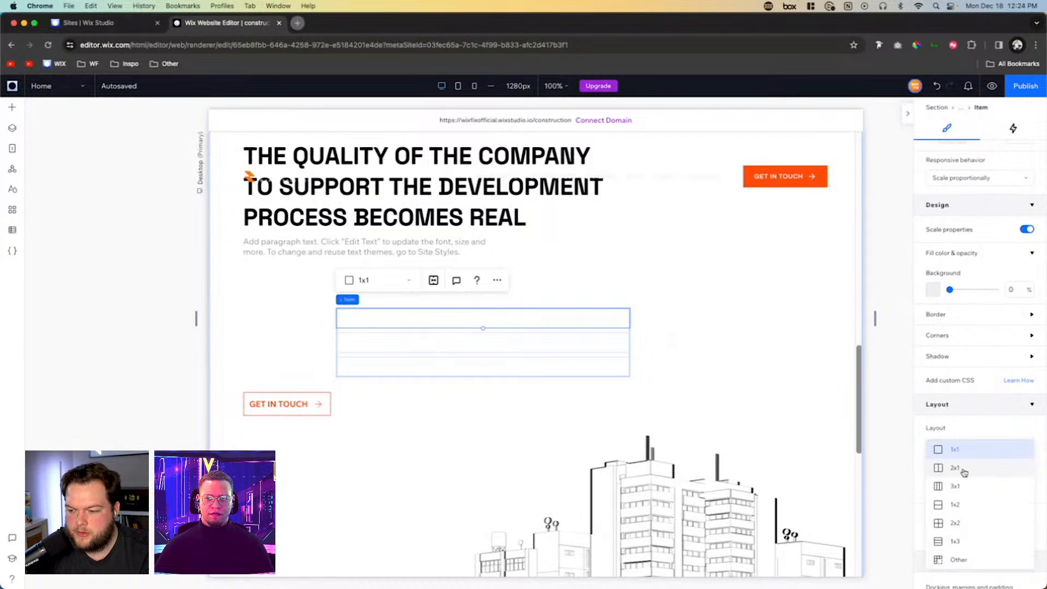
{"action": "left_click", "coordinate": [966, 472]}
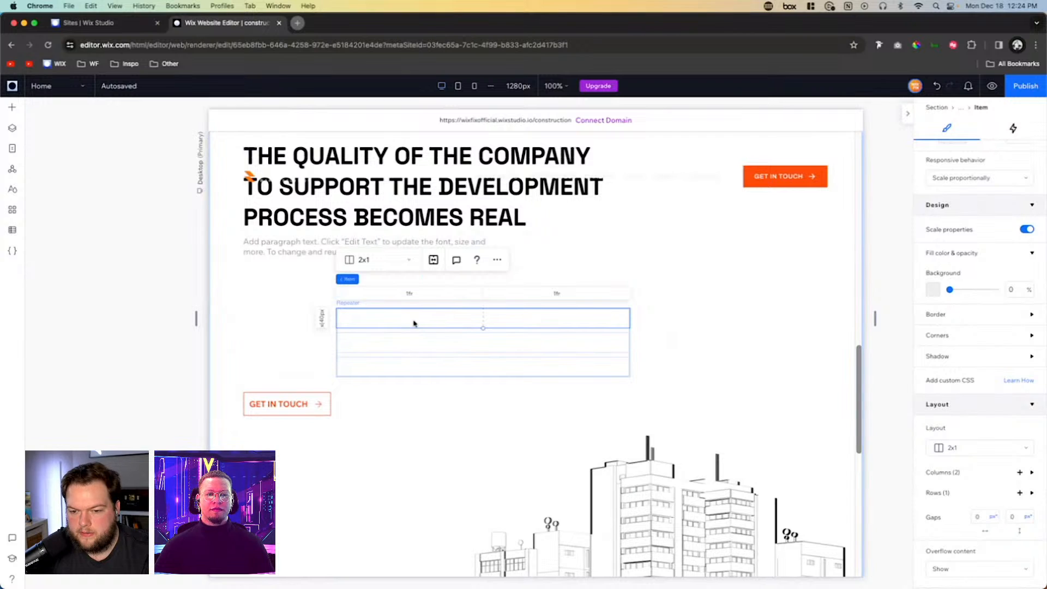
- Add the outlined rounded-square basic shape to the first column of the top repeater item
{"action": "left_click", "coordinate": [12, 110]}
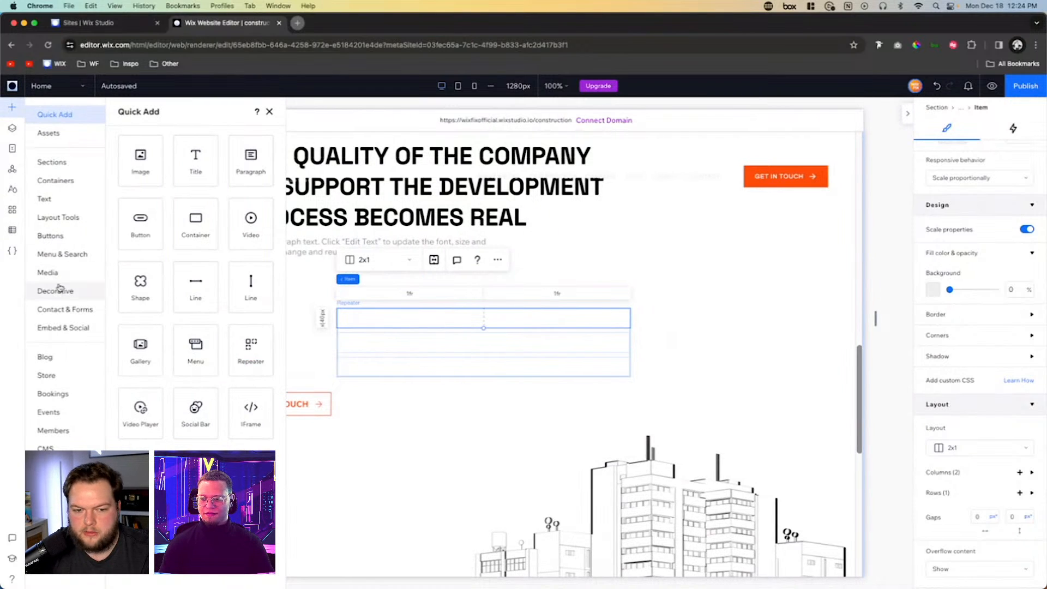
{"action": "left_click", "coordinate": [58, 291]}
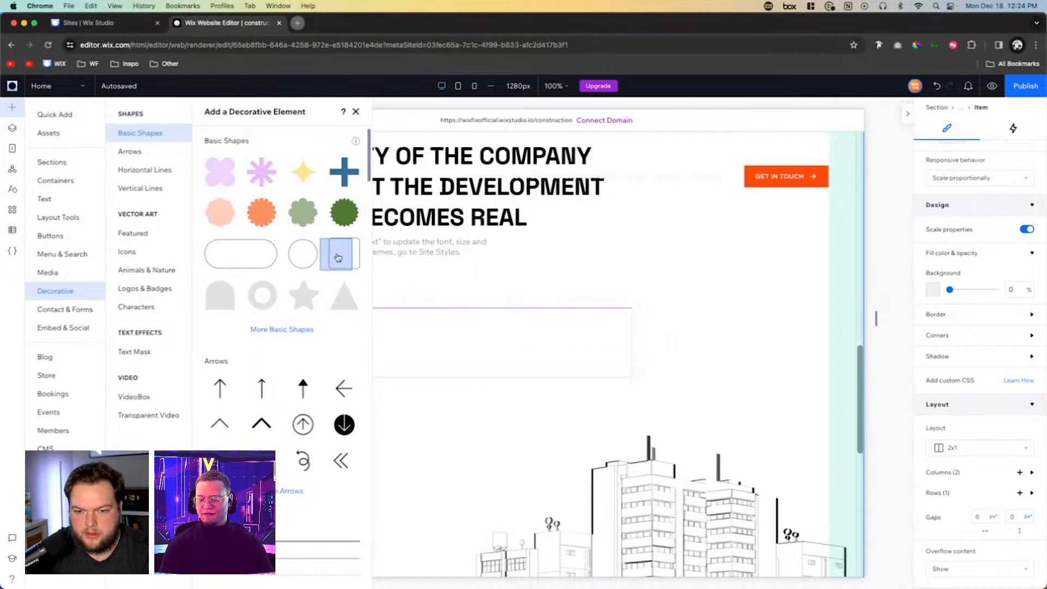
{"action": "left_click_drag", "start_coordinate": [336, 258], "coordinate": [409, 321]}
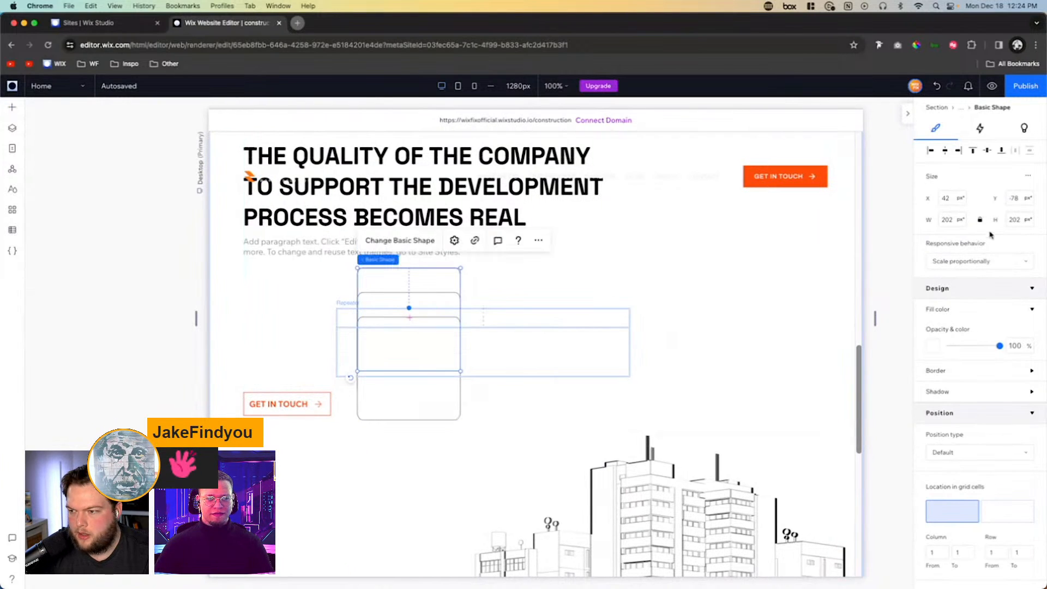
- Resize the square shape to 13 by 13 px and align it to the left edge and vertical centre of its cell
{"action": "left_click", "coordinate": [951, 224]}
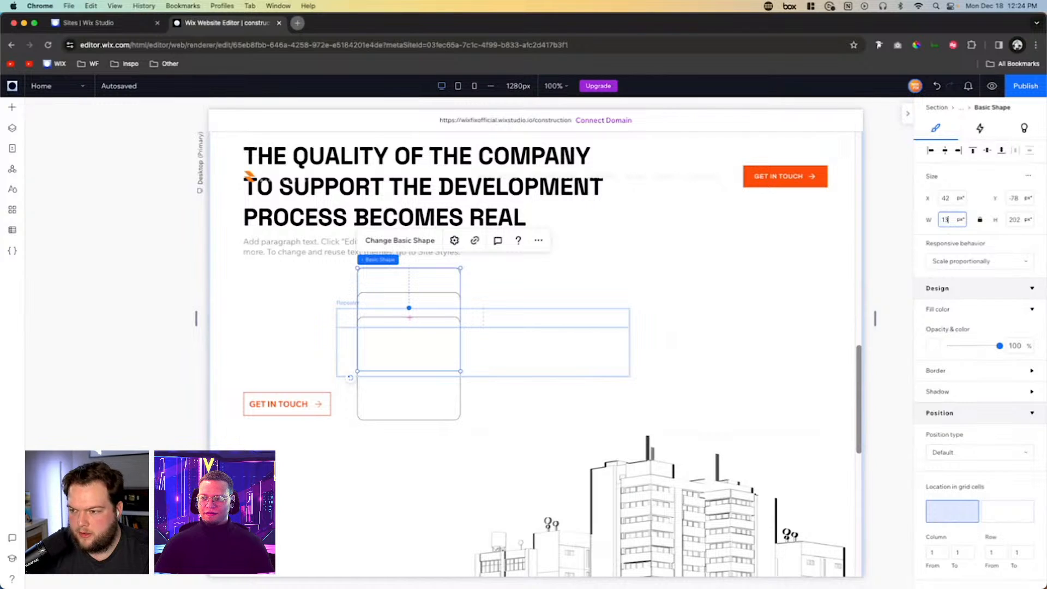
{"action": "key", "text": "Tab"}
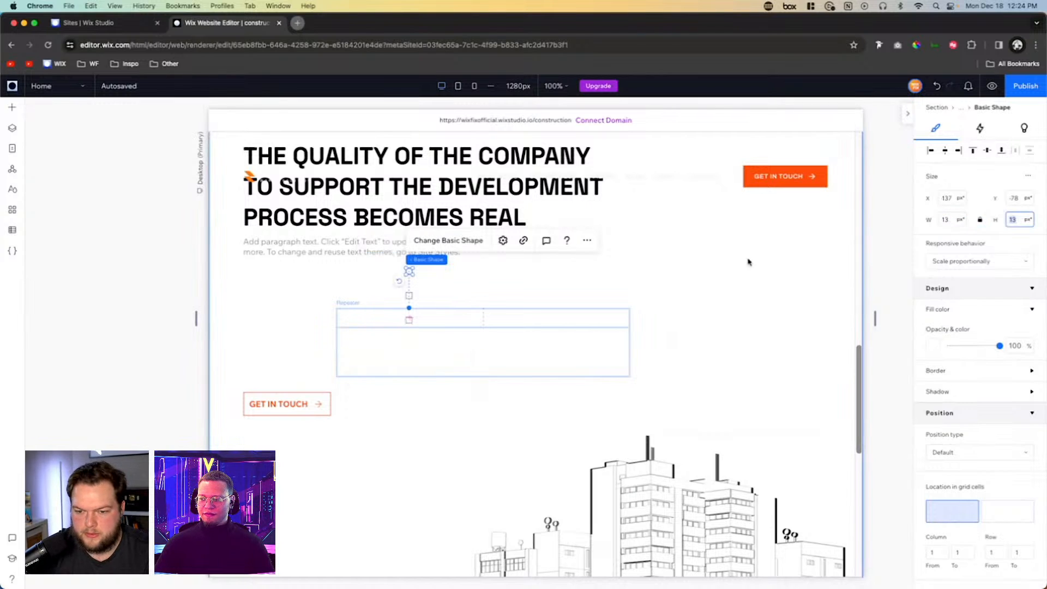
{"action": "left_click", "coordinate": [931, 151]}
{"action": "left_click", "coordinate": [987, 151]}
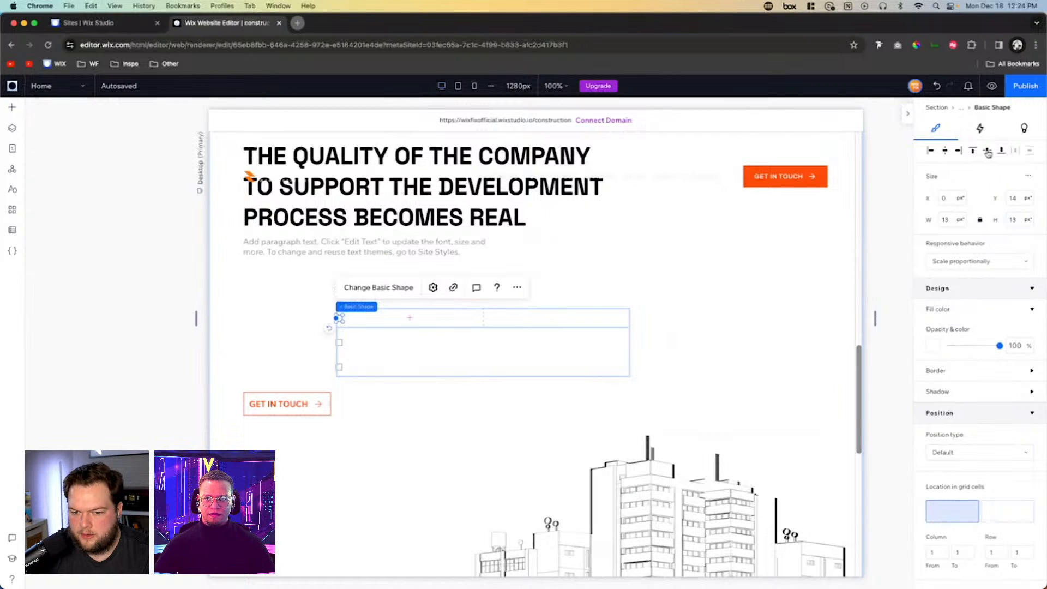
- Fill the square shape with the theme orange #FF4D00 and set its border opacity to 0%
{"action": "left_click", "coordinate": [933, 347]}
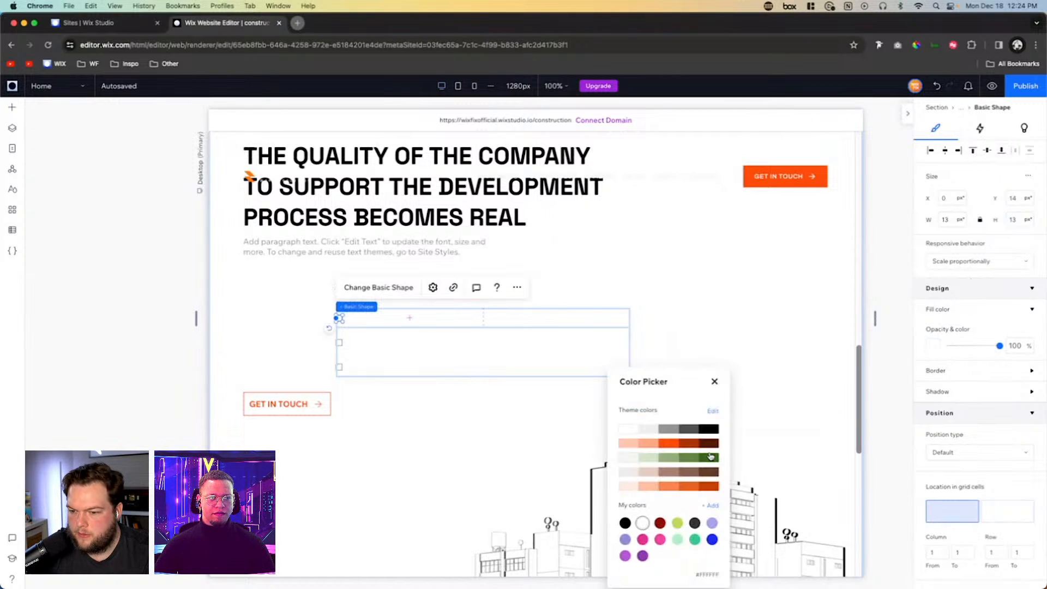
{"action": "left_click", "coordinate": [667, 442]}
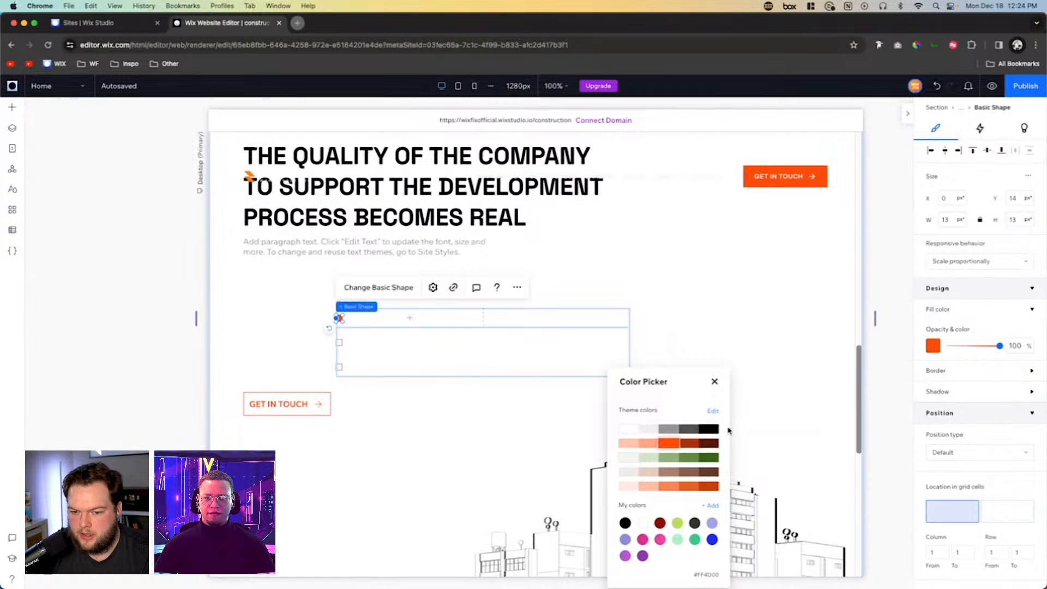
{"action": "left_click", "coordinate": [961, 377]}
{"action": "left_click", "coordinate": [960, 377]}
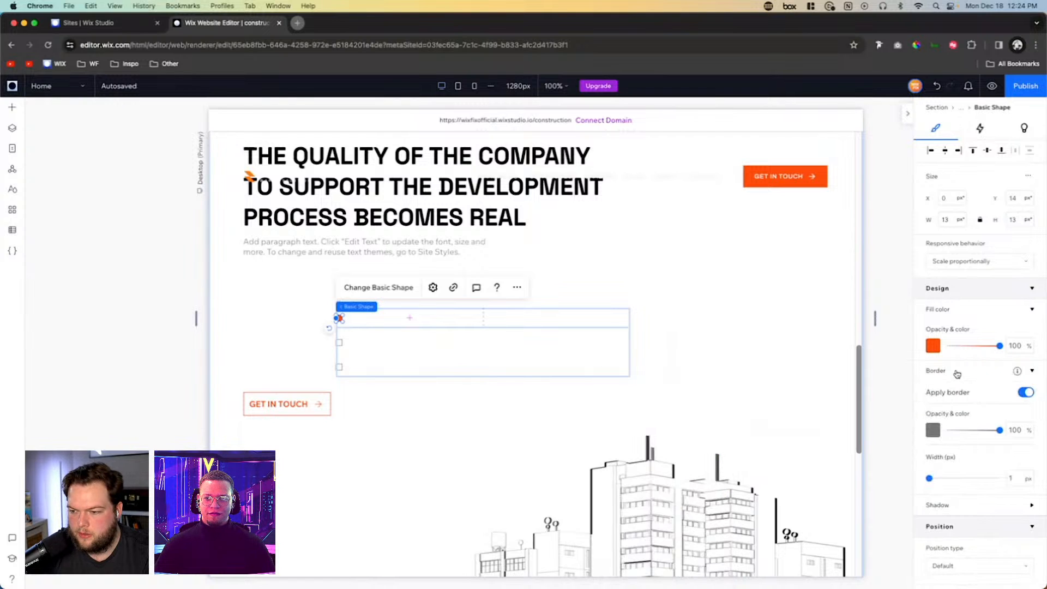
{"action": "left_click", "coordinate": [1017, 431]}
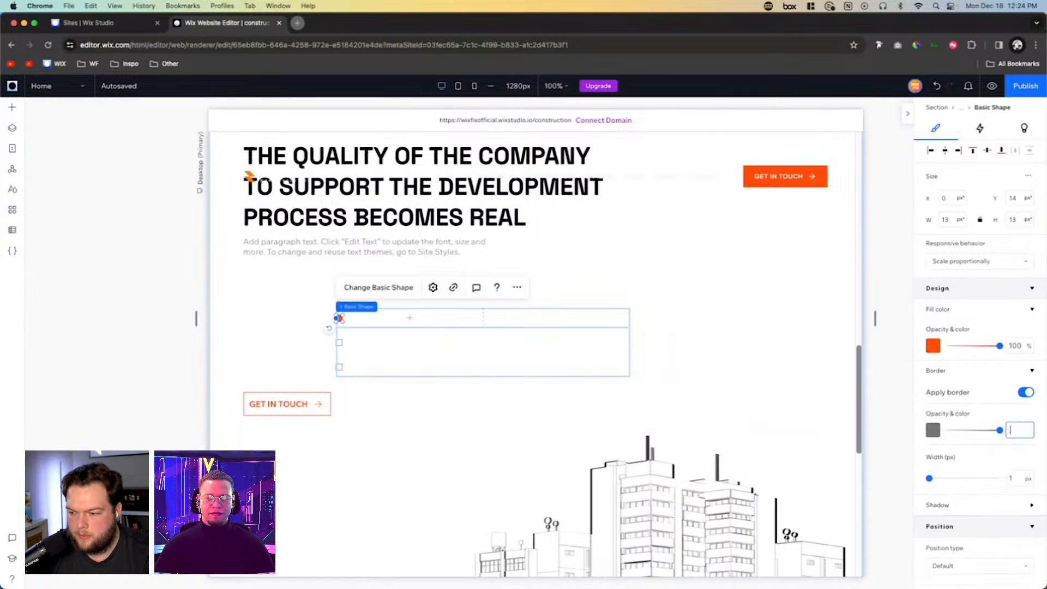
{"action": "type", "text": "0"}
{"action": "key", "text": "Return"}
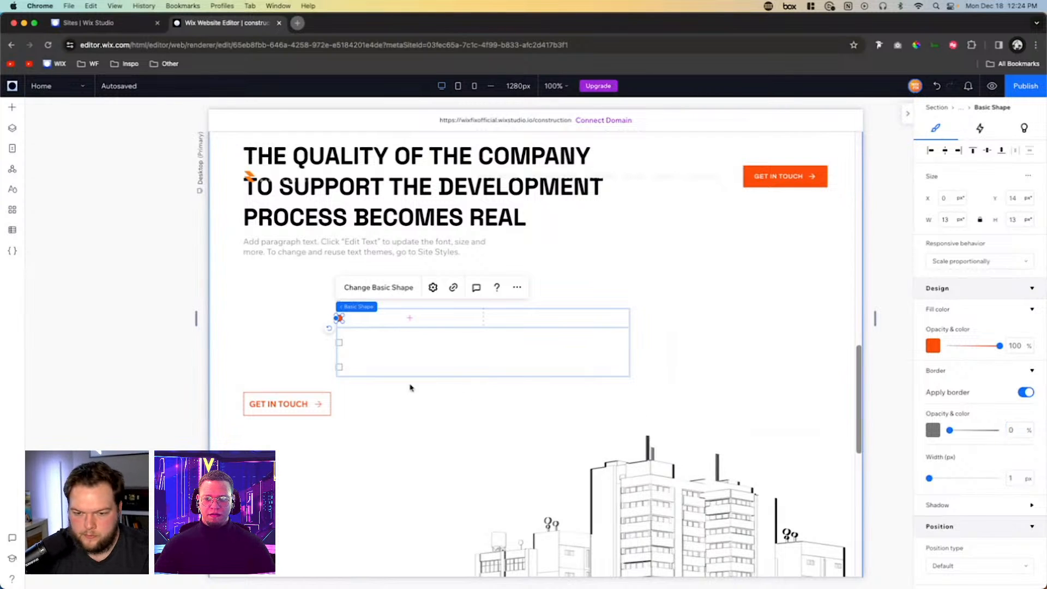
- Shift the orange square inward within its cell and realign it to the cell's left edge
{"action": "left_click", "coordinate": [517, 289]}
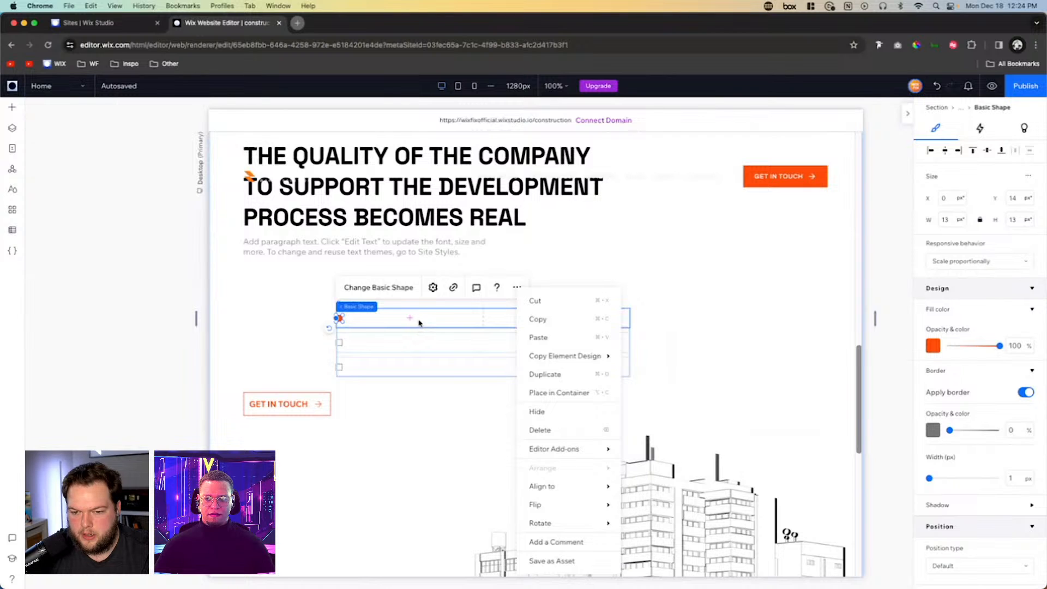
{"action": "left_click", "coordinate": [338, 318]}
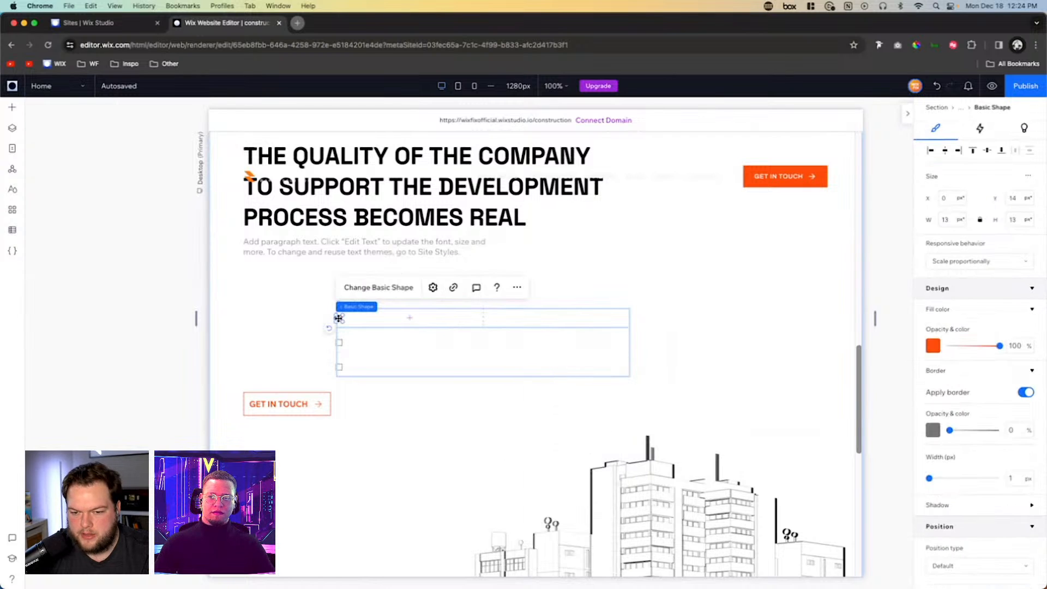
{"action": "mouse_move", "coordinate": [339, 318]}
{"action": "left_mouse_down"}
{"action": "mouse_move", "coordinate": [315, 320]}
{"action": "mouse_move", "coordinate": [358, 318]}
{"action": "left_mouse_up"}
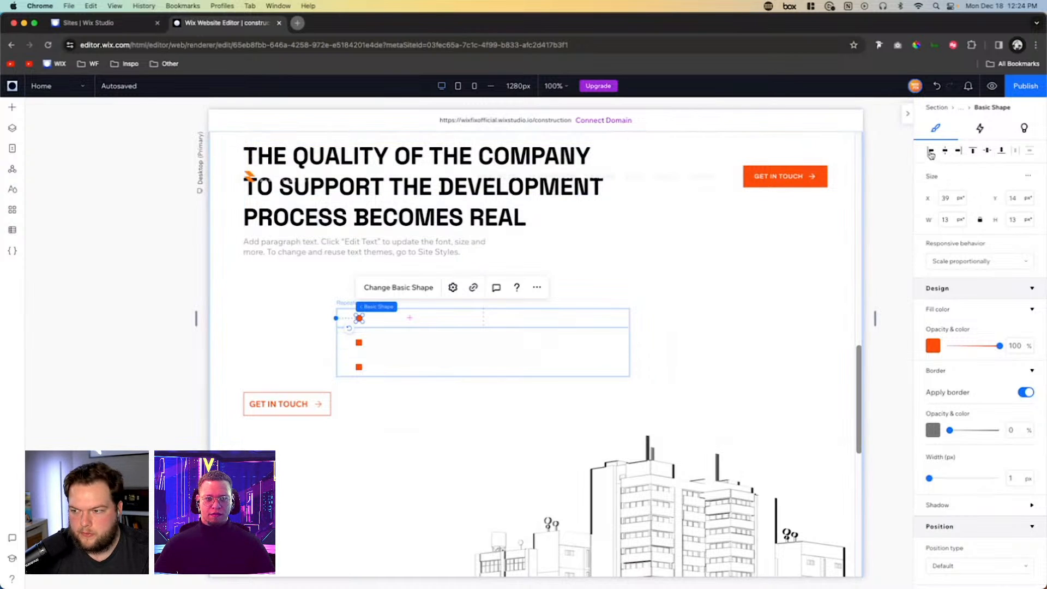
{"action": "left_click", "coordinate": [507, 365]}
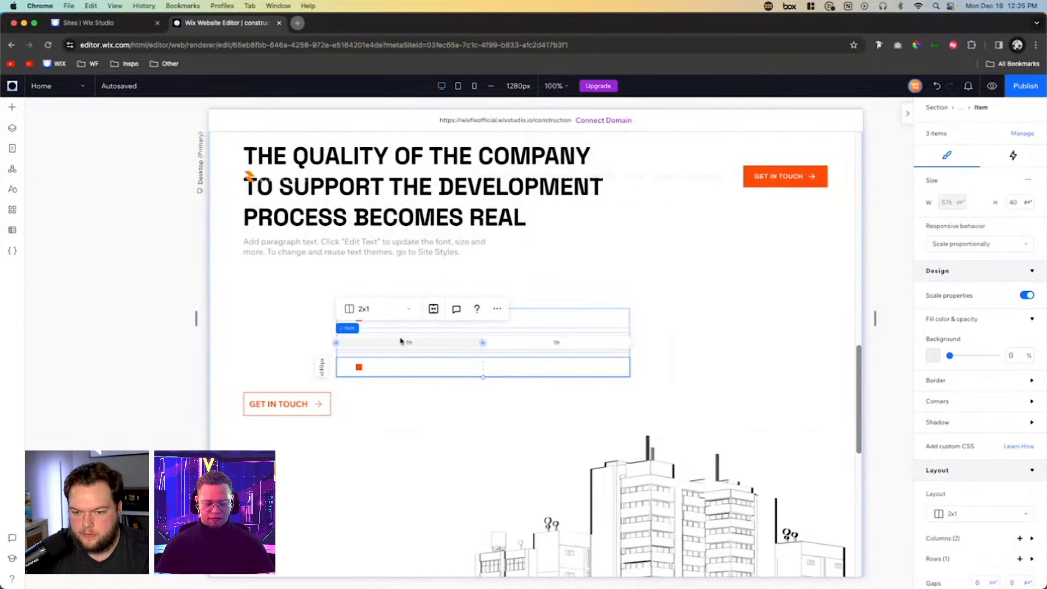
{"action": "left_click", "coordinate": [358, 367]}
{"action": "left_click", "coordinate": [928, 151]}
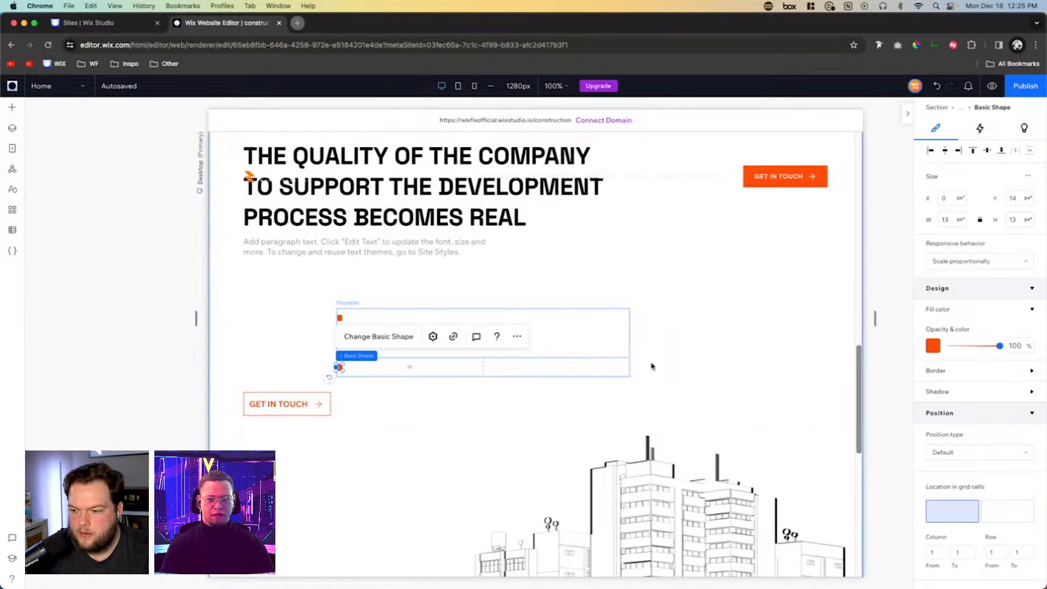
- Add a Heading 6 text element to the top repeater item and select it
{"action": "left_click", "coordinate": [470, 373]}
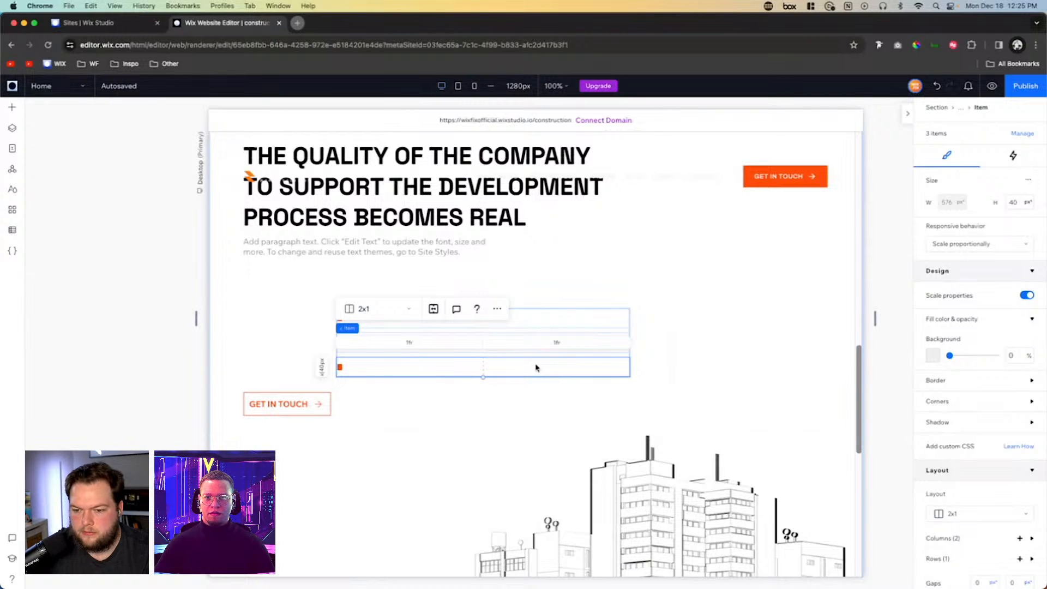
{"action": "left_click", "coordinate": [16, 110]}
{"action": "left_click", "coordinate": [44, 199]}
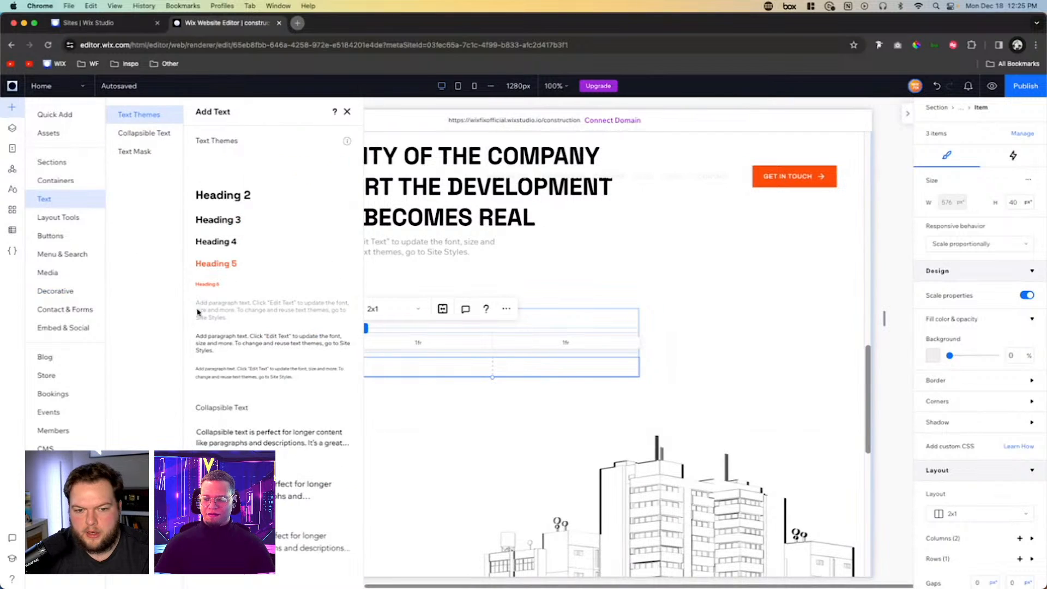
{"action": "left_click_drag", "start_coordinate": [209, 287], "coordinate": [523, 320]}
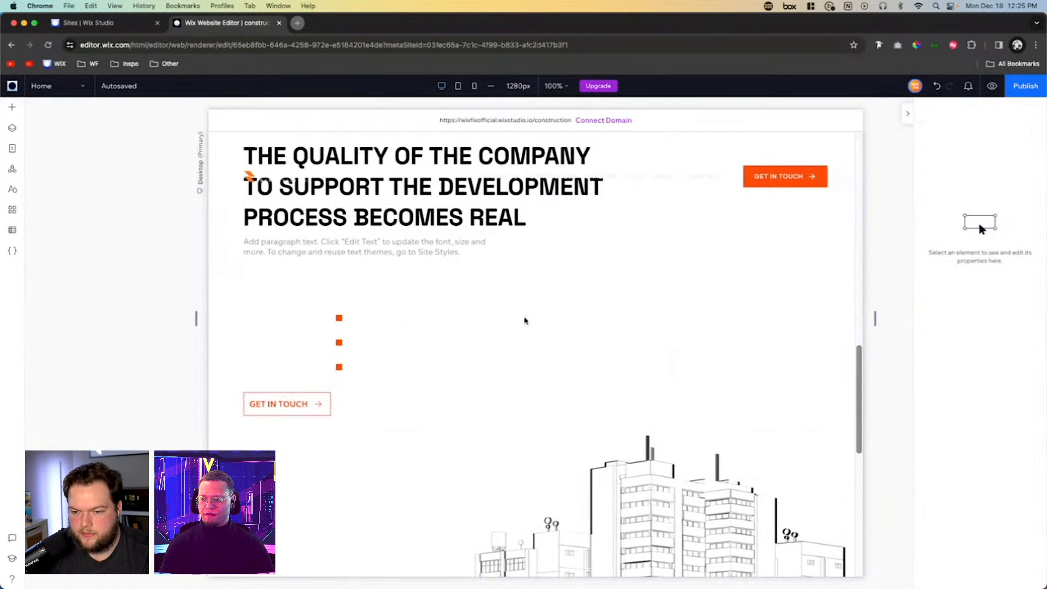
{"action": "left_click", "coordinate": [507, 321]}
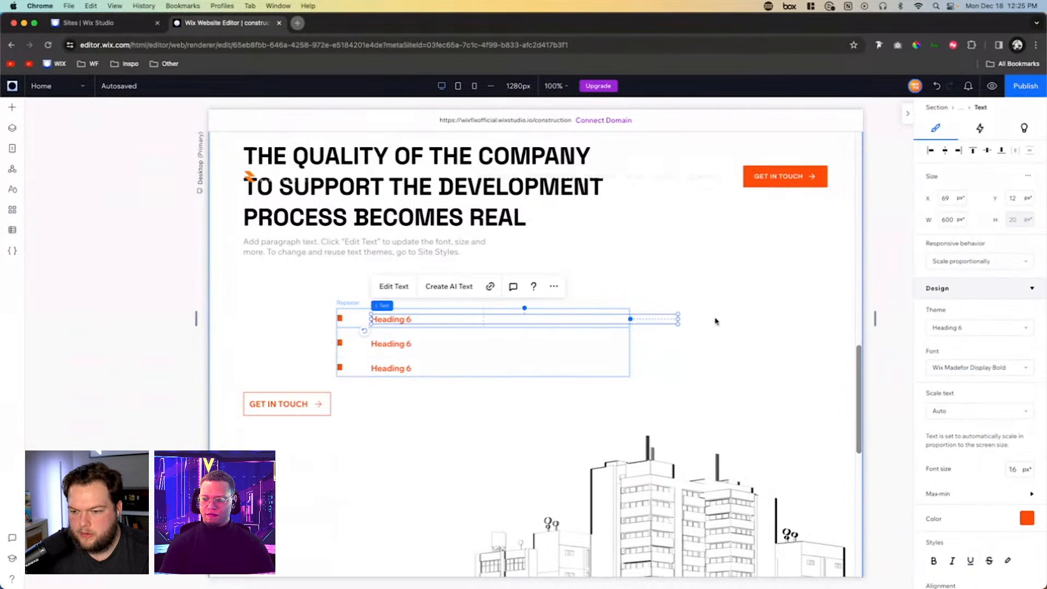
- Place the Heading 6 text flush with the left edge of the item's second column and make it 288 px wide
{"action": "left_click_drag", "start_coordinate": [679, 318], "coordinate": [468, 320]}
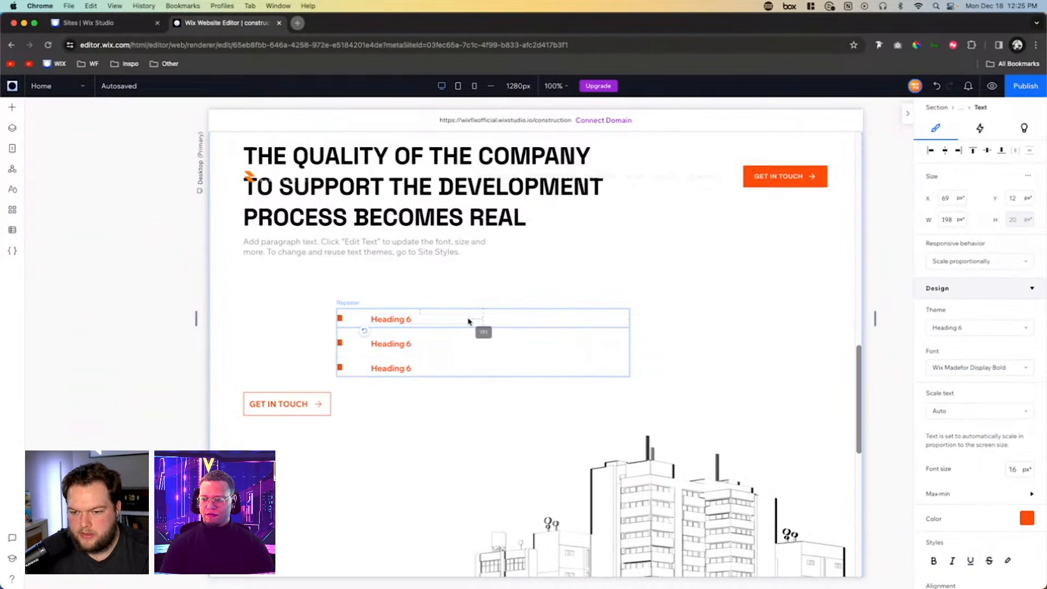
{"action": "left_click_drag", "start_coordinate": [387, 320], "coordinate": [509, 318]}
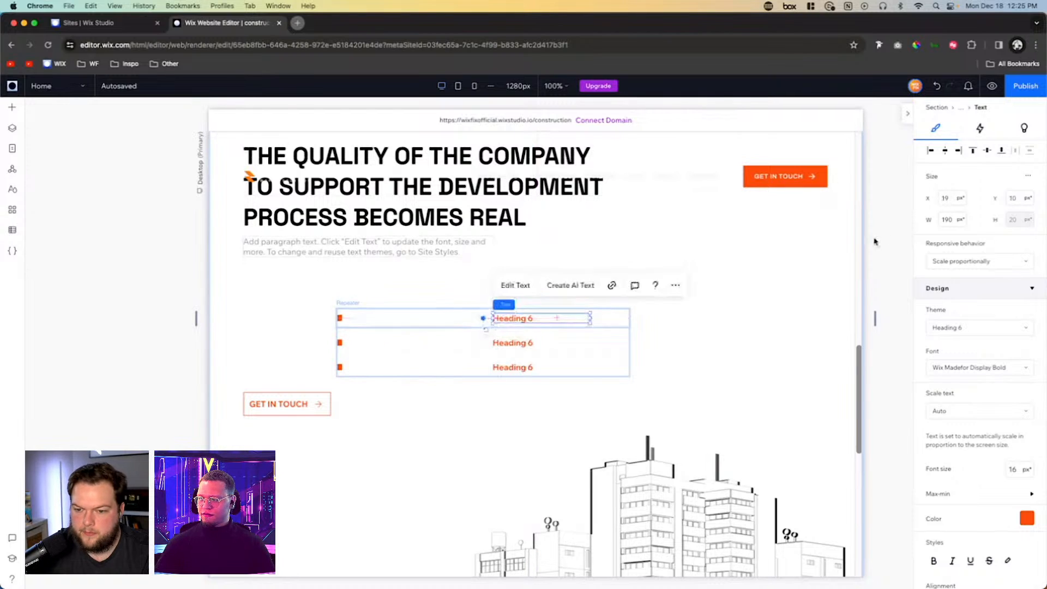
{"action": "left_click", "coordinate": [929, 151]}
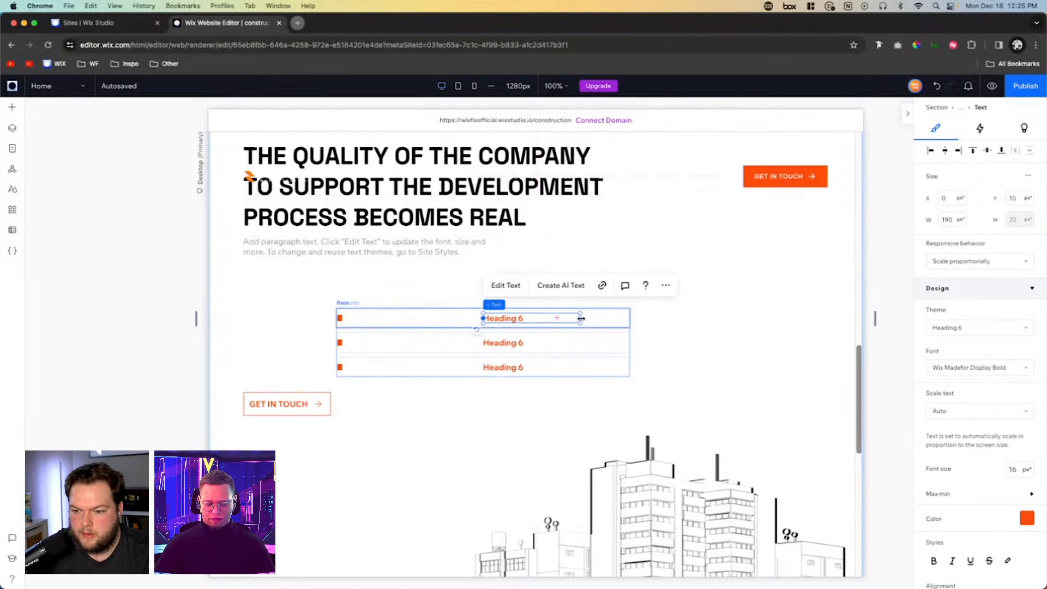
{"action": "left_click_drag", "start_coordinate": [580, 318], "coordinate": [631, 319]}
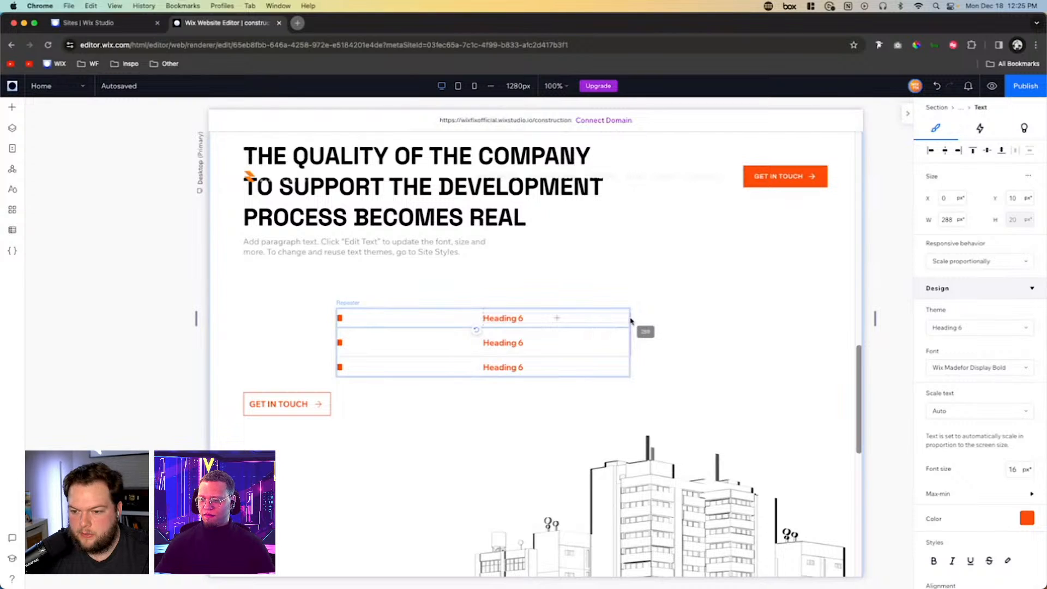
- Change the repeater heading's text color to black #000000
{"action": "double_click", "coordinate": [520, 318]}
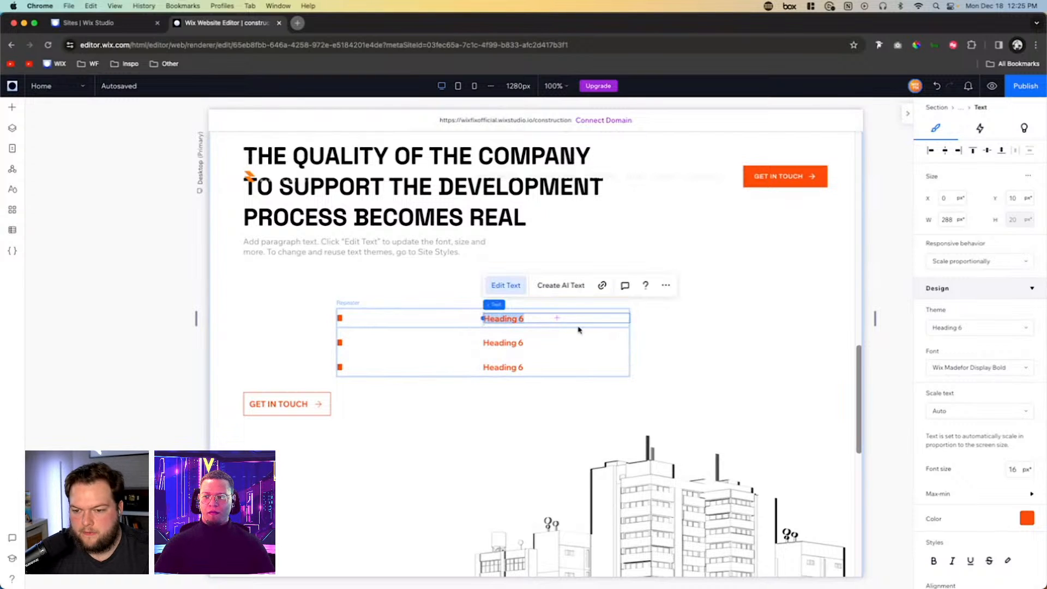
{"action": "left_click", "coordinate": [1025, 517]}
{"action": "left_click", "coordinate": [1024, 430]}
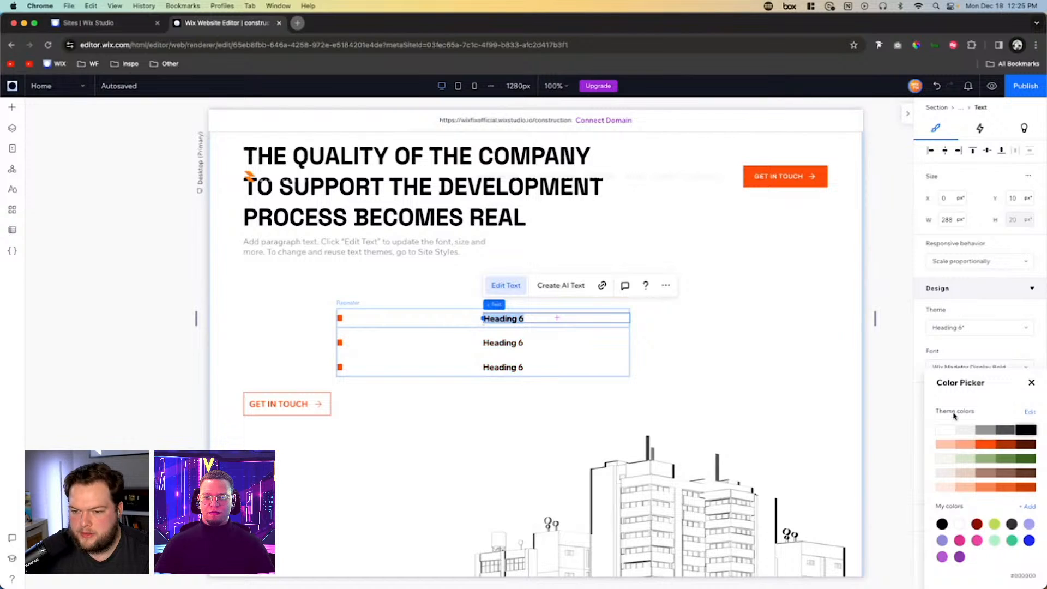
- Replace the first repeater item's heading with "Work comfortably and safely"
{"action": "left_click", "coordinate": [522, 319]}
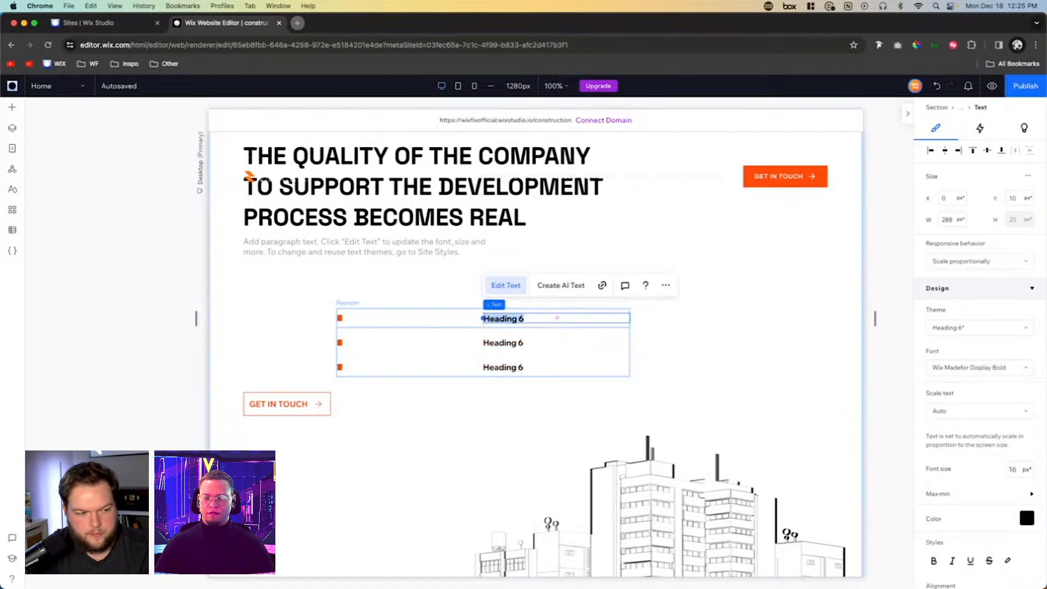
{"action": "type", "text": "W"}
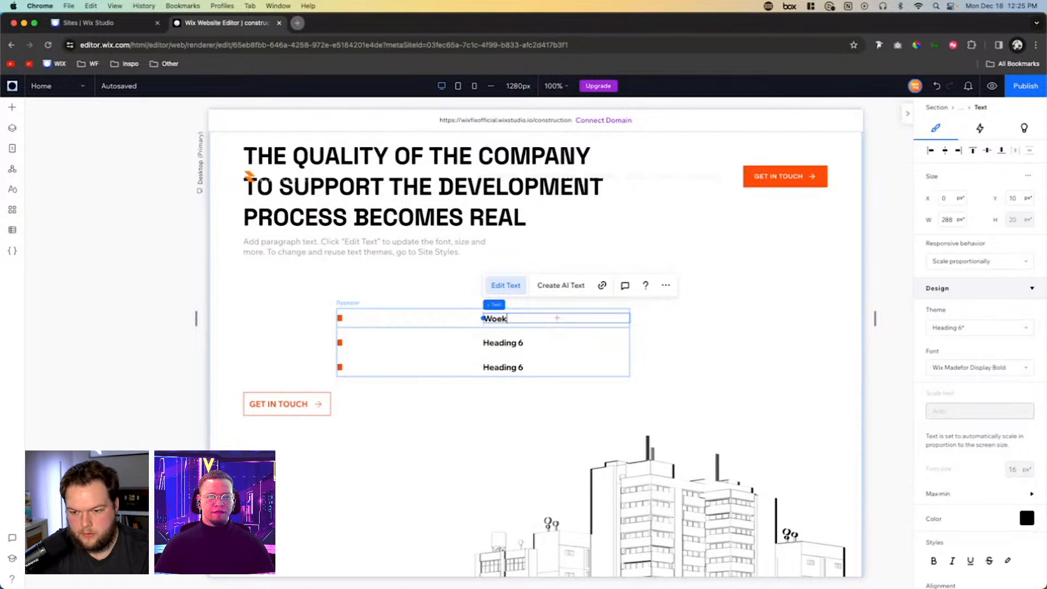
{"action": "type", "text": "ork C"}
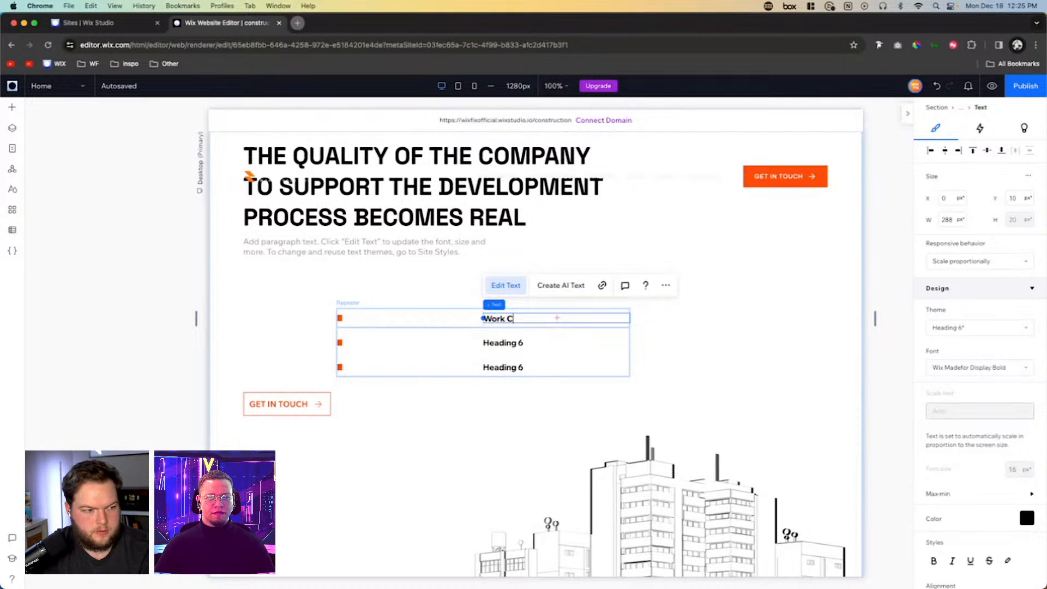
{"action": "type", "text": "o"}
{"action": "key", "text": "BackSpace"}
{"action": "key", "text": "BackSpace"}
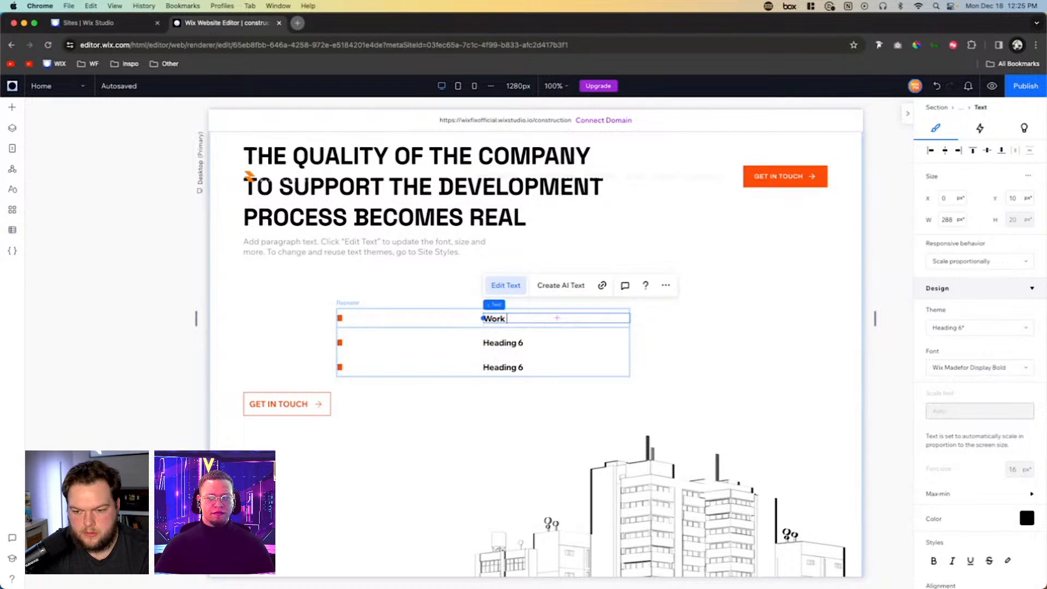
{"action": "type", "text": "comfortably"}
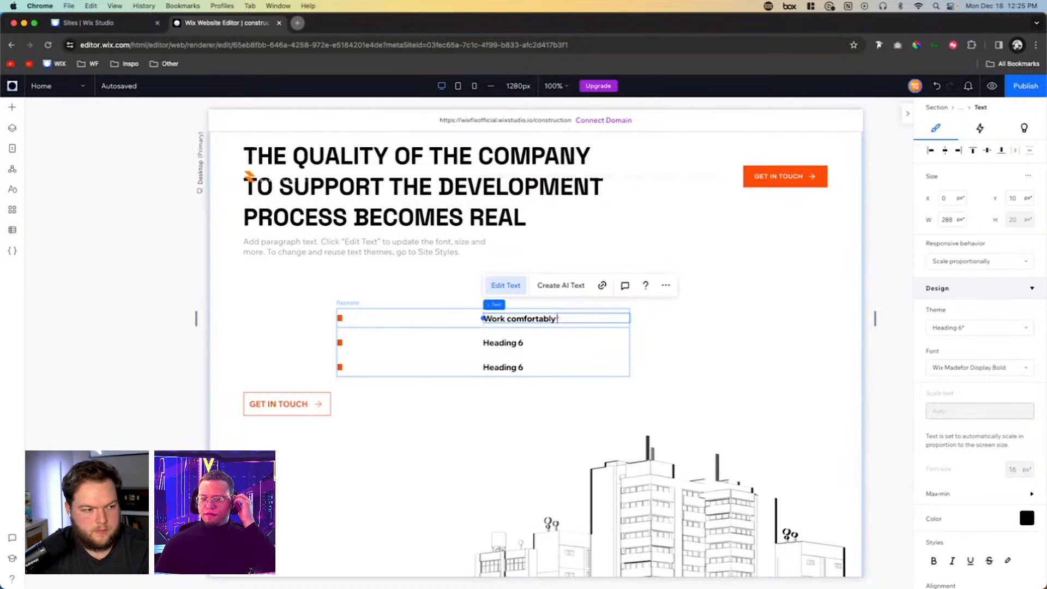
{"action": "type", "text": " and safely"}
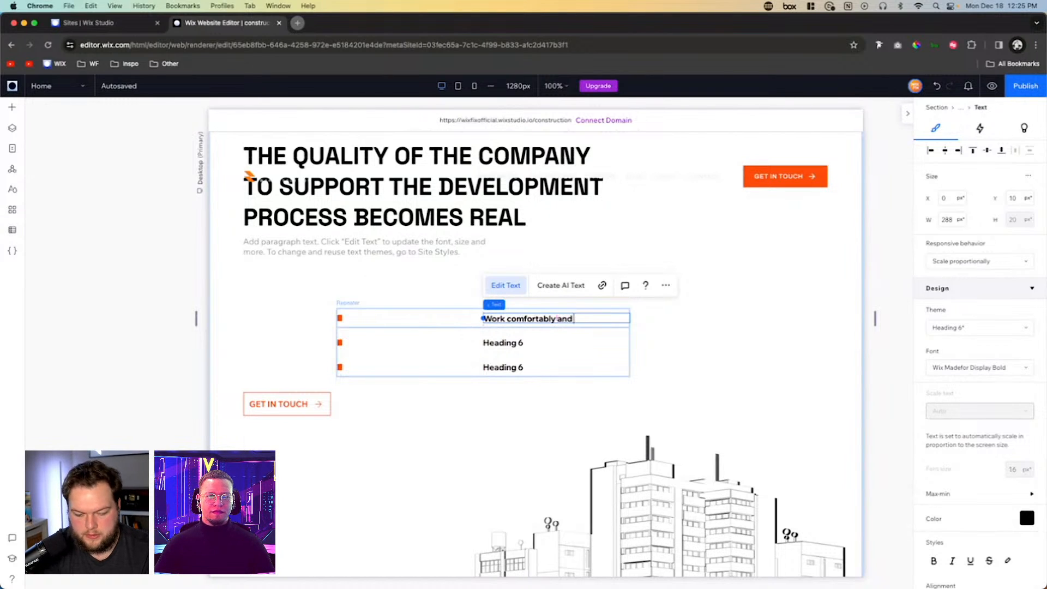
- Replace the second repeater item's heading with "Construction quality that is always monitored"
{"action": "double_click", "coordinate": [526, 343]}
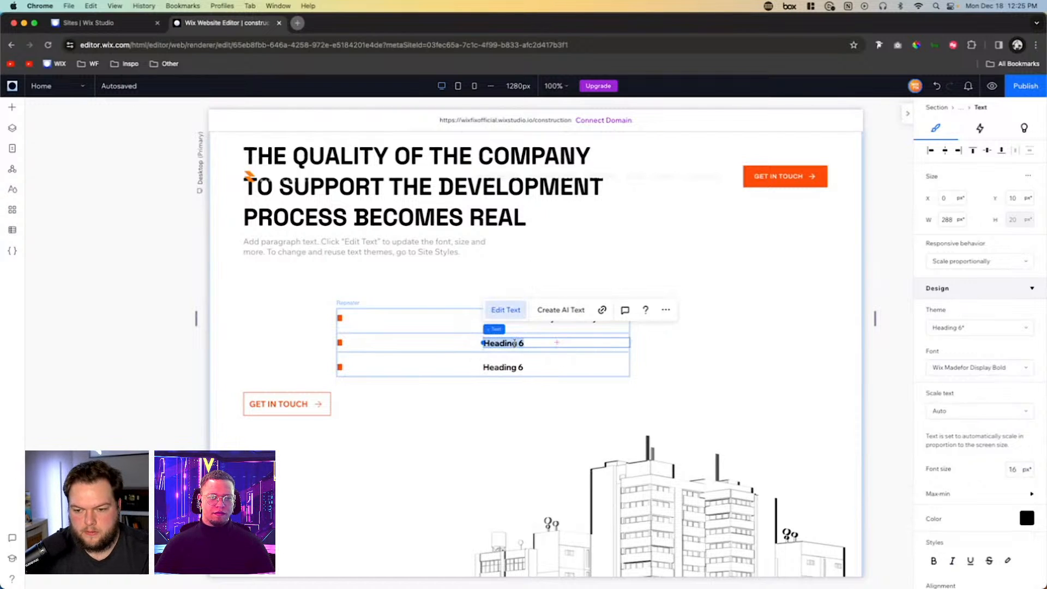
{"action": "type", "text": "Construction quality"}
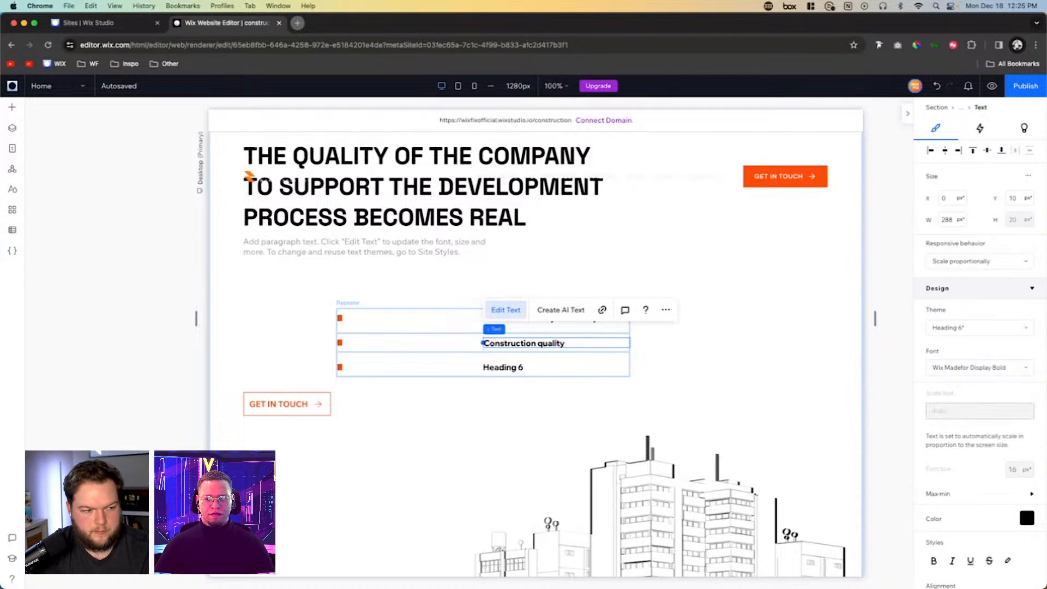
{"action": "type", "text": "that is alwa"}
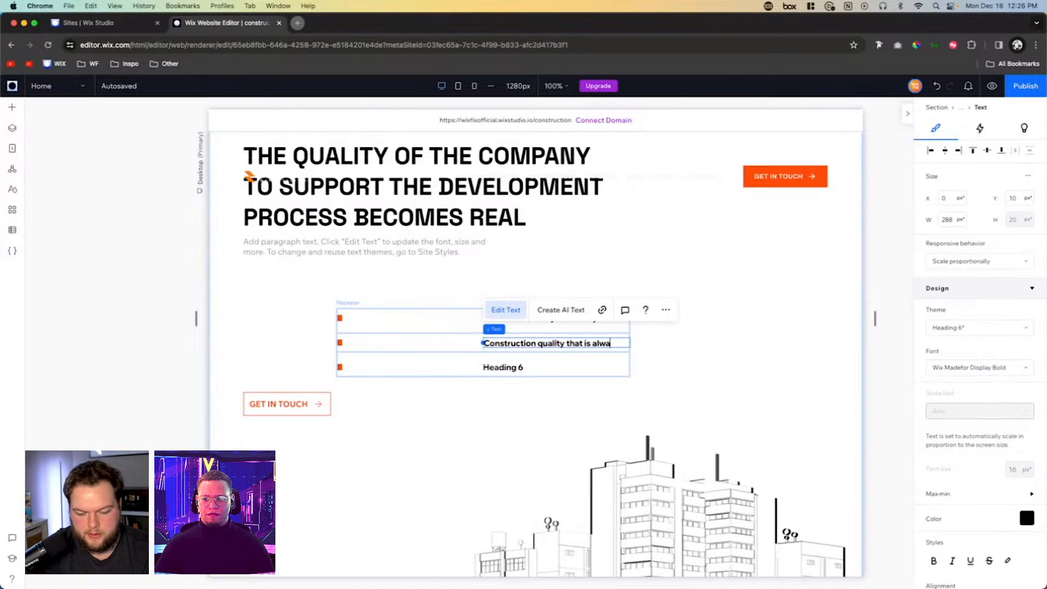
{"action": "type", "text": "ys monitored"}
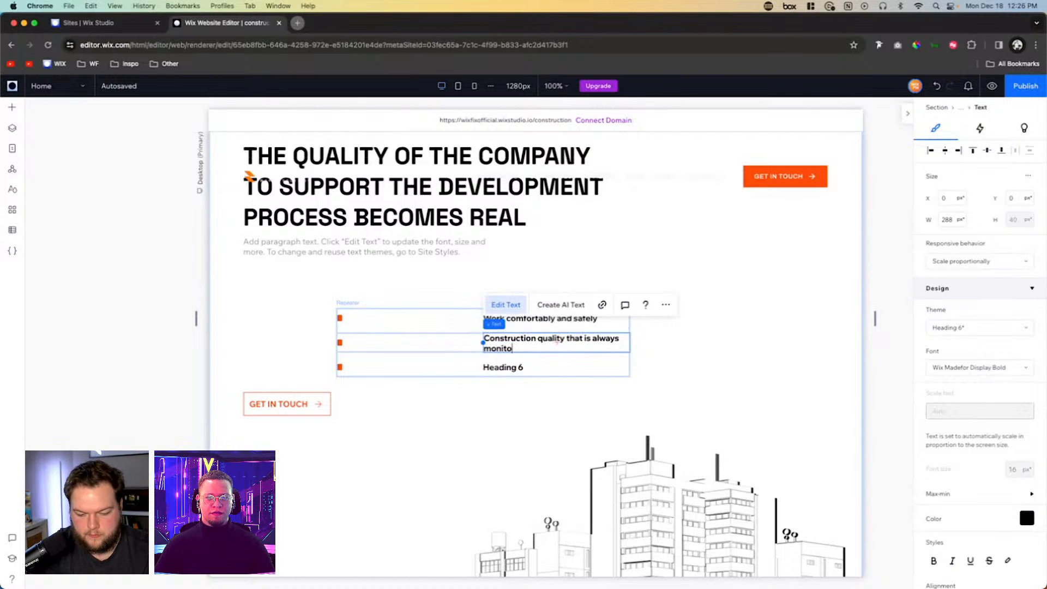
- Replace the third repeater item's heading with "Success for the long term"
{"action": "double_click", "coordinate": [521, 368]}
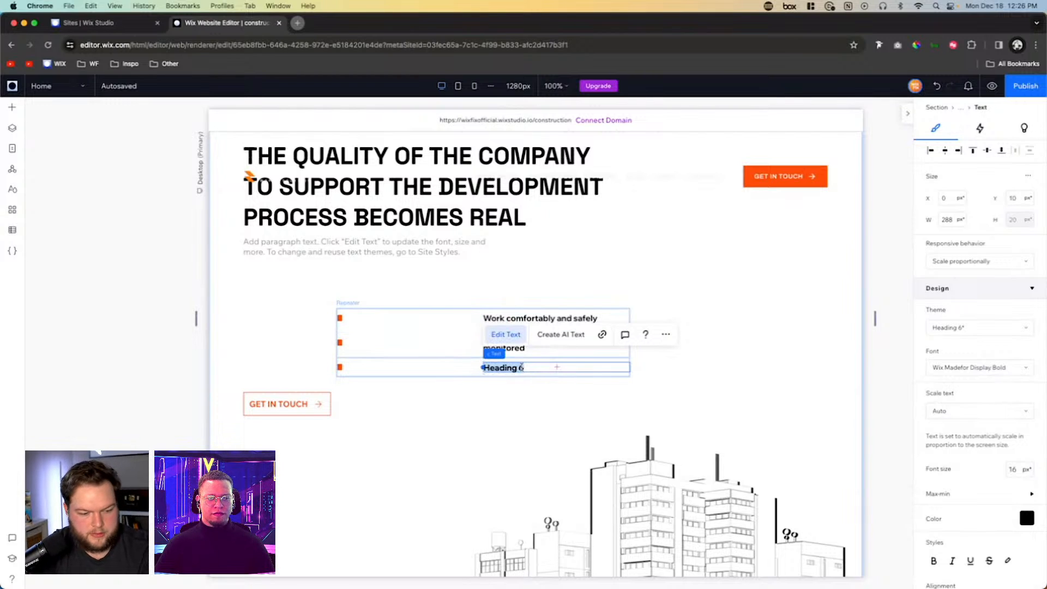
{"action": "type", "text": "Sucecss"}
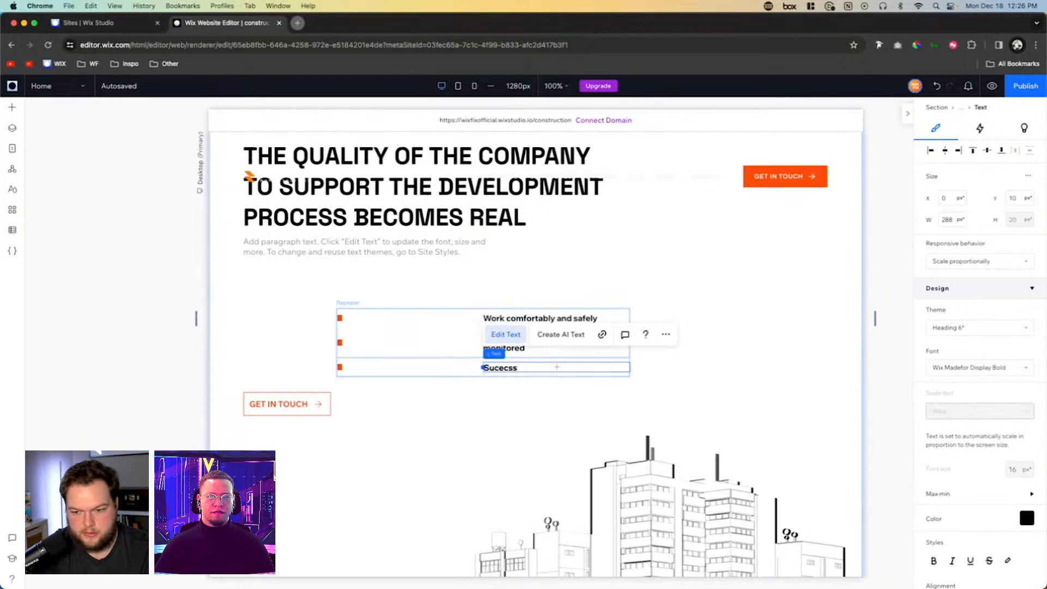
{"action": "type", "text": " for the "}
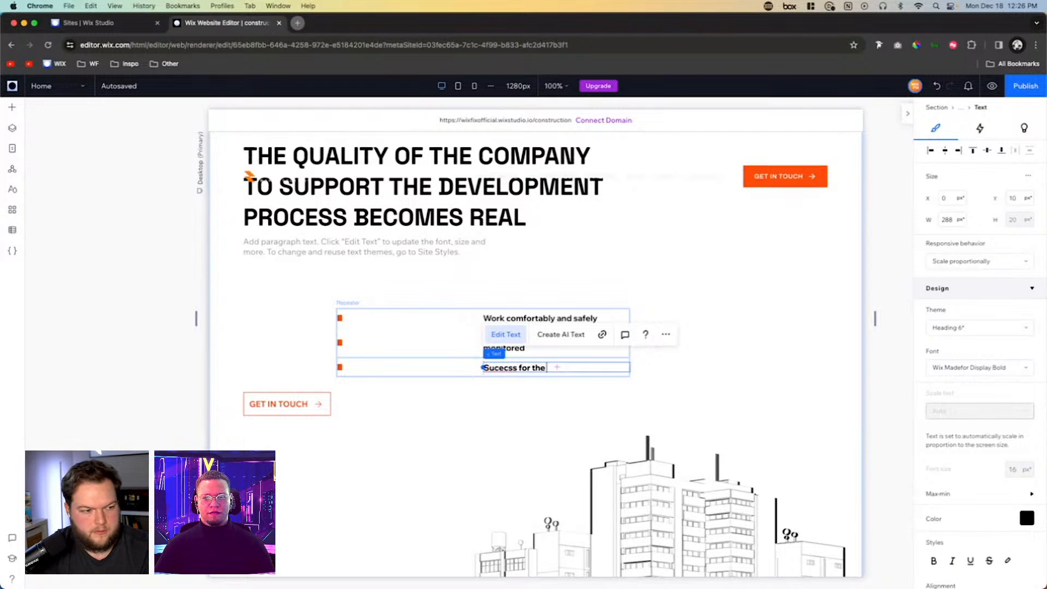
{"action": "type", "text": "long term"}
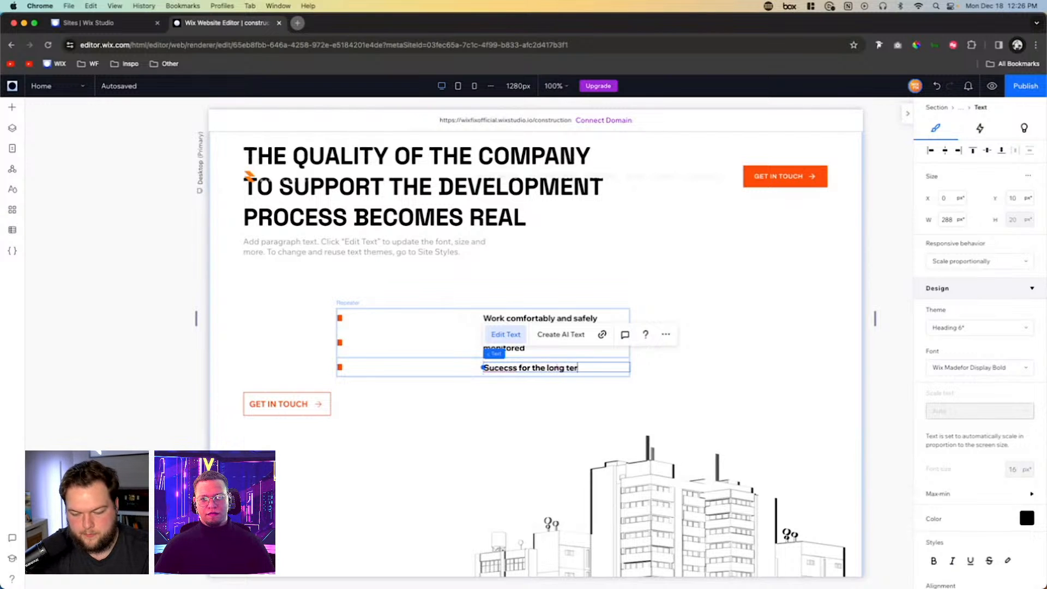
{"action": "left_click", "coordinate": [505, 369]}
{"action": "key", "text": "BackSpace"}
{"action": "key", "text": "BackSpace"}
{"action": "type", "text": "ce"}
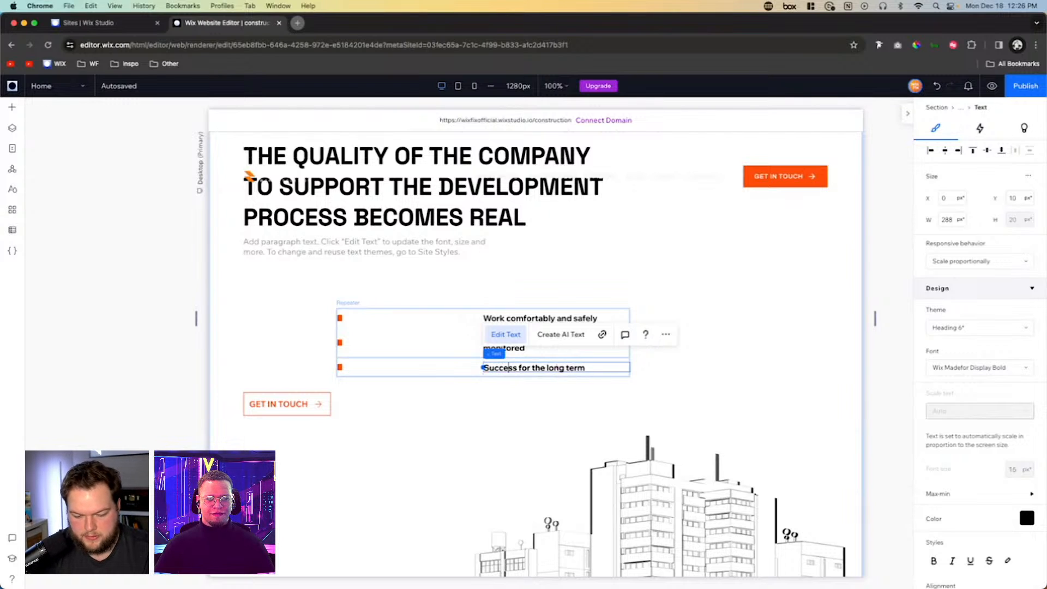
- Set the first column of the repeater items' two-column grid to Min content
{"action": "left_click", "coordinate": [435, 345]}
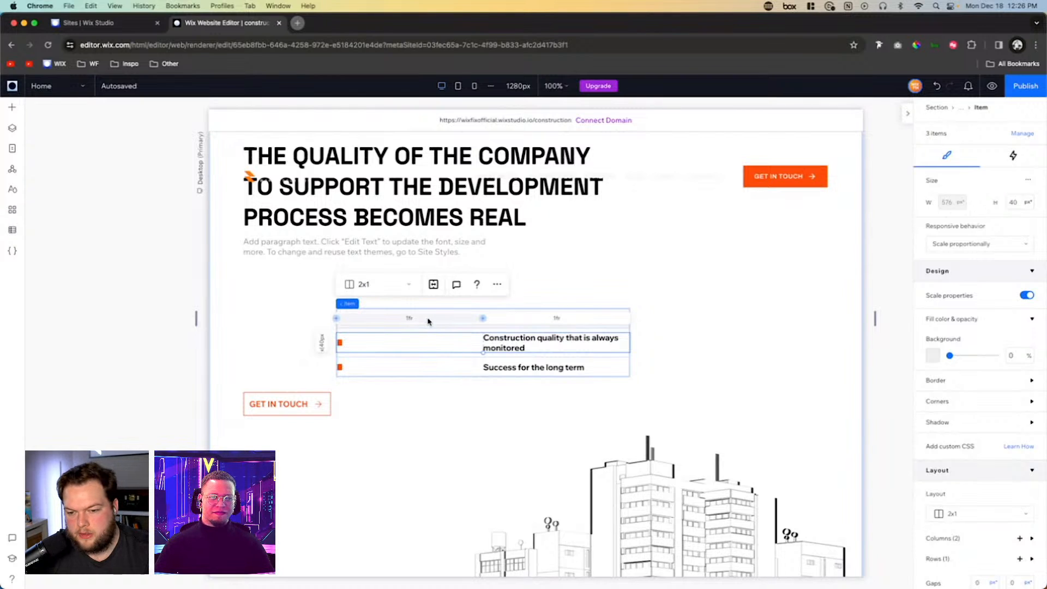
{"action": "left_click", "coordinate": [409, 319]}
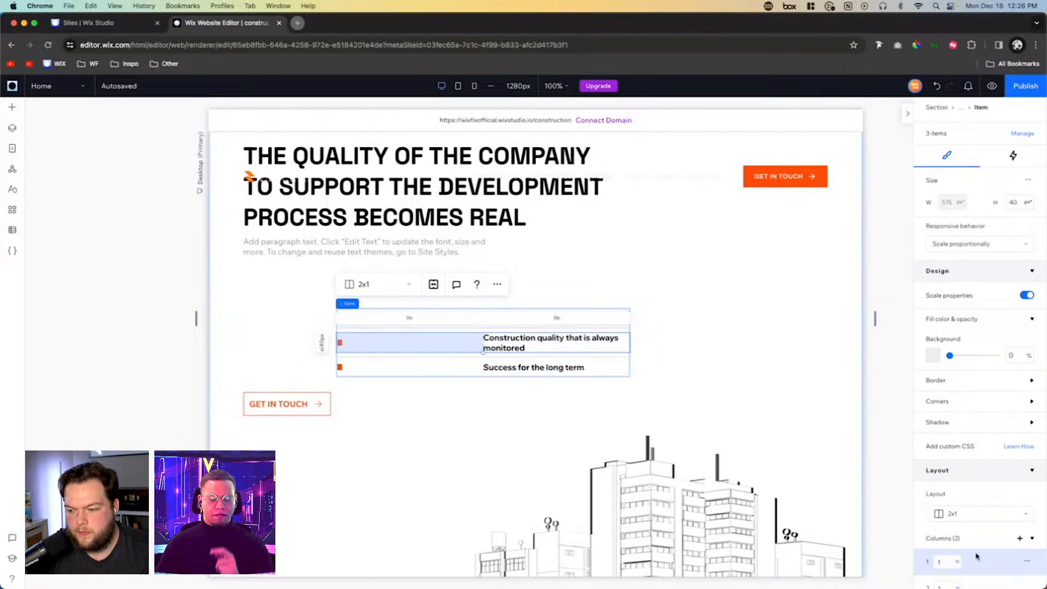
{"action": "scroll", "coordinate": [976, 556], "scroll_direction": "down", "scroll_amount": 3}
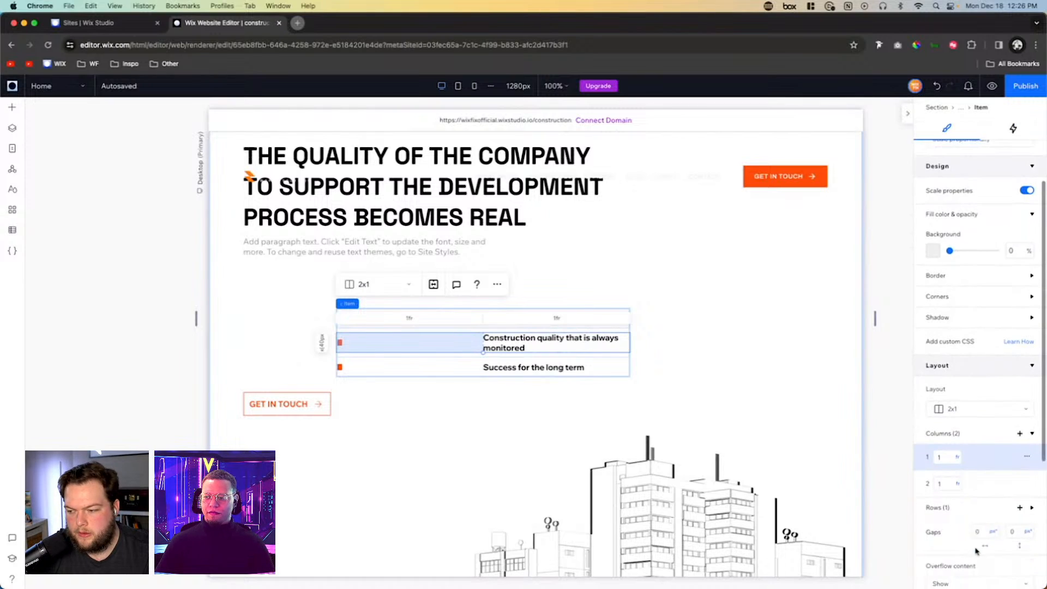
{"action": "left_click", "coordinate": [958, 459]}
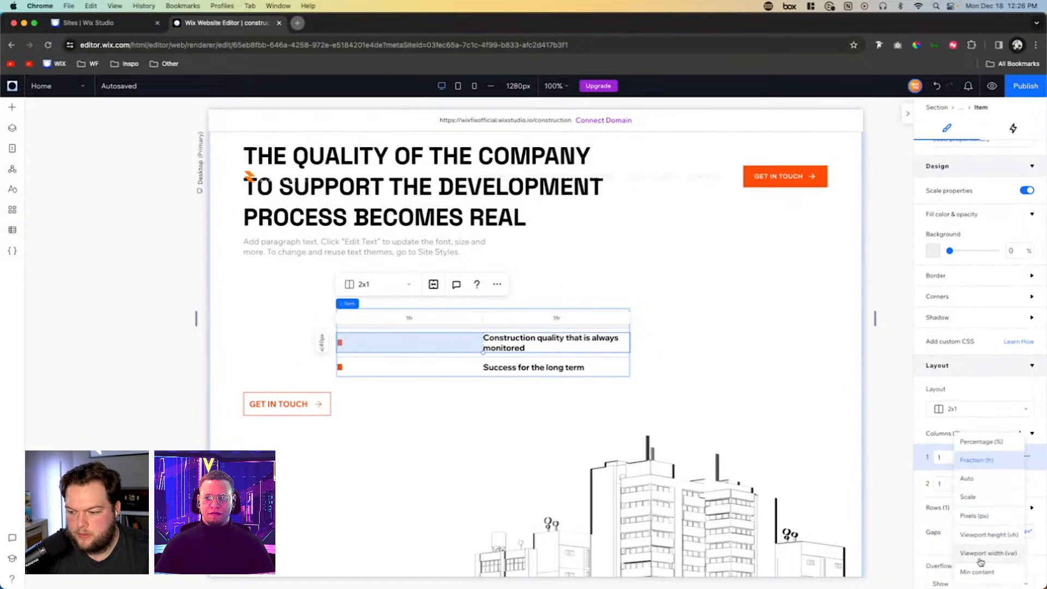
{"action": "left_click", "coordinate": [980, 575]}
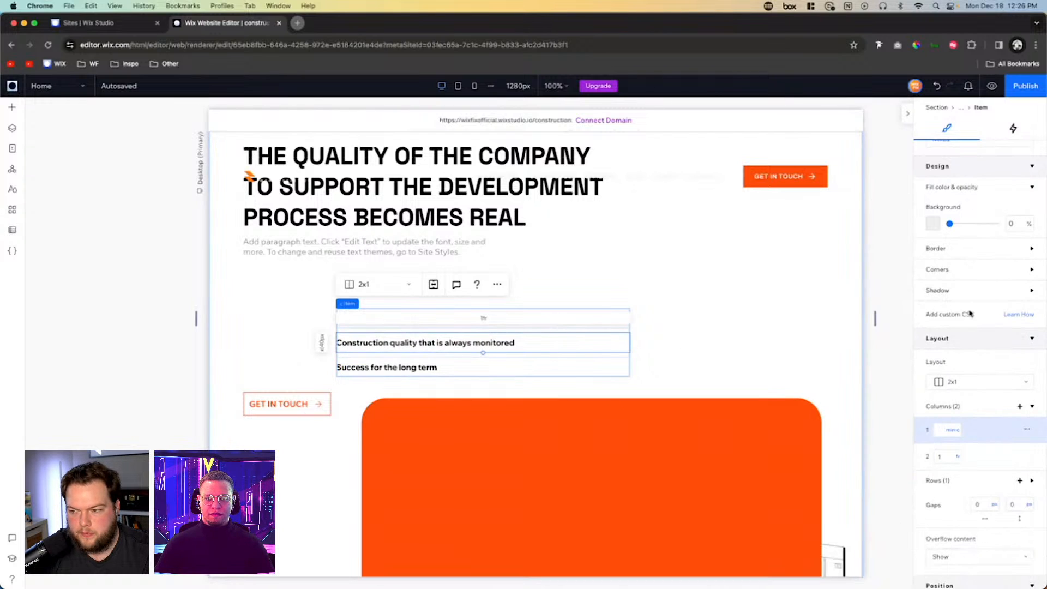
{"action": "scroll", "coordinate": [545, 327], "scroll_direction": "up", "scroll_amount": 3}
{"action": "scroll", "coordinate": [747, 320], "scroll_direction": "down", "scroll_amount": 2}
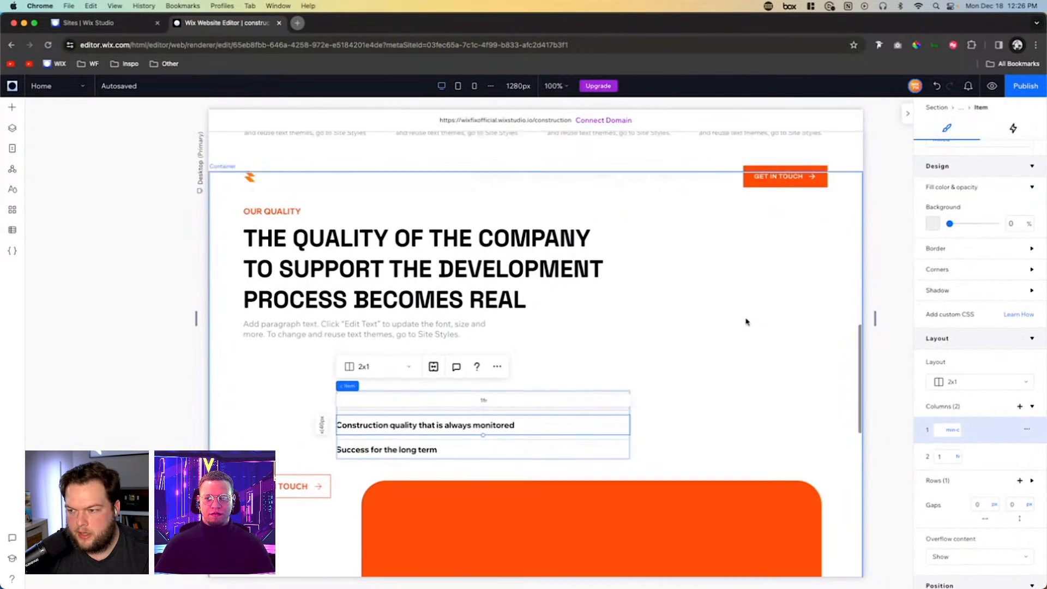
{"action": "scroll", "coordinate": [962, 275], "scroll_direction": "up", "scroll_amount": 2}
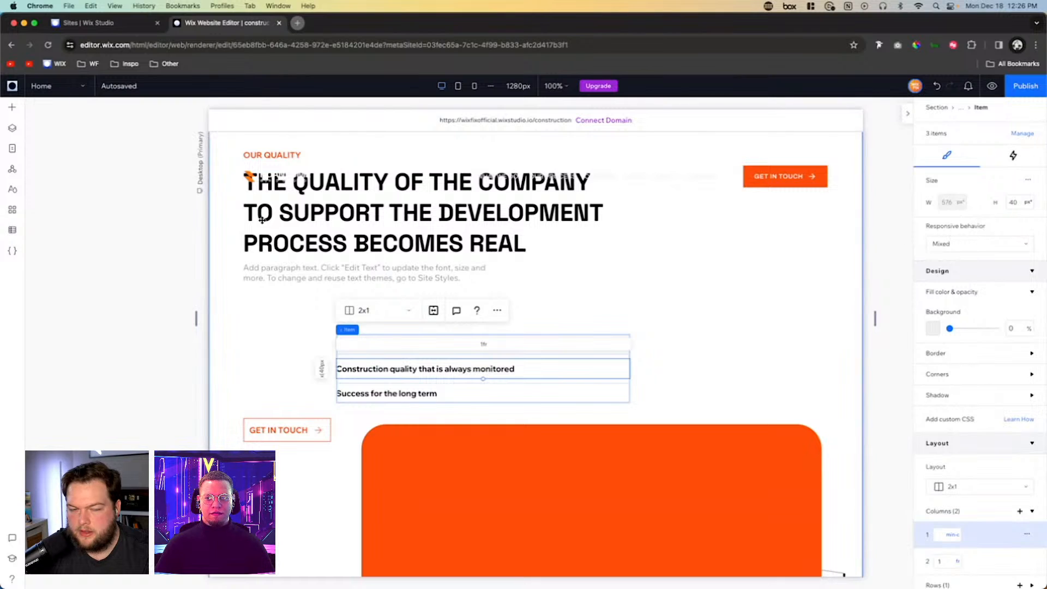
- Select the basic shape inside the second repeater item in the layer tree
{"action": "left_click", "coordinate": [15, 131]}
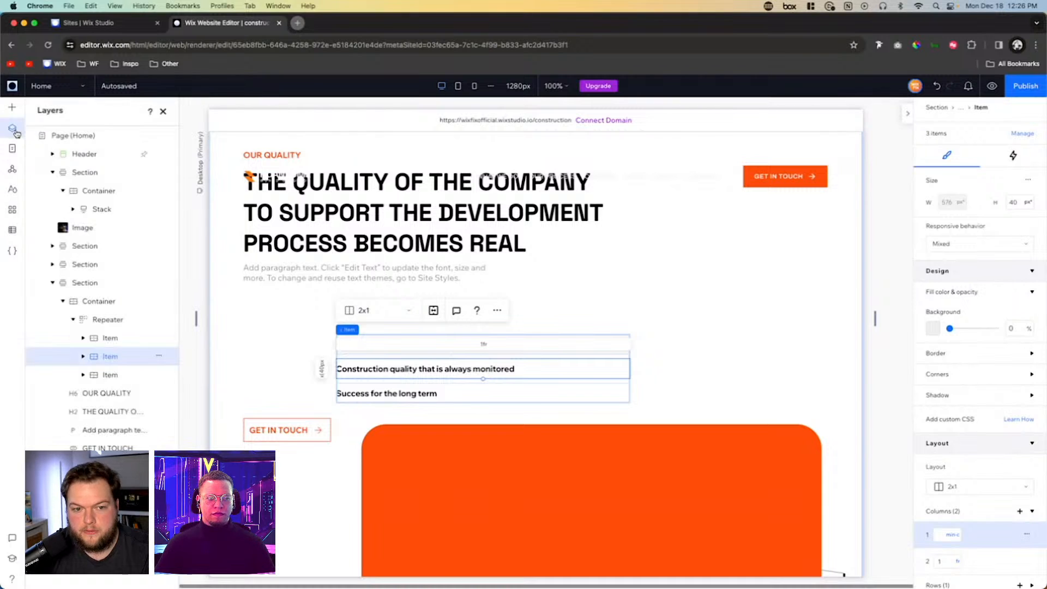
{"action": "left_click", "coordinate": [84, 357]}
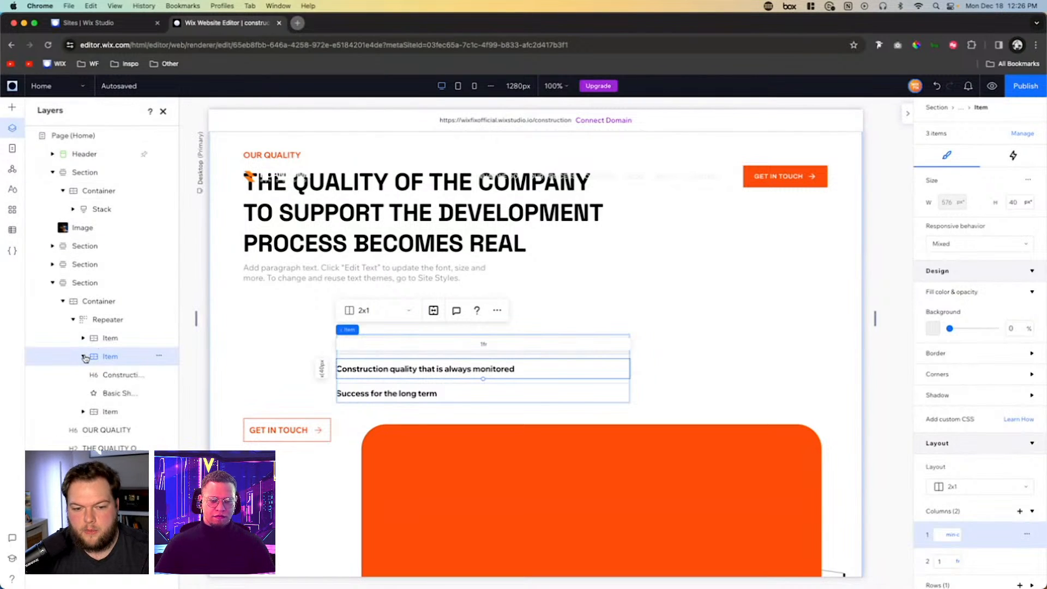
{"action": "left_click", "coordinate": [109, 393]}
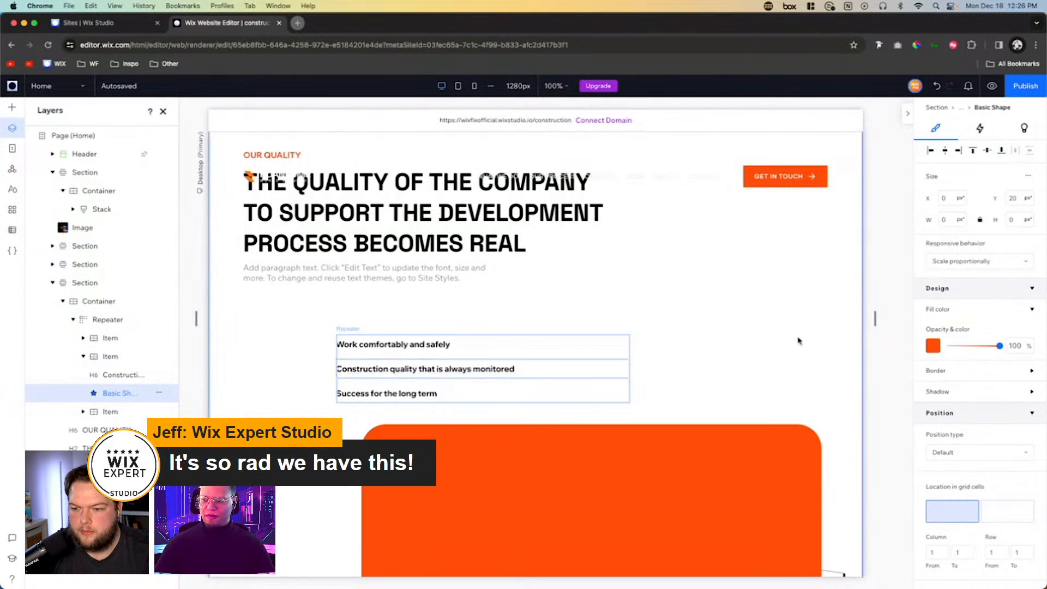
- Try to set the bullet shape's width and height to 13 px with the standard size values
{"action": "left_click", "coordinate": [953, 223]}
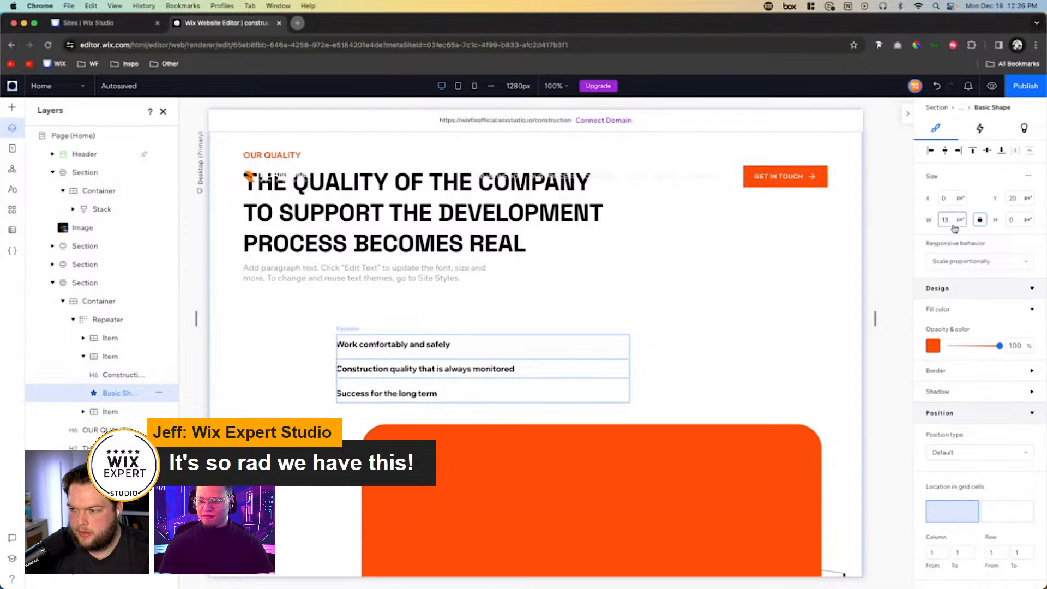
{"action": "key", "text": "Tab"}
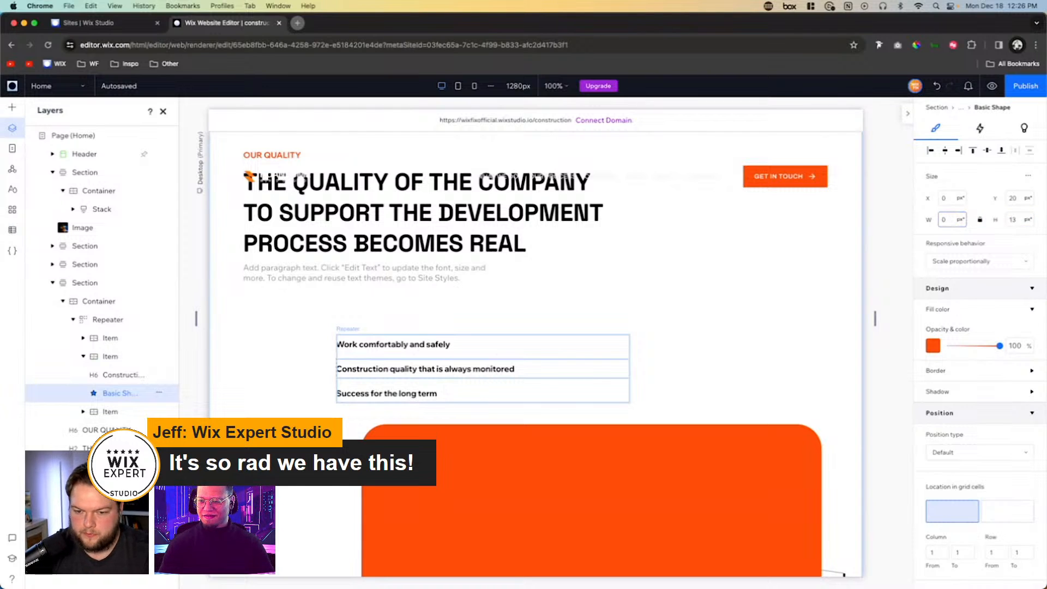
{"action": "key", "text": "Return"}
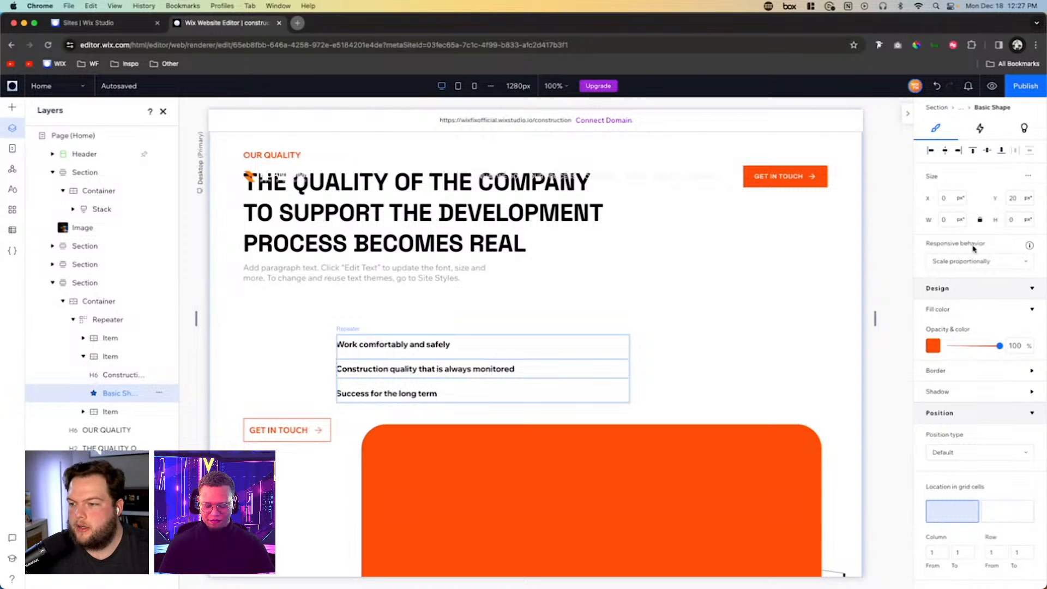
{"action": "left_click", "coordinate": [959, 266]}
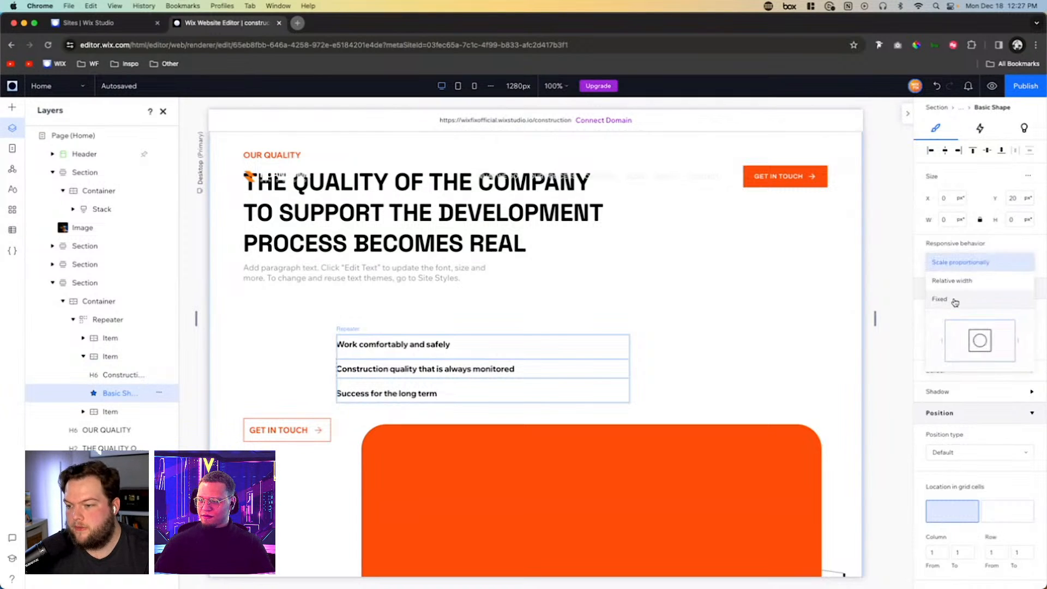
{"action": "left_click", "coordinate": [1030, 177]}
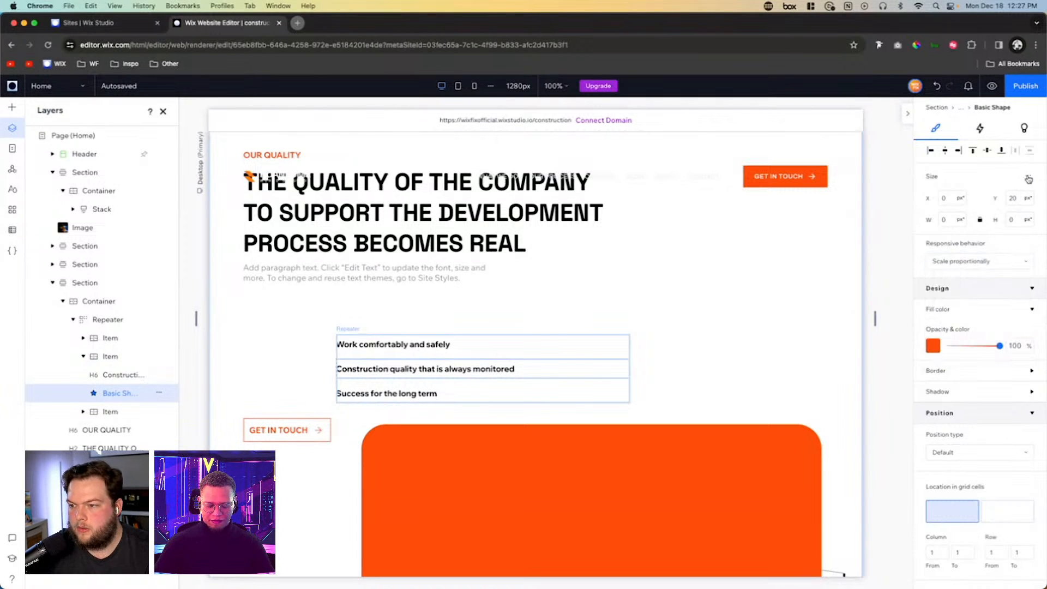
- Enable advanced sizing for the bullet shape and set its minimum width and minimum height to 13 px
{"action": "left_click", "coordinate": [1028, 178]}
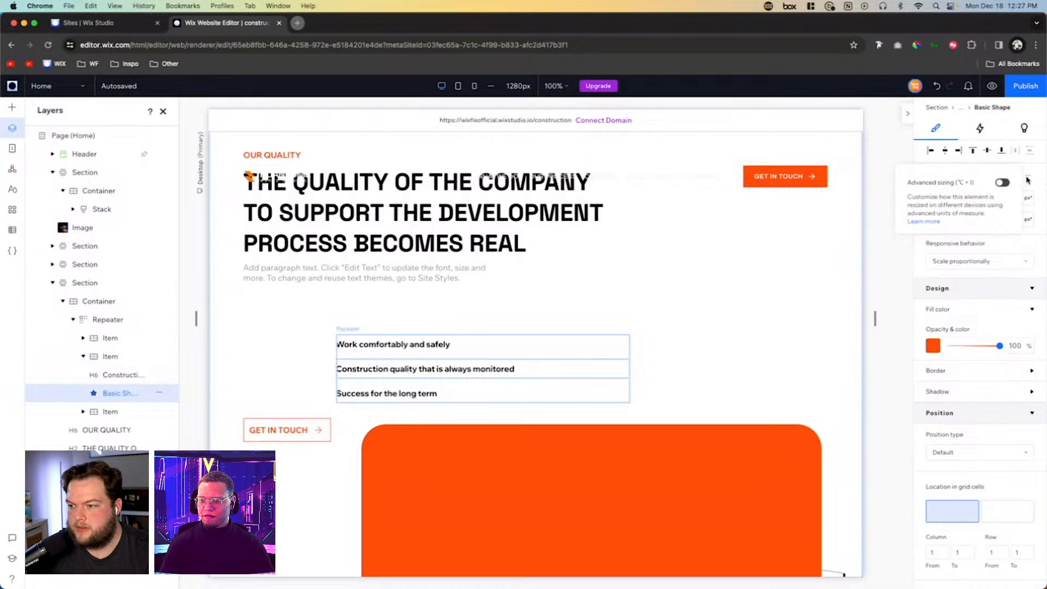
{"action": "left_click", "coordinate": [1027, 180]}
{"action": "left_click", "coordinate": [1028, 179]}
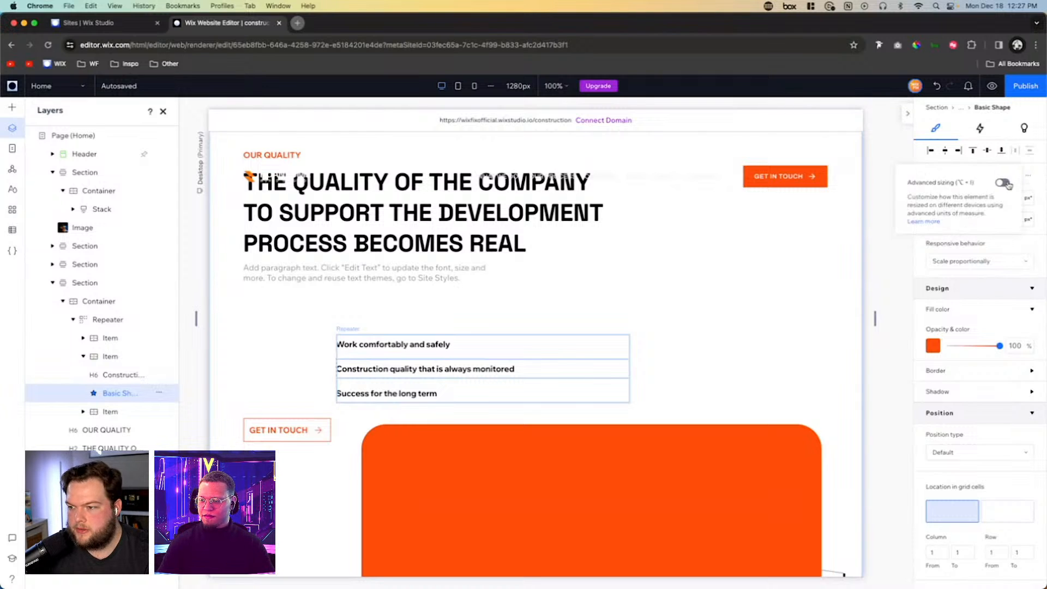
{"action": "left_click", "coordinate": [1001, 180]}
{"action": "left_click", "coordinate": [1039, 191]}
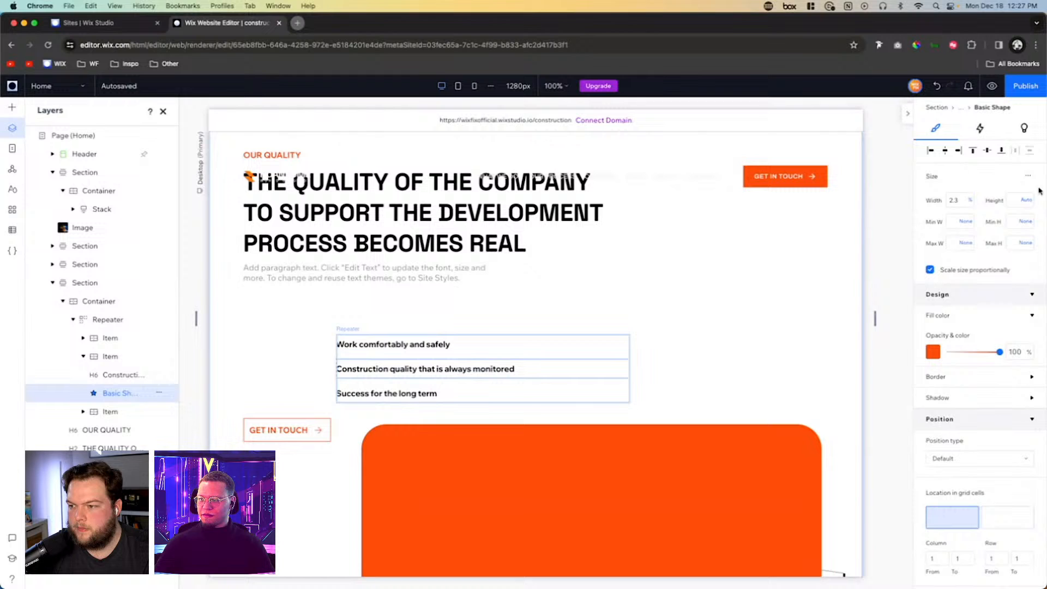
{"action": "left_click", "coordinate": [957, 221]}
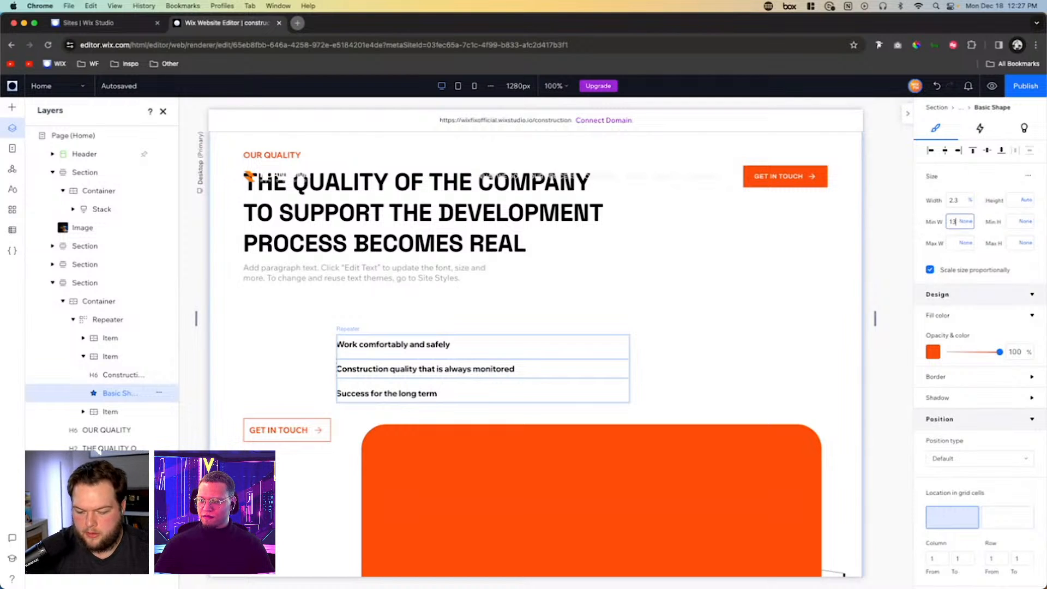
{"action": "key", "text": "Return"}
{"action": "left_click", "coordinate": [1013, 227]}
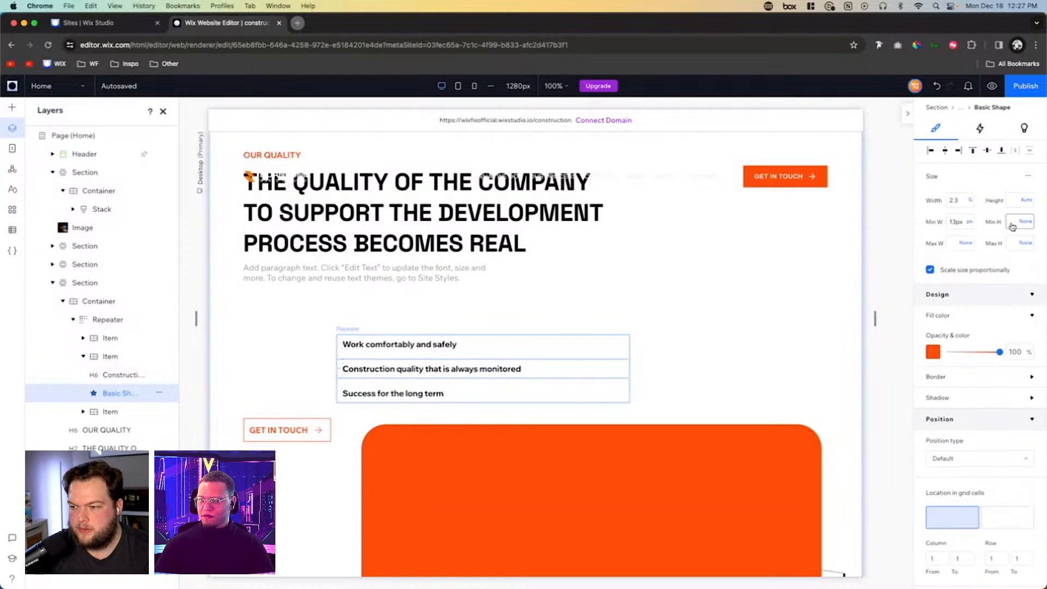
{"action": "type", "text": "13px"}
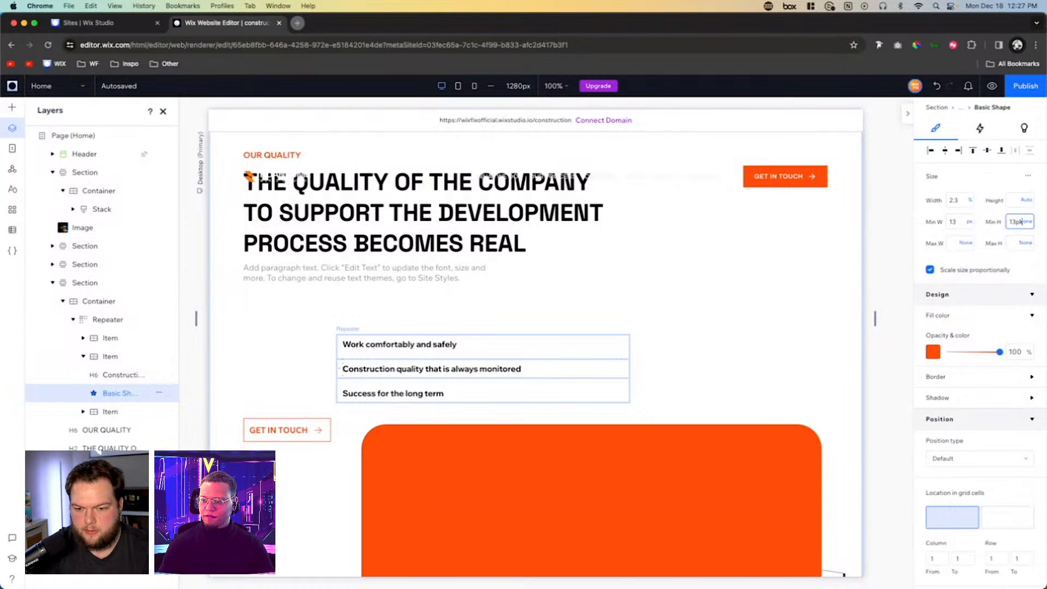
{"action": "key", "text": "Return"}
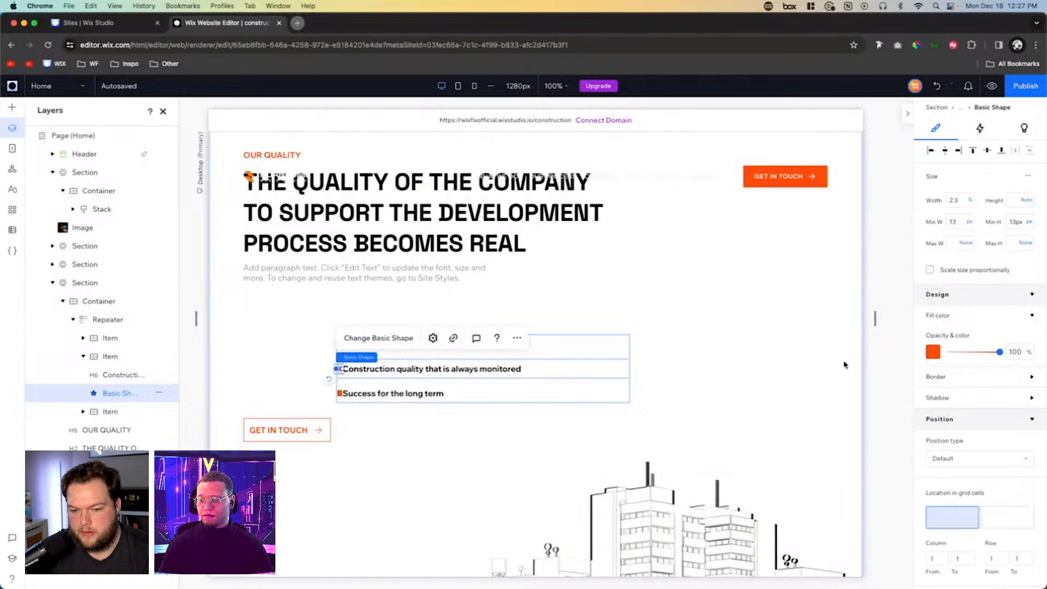
{"action": "left_click", "coordinate": [778, 364]}
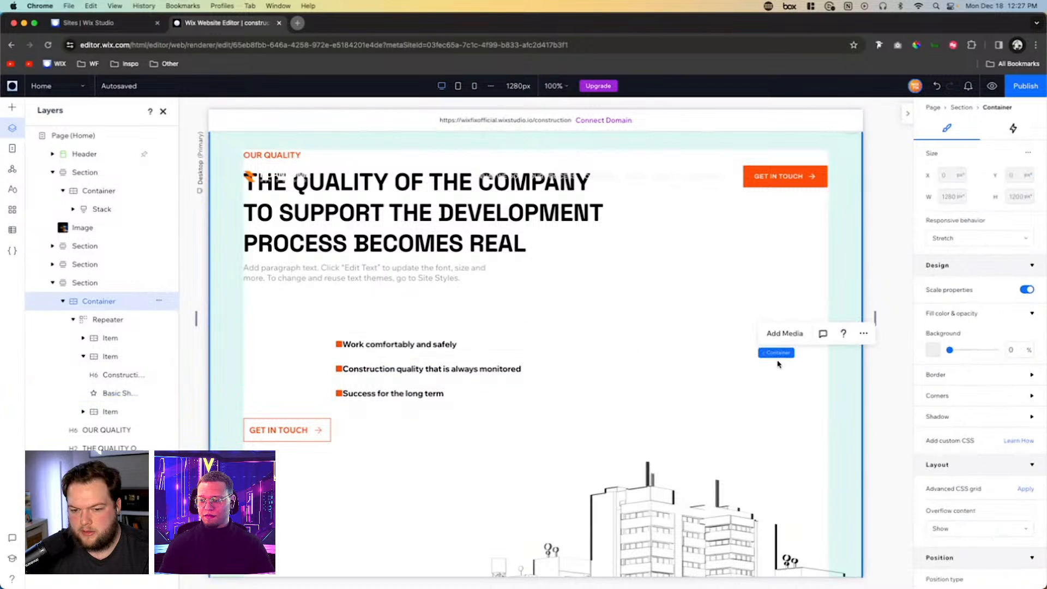
- Set the horizontal gap between bullet and heading in the repeater items to 8 px and switch its unit to Scale
{"action": "left_click", "coordinate": [347, 349]}
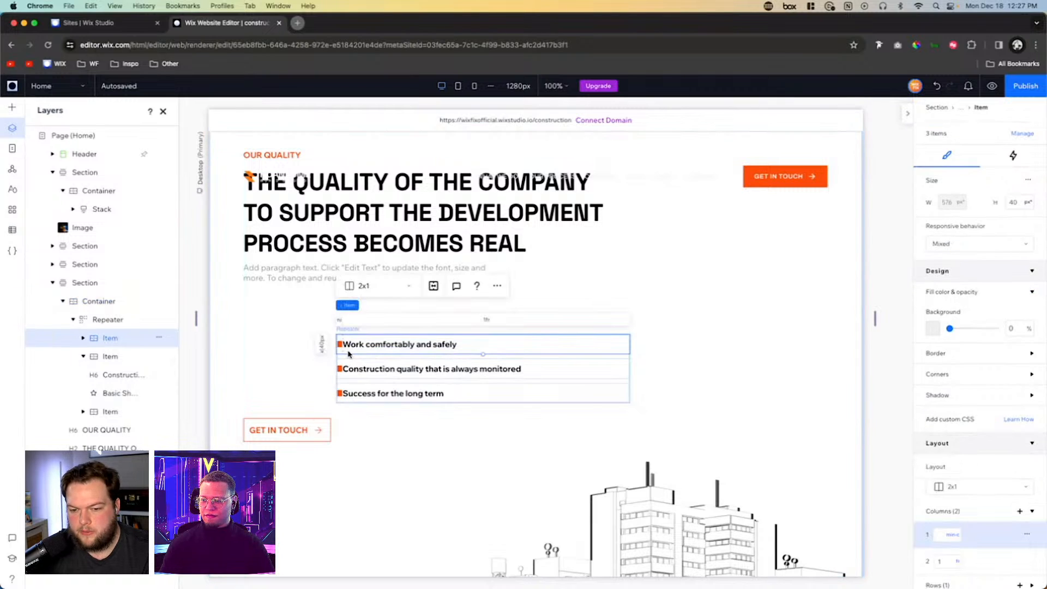
{"action": "scroll", "coordinate": [940, 471], "scroll_direction": "down", "scroll_amount": 4}
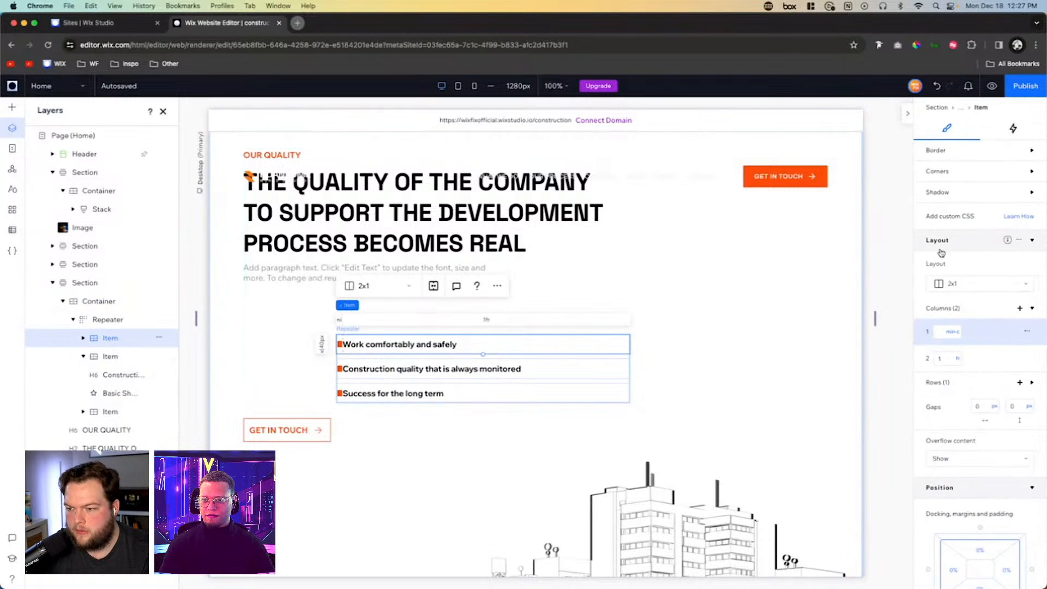
{"action": "left_click", "coordinate": [979, 406]}
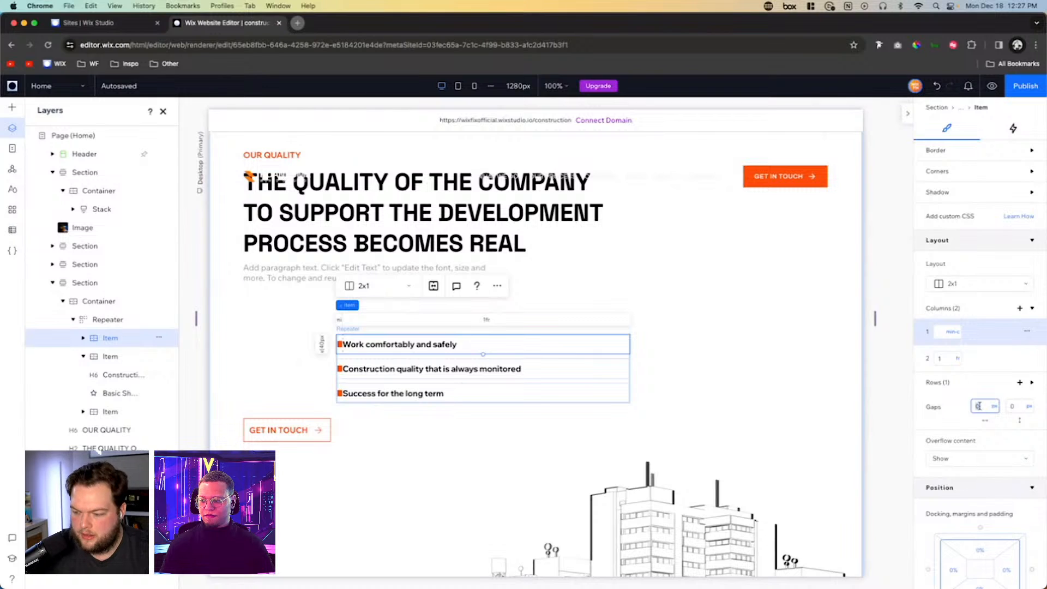
{"action": "type", "text": "8px"}
{"action": "key", "text": "Return"}
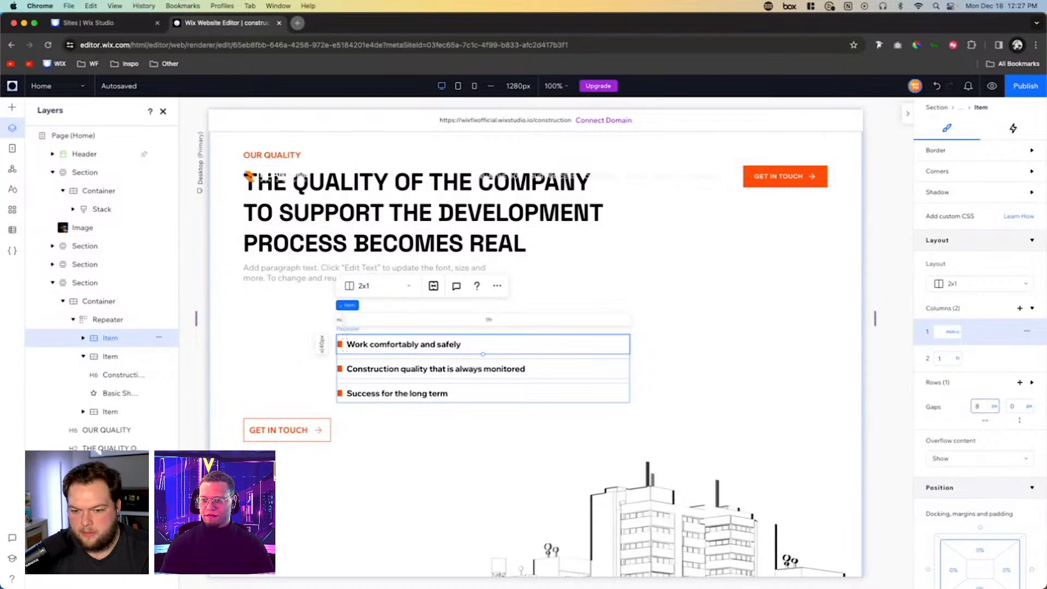
{"action": "left_click", "coordinate": [994, 408]}
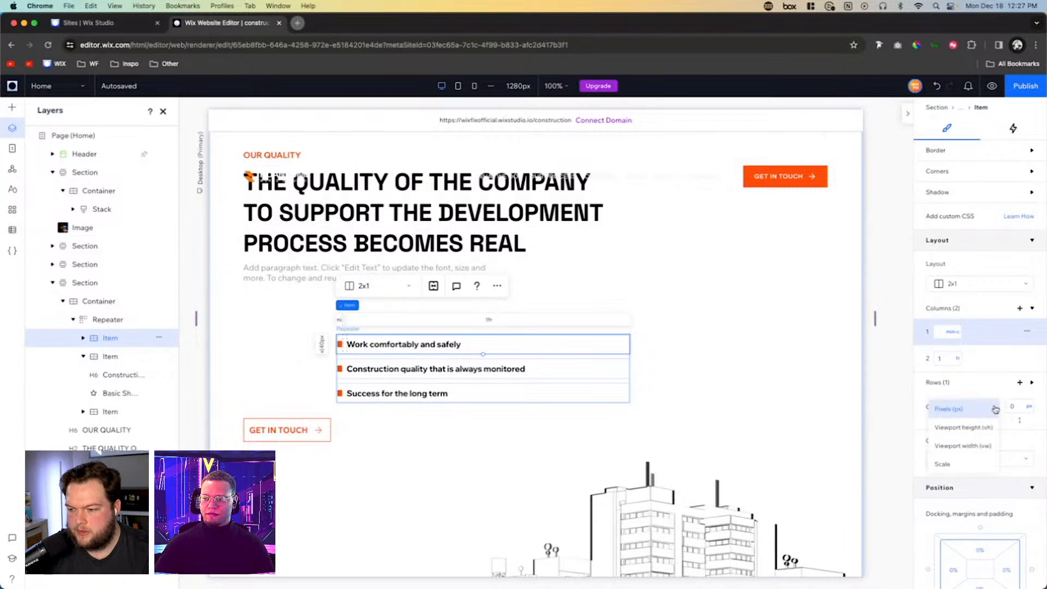
{"action": "left_click", "coordinate": [981, 446]}
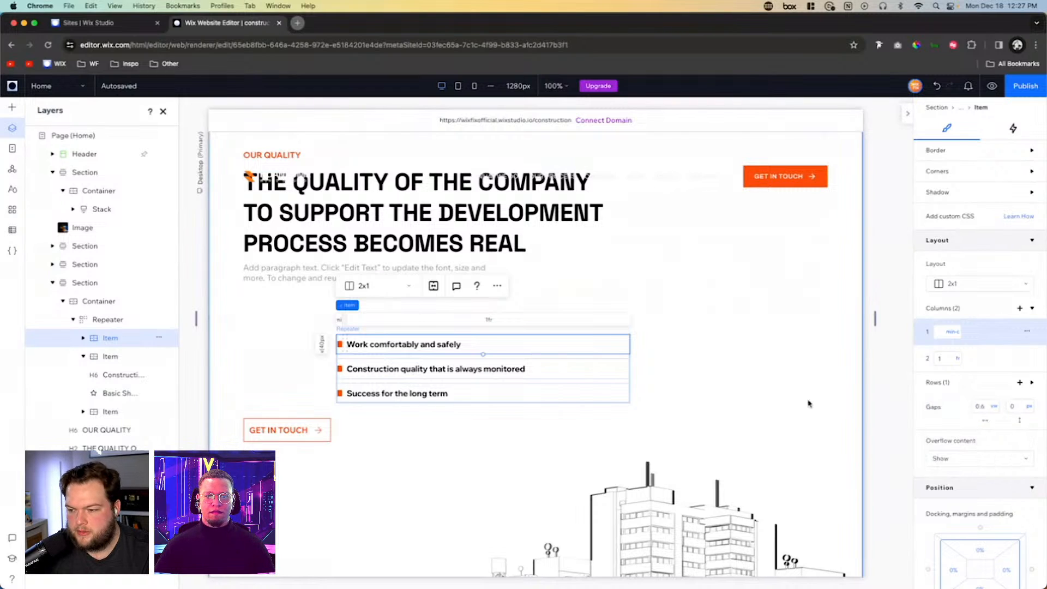
{"action": "left_click", "coordinate": [995, 411]}
{"action": "left_click", "coordinate": [985, 429]}
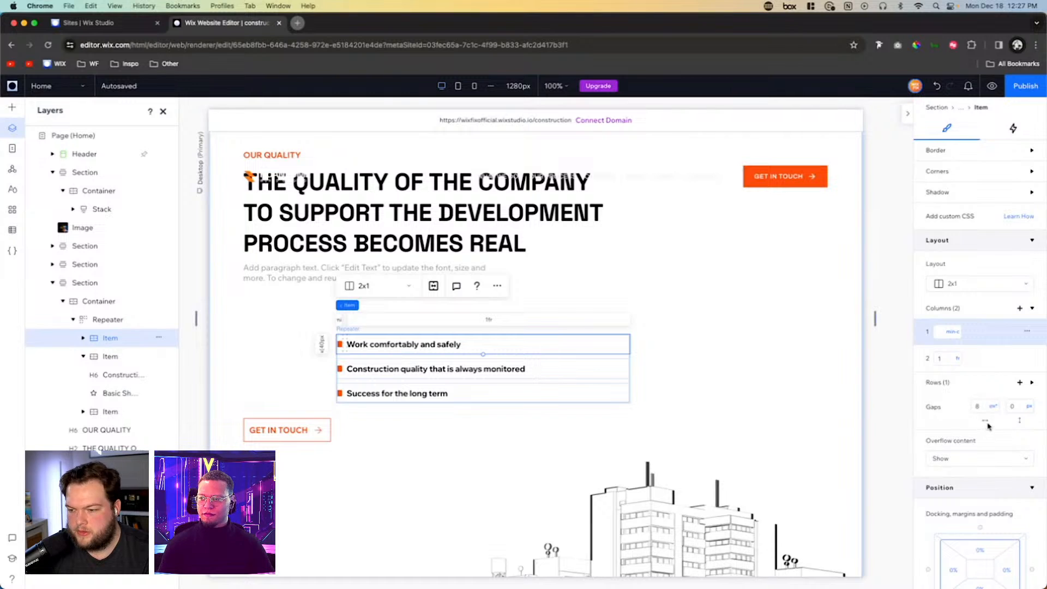
- Narrow the repeater to just beyond its longest heading and set the vertical gap between its items to 0
{"action": "left_click", "coordinate": [532, 355]}
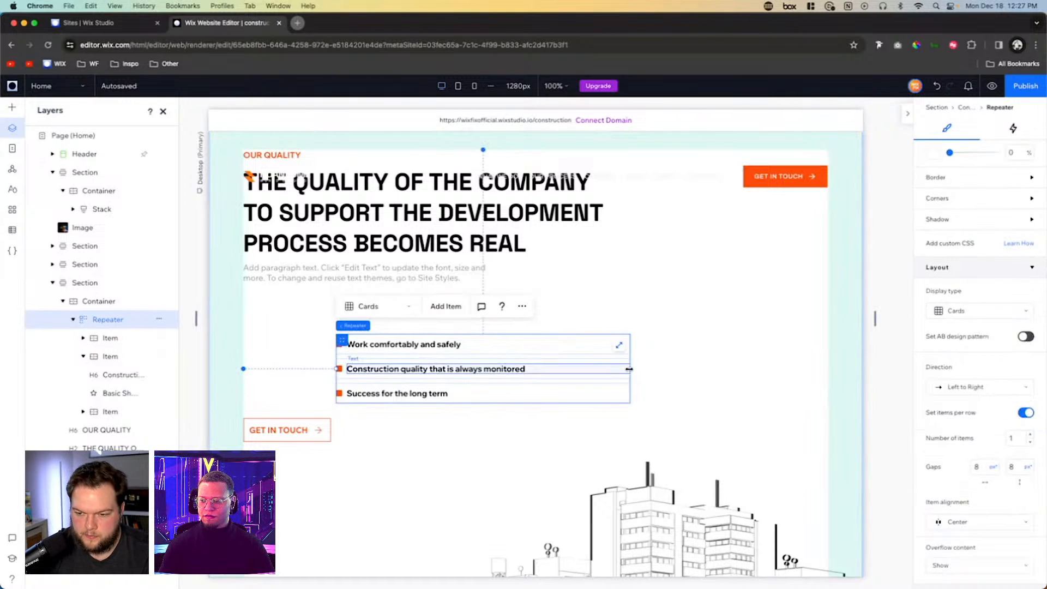
{"action": "left_click_drag", "start_coordinate": [628, 369], "coordinate": [535, 365]}
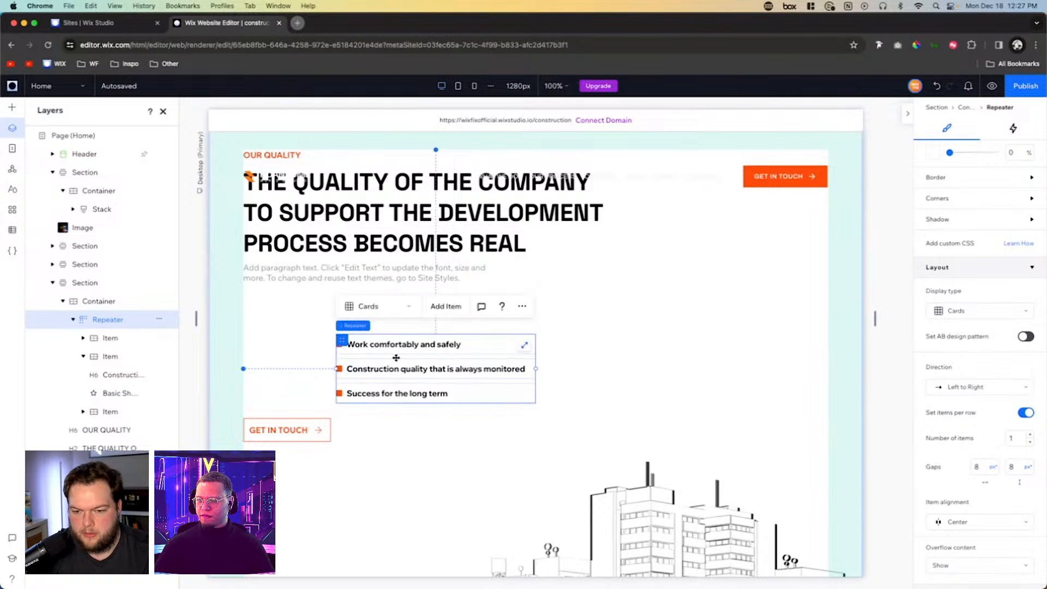
{"action": "left_click", "coordinate": [1013, 467]}
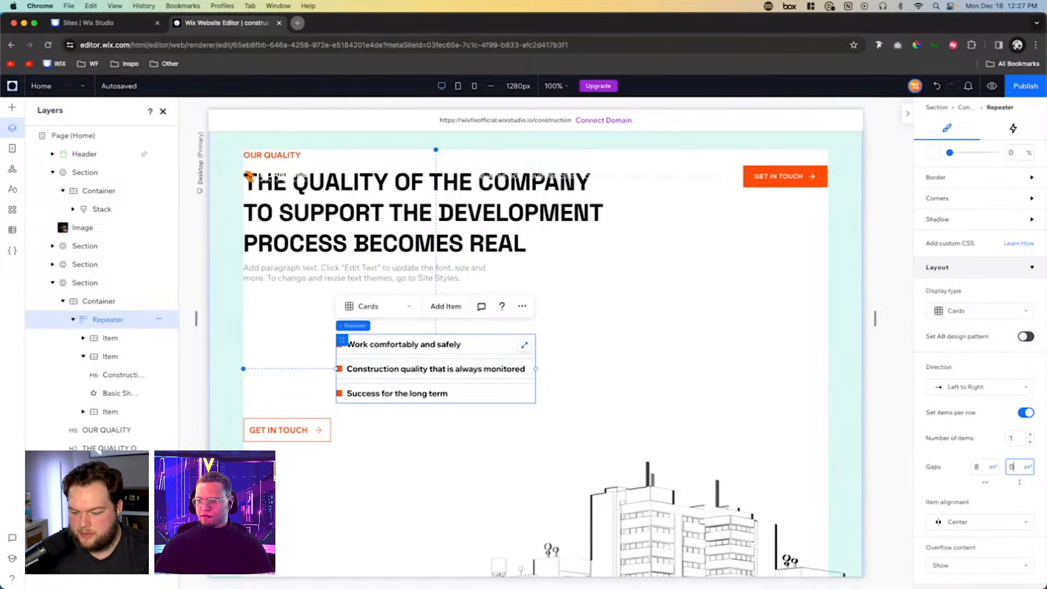
{"action": "key", "text": "Return"}
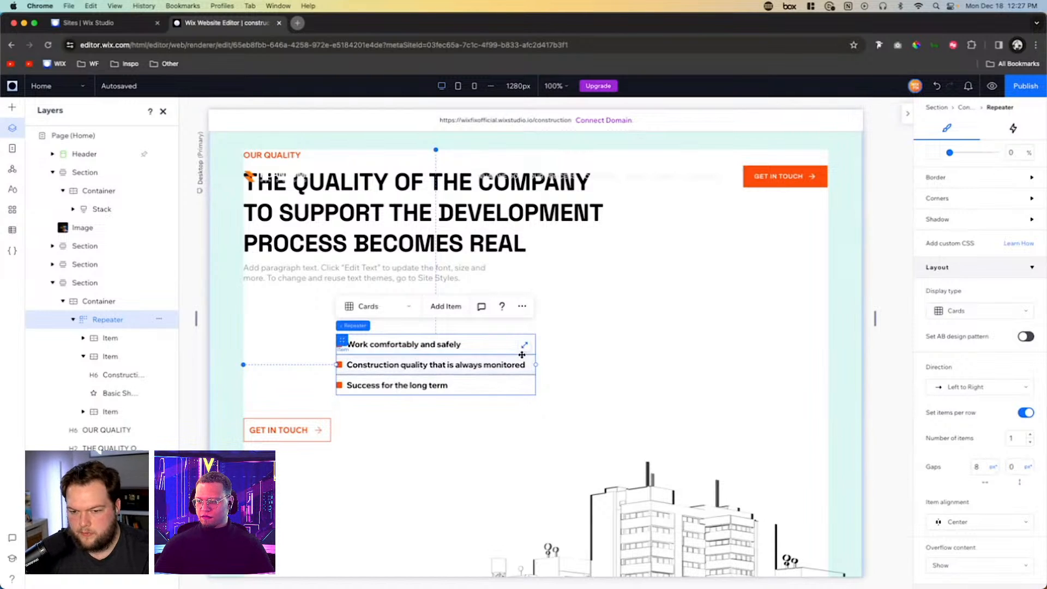
- Move the repeater under the paragraph text, aligned with the left edge of the section's headings
{"action": "left_click_drag", "start_coordinate": [341, 341], "coordinate": [249, 305]}
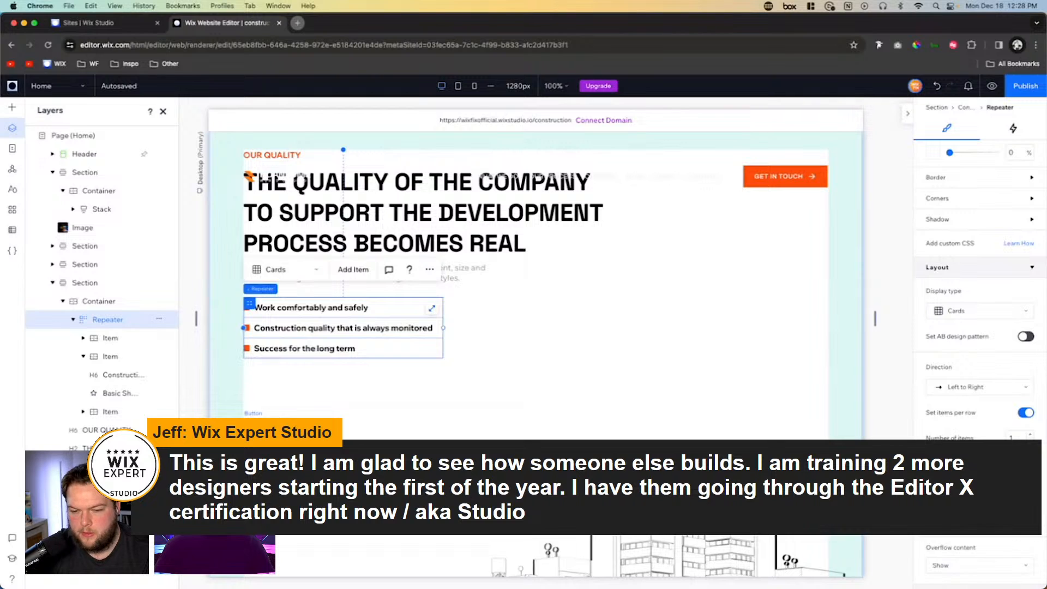
- Move the Get In Touch button below the bullet list and stack it with the section's headings, paragraph and repeater
{"action": "left_click_drag", "start_coordinate": [276, 425], "coordinate": [276, 380]}
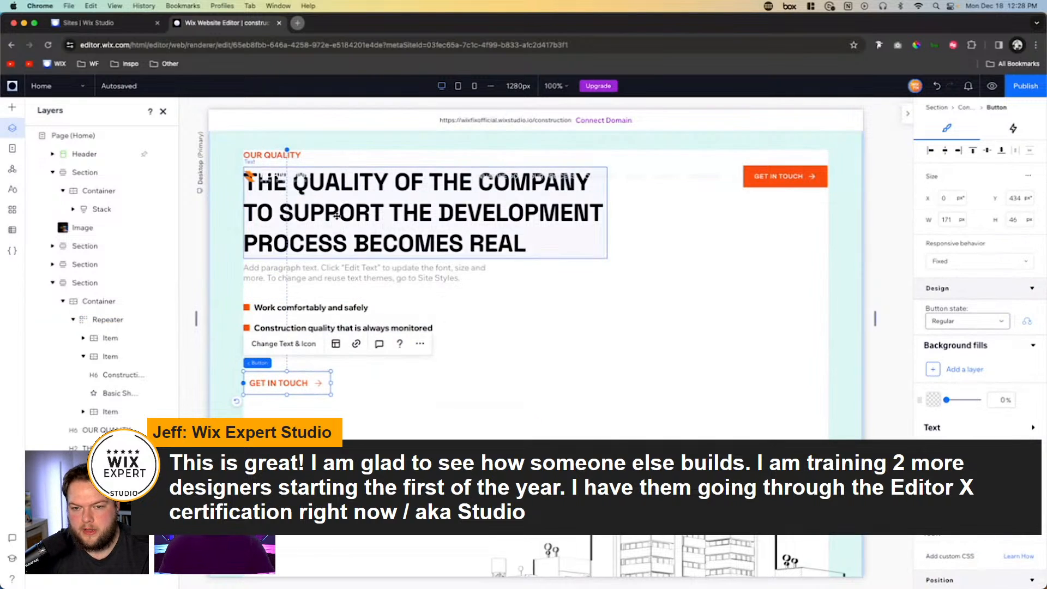
{"action": "scroll", "coordinate": [336, 217], "scroll_direction": "up", "scroll_amount": 2}
{"action": "left_click", "coordinate": [274, 224], "text": "shift"}
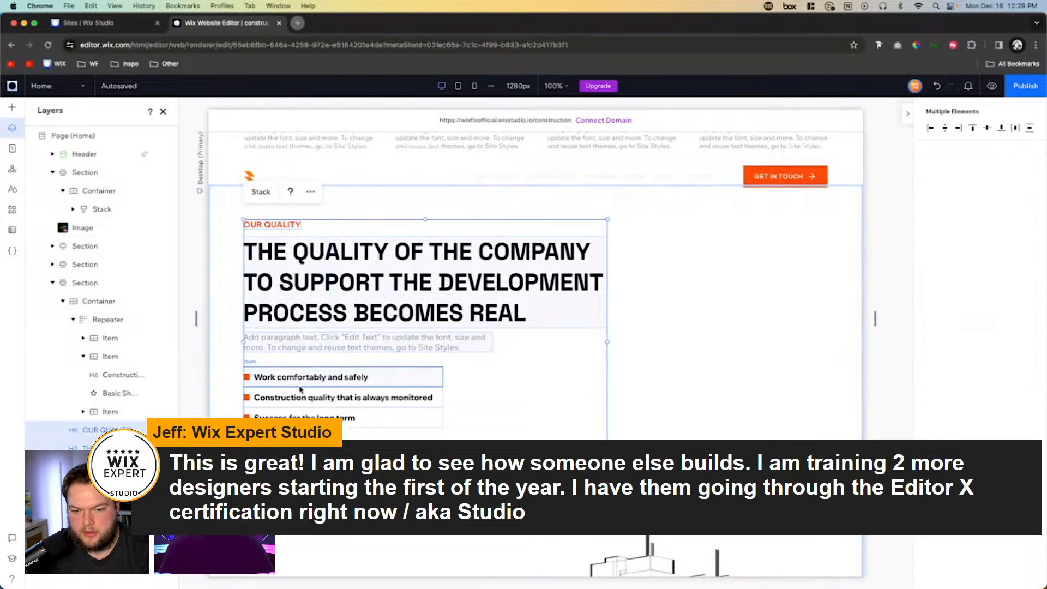
{"action": "left_click", "coordinate": [469, 391]}
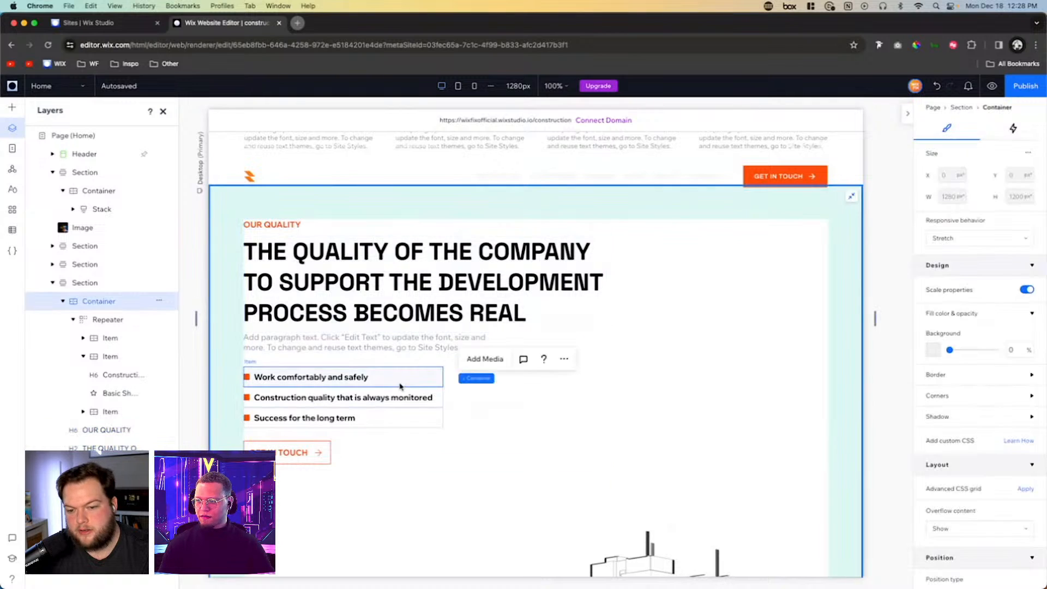
{"action": "left_click", "coordinate": [333, 375]}
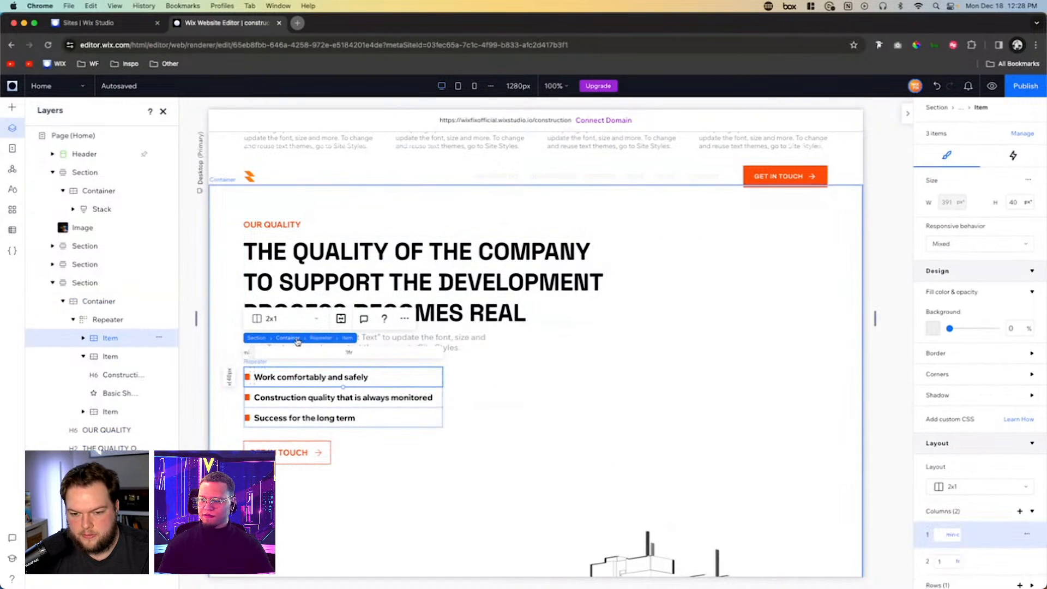
{"action": "left_click", "coordinate": [327, 342]}
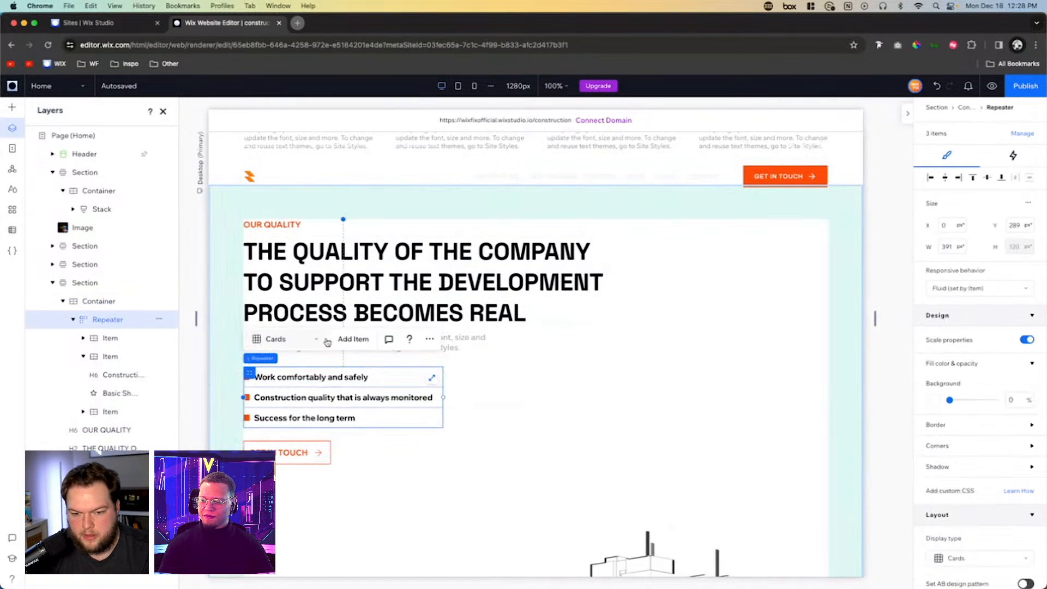
{"action": "left_click", "coordinate": [282, 228], "text": "shift"}
{"action": "left_click", "coordinate": [352, 279], "text": "shift"}
{"action": "left_click", "coordinate": [358, 343], "text": "shift"}
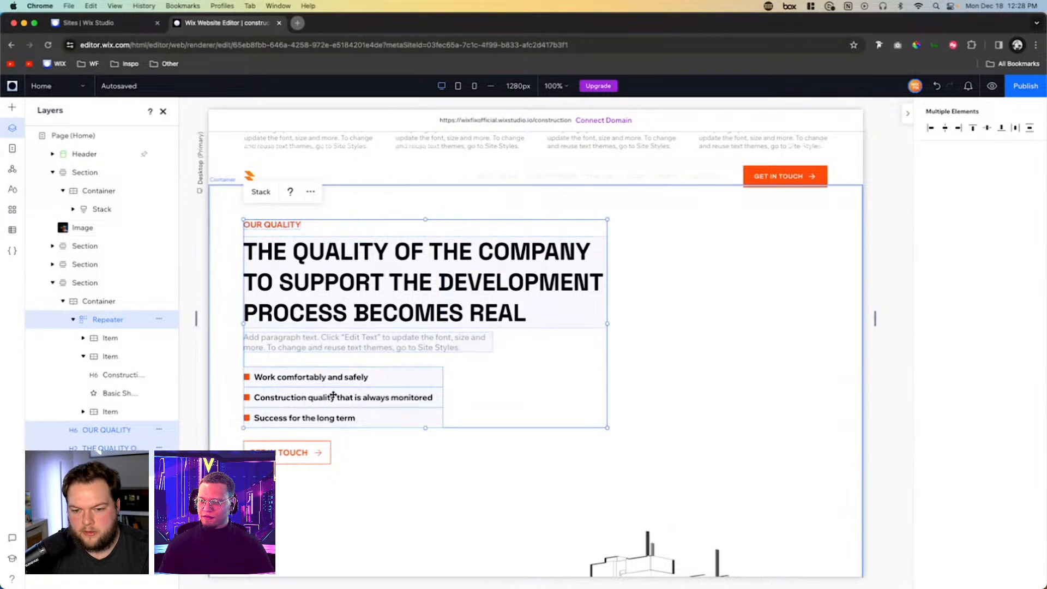
{"action": "left_click", "coordinate": [303, 447], "text": "shift"}
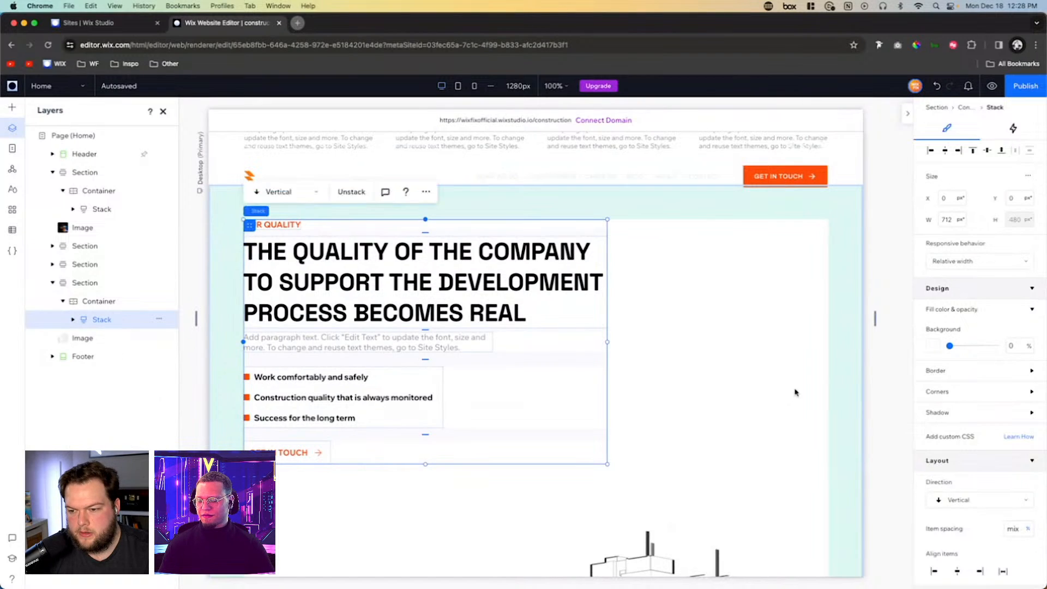
- Shorten the Our Quality section to a height of about 854 px
{"action": "left_click", "coordinate": [794, 392]}
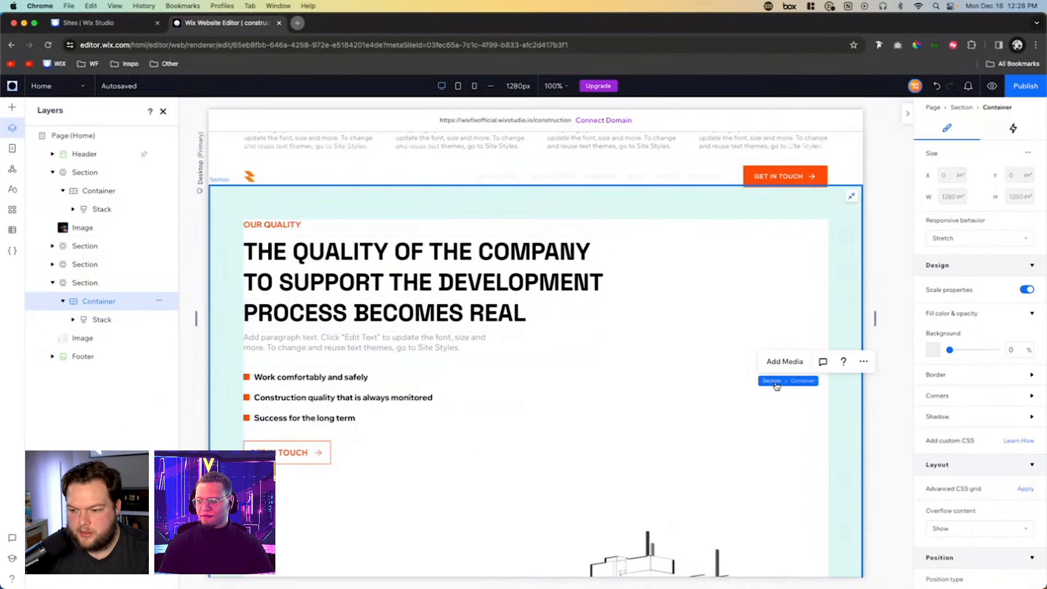
{"action": "left_click", "coordinate": [774, 382]}
{"action": "scroll", "coordinate": [785, 458], "scroll_direction": "down", "scroll_amount": 6}
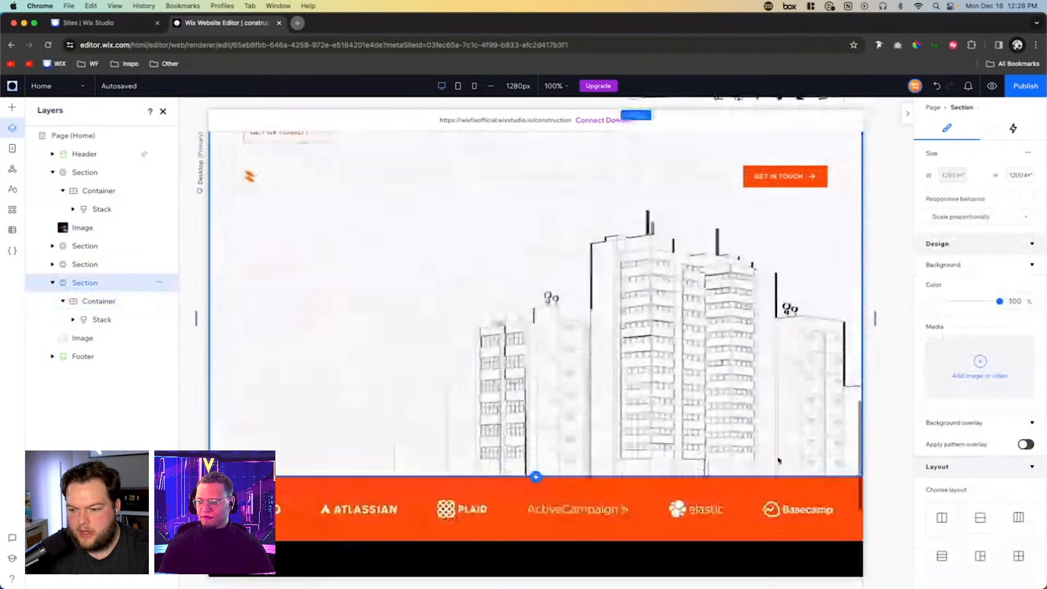
{"action": "left_click_drag", "start_coordinate": [777, 475], "coordinate": [734, 364]}
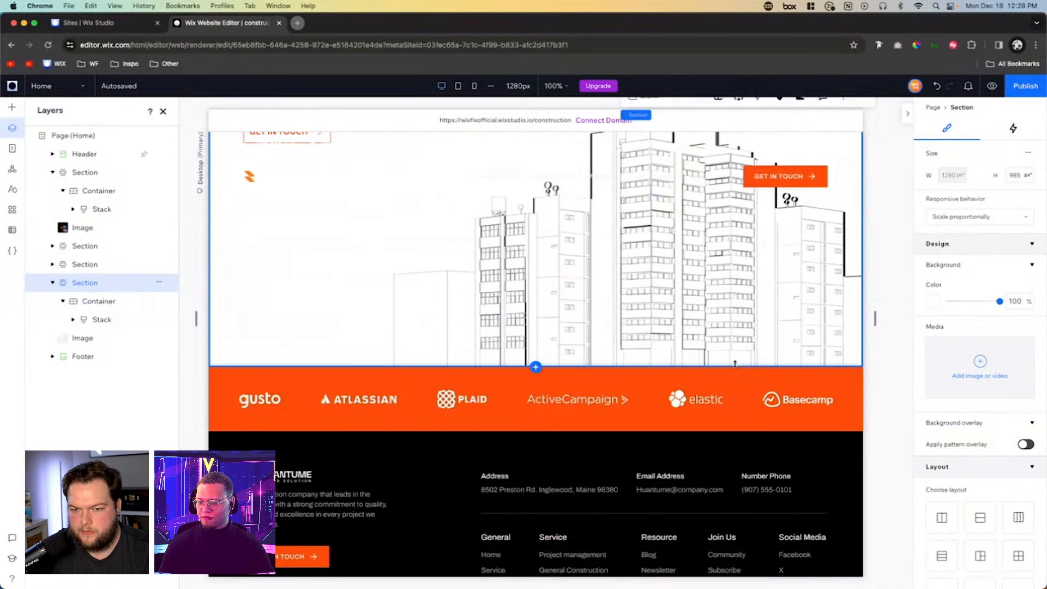
{"action": "scroll", "coordinate": [616, 240], "scroll_direction": "up", "scroll_amount": 3}
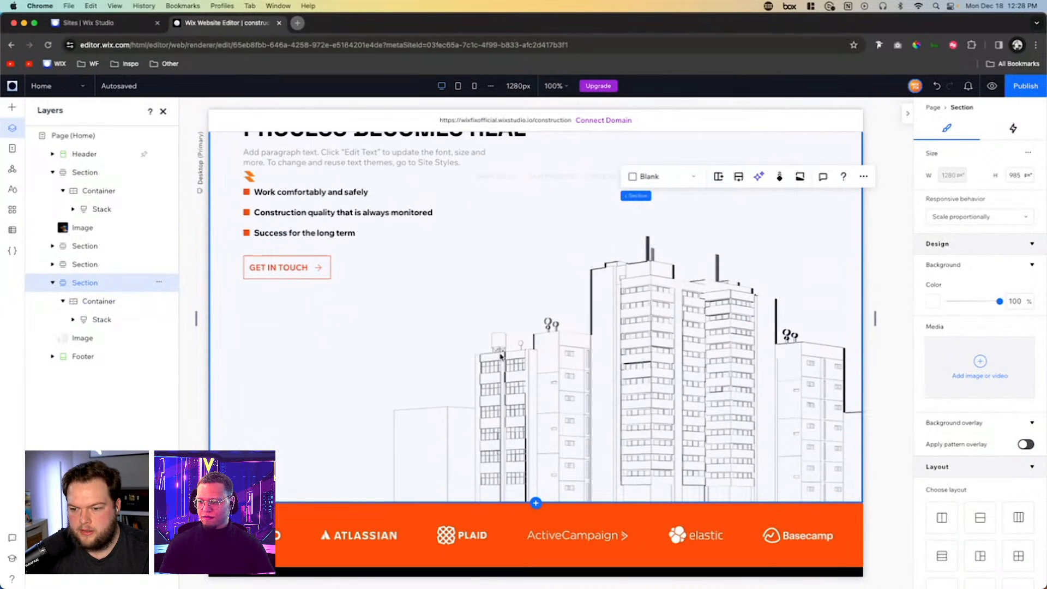
{"action": "scroll", "coordinate": [632, 360], "scroll_direction": "up", "scroll_amount": 2}
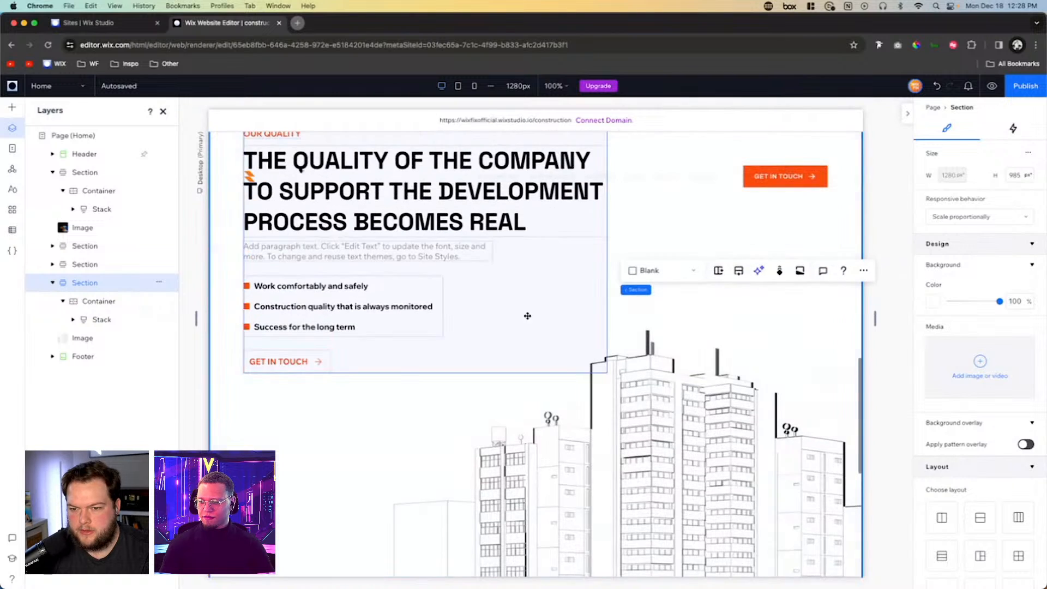
{"action": "scroll", "coordinate": [638, 370], "scroll_direction": "down", "scroll_amount": 4}
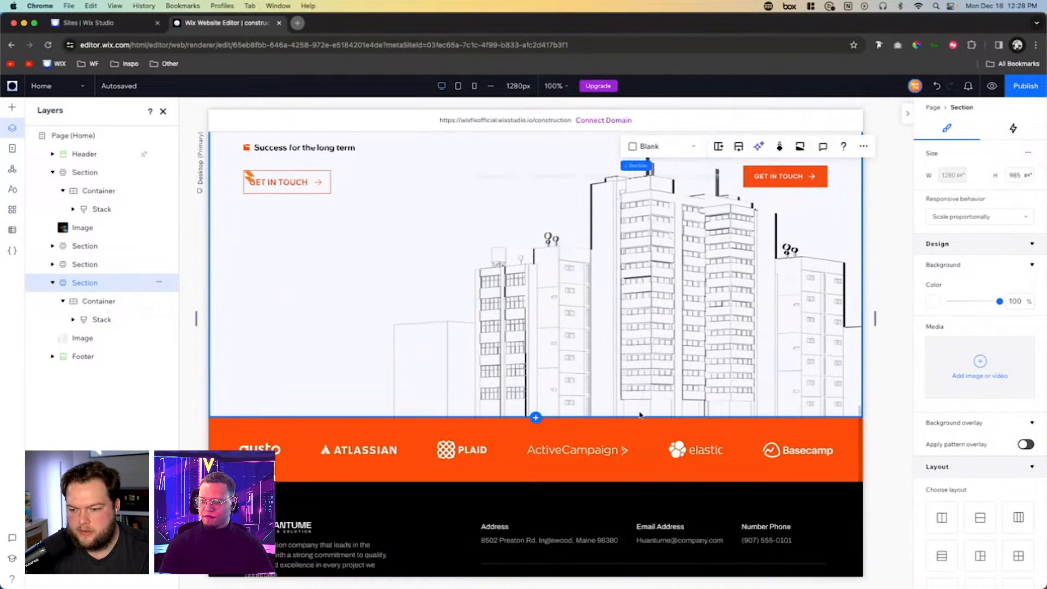
{"action": "left_click_drag", "start_coordinate": [640, 415], "coordinate": [652, 349]}
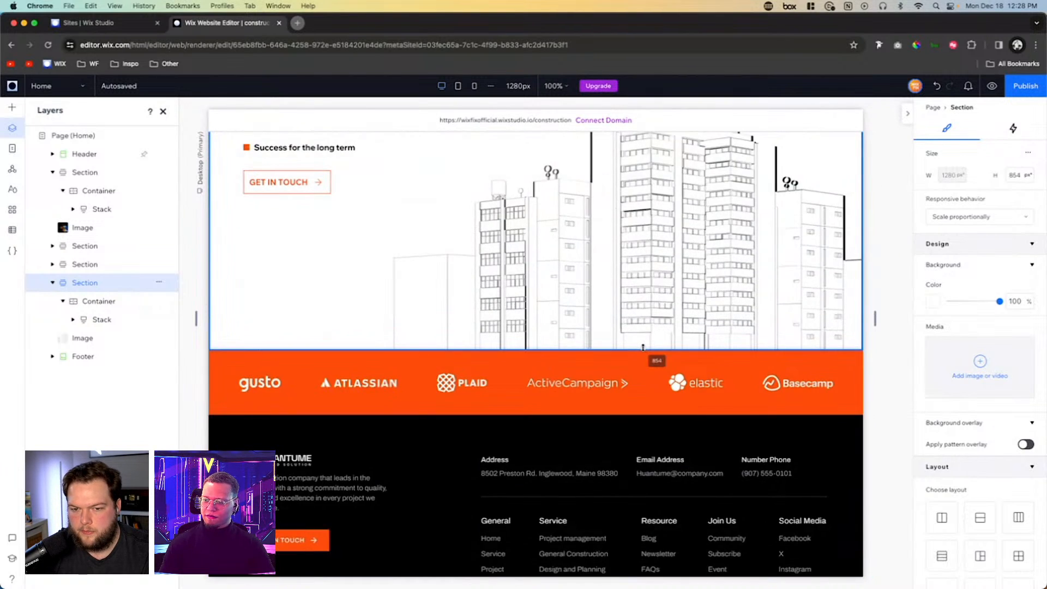
- Add a blank section below the Our Quality section and set its background color to black (#000000)
{"action": "scroll", "coordinate": [622, 225], "scroll_direction": "up", "scroll_amount": 7}
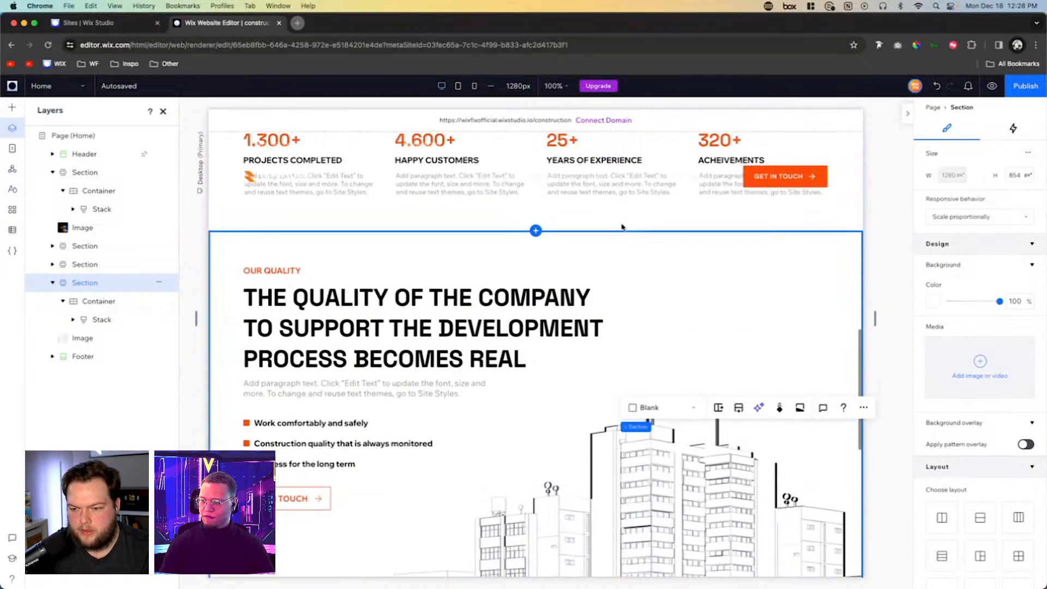
{"action": "scroll", "coordinate": [622, 226], "scroll_direction": "down", "scroll_amount": 2}
{"action": "scroll", "coordinate": [730, 270], "scroll_direction": "down", "scroll_amount": 3}
{"action": "scroll", "coordinate": [731, 269], "scroll_direction": "up", "scroll_amount": 4}
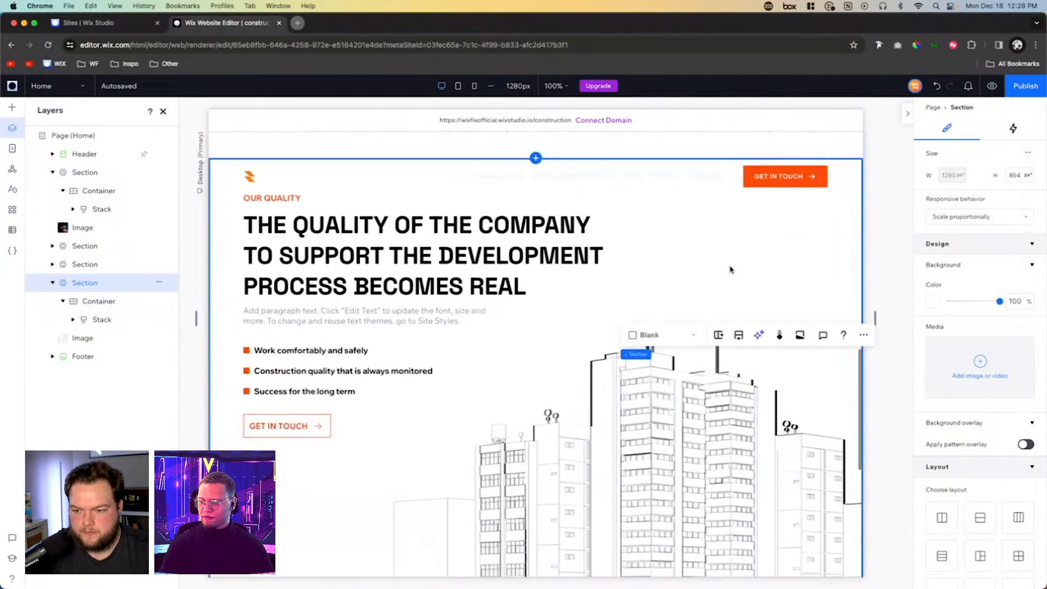
{"action": "scroll", "coordinate": [709, 273], "scroll_direction": "down", "scroll_amount": 1}
{"action": "scroll", "coordinate": [571, 304], "scroll_direction": "up", "scroll_amount": 3}
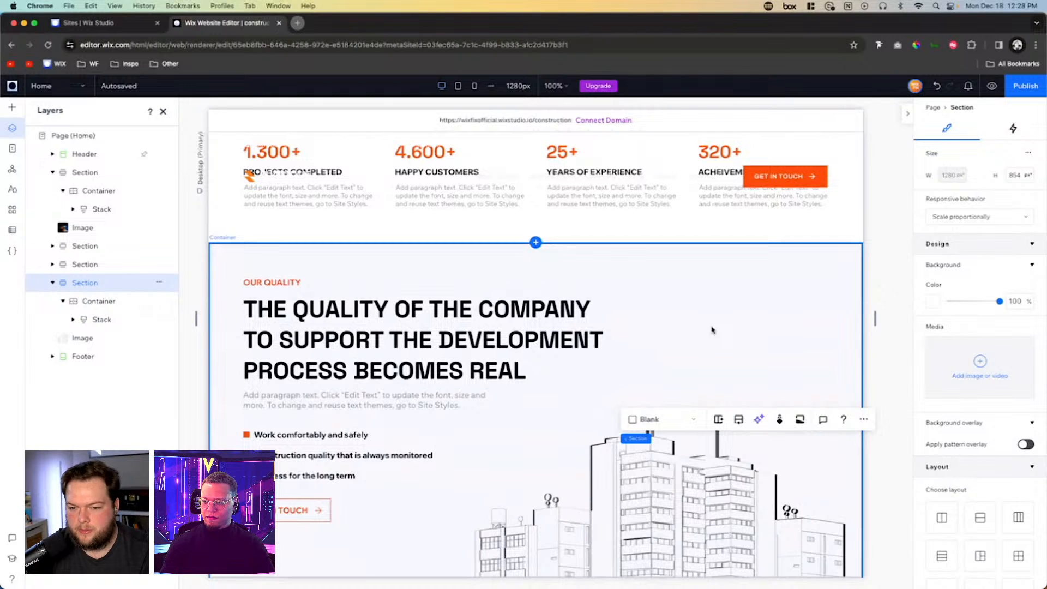
{"action": "scroll", "coordinate": [711, 329], "scroll_direction": "down", "scroll_amount": 5}
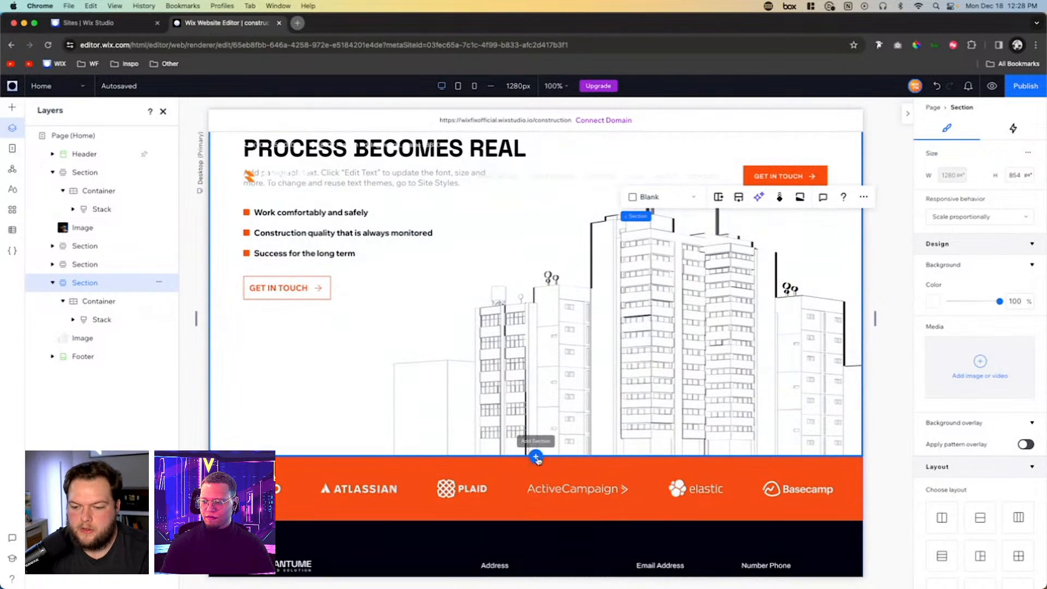
{"action": "left_click", "coordinate": [536, 458]}
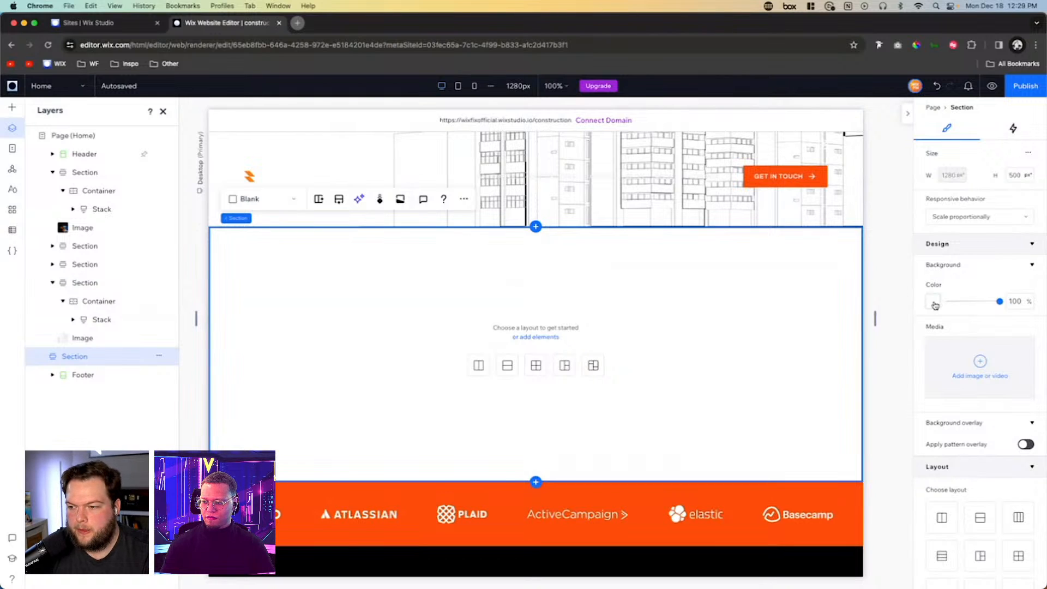
{"action": "left_click", "coordinate": [933, 302]}
{"action": "left_click", "coordinate": [1028, 393]}
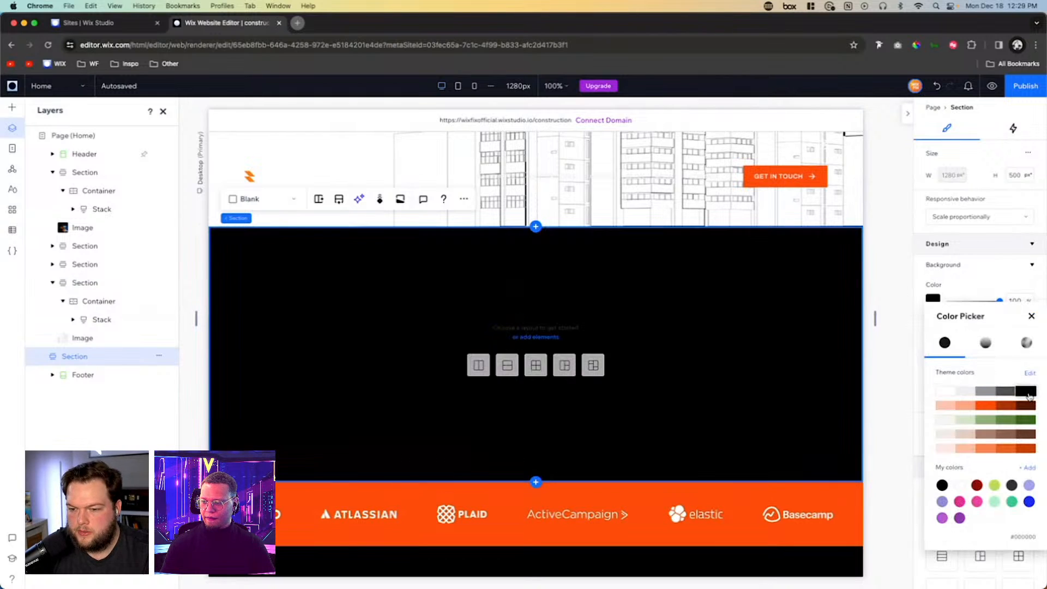
{"action": "left_click", "coordinate": [727, 310]}
- Set the new black section's height to 1200 px
{"action": "left_click", "coordinate": [1017, 175]}
{"action": "type", "text": "12"}
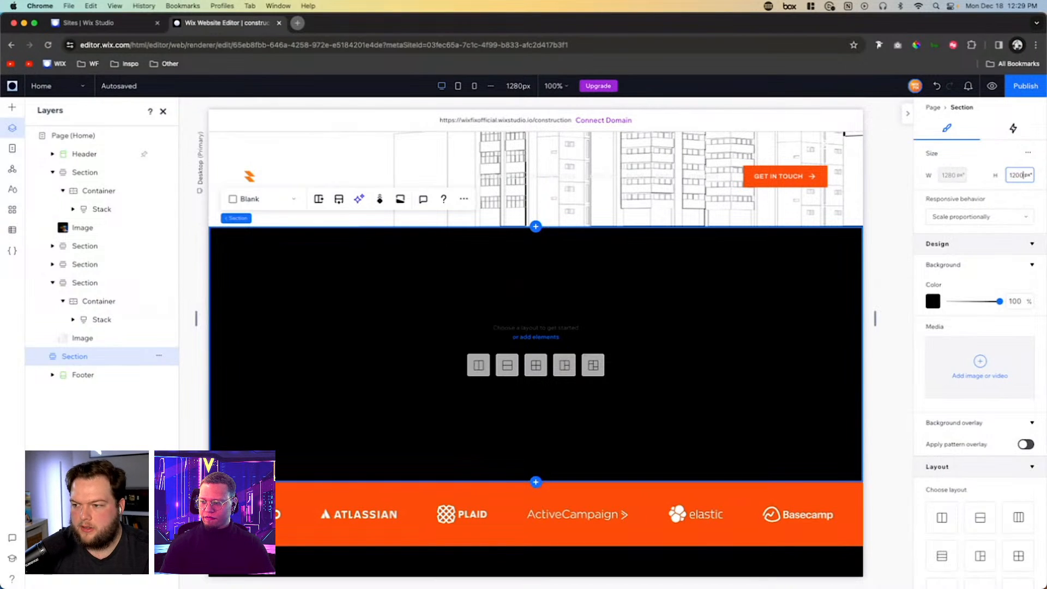
{"action": "left_click", "coordinate": [588, 334]}
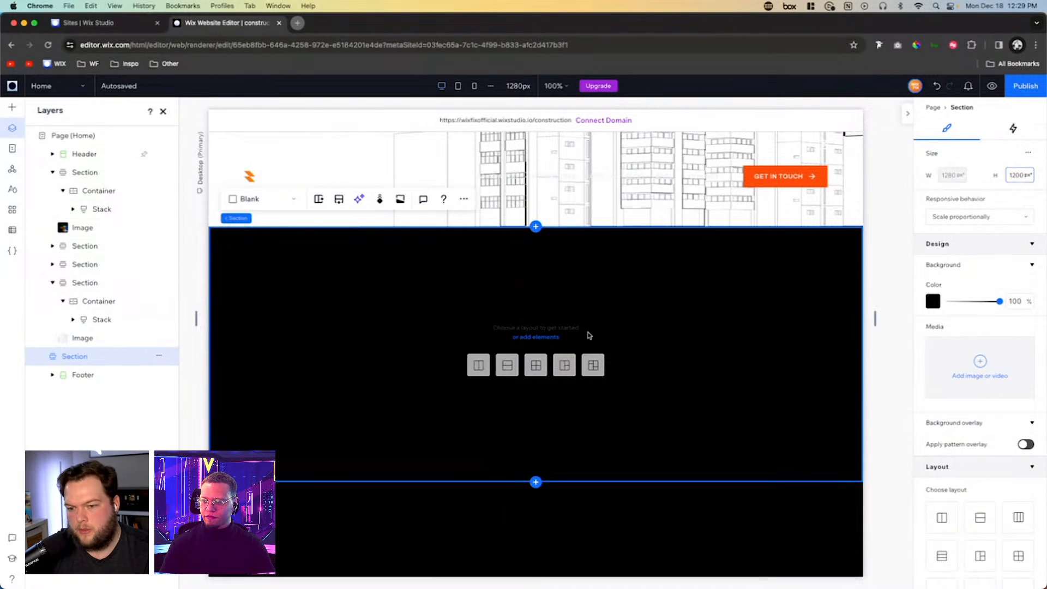
- Add the site file Projects BG.png as an image in the black section
{"action": "scroll", "coordinate": [748, 355], "scroll_direction": "down", "scroll_amount": 2}
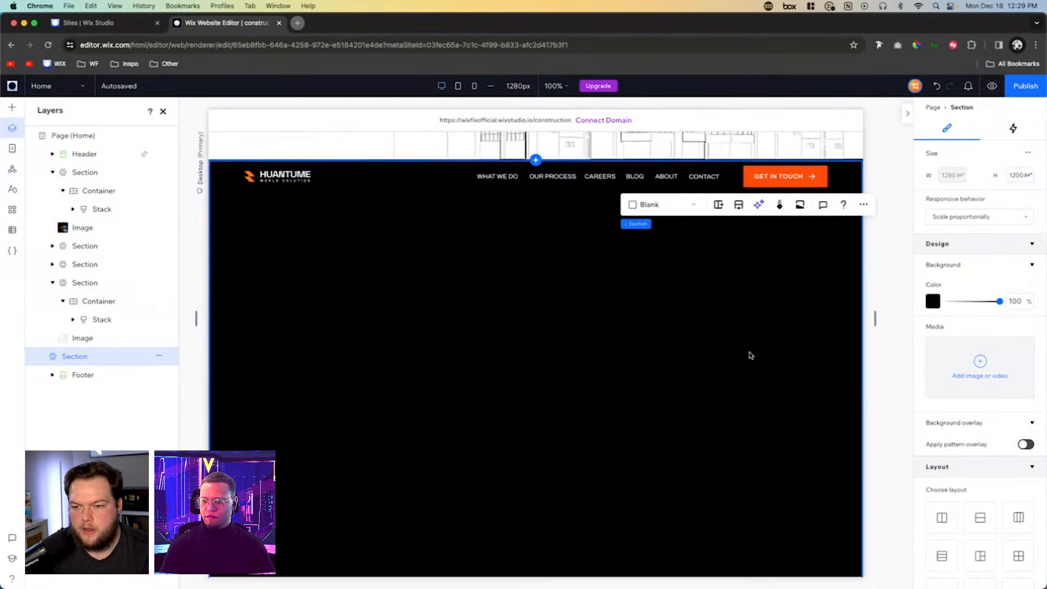
{"action": "scroll", "coordinate": [747, 355], "scroll_direction": "up", "scroll_amount": 3}
{"action": "scroll", "coordinate": [596, 263], "scroll_direction": "up", "scroll_amount": 3}
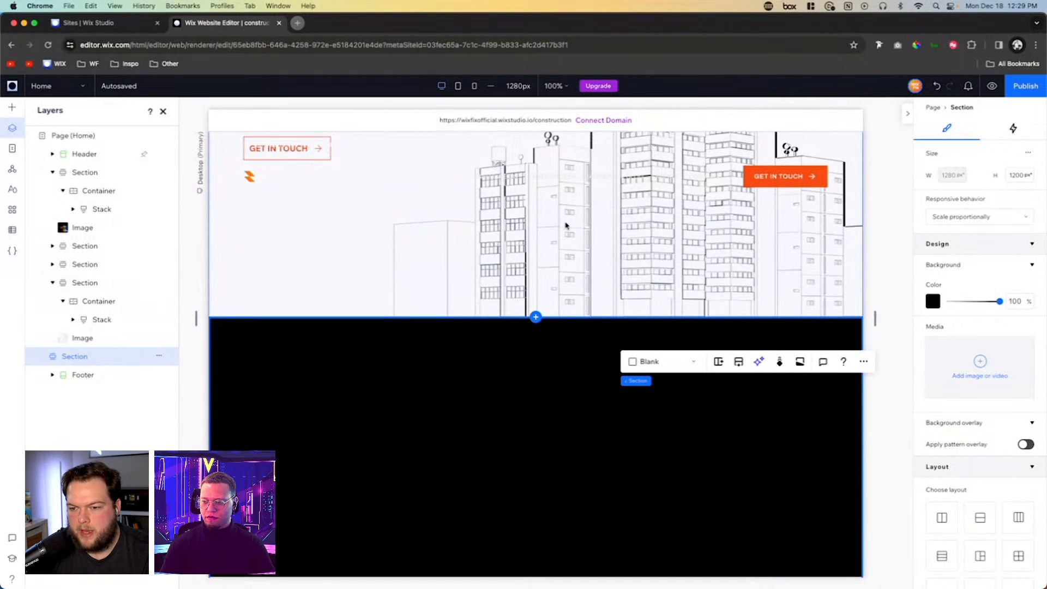
{"action": "scroll", "coordinate": [565, 225], "scroll_direction": "up", "scroll_amount": 2}
{"action": "scroll", "coordinate": [600, 272], "scroll_direction": "down", "scroll_amount": 4}
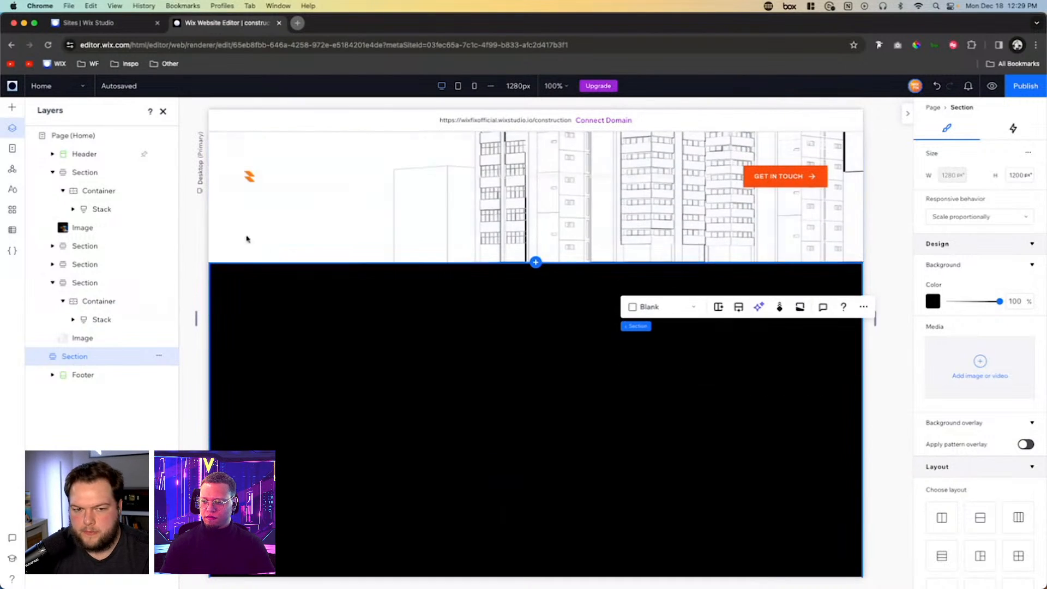
{"action": "left_click", "coordinate": [16, 112]}
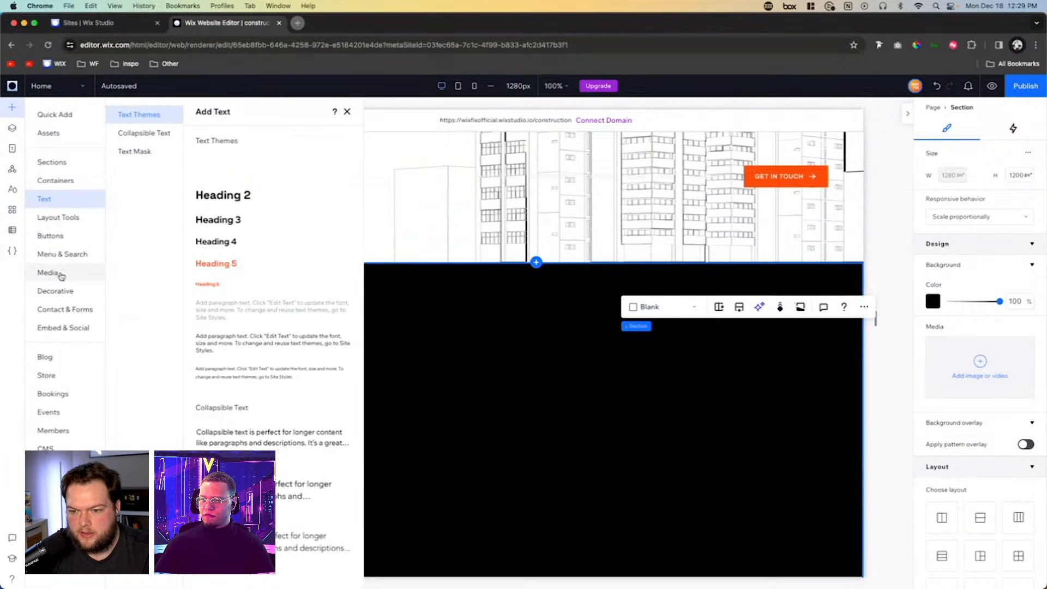
{"action": "left_click", "coordinate": [60, 273]}
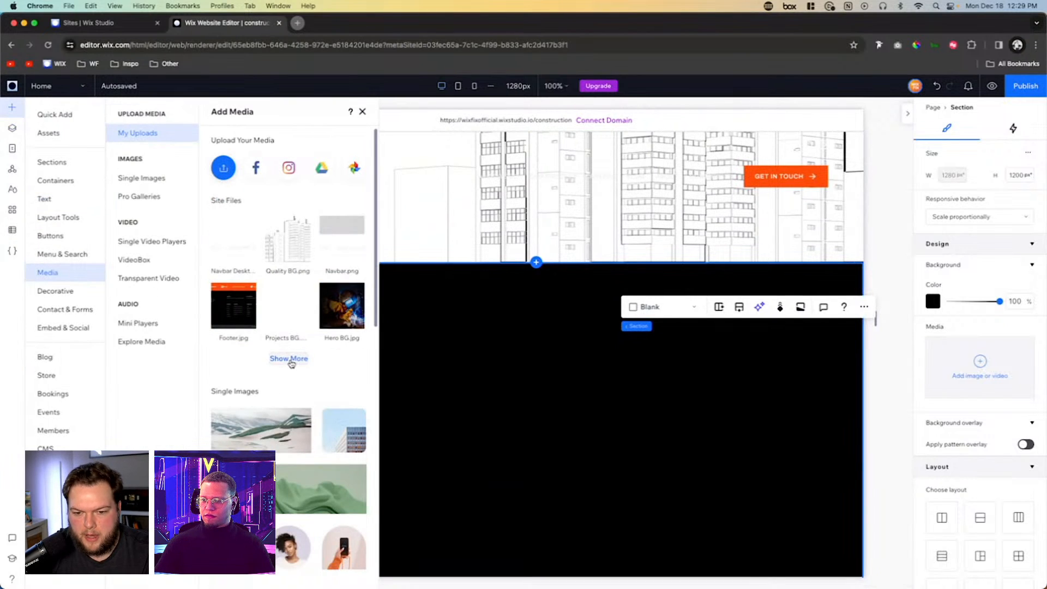
{"action": "left_click", "coordinate": [291, 361]}
{"action": "left_click", "coordinate": [622, 275]}
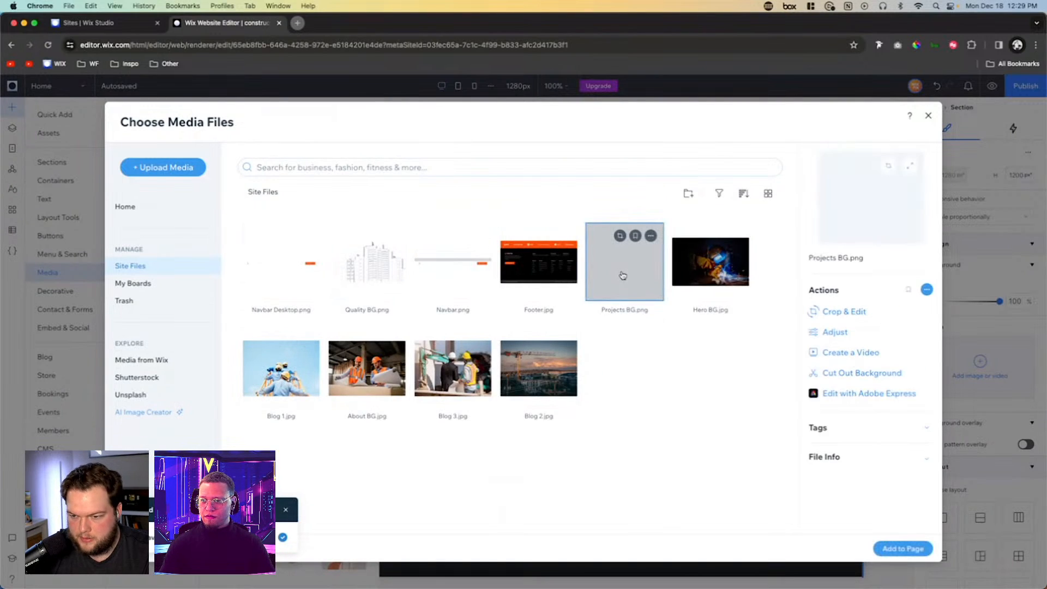
{"action": "double_click", "coordinate": [622, 275]}
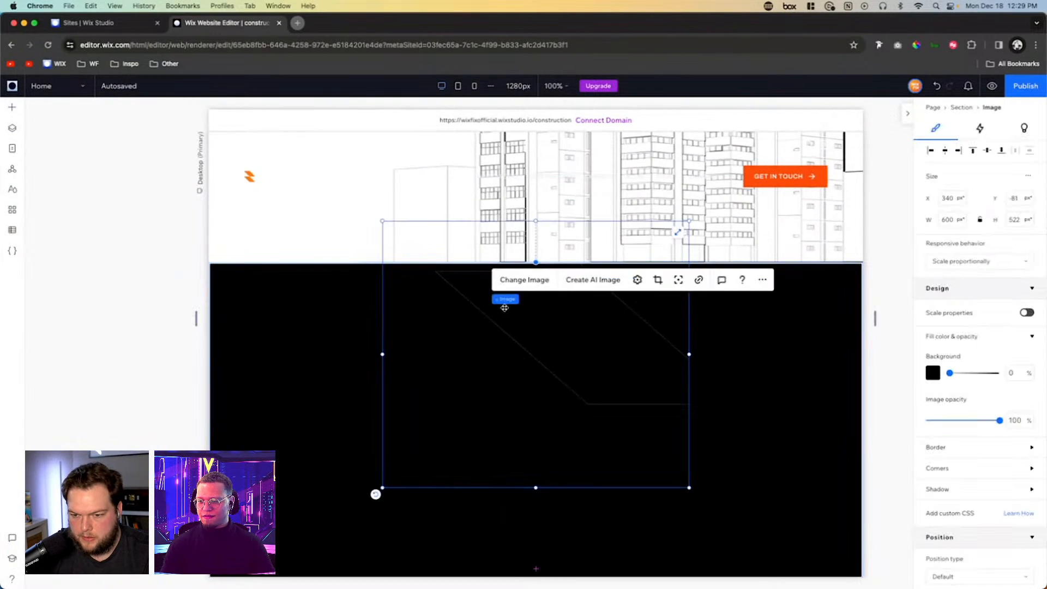
- Enlarge the Projects BG image to about 763 × 664 px and align it to the black section's right and top edges
{"action": "left_click_drag", "start_coordinate": [504, 308], "coordinate": [505, 390]}
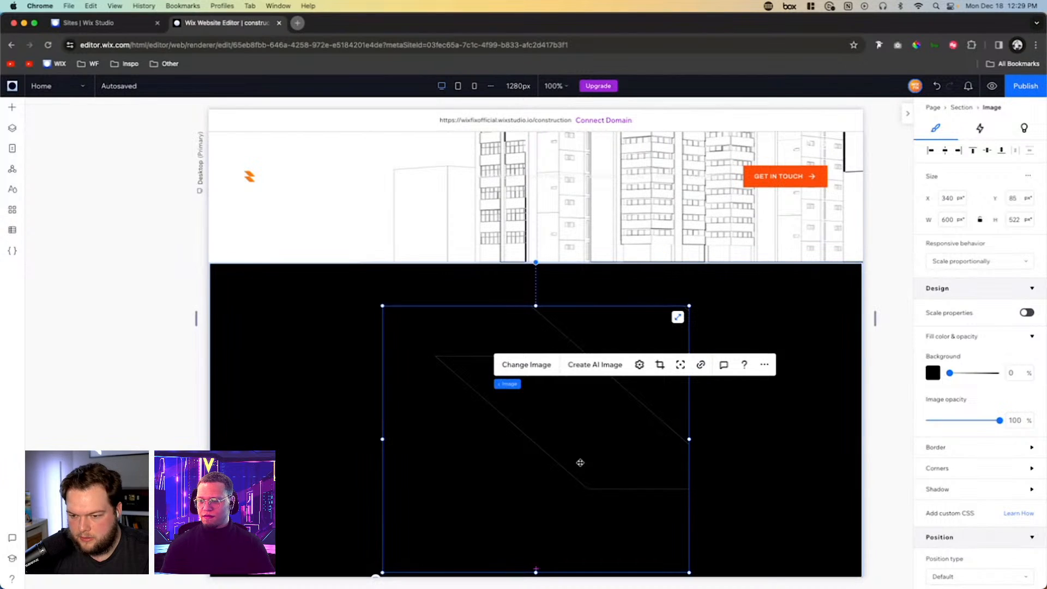
{"action": "scroll", "coordinate": [414, 385], "scroll_direction": "down", "scroll_amount": 5}
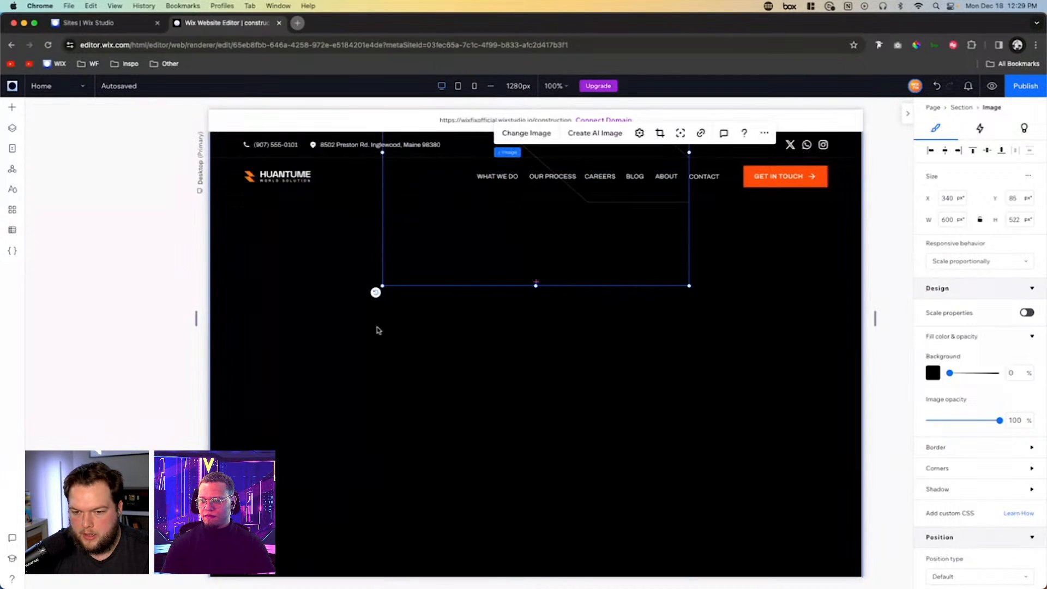
{"action": "left_click_drag", "start_coordinate": [382, 285], "coordinate": [297, 354]}
{"action": "scroll", "coordinate": [297, 360], "scroll_direction": "up", "scroll_amount": 5}
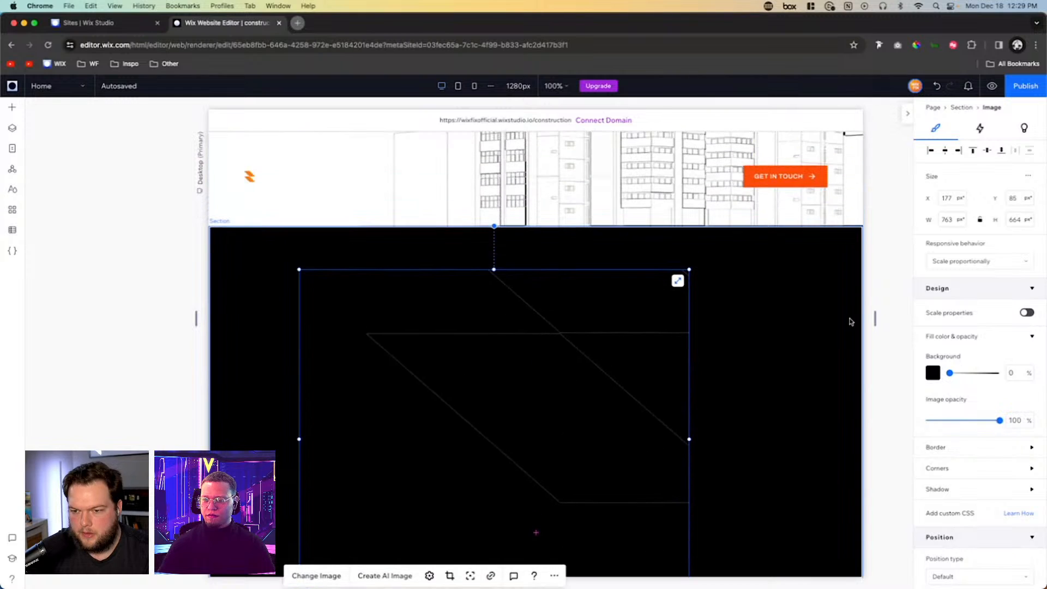
{"action": "left_click", "coordinate": [959, 151]}
{"action": "left_click", "coordinate": [972, 151]}
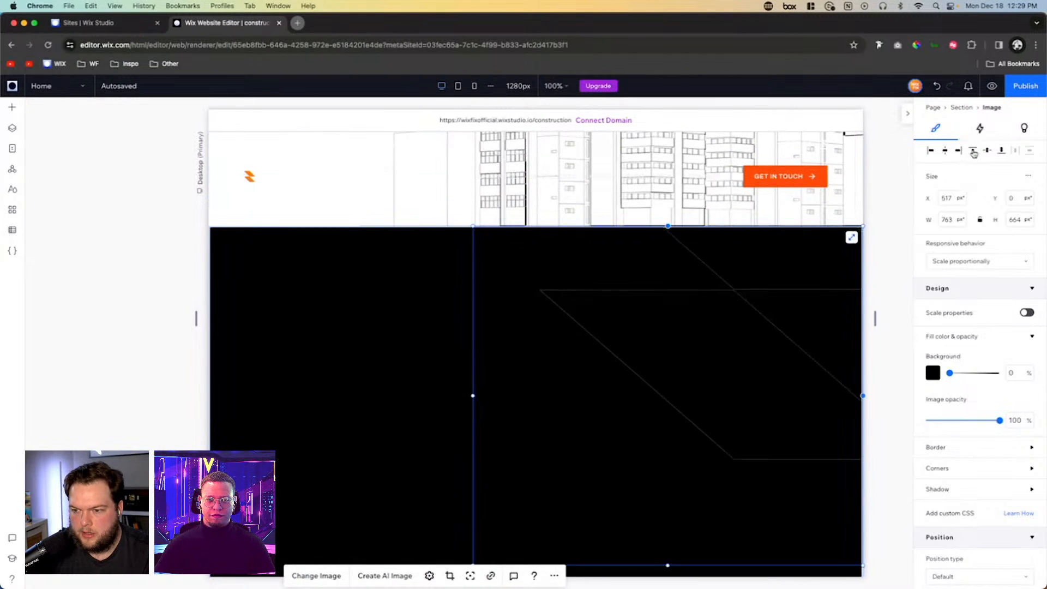
- Add a container to the black section and stretch it to fill the whole section
{"action": "left_click", "coordinate": [385, 297]}
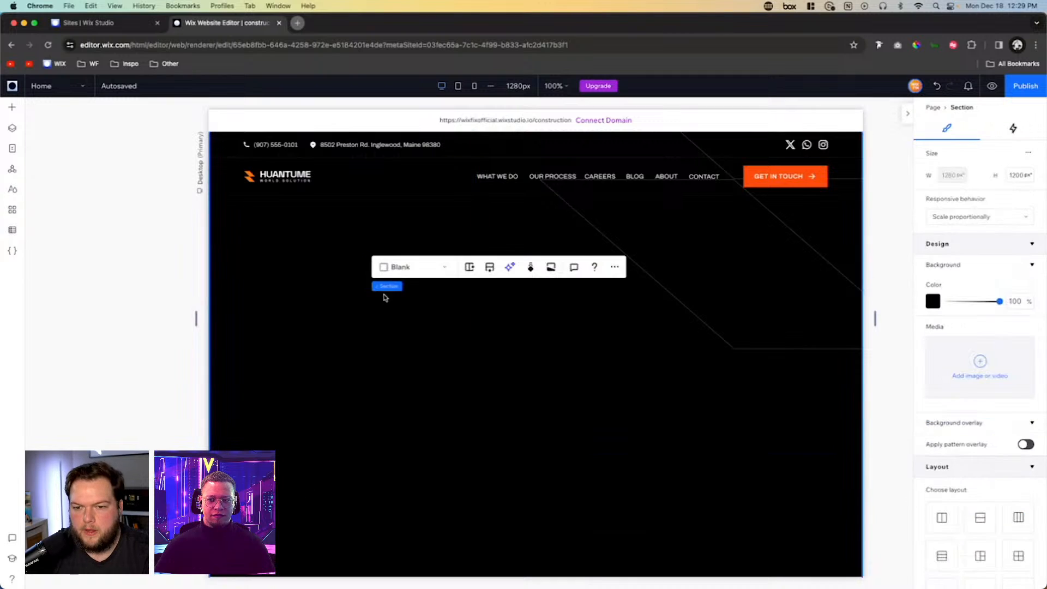
{"action": "left_click", "coordinate": [12, 107]}
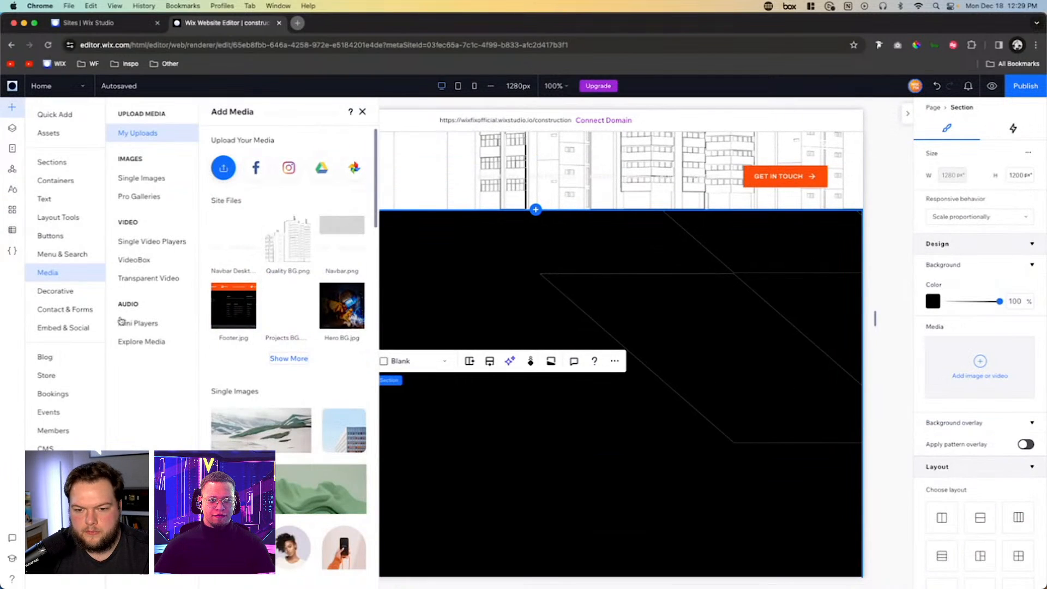
{"action": "left_click", "coordinate": [54, 116]}
{"action": "left_click_drag", "start_coordinate": [187, 240], "coordinate": [489, 362]}
{"action": "left_click", "coordinate": [562, 347]}
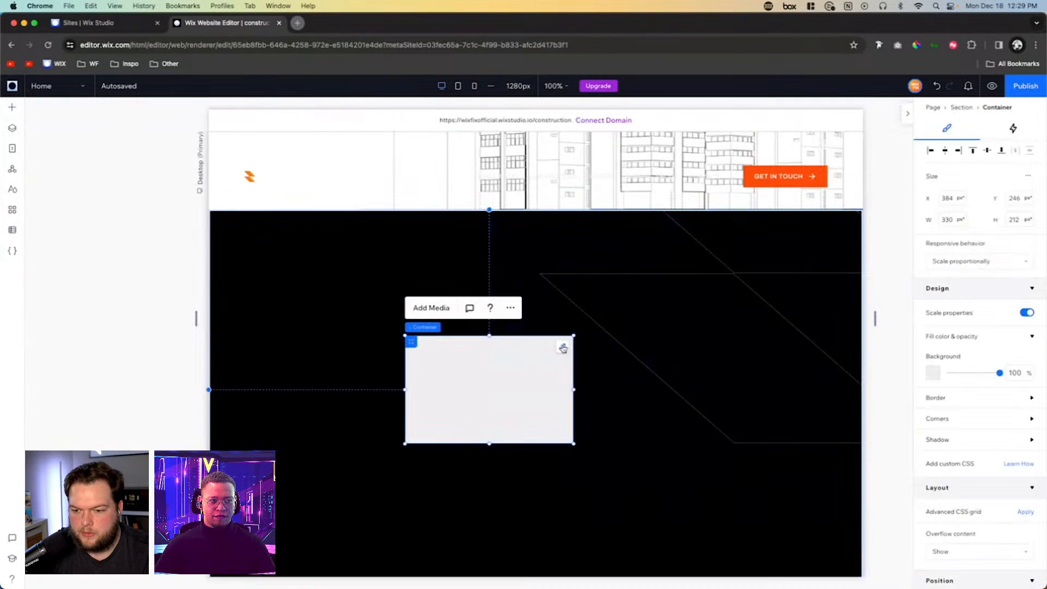
- Set the stretched container's background opacity to 0% and its padding to 5.3% on all four sides
{"action": "left_click", "coordinate": [1012, 350]}
{"action": "type", "text": "0"}
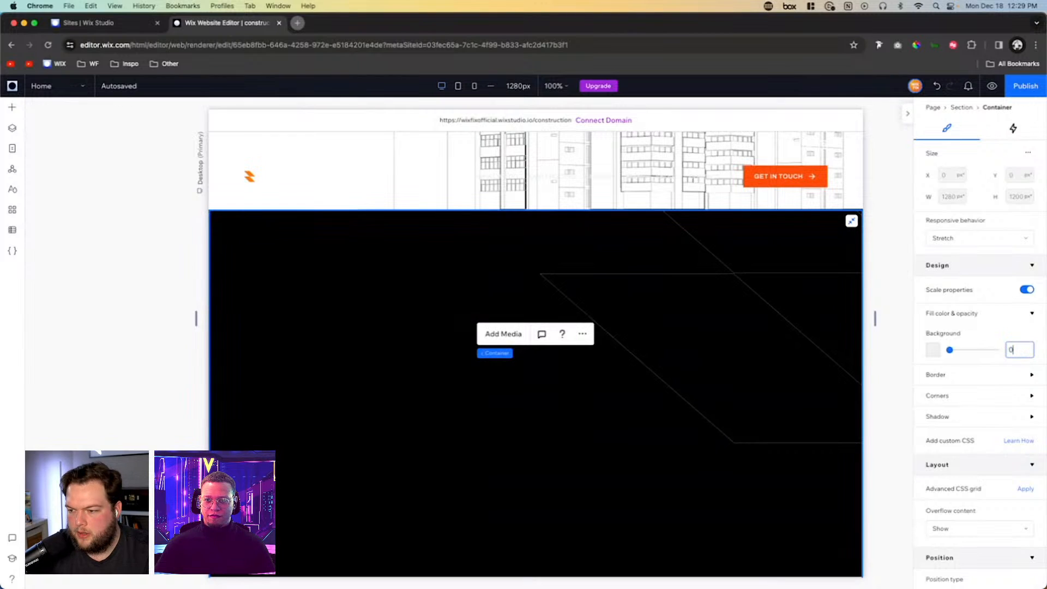
{"action": "scroll", "coordinate": [936, 423], "scroll_direction": "down", "scroll_amount": 5}
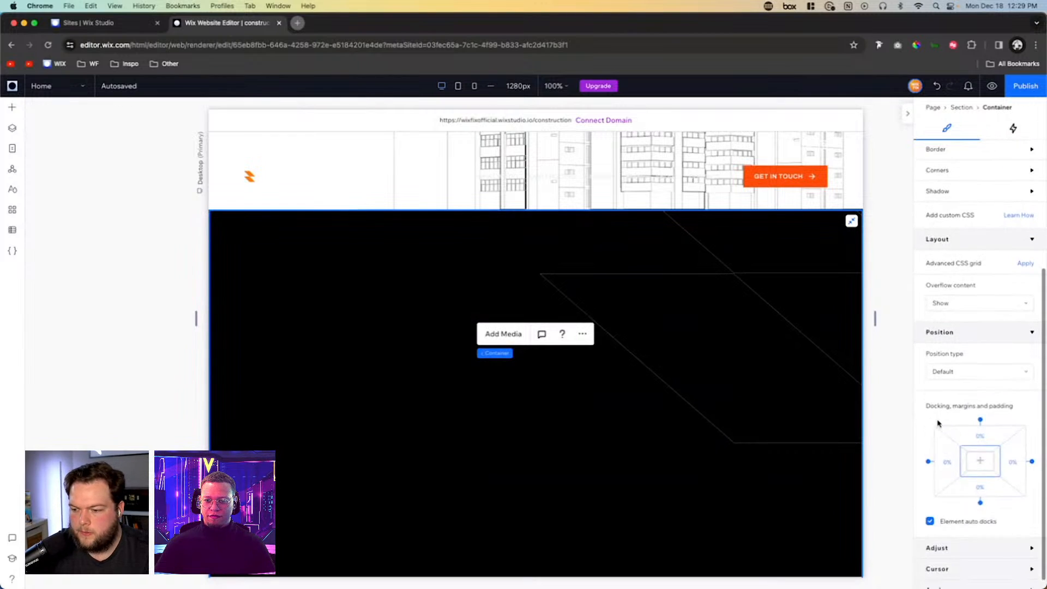
{"action": "left_click", "coordinate": [963, 463]}
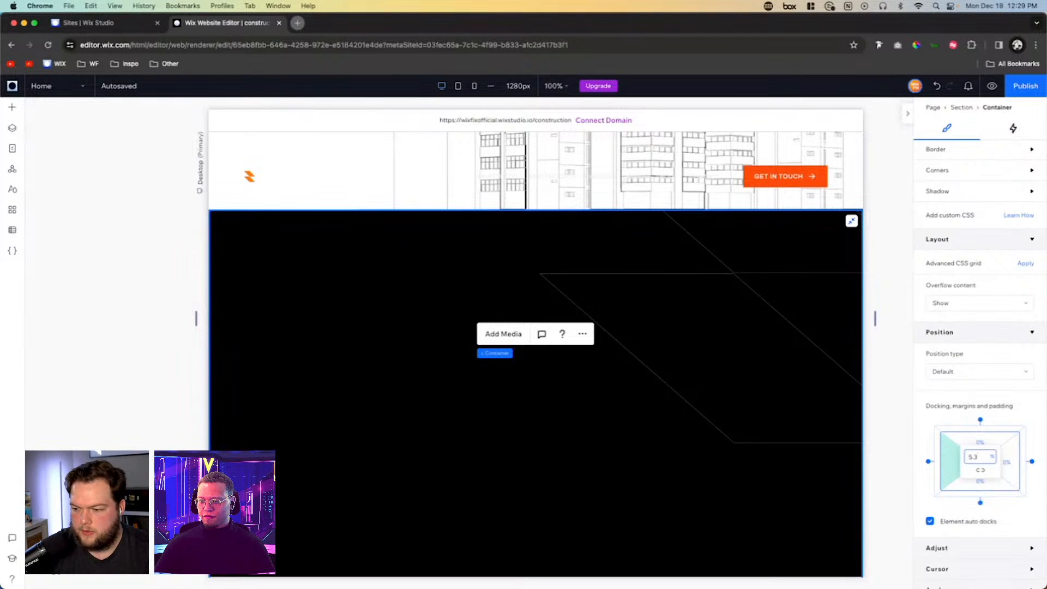
{"action": "type", "text": "5.3"}
{"action": "key", "text": "Return"}
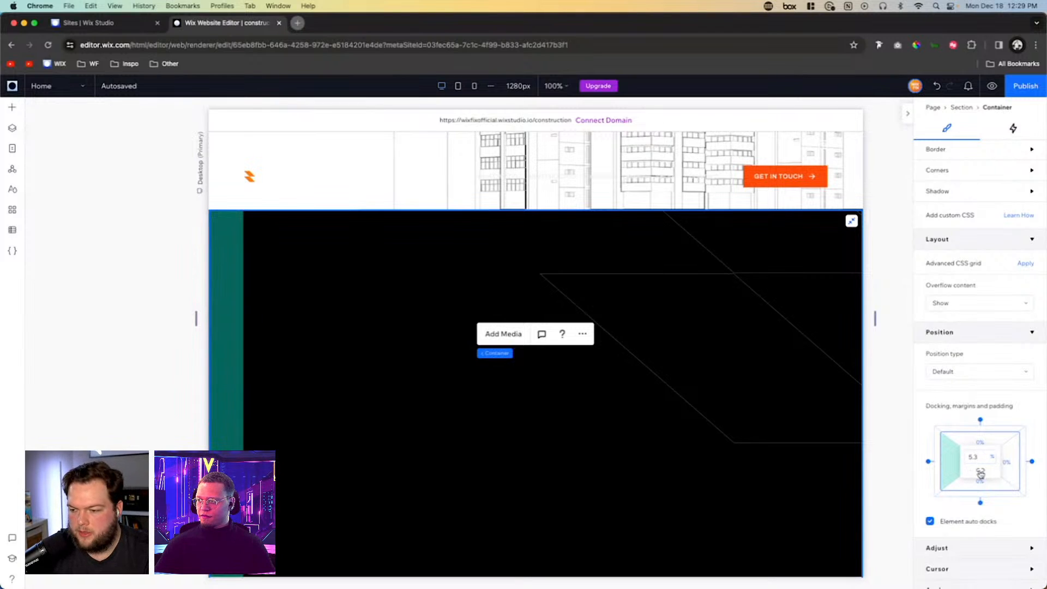
{"action": "left_click", "coordinate": [981, 473]}
{"action": "scroll", "coordinate": [633, 387], "scroll_direction": "down", "scroll_amount": 2}
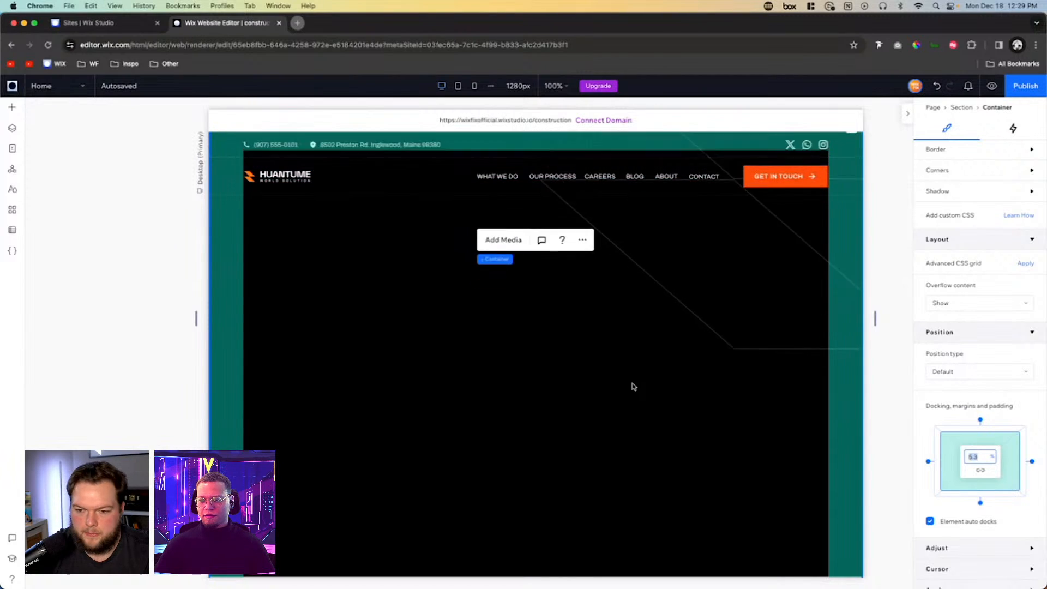
{"action": "scroll", "coordinate": [633, 386], "scroll_direction": "up", "scroll_amount": 3}
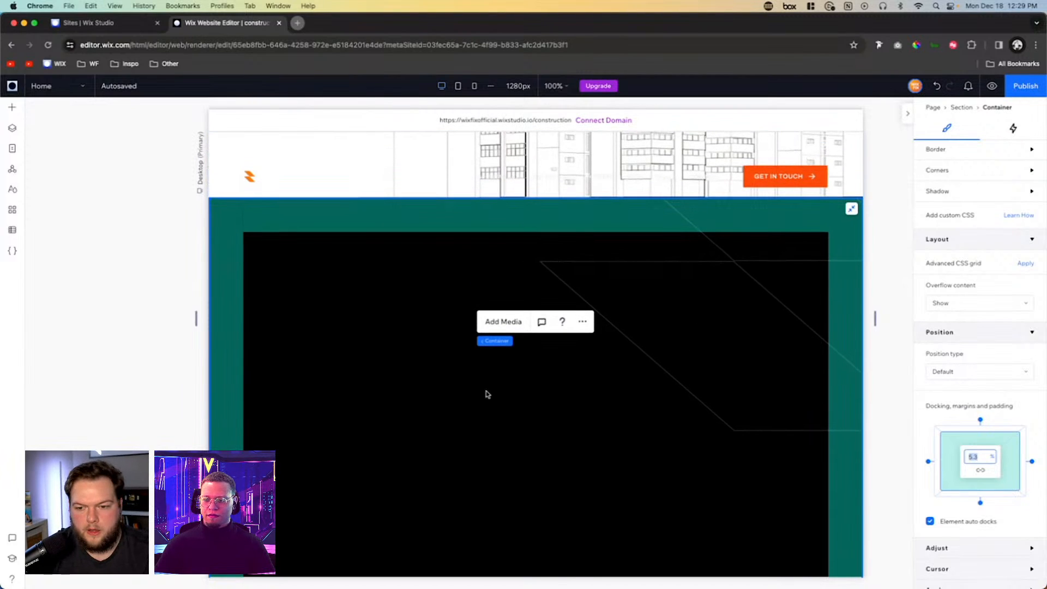
{"action": "scroll", "coordinate": [376, 335], "scroll_direction": "down", "scroll_amount": 3}
{"action": "scroll", "coordinate": [395, 294], "scroll_direction": "up", "scroll_amount": 2}
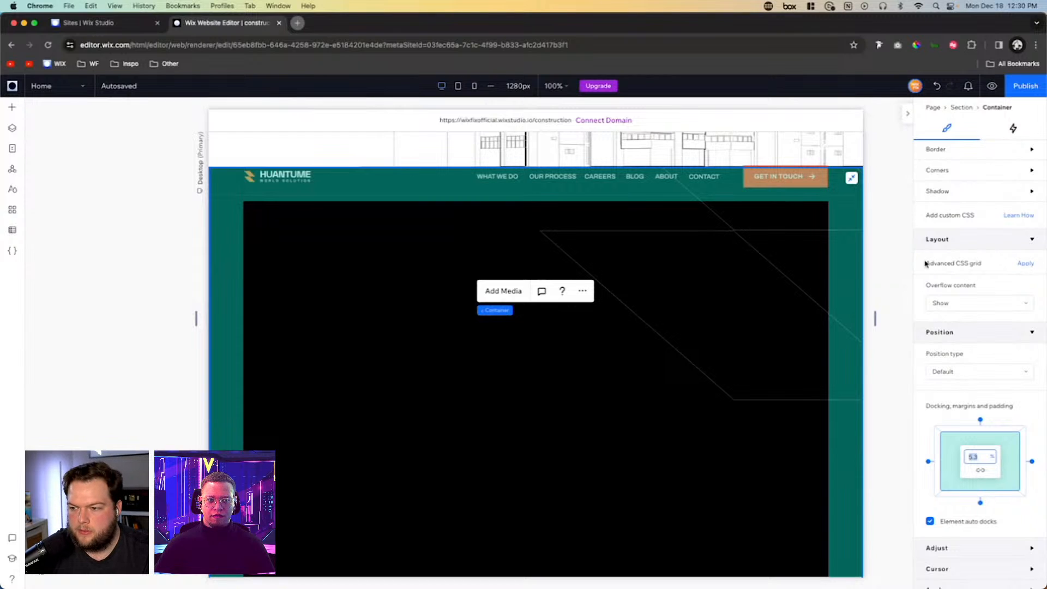
- Apply an advanced CSS grid to the container with a 1x2 layout
{"action": "left_click", "coordinate": [1026, 264]}
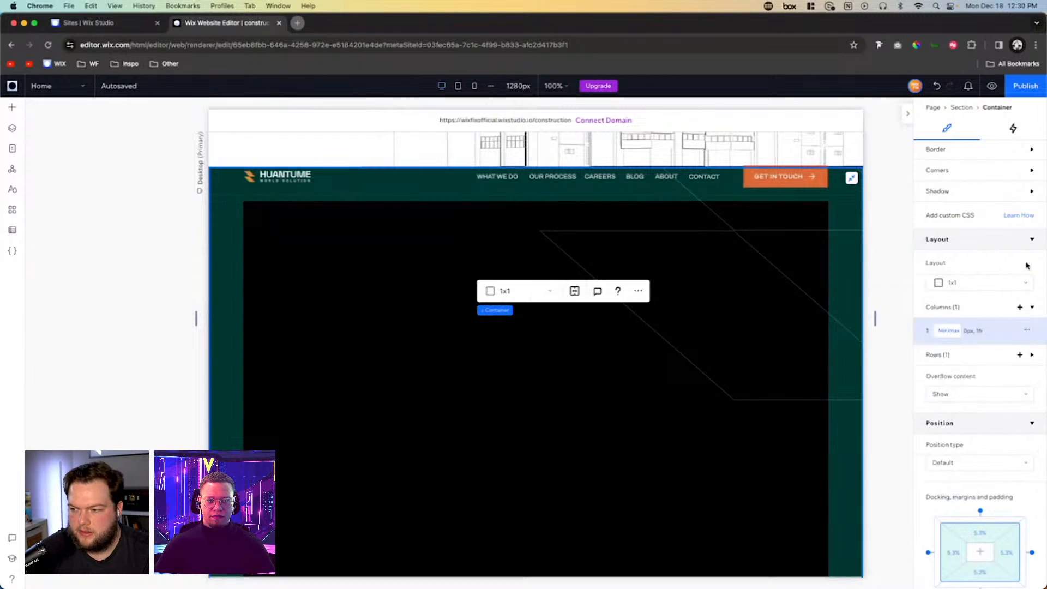
{"action": "left_click", "coordinate": [982, 285]}
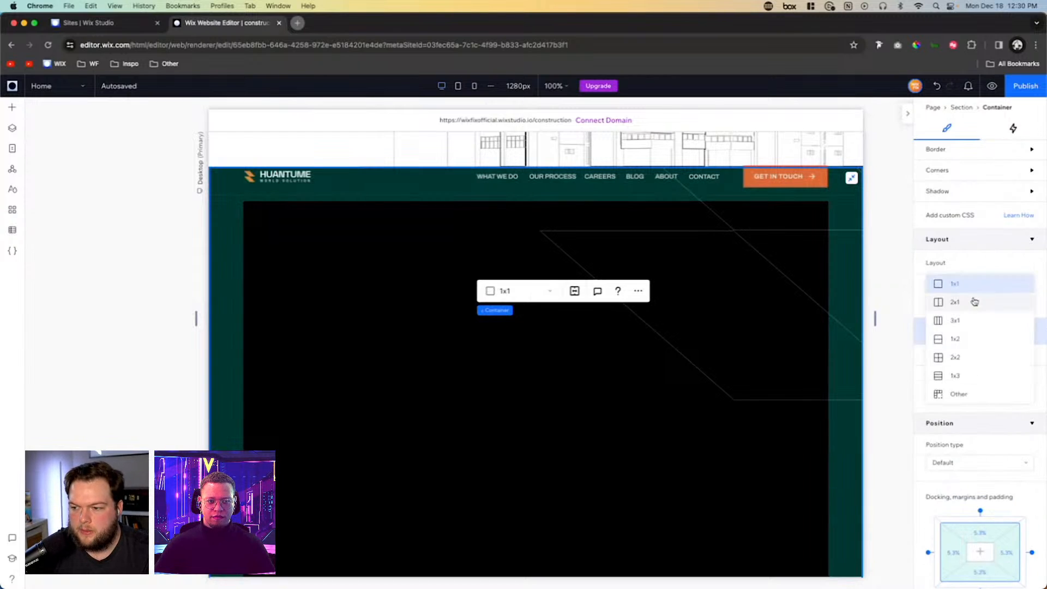
{"action": "left_click", "coordinate": [964, 338]}
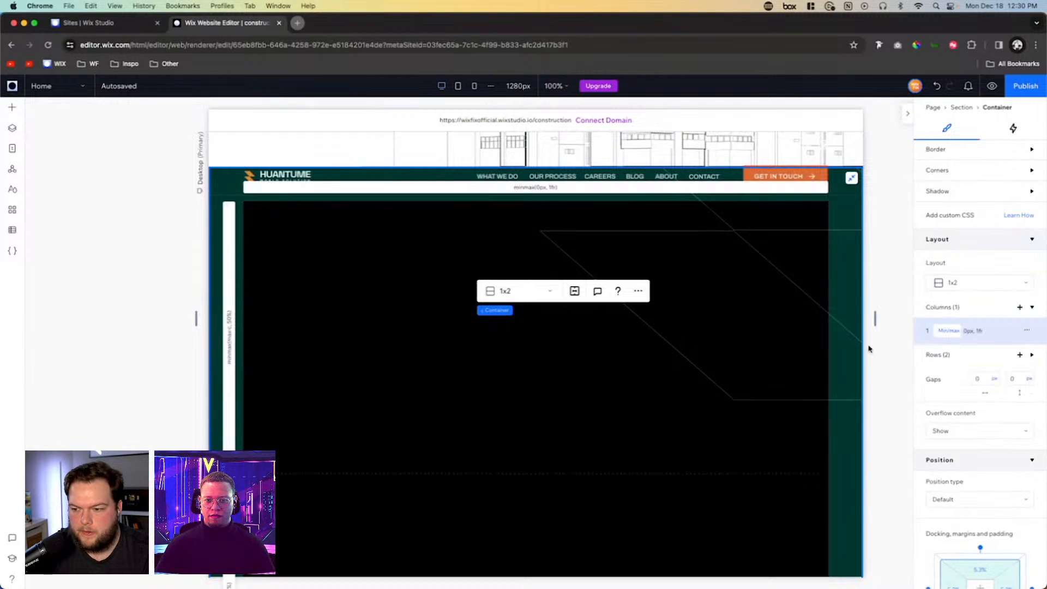
- Copy the About Us text stack into the black section's container and align it to the container's left and top edges
{"action": "scroll", "coordinate": [720, 314], "scroll_direction": "up", "scroll_amount": 10}
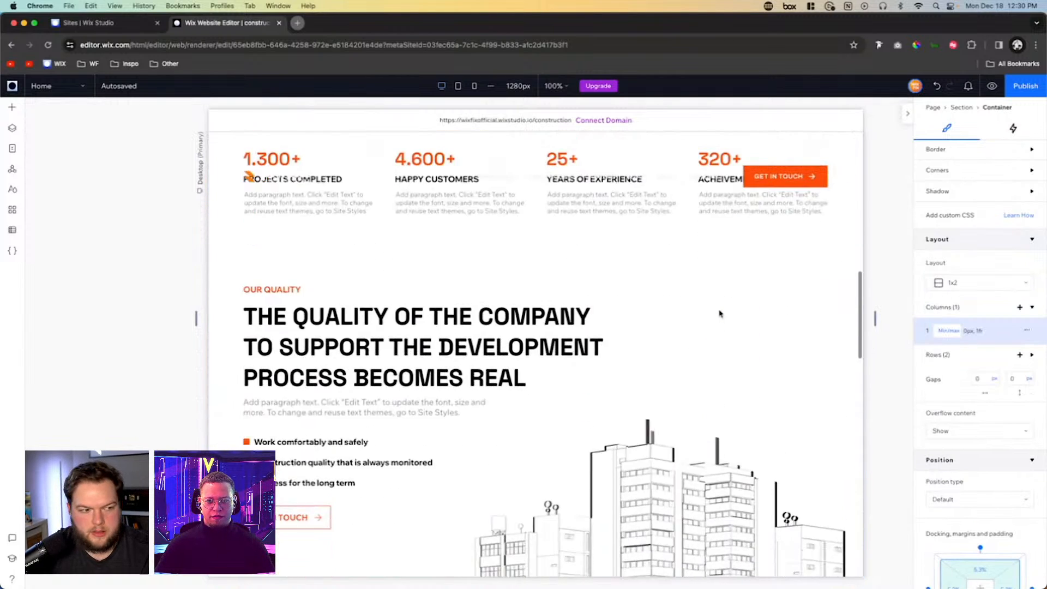
{"action": "scroll", "coordinate": [719, 313], "scroll_direction": "up", "scroll_amount": 5}
{"action": "left_click", "coordinate": [591, 259]}
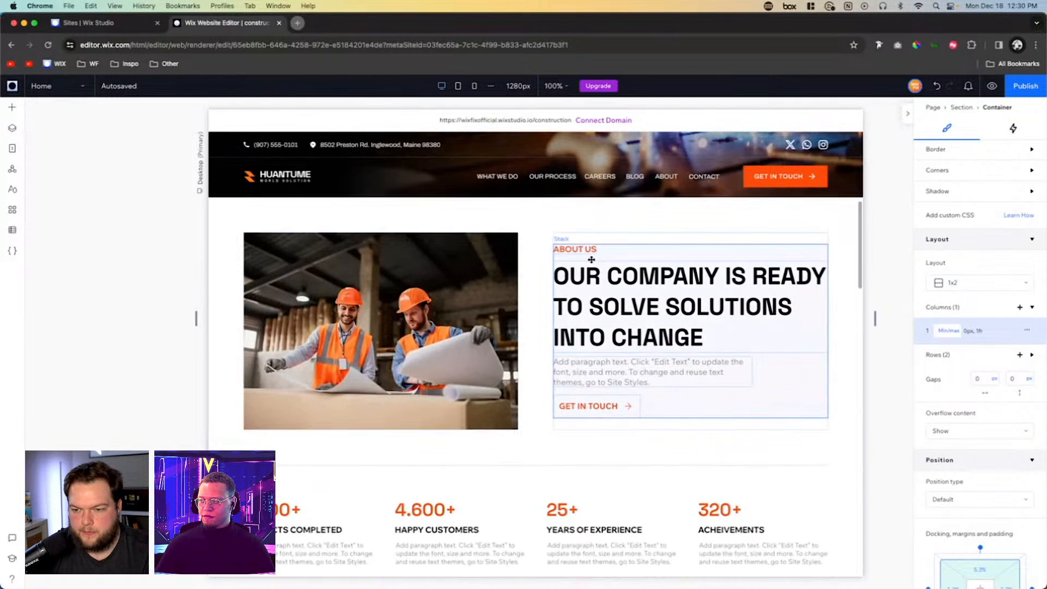
{"action": "scroll", "coordinate": [591, 259], "scroll_direction": "down", "scroll_amount": 3}
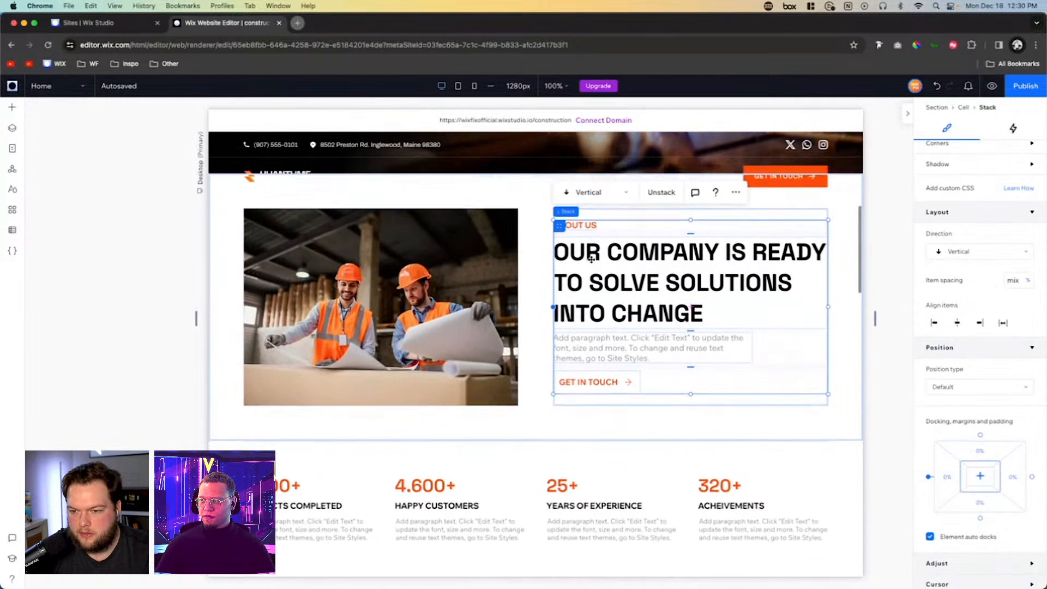
{"action": "scroll", "coordinate": [592, 259], "scroll_direction": "down", "scroll_amount": 10}
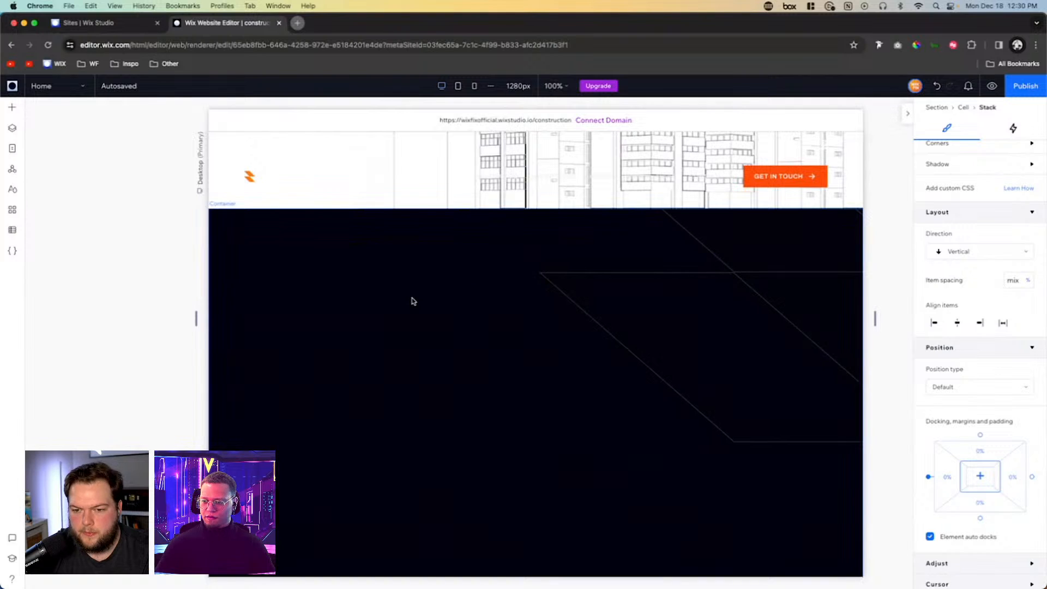
{"action": "left_click", "coordinate": [376, 321]}
{"action": "left_click", "coordinate": [376, 319]}
{"action": "left_click", "coordinate": [344, 359]}
{"action": "key", "text": "super+x"}
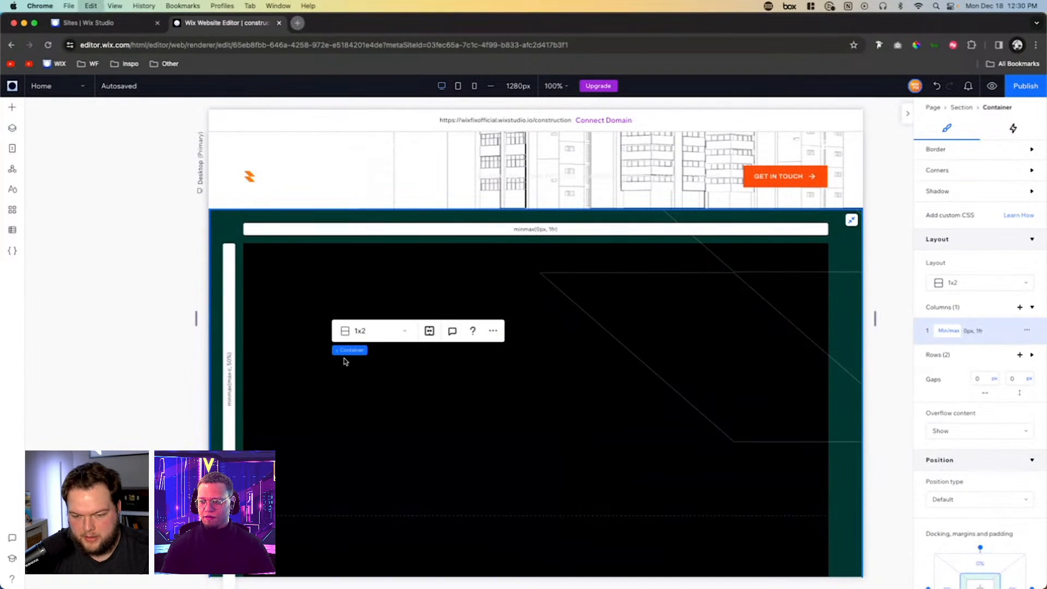
{"action": "key", "text": "super+v"}
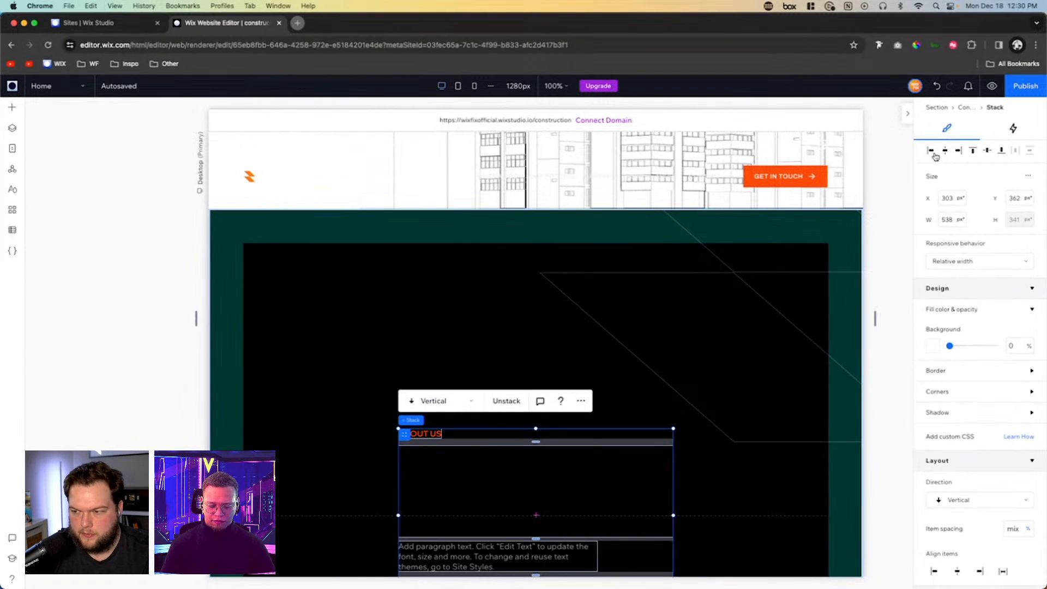
{"action": "left_click", "coordinate": [931, 151]}
{"action": "left_click", "coordinate": [973, 151]}
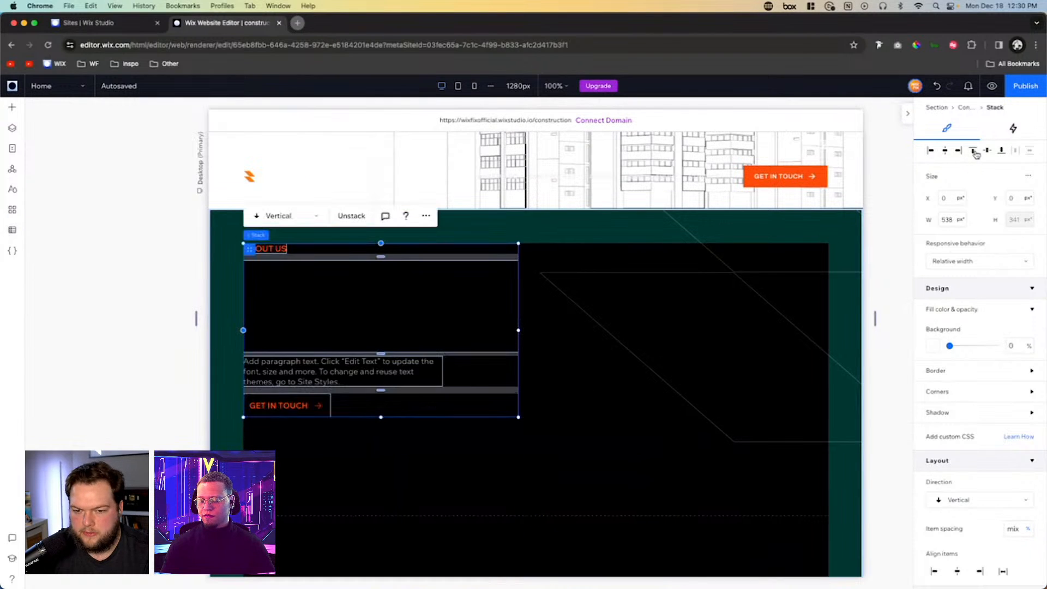
- Delete the paragraph text and the Get in Touch button from the pasted stack
{"action": "left_click", "coordinate": [297, 371]}
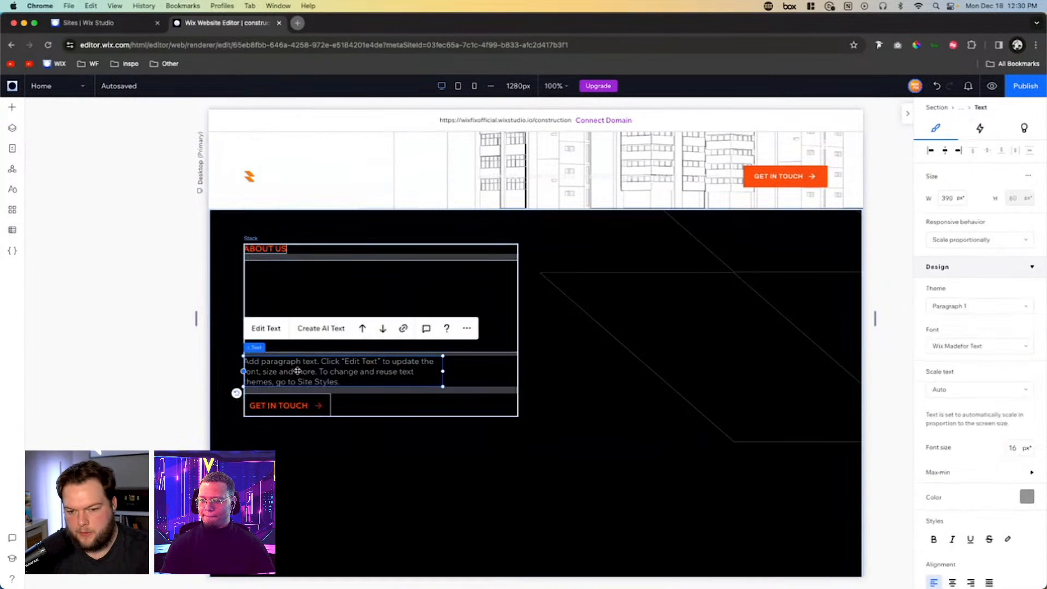
{"action": "key", "text": "Delete"}
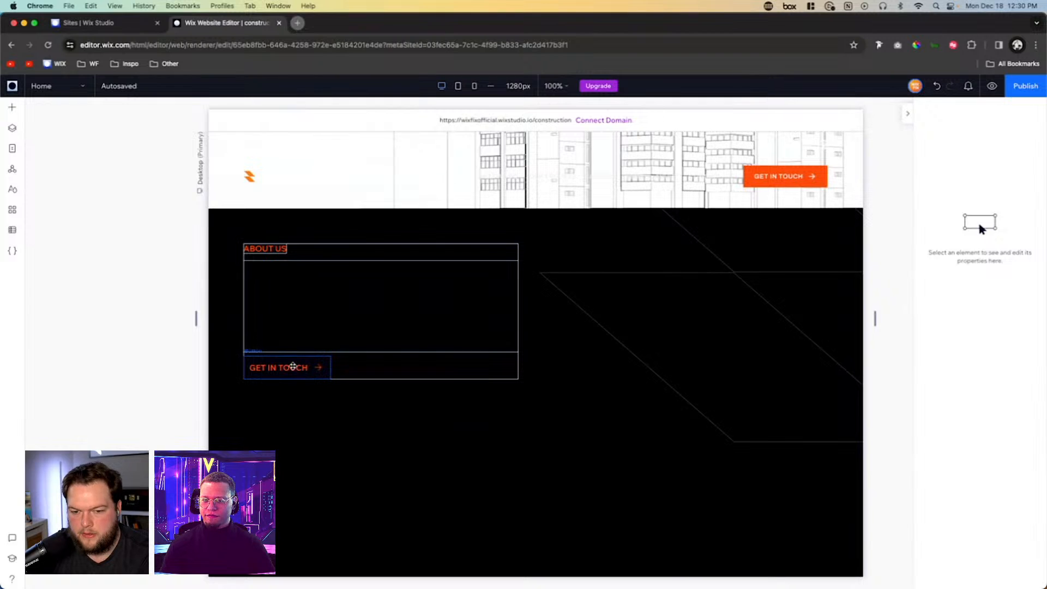
{"action": "left_click", "coordinate": [311, 364]}
{"action": "key", "text": "Delete"}
- Set the pasted stack's Heading 2 text color to white (#FFFFFF)
{"action": "left_click", "coordinate": [254, 279]}
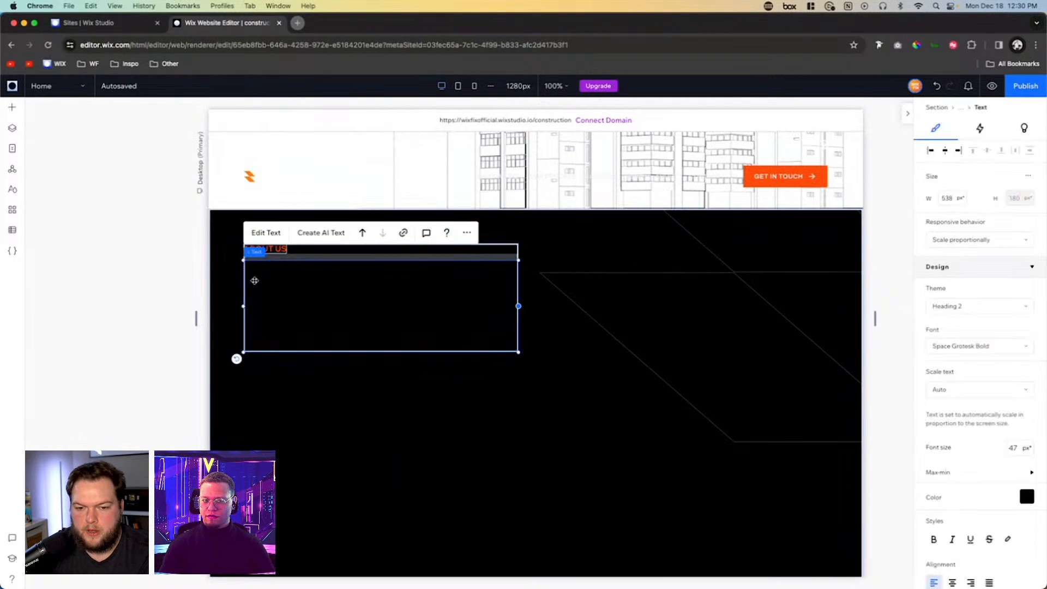
{"action": "left_click", "coordinate": [1025, 496]}
{"action": "left_click", "coordinate": [945, 431]}
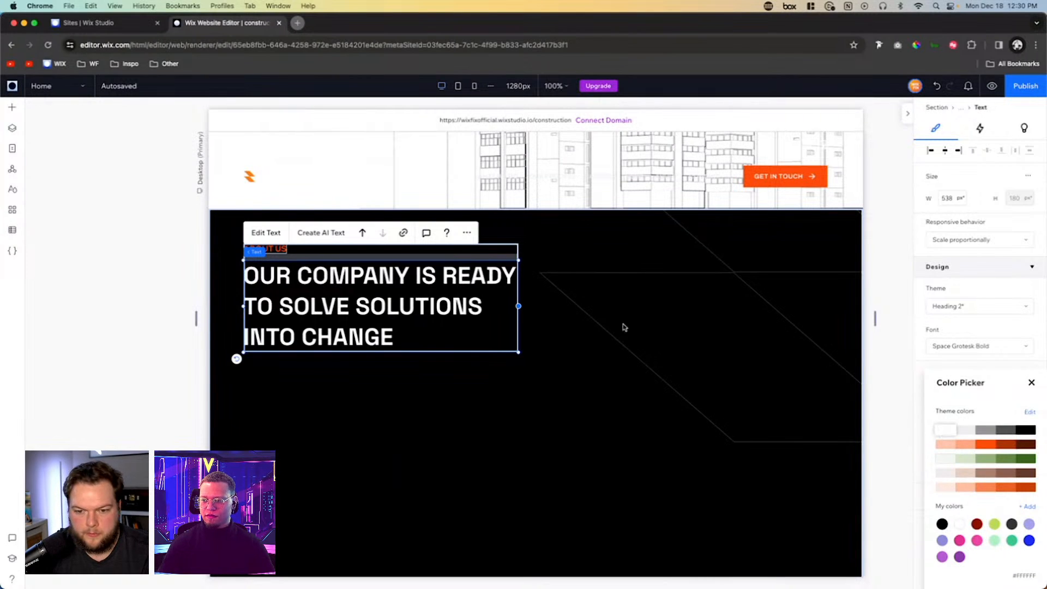
{"action": "key", "text": "Escape"}
- Replace the small orange About Us label above the white heading with "OUR PROJECTS"
{"action": "scroll", "coordinate": [582, 314], "scroll_direction": "up", "scroll_amount": 2}
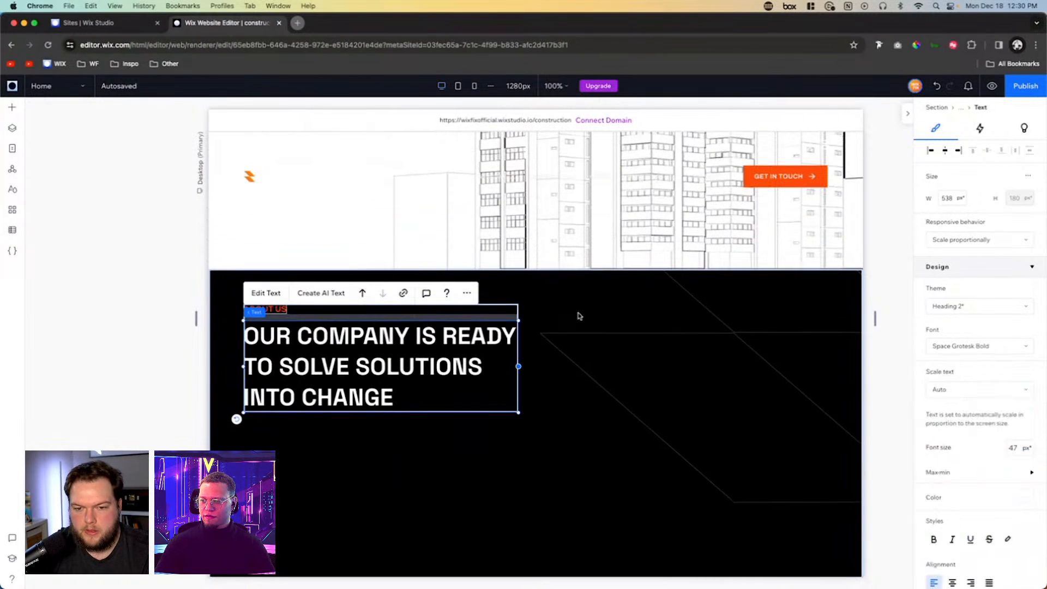
{"action": "left_click", "coordinate": [275, 310]}
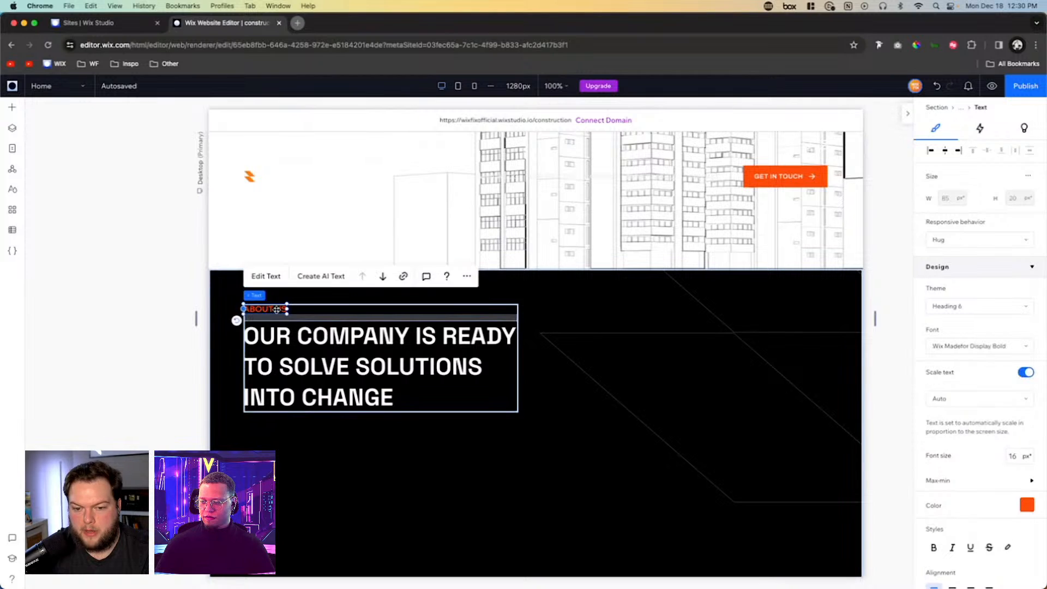
{"action": "left_click", "coordinate": [276, 310]}
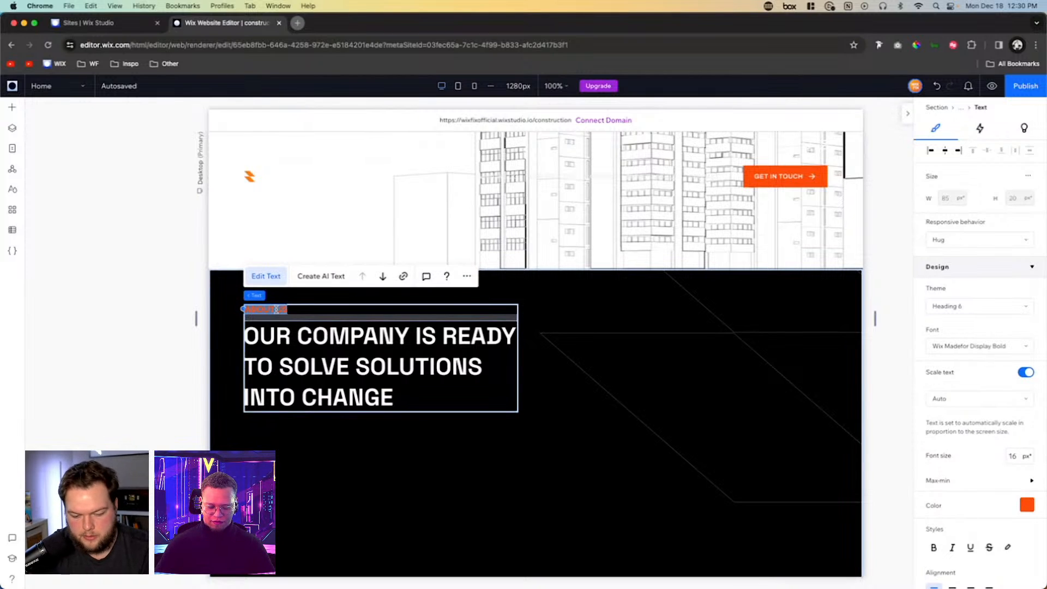
{"action": "key", "text": "BackSpace"}
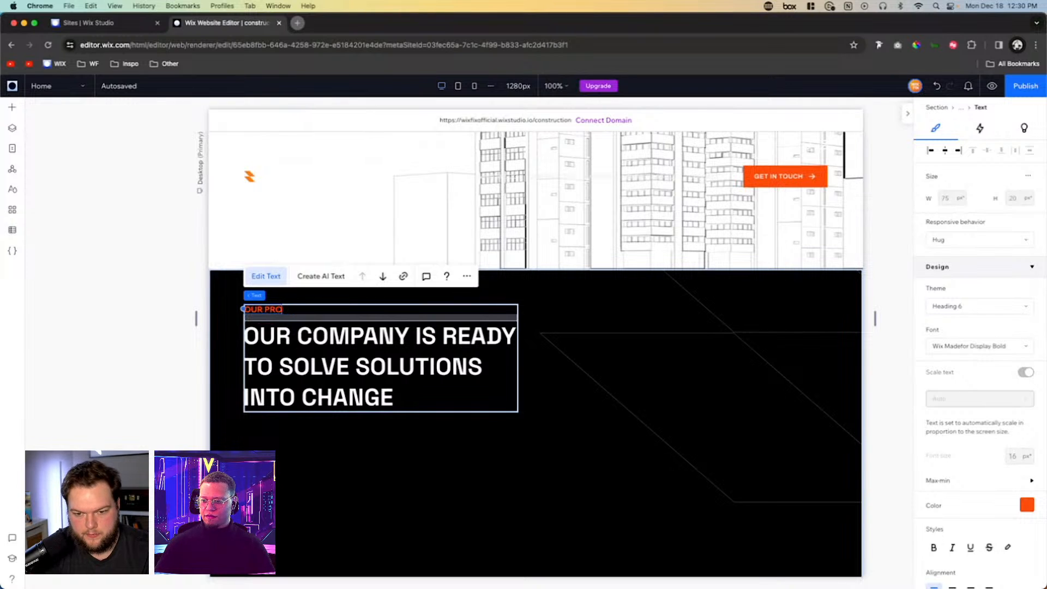
{"action": "type", "text": "PROJECTS"}
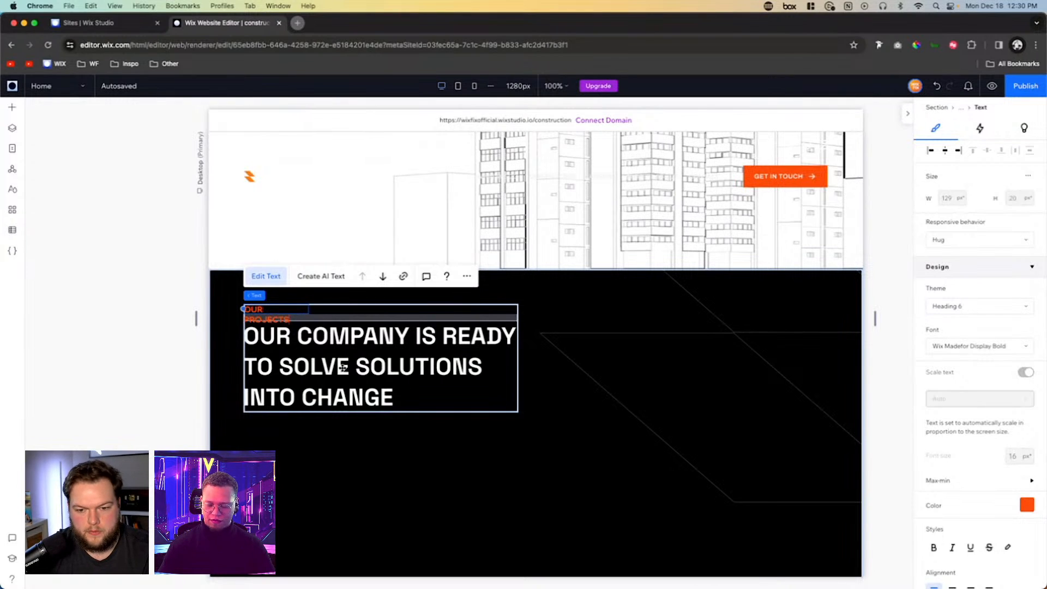
- Replace the white heading's text with "CONSTRUCTIONS HAVE BEEN SUCCESSFULLY COMPLETED."
{"action": "left_click", "coordinate": [342, 368]}
{"action": "double_click", "coordinate": [343, 368]}
{"action": "type", "text": "CON"}
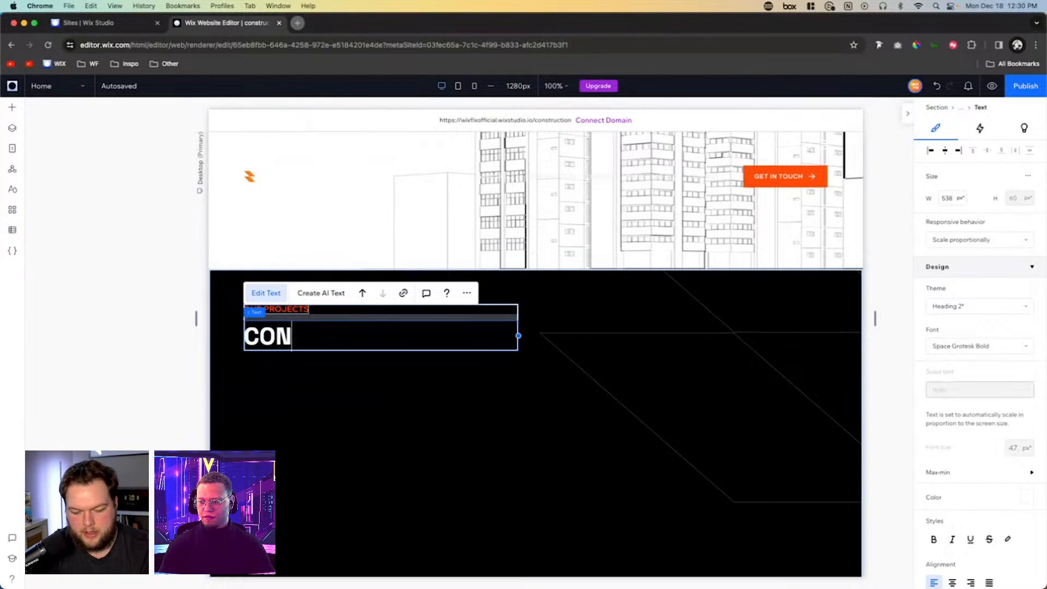
{"action": "type", "text": "STRU"}
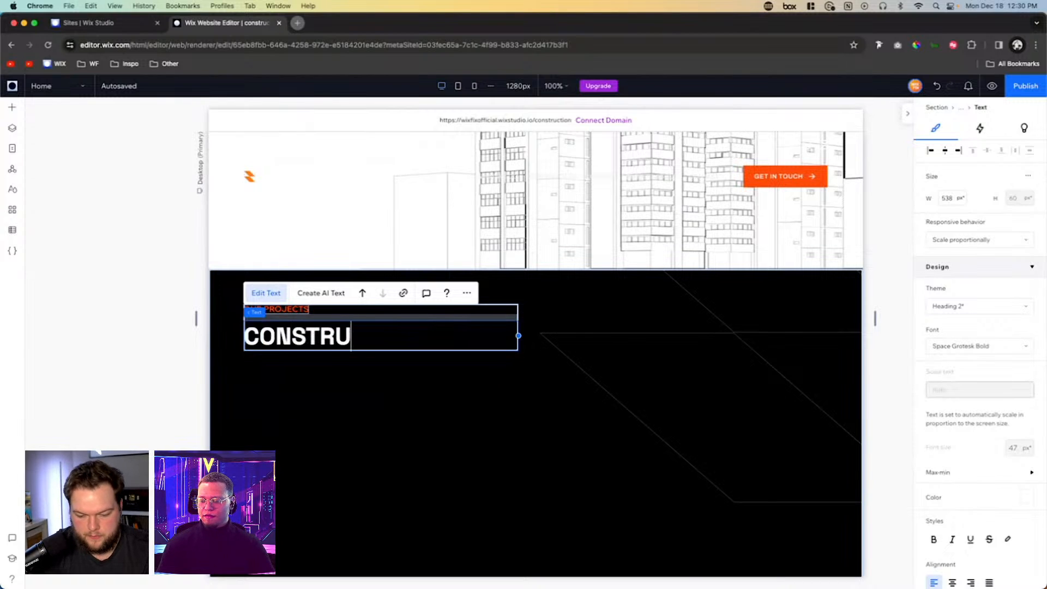
{"action": "type", "text": "CTIONS HAV"}
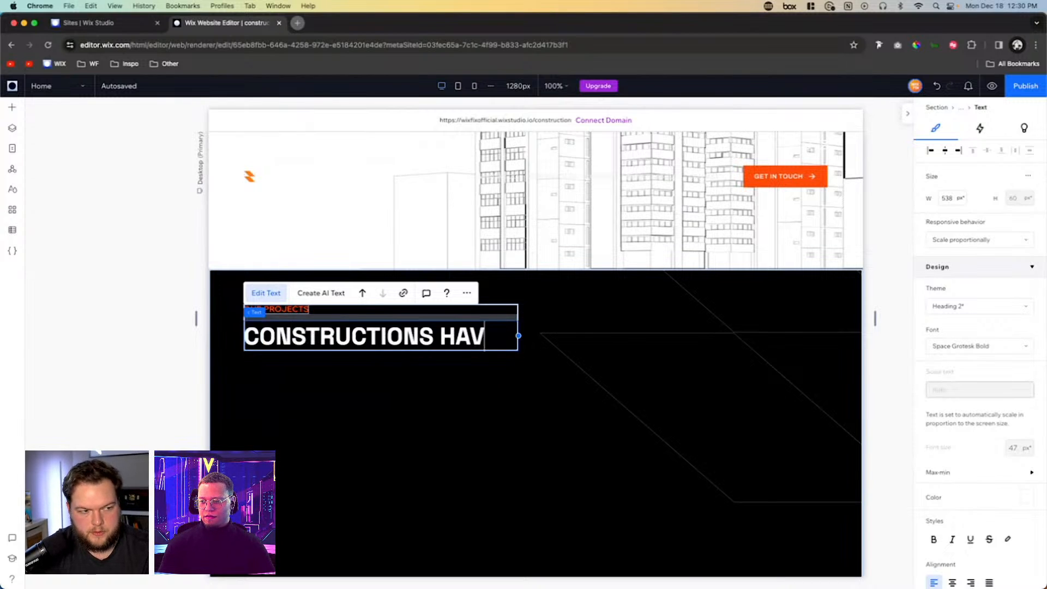
{"action": "type", "text": "E BEEN S"}
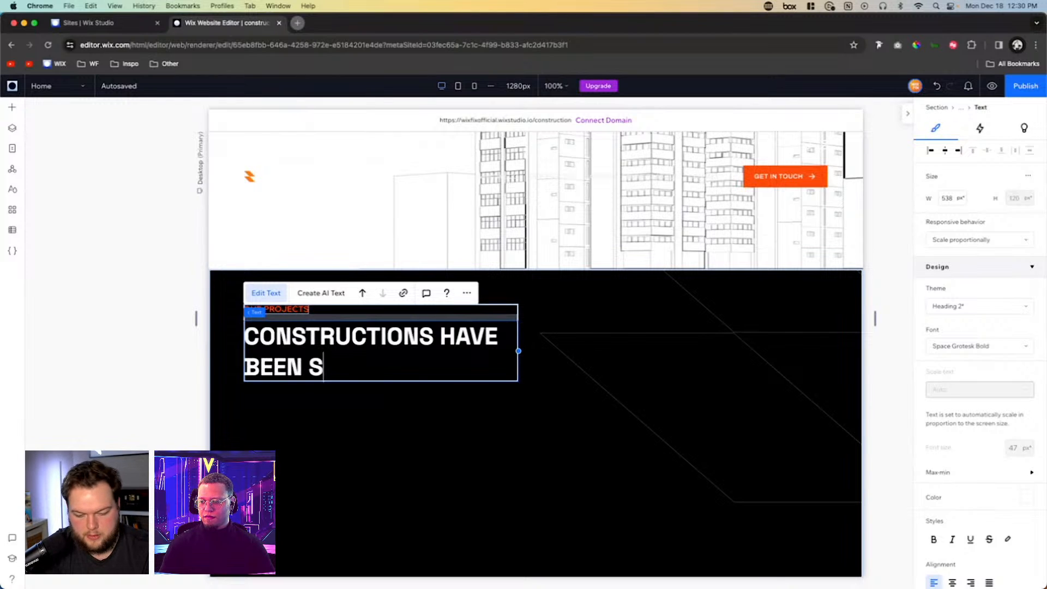
{"action": "type", "text": "UCCESSFULLY "}
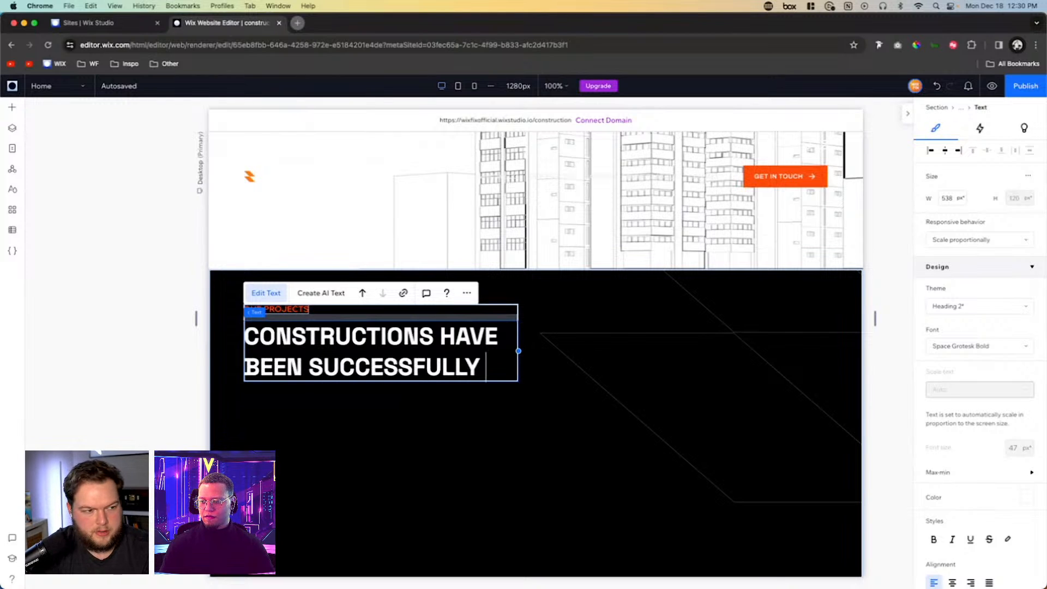
{"action": "type", "text": "COMPLETED."}
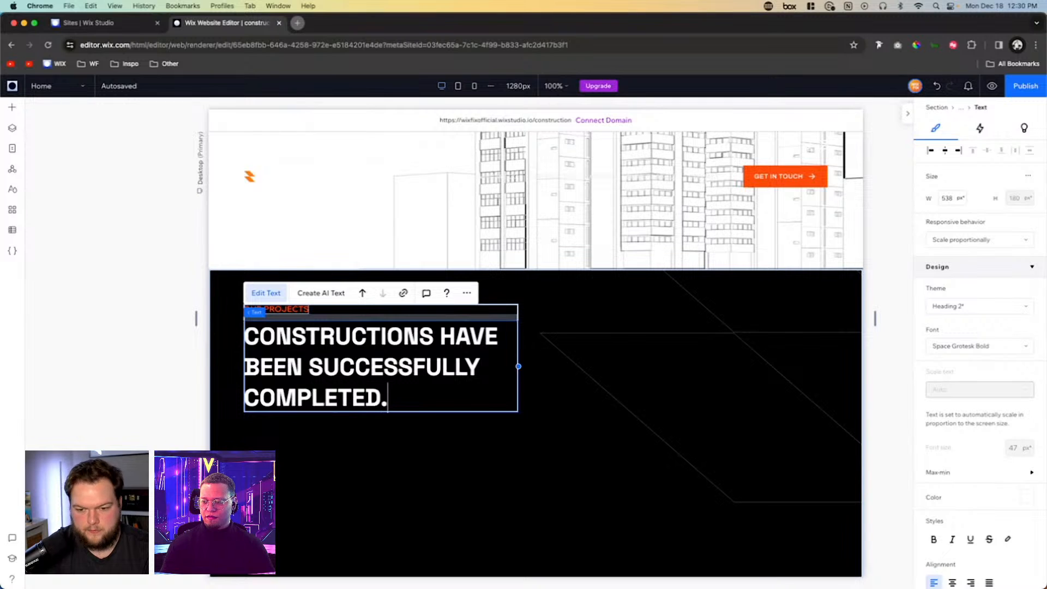
- Set the first row of the projects section's 1x2 grid container to Min content sizing
{"action": "left_click", "coordinate": [571, 373]}
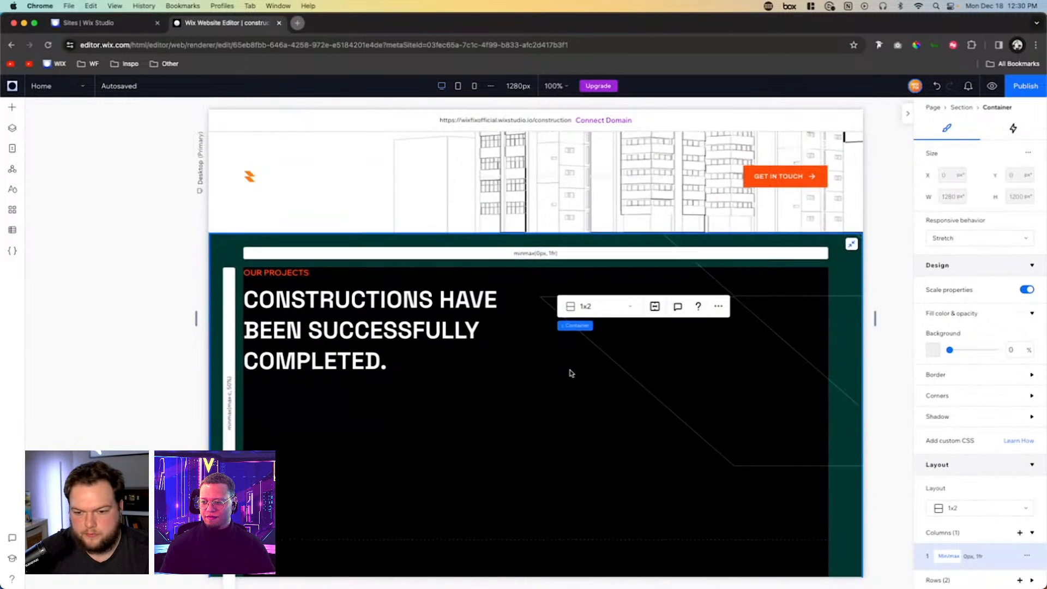
{"action": "scroll", "coordinate": [437, 432], "scroll_direction": "down", "scroll_amount": 3}
{"action": "left_click", "coordinate": [426, 435]}
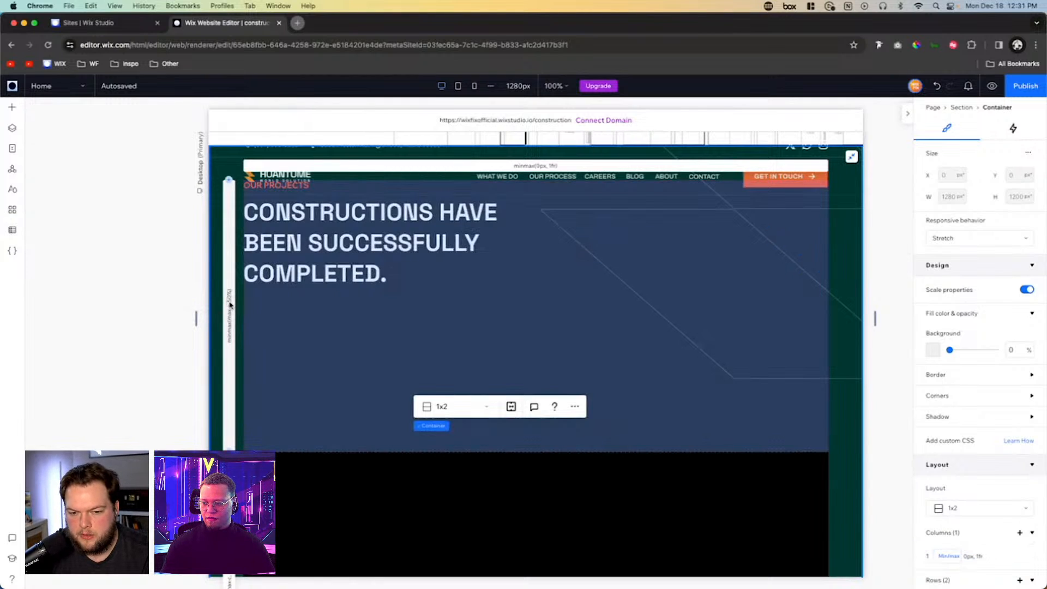
{"action": "scroll", "coordinate": [976, 436], "scroll_direction": "down", "scroll_amount": 4}
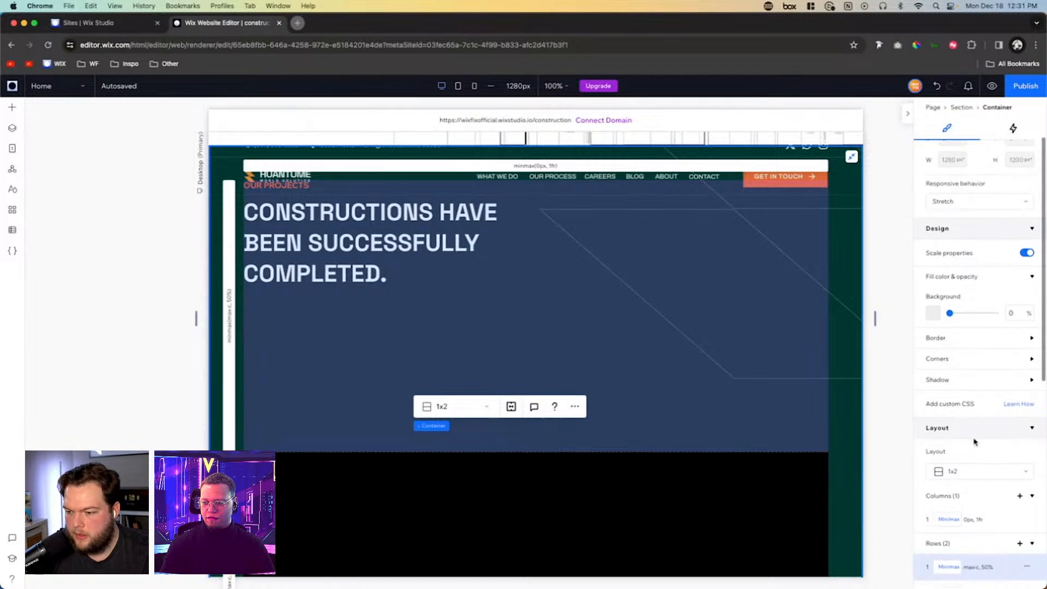
{"action": "left_click", "coordinate": [952, 486]}
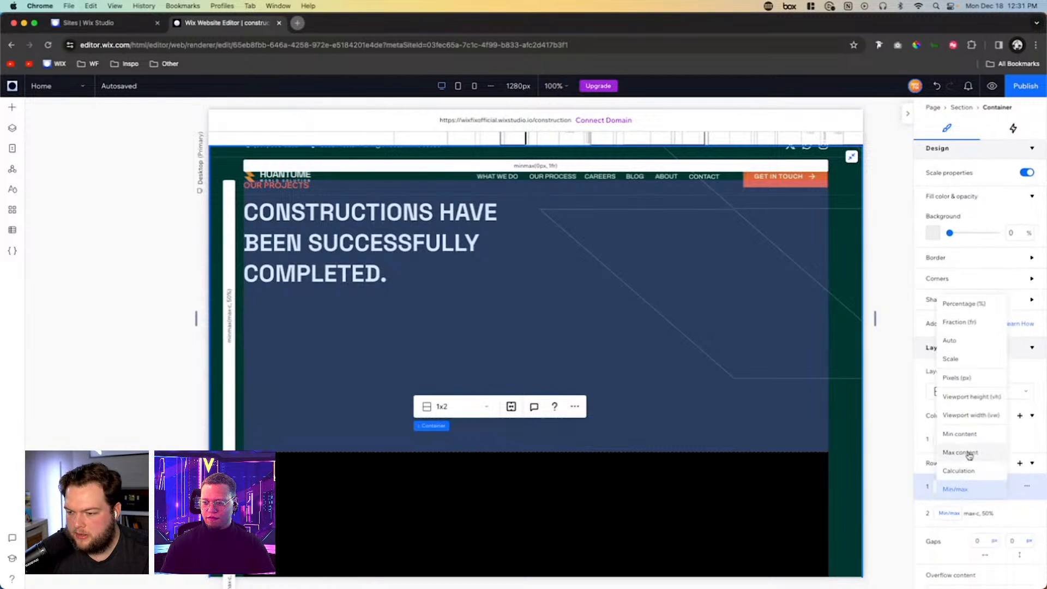
{"action": "left_click", "coordinate": [966, 435]}
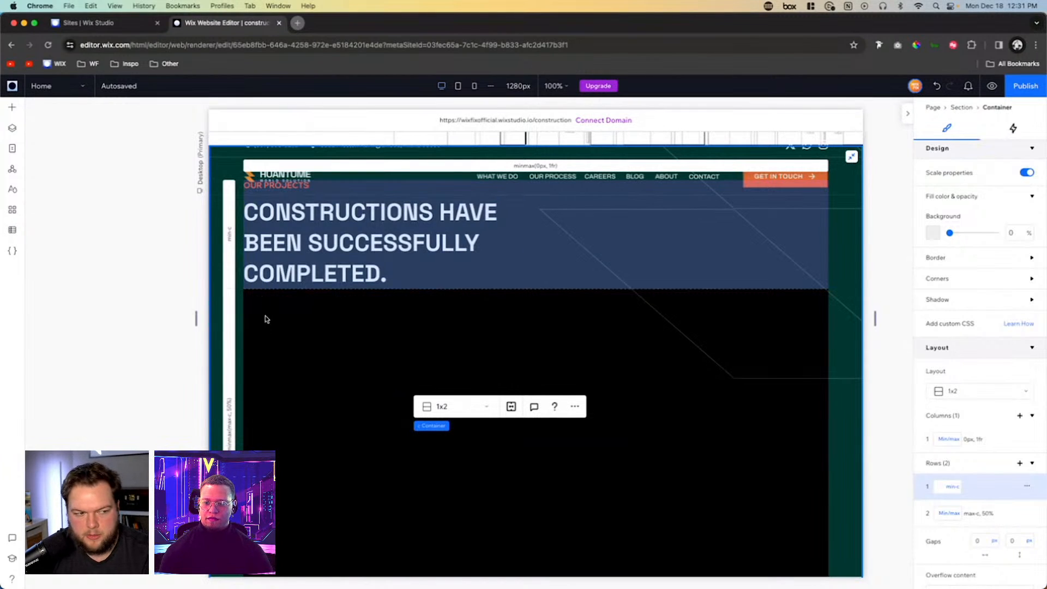
- Set the vertical gap between the grid container's rows to 5.3vw
{"action": "scroll", "coordinate": [998, 515], "scroll_direction": "down", "scroll_amount": 2}
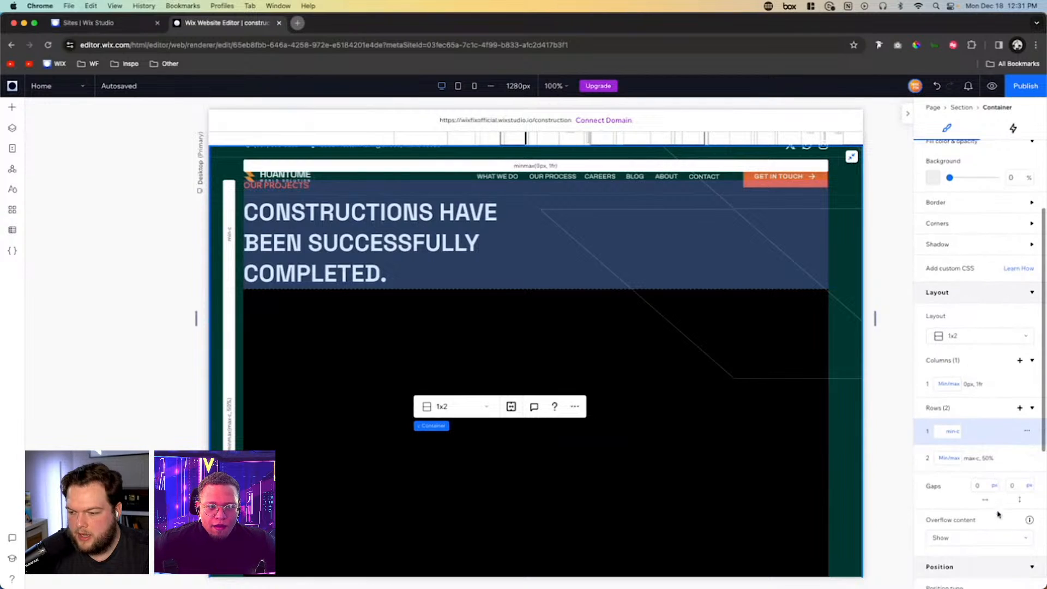
{"action": "left_click", "coordinate": [1017, 486]}
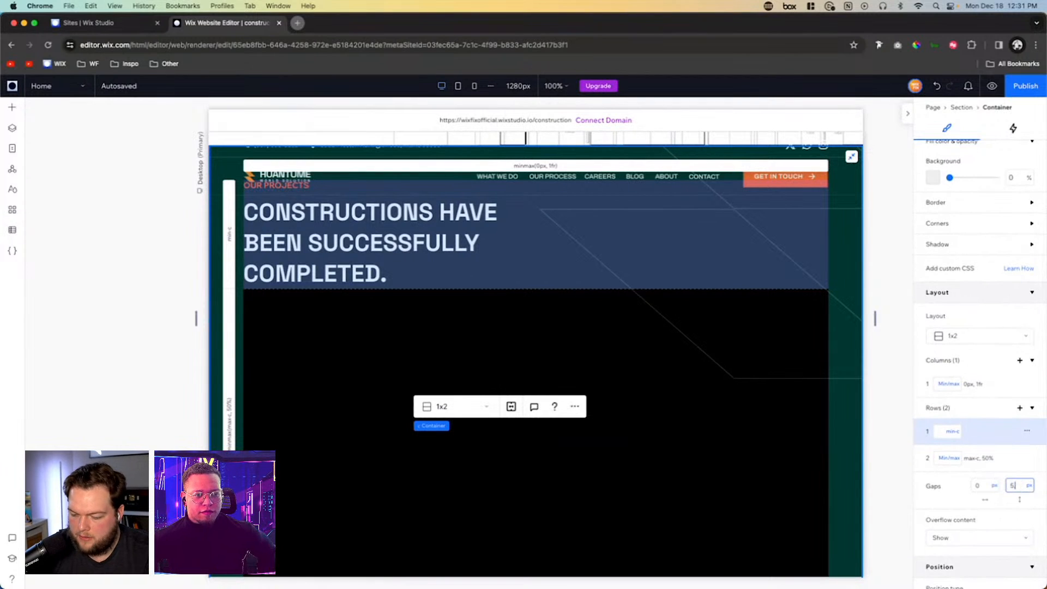
{"action": "type", "text": "5.3vw"}
{"action": "key", "text": "Return"}
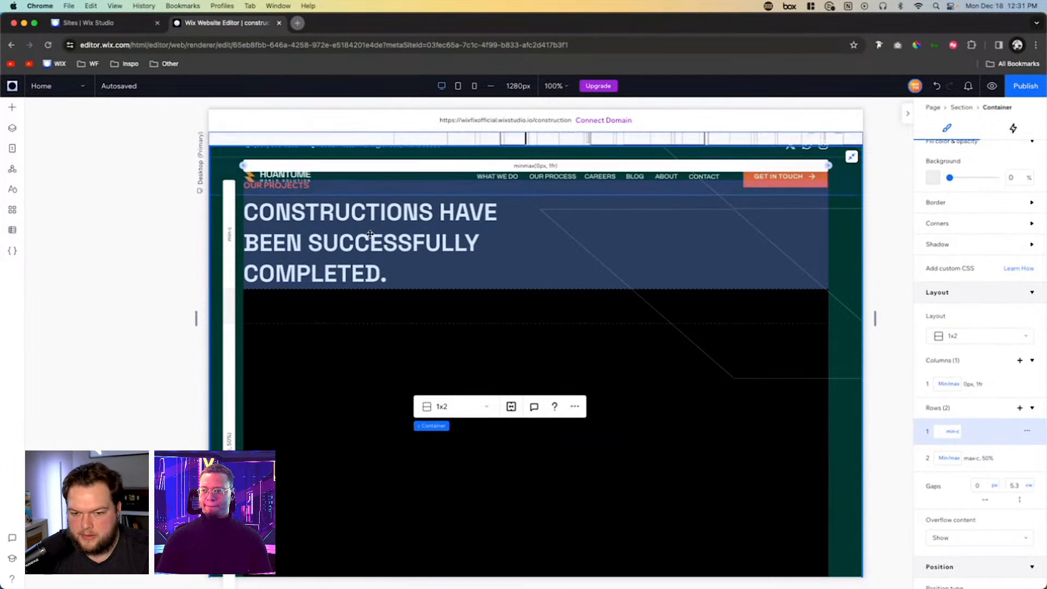
- Add a Repeater to the grid container's empty second row and stretch it to fill the cell
{"action": "scroll", "coordinate": [556, 353], "scroll_direction": "up", "scroll_amount": 2}
{"action": "scroll", "coordinate": [346, 348], "scroll_direction": "down", "scroll_amount": 5}
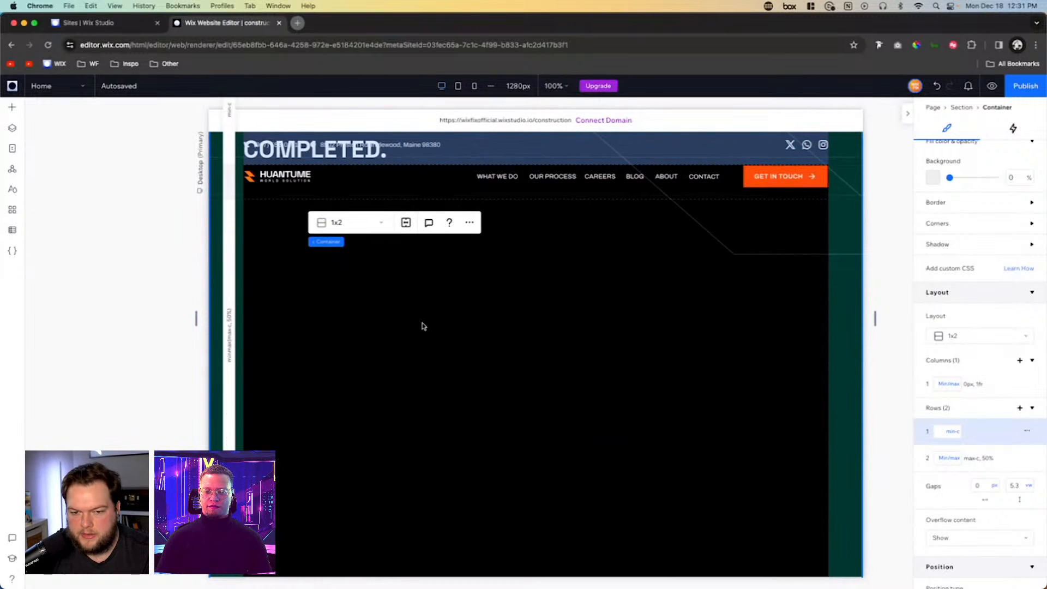
{"action": "scroll", "coordinate": [414, 360], "scroll_direction": "up", "scroll_amount": 1}
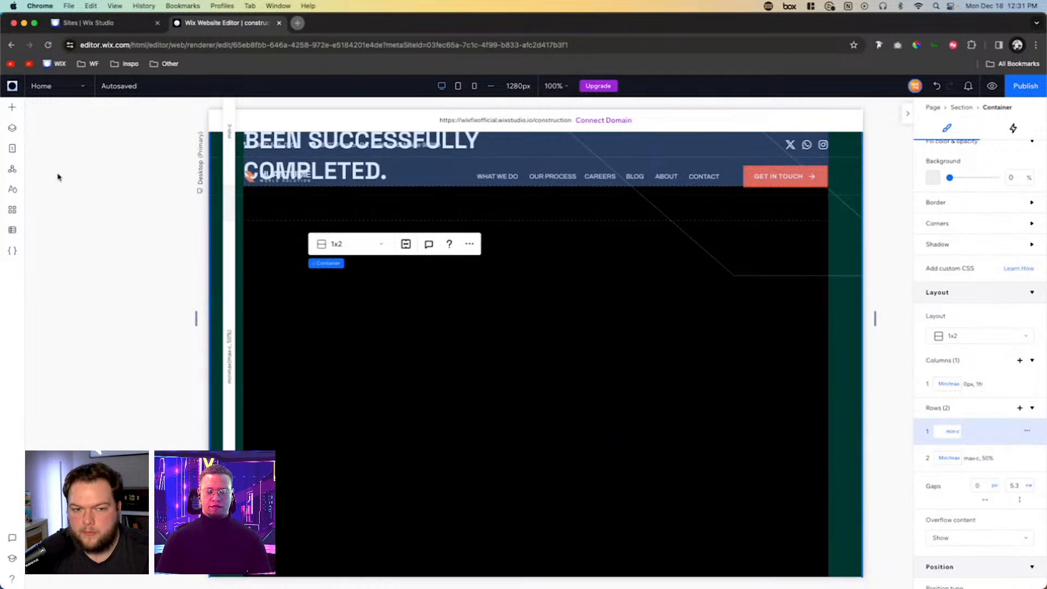
{"action": "left_click", "coordinate": [12, 107]}
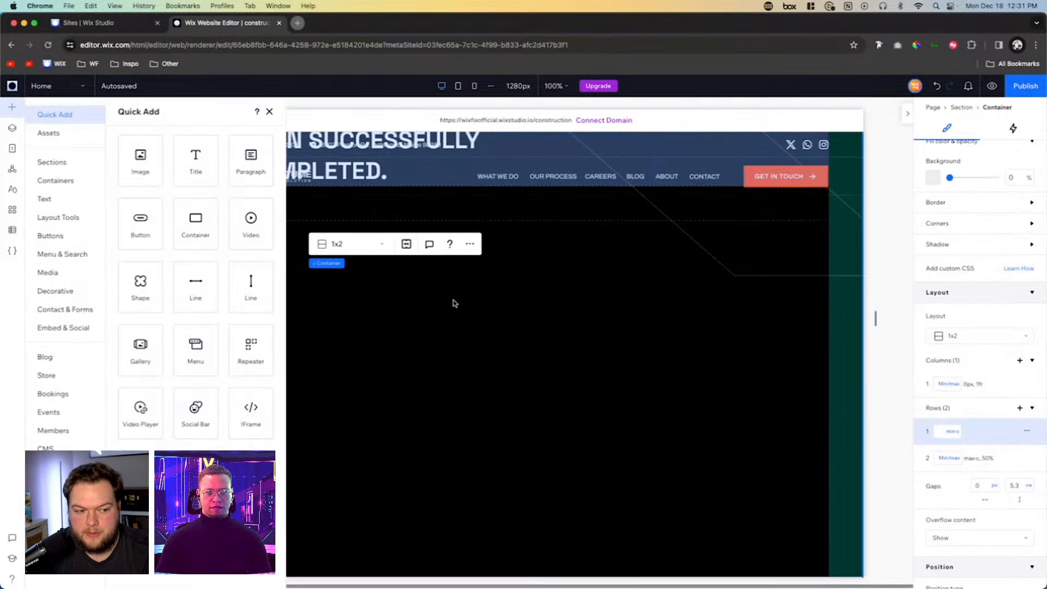
{"action": "left_click_drag", "start_coordinate": [250, 349], "coordinate": [520, 338]}
{"action": "left_click", "coordinate": [656, 319]}
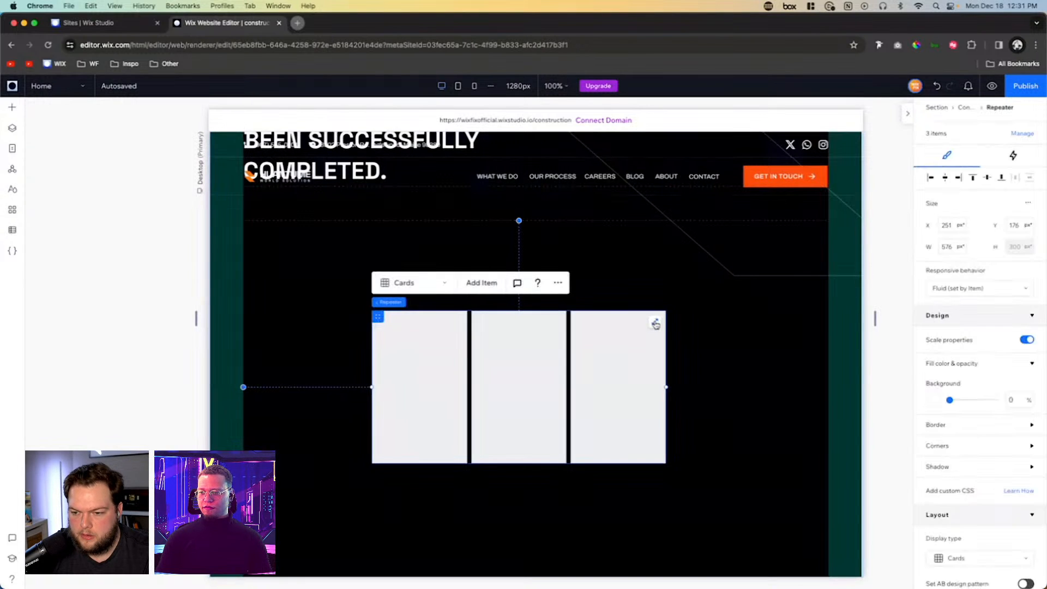
{"action": "left_click", "coordinate": [655, 320]}
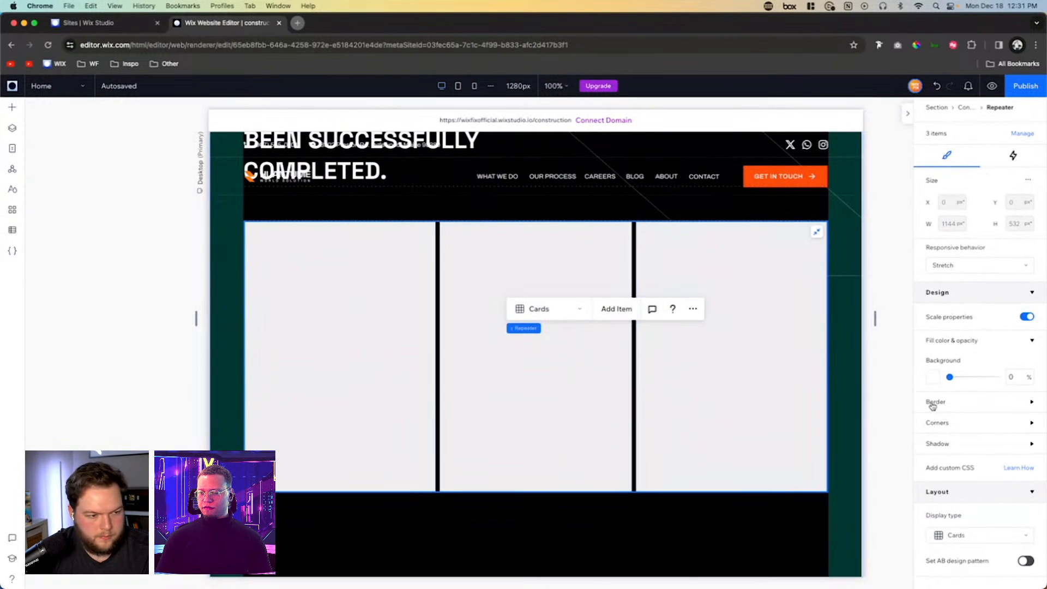
- Set the repeater's horizontal gap between cards to 24 px
{"action": "scroll", "coordinate": [980, 434], "scroll_direction": "down", "scroll_amount": 5}
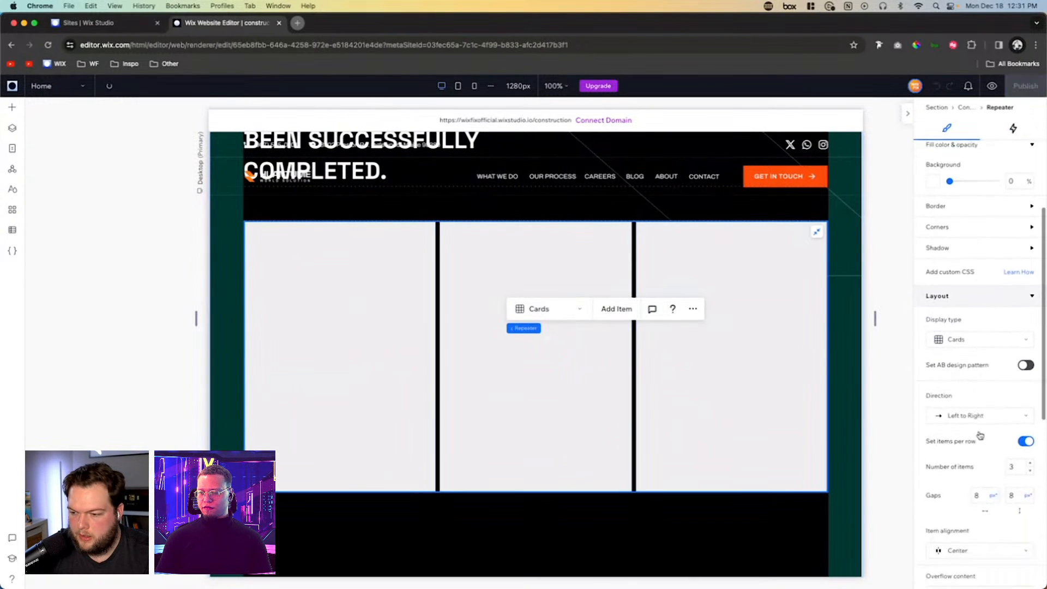
{"action": "left_click", "coordinate": [982, 493]}
{"action": "type", "text": "24"}
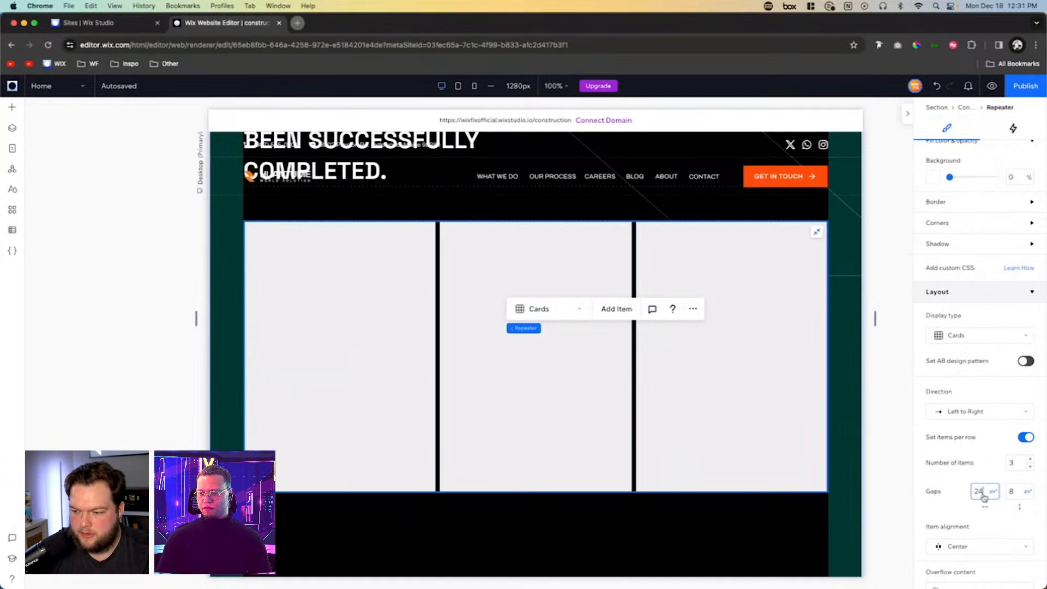
- Set the repeater items' background opacity to 0%
{"action": "left_click", "coordinate": [520, 268]}
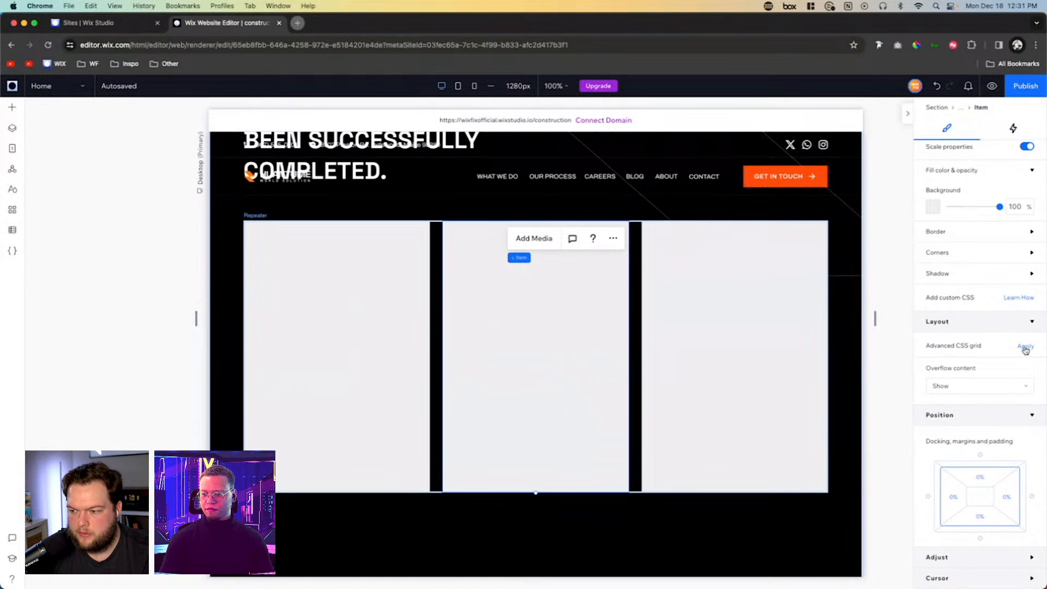
{"action": "left_click", "coordinate": [1013, 207]}
{"action": "type", "text": "0"}
{"action": "key", "text": "Return"}
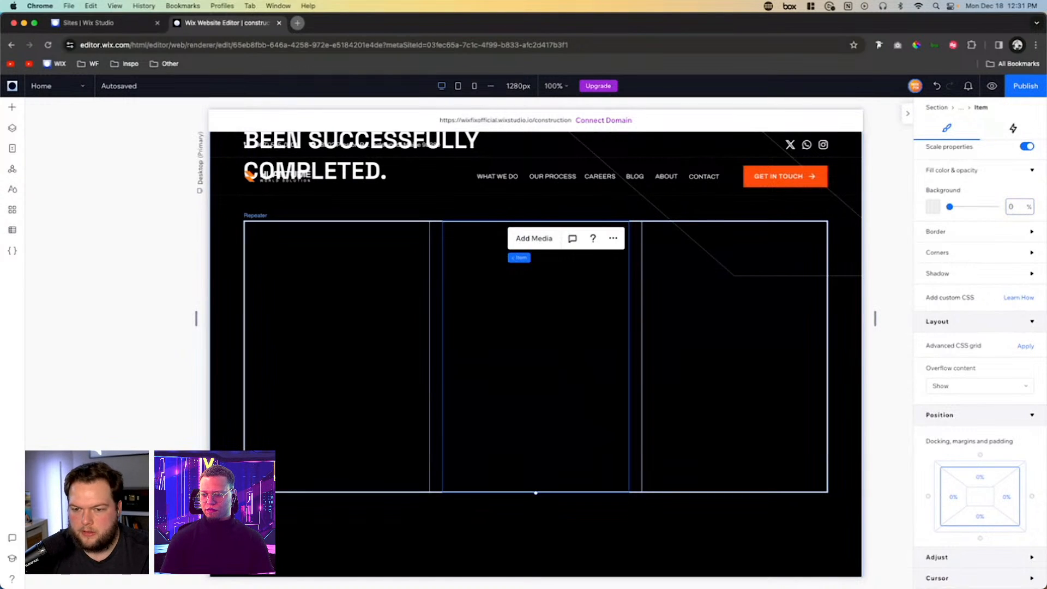
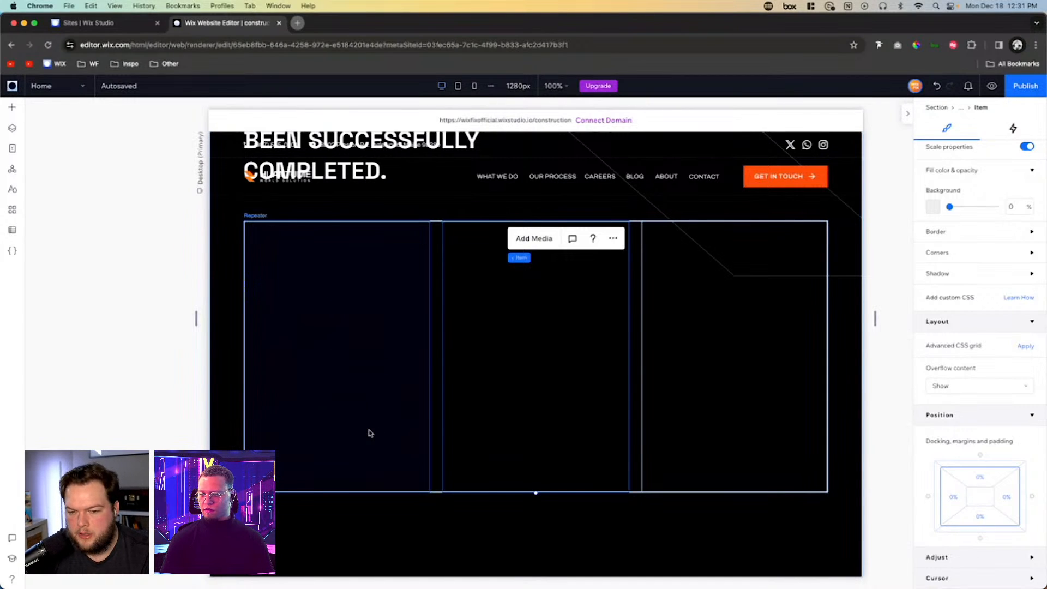
- Apply an advanced CSS grid with a 1x2 layout to the repeater item
{"action": "left_click", "coordinate": [1024, 346]}
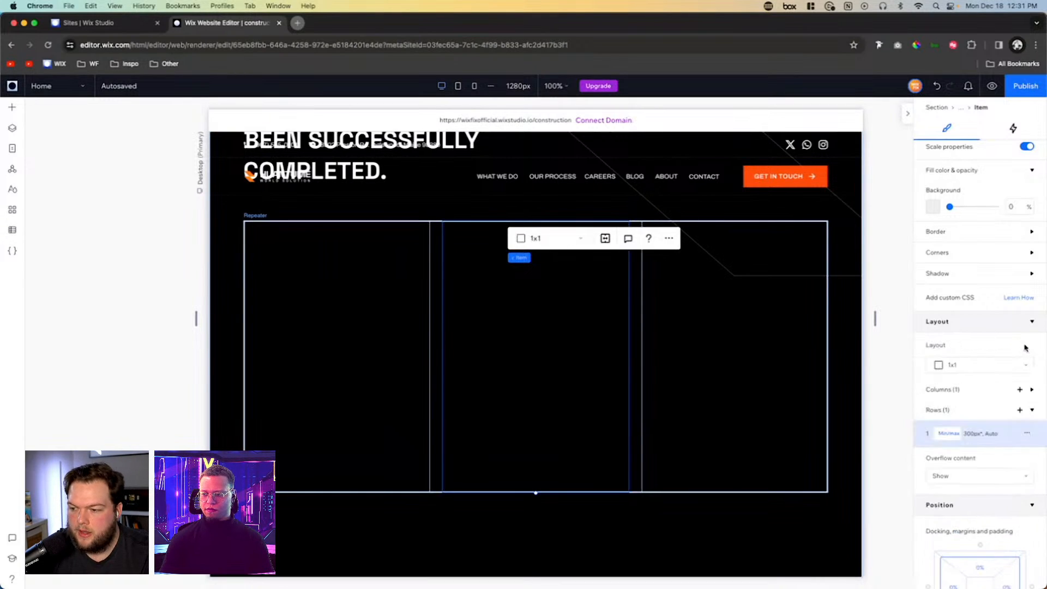
{"action": "left_click", "coordinate": [978, 365]}
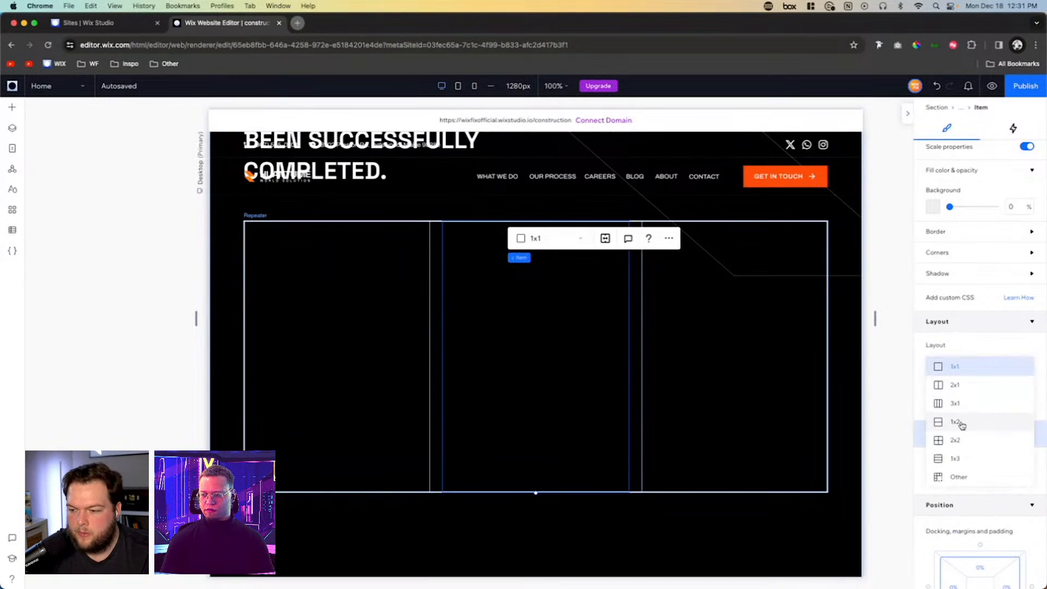
{"action": "left_click", "coordinate": [471, 408]}
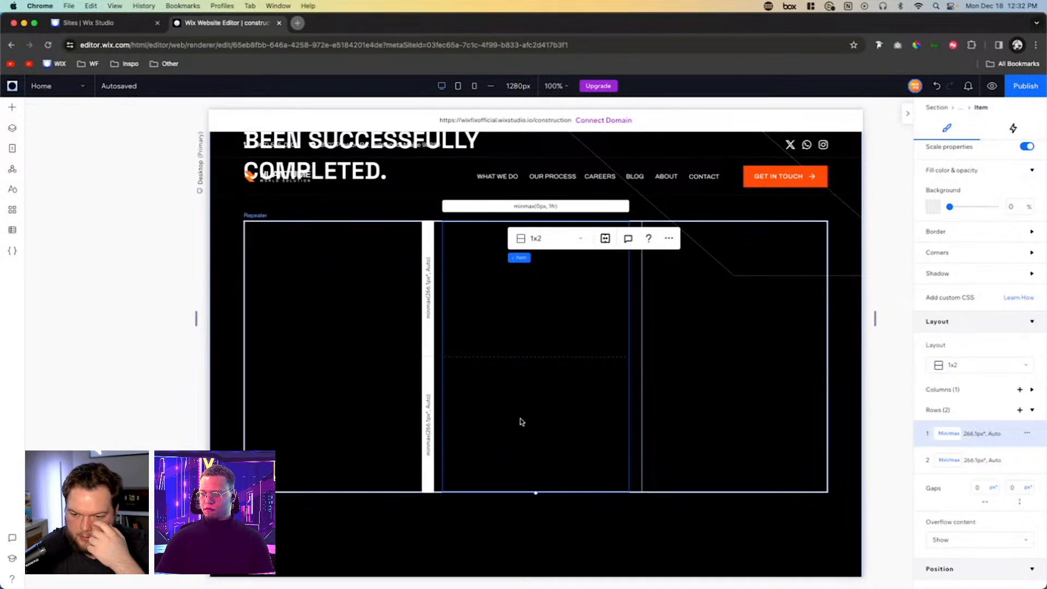
- Add the site image Blog 2.jpg to the upper row of the repeater item's grid
{"action": "left_click", "coordinate": [511, 318]}
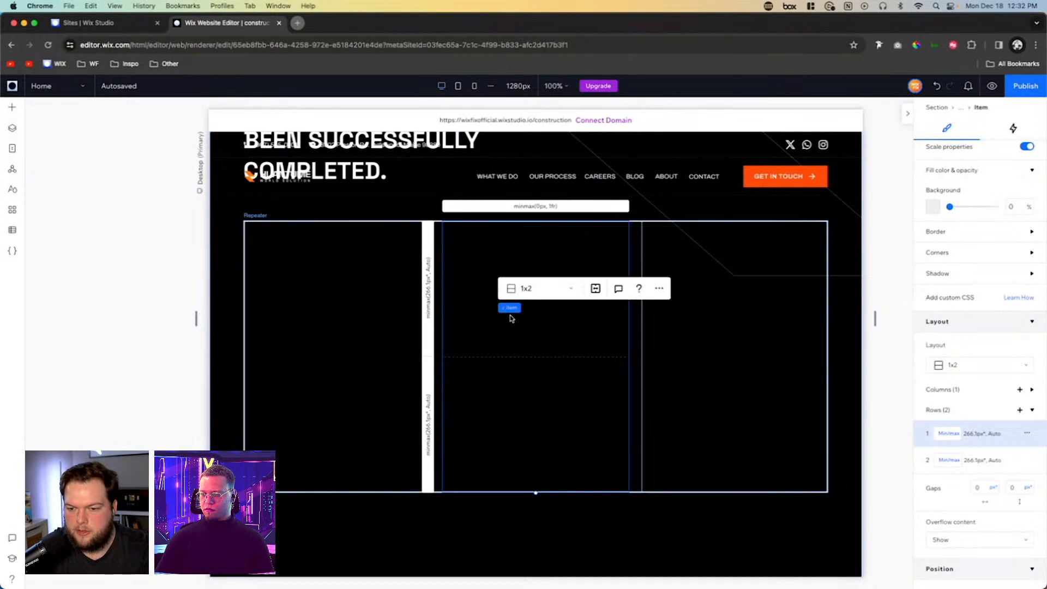
{"action": "left_click", "coordinate": [8, 111]}
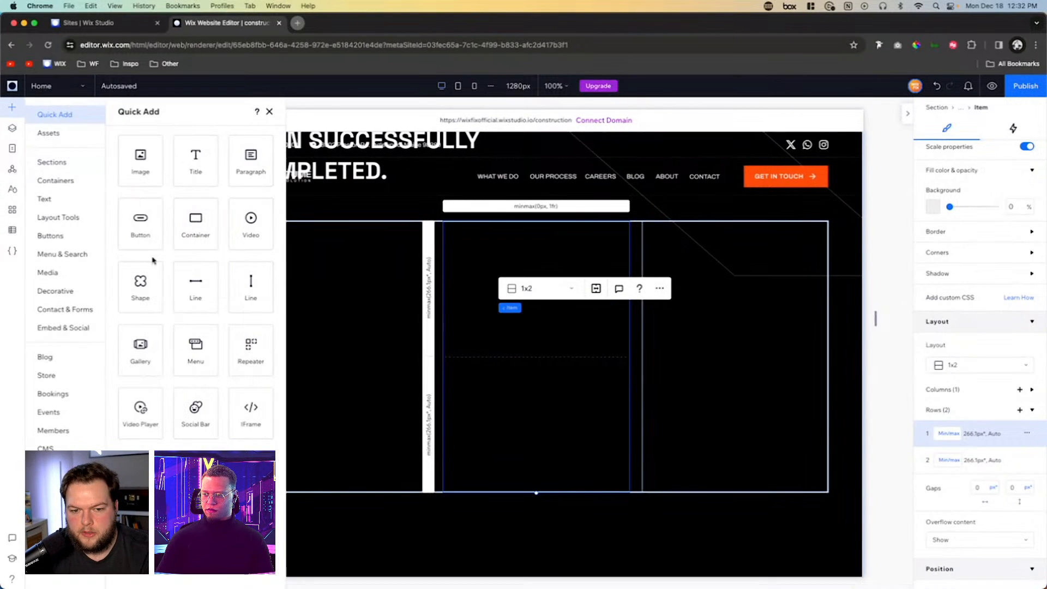
{"action": "left_click", "coordinate": [54, 273]}
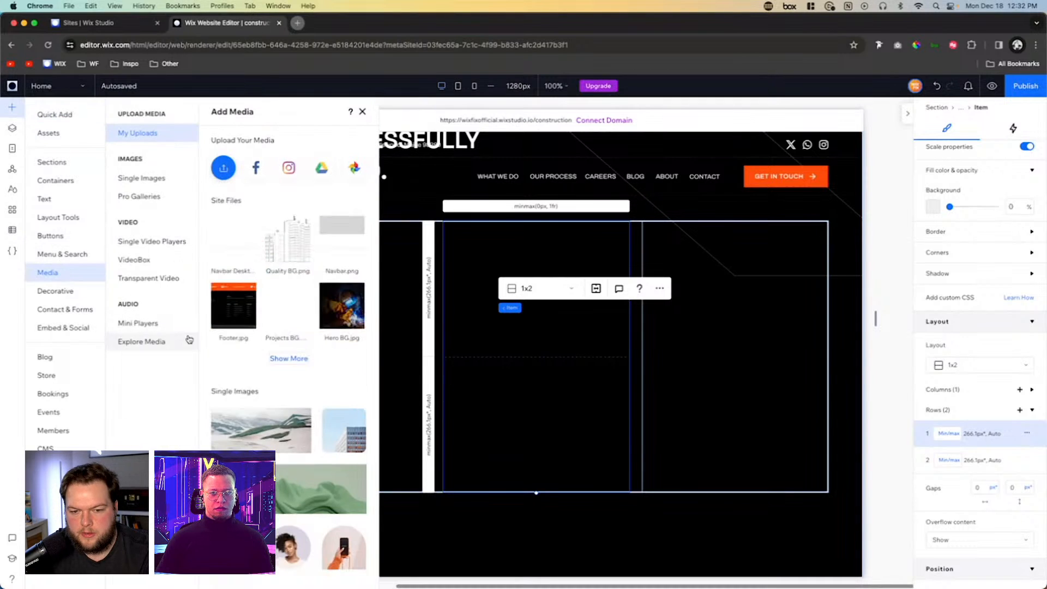
{"action": "left_click", "coordinate": [284, 359]}
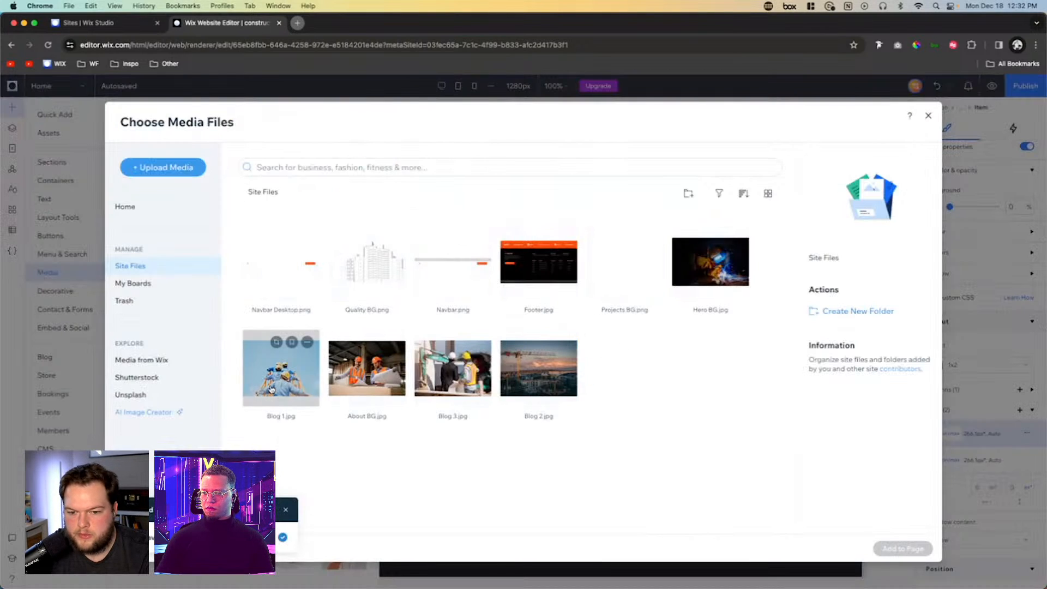
{"action": "left_click", "coordinate": [284, 375]}
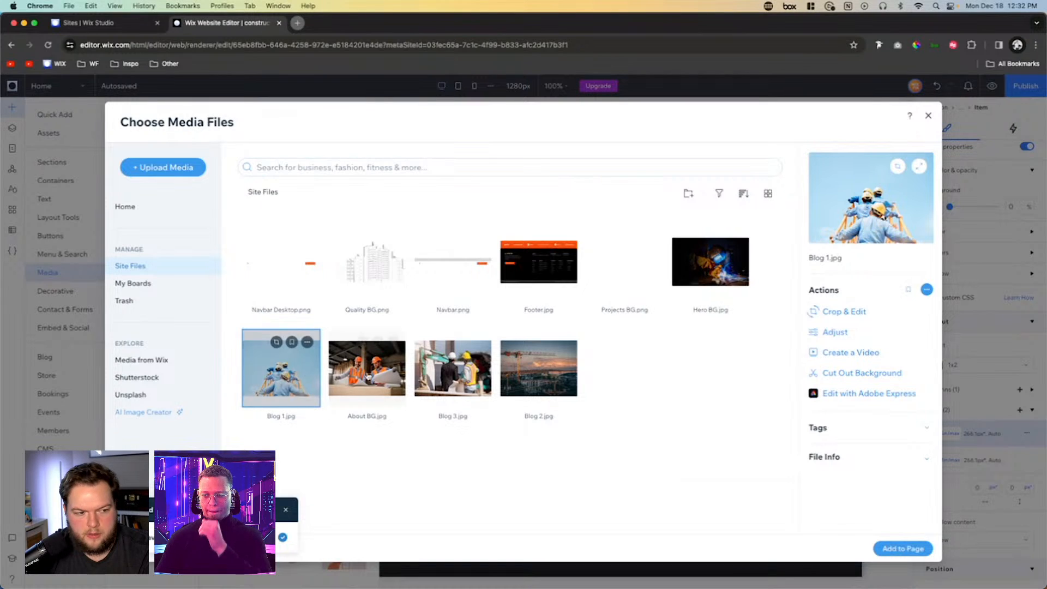
{"action": "left_click", "coordinate": [539, 368]}
{"action": "double_click", "coordinate": [523, 371]}
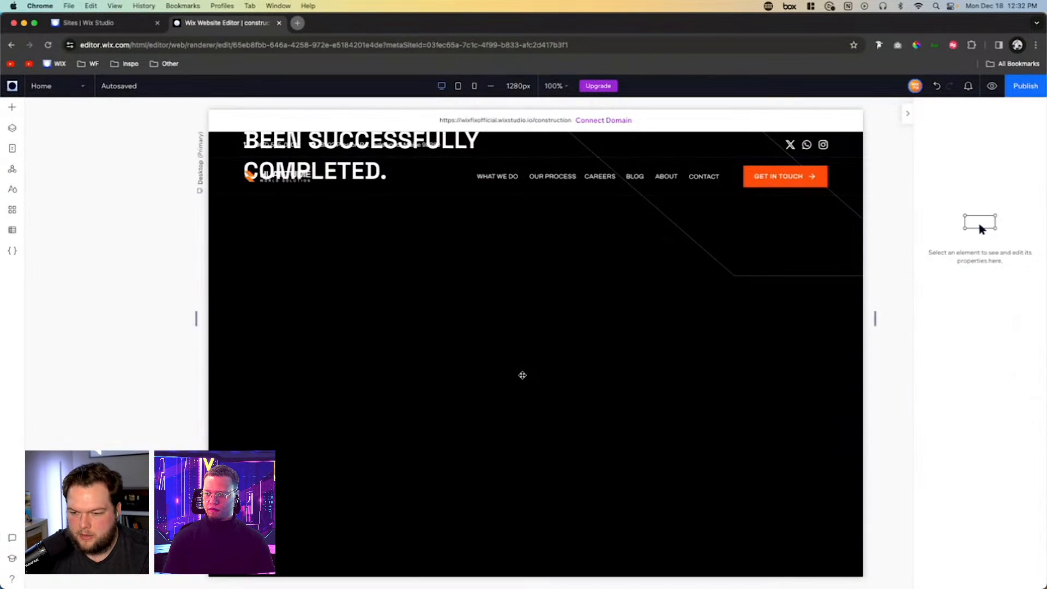
{"action": "left_click_drag", "start_coordinate": [639, 280], "coordinate": [563, 327]}
{"action": "left_click_drag", "start_coordinate": [517, 355], "coordinate": [527, 258]}
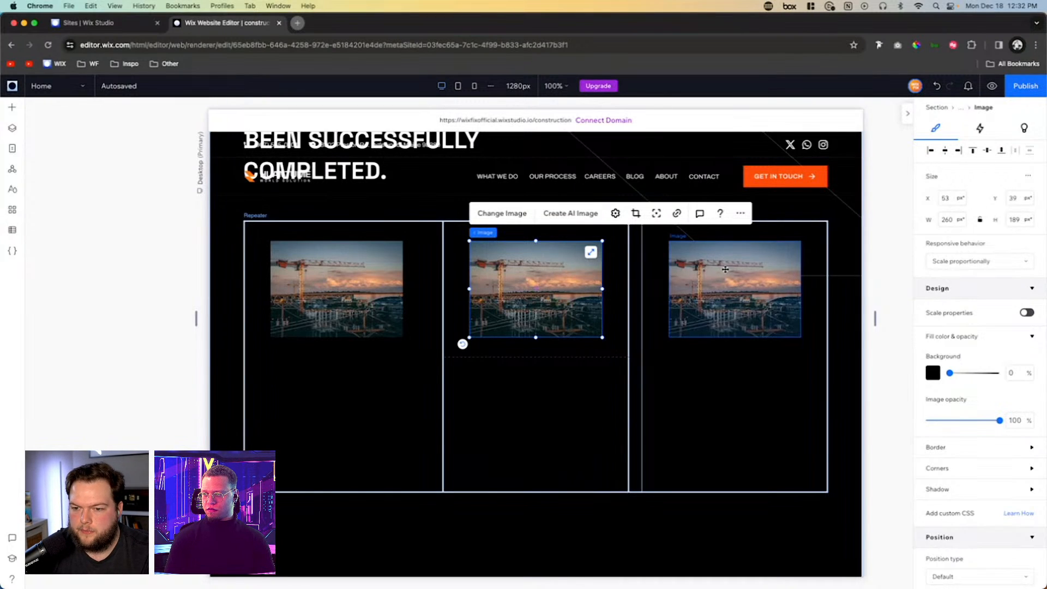
- Align the crane image to the left and top of its grid cell and set its width to 100%
{"action": "left_click", "coordinate": [693, 308]}
{"action": "left_click", "coordinate": [545, 285]}
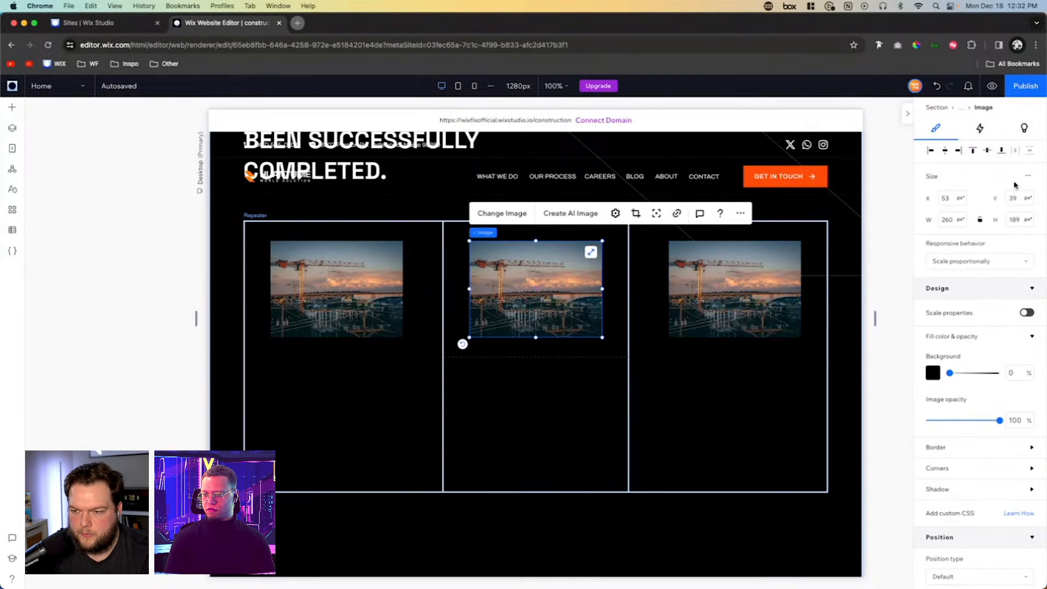
{"action": "left_click", "coordinate": [931, 151]}
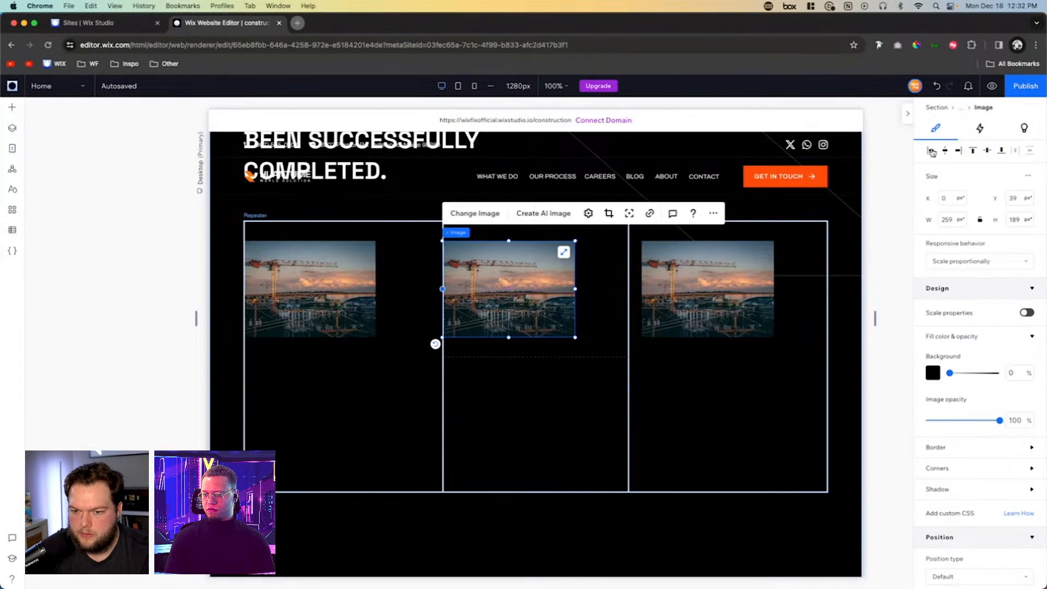
{"action": "left_click", "coordinate": [973, 151]}
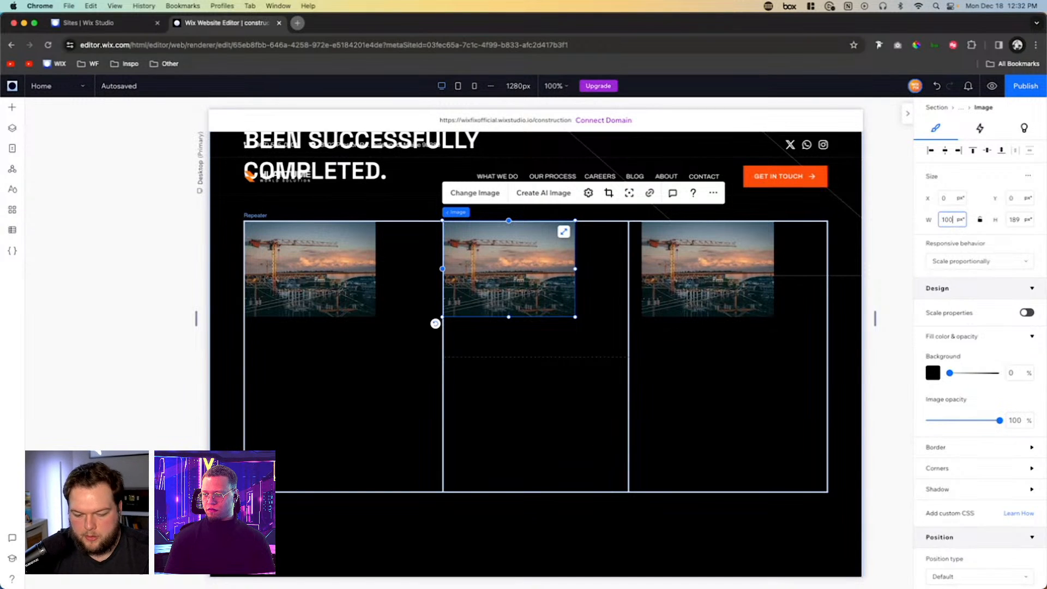
{"action": "left_click", "coordinate": [951, 219]}
{"action": "type", "text": "100%"}
{"action": "key", "text": "Return"}
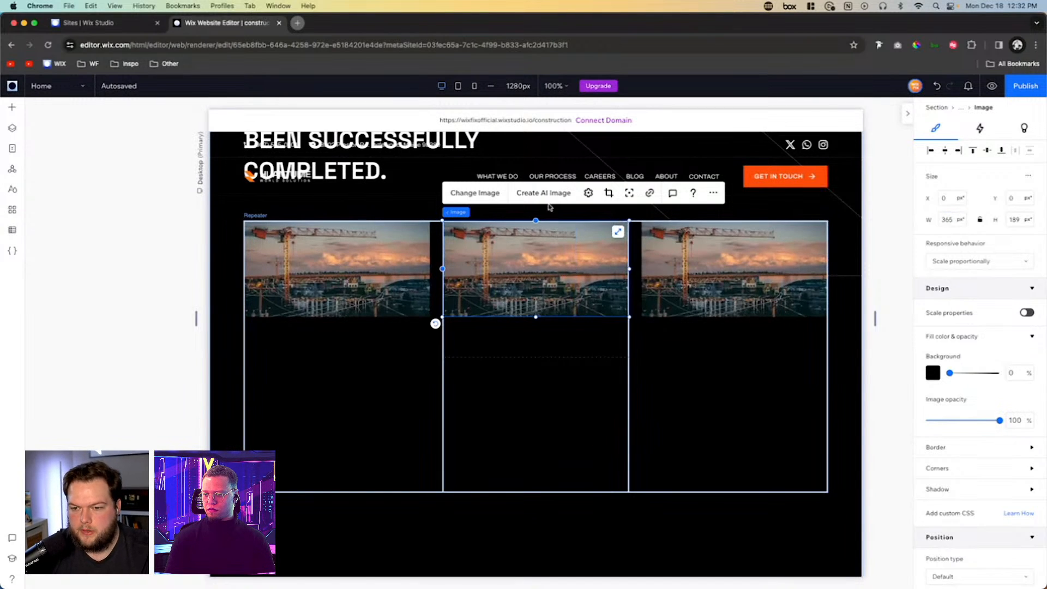
- Extend the crane image's height to about 266 px so it fills the repeater item's first row
{"action": "left_click", "coordinate": [589, 193]}
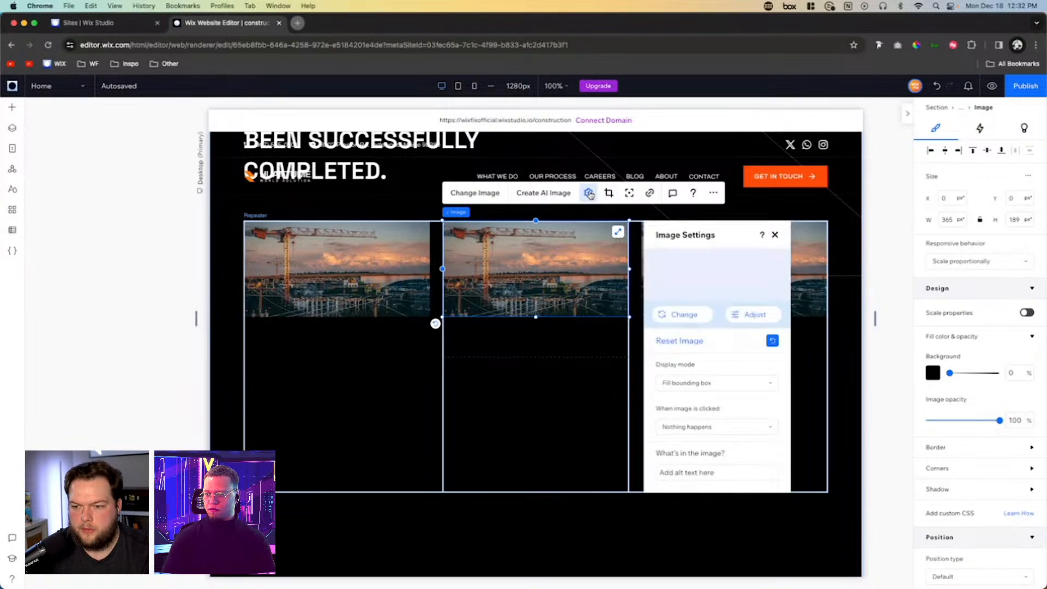
{"action": "left_click", "coordinate": [741, 347]}
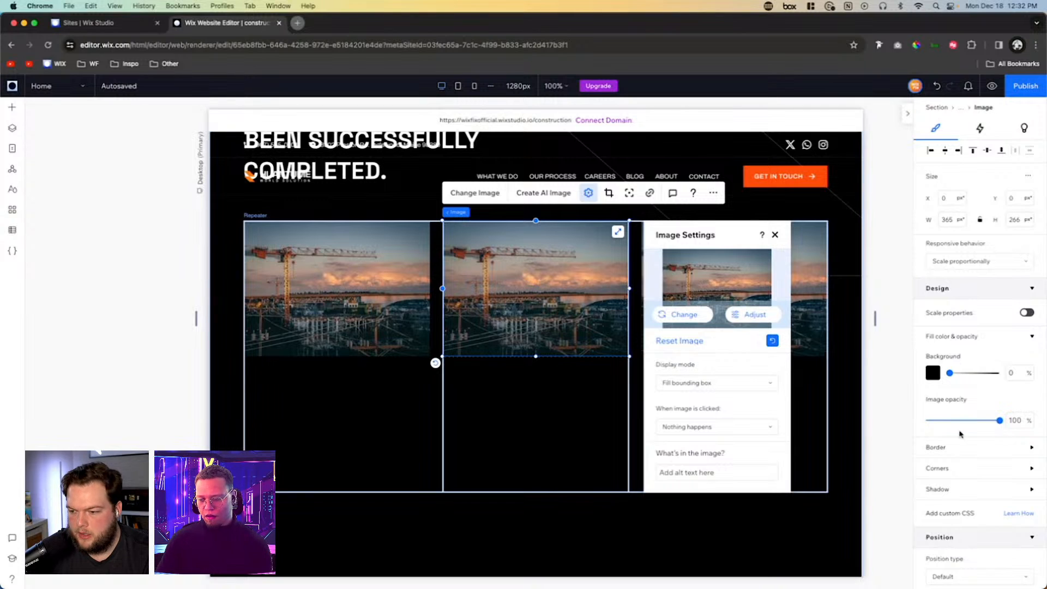
{"action": "left_click", "coordinate": [539, 412]}
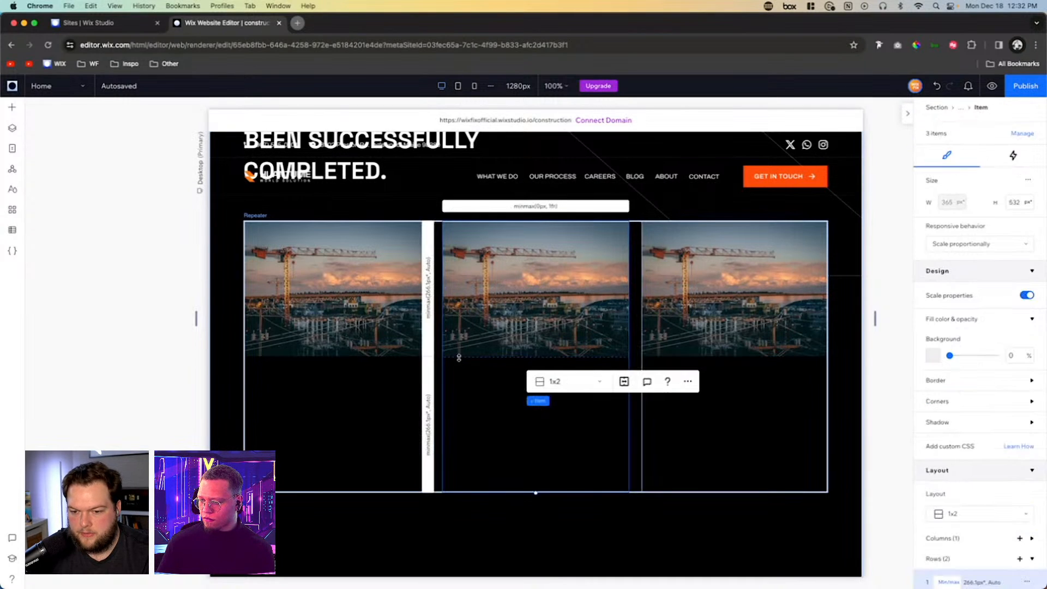
{"action": "left_click", "coordinate": [522, 319]}
{"action": "scroll", "coordinate": [1007, 411], "scroll_direction": "down", "scroll_amount": 5}
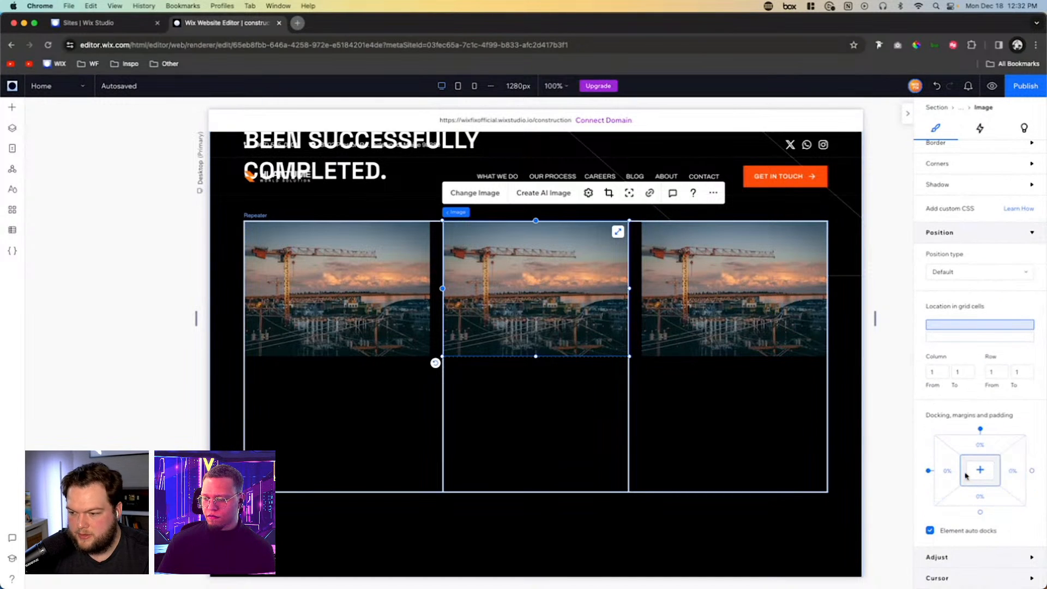
- Set the vertical gap between the repeater item's two grid rows to 16 px
{"action": "left_click", "coordinate": [552, 414]}
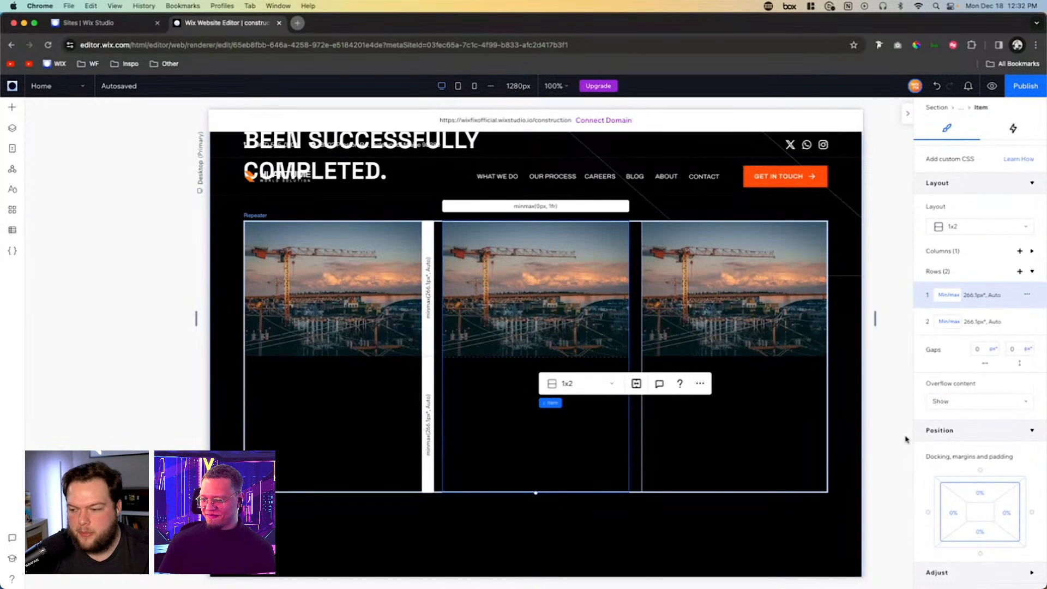
{"action": "left_click", "coordinate": [525, 420]}
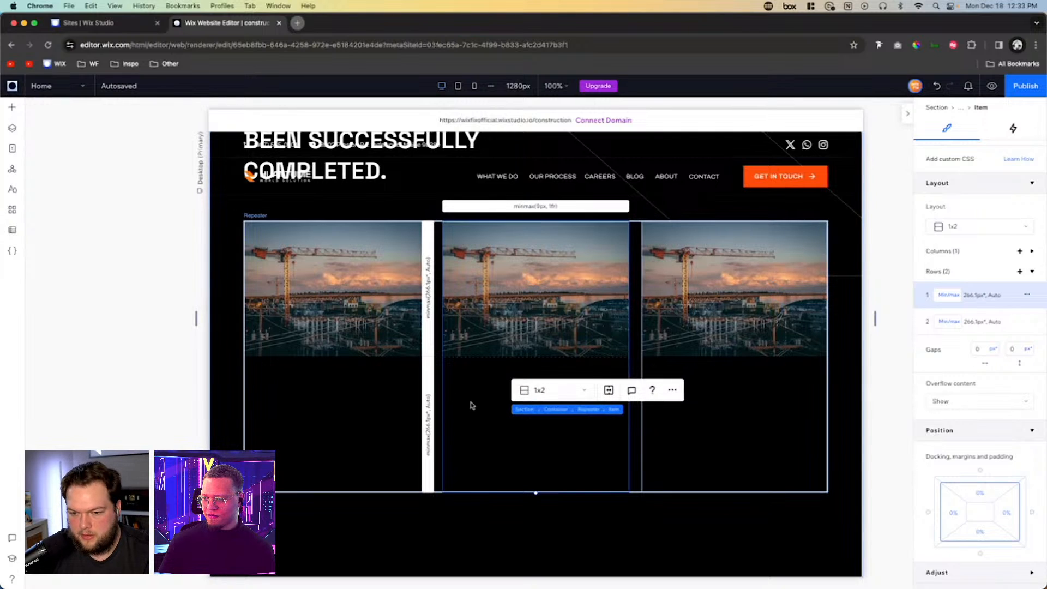
{"action": "left_click", "coordinate": [1018, 350]}
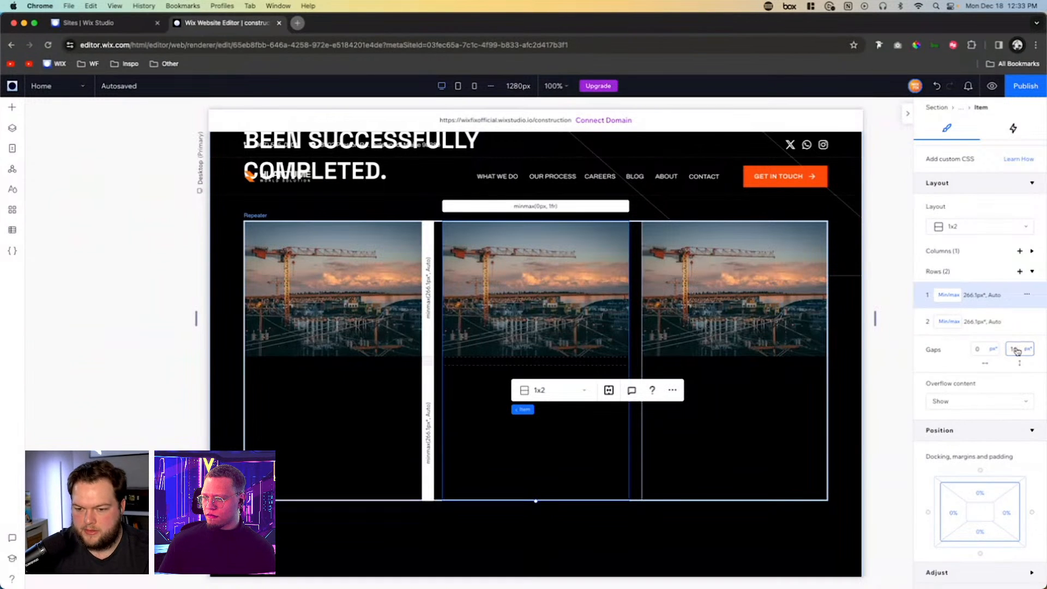
- Add a Heading 6 text element to the second row of the repeater item, below the image
{"action": "left_click", "coordinate": [473, 393]}
{"action": "scroll", "coordinate": [474, 393], "scroll_direction": "down", "scroll_amount": 2}
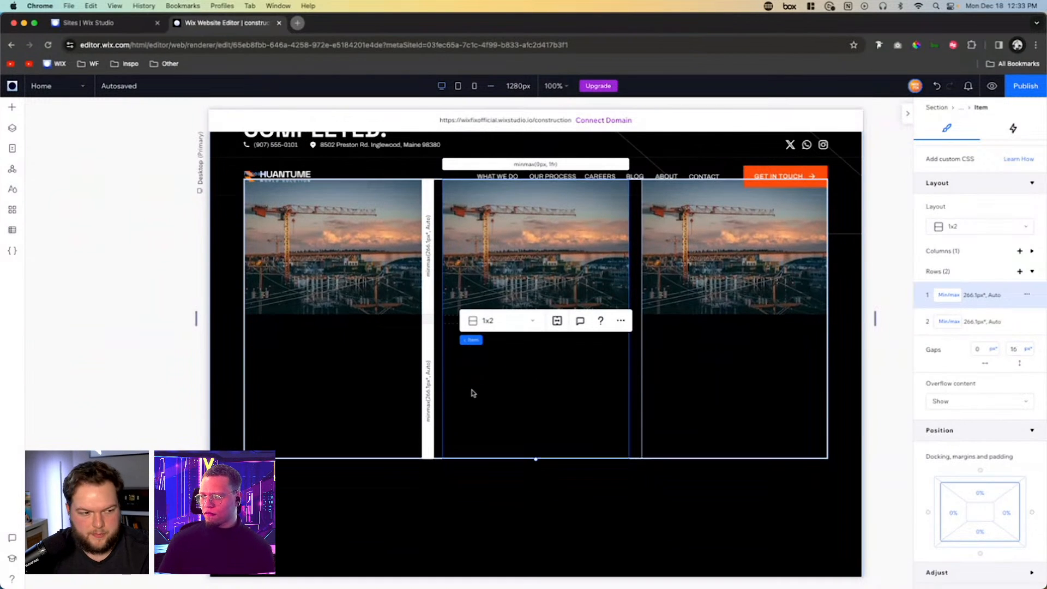
{"action": "left_click", "coordinate": [10, 110]}
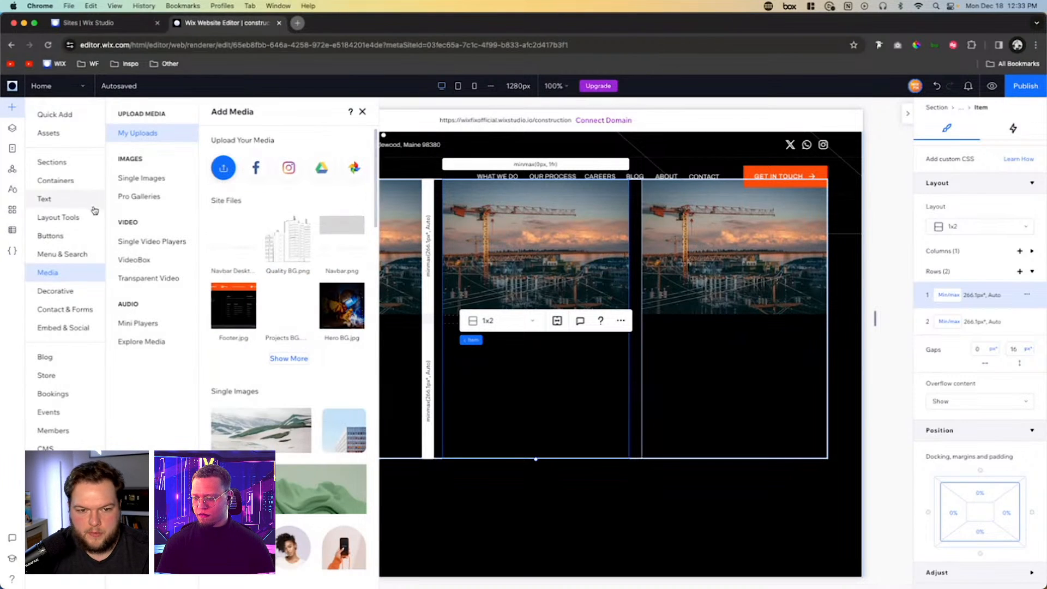
{"action": "left_click", "coordinate": [76, 203]}
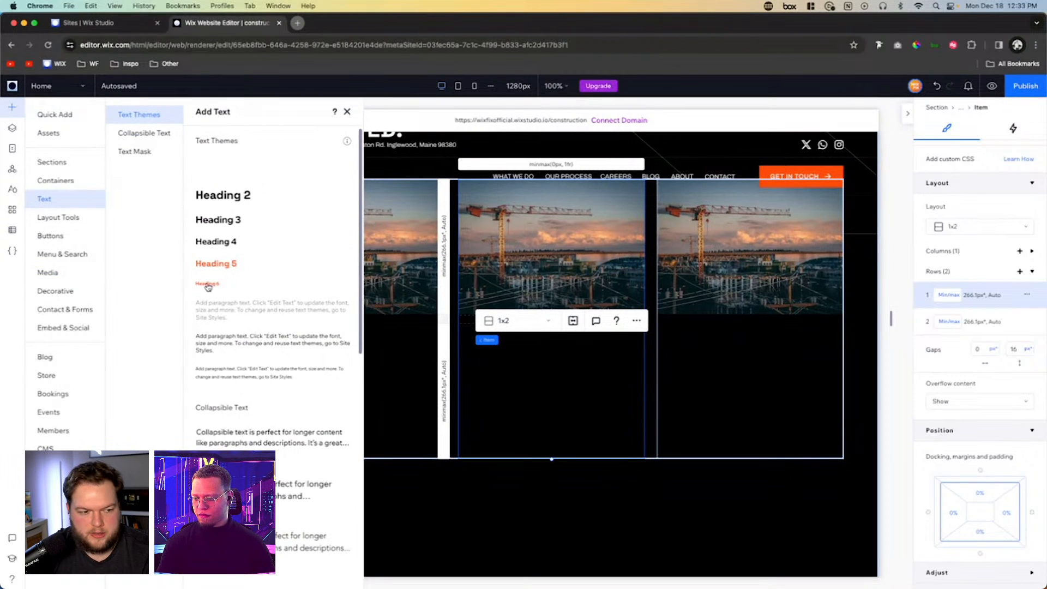
{"action": "left_click_drag", "start_coordinate": [206, 288], "coordinate": [531, 349]}
- Set the heading text's width to 100% and align it to the left and top of its cell
{"action": "left_click", "coordinate": [954, 219]}
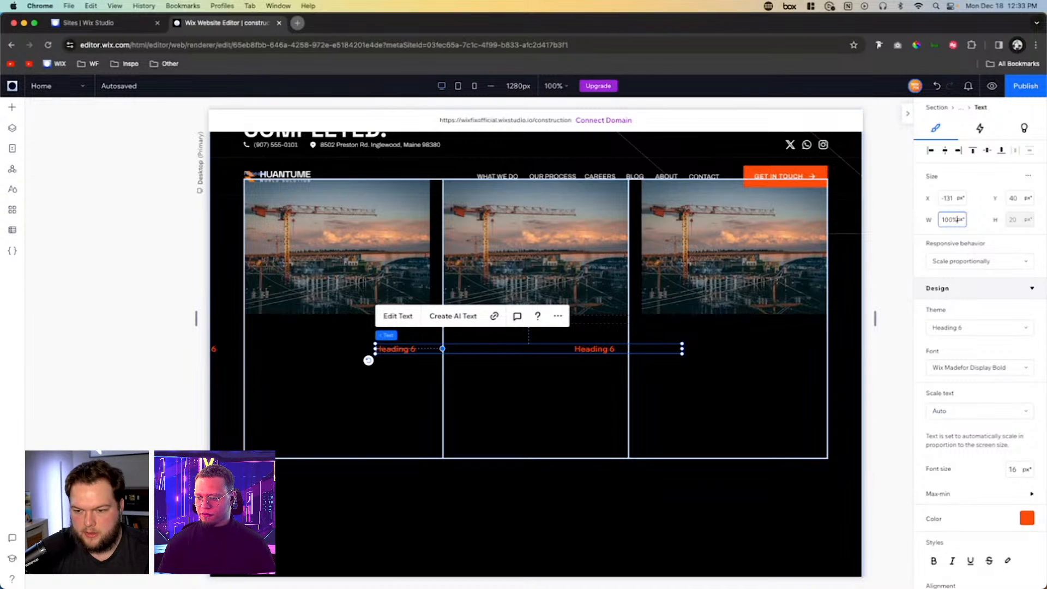
{"action": "key", "text": "Return"}
{"action": "left_click", "coordinate": [930, 151]}
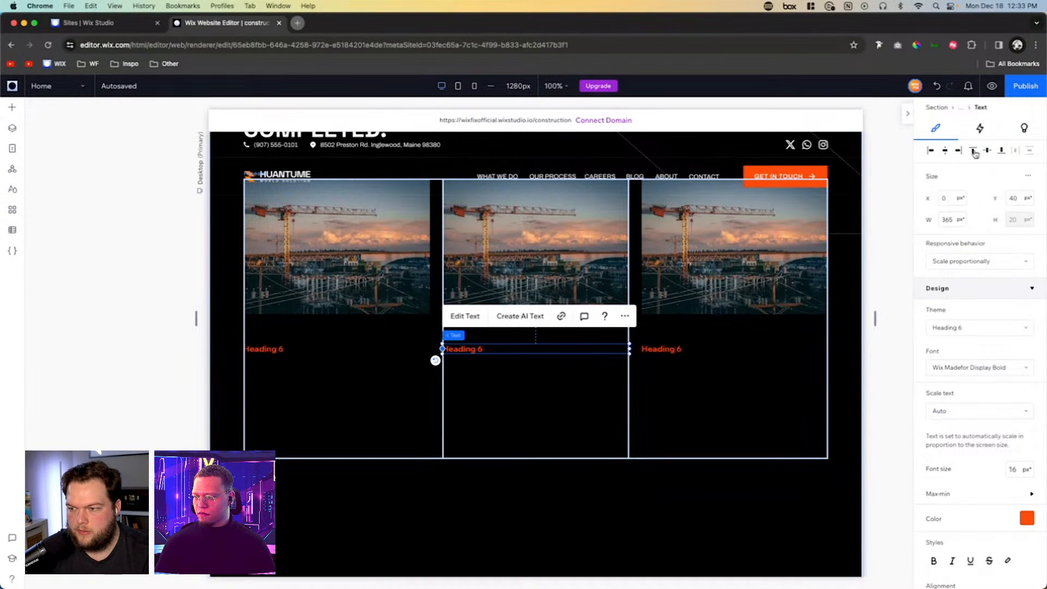
{"action": "left_click", "coordinate": [974, 152]}
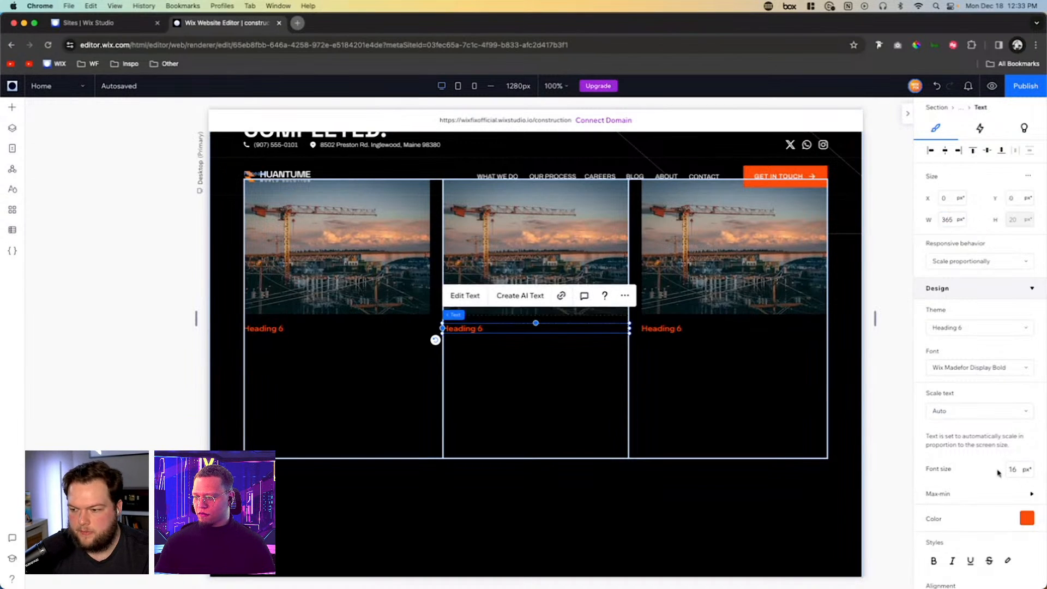
- Change the repeater heading's text color to the white theme color (#FFFFFF)
{"action": "left_click", "coordinate": [1026, 518]}
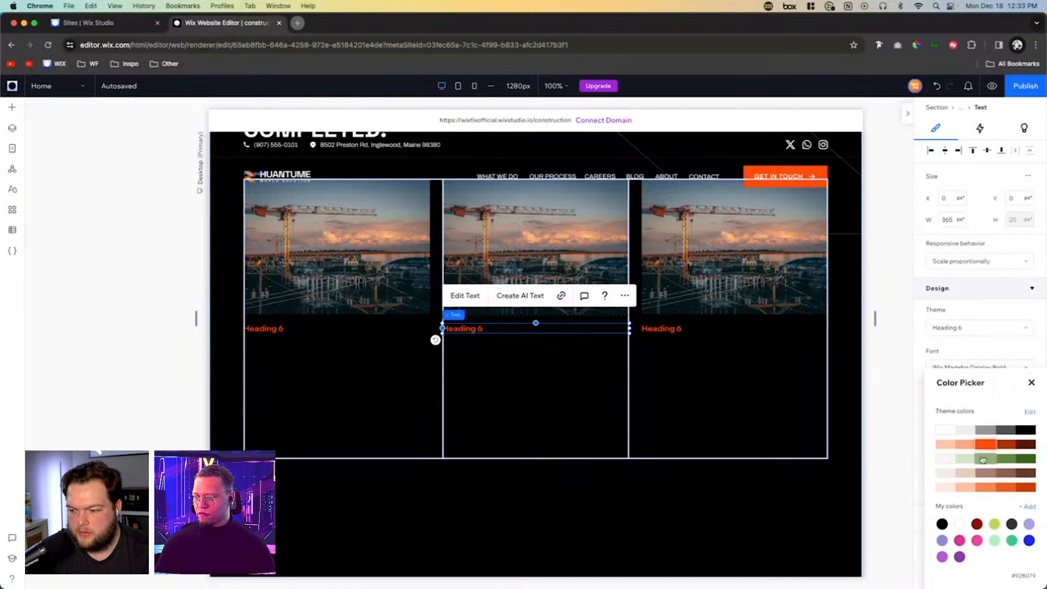
{"action": "left_click", "coordinate": [945, 430]}
{"action": "key", "text": "Escape"}
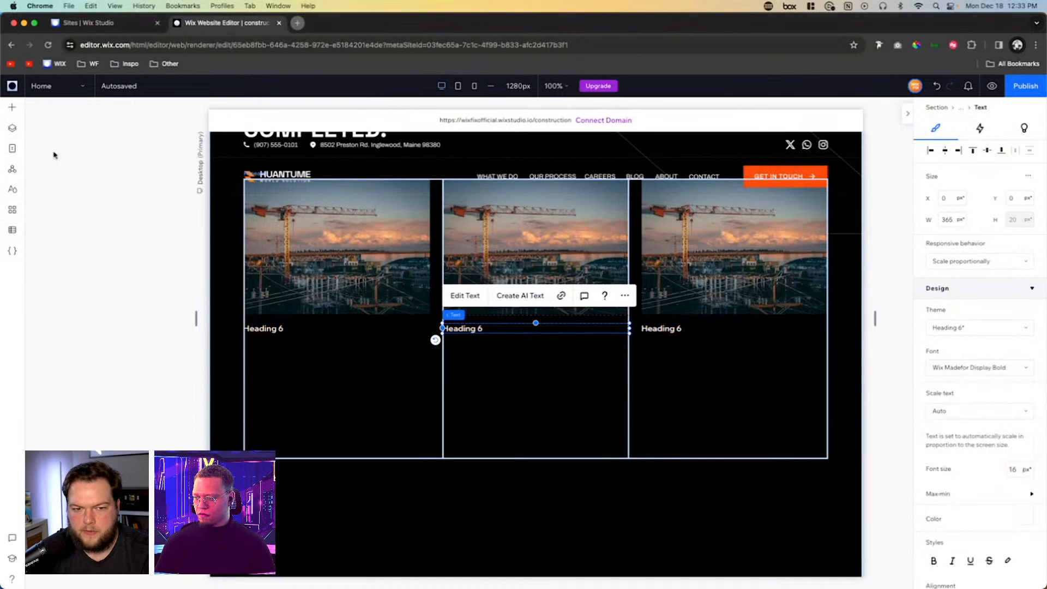
- Add a Paragraph 1 text element below the repeater item's heading and set its width to 100%
{"action": "left_click", "coordinate": [12, 107]}
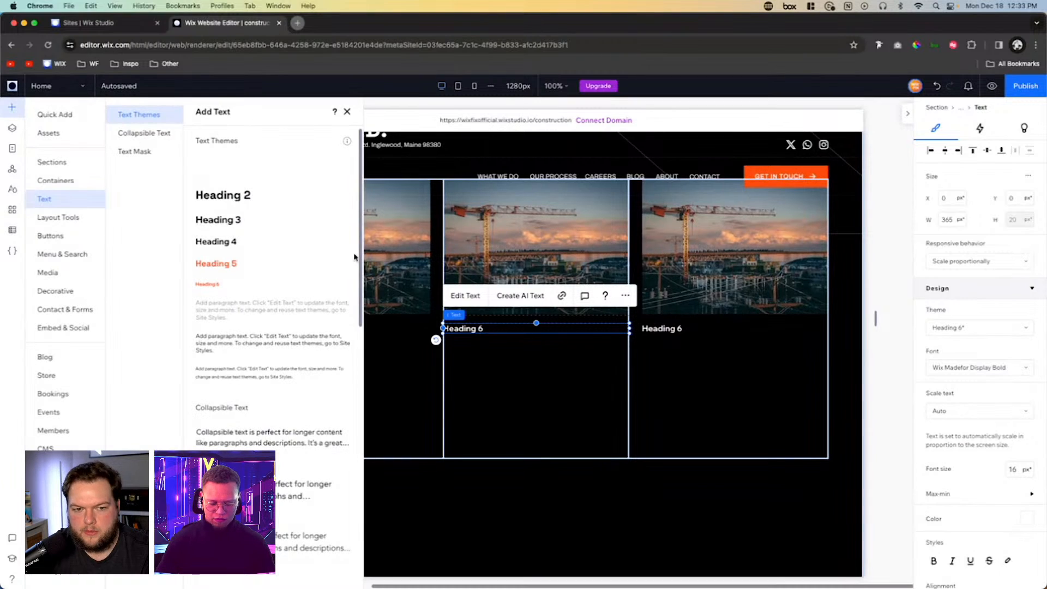
{"action": "left_click_drag", "start_coordinate": [243, 308], "coordinate": [542, 367]}
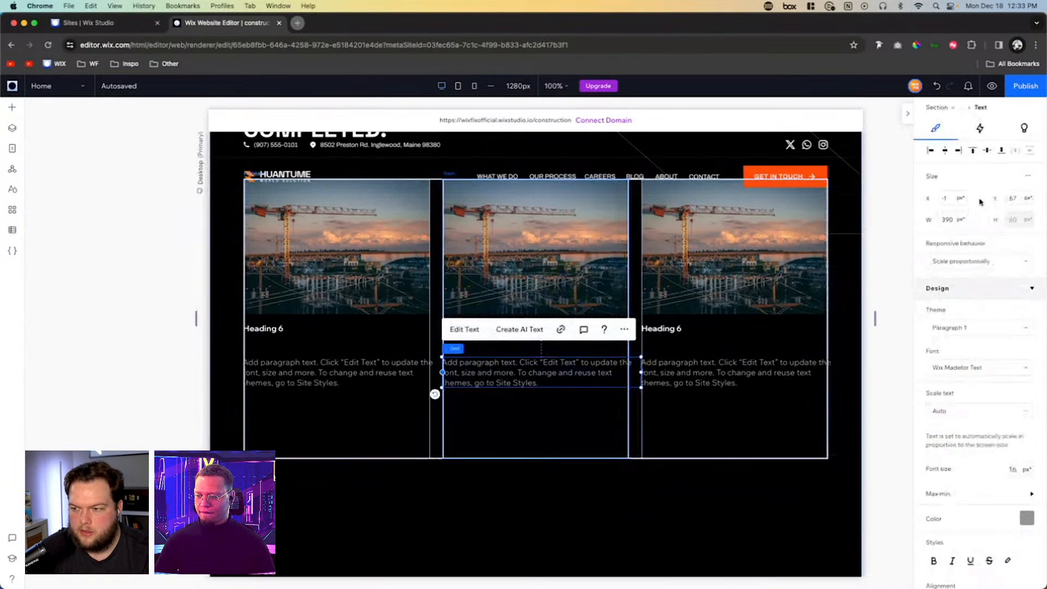
{"action": "left_click", "coordinate": [949, 219]}
{"action": "type", "text": "100"}
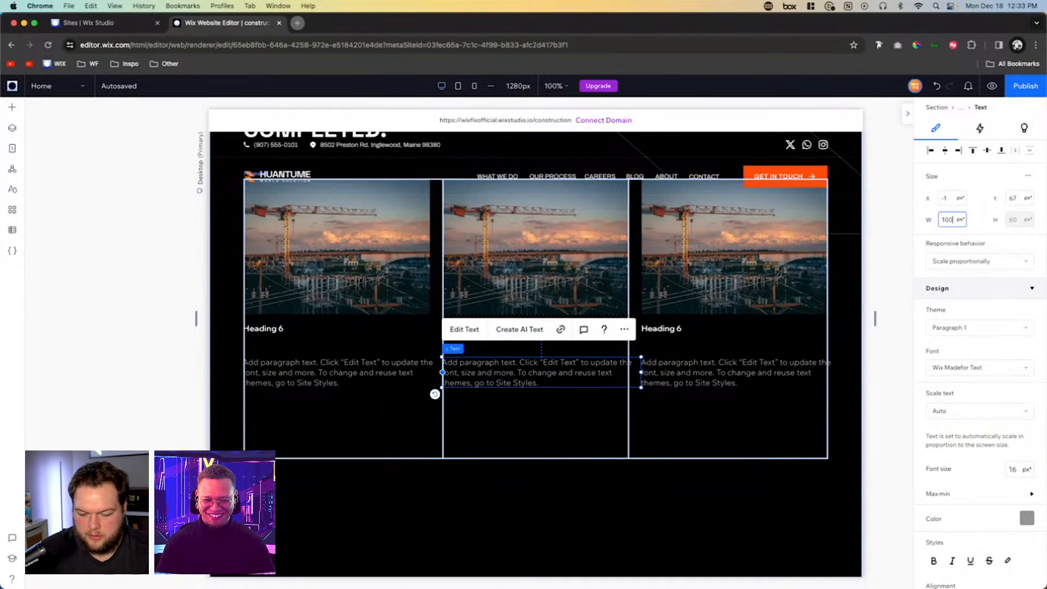
{"action": "type", "text": "%"}
{"action": "key", "text": "Return"}
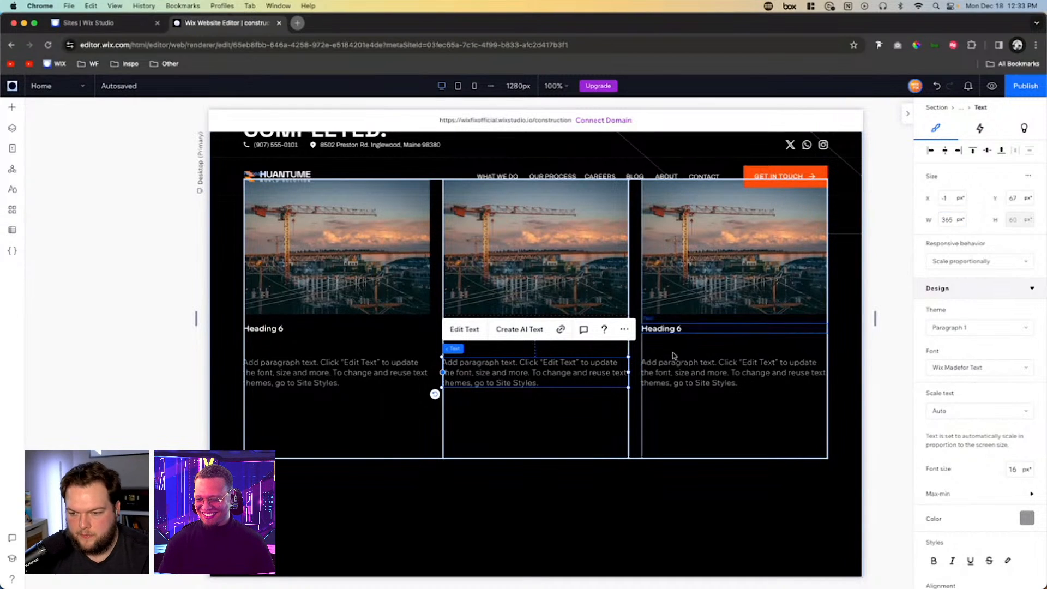
- Set the repeater paragraph's font size to 13 px and move it up to X 0, Y 33, just below the heading
{"action": "left_click", "coordinate": [1017, 470]}
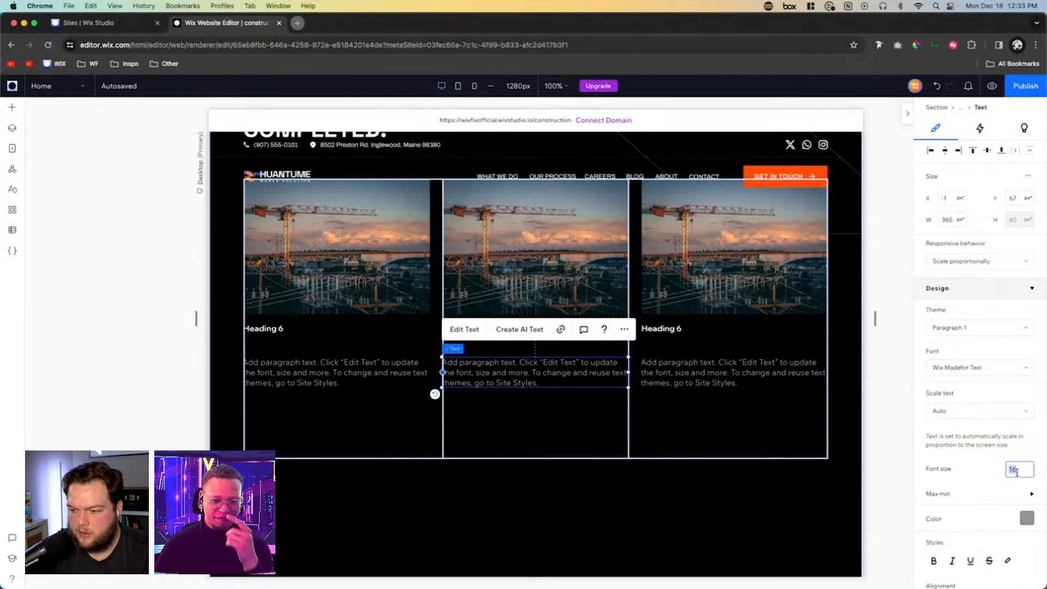
{"action": "type", "text": "13"}
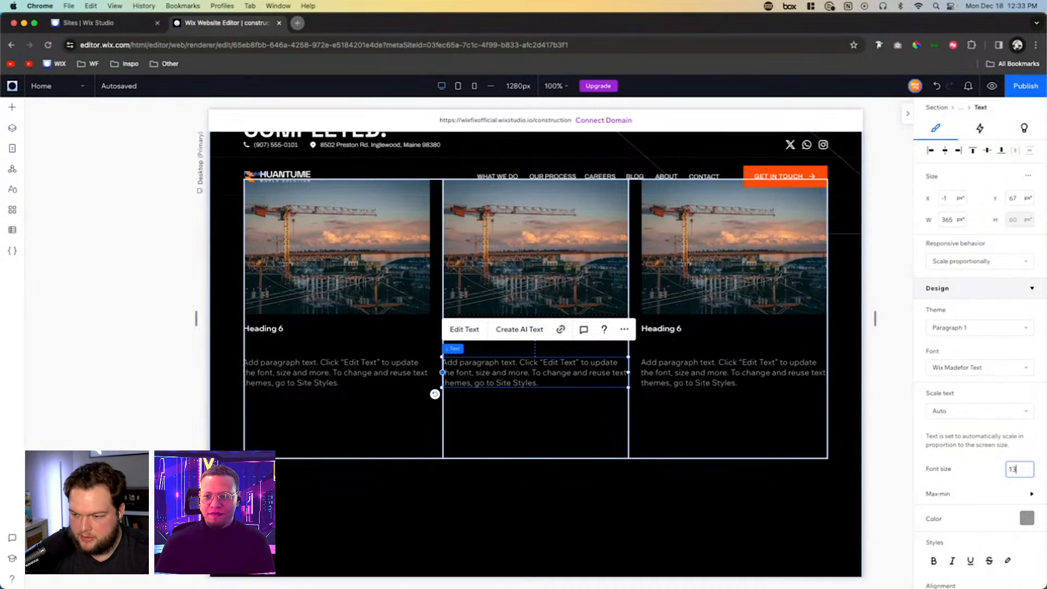
{"action": "key", "text": "Return"}
{"action": "left_click_drag", "start_coordinate": [522, 373], "coordinate": [516, 353]}
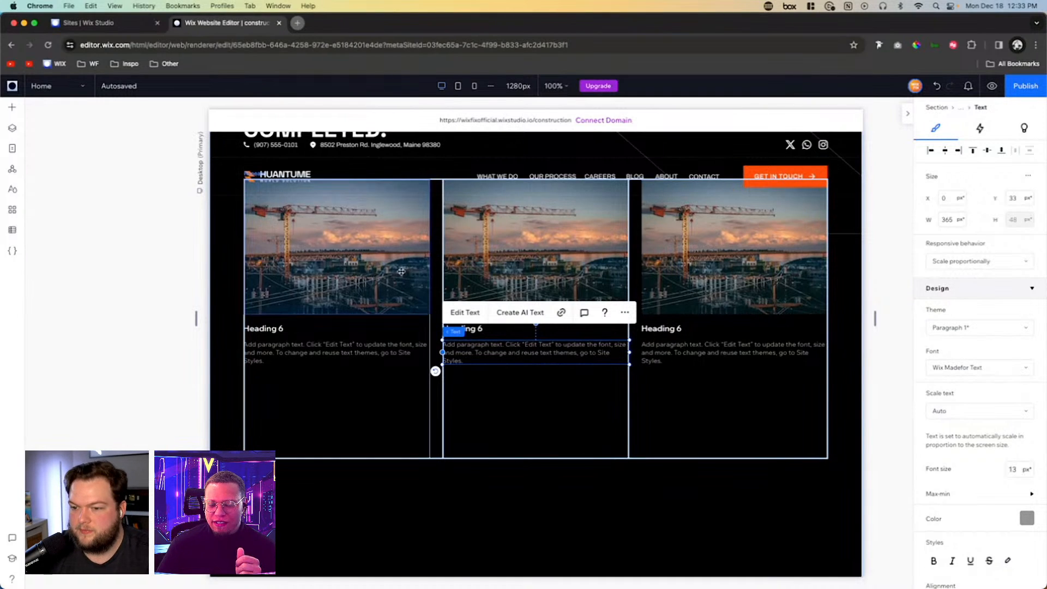
- Add a blank section directly below the hero section and select it
{"action": "scroll", "coordinate": [400, 270], "scroll_direction": "up", "scroll_amount": 15}
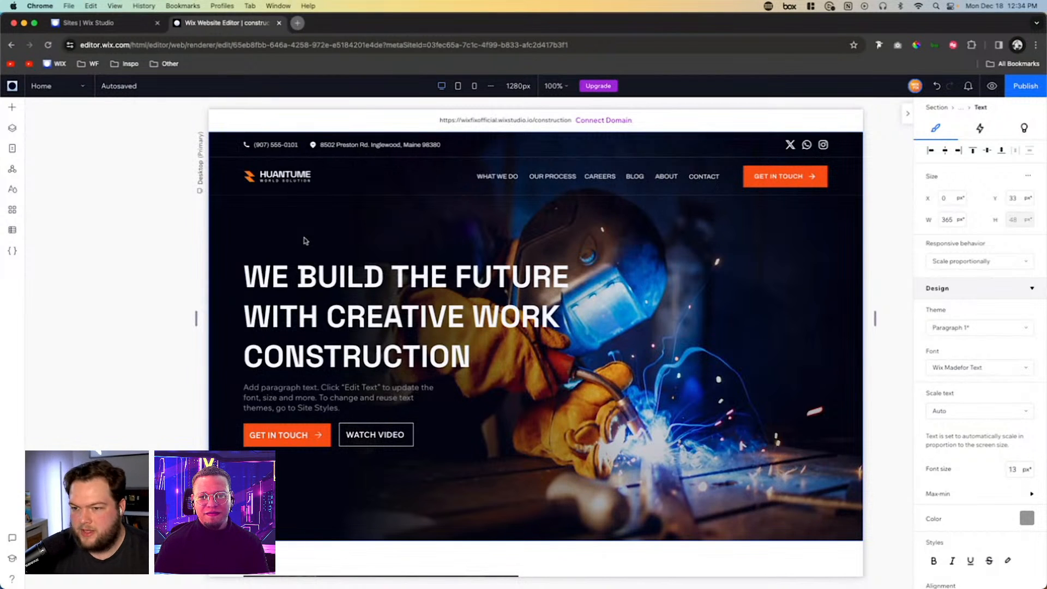
{"action": "scroll", "coordinate": [678, 271], "scroll_direction": "down", "scroll_amount": 10}
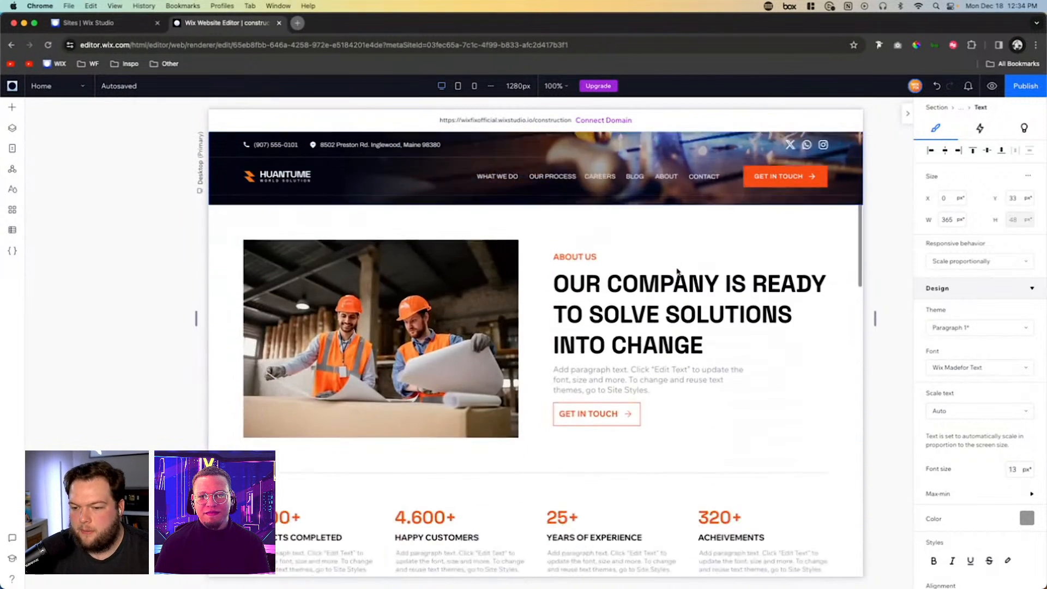
{"action": "scroll", "coordinate": [678, 271], "scroll_direction": "down", "scroll_amount": 10}
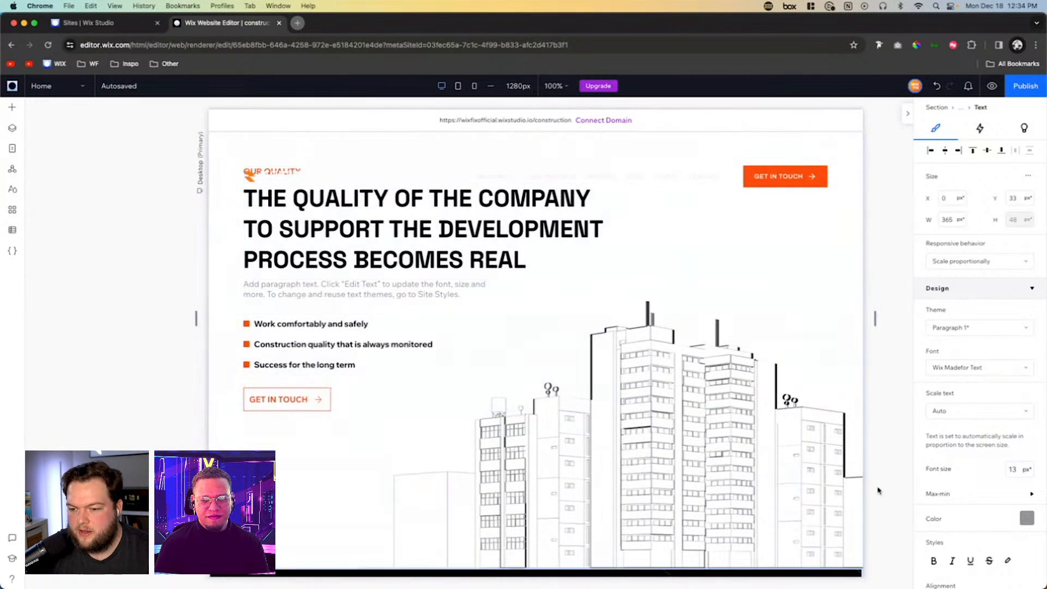
{"action": "left_click", "coordinate": [767, 489]}
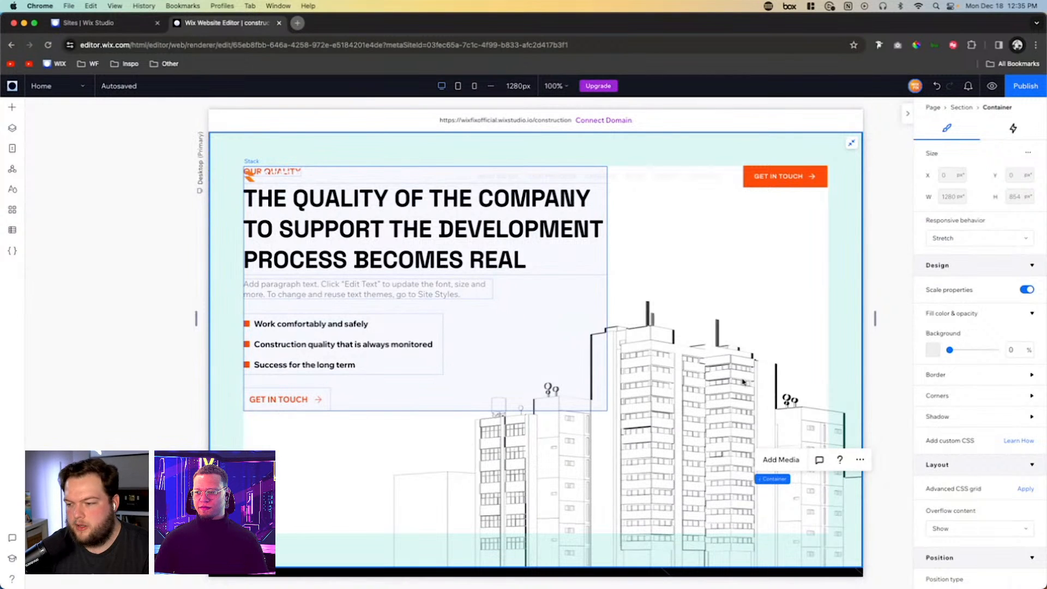
{"action": "scroll", "coordinate": [560, 384], "scroll_direction": "down", "scroll_amount": 8}
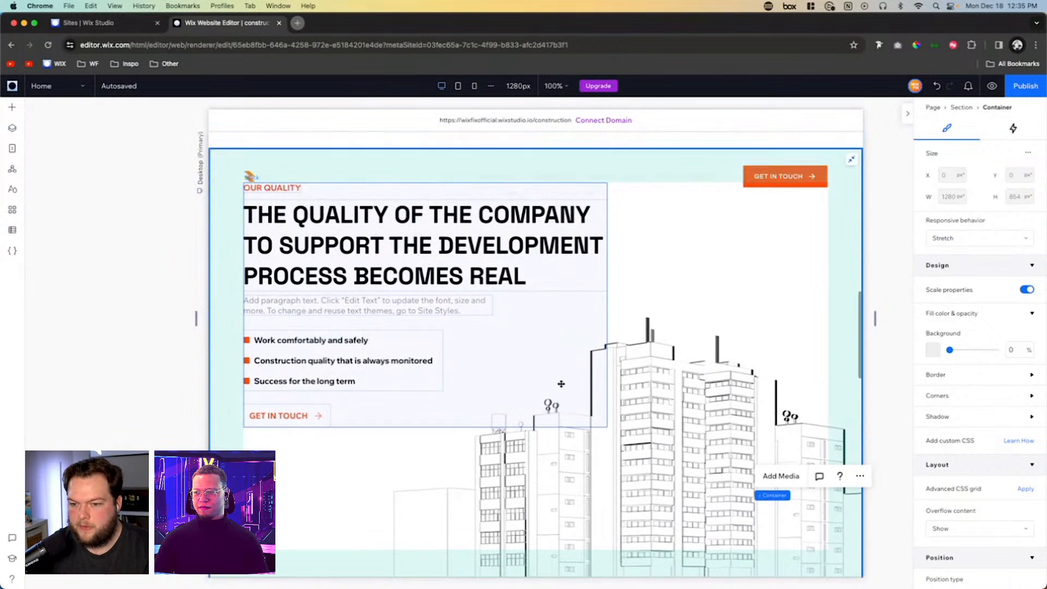
{"action": "scroll", "coordinate": [560, 383], "scroll_direction": "up", "scroll_amount": 8}
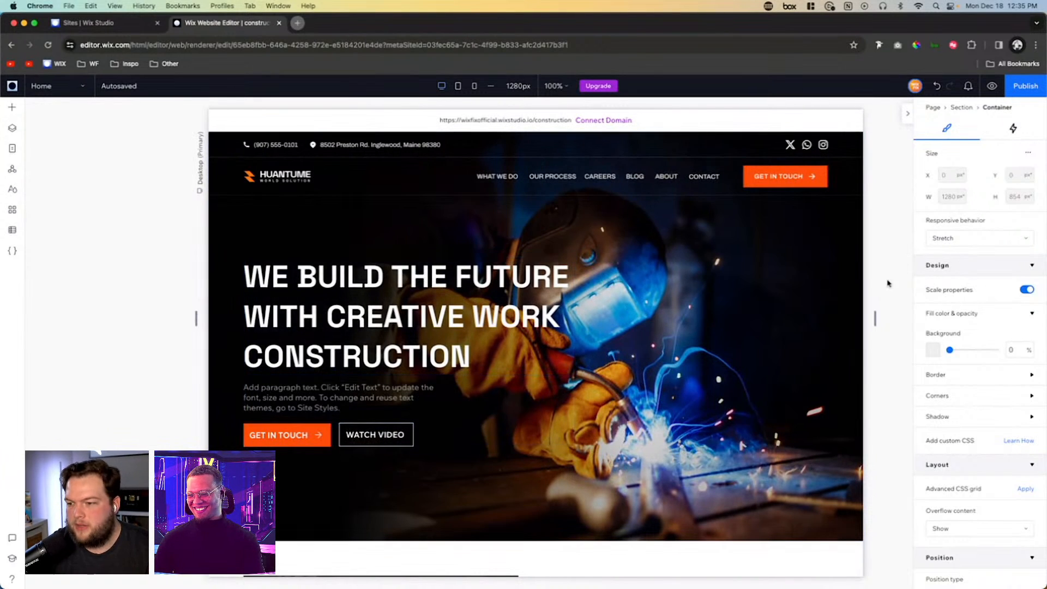
{"action": "left_click", "coordinate": [791, 266]}
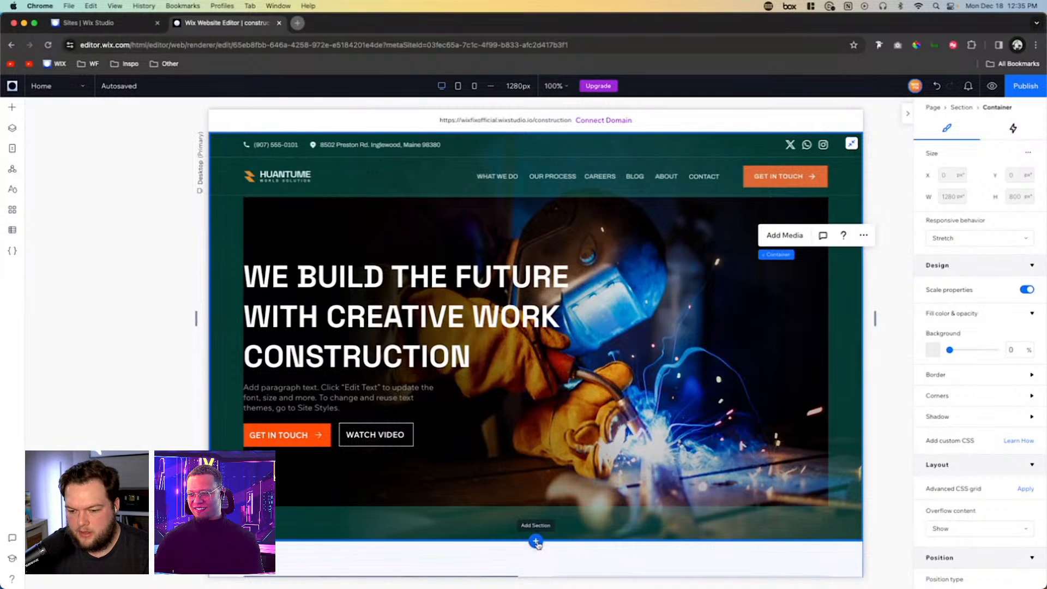
{"action": "scroll", "coordinate": [734, 443], "scroll_direction": "down", "scroll_amount": 3}
{"action": "scroll", "coordinate": [735, 442], "scroll_direction": "down", "scroll_amount": 5}
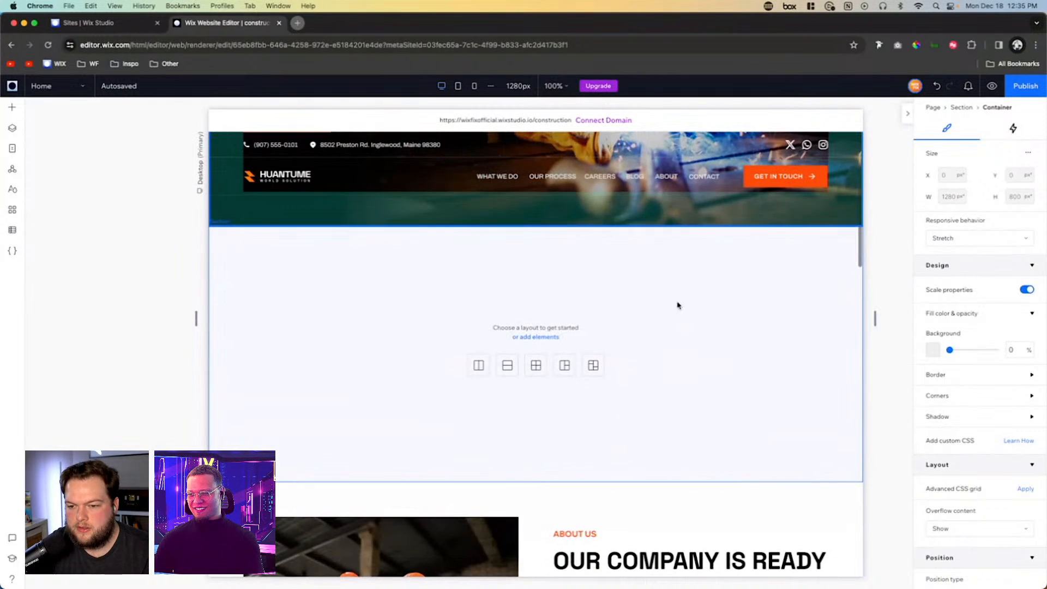
{"action": "left_click", "coordinate": [665, 306]}
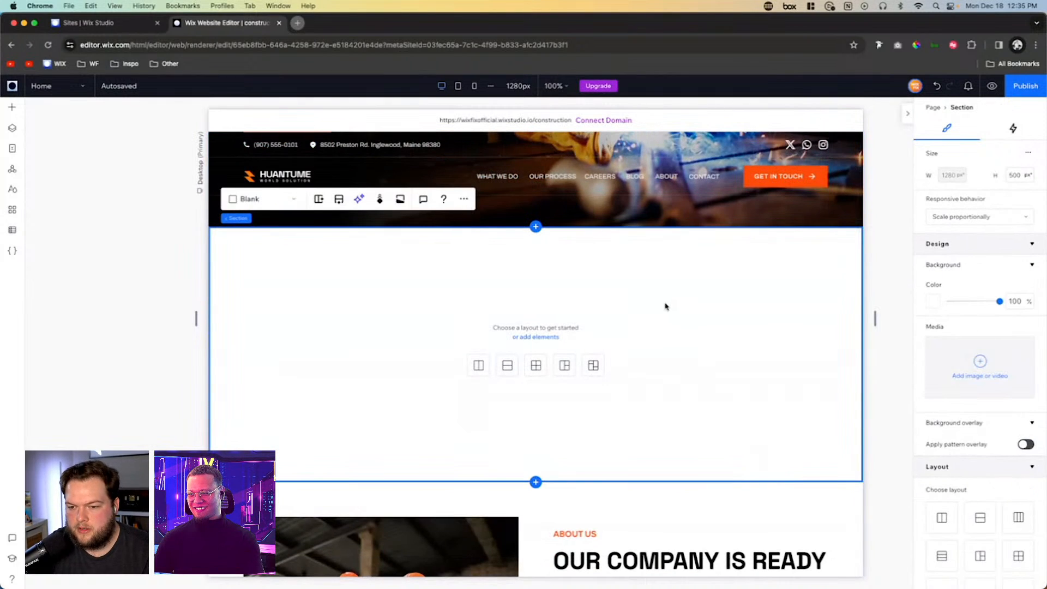
- Set the blank section's background to the site image Hero BG.jpg
{"action": "left_click", "coordinate": [975, 375]}
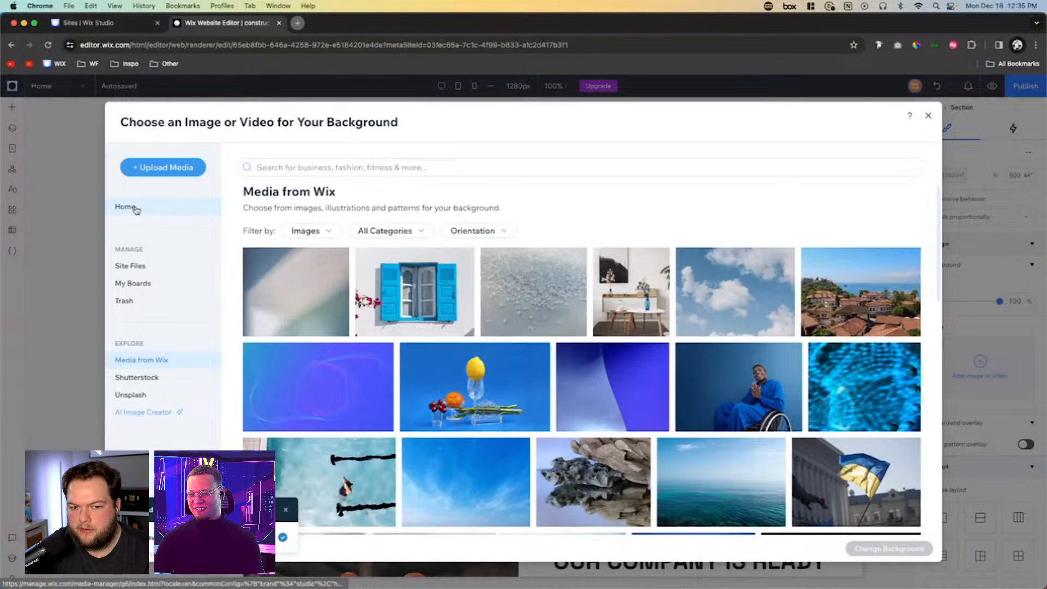
{"action": "left_click", "coordinate": [127, 206]}
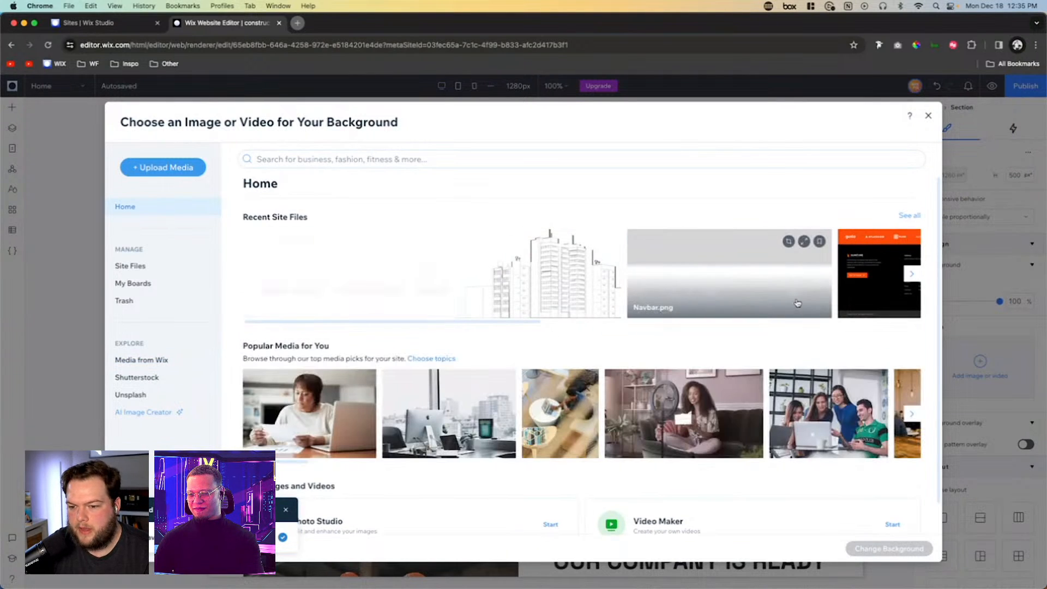
{"action": "scroll", "coordinate": [797, 303], "scroll_direction": "right", "scroll_amount": 6}
{"action": "double_click", "coordinate": [538, 274]}
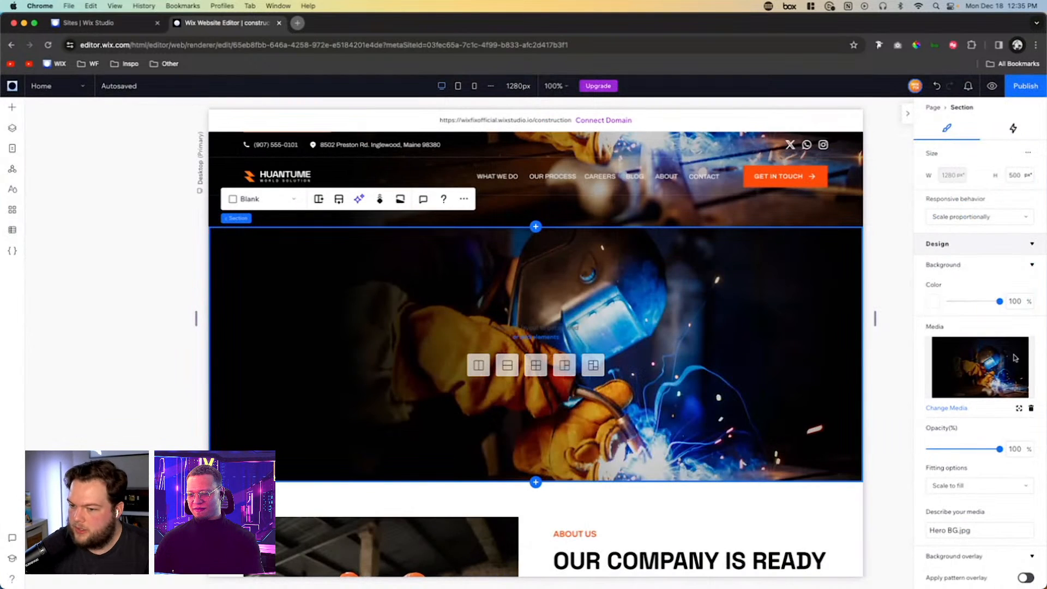
- Set the height of the new section with the welder background to 900 px
{"action": "left_click", "coordinate": [1015, 175]}
{"action": "type", "text": "900"}
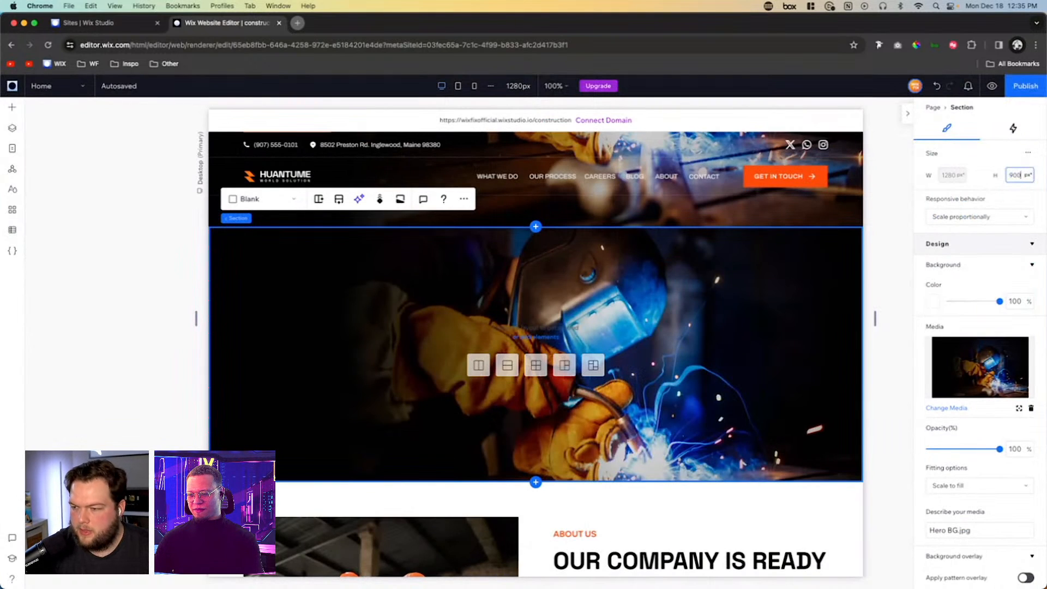
{"action": "key", "text": "Return"}
{"action": "left_click", "coordinate": [689, 351]}
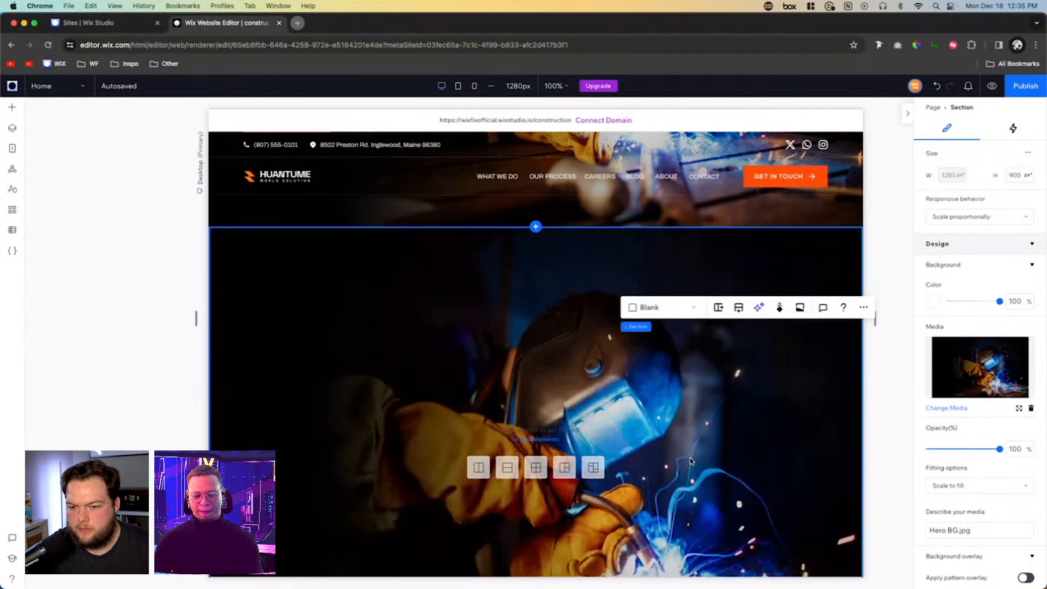
{"action": "scroll", "coordinate": [689, 456], "scroll_direction": "down", "scroll_amount": 1}
{"action": "scroll", "coordinate": [689, 457], "scroll_direction": "down", "scroll_amount": 5}
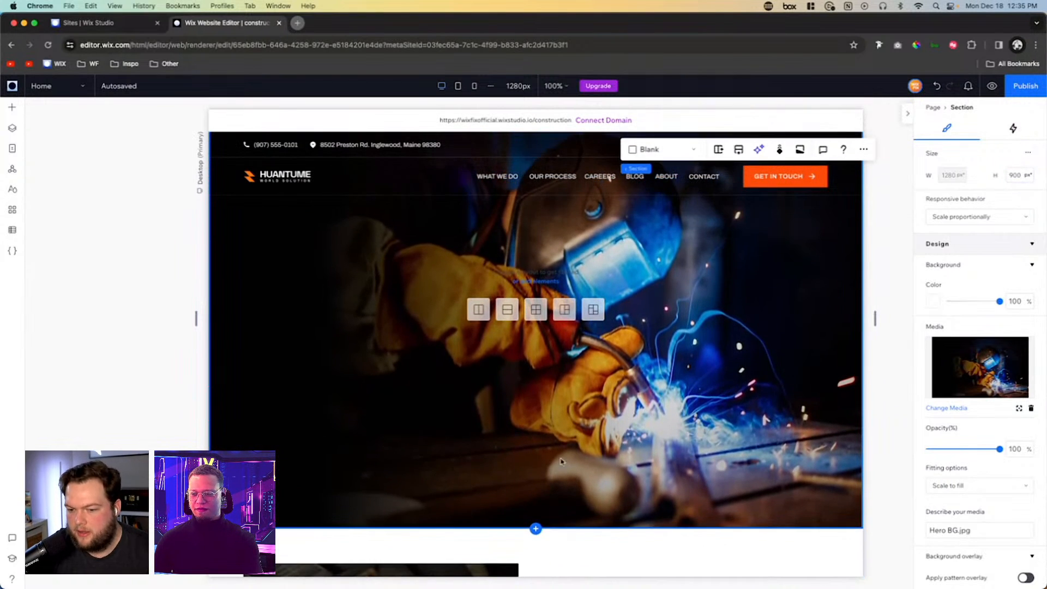
- Add another blank section below the welder section and set its background to Quality BG.png from the site files
{"action": "left_click", "coordinate": [535, 470]}
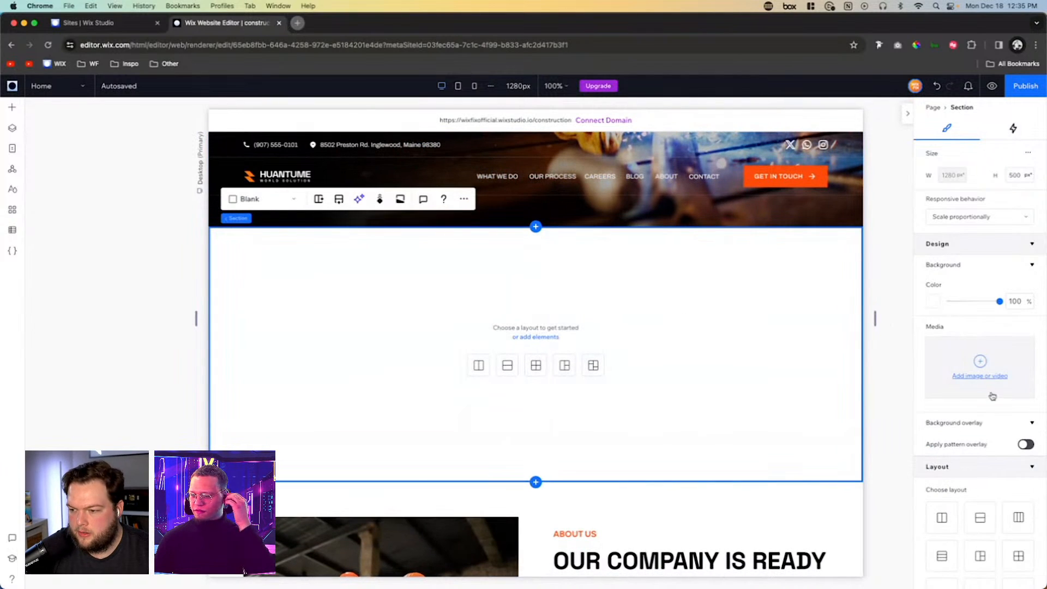
{"action": "left_click", "coordinate": [990, 380]}
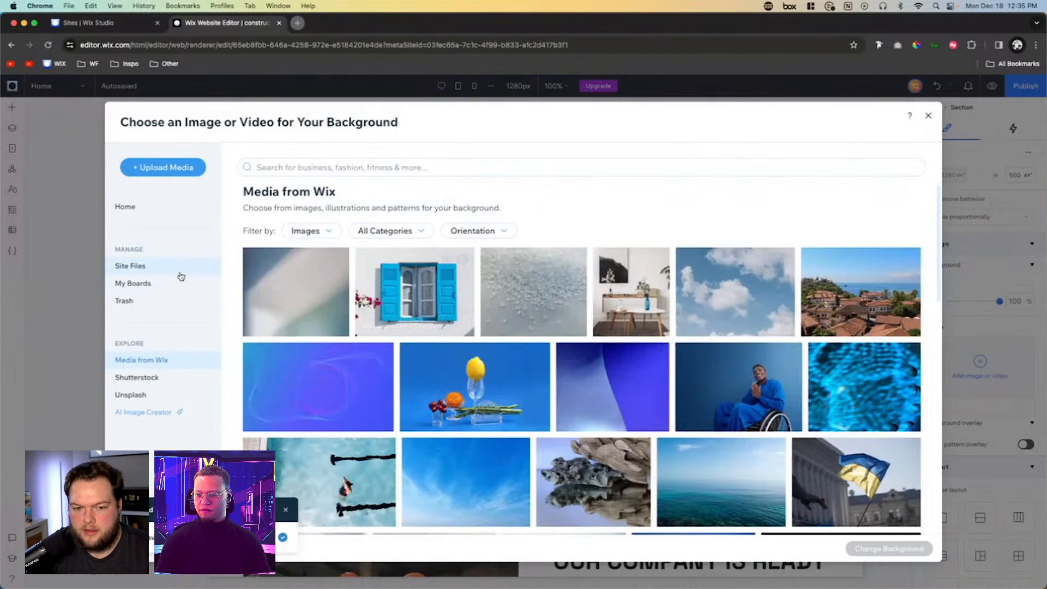
{"action": "left_click", "coordinate": [162, 263]}
{"action": "left_click", "coordinate": [349, 269]}
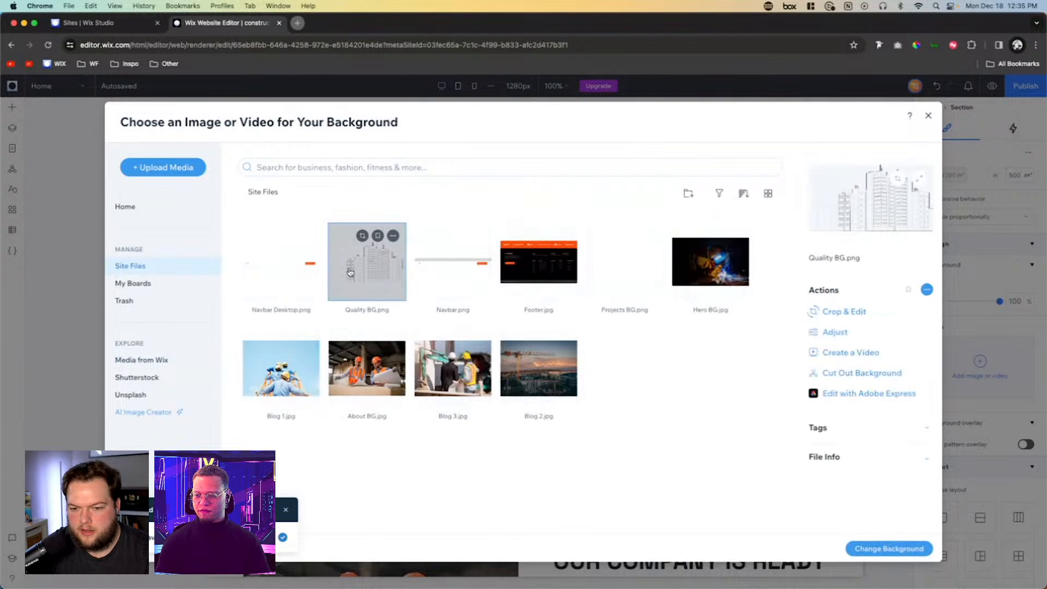
{"action": "left_click", "coordinate": [872, 549]}
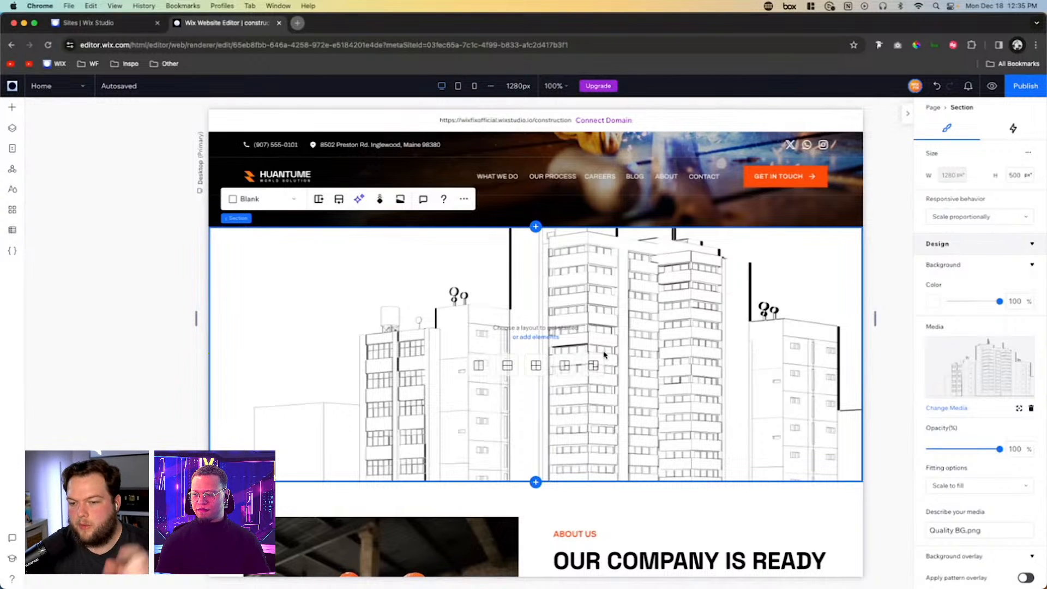
- Delete the two demonstration sections with the building and welder backgrounds between the hero and About Us sections
{"action": "scroll", "coordinate": [746, 420], "scroll_direction": "down", "scroll_amount": 10}
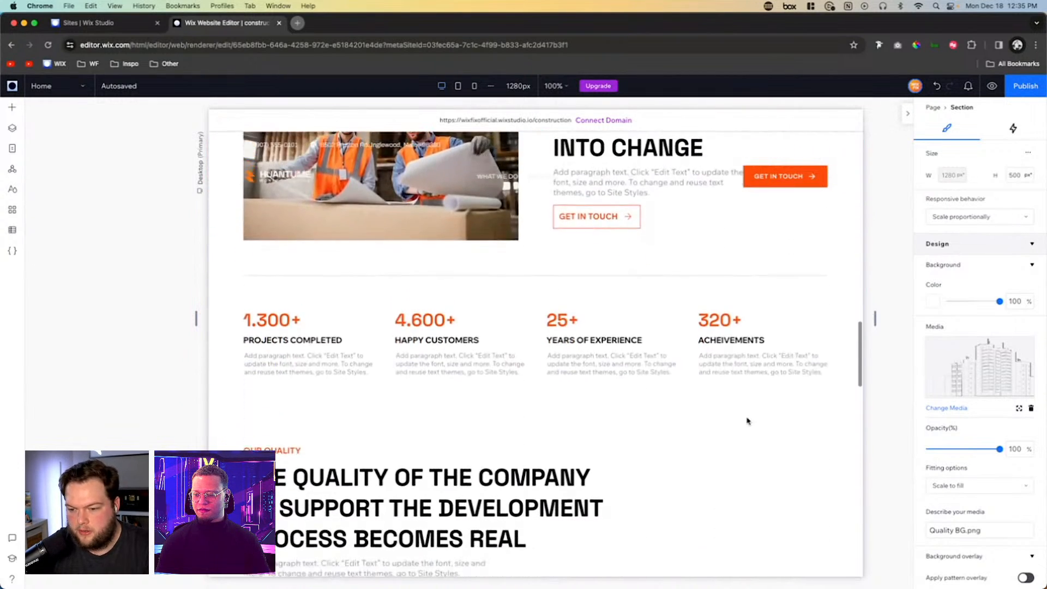
{"action": "scroll", "coordinate": [747, 421], "scroll_direction": "down", "scroll_amount": 4}
{"action": "scroll", "coordinate": [747, 420], "scroll_direction": "up", "scroll_amount": 15}
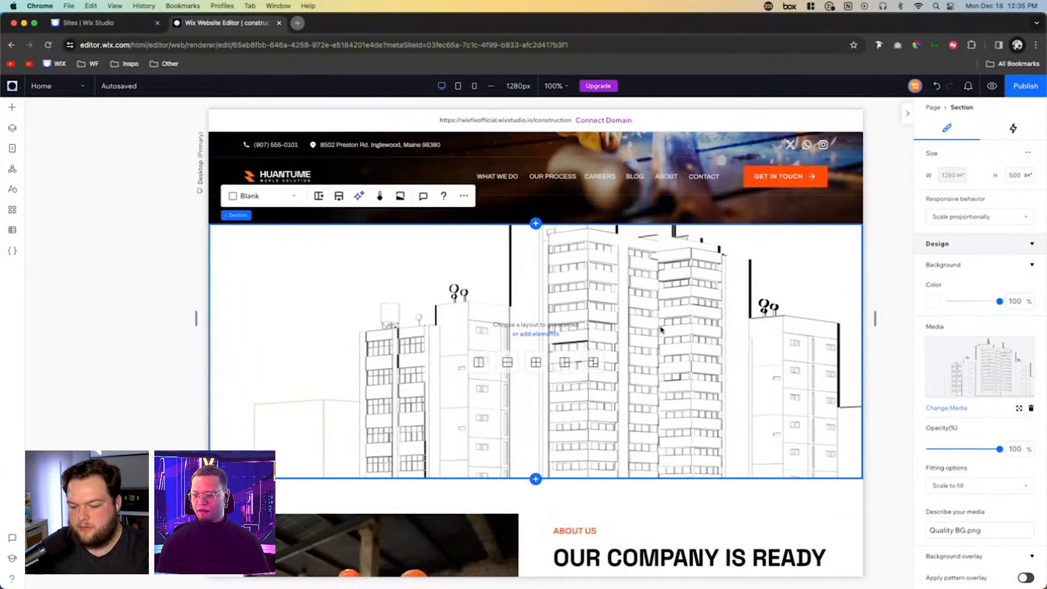
{"action": "key", "text": "Delete"}
{"action": "scroll", "coordinate": [649, 296], "scroll_direction": "up", "scroll_amount": 5}
{"action": "left_click", "coordinate": [658, 295]}
{"action": "scroll", "coordinate": [659, 295], "scroll_direction": "up", "scroll_amount": 2}
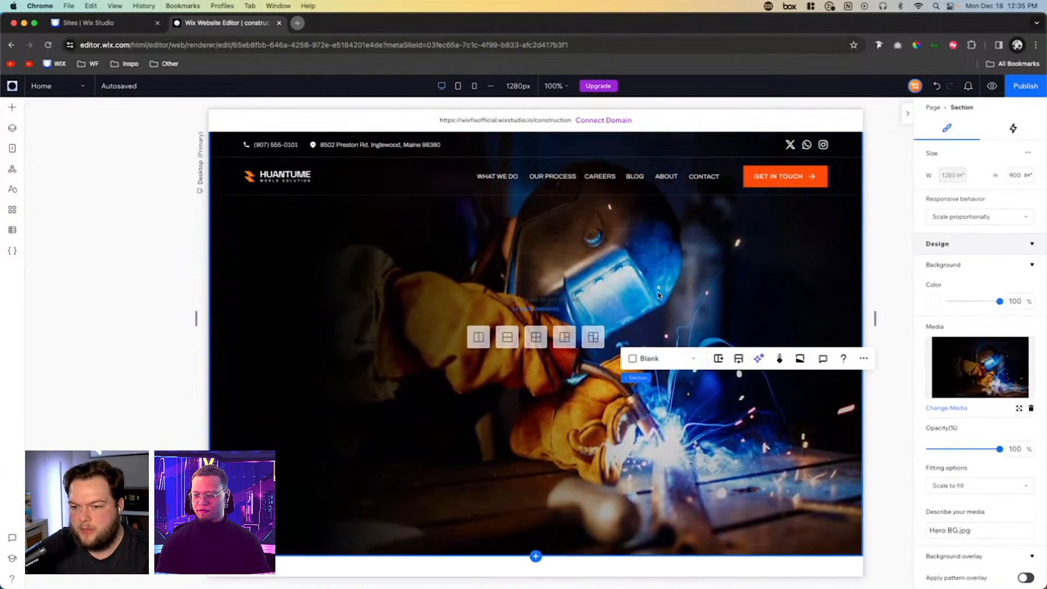
{"action": "scroll", "coordinate": [658, 295], "scroll_direction": "down", "scroll_amount": 8}
{"action": "scroll", "coordinate": [506, 258], "scroll_direction": "up", "scroll_amount": 1}
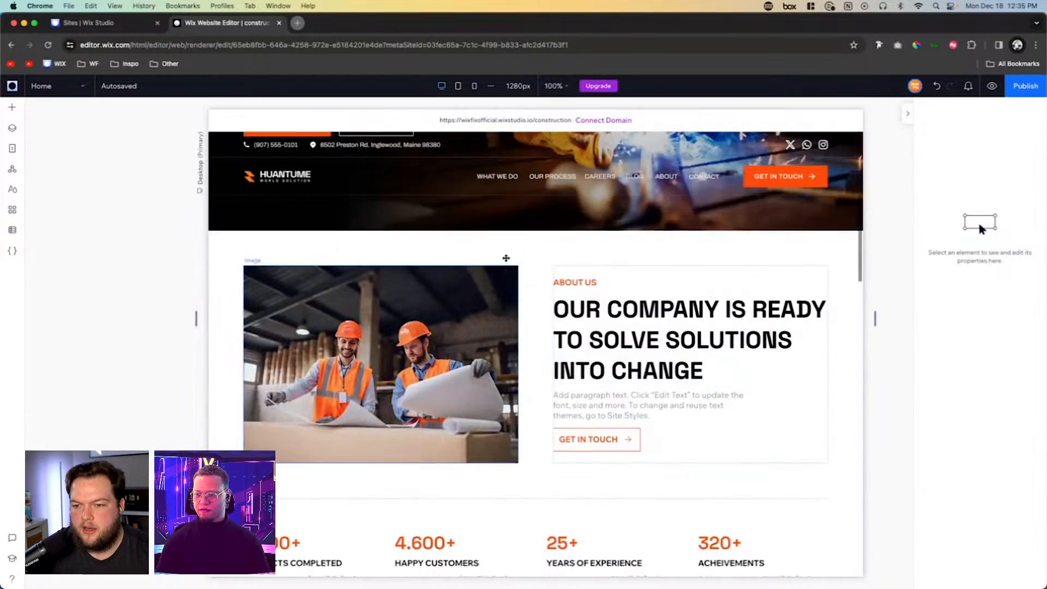
- Review the quality and projects sections, inspecting the projects container's layout and the font of its main heading
{"action": "scroll", "coordinate": [506, 258], "scroll_direction": "up", "scroll_amount": 3}
{"action": "scroll", "coordinate": [506, 258], "scroll_direction": "down", "scroll_amount": 12}
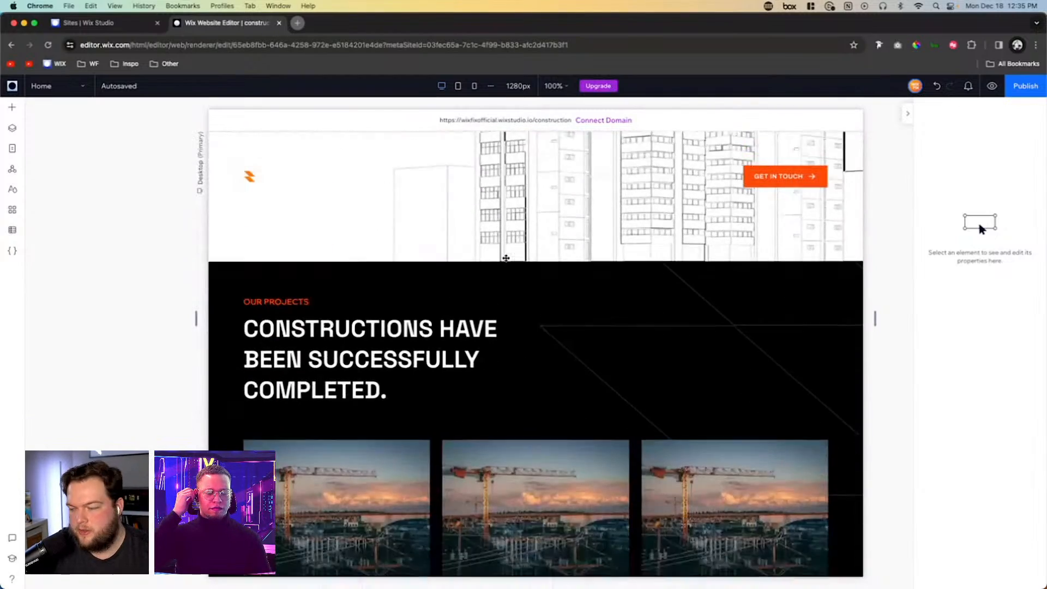
{"action": "scroll", "coordinate": [506, 258], "scroll_direction": "down", "scroll_amount": 1}
{"action": "scroll", "coordinate": [558, 269], "scroll_direction": "up", "scroll_amount": 3}
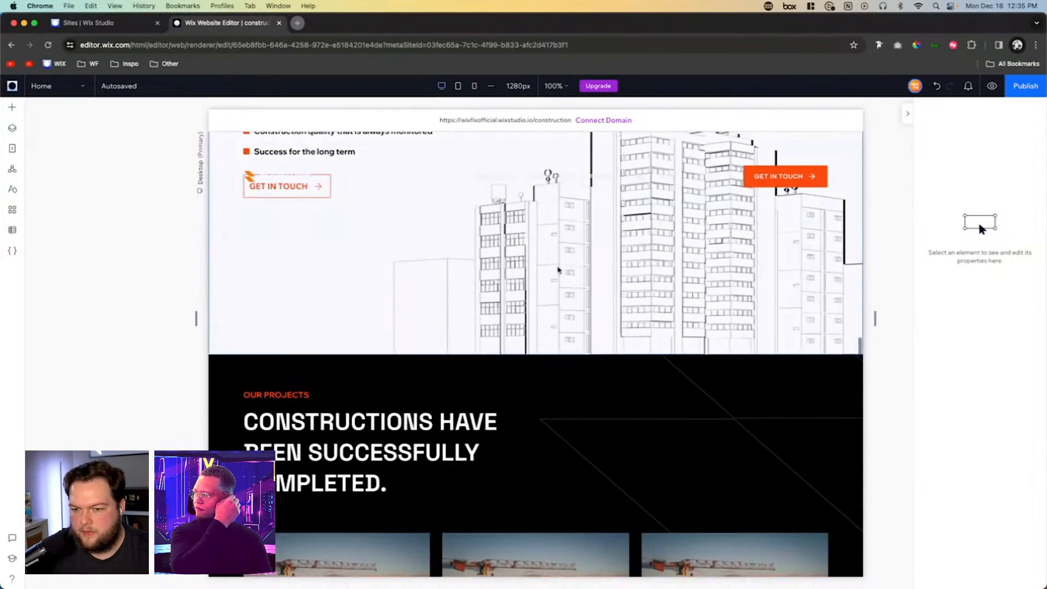
{"action": "left_click", "coordinate": [539, 250]}
{"action": "scroll", "coordinate": [600, 283], "scroll_direction": "down", "scroll_amount": 3}
{"action": "left_click", "coordinate": [718, 331]}
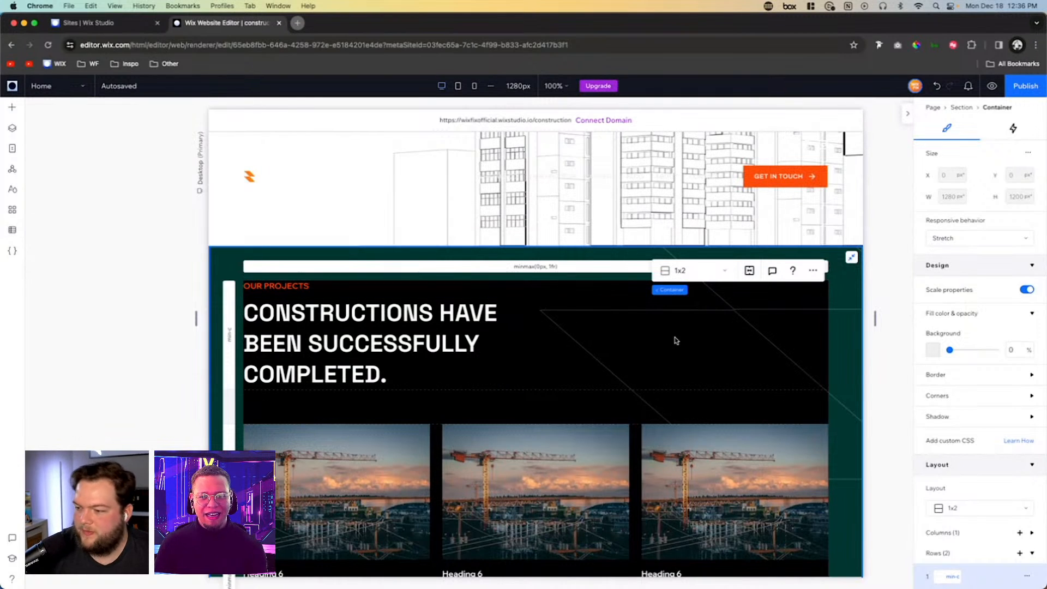
{"action": "scroll", "coordinate": [676, 341], "scroll_direction": "down", "scroll_amount": 5}
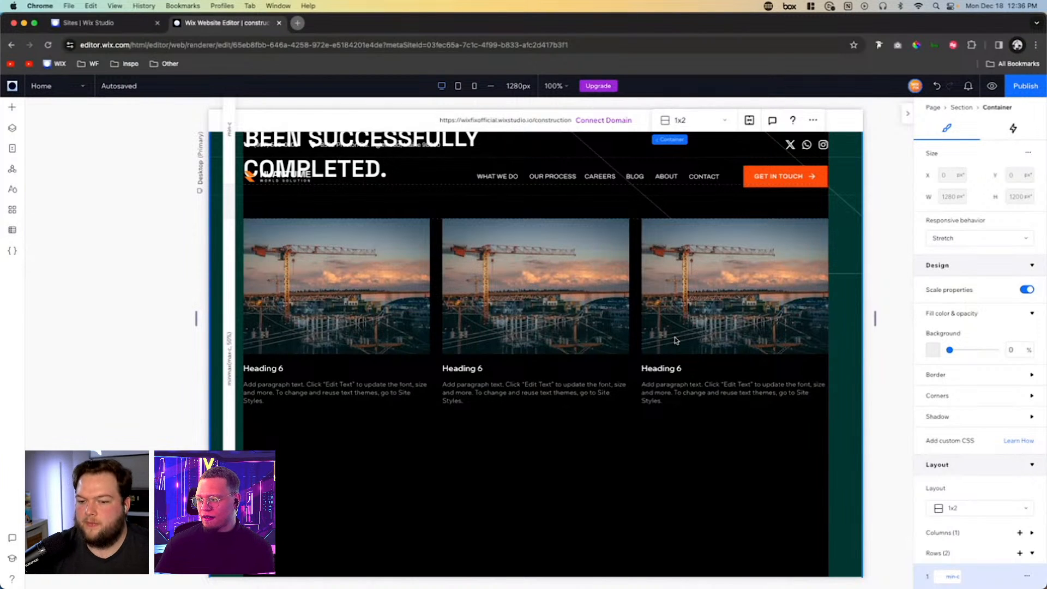
{"action": "scroll", "coordinate": [674, 340], "scroll_direction": "up", "scroll_amount": 6}
{"action": "left_click", "coordinate": [313, 401]}
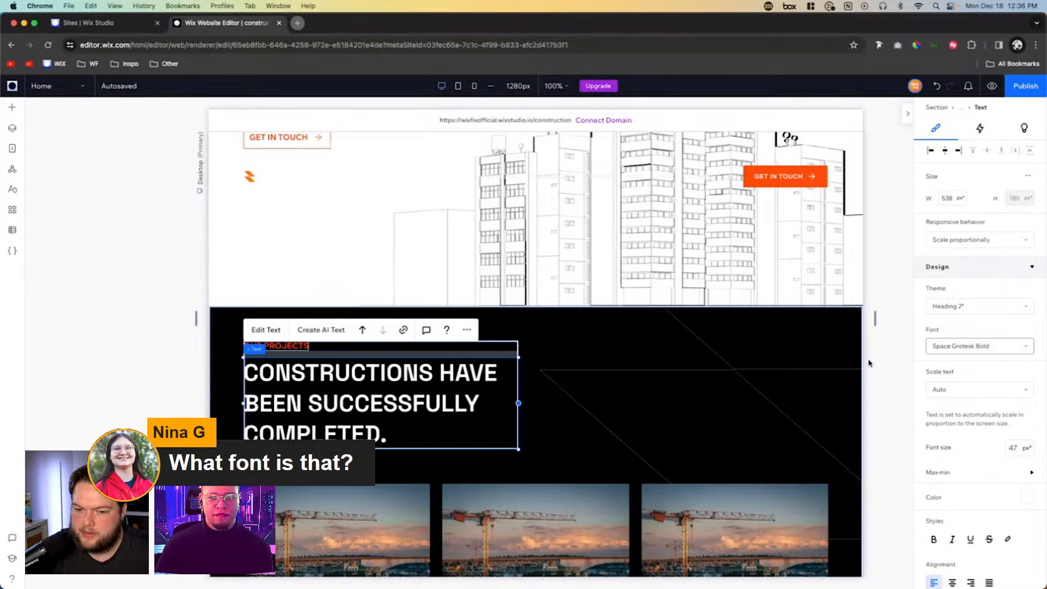
- Inspect the design settings of the paragraph, card and heading in the projects section's repeater
{"action": "scroll", "coordinate": [661, 394], "scroll_direction": "down", "scroll_amount": 6}
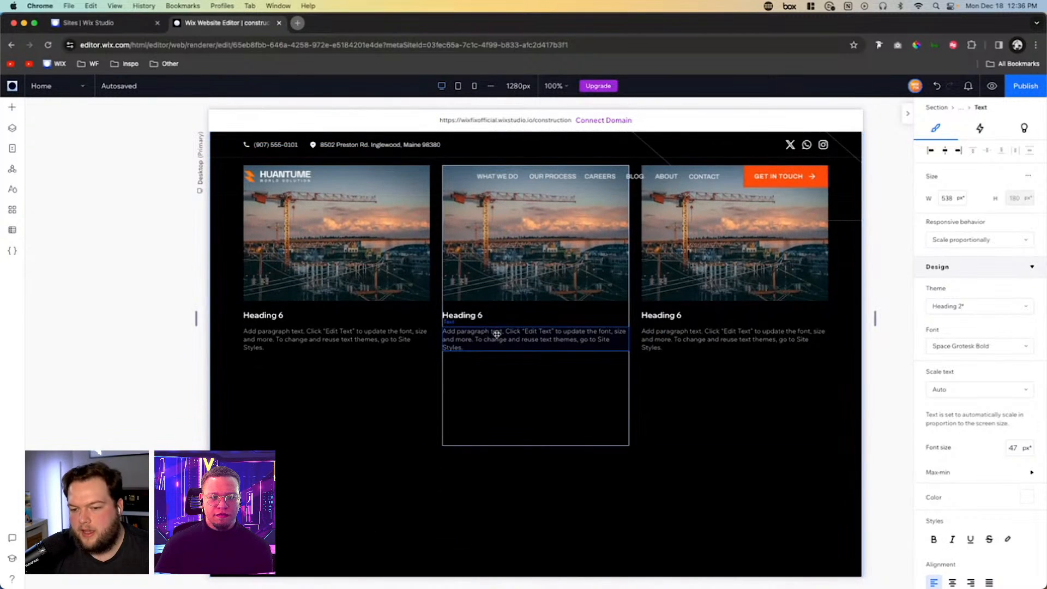
{"action": "left_click", "coordinate": [497, 334]}
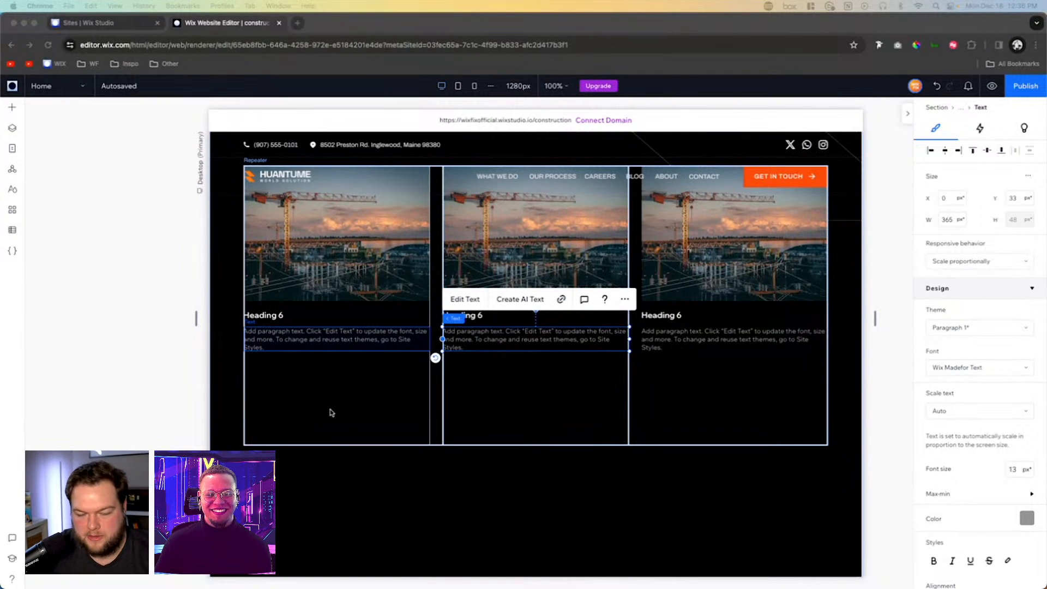
{"action": "left_click", "coordinate": [737, 383]}
{"action": "left_click", "coordinate": [737, 381]}
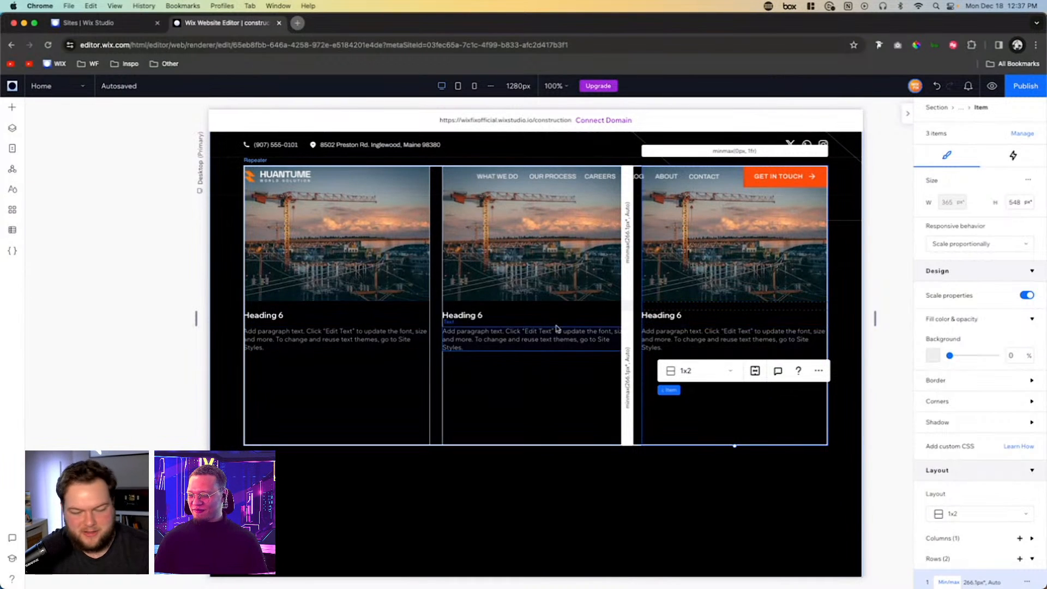
{"action": "left_click", "coordinate": [366, 348]}
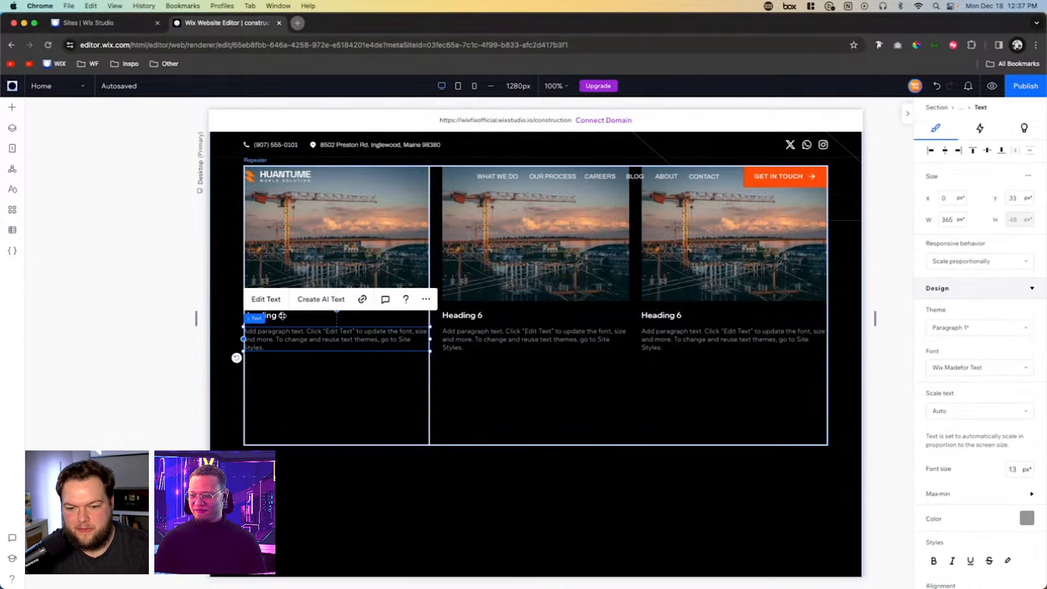
{"action": "left_click", "coordinate": [360, 316]}
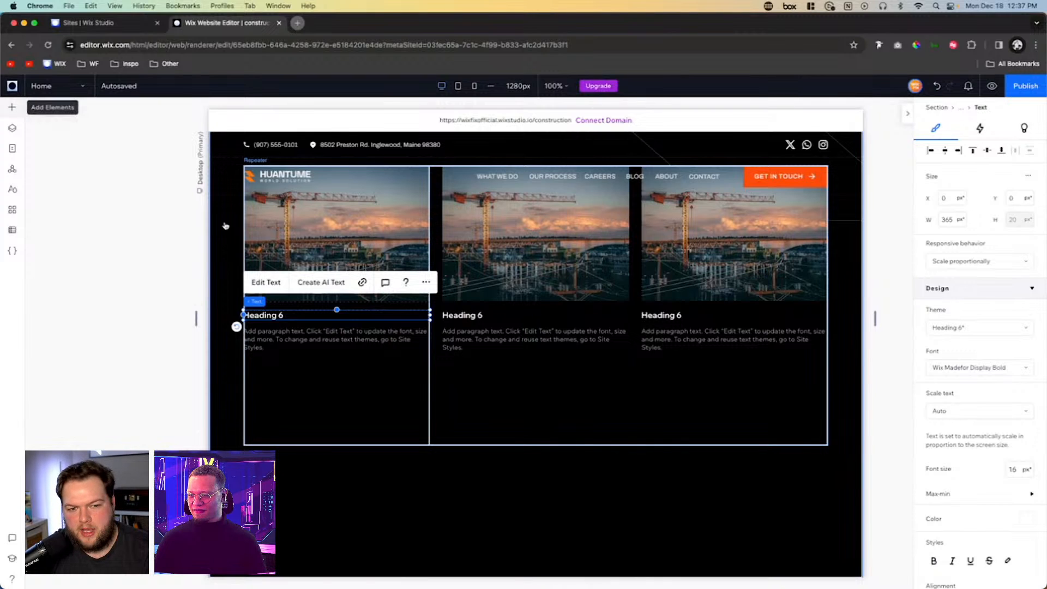
- Copy the outlined GET IN TOUCH button from the quality section into the first card of the projects repeater
{"action": "left_click", "coordinate": [12, 107]}
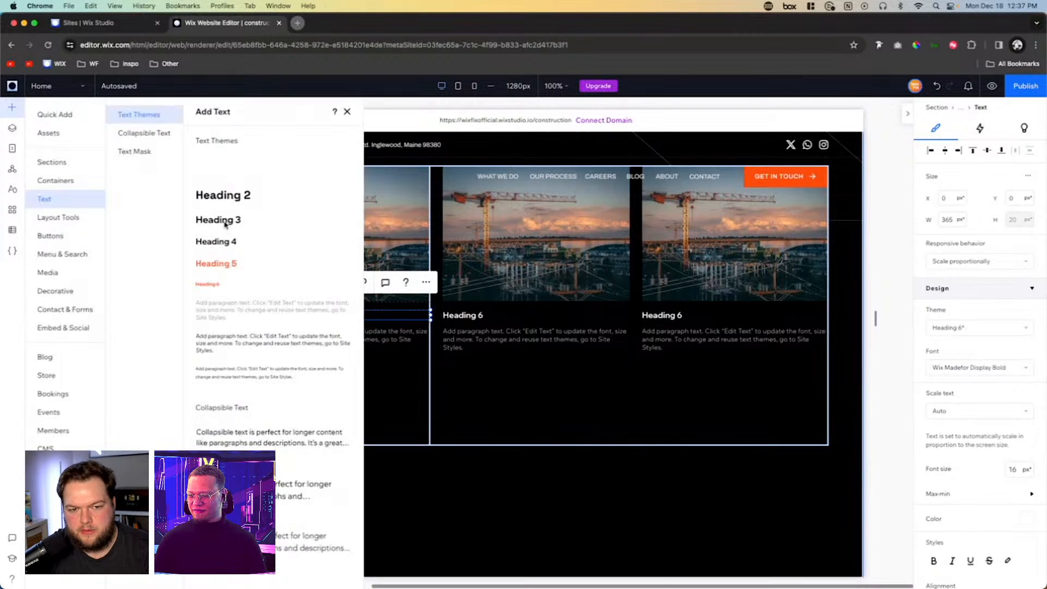
{"action": "left_click", "coordinate": [50, 235]}
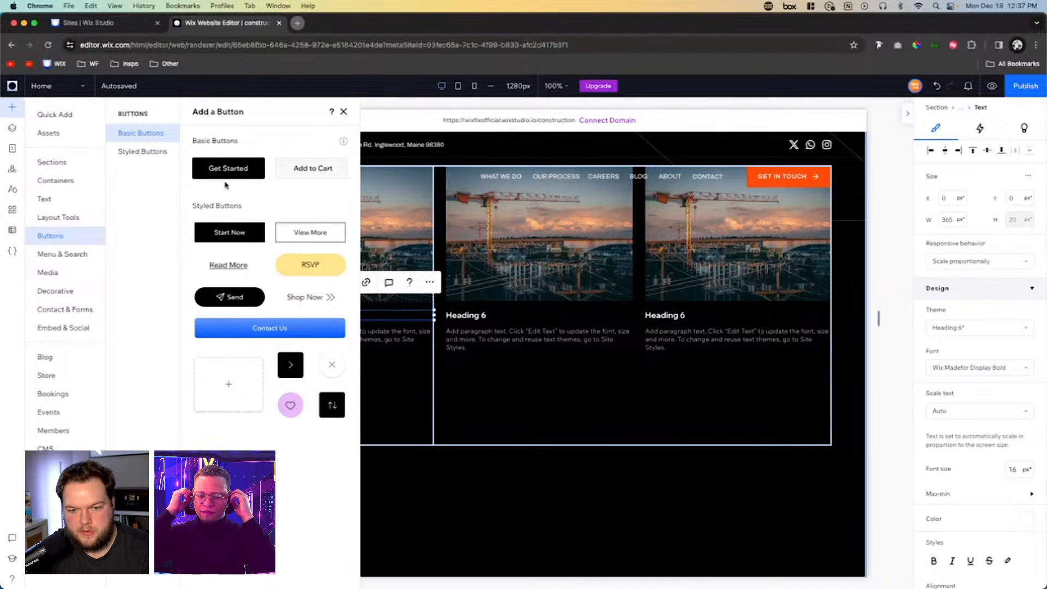
{"action": "scroll", "coordinate": [687, 262], "scroll_direction": "up", "scroll_amount": 10}
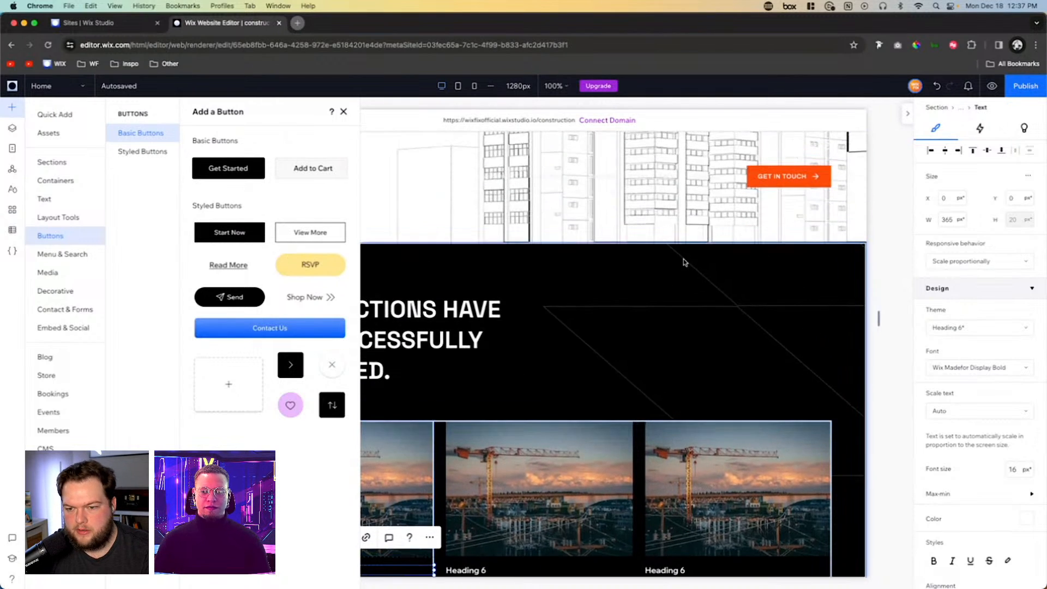
{"action": "scroll", "coordinate": [698, 266], "scroll_direction": "up", "scroll_amount": 3}
{"action": "scroll", "coordinate": [699, 266], "scroll_direction": "left", "scroll_amount": 5}
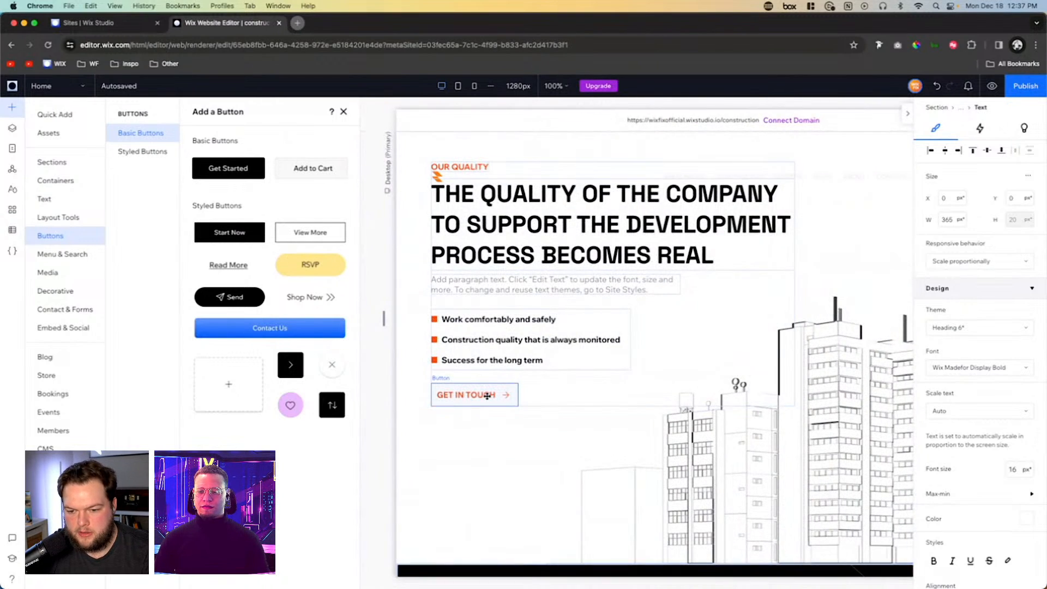
{"action": "left_click", "coordinate": [484, 394]}
{"action": "scroll", "coordinate": [487, 396], "scroll_direction": "down", "scroll_amount": 10}
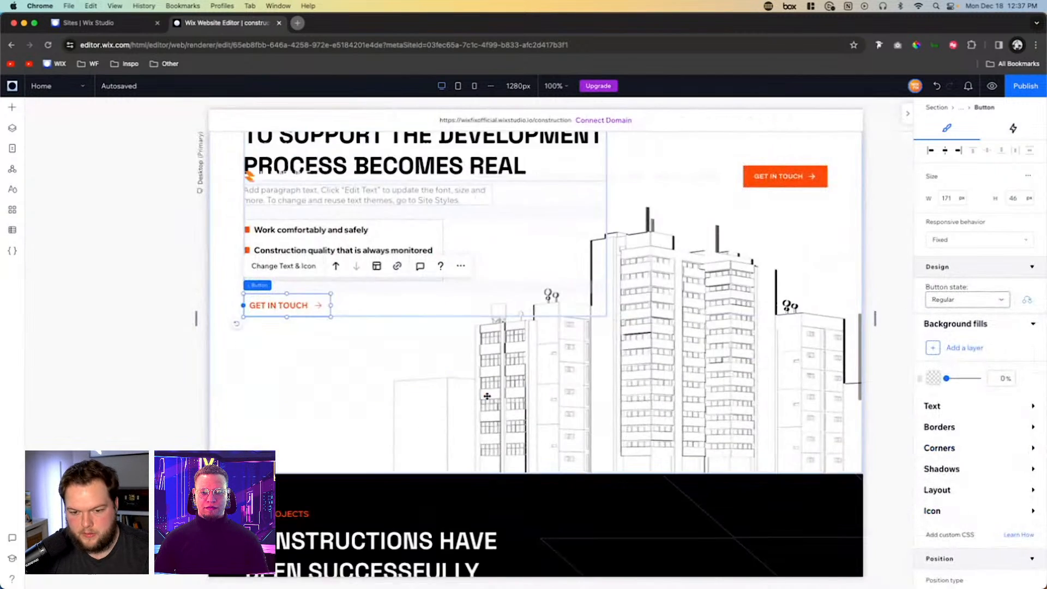
{"action": "scroll", "coordinate": [487, 395], "scroll_direction": "down", "scroll_amount": 3}
{"action": "left_click", "coordinate": [323, 362]}
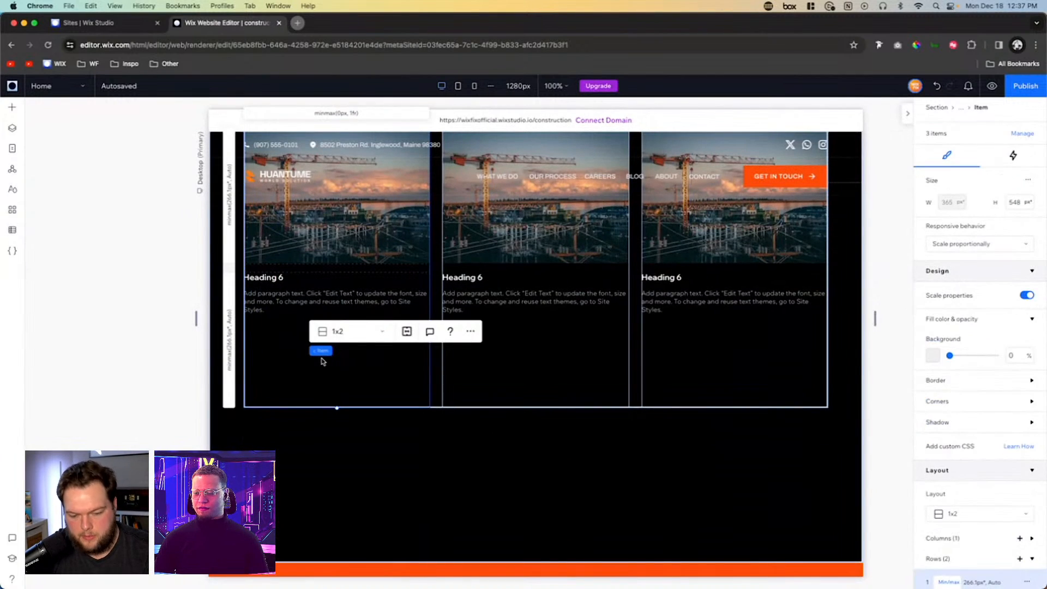
{"action": "key", "text": "Escape"}
{"action": "key", "text": "ctrl+v"}
- Move the pasted button into the empty area below the repeater and change its text to READ MORE
{"action": "left_click", "coordinate": [328, 270]}
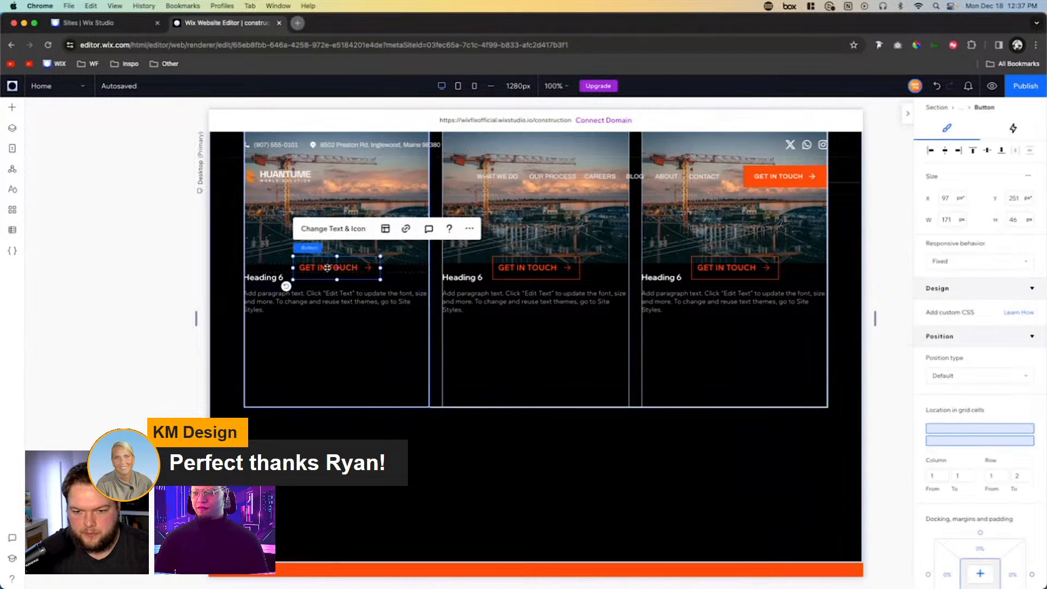
{"action": "left_click_drag", "start_coordinate": [327, 270], "coordinate": [331, 408]}
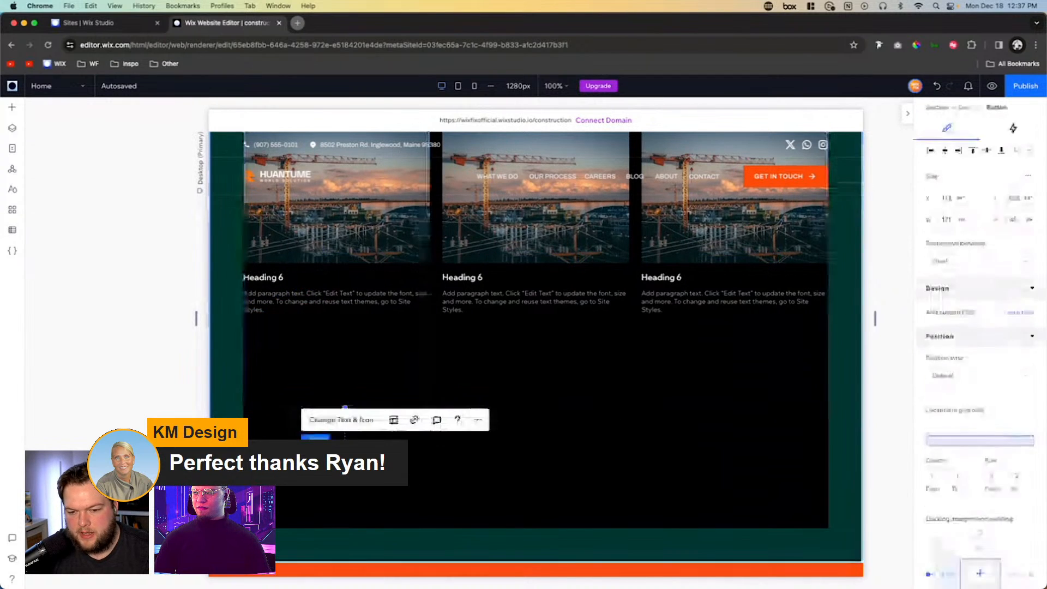
{"action": "left_click", "coordinate": [331, 421]}
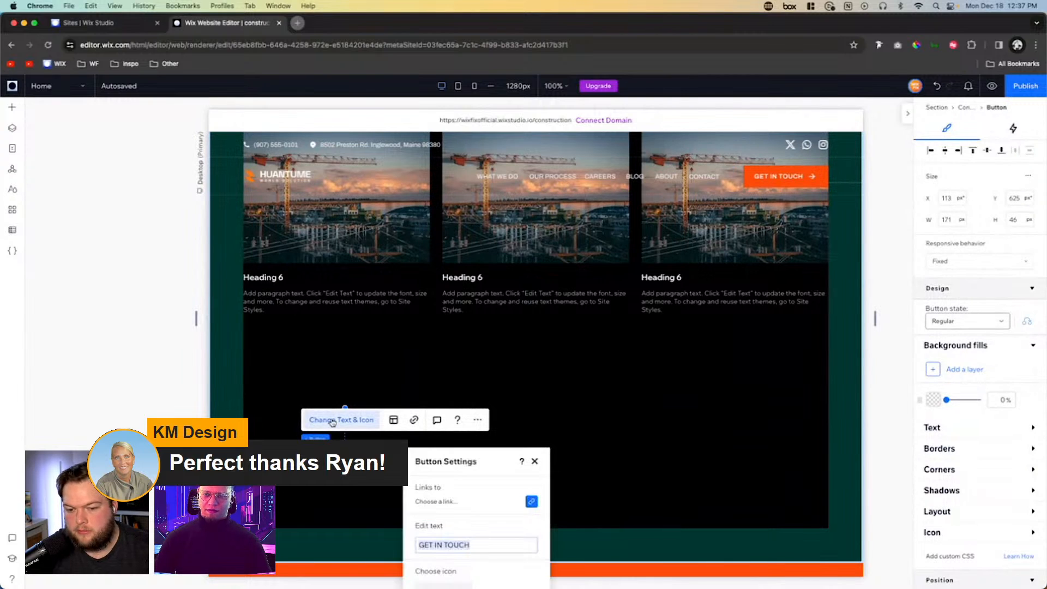
{"action": "type", "text": "R"}
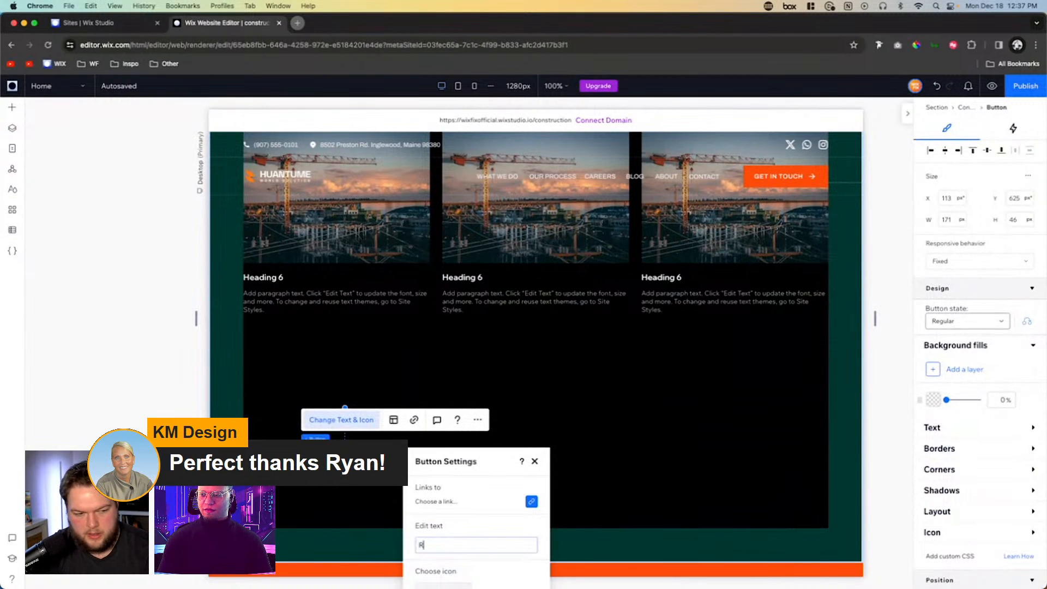
{"action": "type", "text": "EAD MORE"}
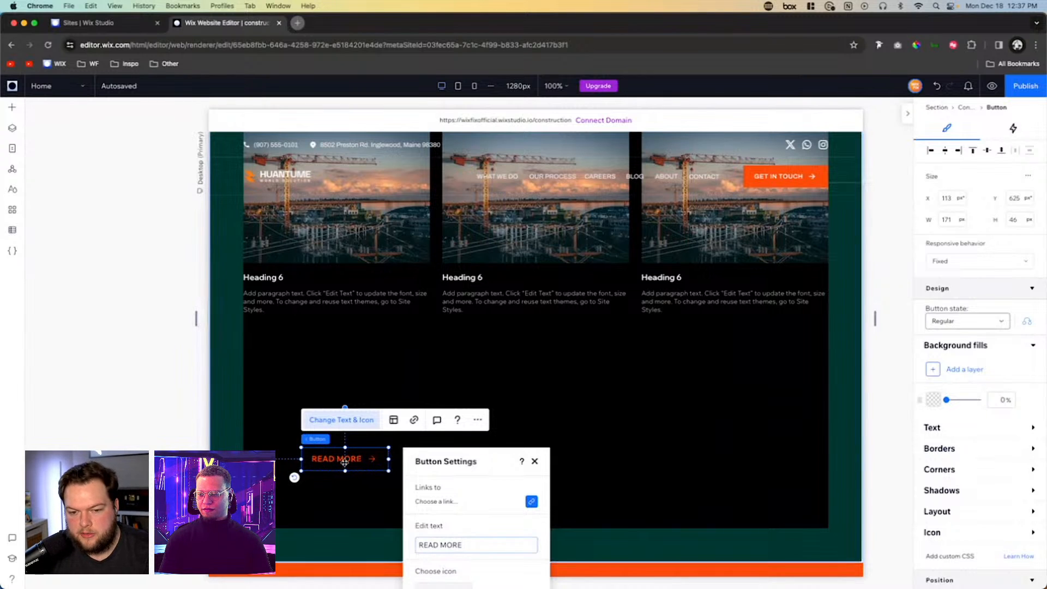
- Place the READ MORE button under the first card's paragraph and align it to the card's left edge
{"action": "left_click_drag", "start_coordinate": [341, 463], "coordinate": [297, 336]}
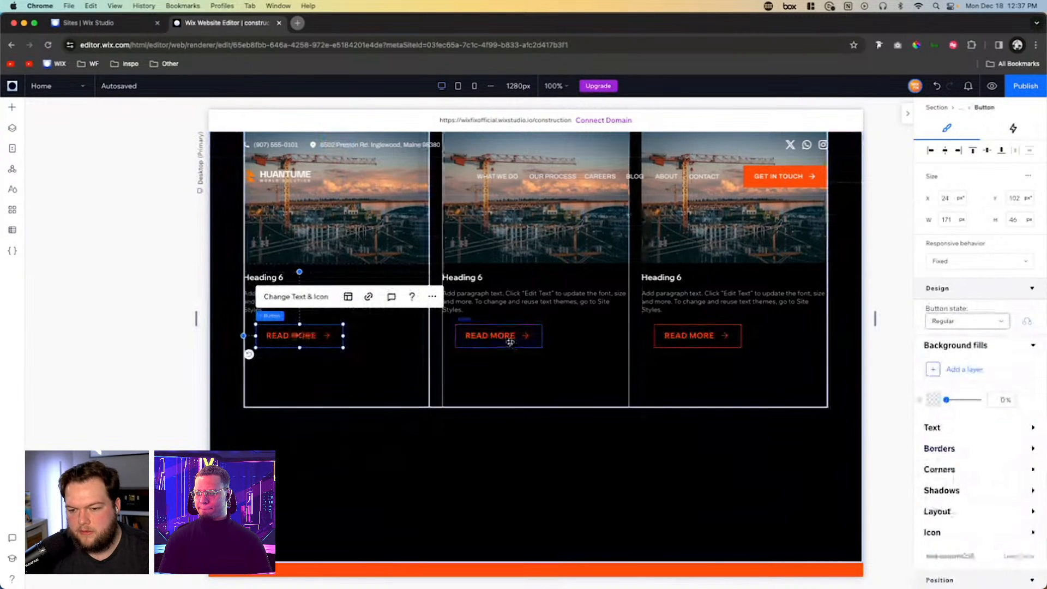
{"action": "left_click", "coordinate": [510, 341]}
{"action": "left_click", "coordinate": [688, 336]}
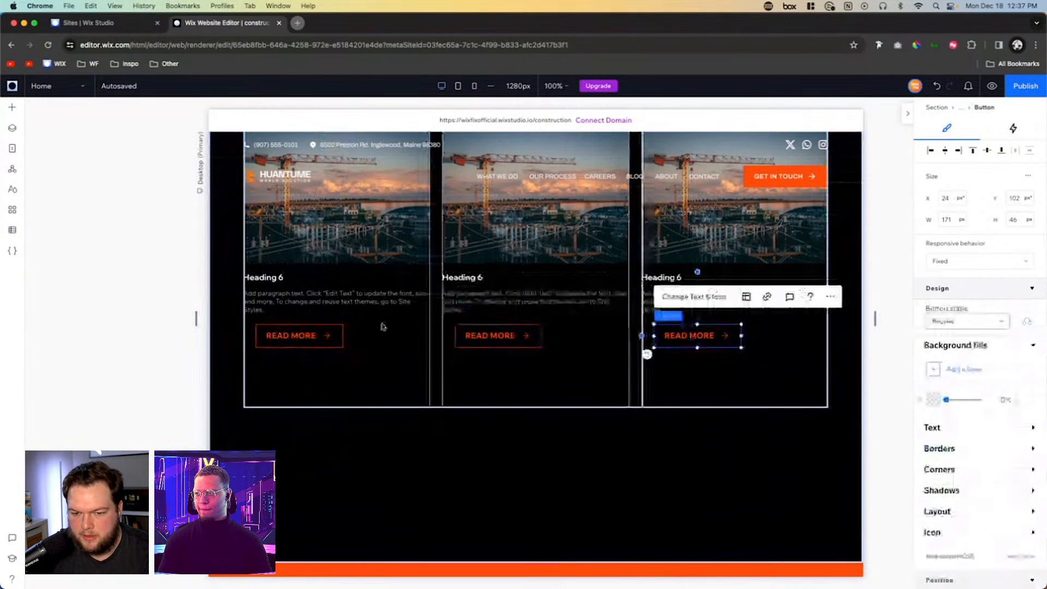
{"action": "left_click", "coordinate": [295, 335]}
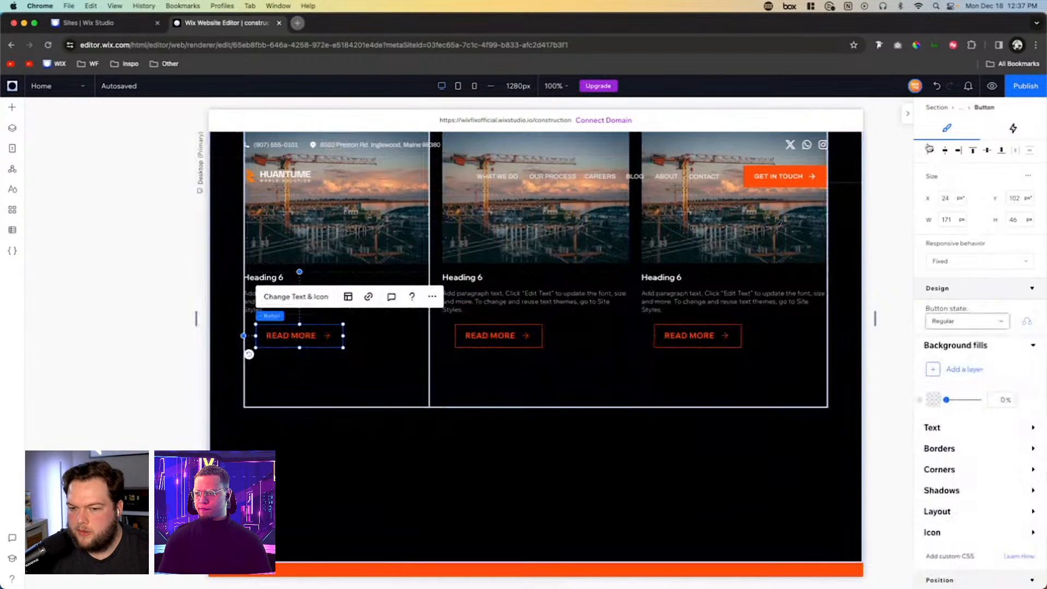
{"action": "left_click", "coordinate": [928, 149]}
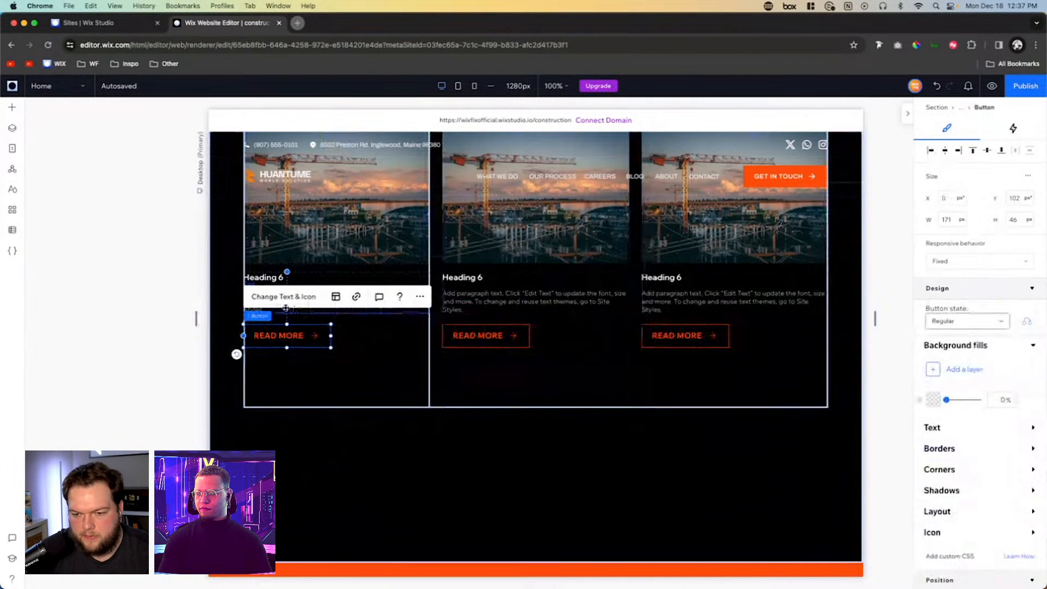
- Left-align the text and icon inside the READ MORE button and set its regular-state borders to 0 px
{"action": "left_click", "coordinate": [335, 297]}
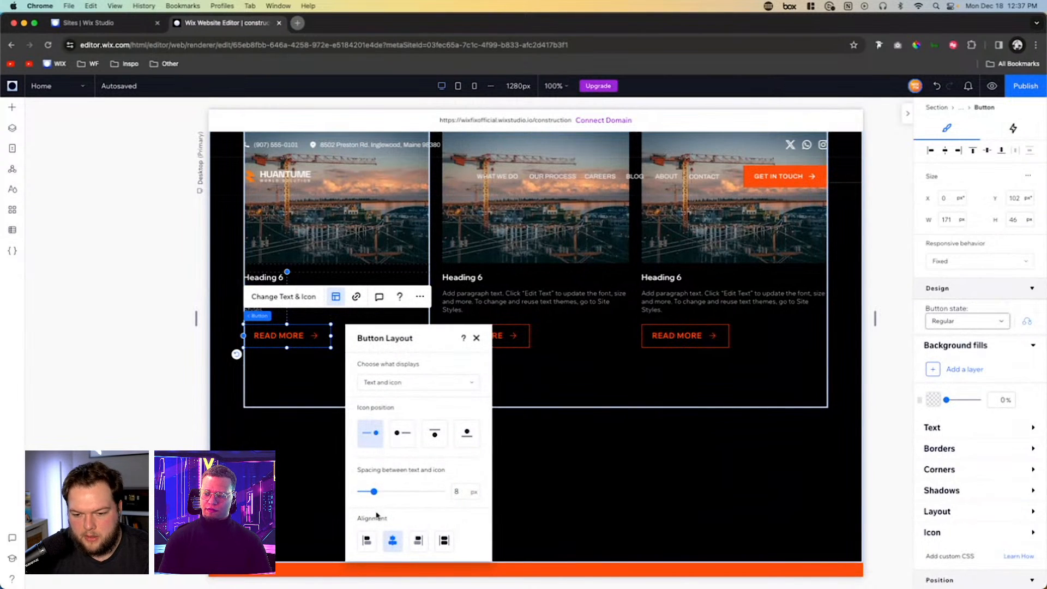
{"action": "left_click", "coordinate": [367, 540]}
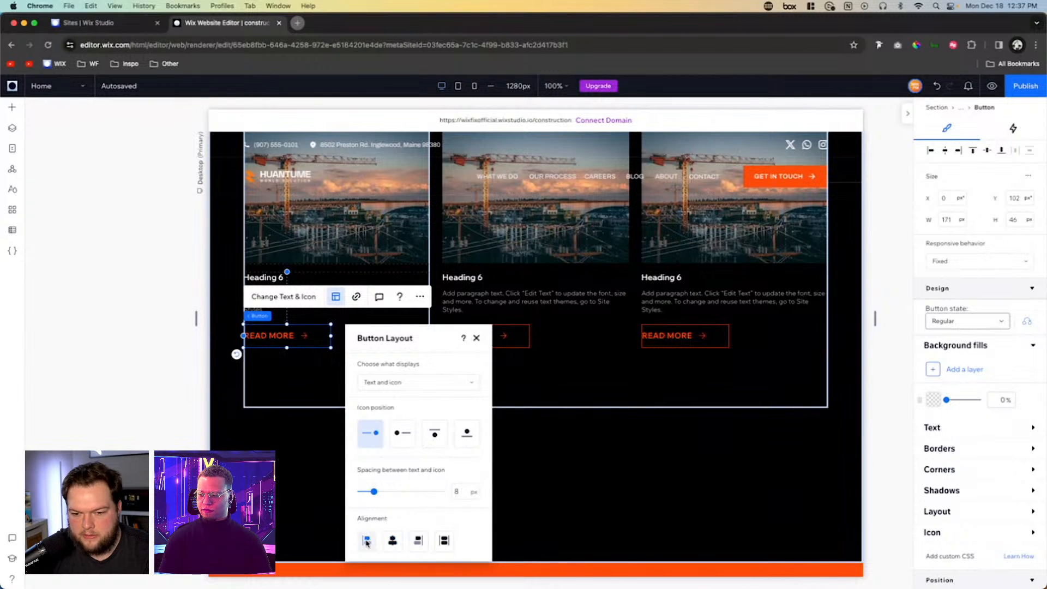
{"action": "left_click", "coordinate": [960, 449]}
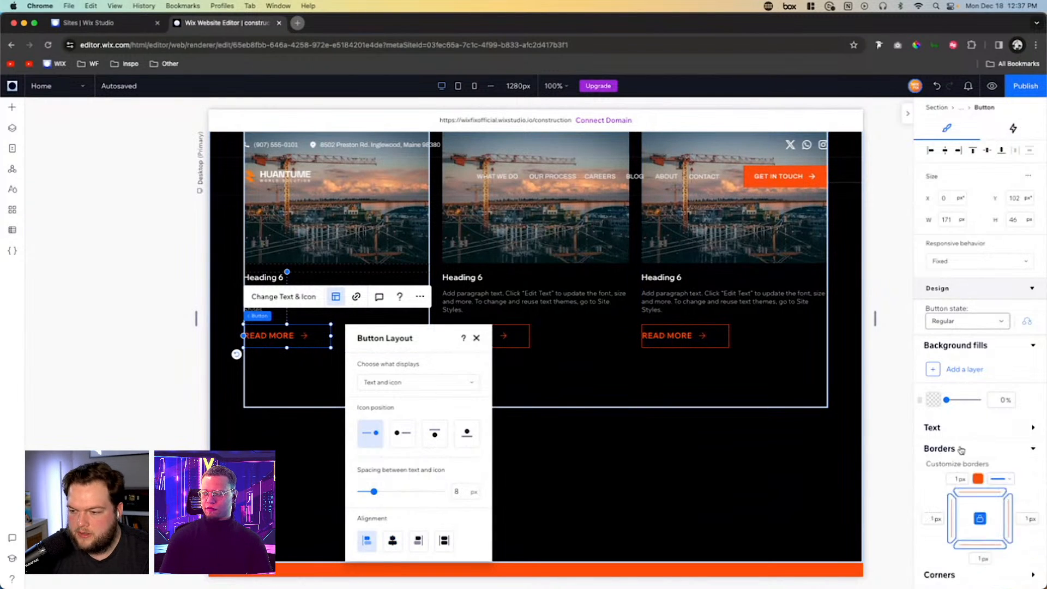
{"action": "left_click", "coordinate": [961, 481]}
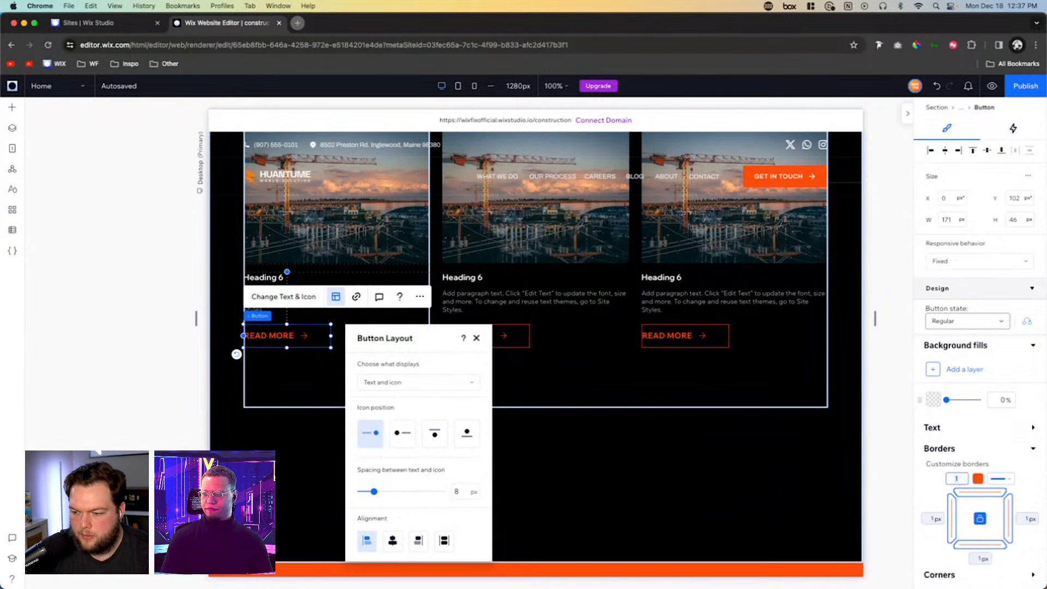
{"action": "type", "text": "0"}
- Set the text outline color of the READ MORE button's hover state to the light orange theme color #FFA680
{"action": "left_click", "coordinate": [963, 322]}
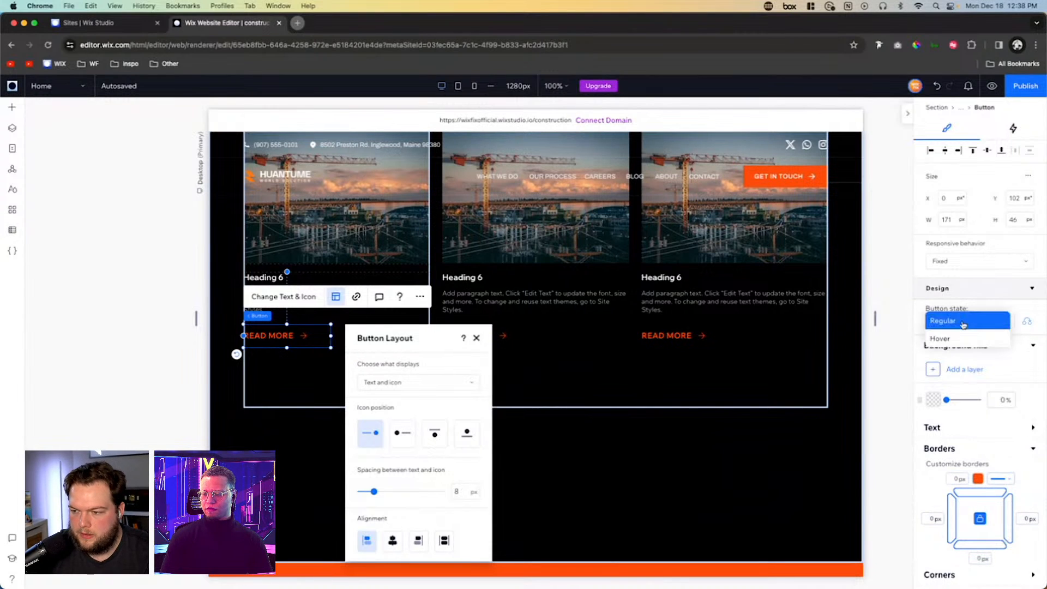
{"action": "left_click", "coordinate": [950, 338]}
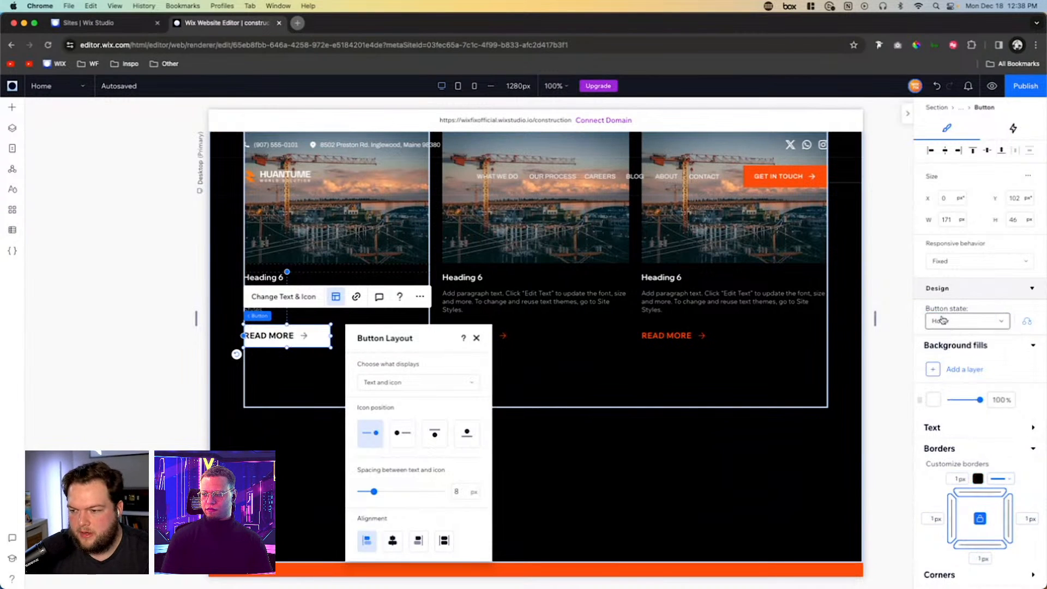
{"action": "scroll", "coordinate": [961, 466], "scroll_direction": "down", "scroll_amount": 5}
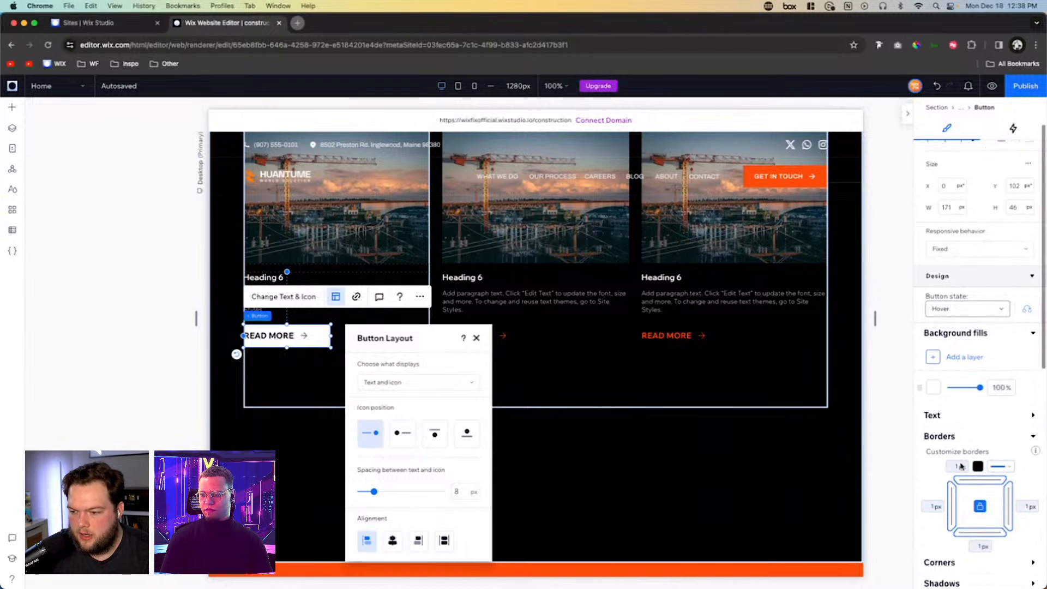
{"action": "left_click", "coordinate": [948, 467]}
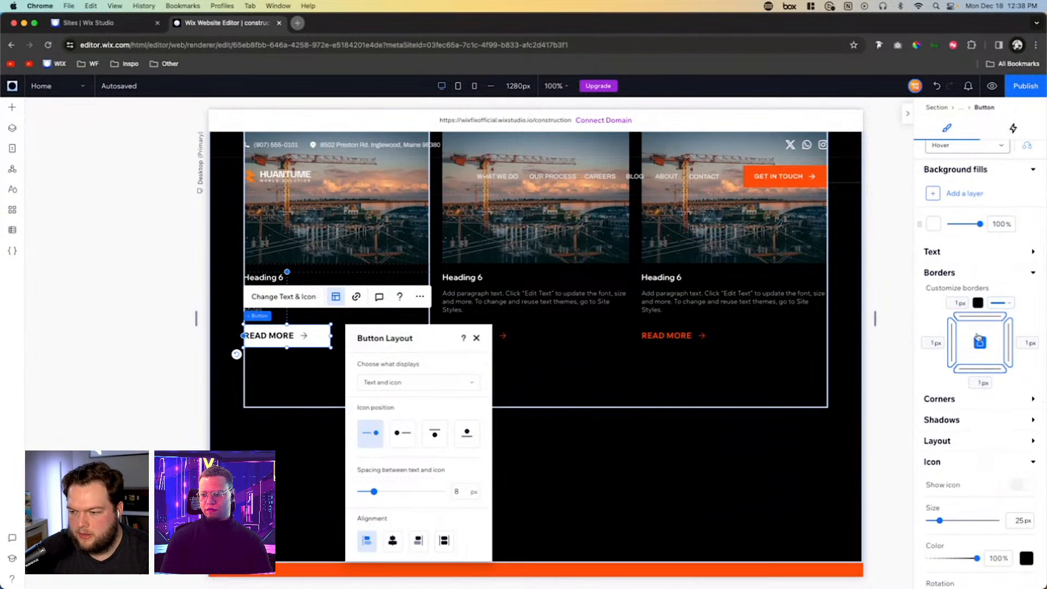
{"action": "left_click", "coordinate": [959, 251]}
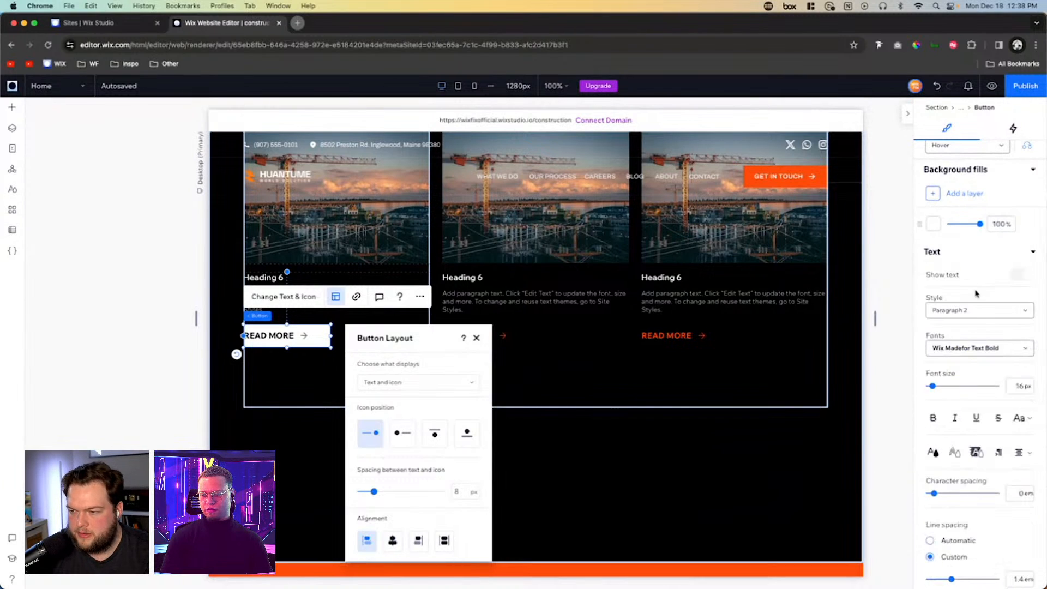
{"action": "left_click", "coordinate": [954, 454]}
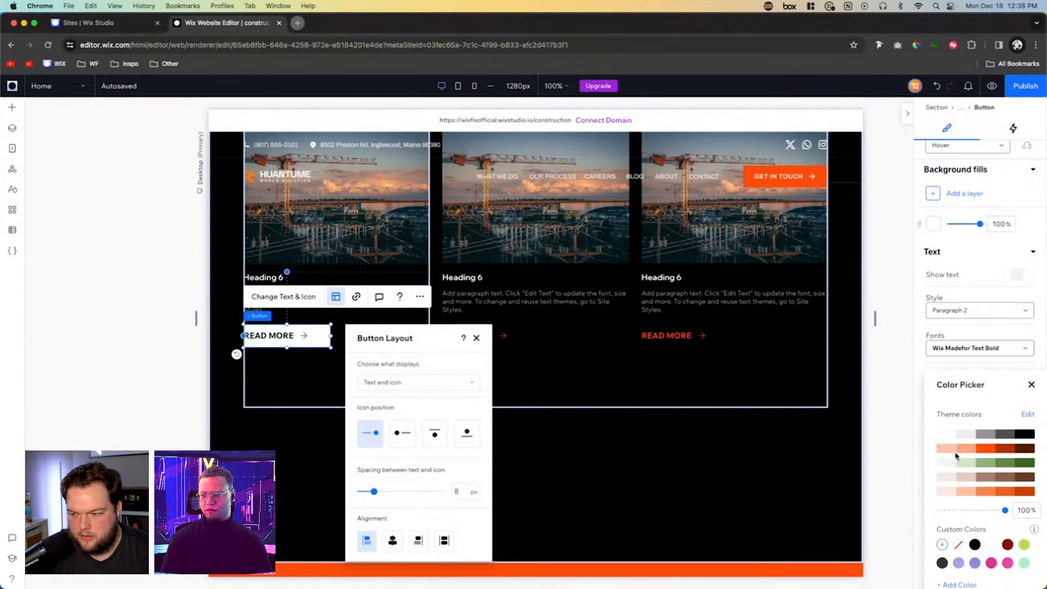
{"action": "left_click", "coordinate": [981, 448]}
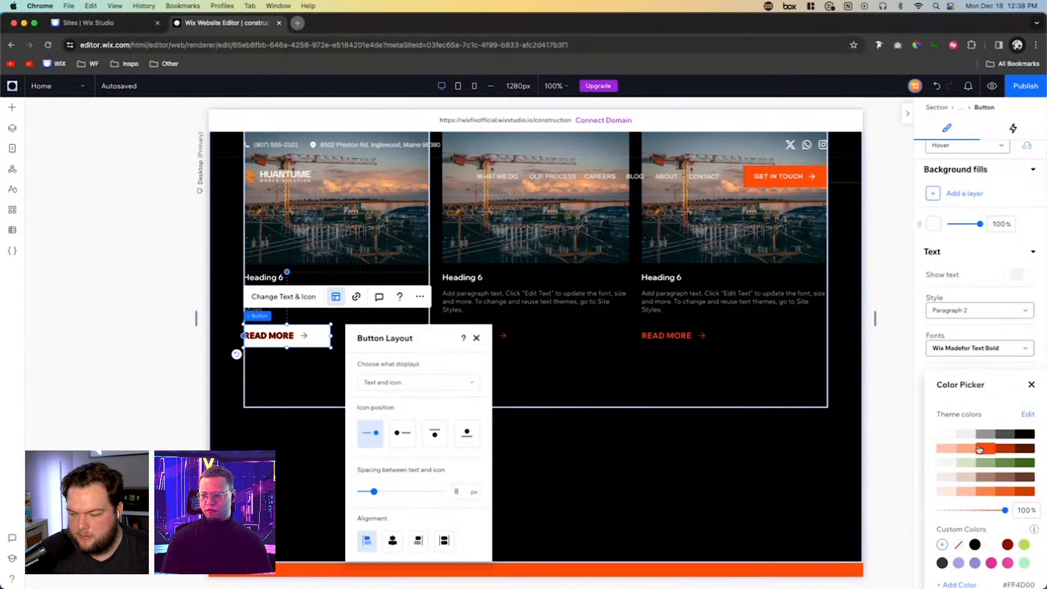
{"action": "left_click", "coordinate": [965, 448]}
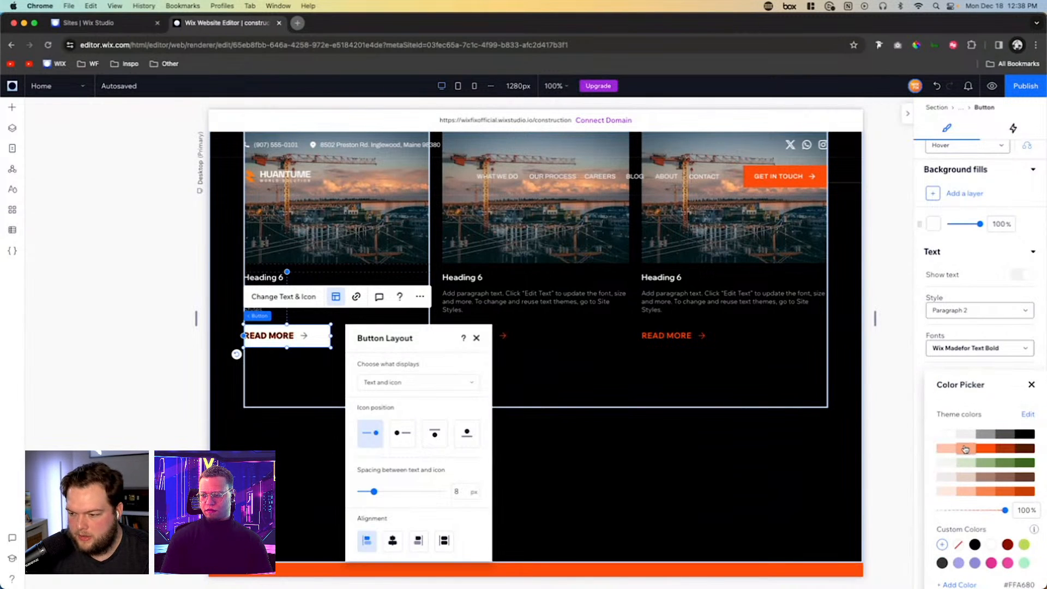
{"action": "left_click", "coordinate": [1031, 385]}
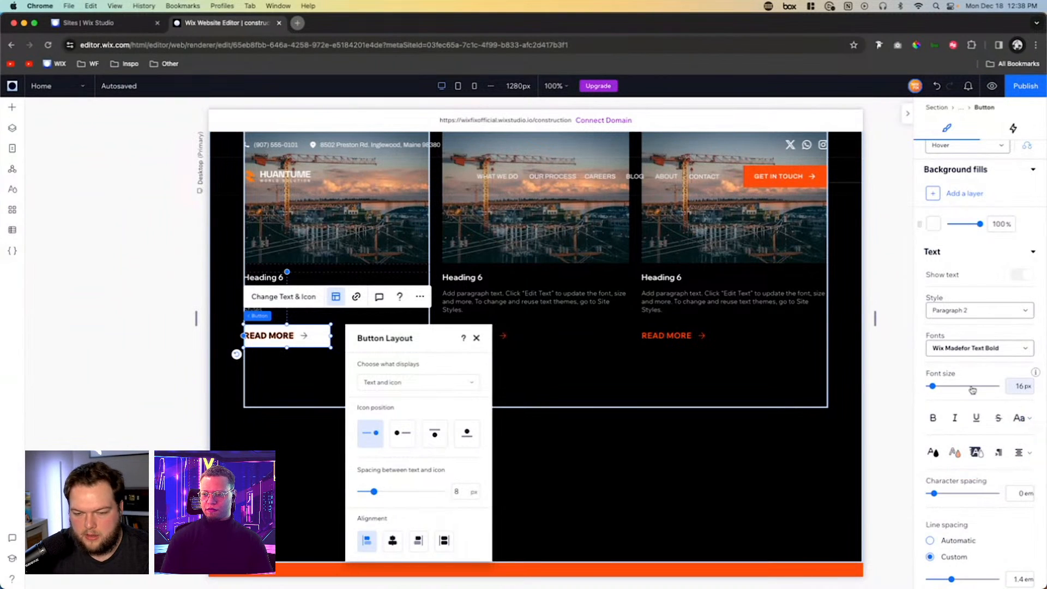
- Set the background fill opacity of the READ MORE button's hover state to 0%
{"action": "scroll", "coordinate": [1015, 320], "scroll_direction": "up", "scroll_amount": 3}
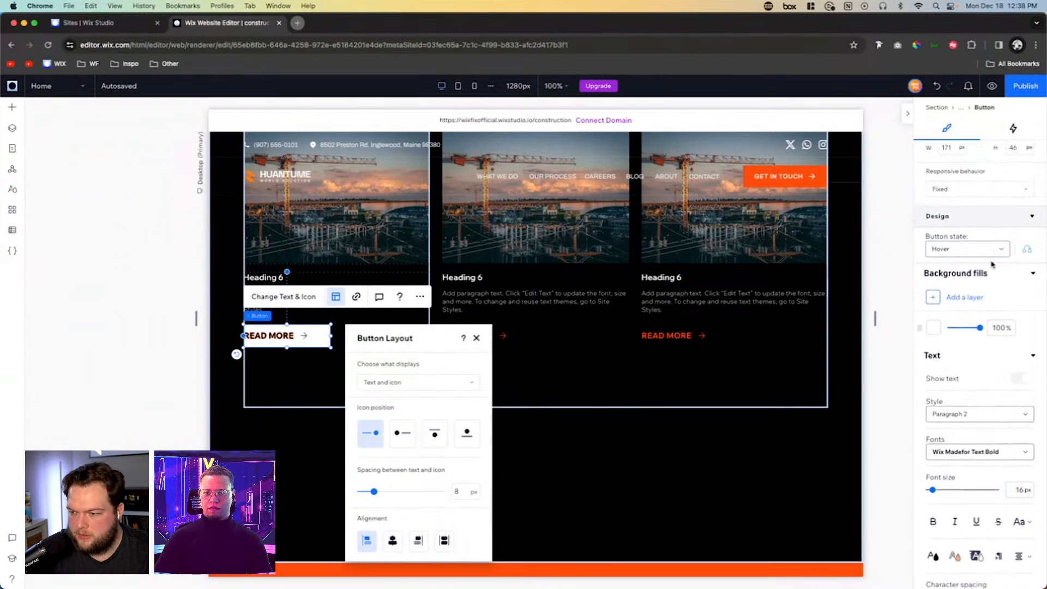
{"action": "double_click", "coordinate": [994, 329]}
{"action": "type", "text": "0"}
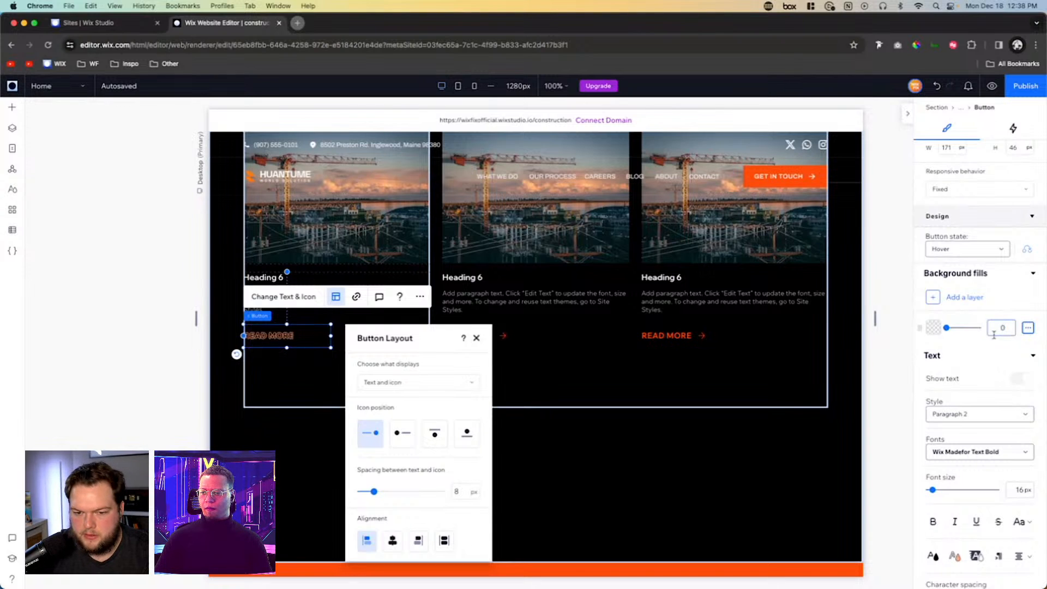
- Remove the text outline color from the READ MORE button's hover state
{"action": "scroll", "coordinate": [1000, 406], "scroll_direction": "down", "scroll_amount": 4}
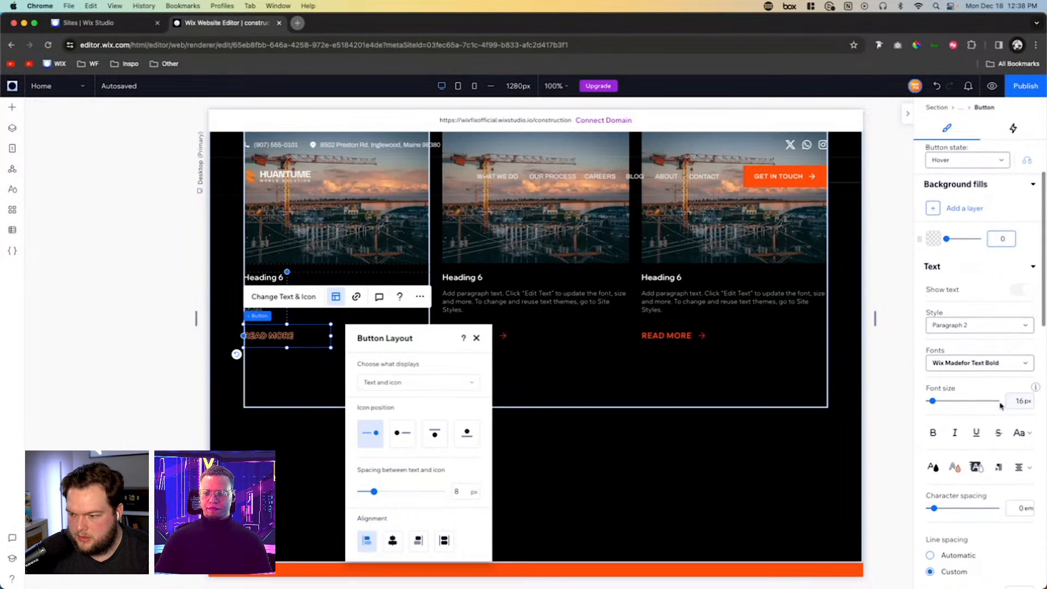
{"action": "left_click", "coordinate": [950, 439]}
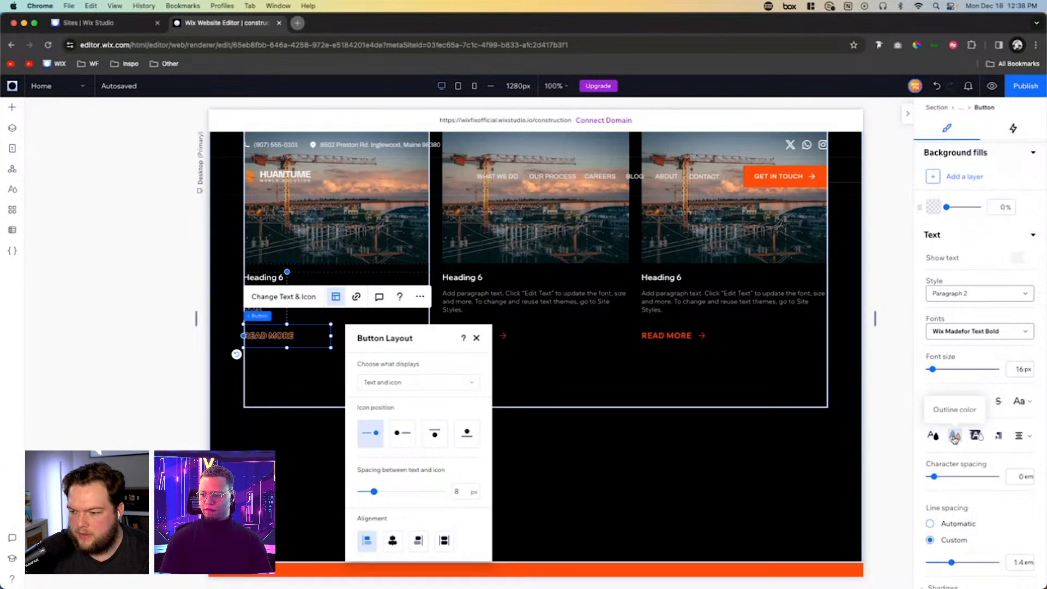
{"action": "left_click", "coordinate": [1004, 434]}
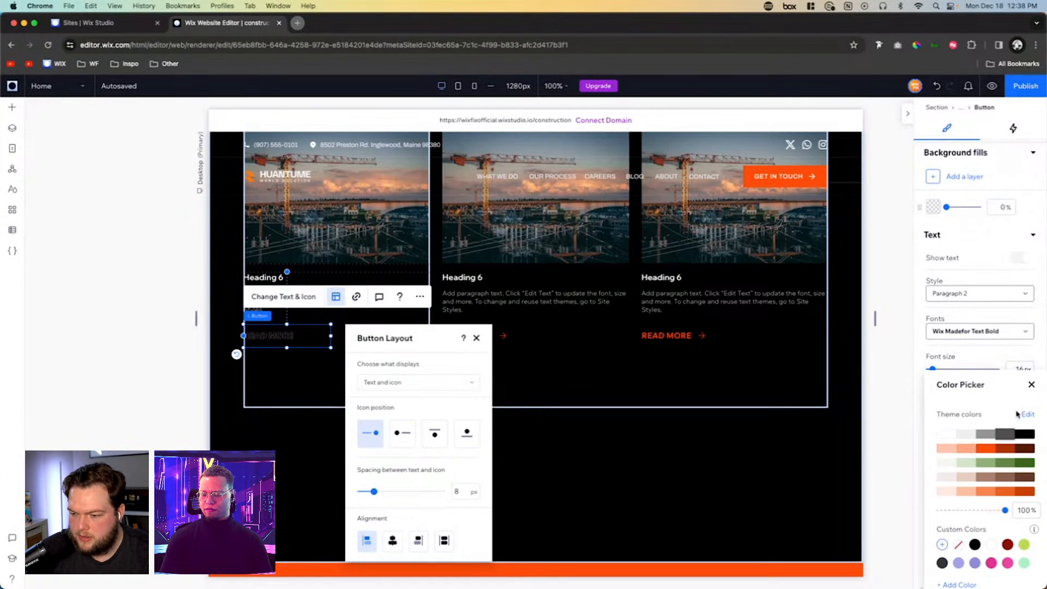
{"action": "left_click", "coordinate": [1031, 385]}
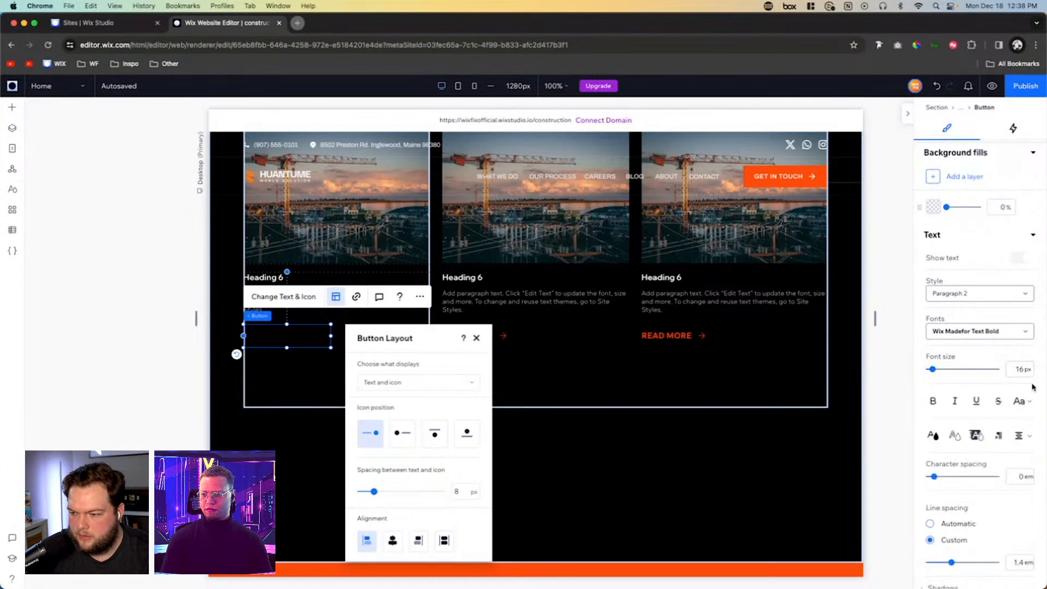
- Set the text color of the READ MORE button's hover state to the light orange theme color #FFA680
{"action": "left_click", "coordinate": [932, 435]}
{"action": "left_click", "coordinate": [967, 448]}
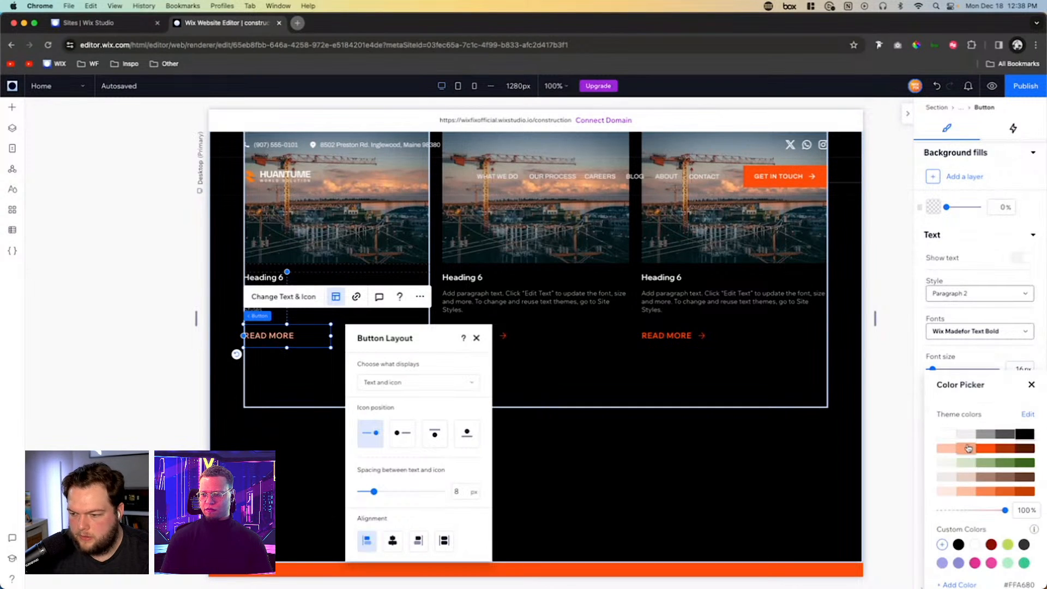
{"action": "left_click", "coordinate": [580, 388]}
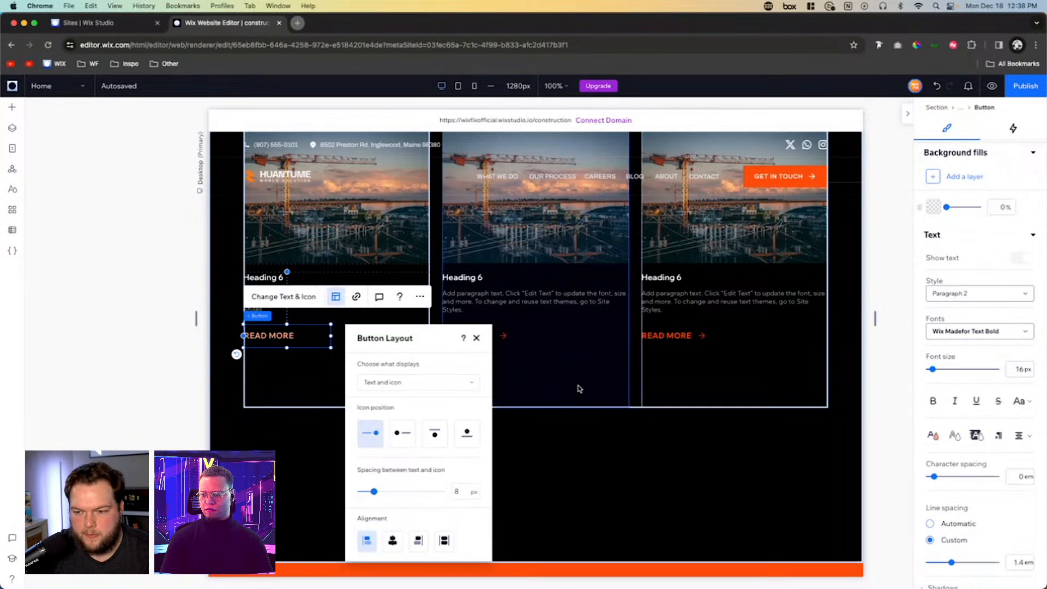
{"action": "left_click", "coordinate": [579, 388]}
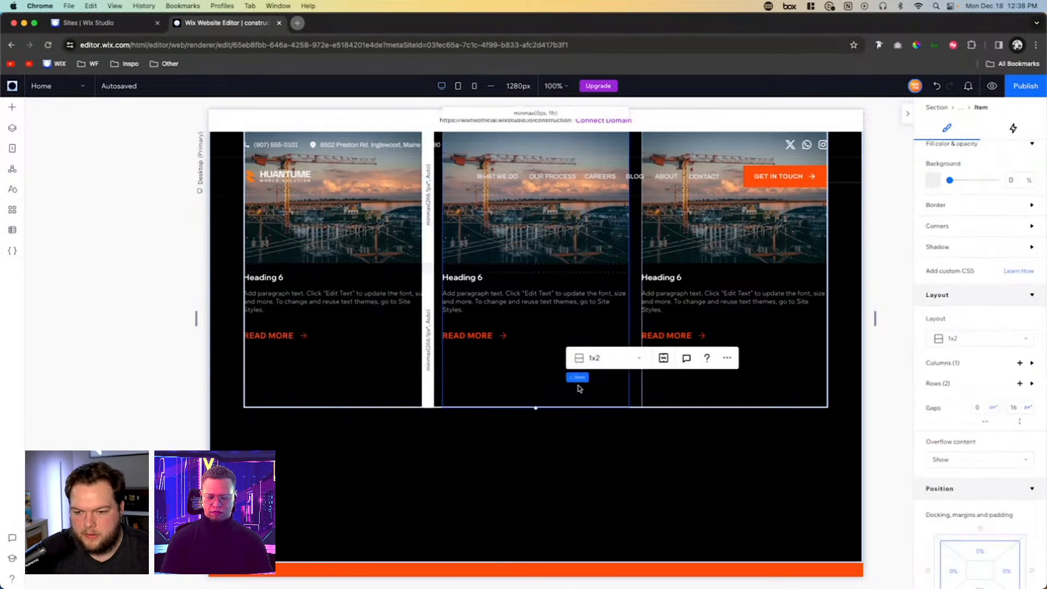
- Reduce the READ MORE button's height in the first card and stack it vertically with the heading and paragraph
{"action": "left_click", "coordinate": [281, 344]}
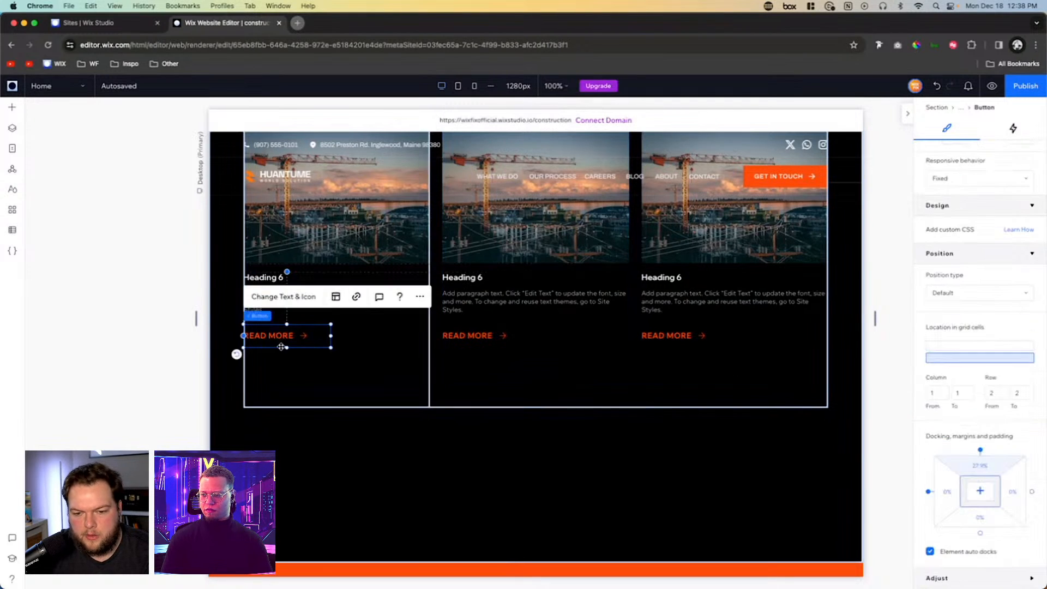
{"action": "left_click_drag", "start_coordinate": [286, 346], "coordinate": [286, 334]}
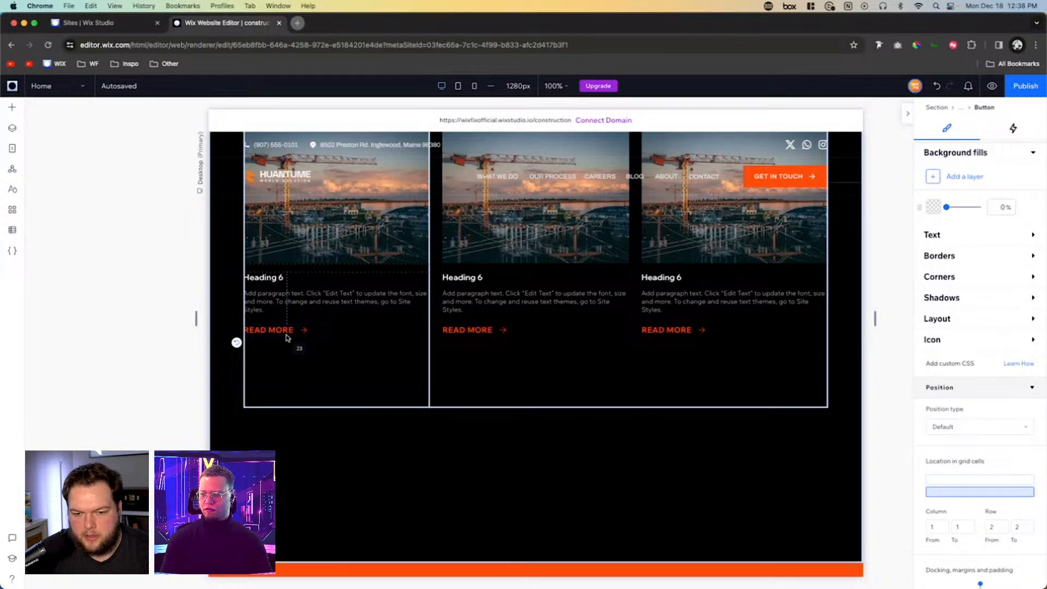
{"action": "left_click", "coordinate": [281, 279], "text": "shift"}
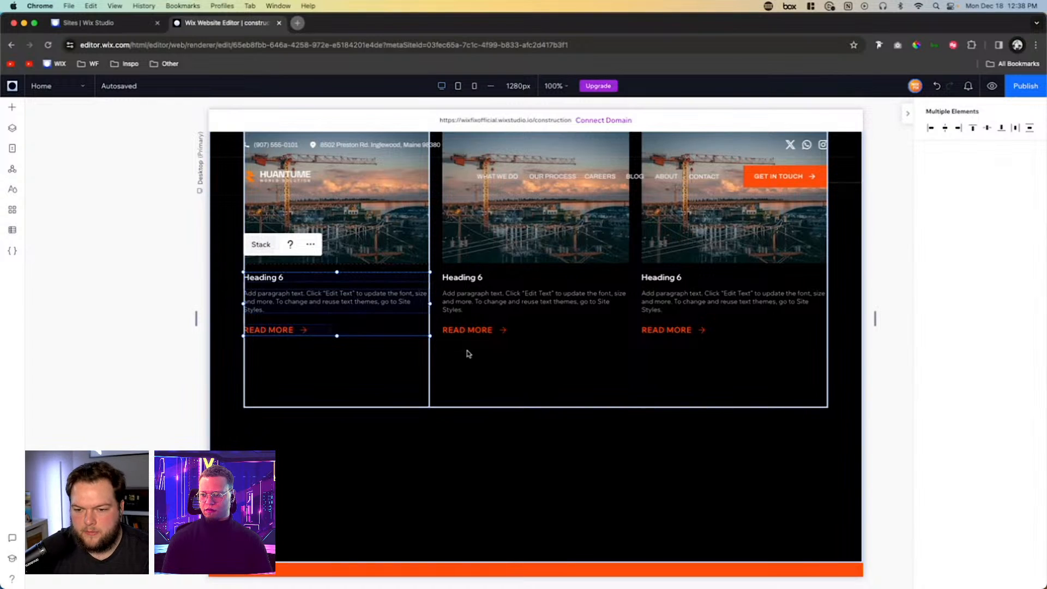
{"action": "scroll", "coordinate": [467, 353], "scroll_direction": "up", "scroll_amount": 1}
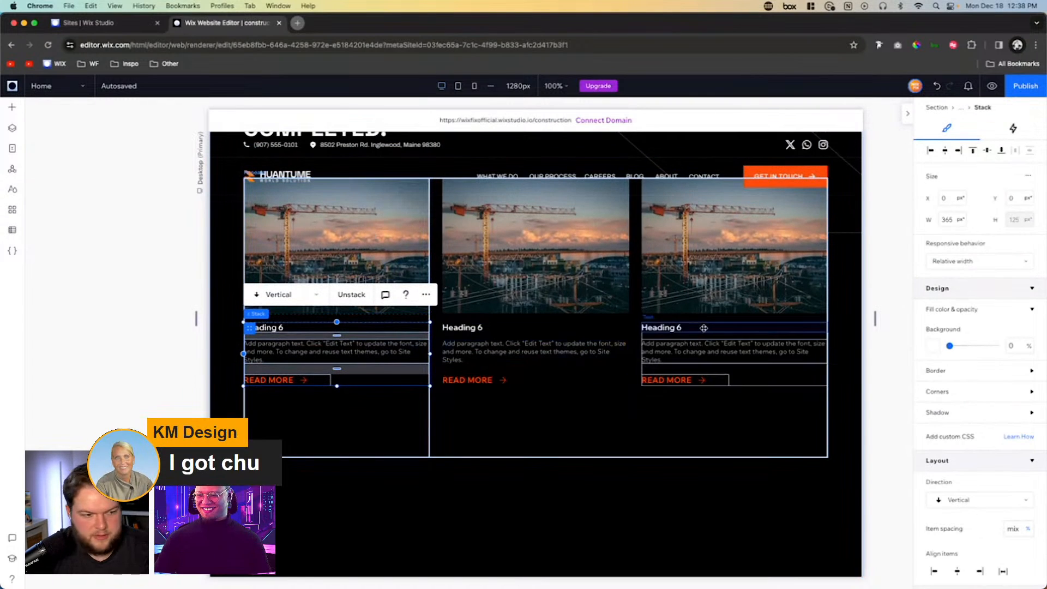
- Replace the first card's image with Blog 1.jpg from the site files
{"action": "left_click", "coordinate": [315, 217]}
{"action": "scroll", "coordinate": [315, 217], "scroll_direction": "up", "scroll_amount": 1}
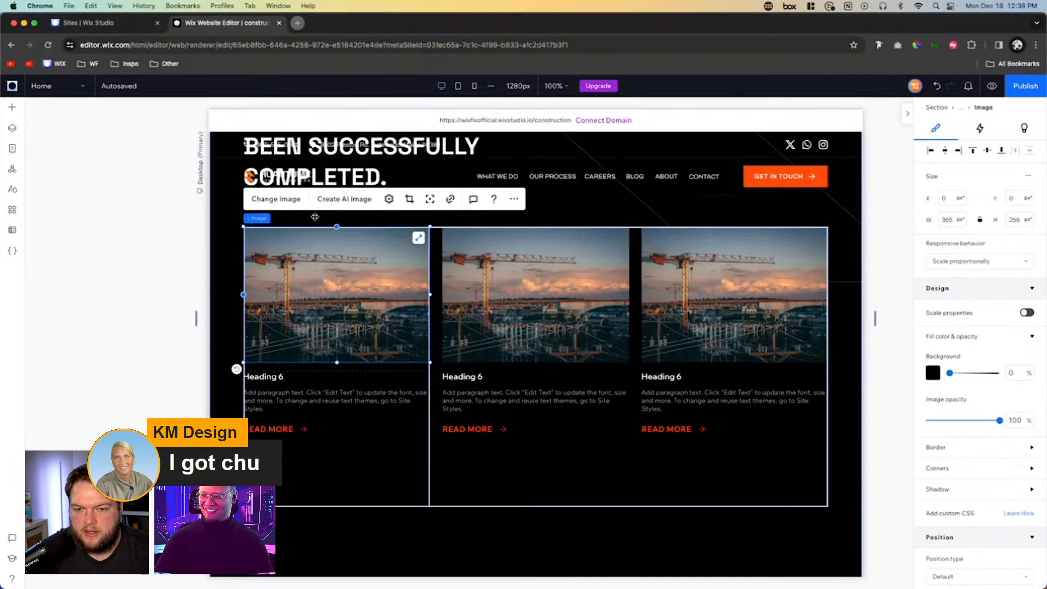
{"action": "scroll", "coordinate": [315, 216], "scroll_direction": "up", "scroll_amount": 1}
{"action": "left_click", "coordinate": [276, 257]}
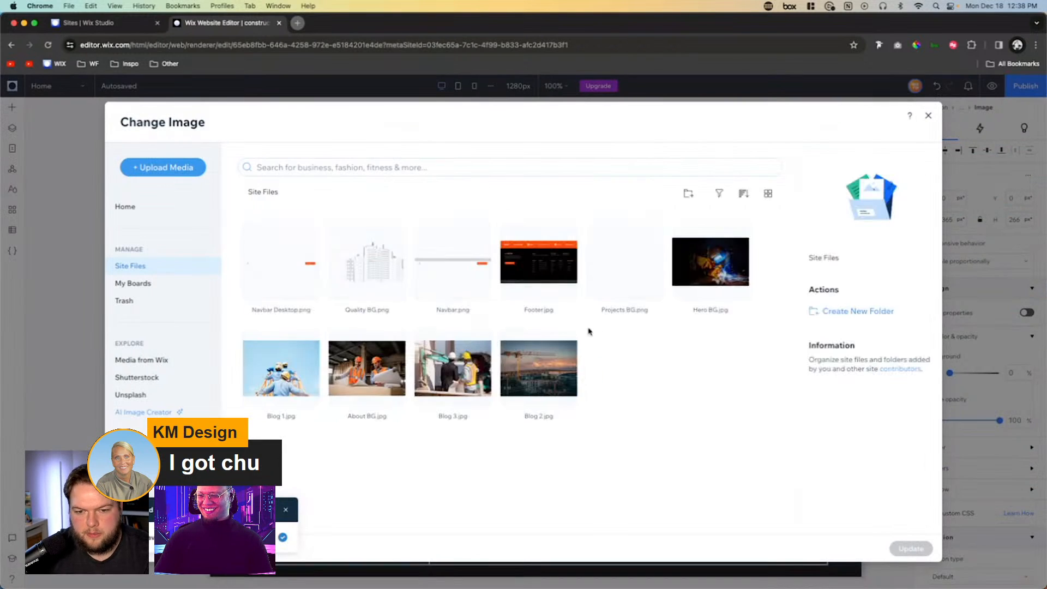
{"action": "left_click", "coordinate": [267, 385]}
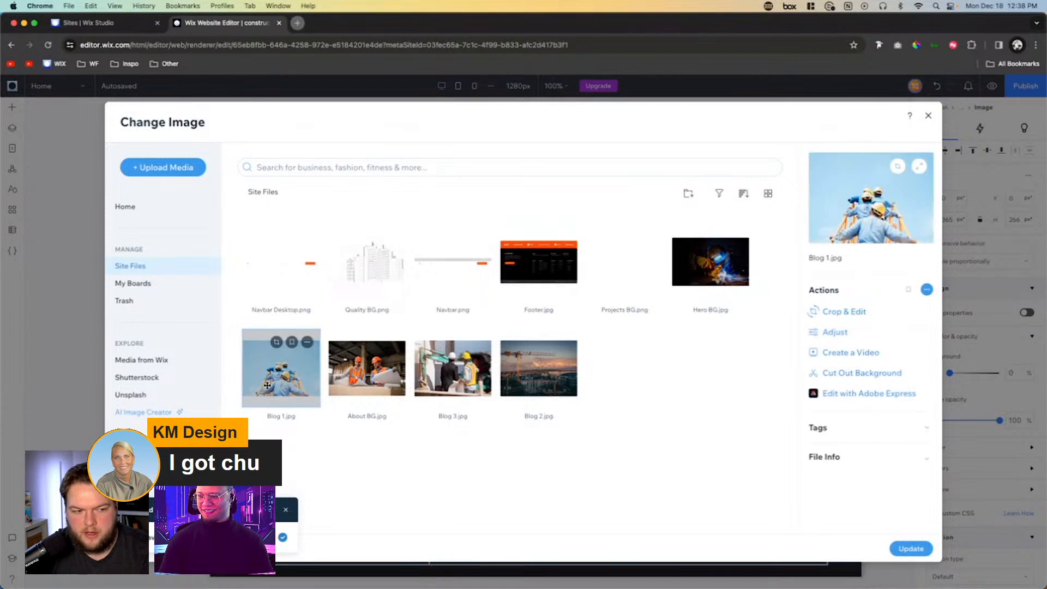
{"action": "double_click", "coordinate": [268, 385]}
- Replace the third card's image with Blog 3.jpg from the site files
{"action": "left_click", "coordinate": [658, 294]}
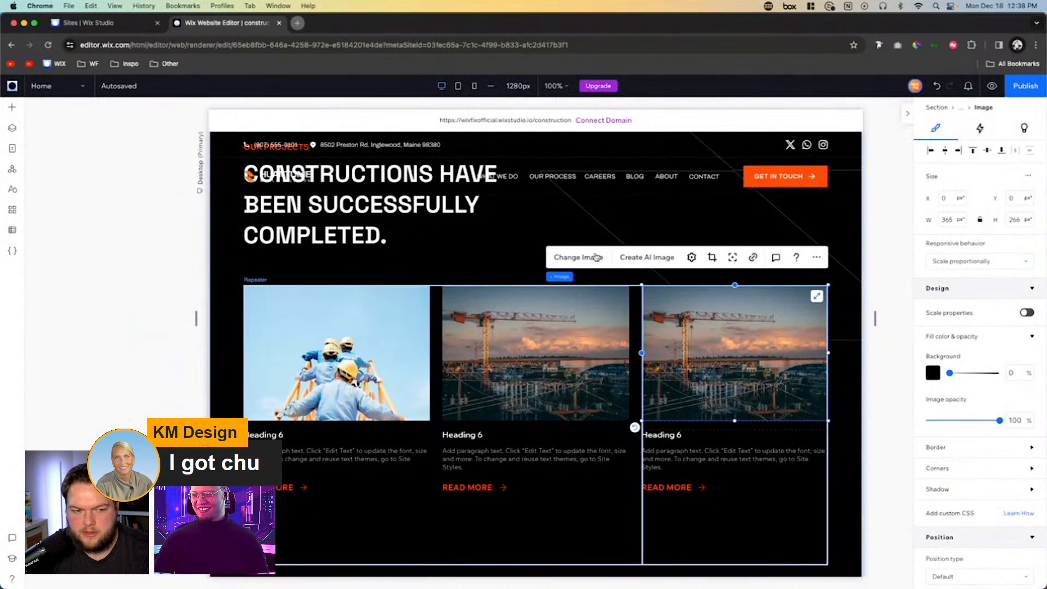
{"action": "left_click", "coordinate": [595, 257]}
{"action": "left_click", "coordinate": [454, 370]}
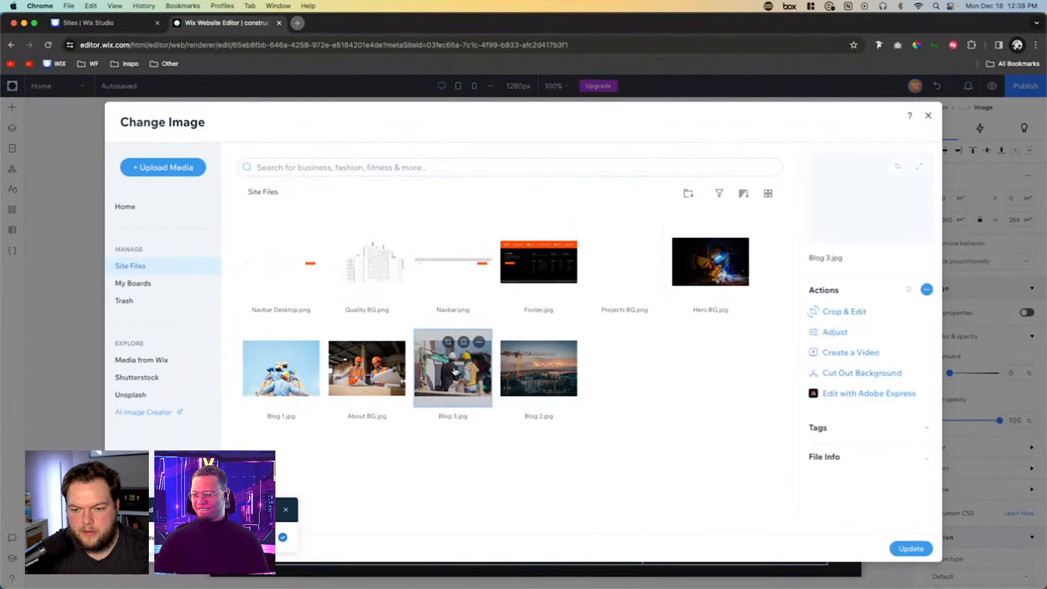
{"action": "double_click", "coordinate": [454, 371]}
- Place a container over the first card's image and fill it with the orange theme color #FF4D00
{"action": "scroll", "coordinate": [577, 246], "scroll_direction": "down", "scroll_amount": 2}
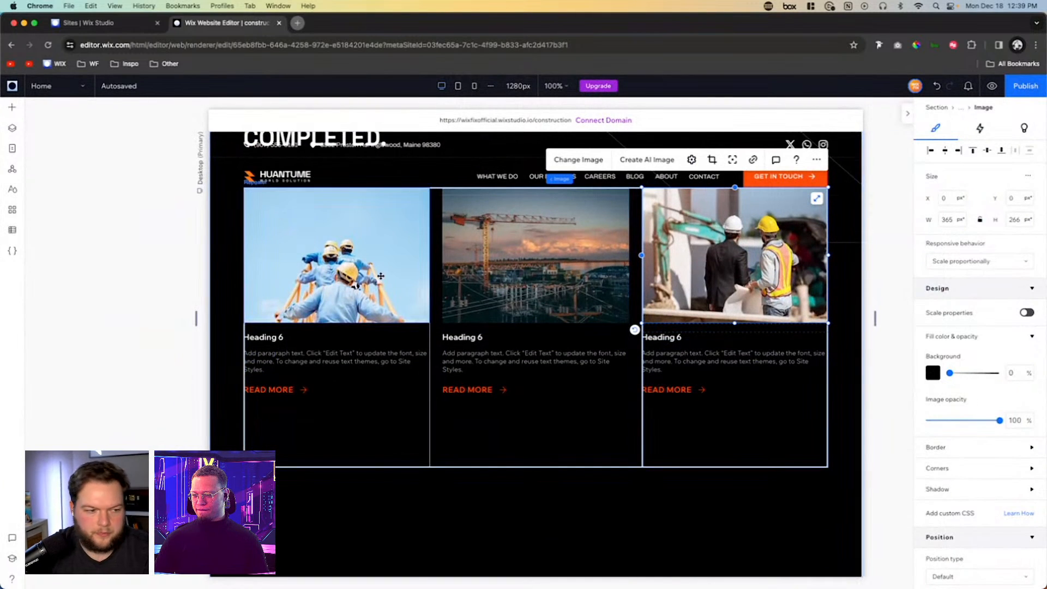
{"action": "scroll", "coordinate": [266, 193], "scroll_direction": "up", "scroll_amount": 2}
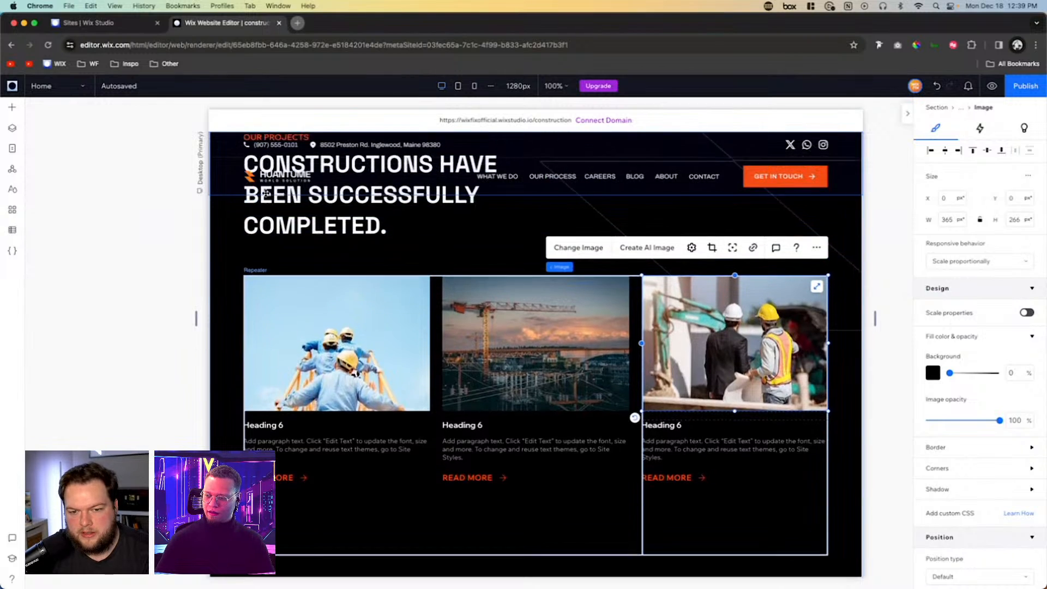
{"action": "scroll", "coordinate": [266, 193], "scroll_direction": "up", "scroll_amount": 1}
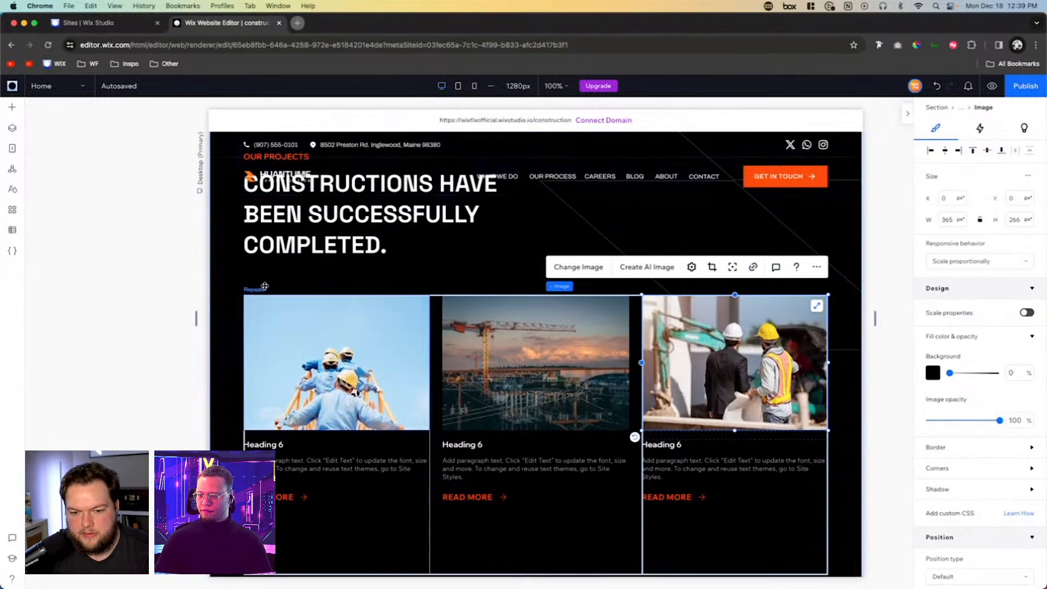
{"action": "left_click", "coordinate": [12, 107]}
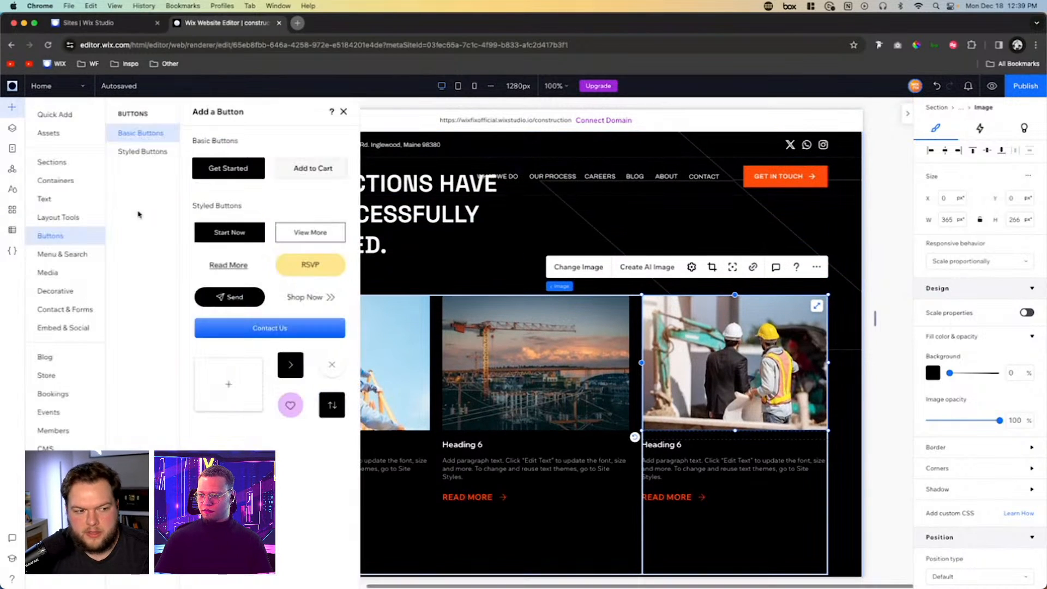
{"action": "left_click", "coordinate": [47, 115]}
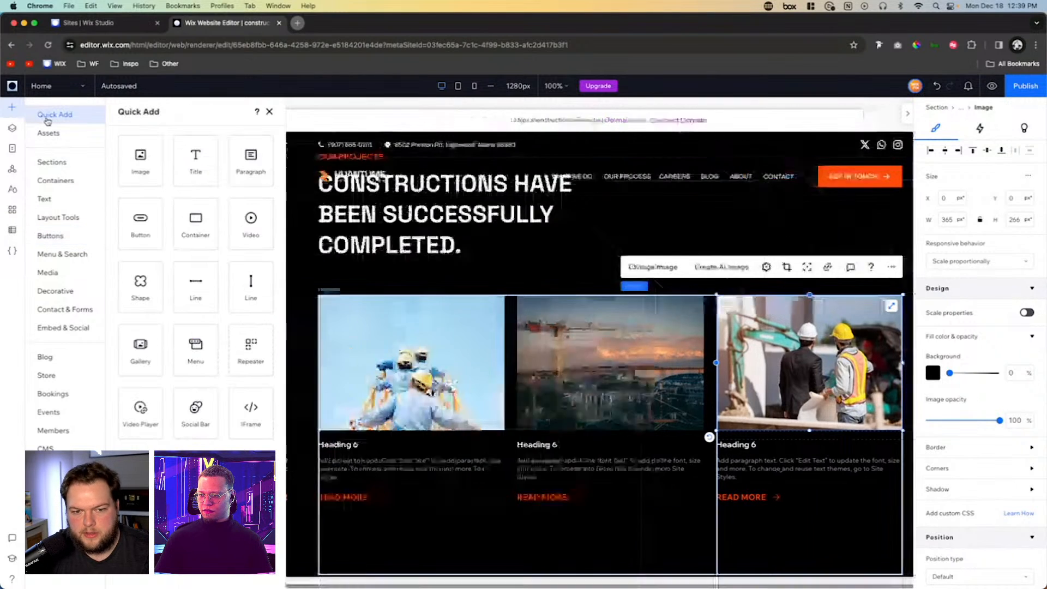
{"action": "left_click_drag", "start_coordinate": [194, 224], "coordinate": [337, 345]}
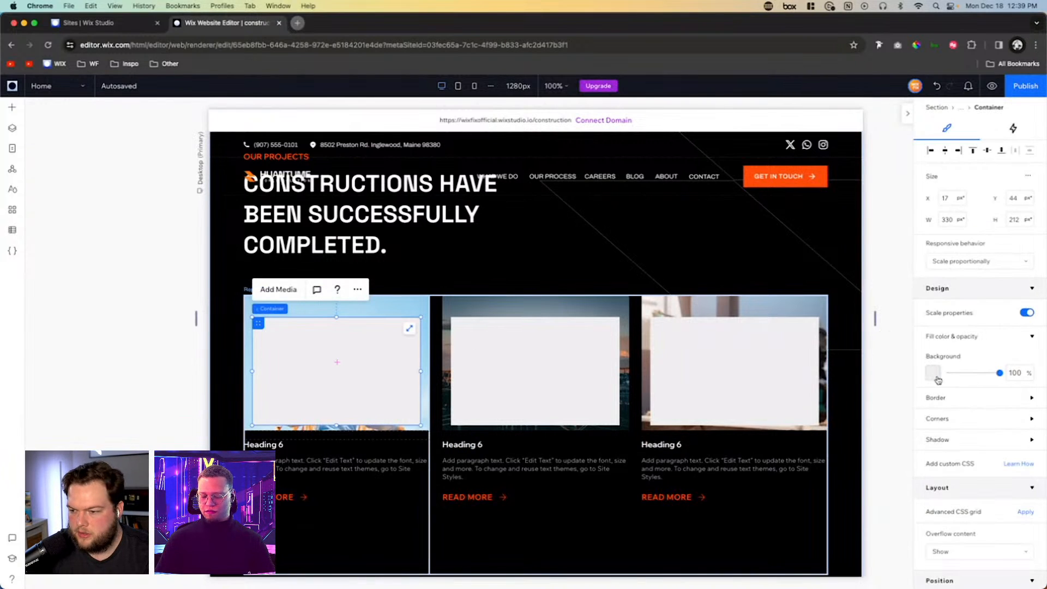
{"action": "left_click", "coordinate": [934, 374]}
{"action": "left_click", "coordinate": [985, 445]}
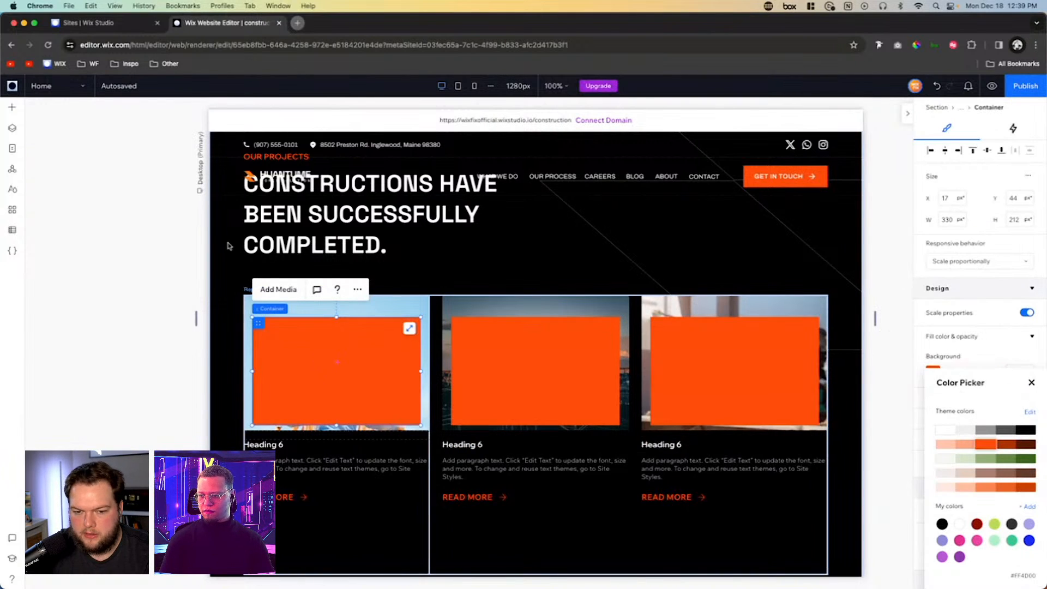
- Add a Heading 6 text inside the second card's orange container and color it white (#FFFFFF)
{"action": "left_click", "coordinate": [12, 107]}
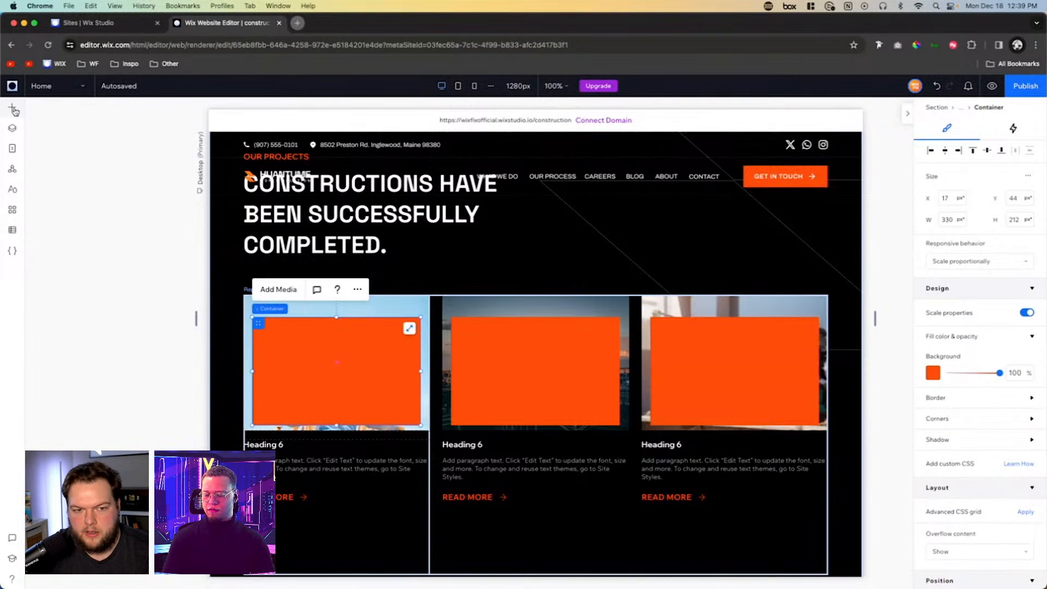
{"action": "left_click", "coordinate": [12, 107]}
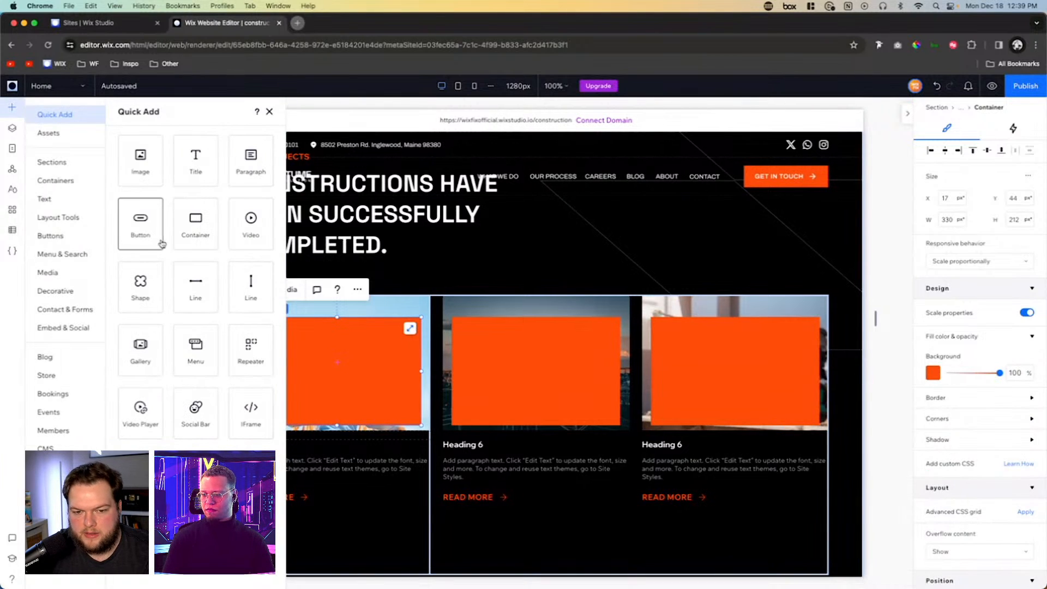
{"action": "left_click", "coordinate": [83, 198]}
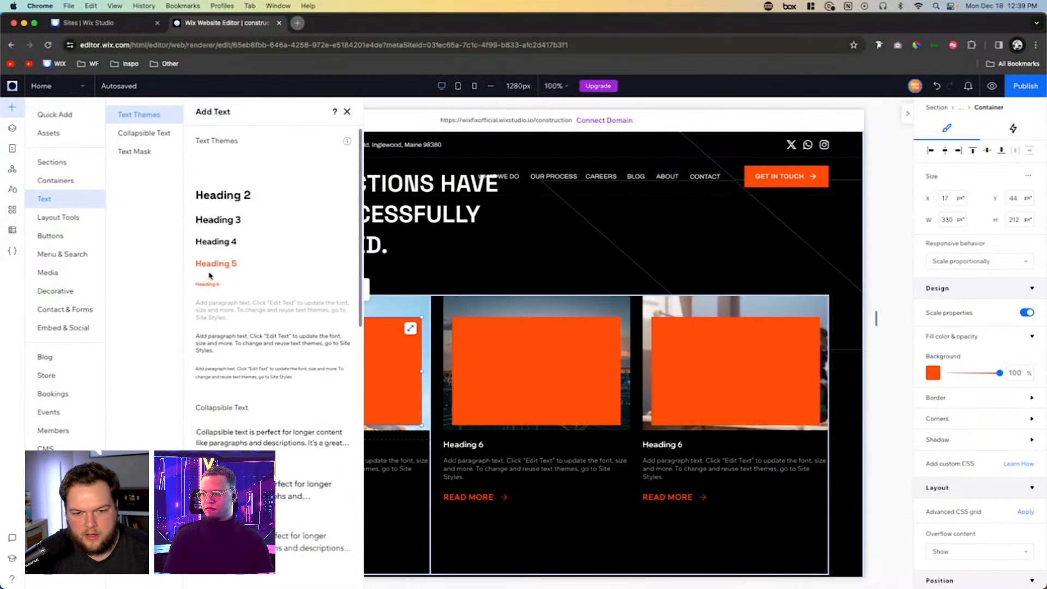
{"action": "left_click_drag", "start_coordinate": [209, 275], "coordinate": [541, 368]}
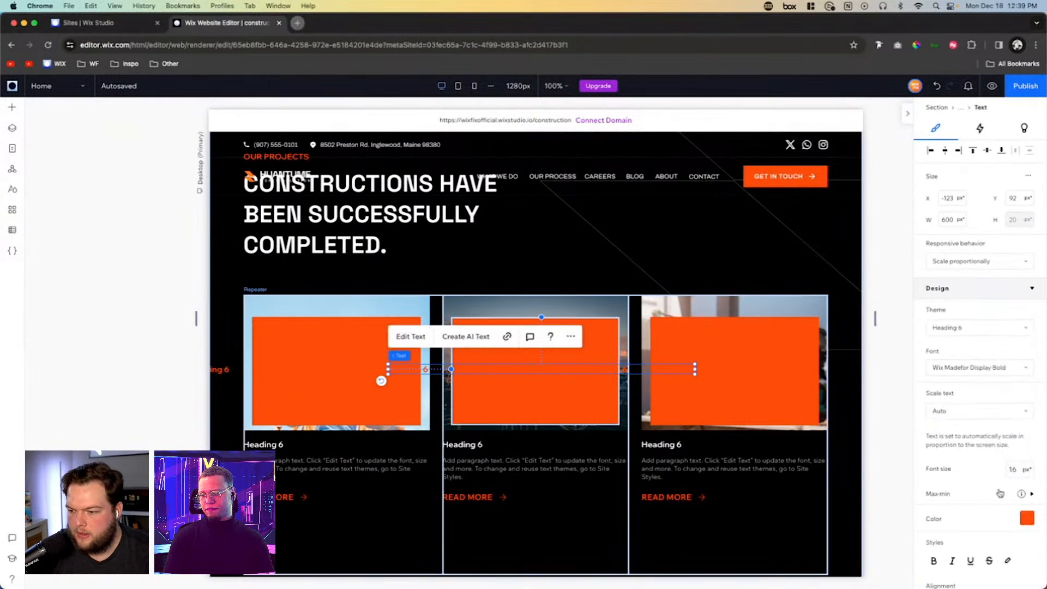
{"action": "left_click", "coordinate": [1025, 525]}
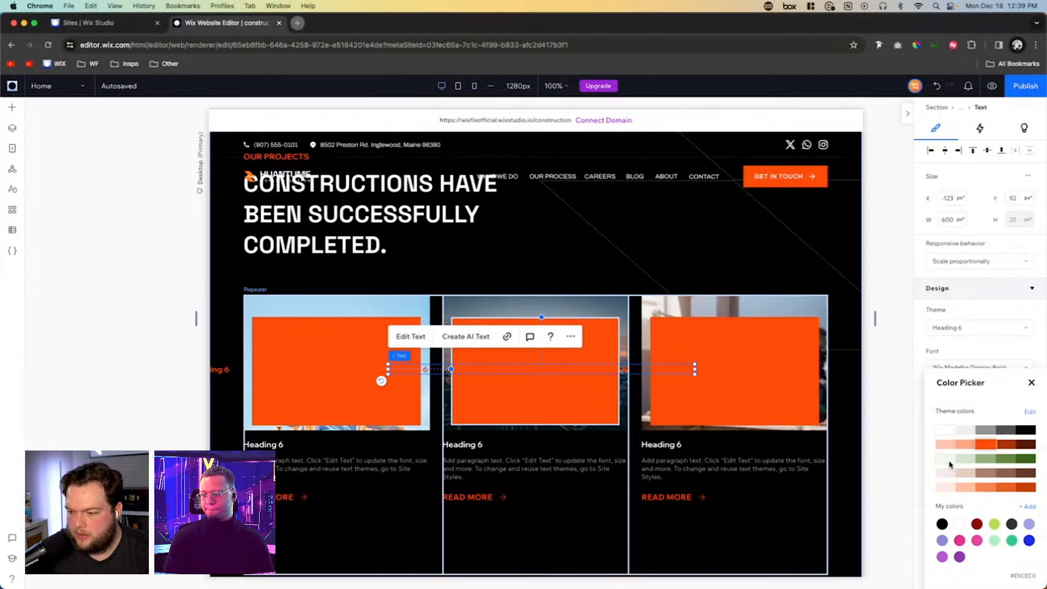
{"action": "left_click", "coordinate": [940, 433]}
{"action": "left_click", "coordinate": [1032, 383]}
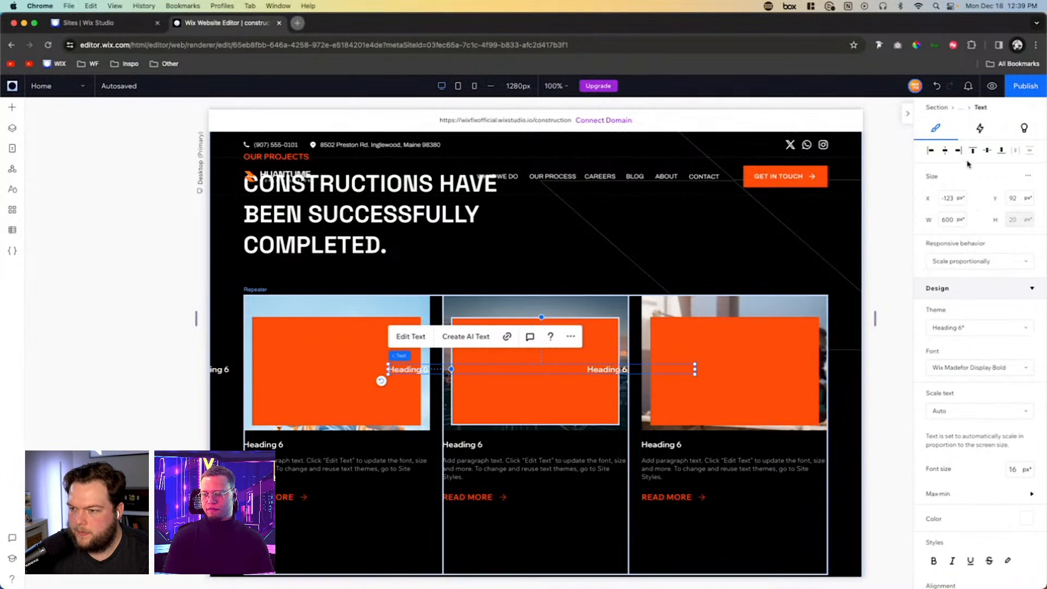
- Set the new heading's responsive behavior to Hug and center it horizontally and vertically in the orange container
{"action": "left_click", "coordinate": [957, 259]}
{"action": "left_click", "coordinate": [945, 320]}
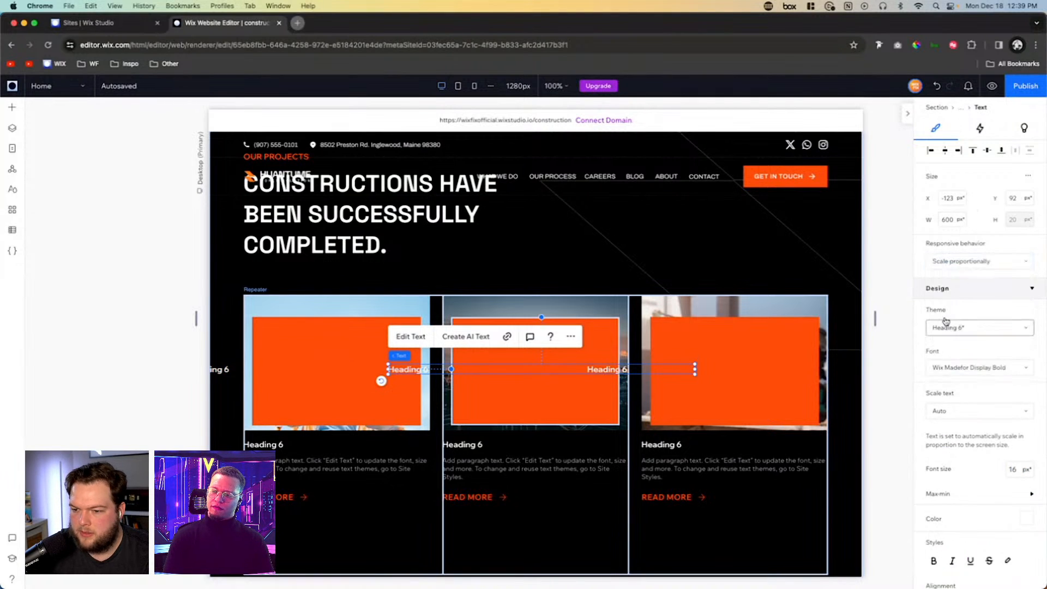
{"action": "left_click", "coordinate": [944, 151]}
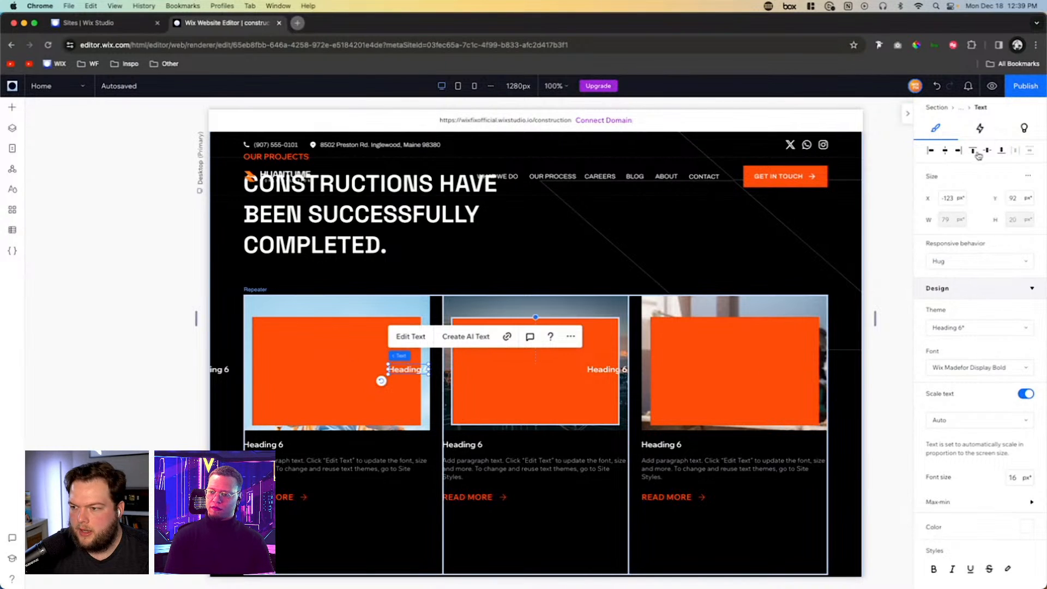
{"action": "left_click", "coordinate": [987, 151]}
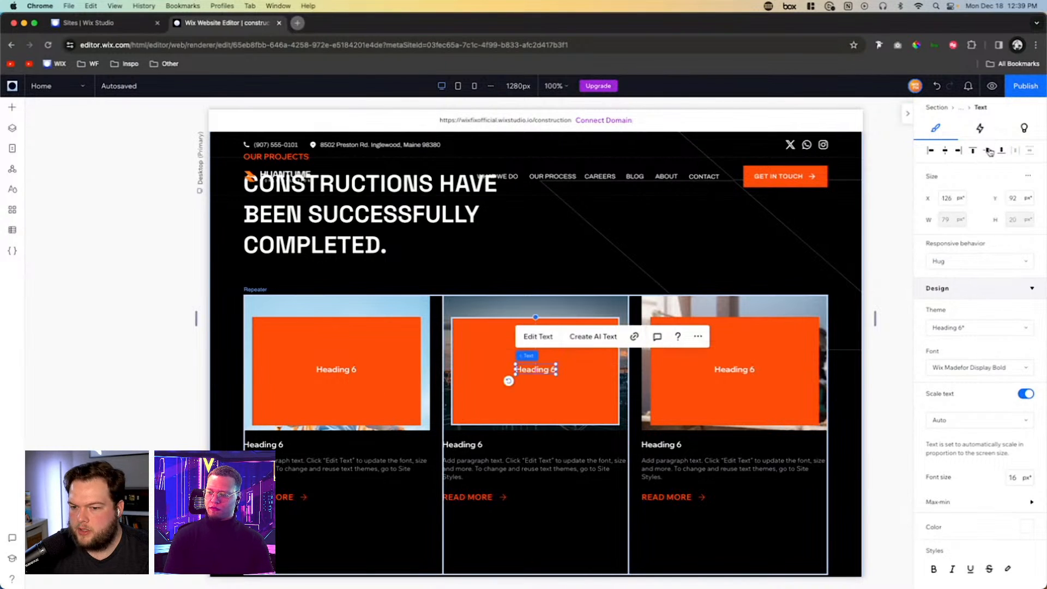
- Replace the heading text in the second card's orange container with "16 OCT"
{"action": "double_click", "coordinate": [541, 372]}
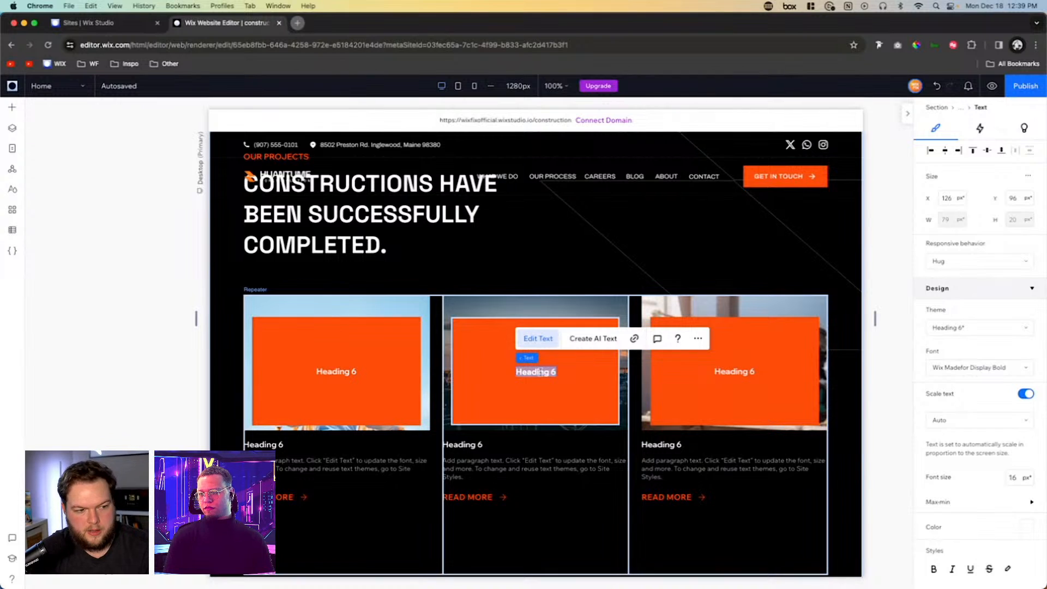
{"action": "type", "text": "1"}
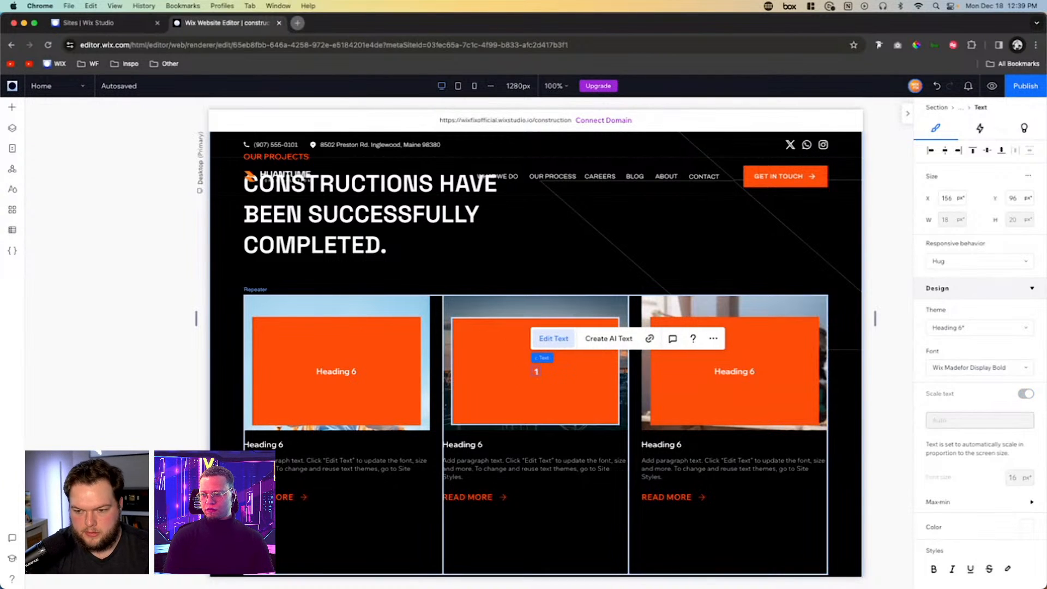
{"action": "type", "text": "6 OCT"}
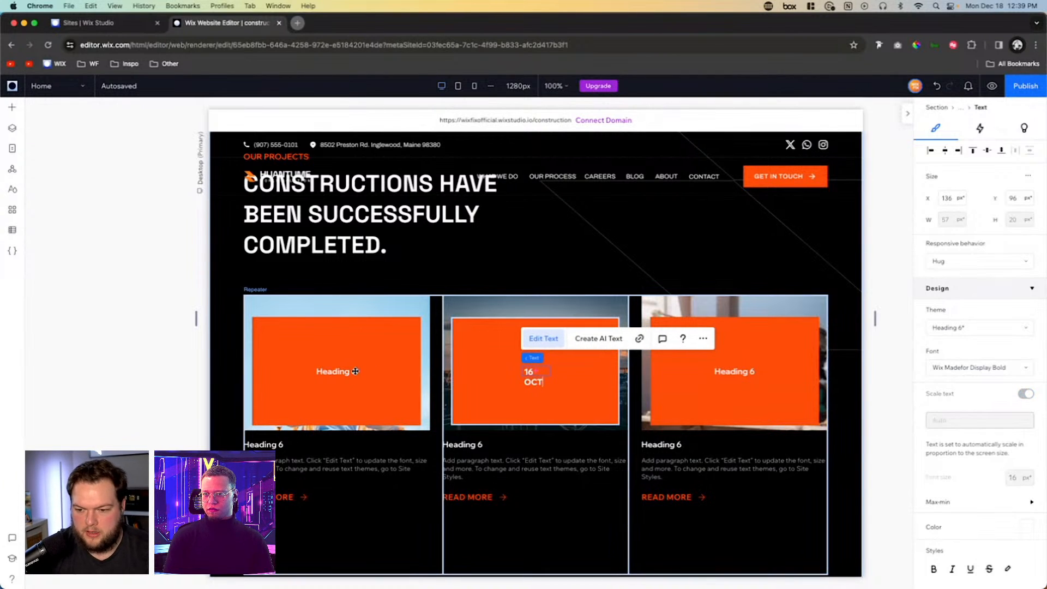
- Replace the heading text in the first card's orange container with "15 OCT"
{"action": "double_click", "coordinate": [332, 371]}
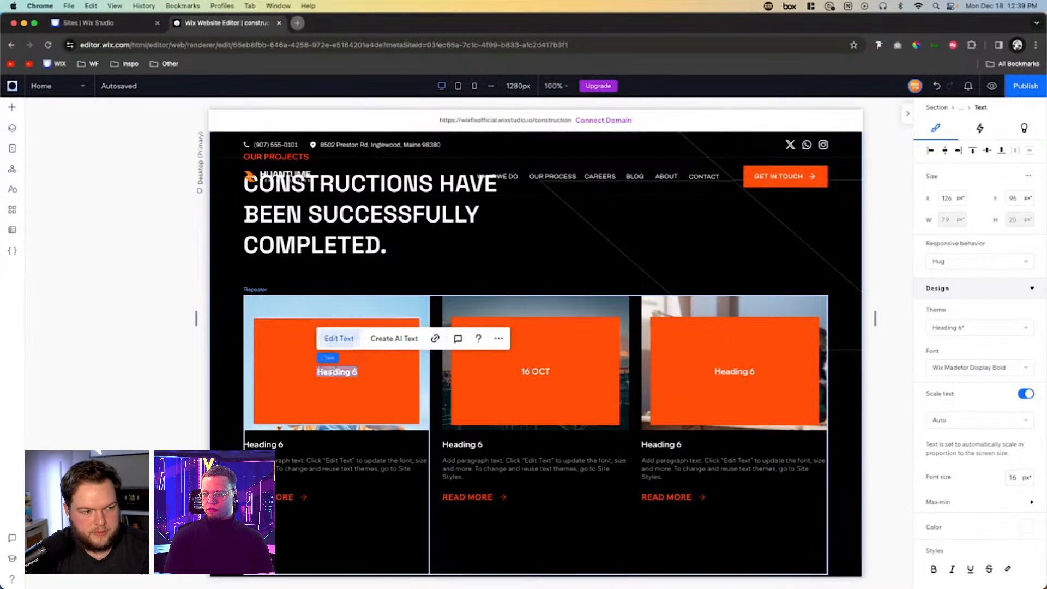
{"action": "type", "text": "15"}
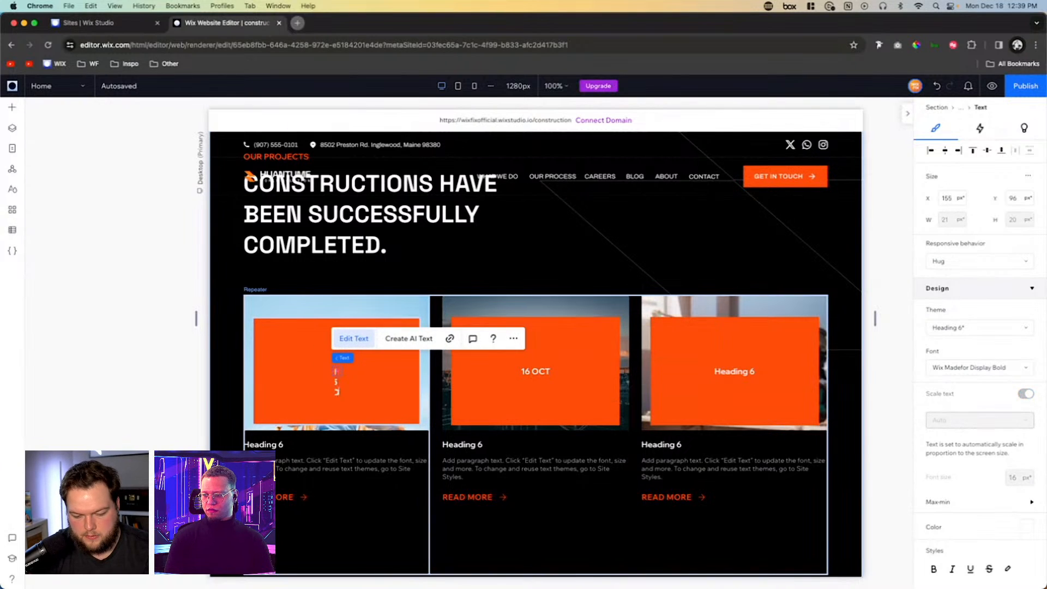
{"action": "key", "text": "Return"}
{"action": "type", "text": "OCT"}
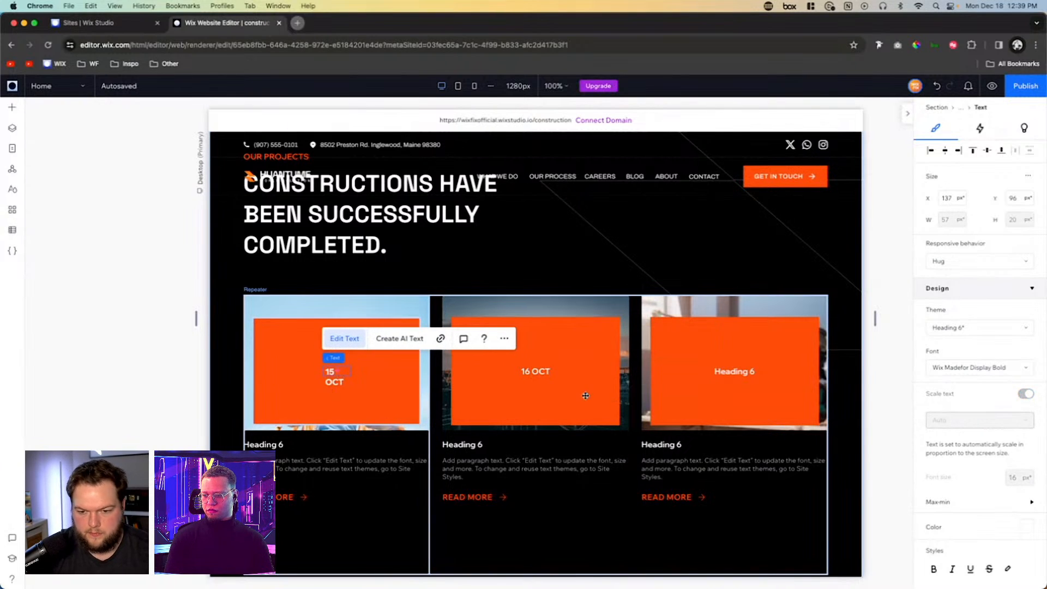
- Replace the heading text in the third card's orange container with "17 OCT"
{"action": "double_click", "coordinate": [745, 372]}
{"action": "type", "text": "17"}
{"action": "key", "text": "Return"}
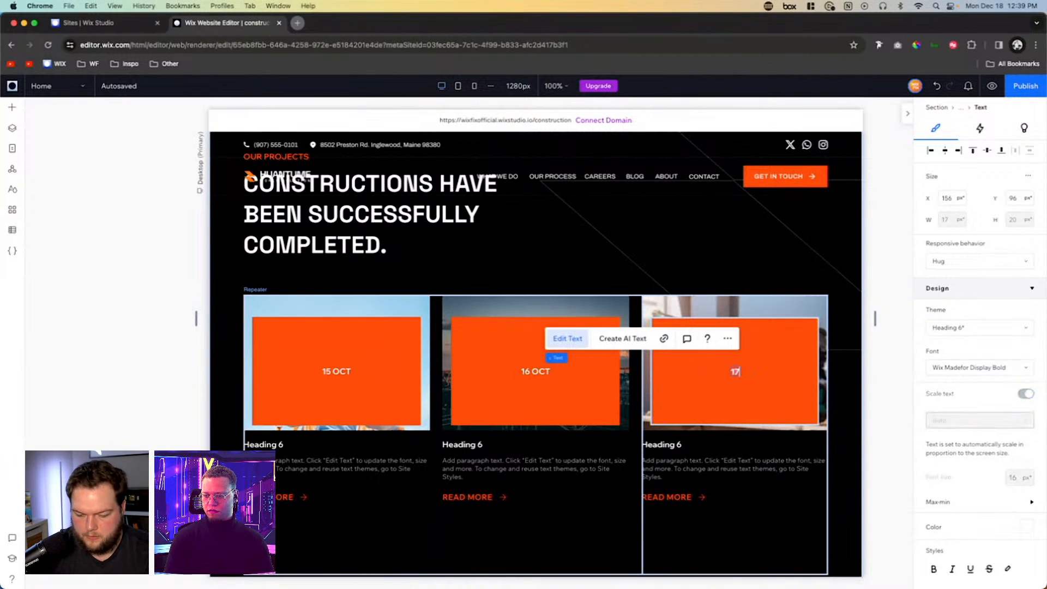
{"action": "type", "text": "OCT"}
{"action": "left_click", "coordinate": [797, 412]}
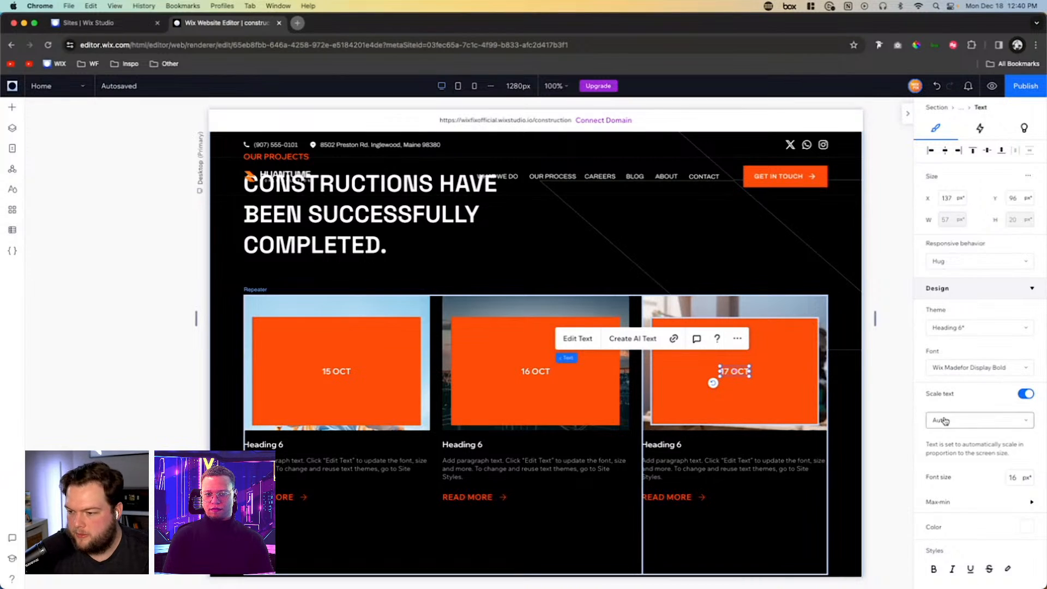
- Turn off text scaling for the third card's date text and check the sizing of the first orange bullet in the section above
{"action": "left_click", "coordinate": [1026, 394]}
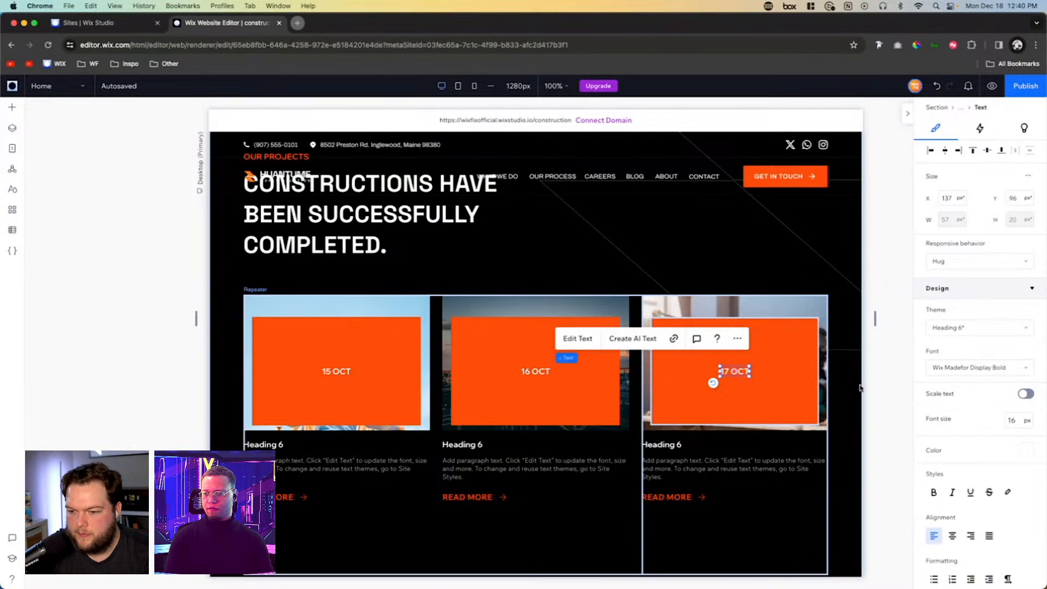
{"action": "left_click", "coordinate": [781, 382]}
{"action": "scroll", "coordinate": [752, 381], "scroll_direction": "up", "scroll_amount": 10}
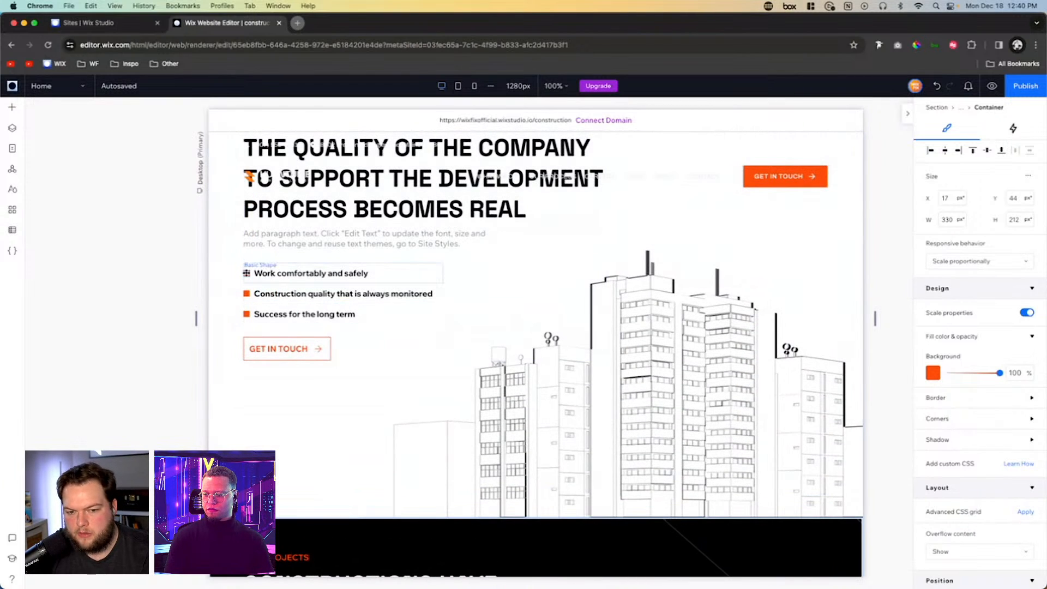
{"action": "left_click", "coordinate": [247, 273]}
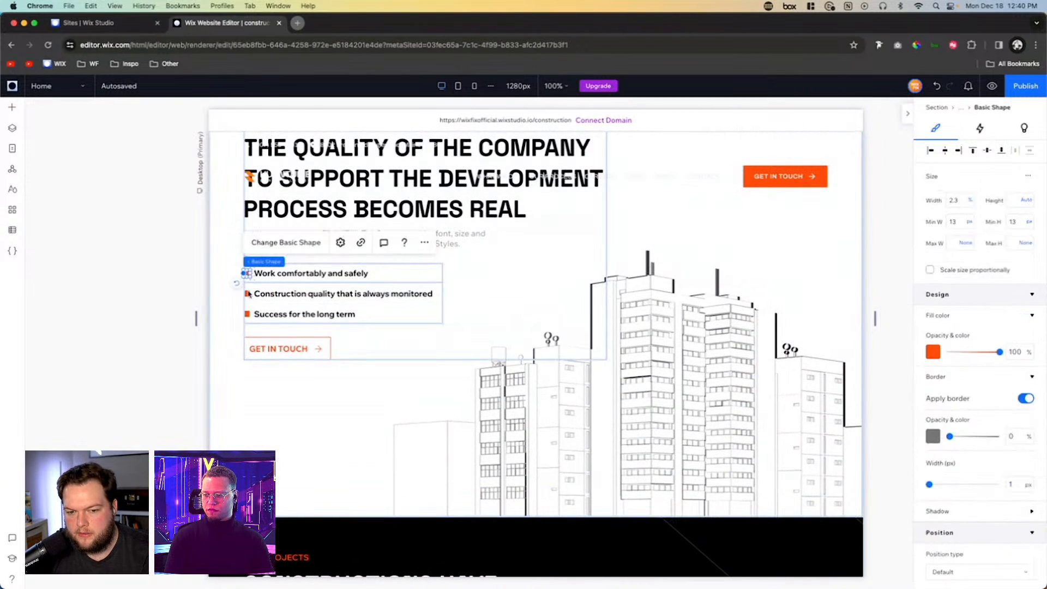
{"action": "scroll", "coordinate": [503, 330], "scroll_direction": "down", "scroll_amount": 8}
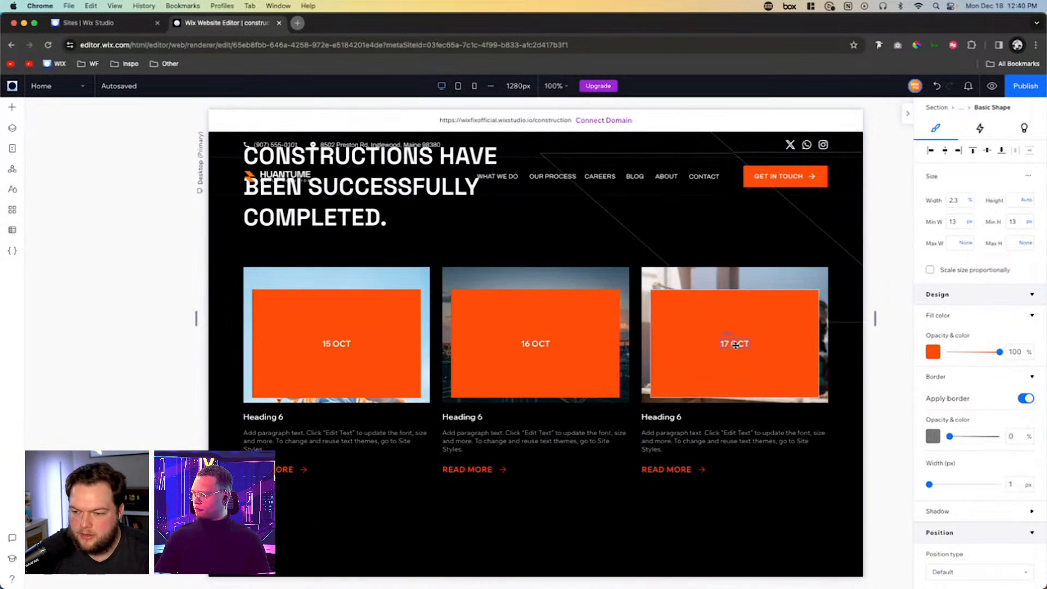
- Enable advanced sizing for the third card's orange container and set its width to Max content
{"action": "left_click", "coordinate": [773, 345]}
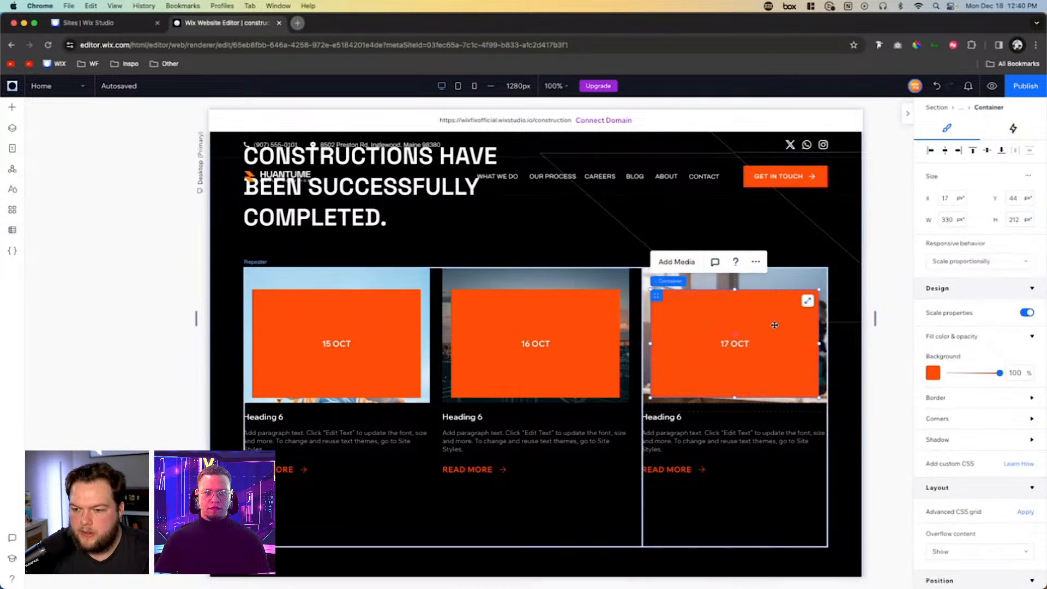
{"action": "left_click", "coordinate": [726, 344]}
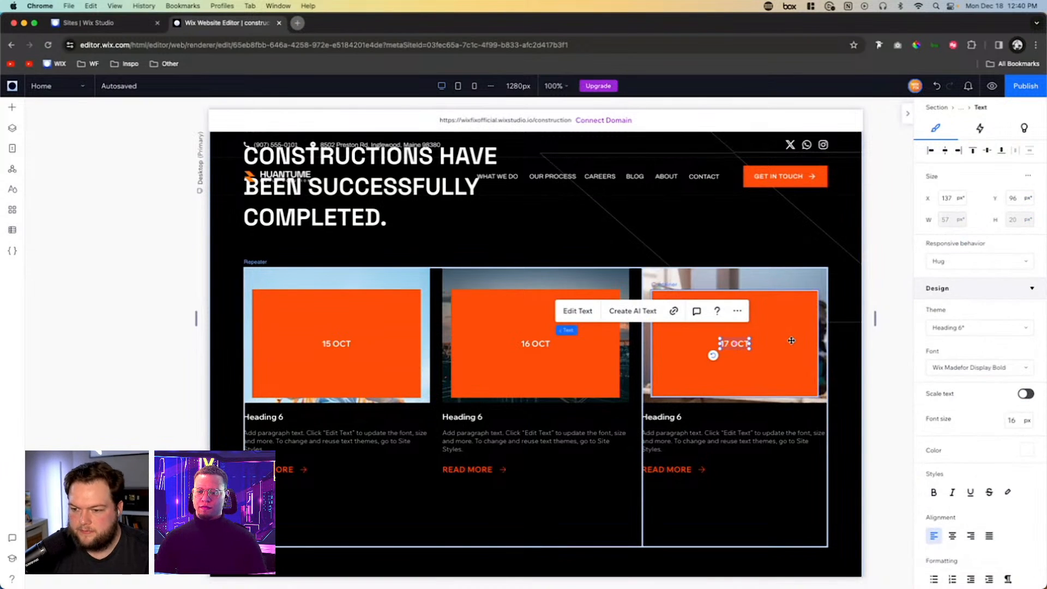
{"action": "left_click", "coordinate": [791, 340]}
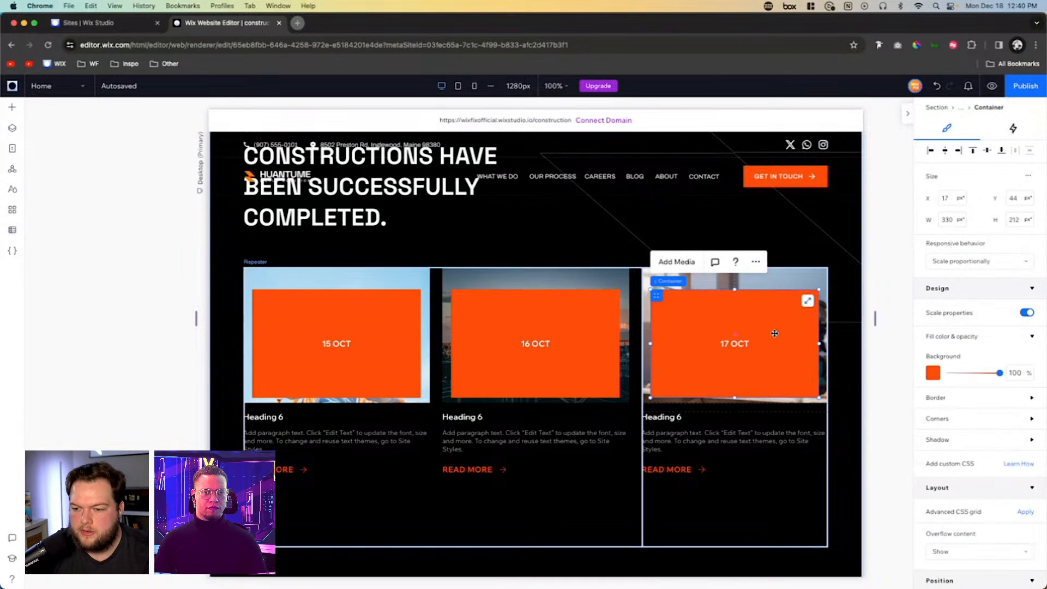
{"action": "left_click", "coordinate": [1028, 175]}
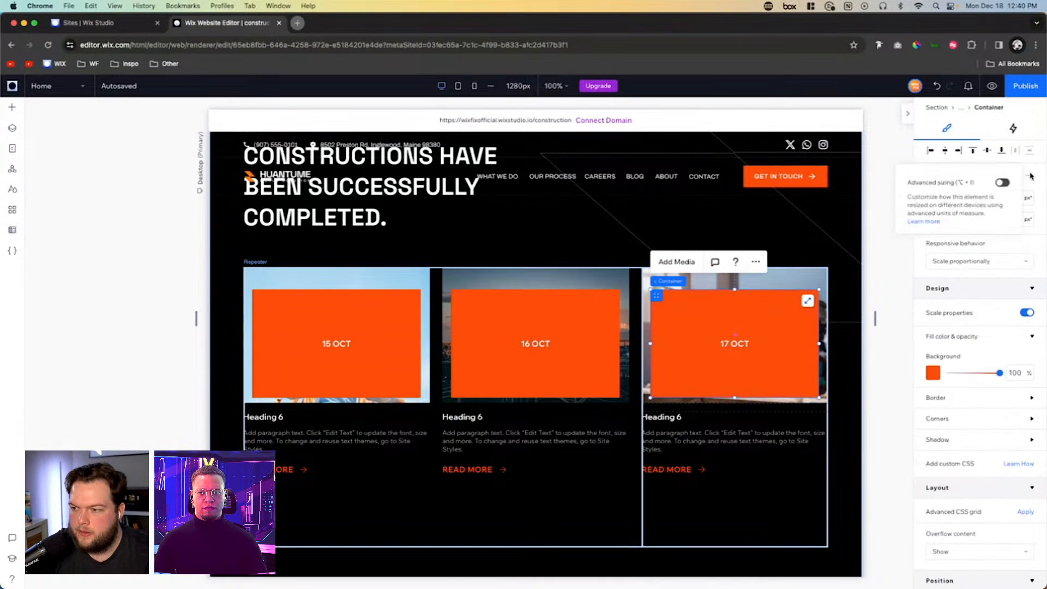
{"action": "left_click", "coordinate": [1003, 185]}
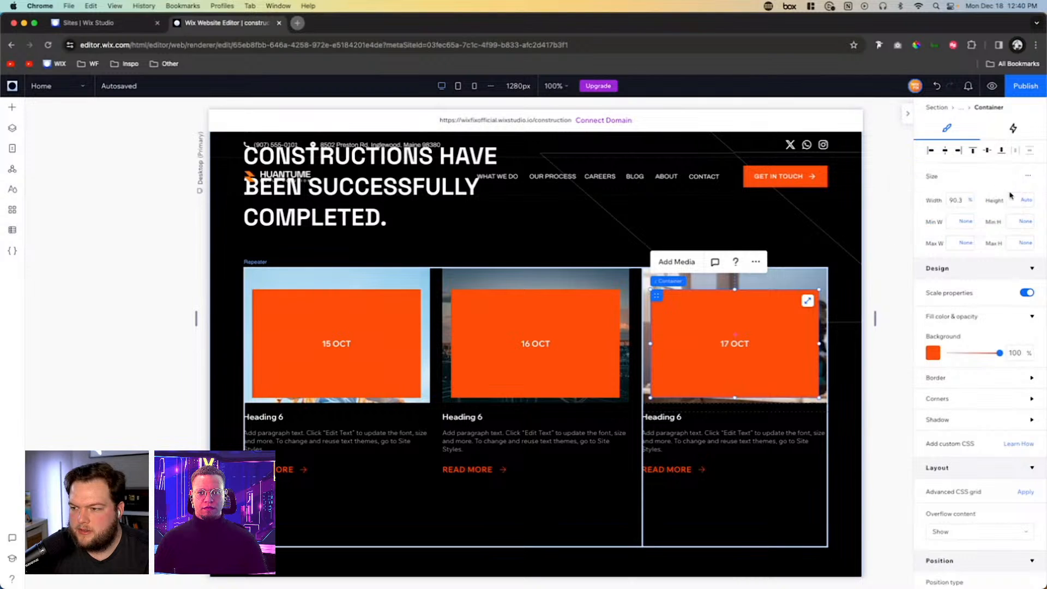
{"action": "left_click", "coordinate": [970, 201]}
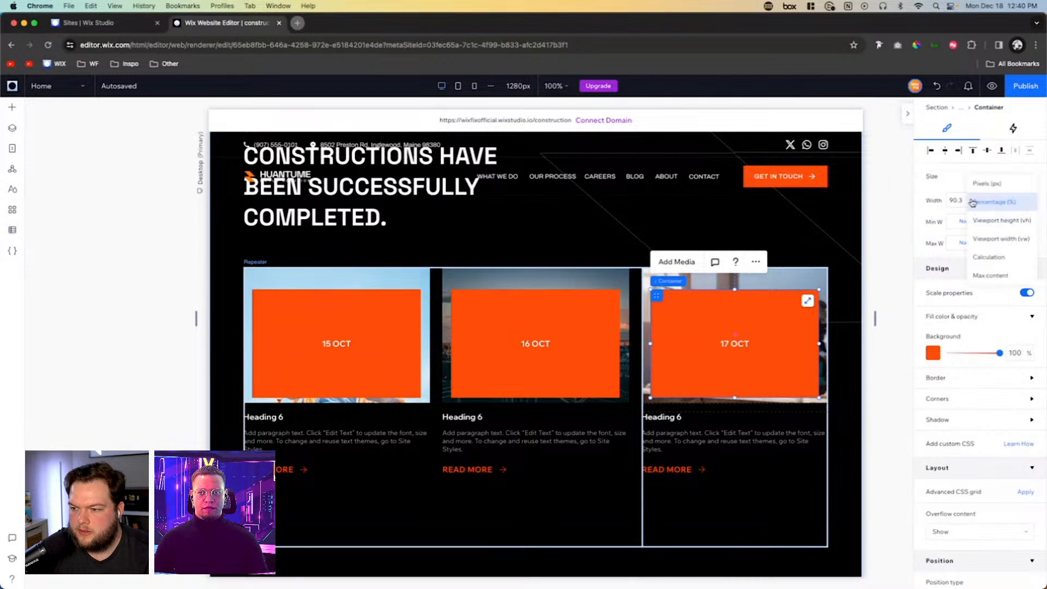
{"action": "left_click", "coordinate": [989, 276]}
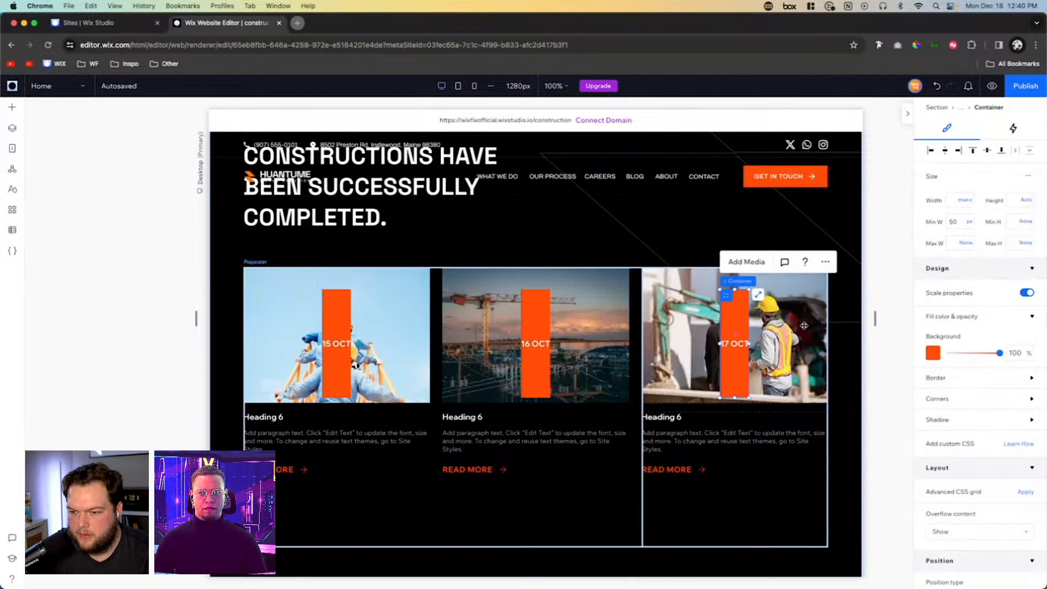
- Set the left and right margins of the third card's date text to 12 px
{"action": "left_click", "coordinate": [734, 345]}
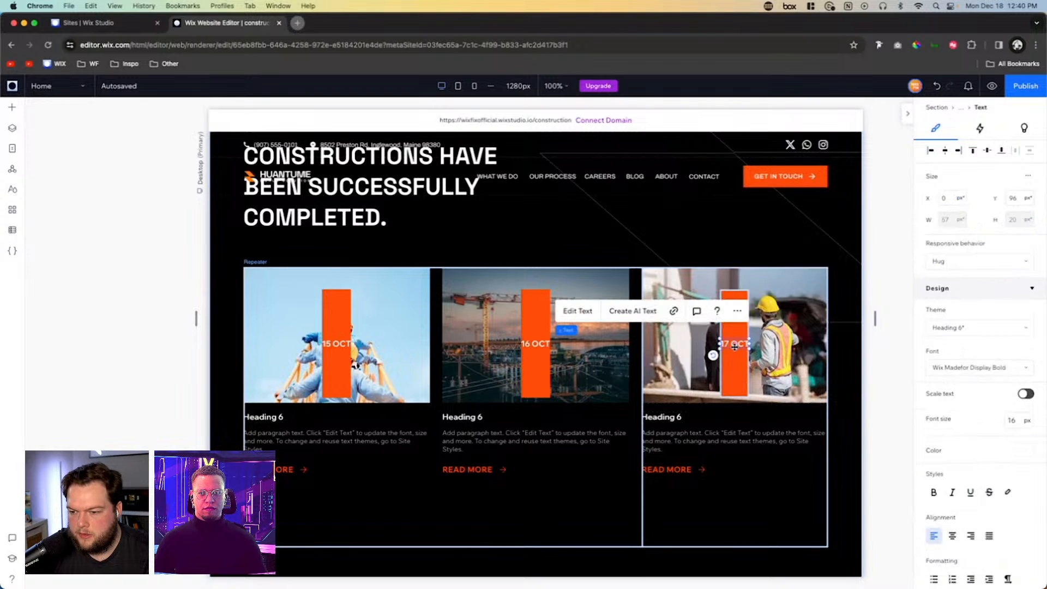
{"action": "scroll", "coordinate": [959, 480], "scroll_direction": "down", "scroll_amount": 6}
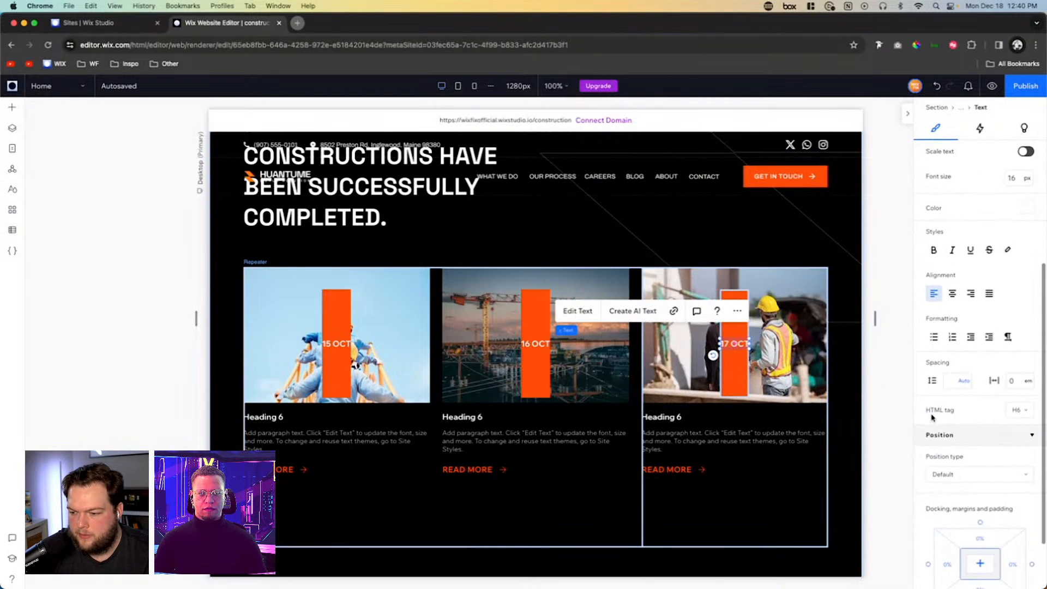
{"action": "left_click", "coordinate": [949, 481]}
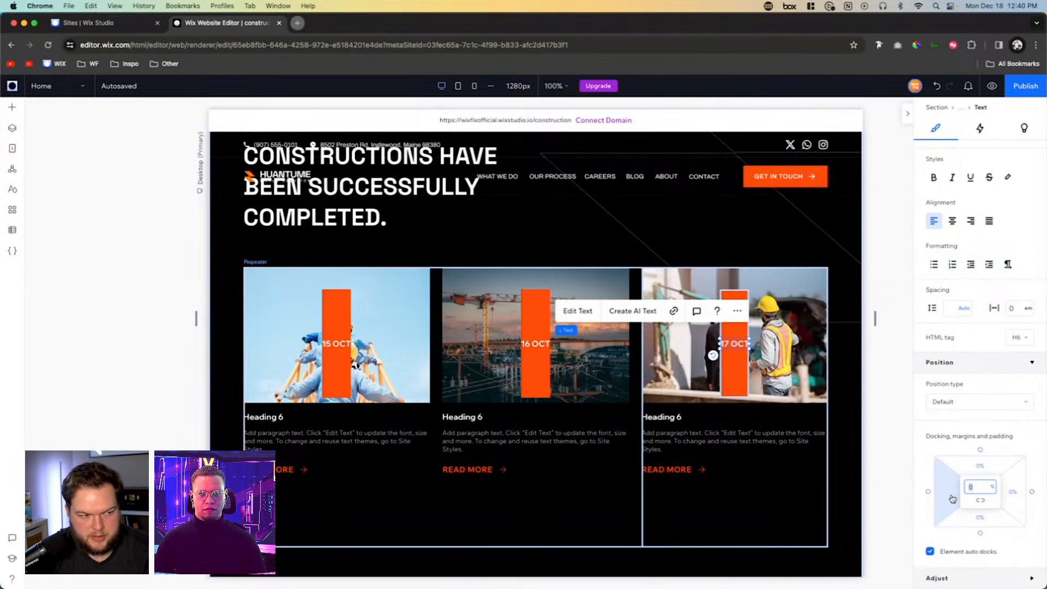
{"action": "type", "text": "12px"}
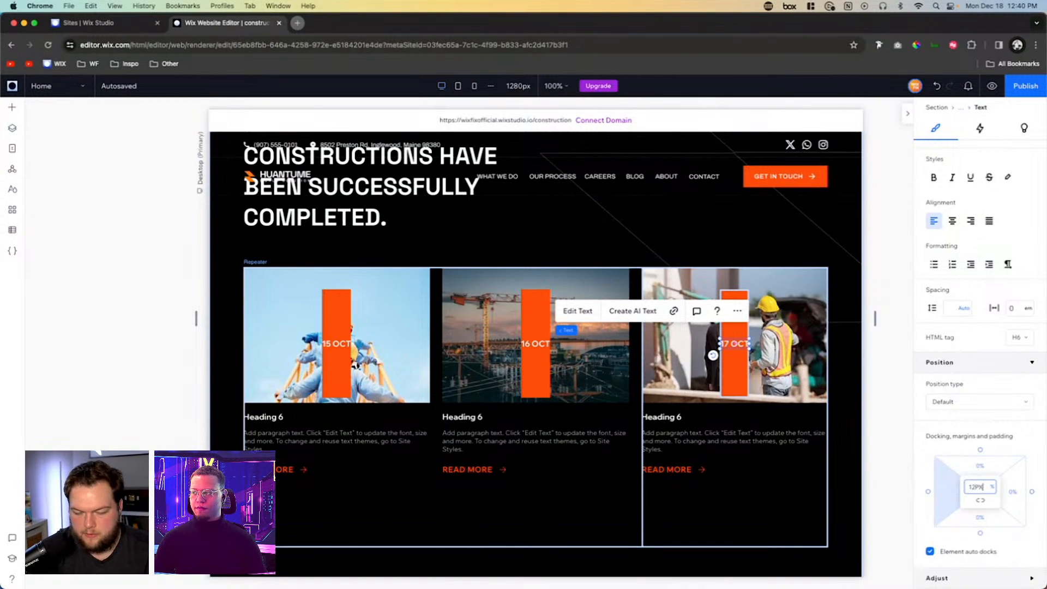
{"action": "key", "text": "Return"}
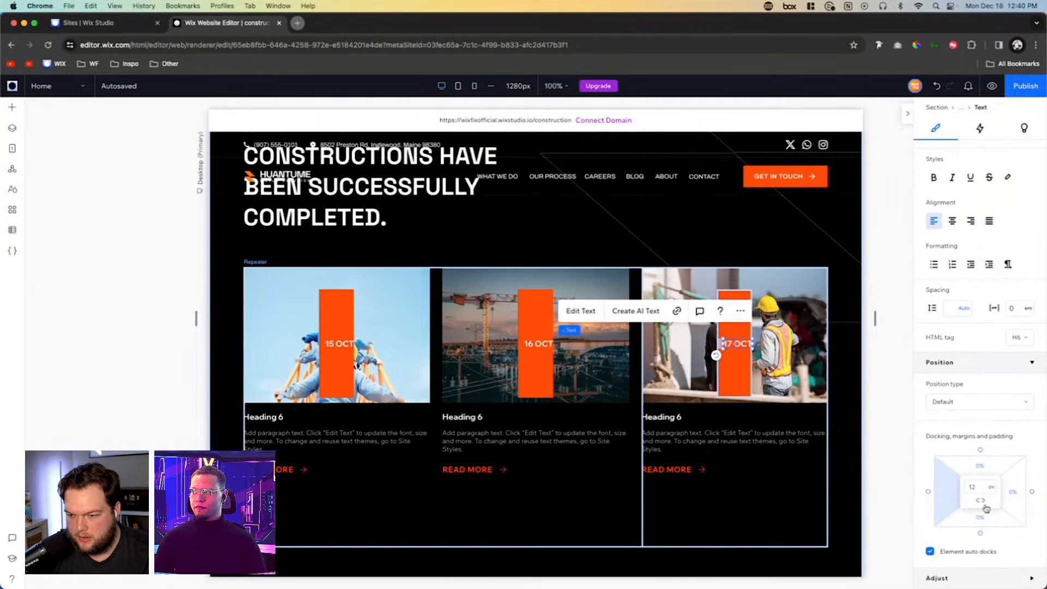
{"action": "left_click", "coordinate": [1017, 498]}
{"action": "type", "text": "12"}
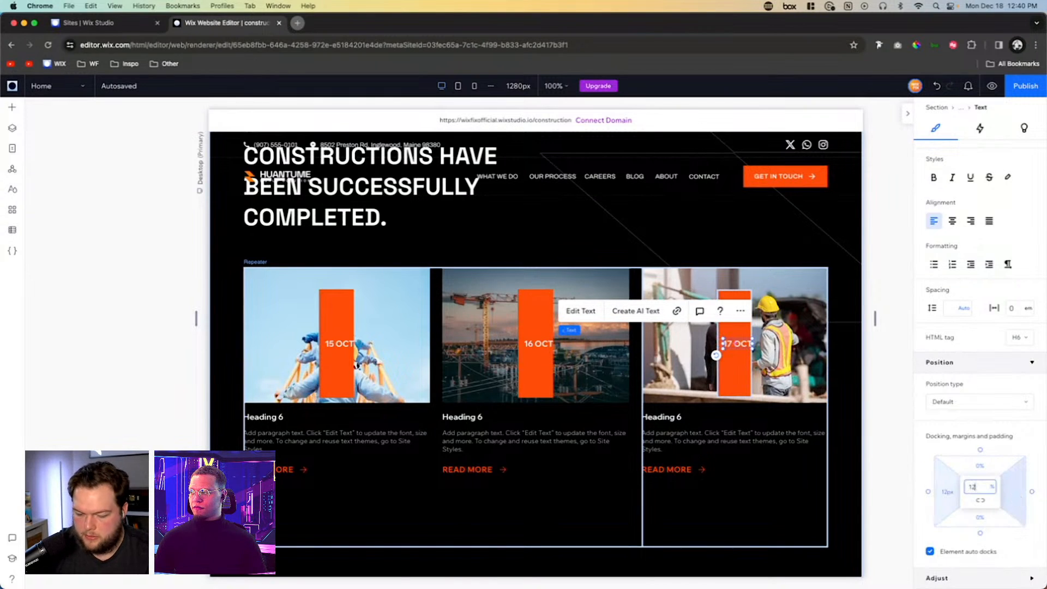
{"action": "type", "text": "px"}
{"action": "key", "text": "Return"}
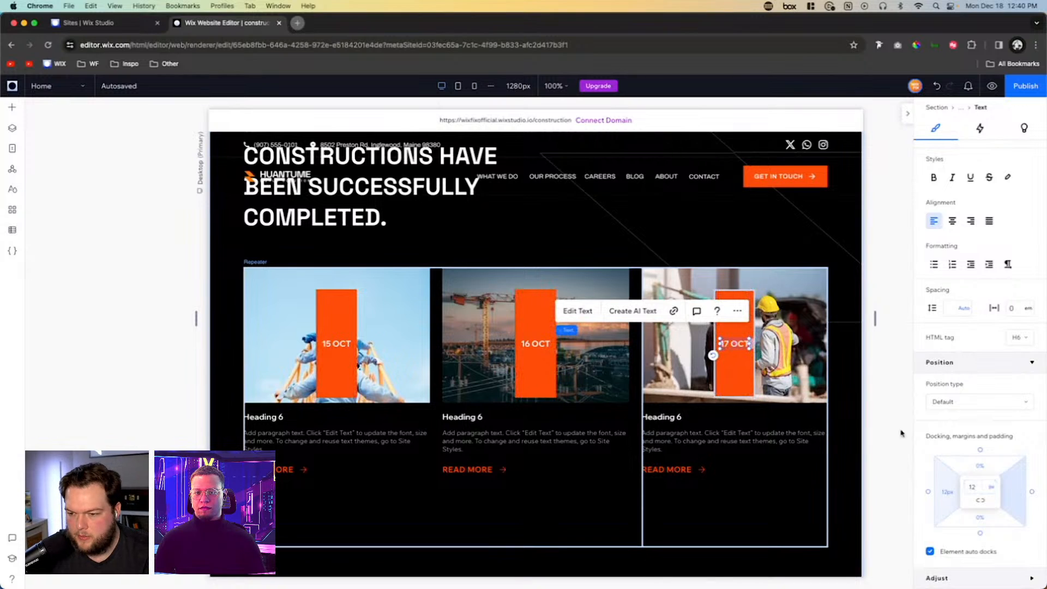
- Set the date text's margins to 8 px above and below and 12 px on both sides
{"action": "left_click", "coordinate": [734, 374]}
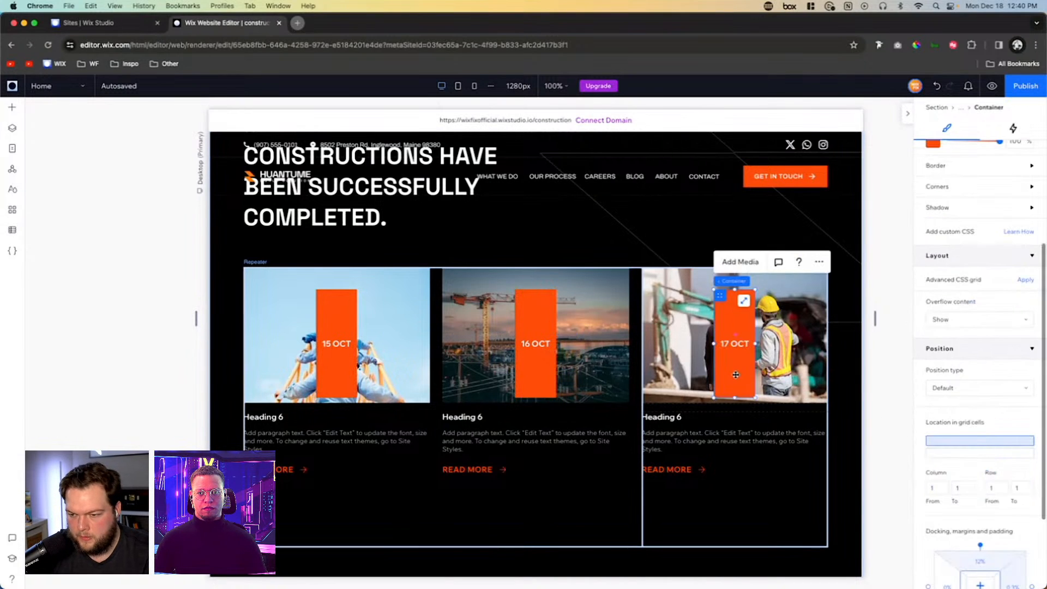
{"action": "left_click", "coordinate": [735, 345]}
{"action": "scroll", "coordinate": [964, 478], "scroll_direction": "down", "scroll_amount": 5}
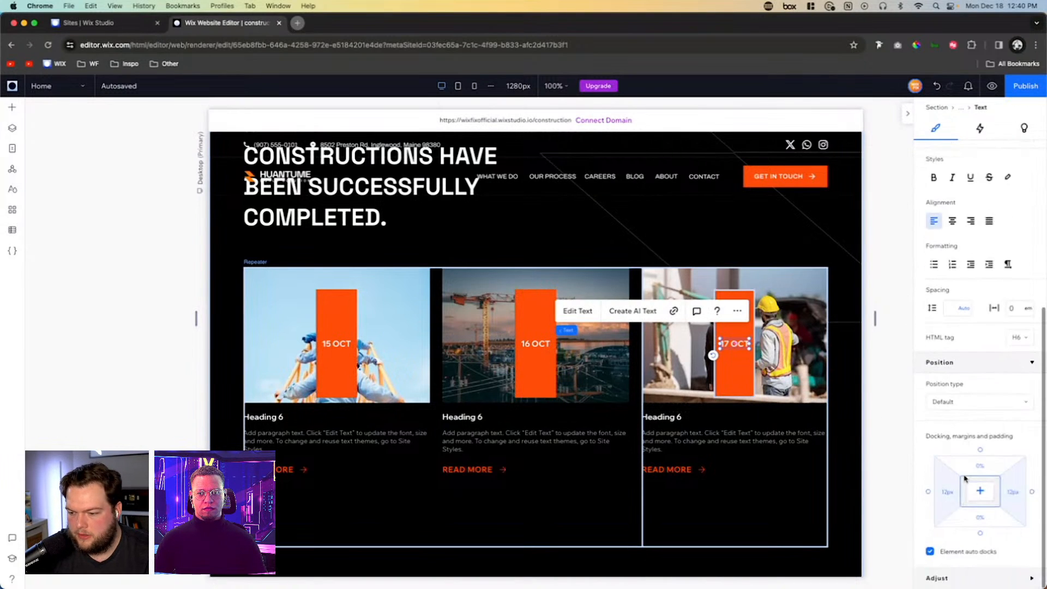
{"action": "left_click", "coordinate": [990, 470]}
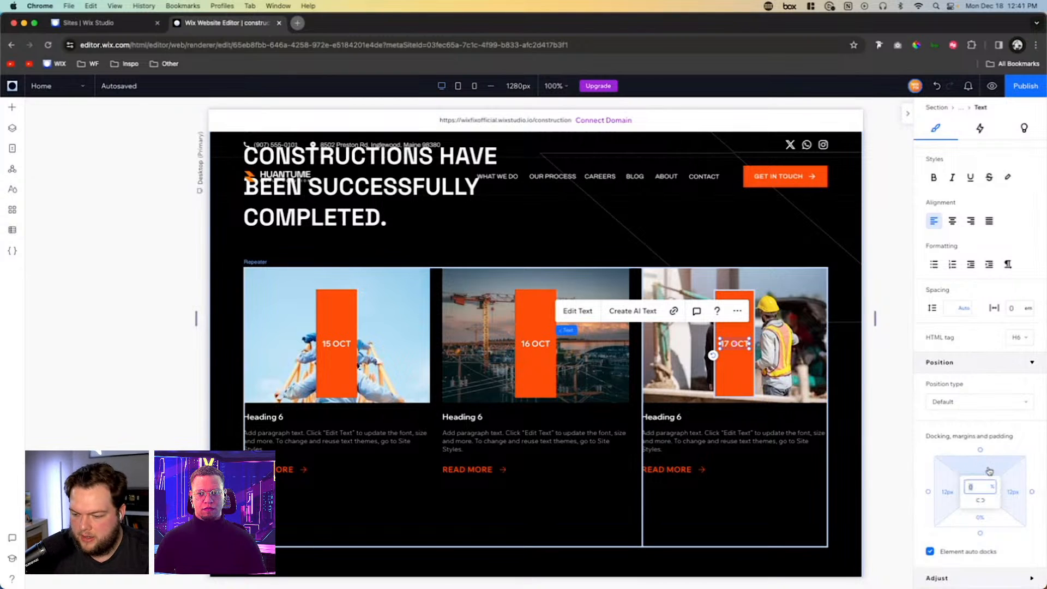
{"action": "type", "text": "8px"}
{"action": "key", "text": "Return"}
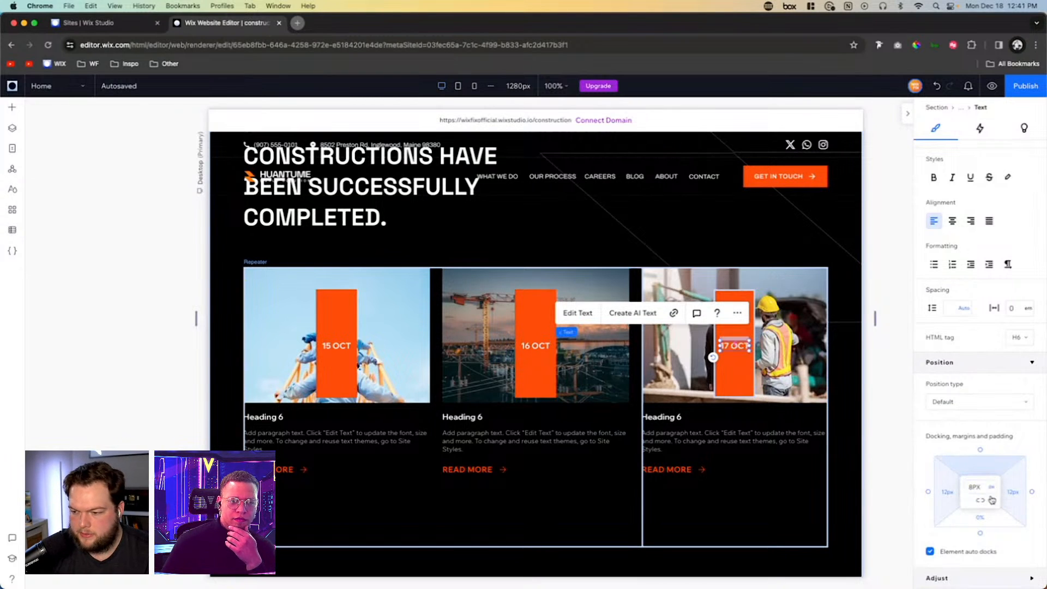
{"action": "left_click", "coordinate": [982, 506]}
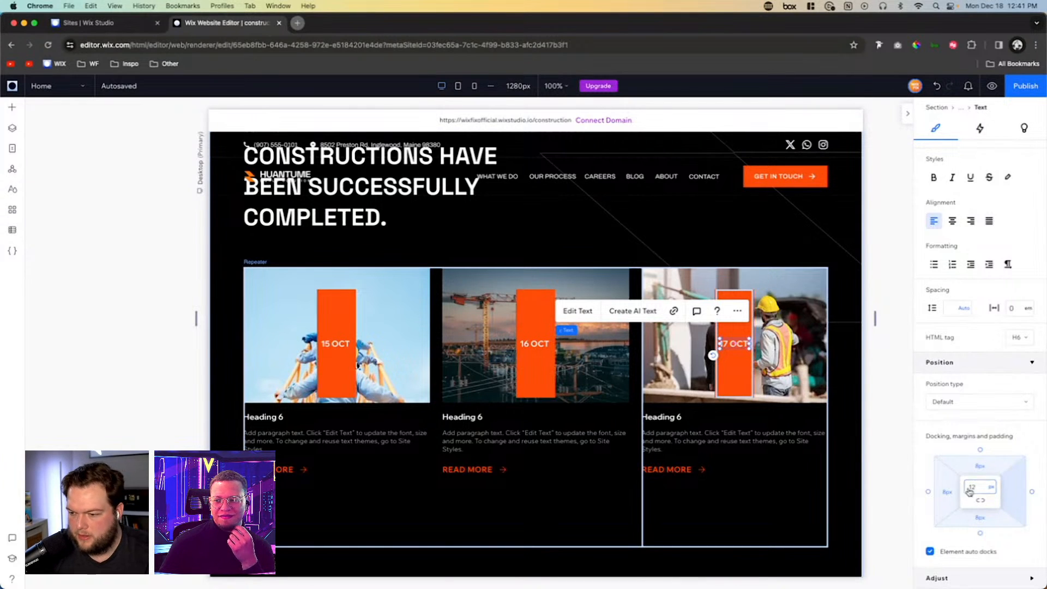
{"action": "left_click", "coordinate": [945, 494]}
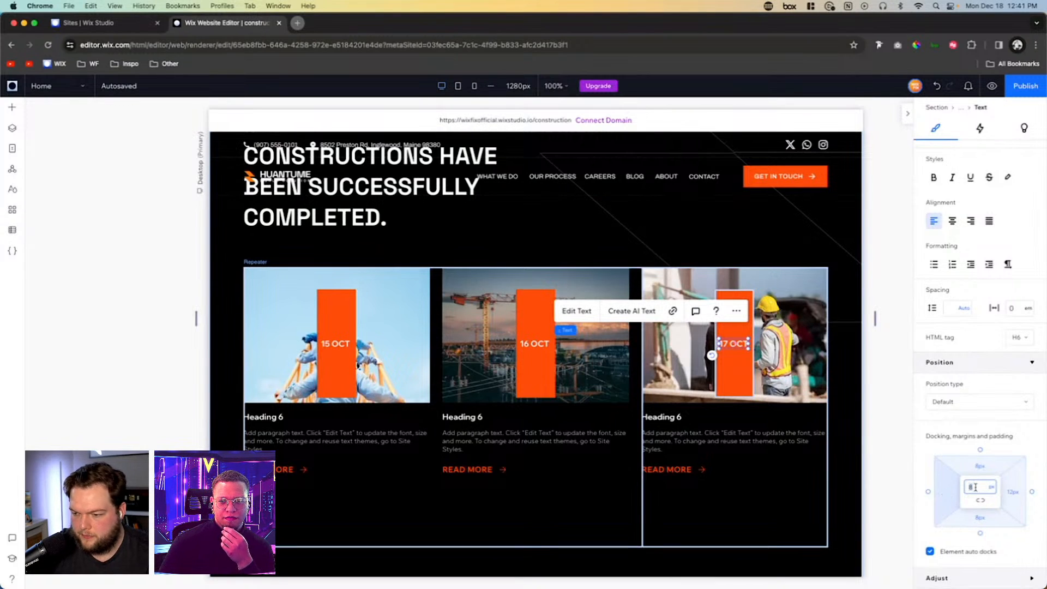
- Shrink the orange date container's height to fit its text and align it to the top-left corner of the card's image
{"action": "left_click", "coordinate": [730, 362]}
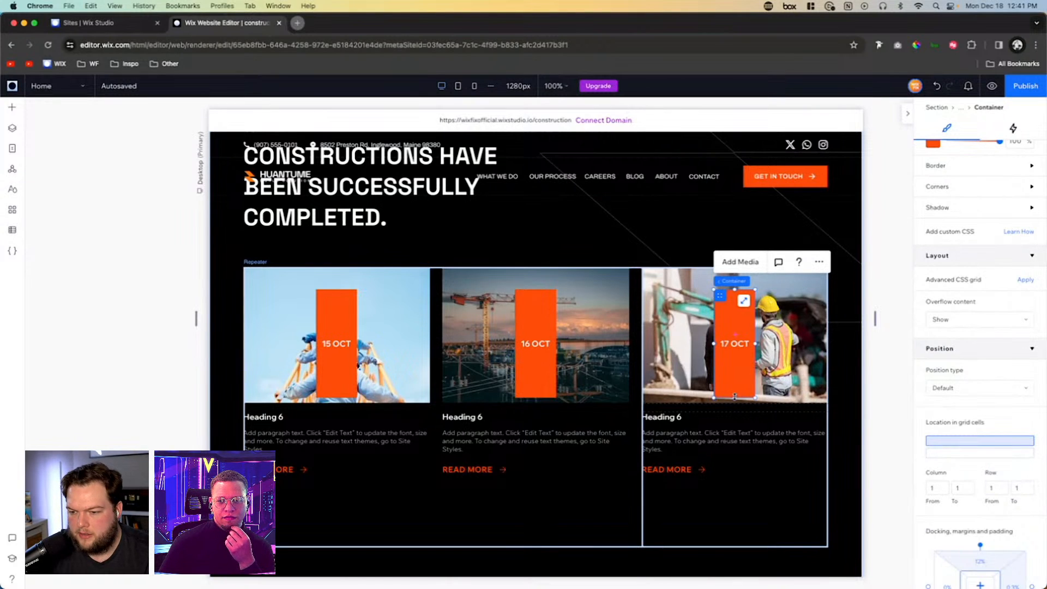
{"action": "left_click_drag", "start_coordinate": [734, 396], "coordinate": [736, 300]}
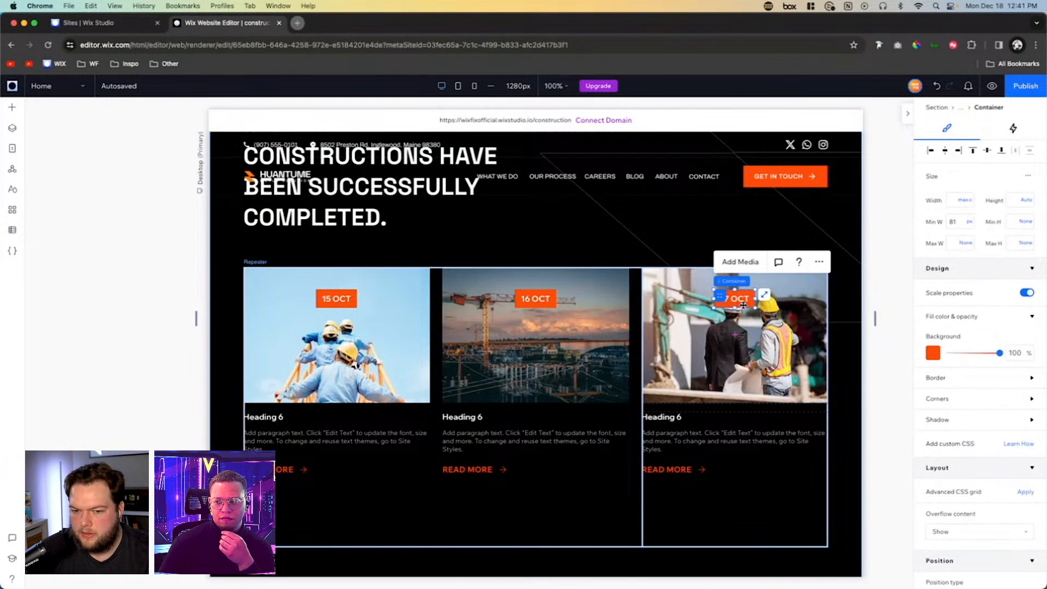
{"action": "left_click", "coordinate": [930, 151]}
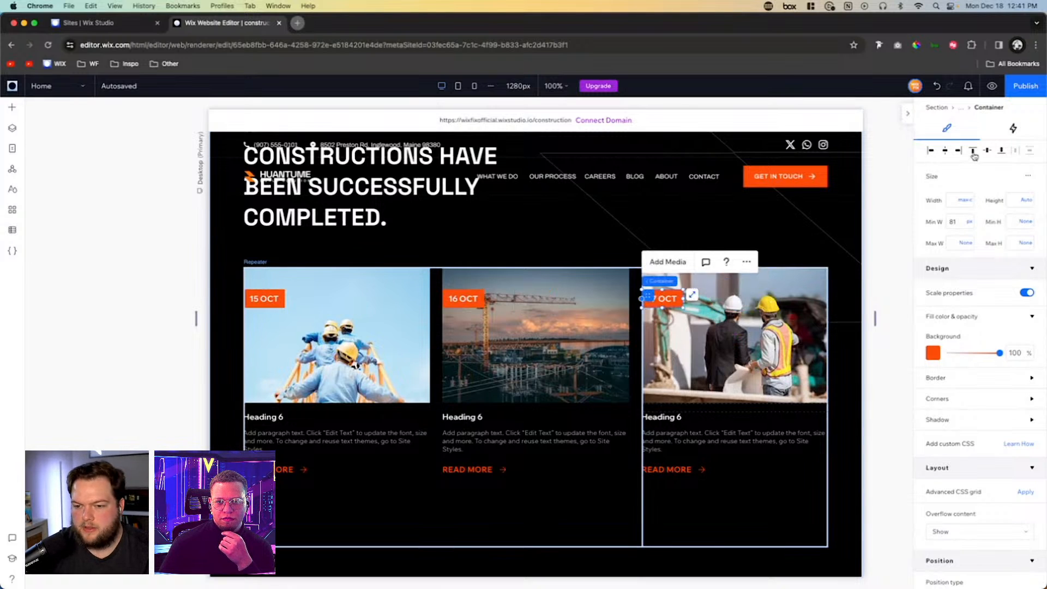
{"action": "left_click", "coordinate": [972, 150]}
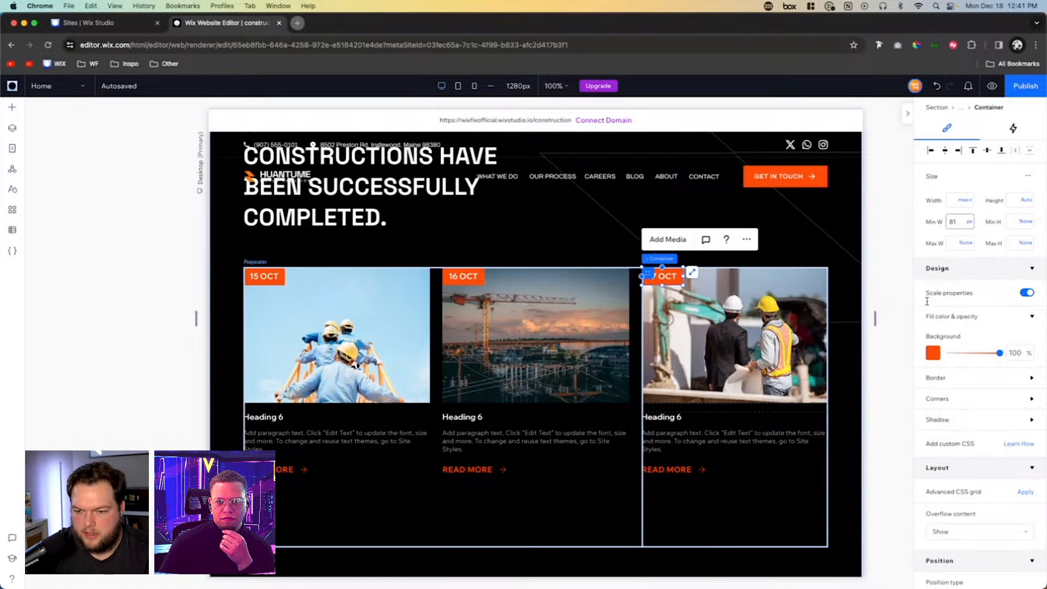
- Set the repeater item's first row to Viewport width sizing and its second row to Min content
{"action": "left_click", "coordinate": [845, 351]}
{"action": "scroll", "coordinate": [845, 351], "scroll_direction": "down", "scroll_amount": 3}
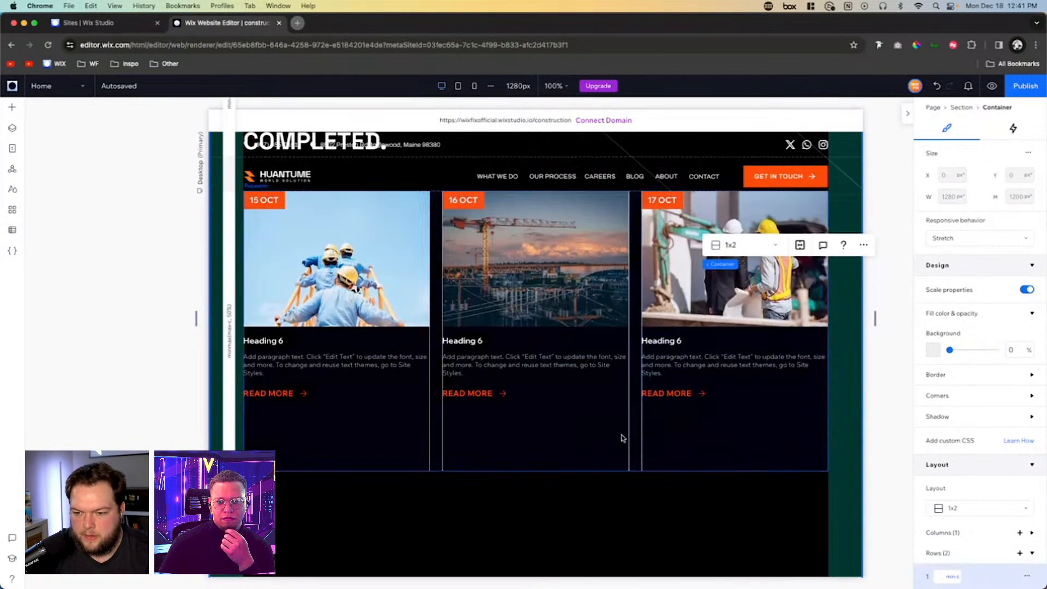
{"action": "left_click", "coordinate": [616, 439]}
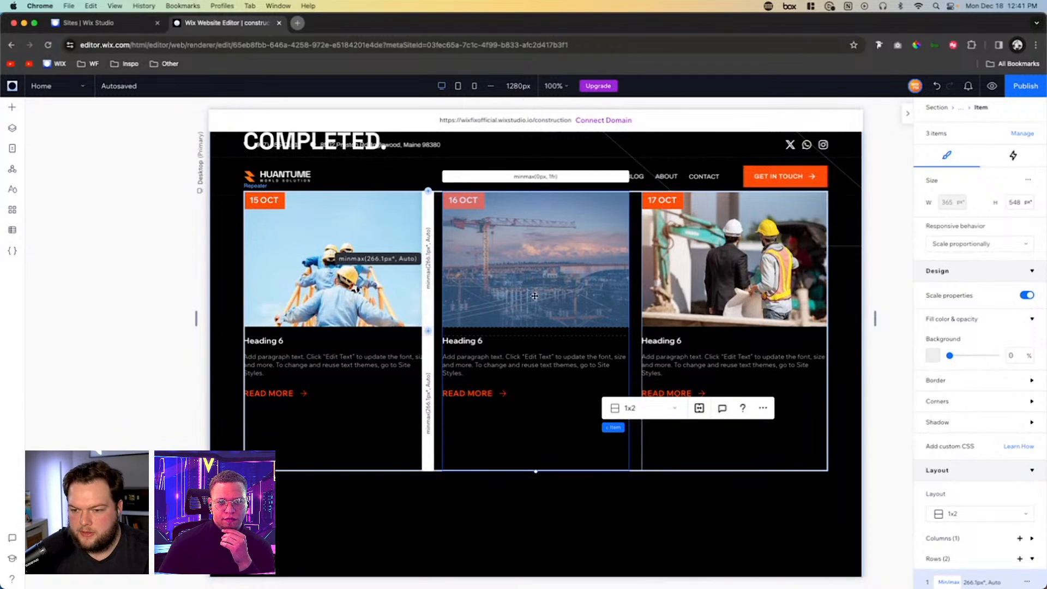
{"action": "scroll", "coordinate": [981, 469], "scroll_direction": "down", "scroll_amount": 3}
{"action": "left_click", "coordinate": [949, 422]}
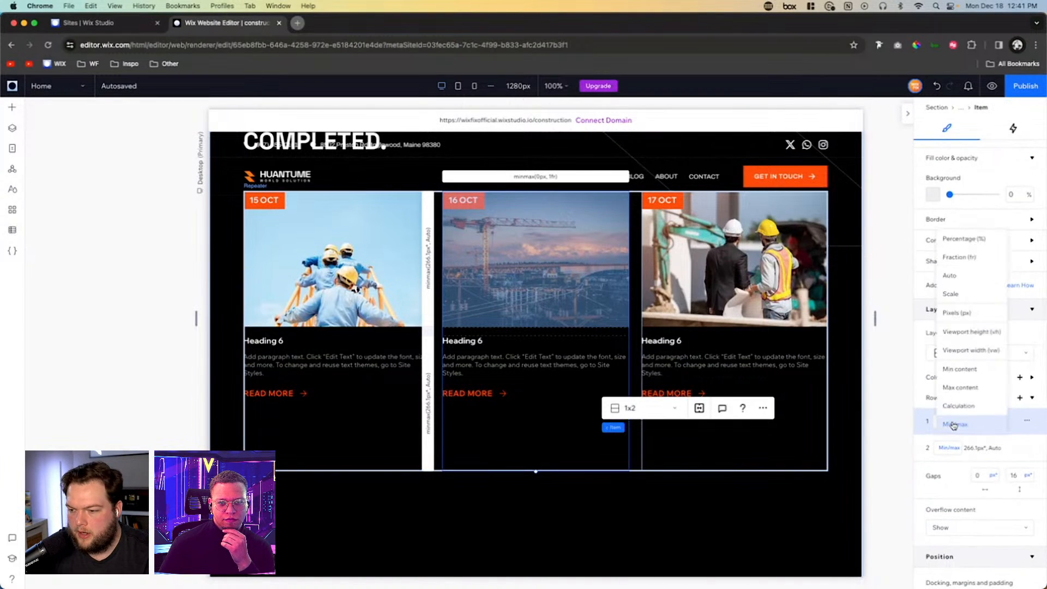
{"action": "left_click", "coordinate": [969, 353]}
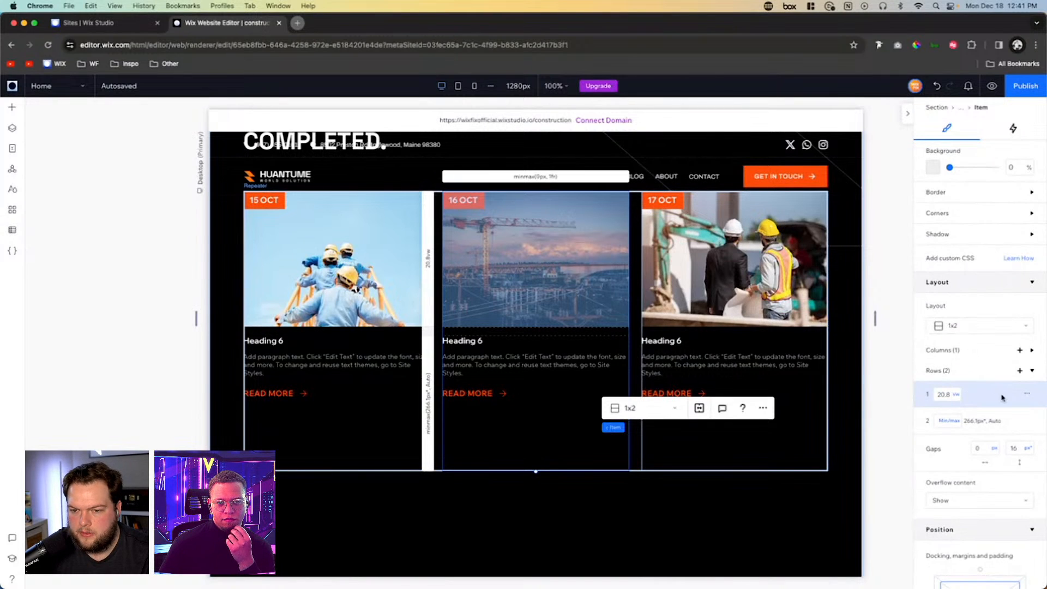
{"action": "left_click", "coordinate": [949, 420]}
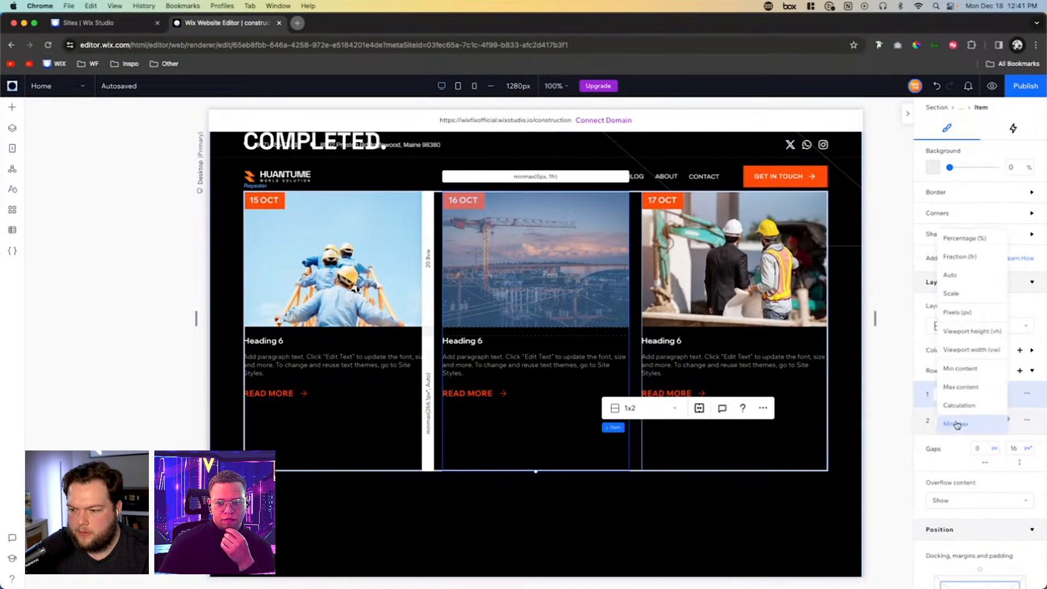
{"action": "left_click", "coordinate": [955, 369]}
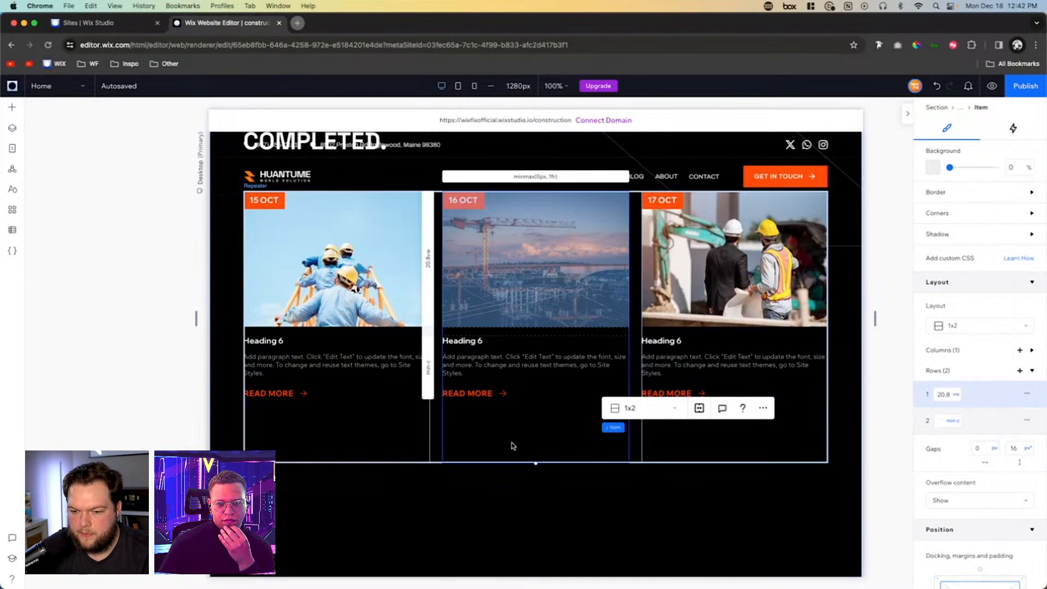
- Try to set the repeater item's height to 0 px
{"action": "scroll", "coordinate": [1007, 249], "scroll_direction": "up", "scroll_amount": 3}
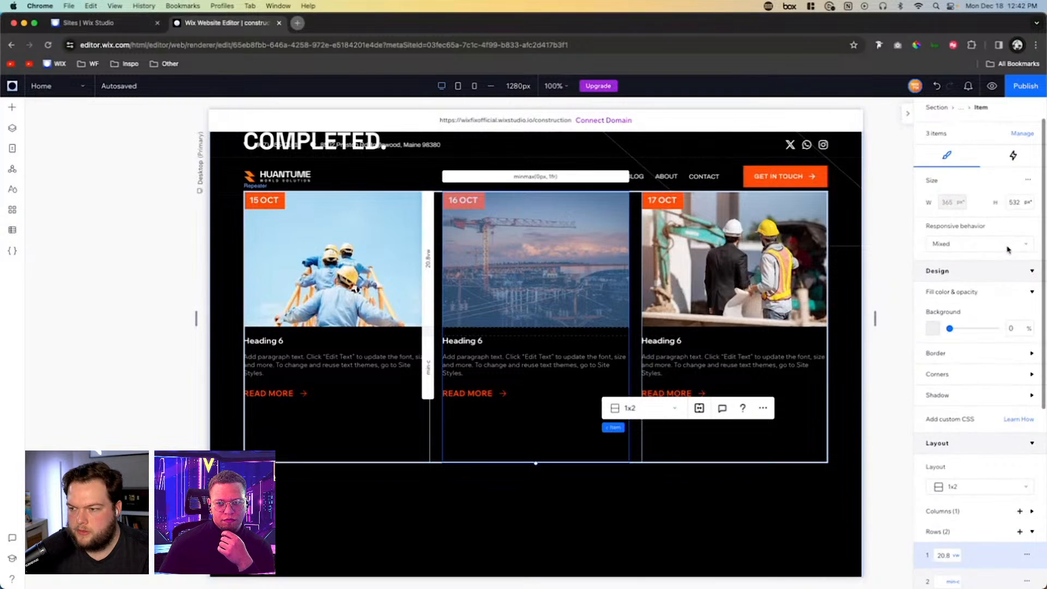
{"action": "left_click", "coordinate": [1018, 205]}
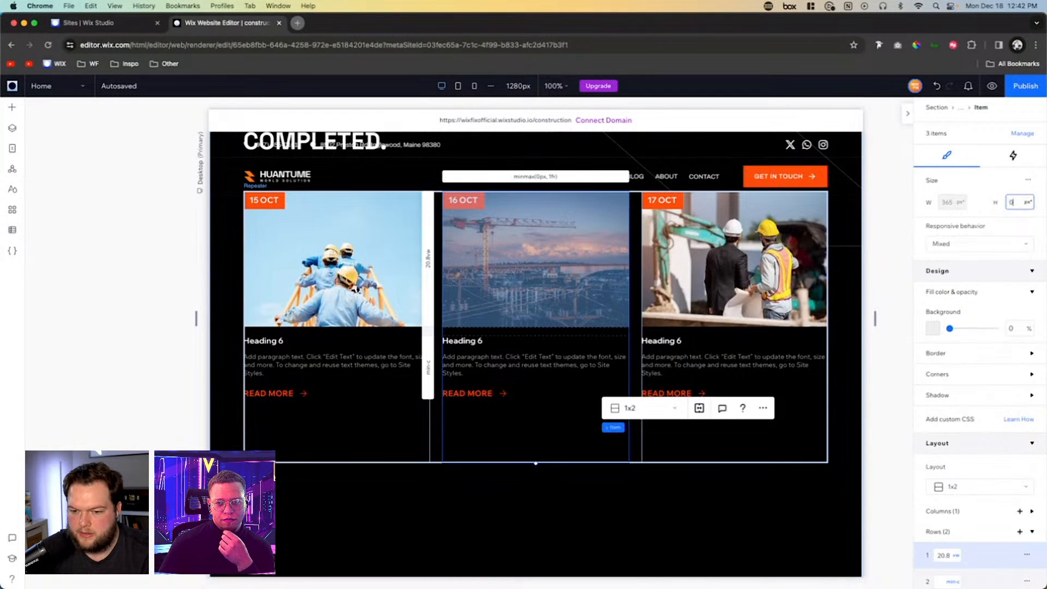
{"action": "type", "text": "0"}
{"action": "key", "text": "Return"}
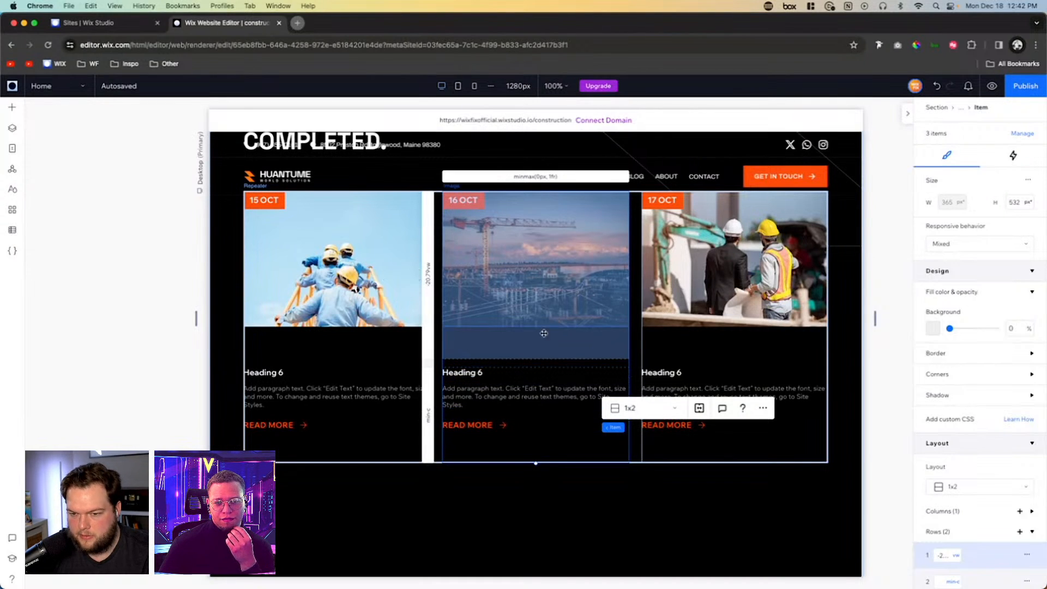
- Set the repeater item's first row to Min content
{"action": "scroll", "coordinate": [965, 488], "scroll_direction": "down", "scroll_amount": 3}
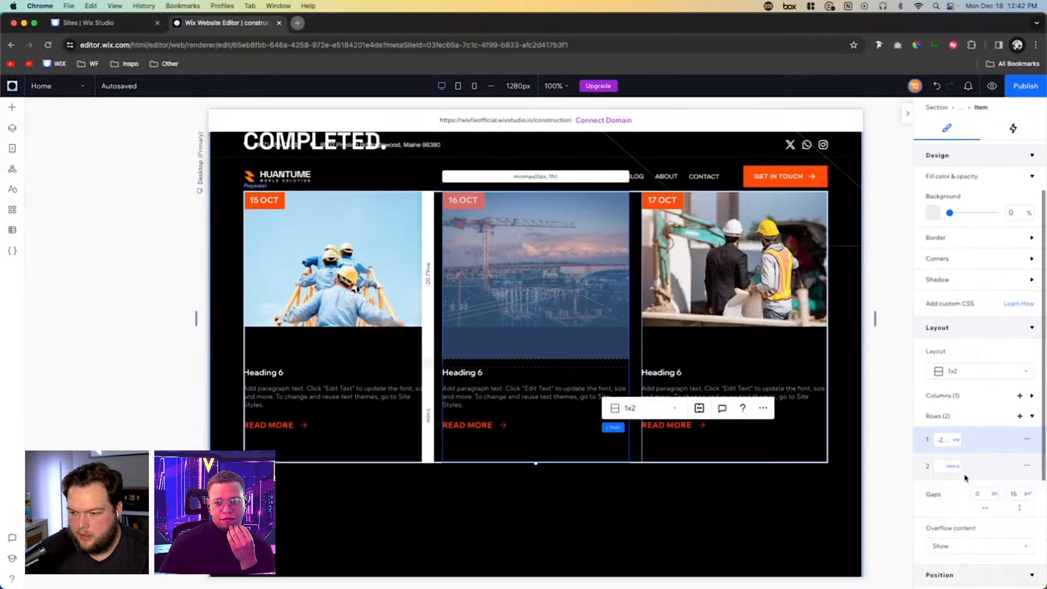
{"action": "left_click", "coordinate": [956, 440]}
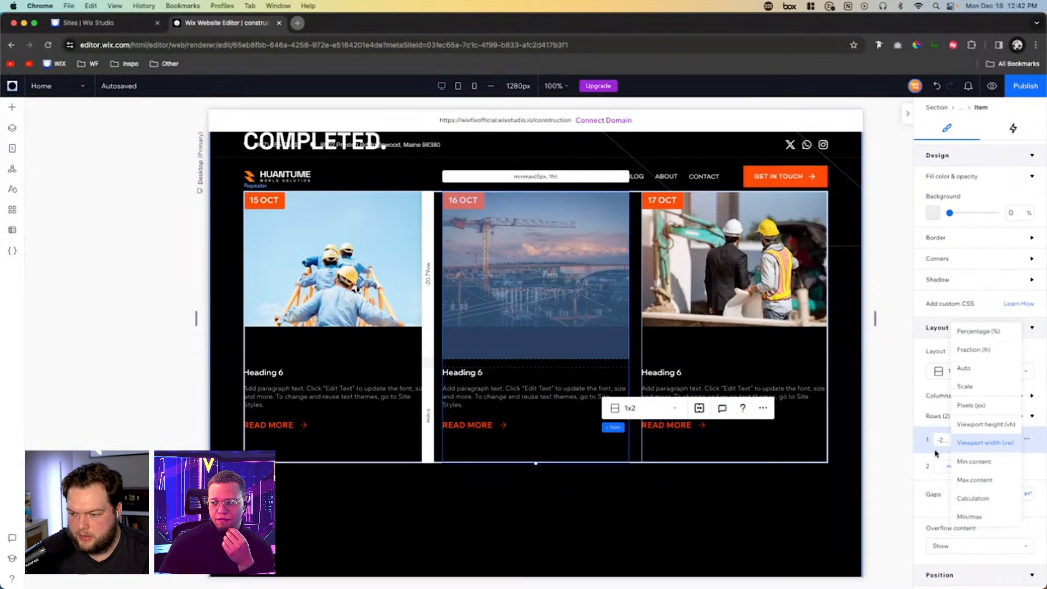
{"action": "left_click", "coordinate": [970, 462]}
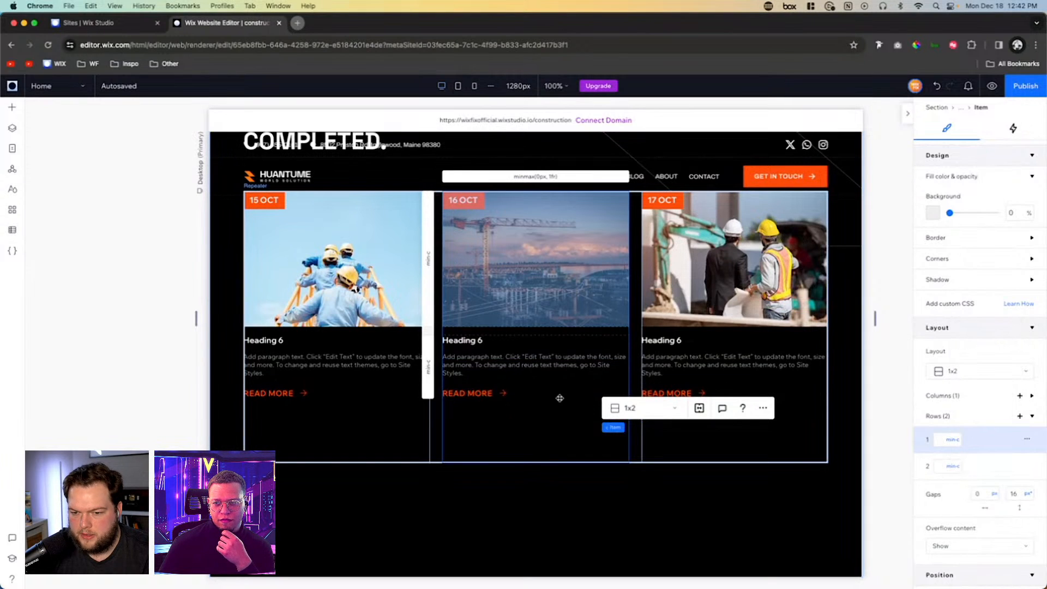
{"action": "left_click", "coordinate": [510, 439]}
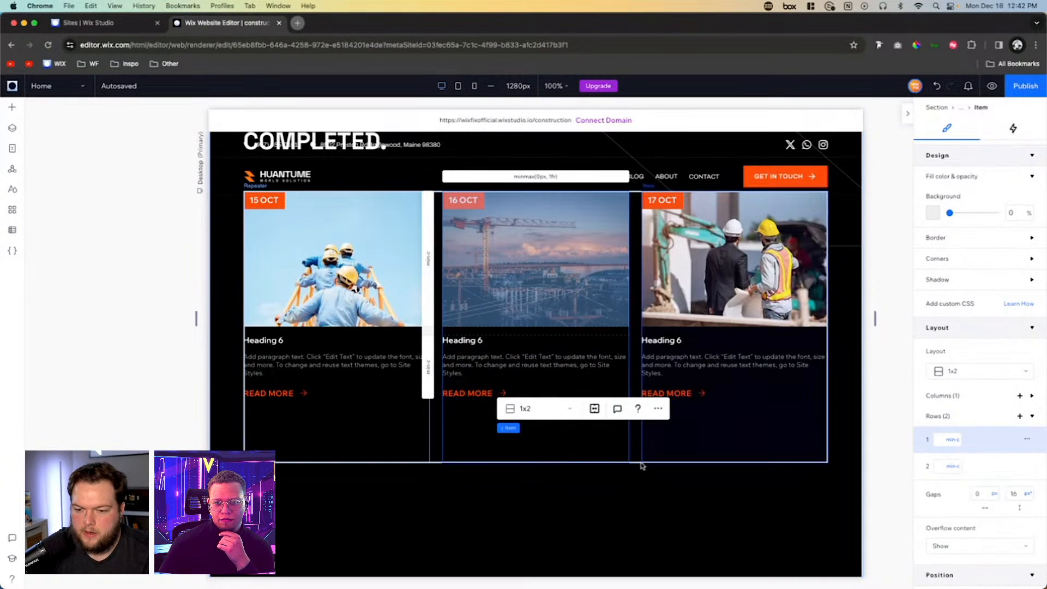
- Set the second row of the projects section's container, which holds the repeater, to Min content
{"action": "scroll", "coordinate": [390, 160], "scroll_direction": "up", "scroll_amount": 1}
{"action": "scroll", "coordinate": [420, 333], "scroll_direction": "up", "scroll_amount": 2}
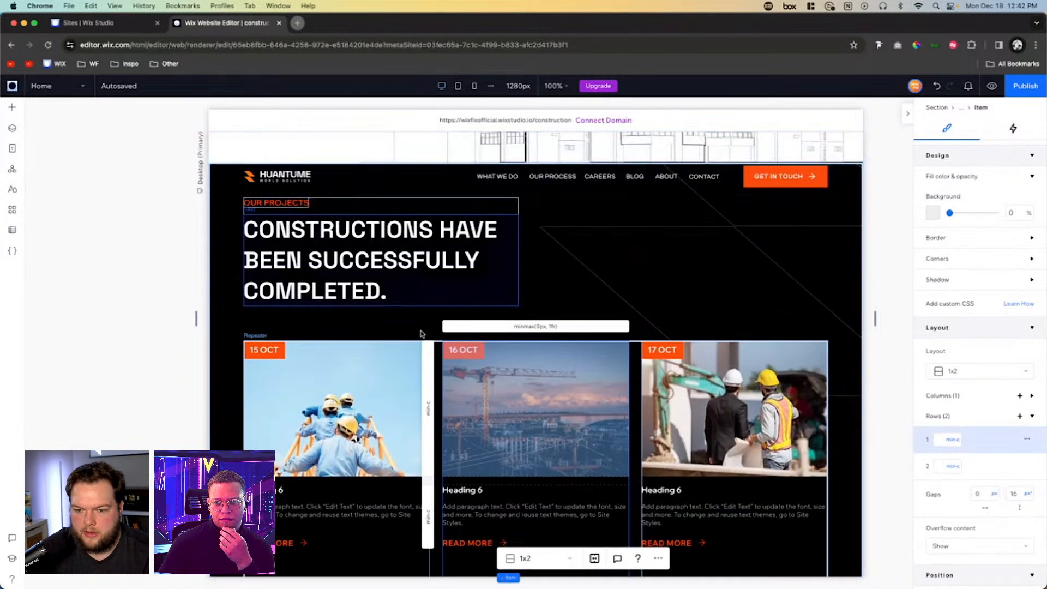
{"action": "scroll", "coordinate": [467, 388], "scroll_direction": "down", "scroll_amount": 5}
{"action": "scroll", "coordinate": [467, 388], "scroll_direction": "up", "scroll_amount": 4}
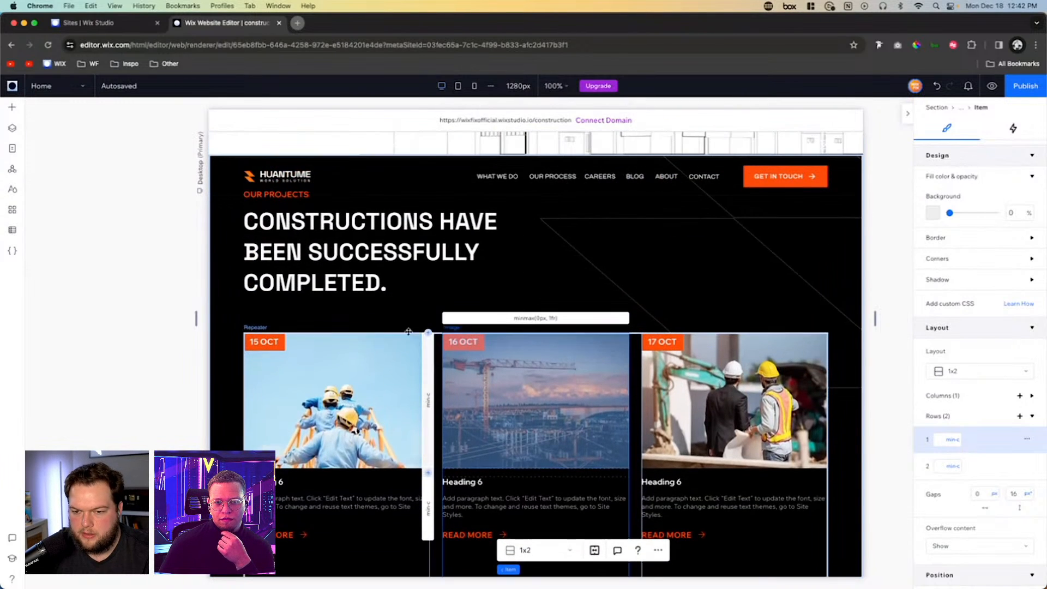
{"action": "left_click", "coordinate": [389, 314]}
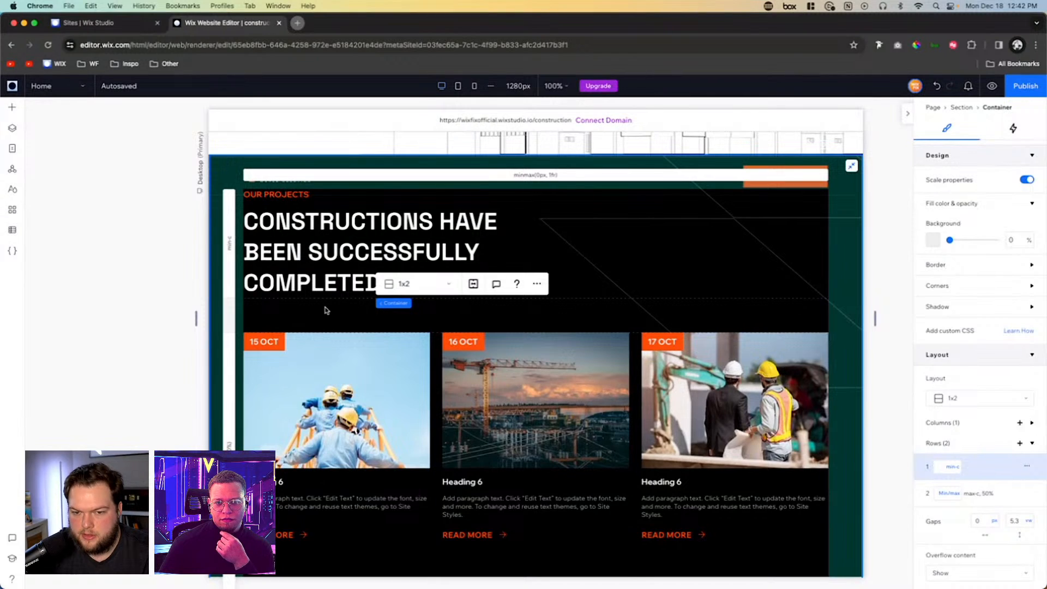
{"action": "scroll", "coordinate": [325, 310], "scroll_direction": "down", "scroll_amount": 3}
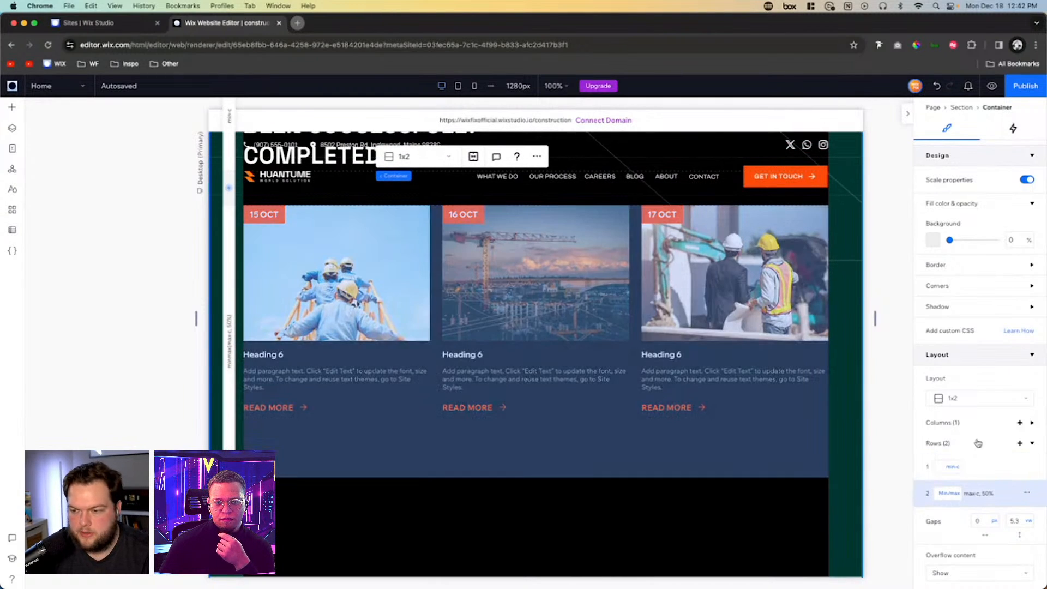
{"action": "left_click", "coordinate": [954, 493]}
{"action": "left_click", "coordinate": [962, 447]}
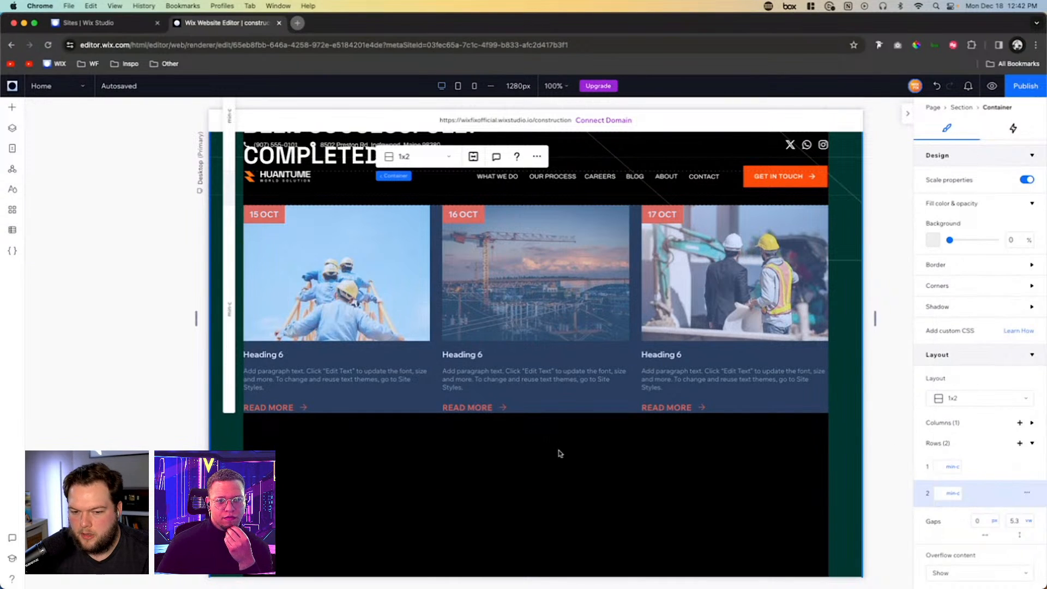
- Set the projects section's height to 0 px to collapse the empty space below the cards
{"action": "left_click", "coordinate": [561, 509]}
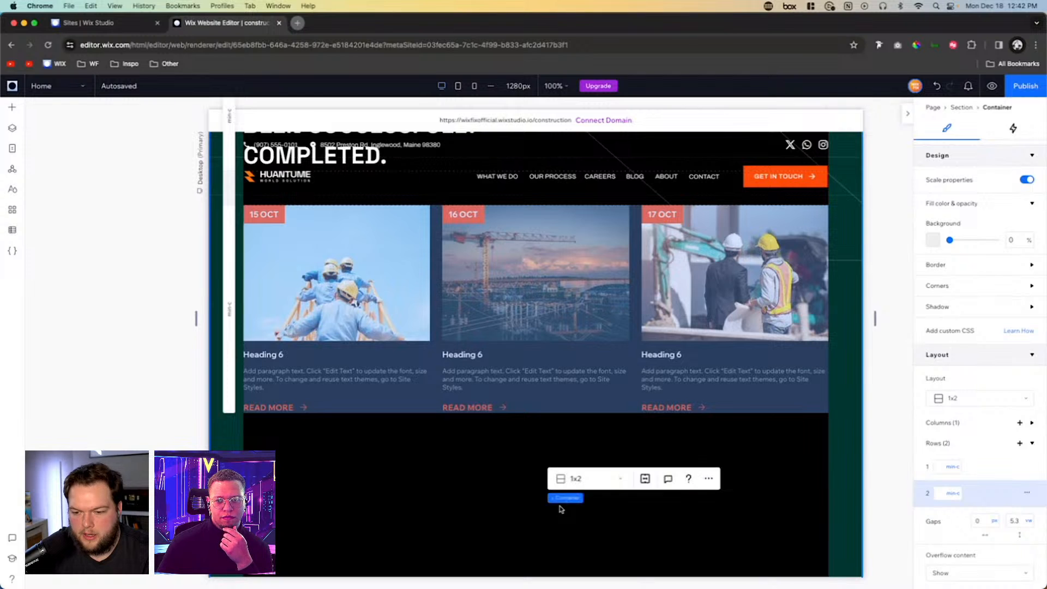
{"action": "left_click", "coordinate": [455, 491]}
{"action": "scroll", "coordinate": [455, 491], "scroll_direction": "up", "scroll_amount": 1}
{"action": "scroll", "coordinate": [455, 491], "scroll_direction": "down", "scroll_amount": 2}
{"action": "scroll", "coordinate": [455, 491], "scroll_direction": "down", "scroll_amount": 3}
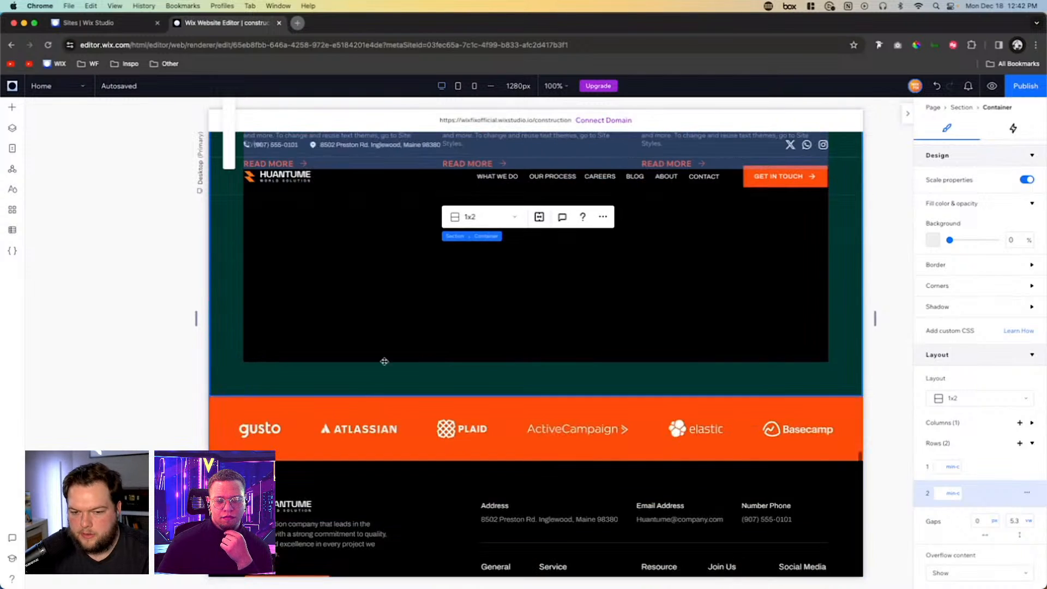
{"action": "scroll", "coordinate": [413, 332], "scroll_direction": "up", "scroll_amount": 6}
{"action": "scroll", "coordinate": [1008, 228], "scroll_direction": "up", "scroll_amount": 2}
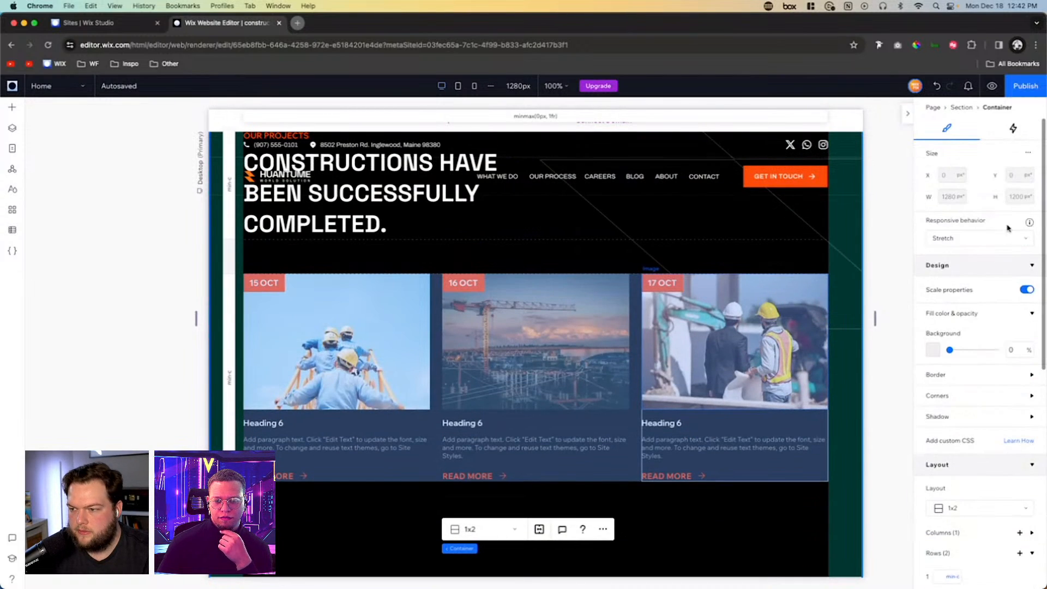
{"action": "mouse_move", "coordinate": [467, 550]}
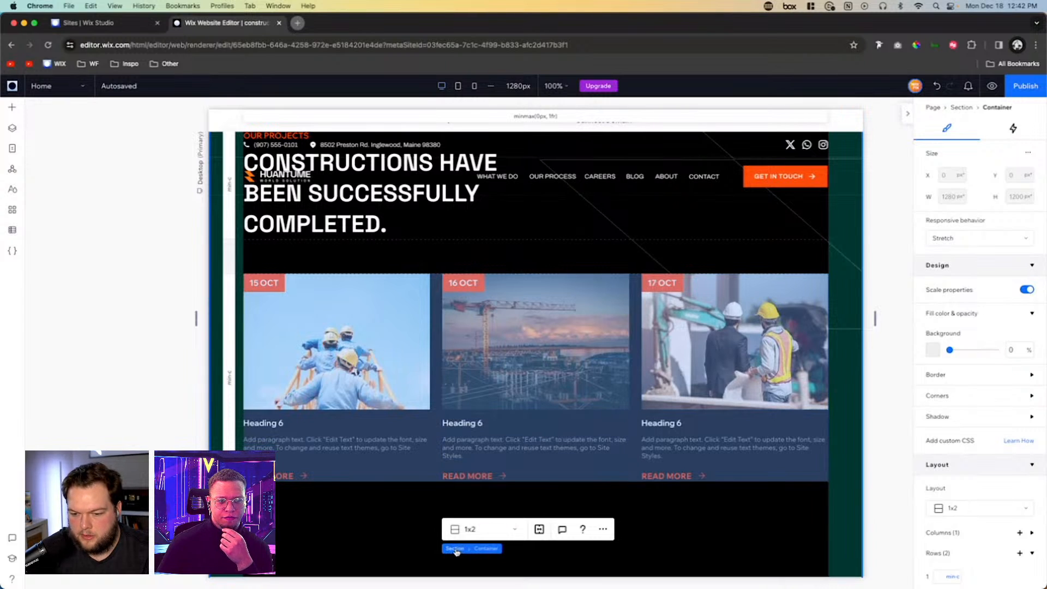
{"action": "left_click", "coordinate": [455, 549]}
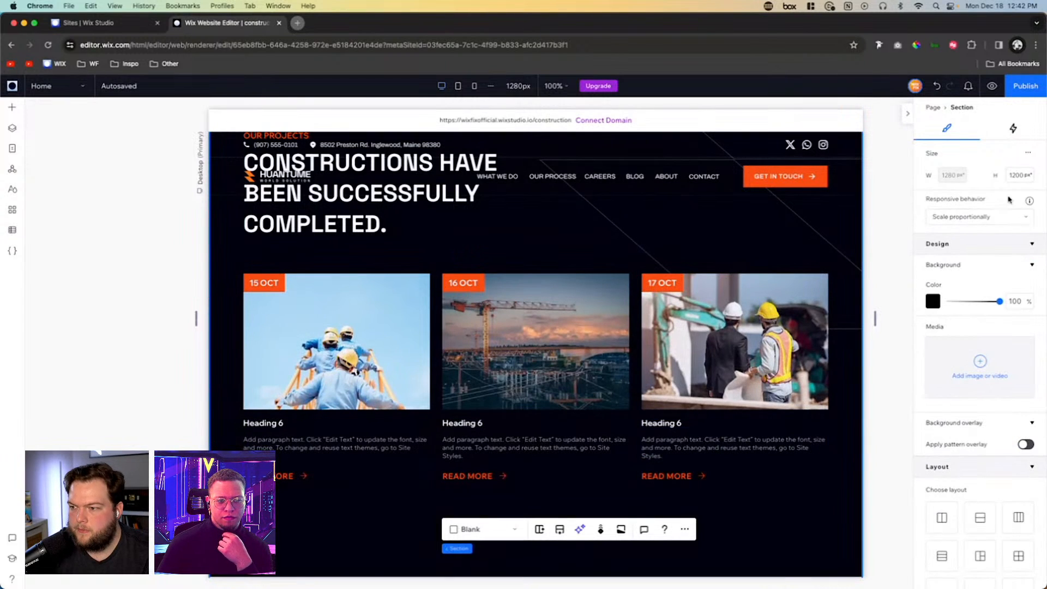
{"action": "double_click", "coordinate": [1017, 175]}
{"action": "type", "text": "0"}
{"action": "key", "text": "Return"}
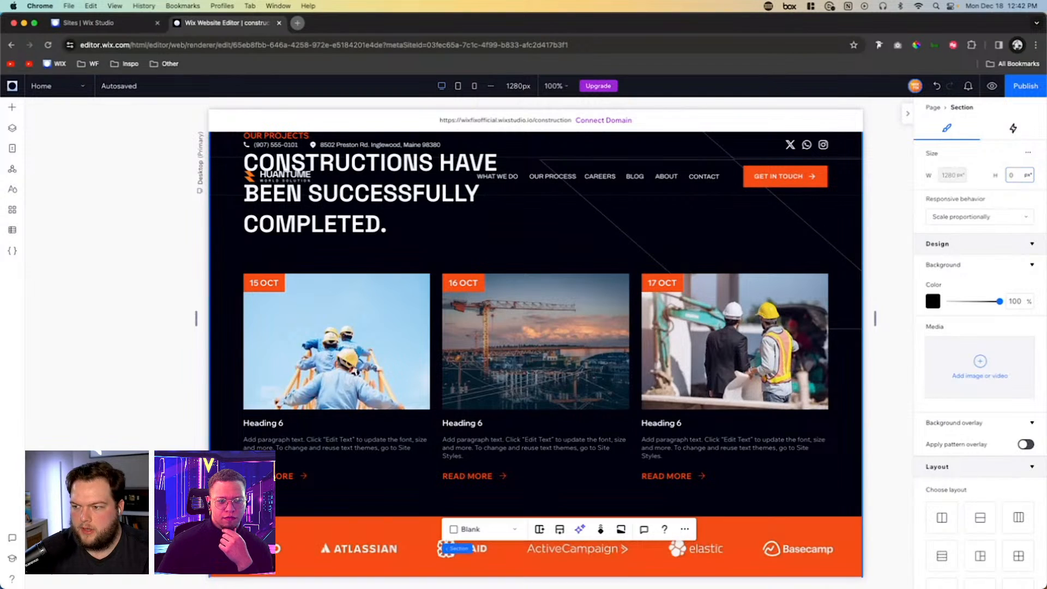
- Preview the home page on desktop and review every section from the hero down to the footer
{"action": "scroll", "coordinate": [641, 348], "scroll_direction": "up", "scroll_amount": 10}
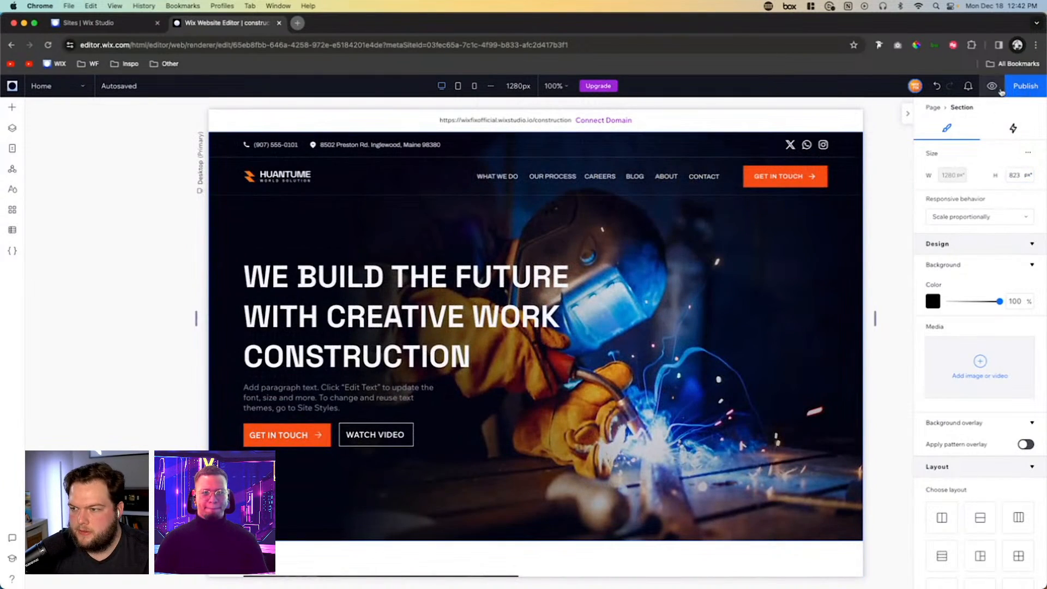
{"action": "left_click", "coordinate": [991, 87]}
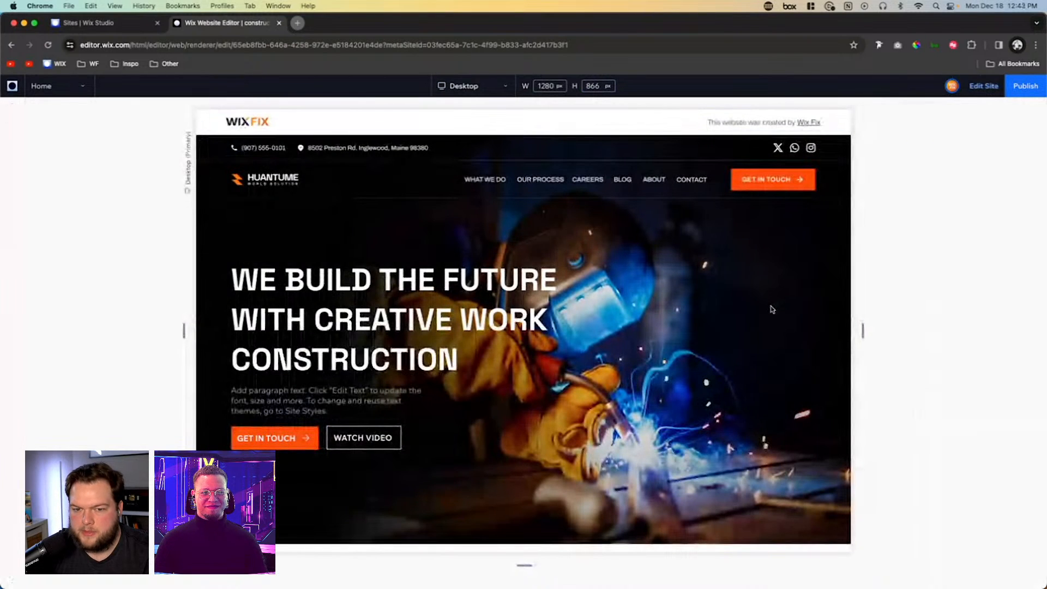
{"action": "scroll", "coordinate": [772, 310], "scroll_direction": "down", "scroll_amount": 4}
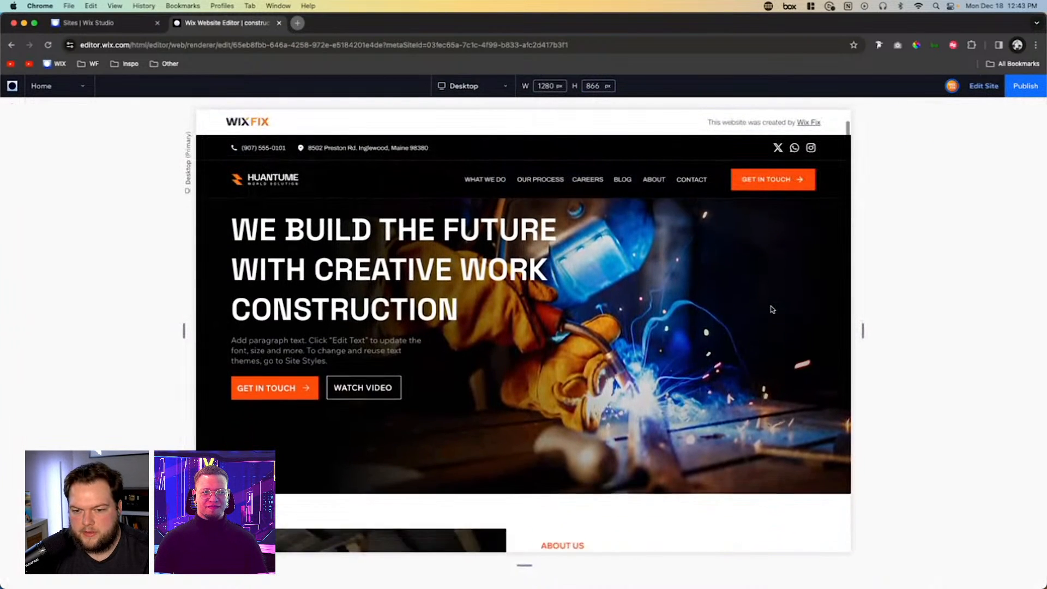
{"action": "scroll", "coordinate": [772, 310], "scroll_direction": "down", "scroll_amount": 5}
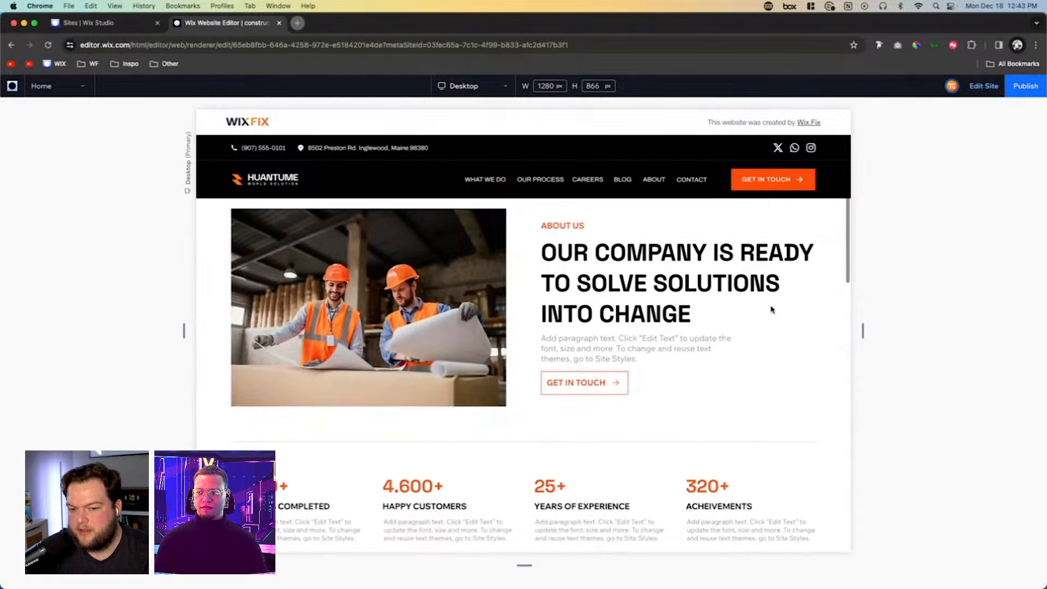
{"action": "scroll", "coordinate": [772, 310], "scroll_direction": "down", "scroll_amount": 6}
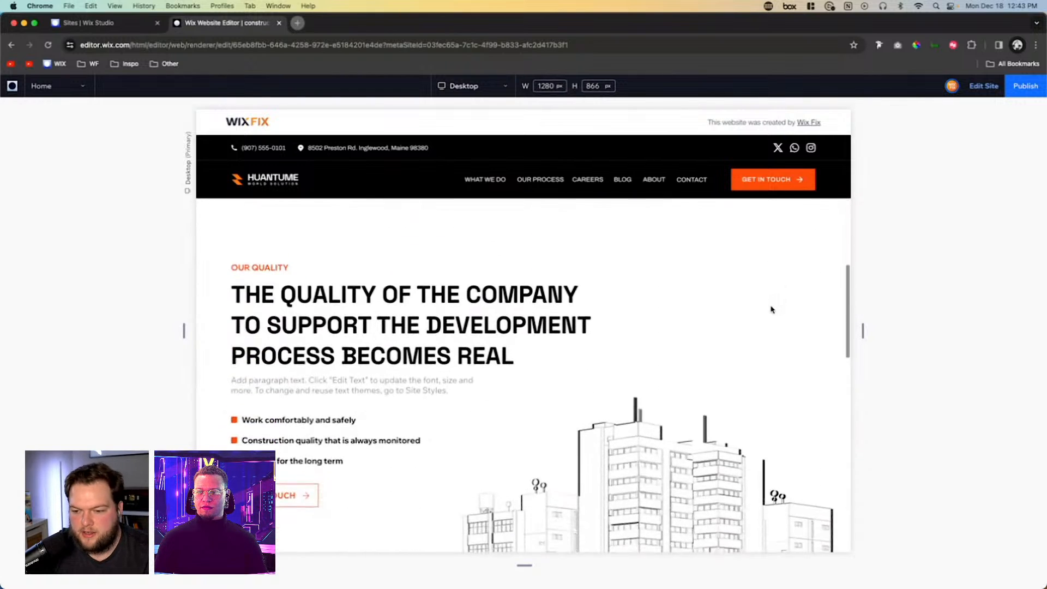
{"action": "scroll", "coordinate": [772, 310], "scroll_direction": "down", "scroll_amount": 7}
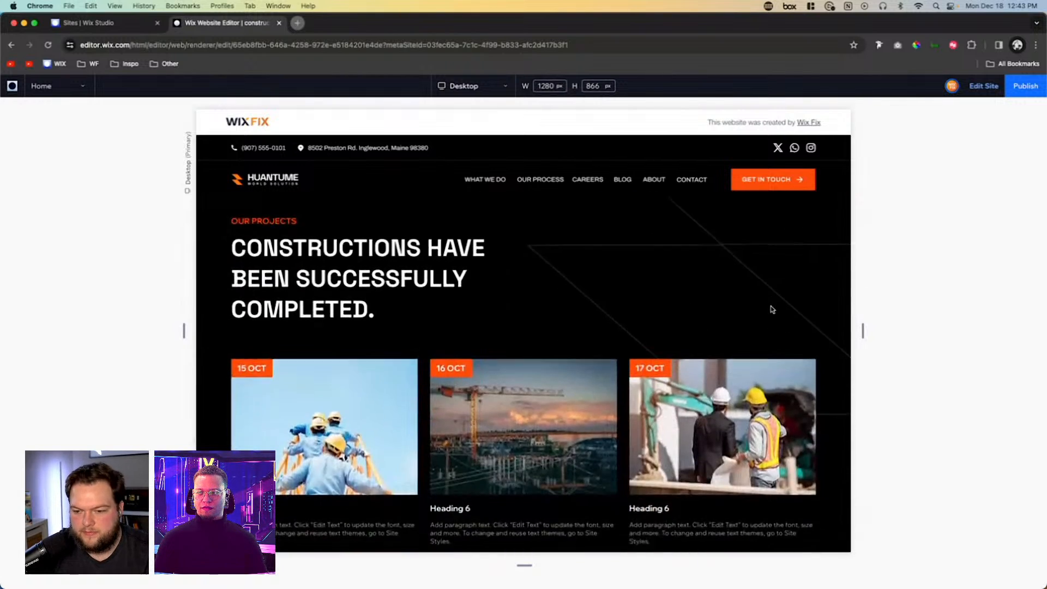
{"action": "scroll", "coordinate": [772, 309], "scroll_direction": "down", "scroll_amount": 4}
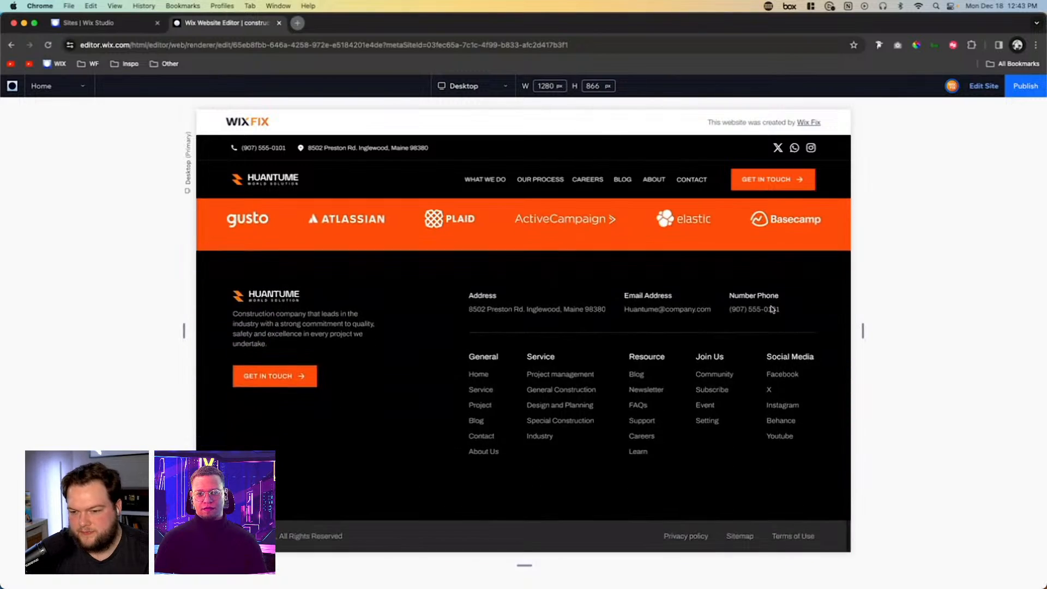
{"action": "scroll", "coordinate": [772, 310], "scroll_direction": "up", "scroll_amount": 15}
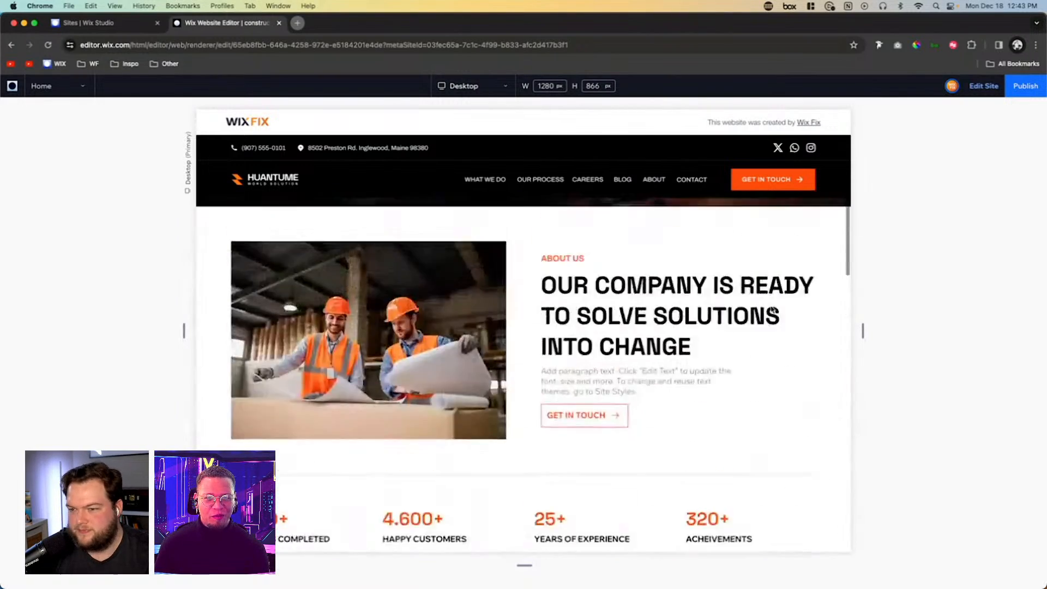
- Publish the site and close the confirmation dialog with Don't show this again enabled
{"action": "left_click", "coordinate": [1025, 89]}
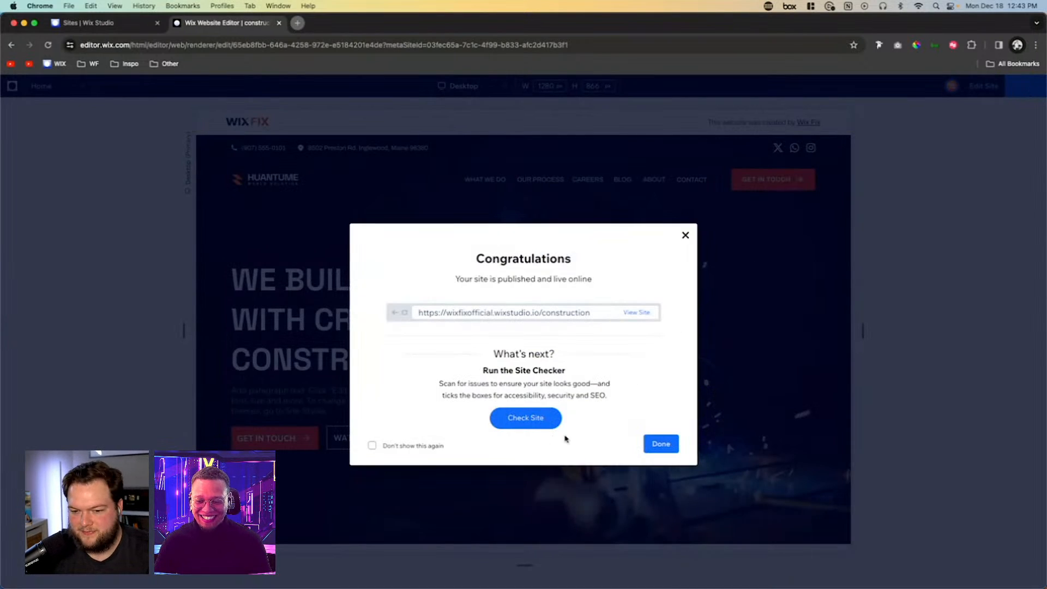
{"action": "left_click", "coordinate": [372, 445]}
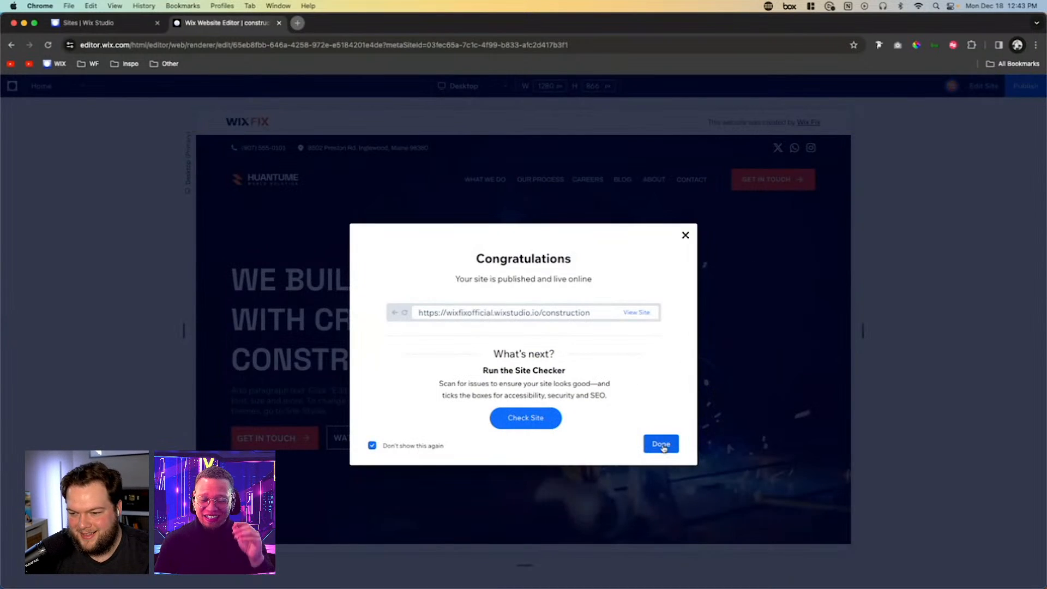
{"action": "left_click", "coordinate": [661, 444]}
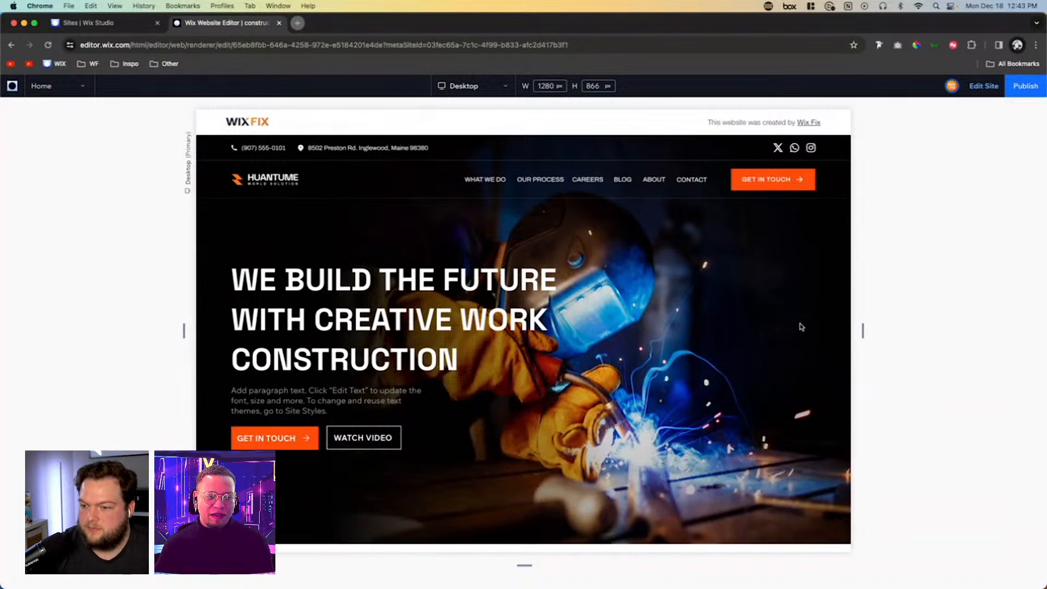
- Leave the preview and return to editing the home page at the hero and About Us sections
{"action": "left_click", "coordinate": [983, 86]}
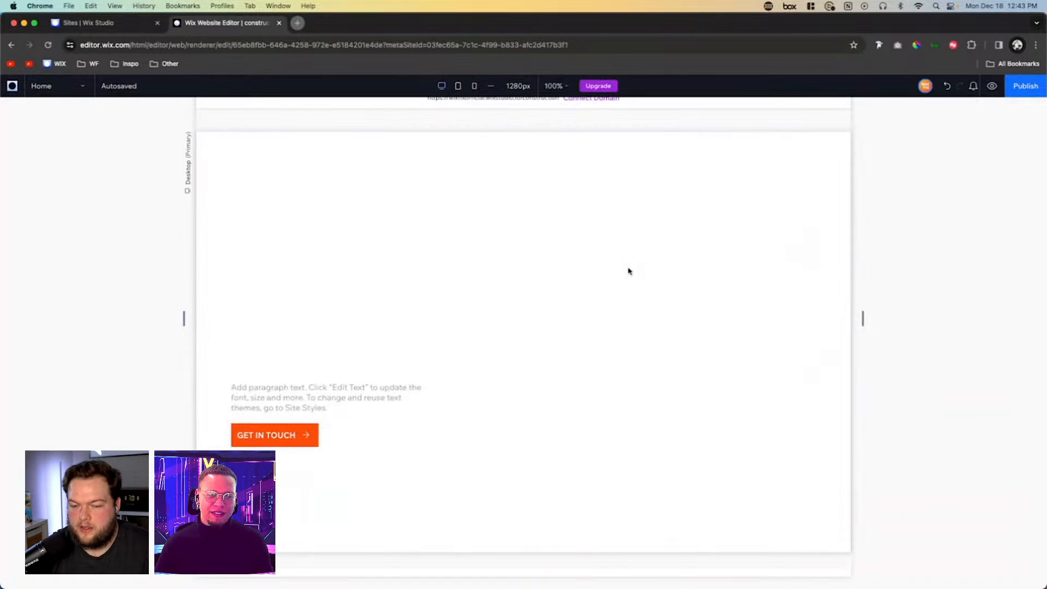
{"action": "scroll", "coordinate": [819, 302], "scroll_direction": "down", "scroll_amount": 1}
{"action": "scroll", "coordinate": [819, 302], "scroll_direction": "up", "scroll_amount": 1}
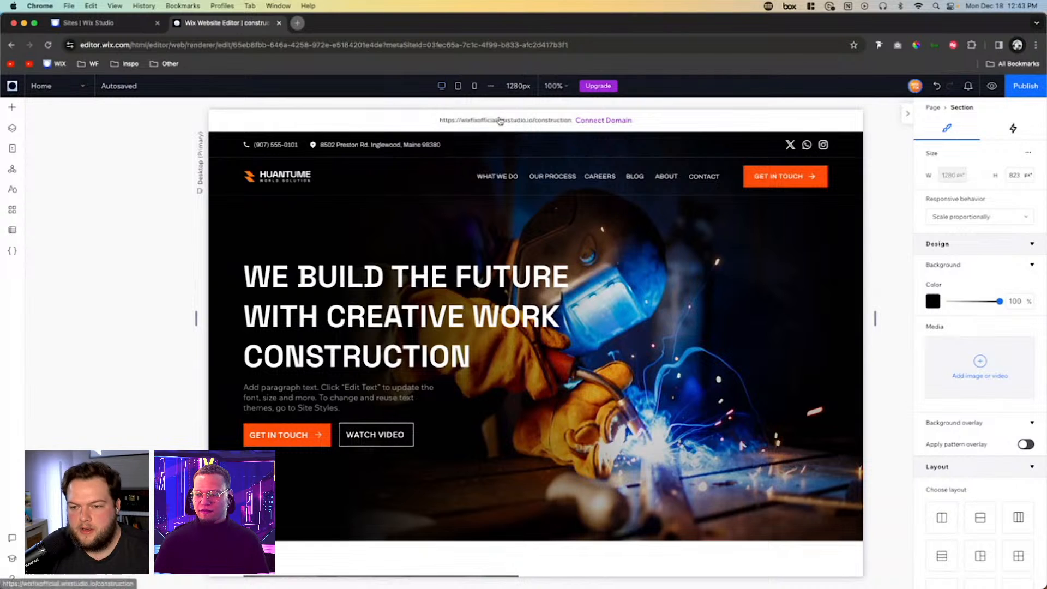
{"action": "scroll", "coordinate": [723, 331], "scroll_direction": "down", "scroll_amount": 2}
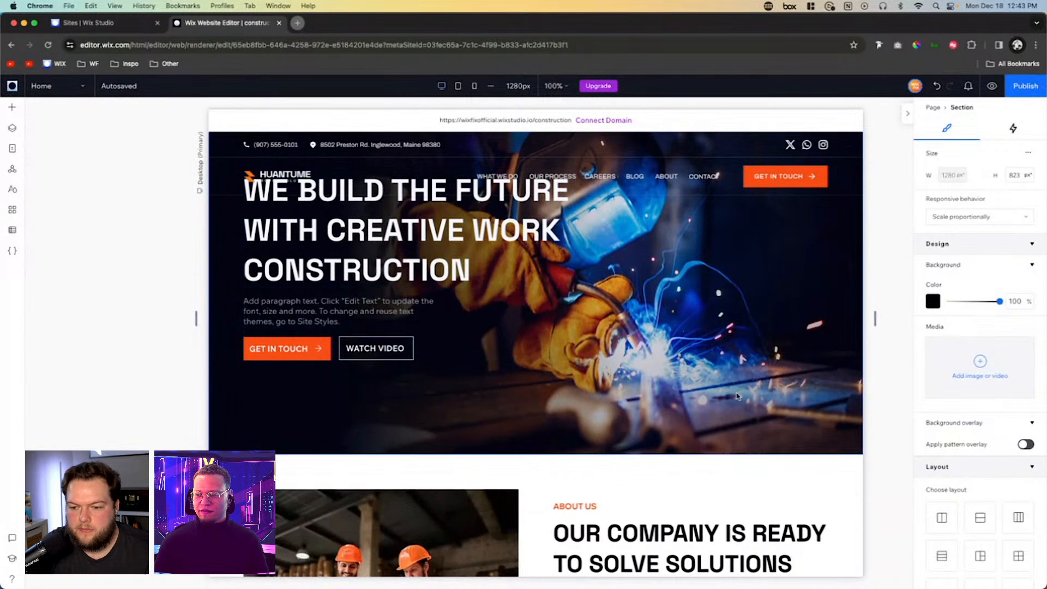
{"action": "scroll", "coordinate": [736, 392], "scroll_direction": "up", "scroll_amount": 1}
{"action": "scroll", "coordinate": [736, 395], "scroll_direction": "down", "scroll_amount": 3}
{"action": "scroll", "coordinate": [736, 397], "scroll_direction": "up", "scroll_amount": 1}
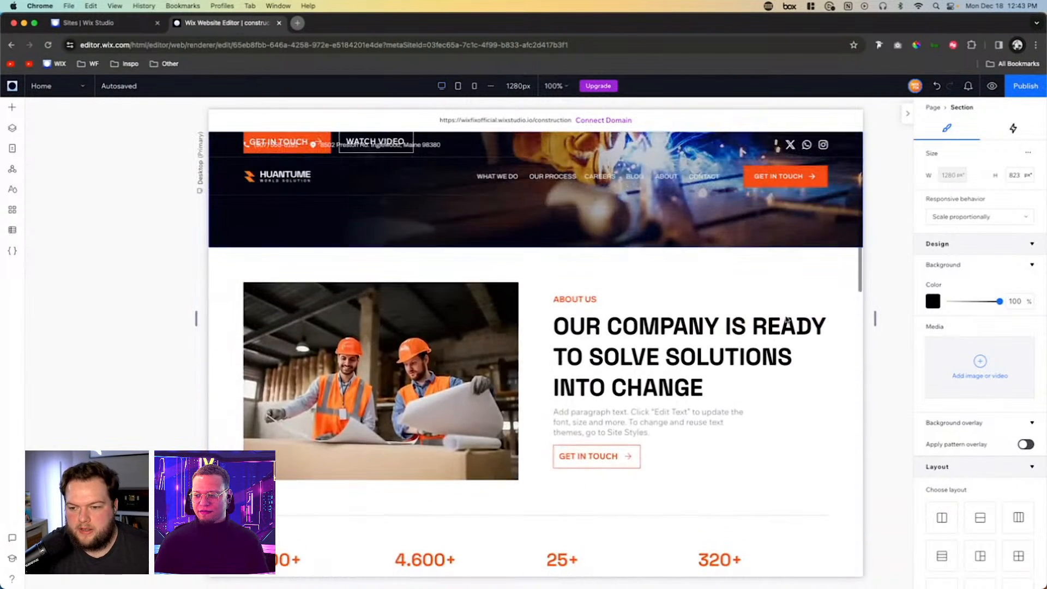
- Inspect the maximum and minimum font size limits of the About Us heading and of the paragraph below it
{"action": "left_click", "coordinate": [615, 350]}
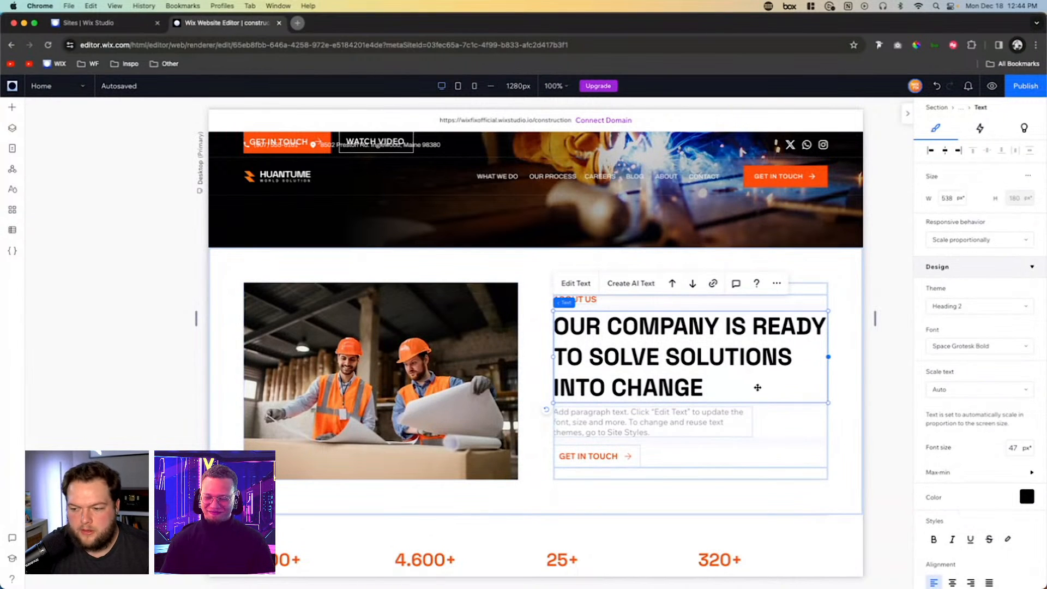
{"action": "left_click", "coordinate": [940, 472]}
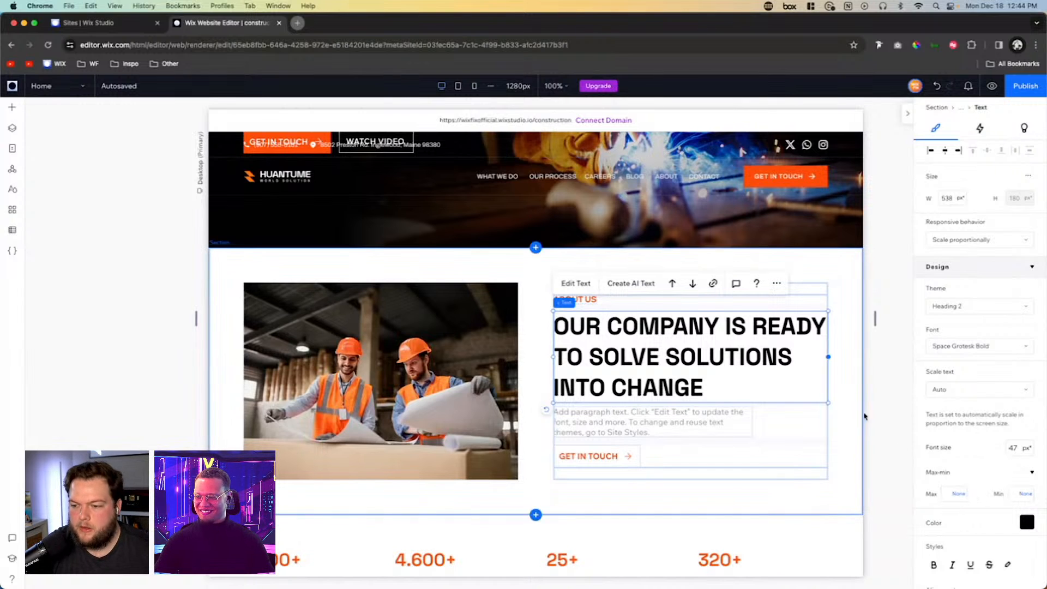
{"action": "left_click", "coordinate": [633, 419]}
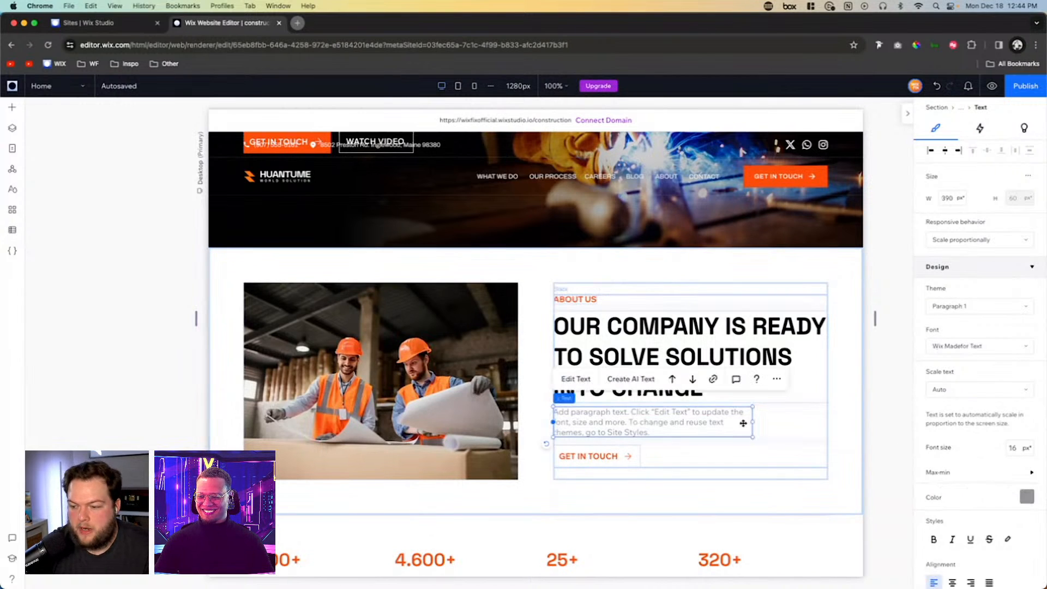
{"action": "left_click", "coordinate": [939, 472]}
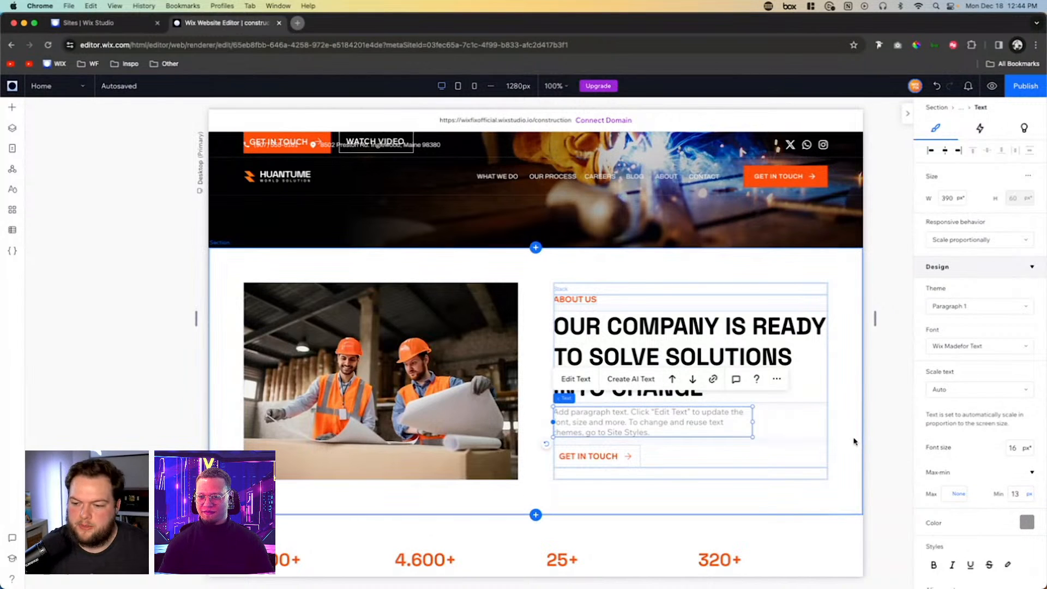
{"action": "left_click", "coordinate": [656, 404]}
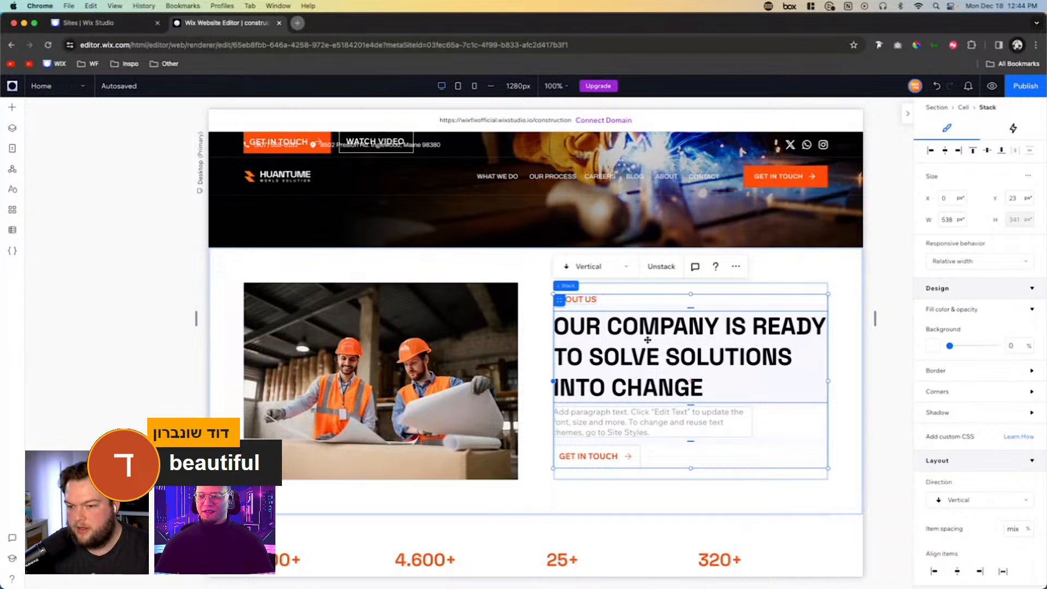
{"action": "scroll", "coordinate": [648, 339], "scroll_direction": "down", "scroll_amount": 10}
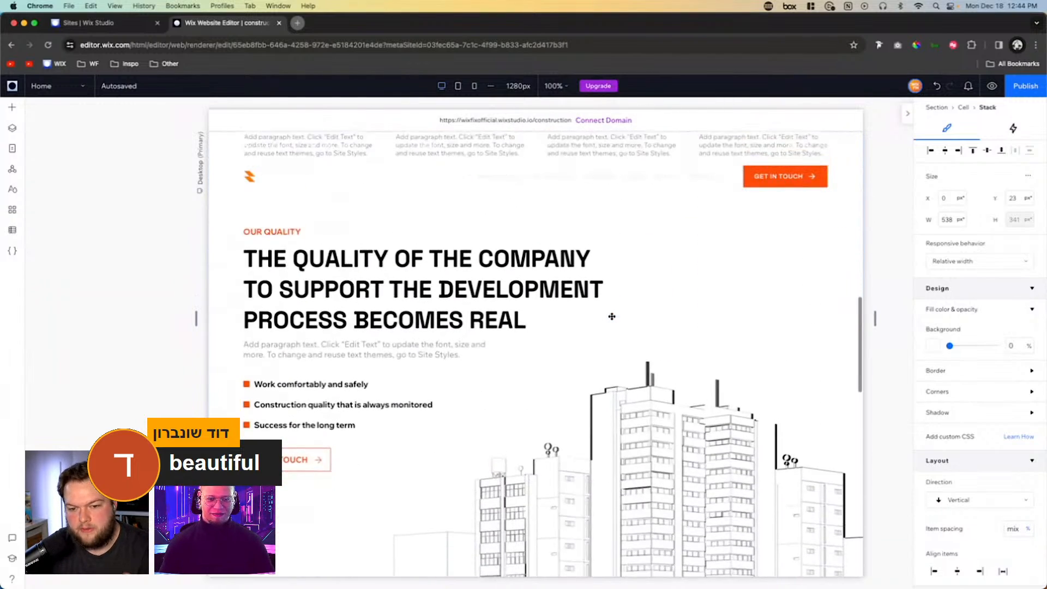
{"action": "scroll", "coordinate": [612, 316], "scroll_direction": "down", "scroll_amount": 8}
{"action": "scroll", "coordinate": [703, 339], "scroll_direction": "up", "scroll_amount": 12}
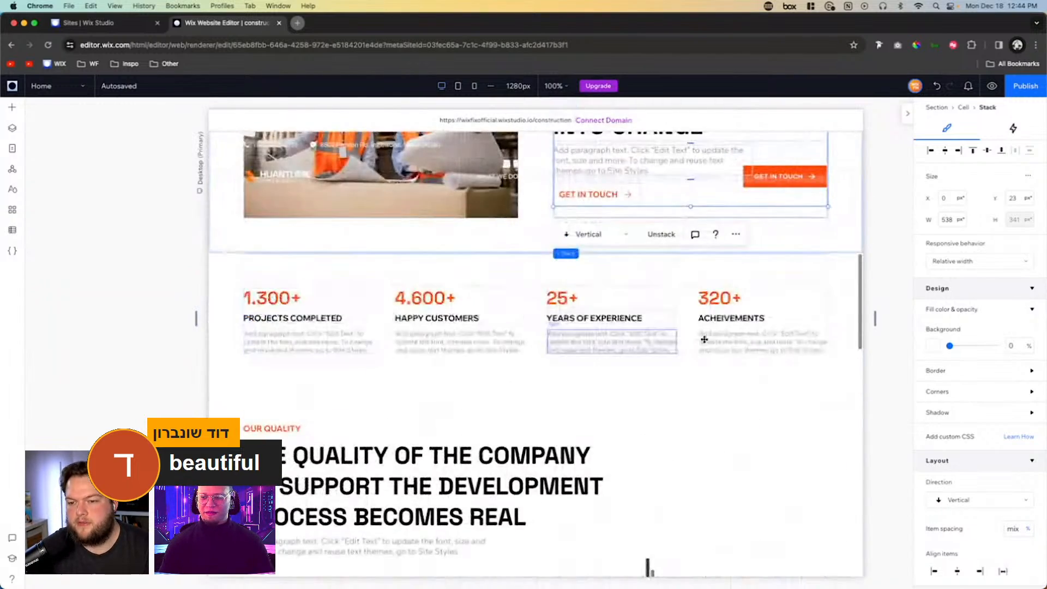
{"action": "scroll", "coordinate": [703, 340], "scroll_direction": "up", "scroll_amount": 5}
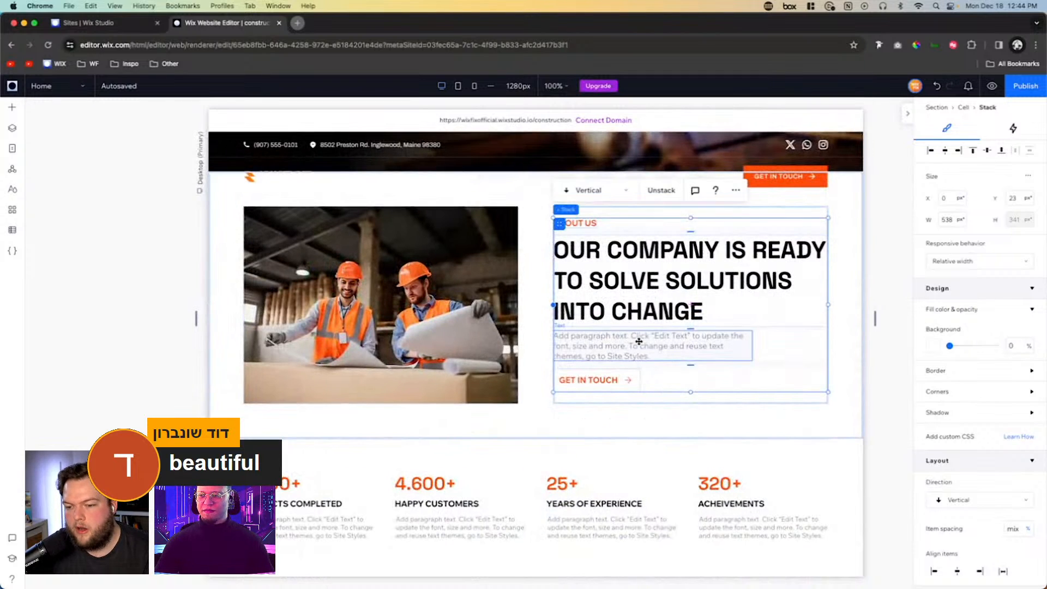
{"action": "left_click", "coordinate": [638, 341]}
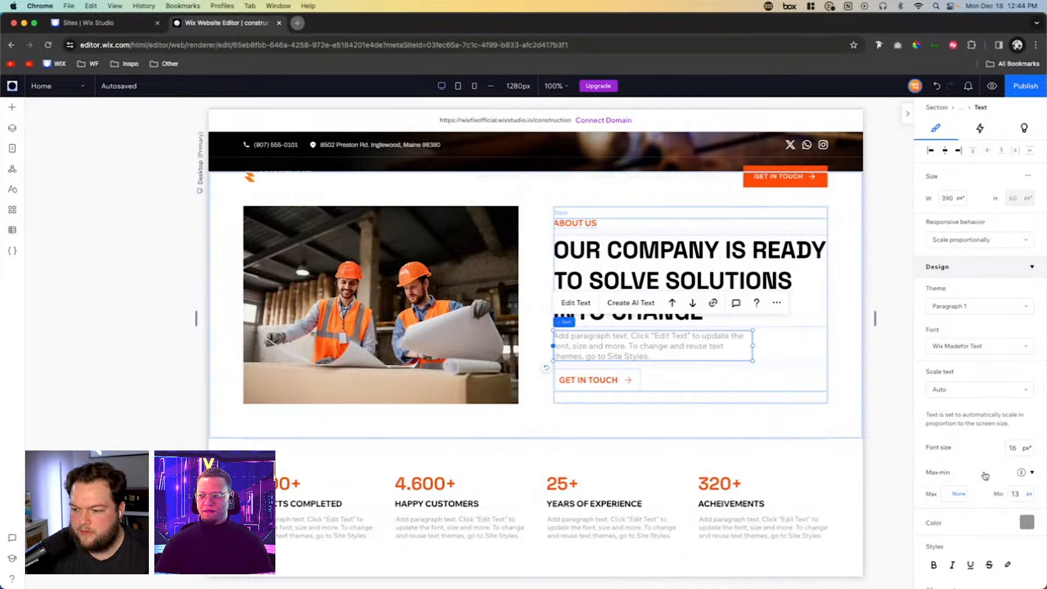
- Inspect the font size and text scaling settings of the hero section's paragraph and heading
{"action": "scroll", "coordinate": [543, 418], "scroll_direction": "up", "scroll_amount": 10}
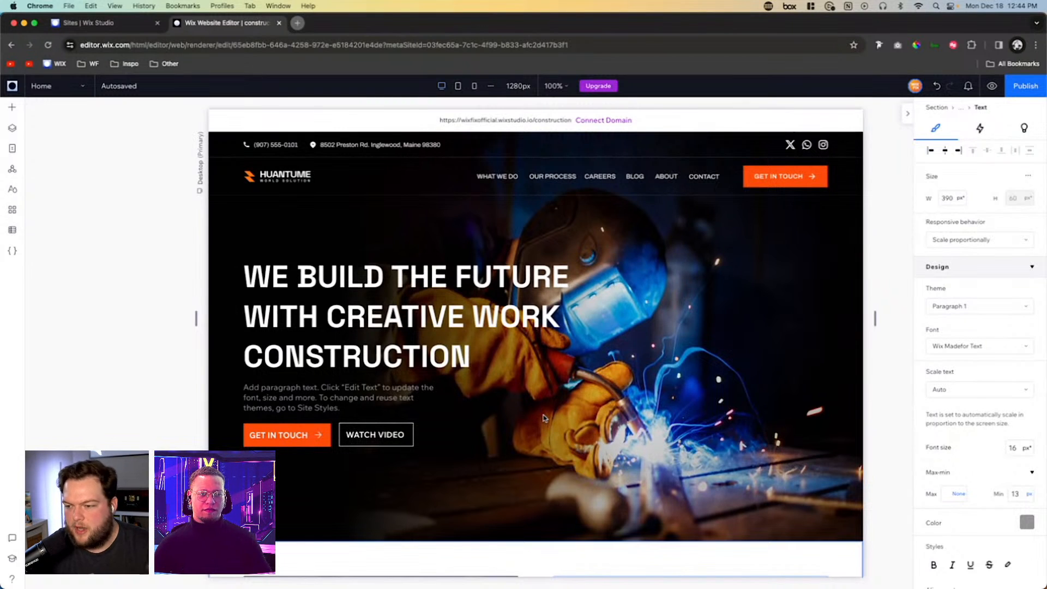
{"action": "scroll", "coordinate": [346, 330], "scroll_direction": "down", "scroll_amount": 2}
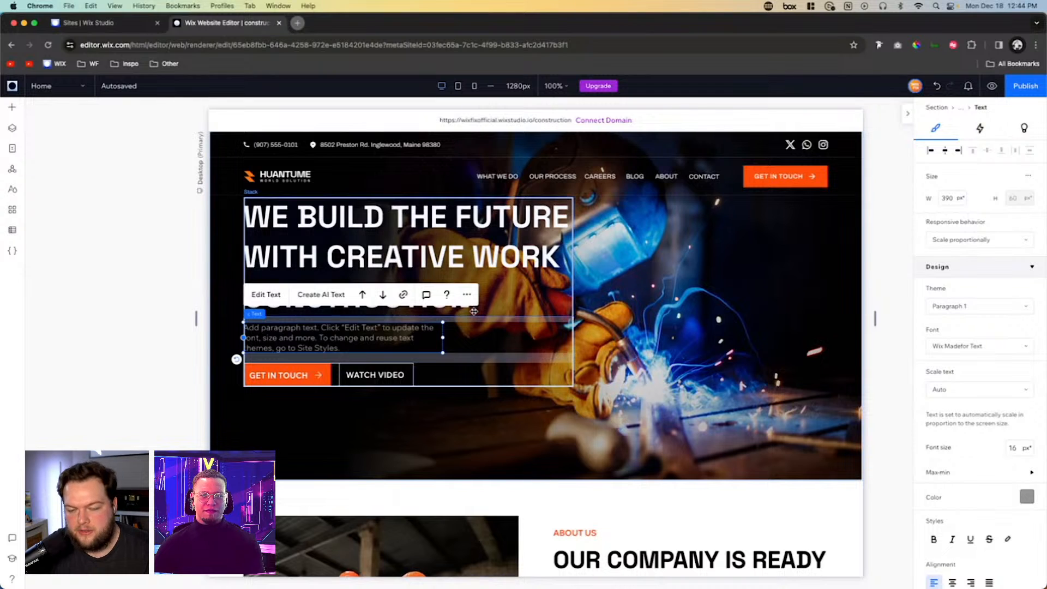
{"action": "left_click", "coordinate": [394, 236]}
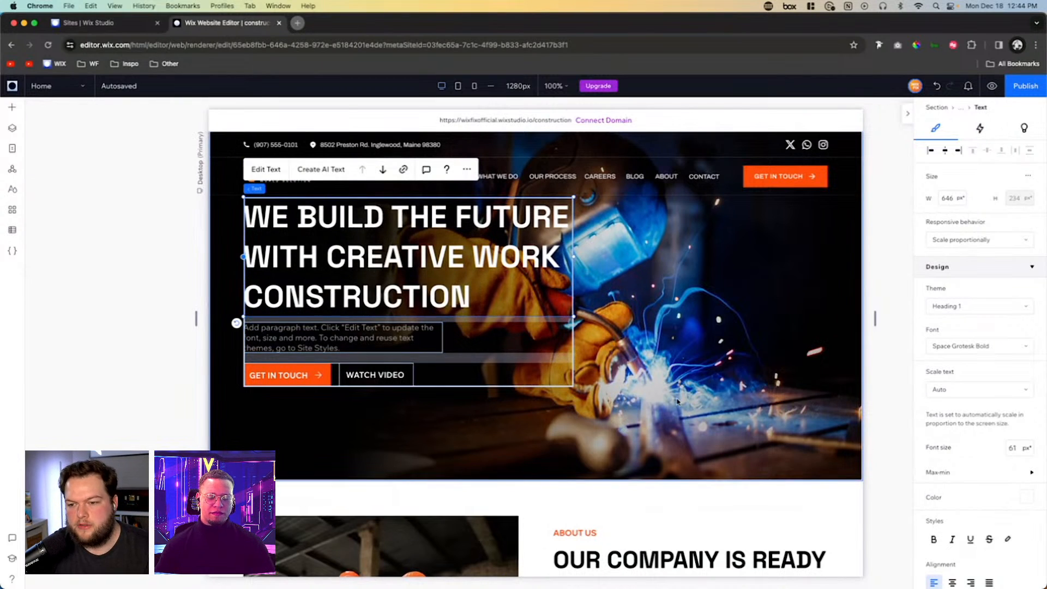
- Check how the hero and About Us sections scale at the tablet breakpoint, then return to the desktop breakpoint
{"action": "scroll", "coordinate": [677, 402], "scroll_direction": "up", "scroll_amount": 2}
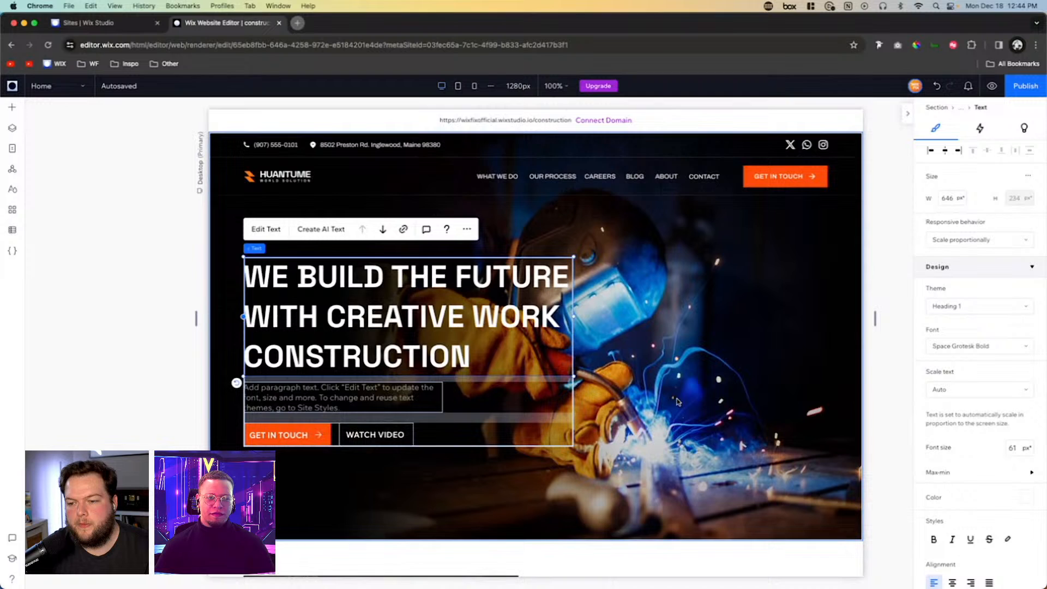
{"action": "left_click", "coordinate": [456, 87]}
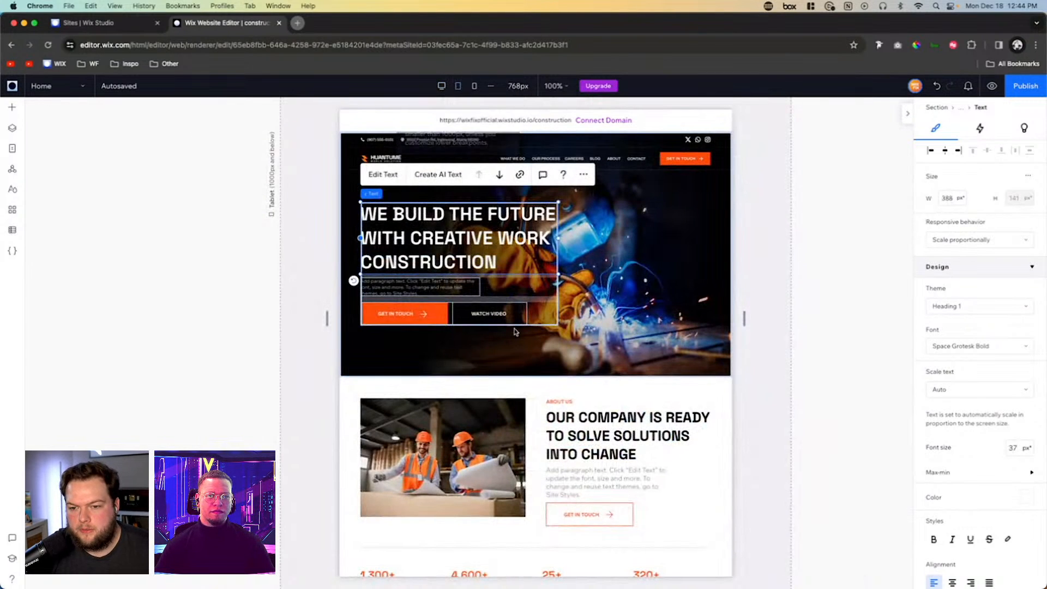
{"action": "scroll", "coordinate": [515, 331], "scroll_direction": "down", "scroll_amount": 2}
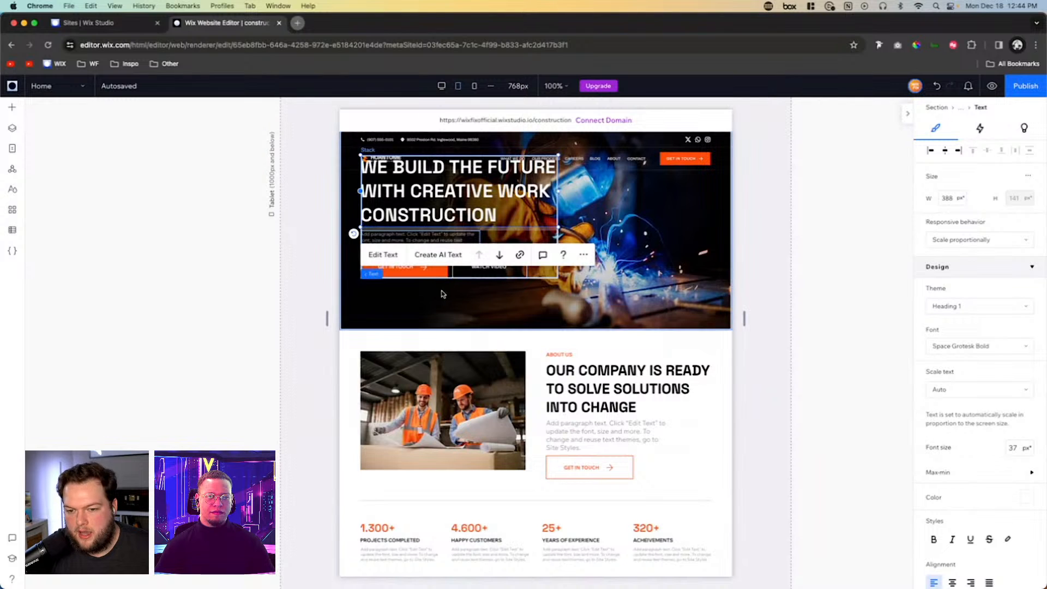
{"action": "scroll", "coordinate": [443, 294], "scroll_direction": "down", "scroll_amount": 1}
{"action": "scroll", "coordinate": [480, 218], "scroll_direction": "up", "scroll_amount": 2}
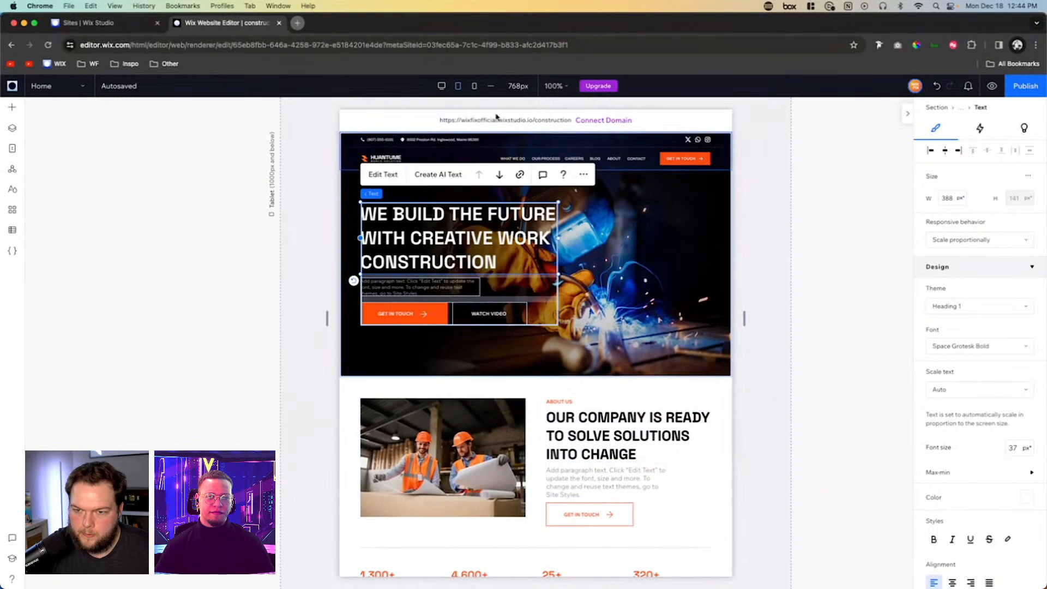
{"action": "left_click", "coordinate": [441, 86]}
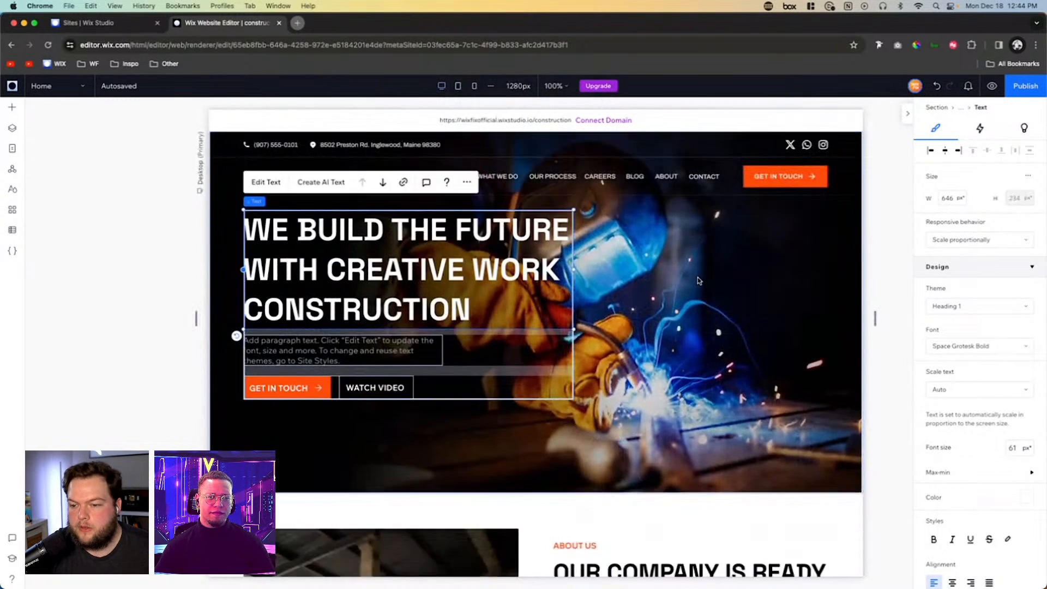
{"action": "scroll", "coordinate": [698, 281], "scroll_direction": "down", "scroll_amount": 6}
{"action": "scroll", "coordinate": [827, 367], "scroll_direction": "up", "scroll_amount": 1}
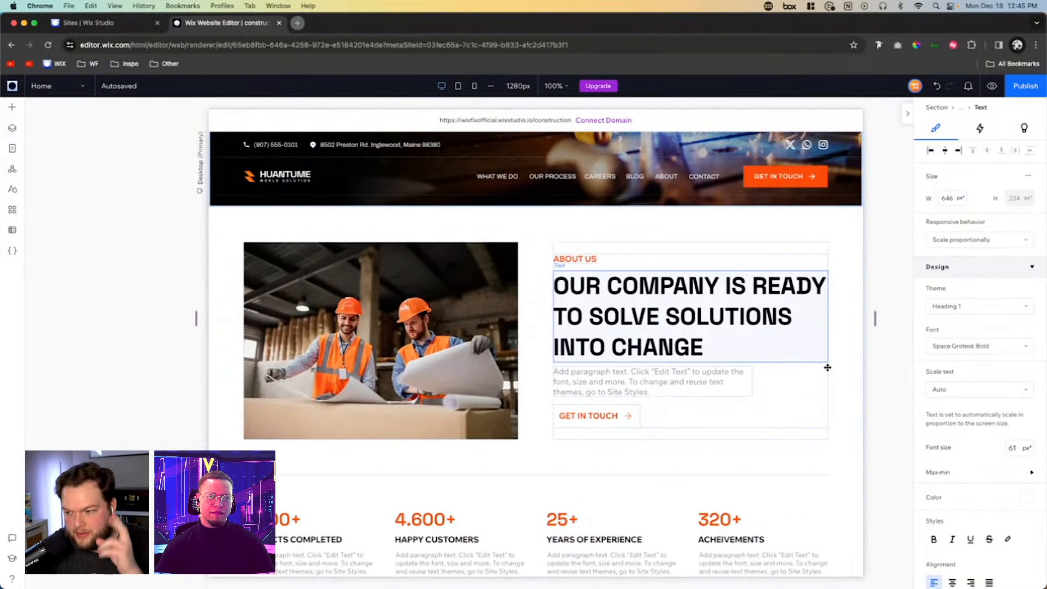
- Narrow the desktop canvas to 1001 px to examine how the Our Quality section scales, then restore its default width
{"action": "left_click", "coordinate": [848, 392]}
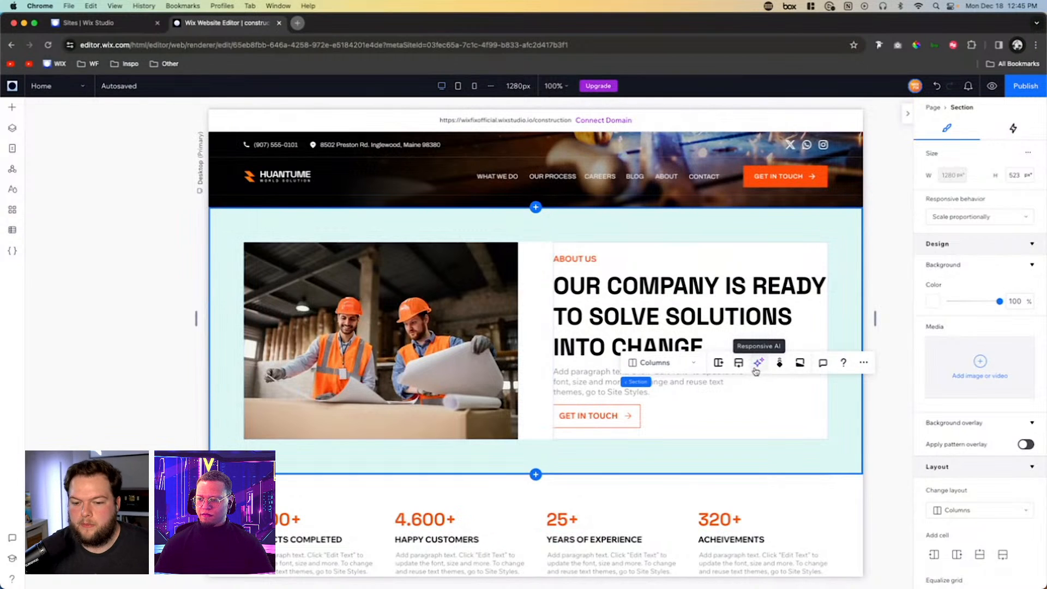
{"action": "scroll", "coordinate": [834, 432], "scroll_direction": "down", "scroll_amount": 10}
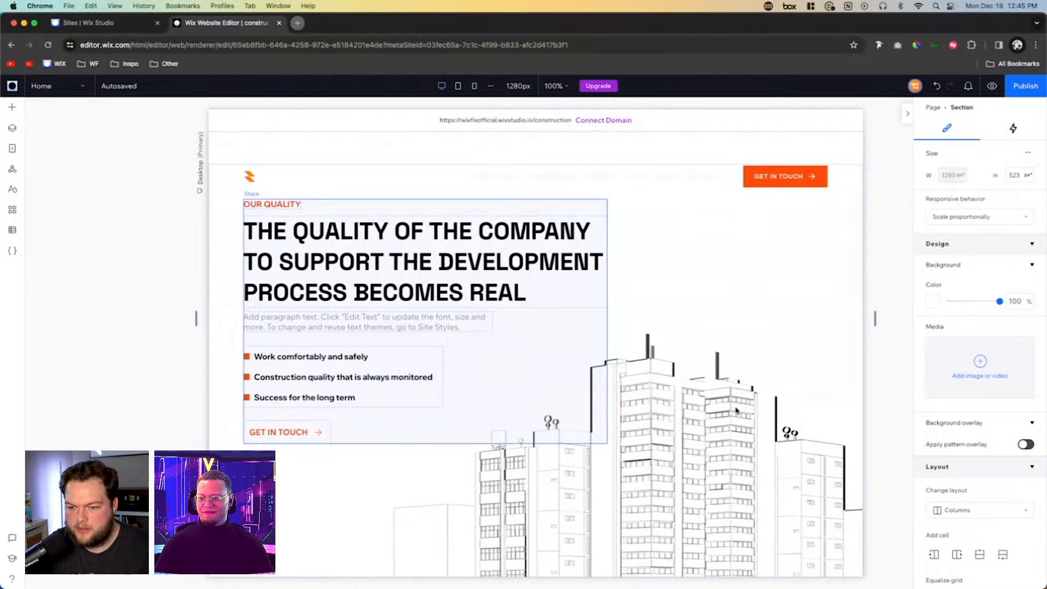
{"action": "left_click", "coordinate": [736, 410]}
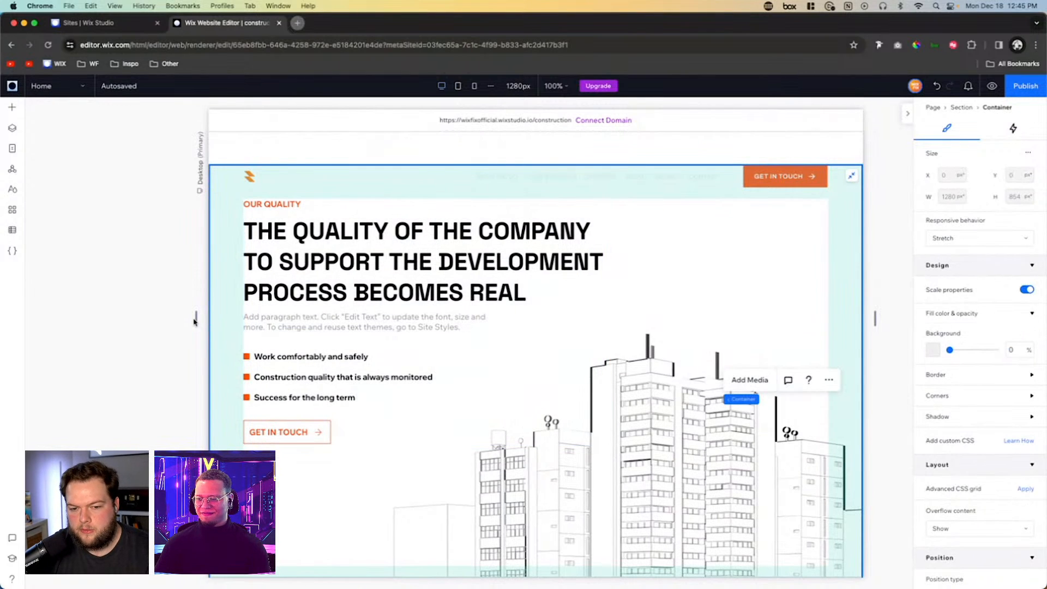
{"action": "left_click_drag", "start_coordinate": [197, 321], "coordinate": [269, 320]}
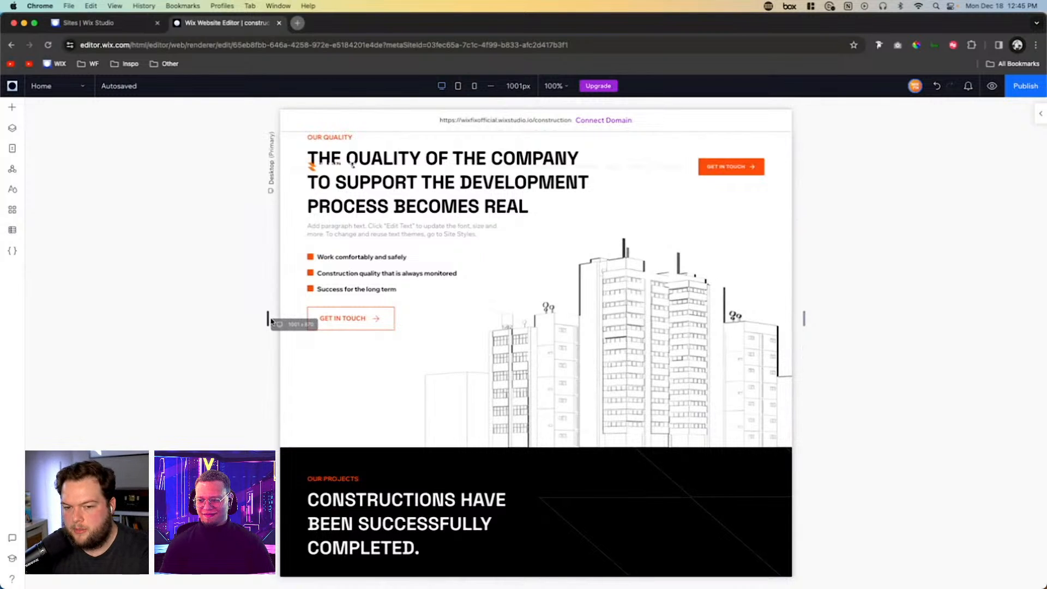
{"action": "double_click", "coordinate": [270, 320]}
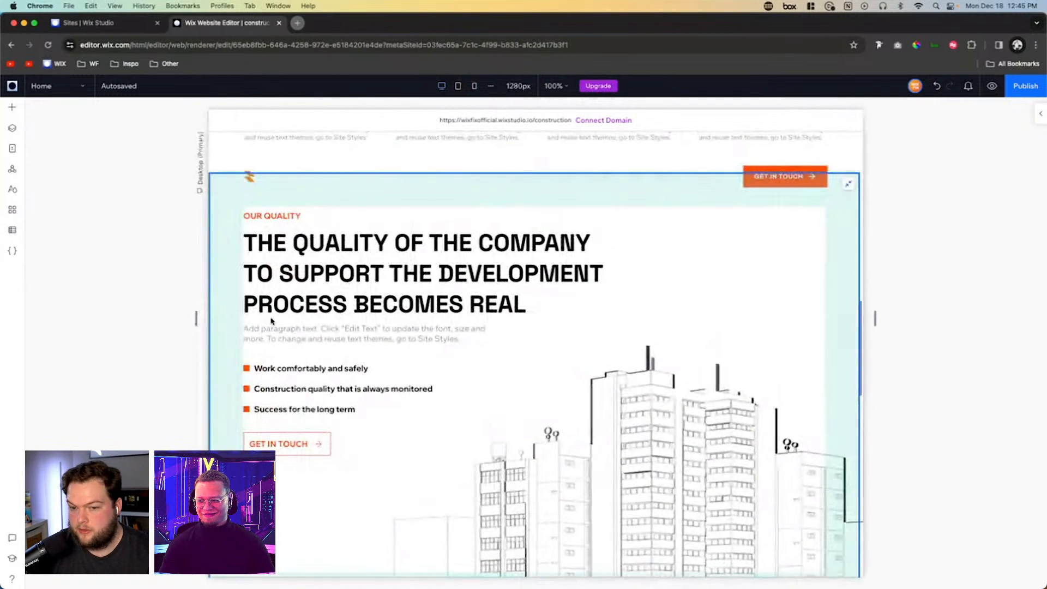
- Compare the Our Quality section at the mobile and tablet breakpoints, then go back to the desktop breakpoint
{"action": "left_click", "coordinate": [474, 87]}
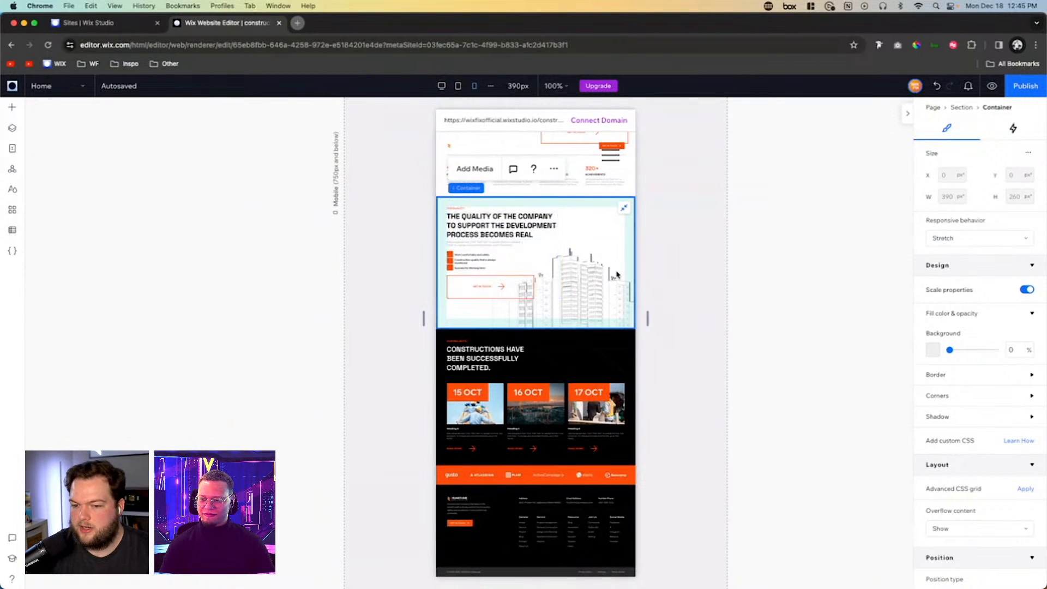
{"action": "left_click", "coordinate": [459, 90]}
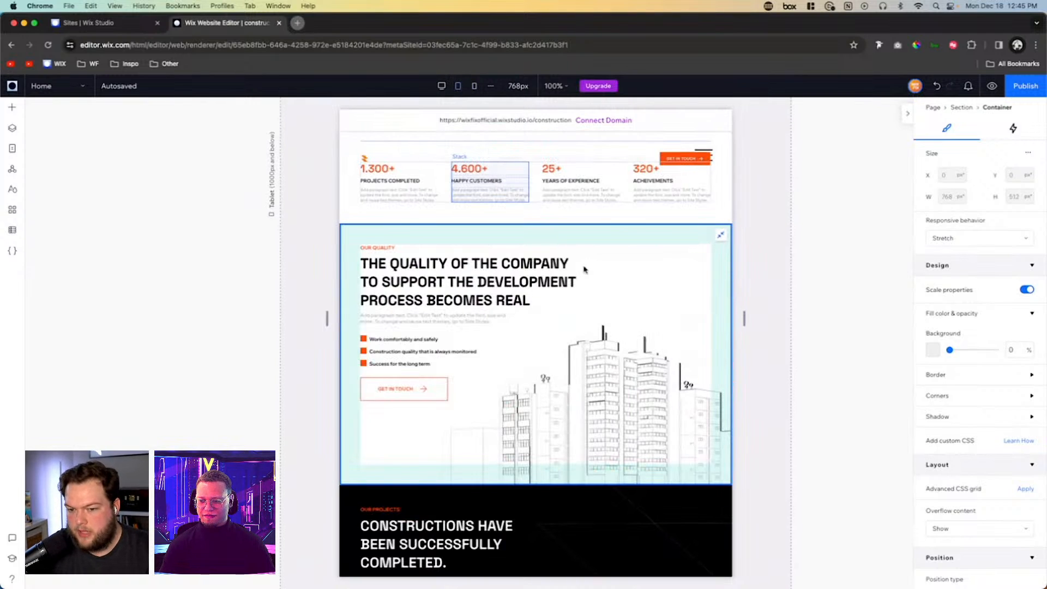
{"action": "left_click", "coordinate": [441, 85]}
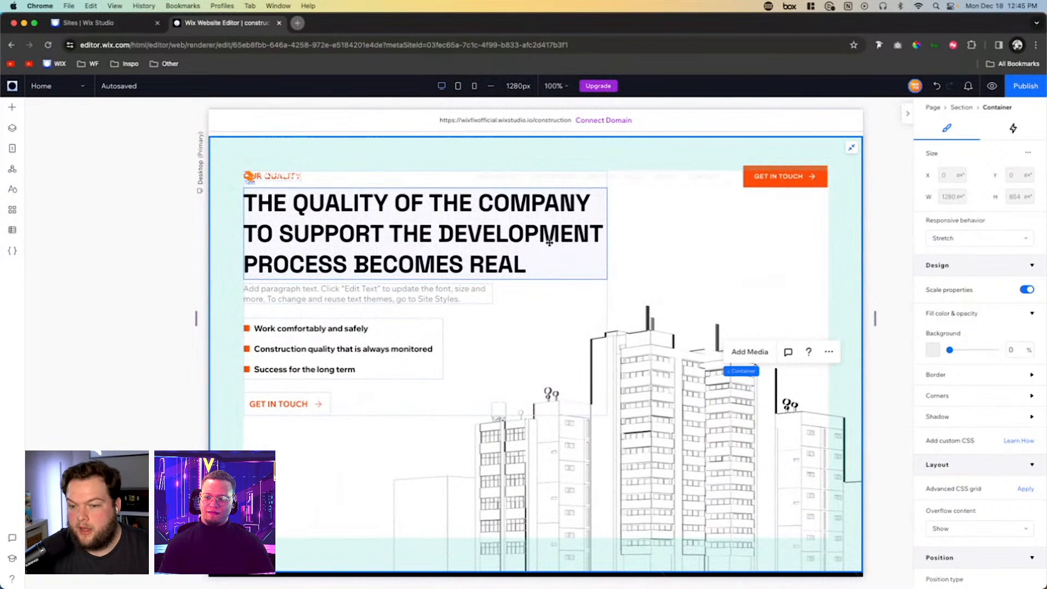
- Widen the desktop canvas to 1898 px to examine how the page sections scale on a large screen
{"action": "scroll", "coordinate": [590, 361], "scroll_direction": "up", "scroll_amount": 2}
{"action": "scroll", "coordinate": [591, 361], "scroll_direction": "up", "scroll_amount": 1}
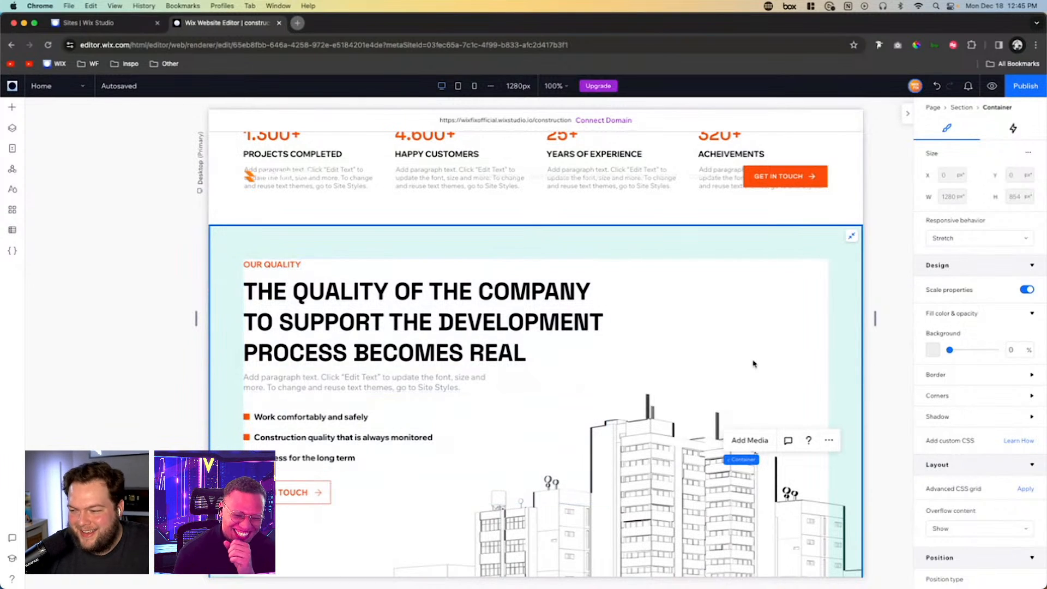
{"action": "scroll", "coordinate": [793, 343], "scroll_direction": "down", "scroll_amount": 3}
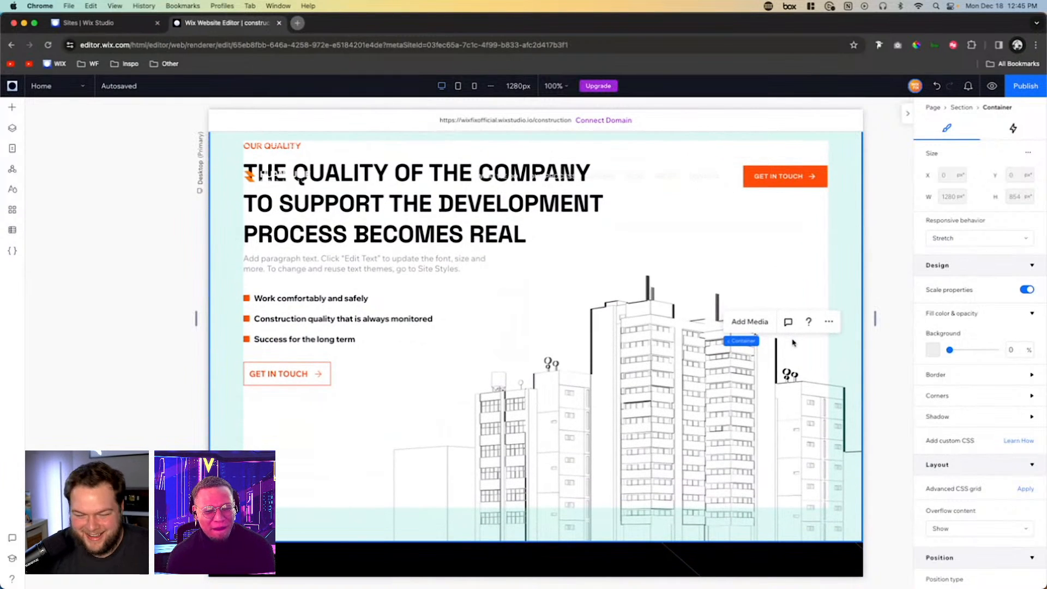
{"action": "scroll", "coordinate": [793, 342], "scroll_direction": "down", "scroll_amount": 10}
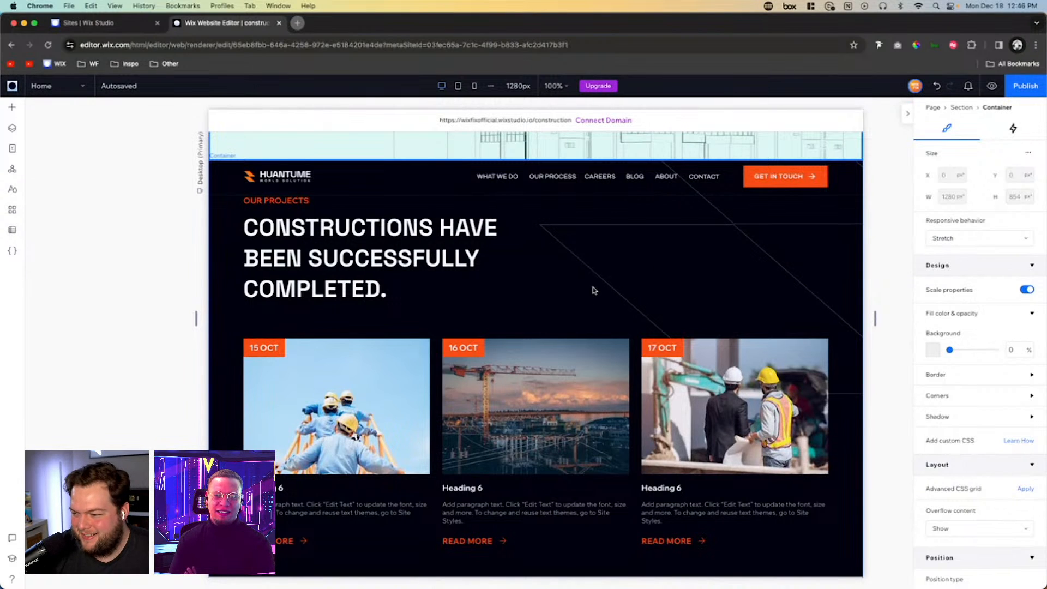
{"action": "scroll", "coordinate": [593, 290], "scroll_direction": "up", "scroll_amount": 15}
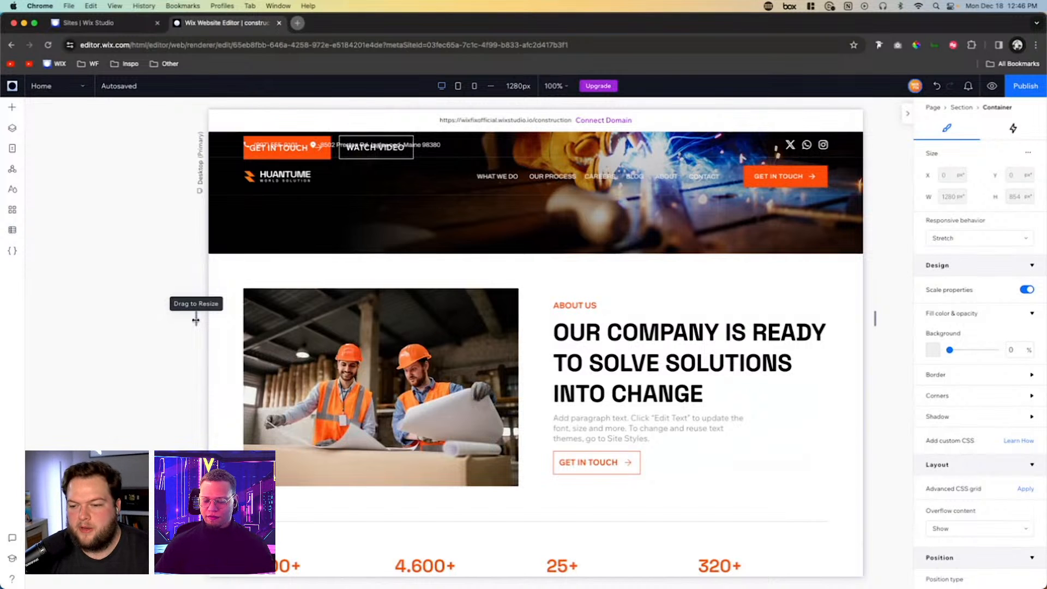
{"action": "left_click_drag", "start_coordinate": [197, 321], "coordinate": [39, 321]}
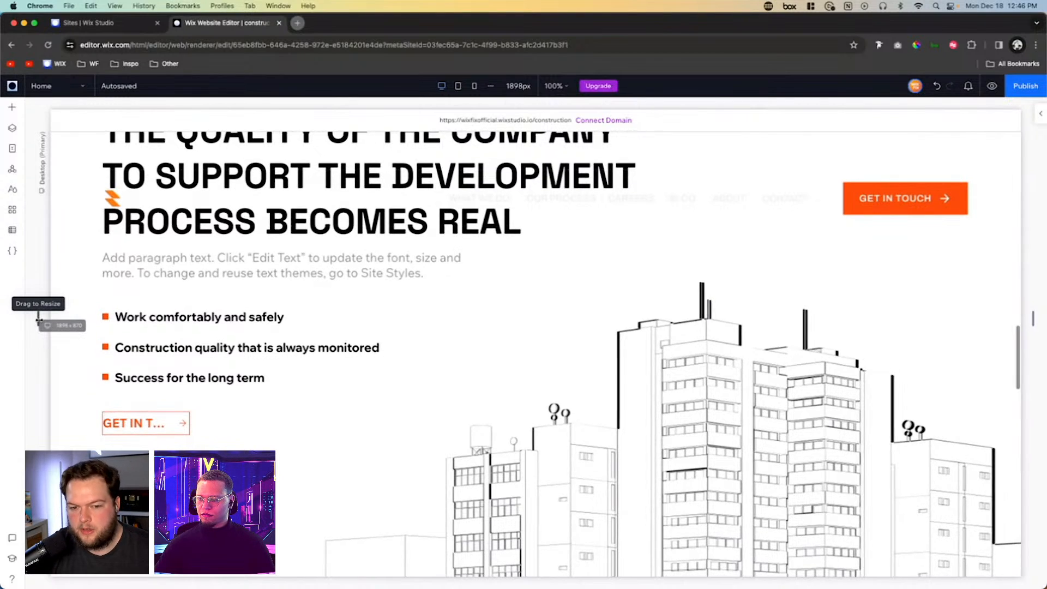
- Restore the desktop canvas to its default width and check how the Our Quality section looks
{"action": "double_click", "coordinate": [39, 320]}
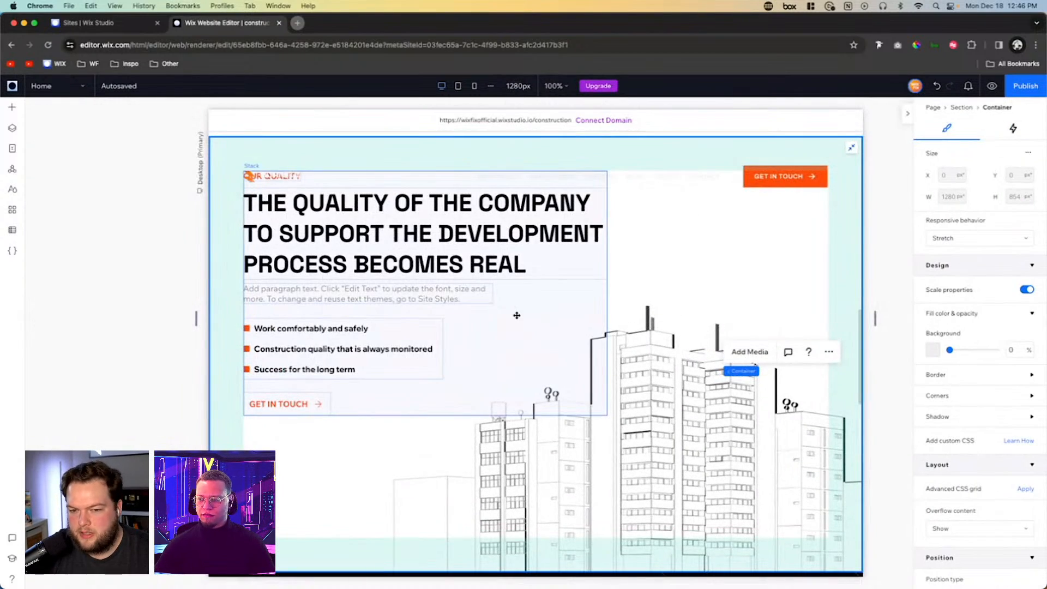
{"action": "scroll", "coordinate": [517, 315], "scroll_direction": "up", "scroll_amount": 2}
{"action": "scroll", "coordinate": [666, 334], "scroll_direction": "down", "scroll_amount": 2}
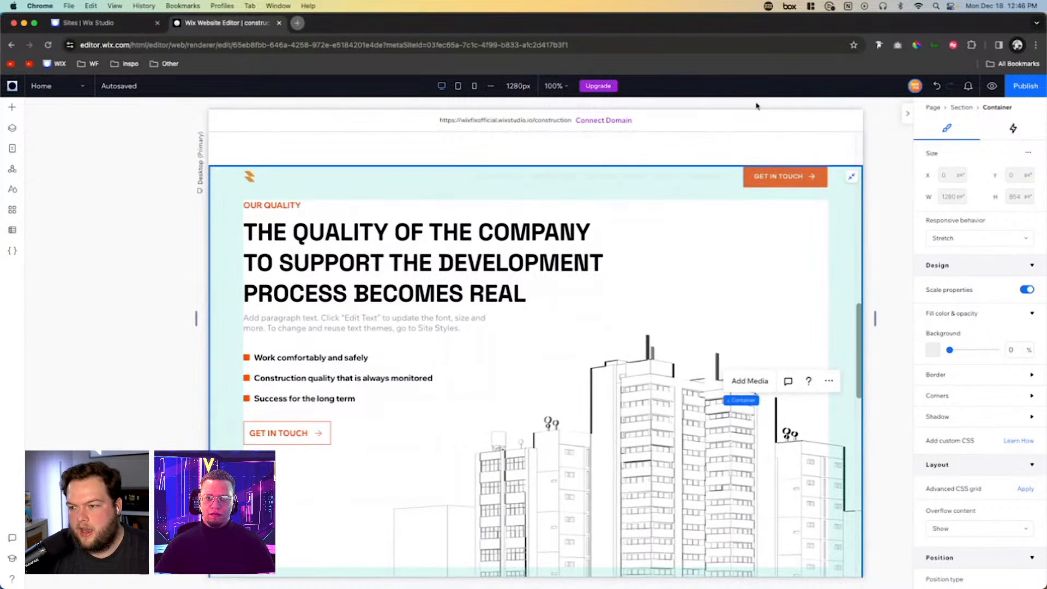
- At the tablet breakpoint, narrow the canvas to 754 px to examine the Our Quality section's scaling, then return to the desktop breakpoint
{"action": "left_click", "coordinate": [458, 85]}
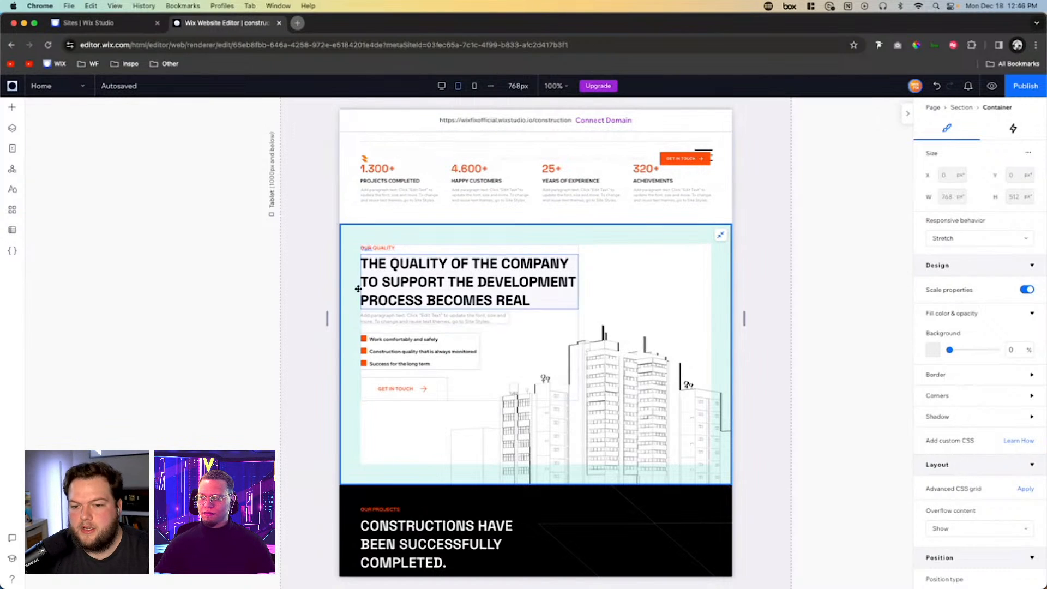
{"action": "left_click_drag", "start_coordinate": [327, 317], "coordinate": [283, 315]}
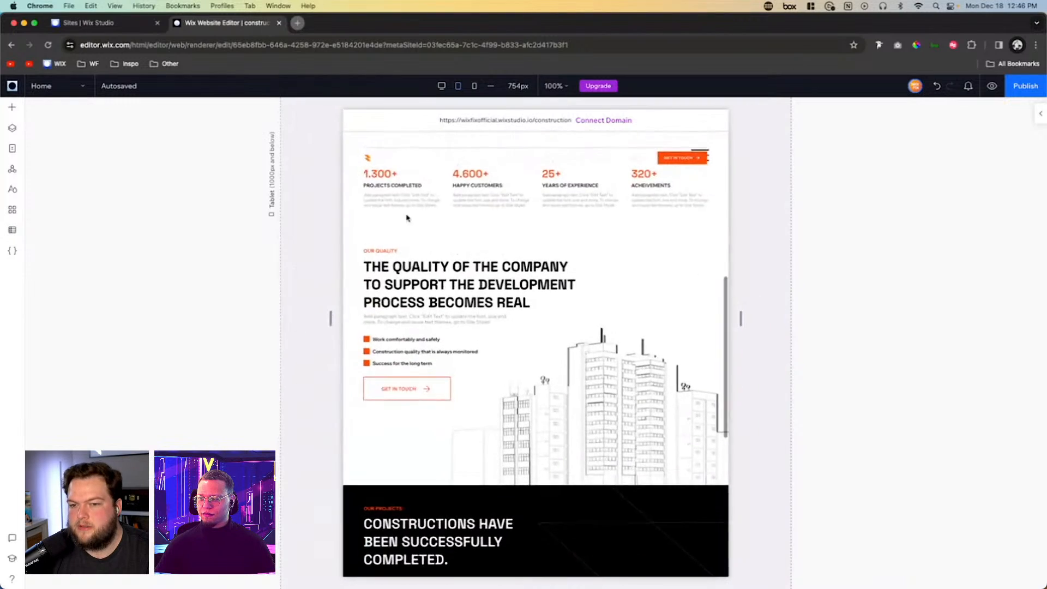
{"action": "left_click", "coordinate": [442, 88]}
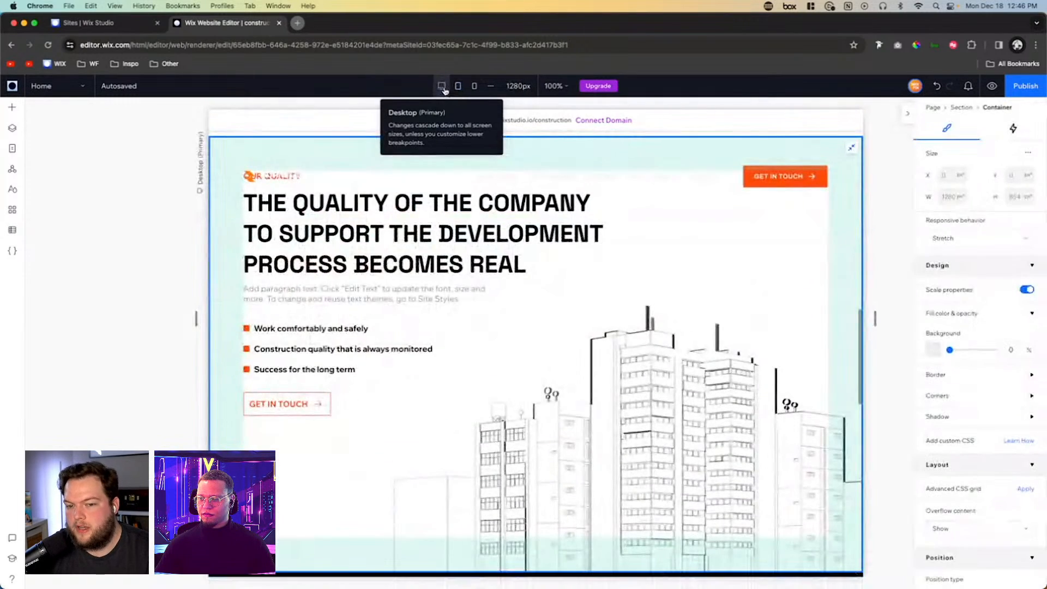
{"action": "scroll", "coordinate": [666, 331], "scroll_direction": "up", "scroll_amount": 2}
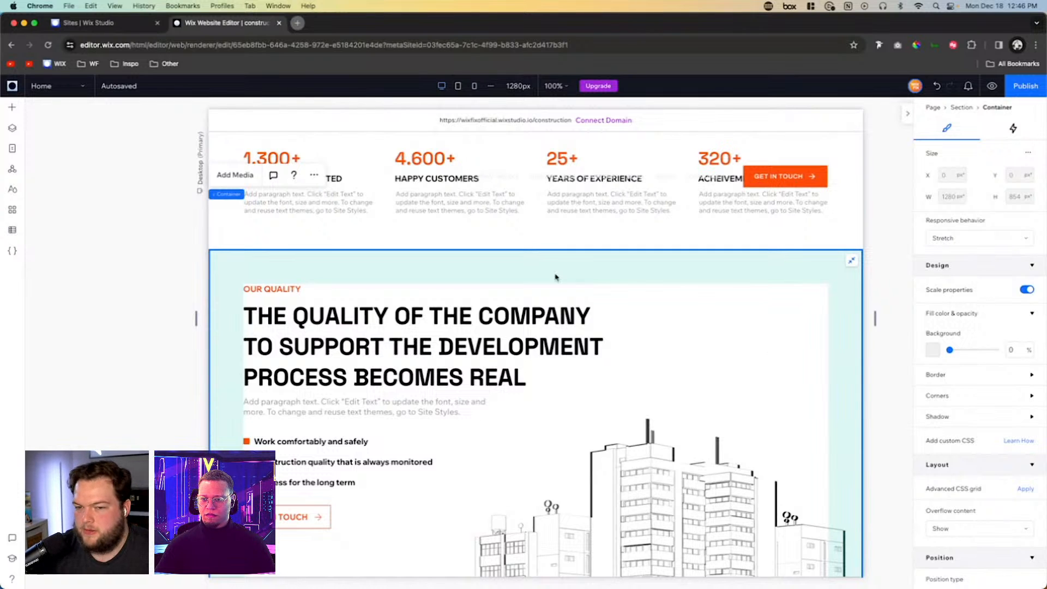
- Inspect the statistics section and the Our Quality container, including their sizing settings, at the desktop breakpoint
{"action": "left_click", "coordinate": [582, 237]}
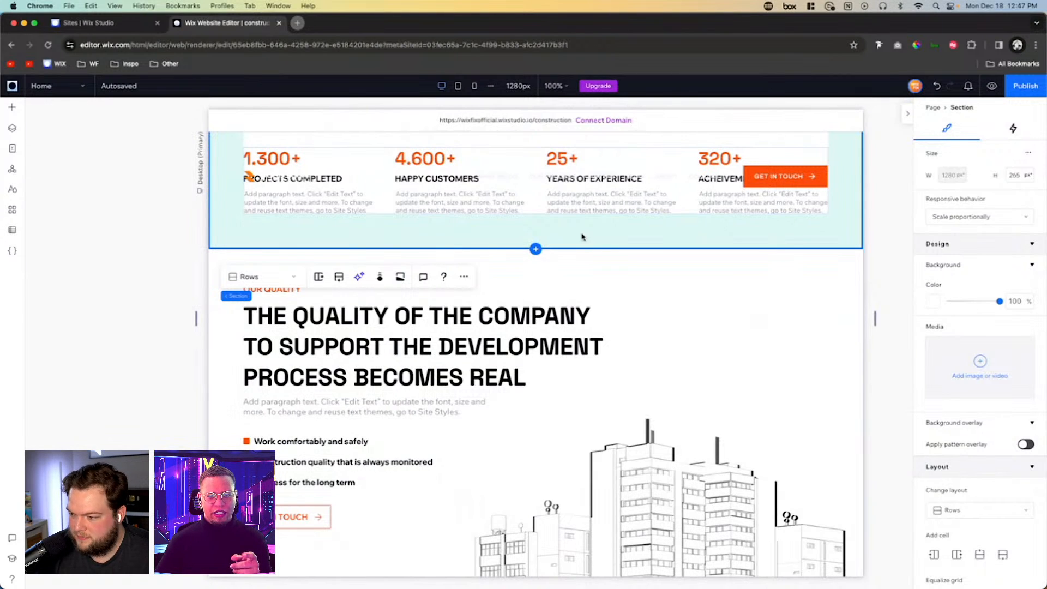
{"action": "left_click", "coordinate": [599, 273]}
{"action": "scroll", "coordinate": [602, 275], "scroll_direction": "down", "scroll_amount": 3}
{"action": "scroll", "coordinate": [602, 275], "scroll_direction": "up", "scroll_amount": 1}
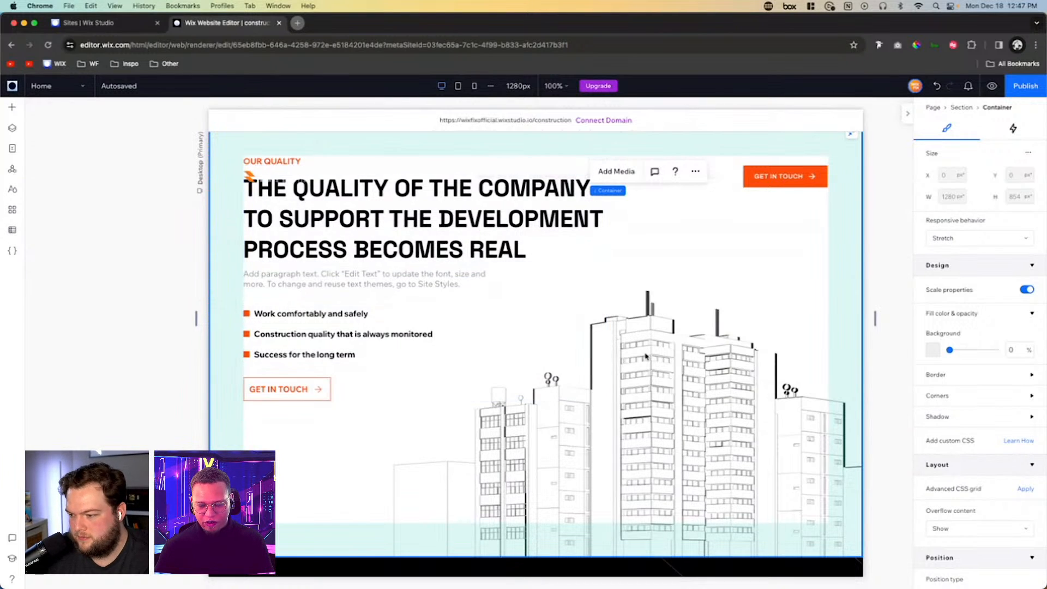
{"action": "scroll", "coordinate": [602, 274], "scroll_direction": "up", "scroll_amount": 2}
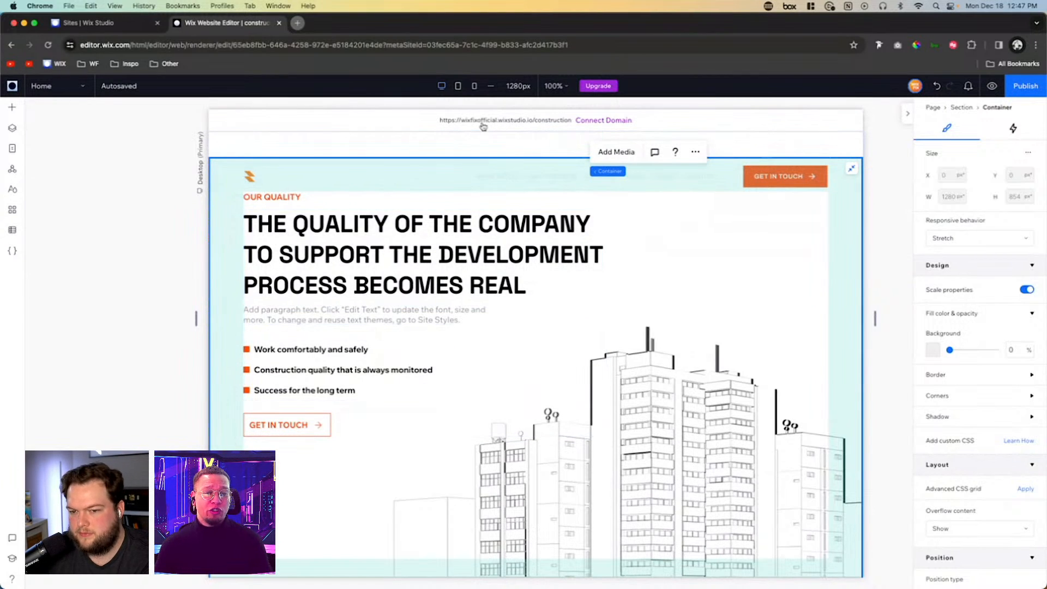
- At the mobile breakpoint, increase the Our Quality section's height to 423 px
{"action": "left_click", "coordinate": [474, 87]}
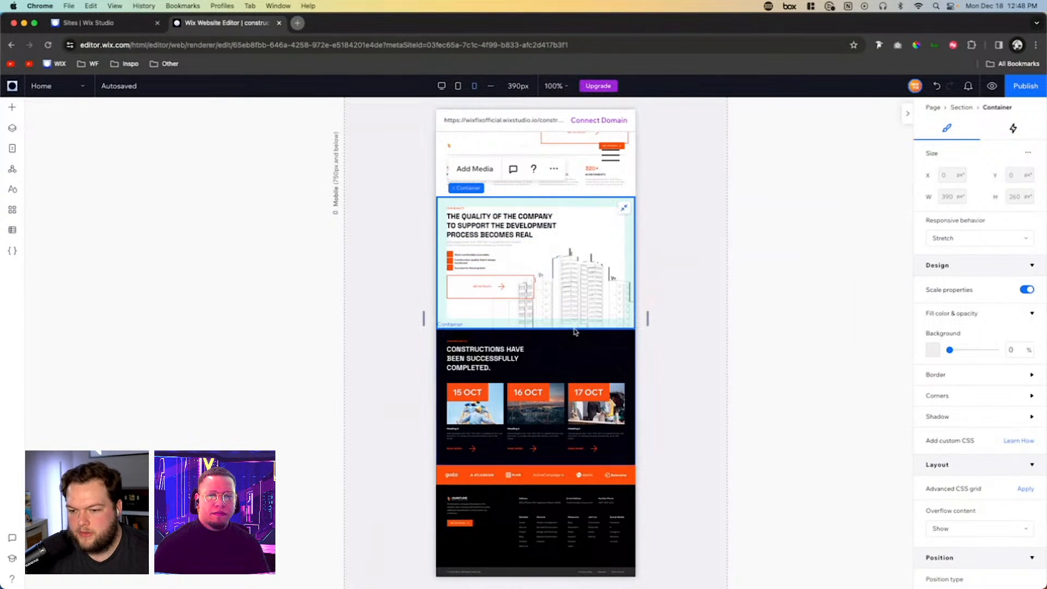
{"action": "left_click", "coordinate": [471, 183]}
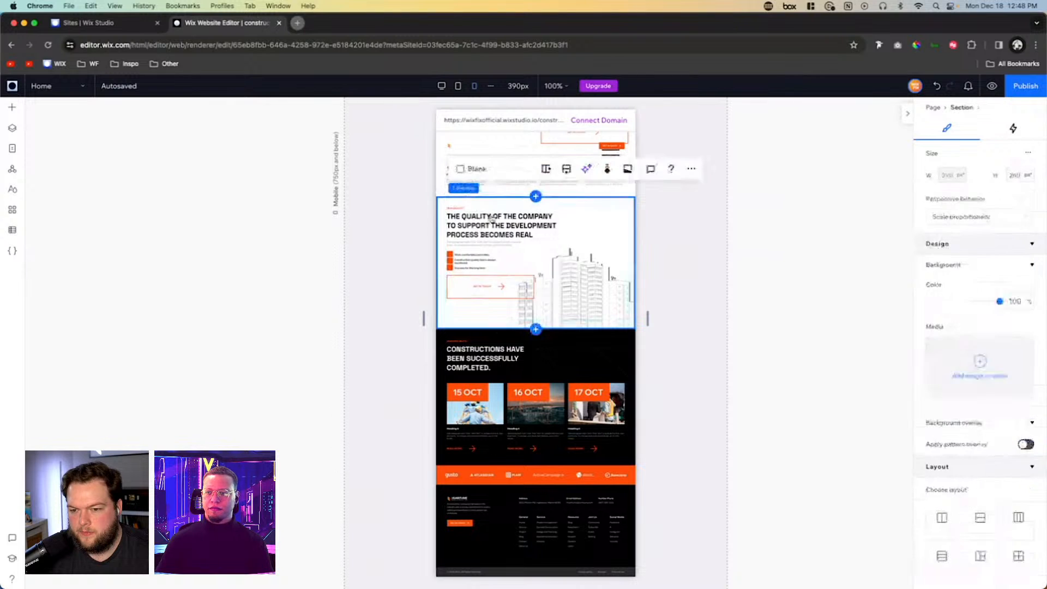
{"action": "left_click_drag", "start_coordinate": [567, 349], "coordinate": [567, 401]}
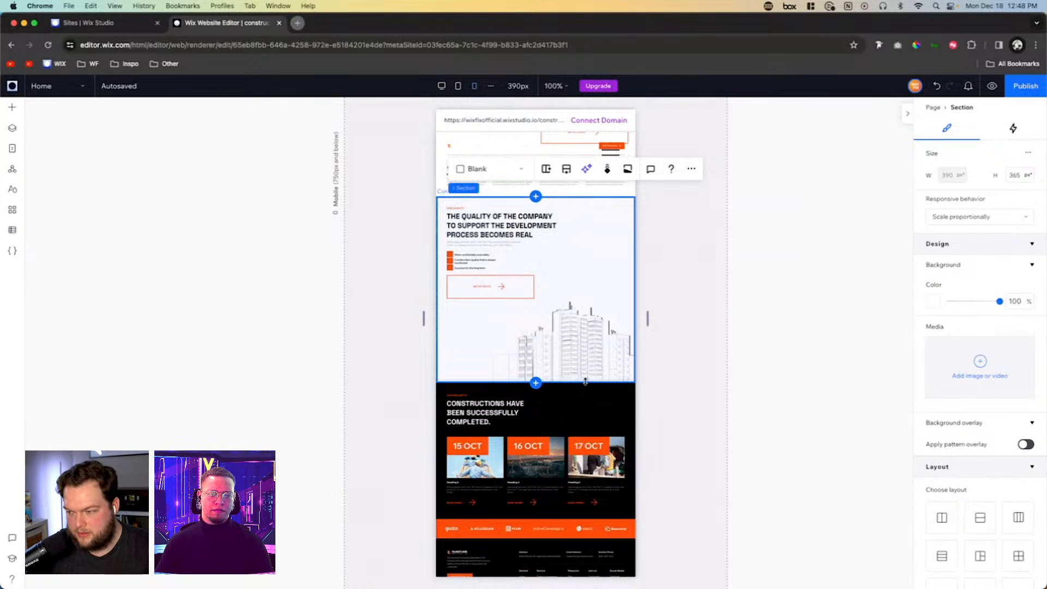
{"action": "left_click_drag", "start_coordinate": [585, 381], "coordinate": [585, 411]}
- Try centring the Our Quality text stack and the items inside it on mobile, then undo both alignments
{"action": "left_click", "coordinate": [502, 294]}
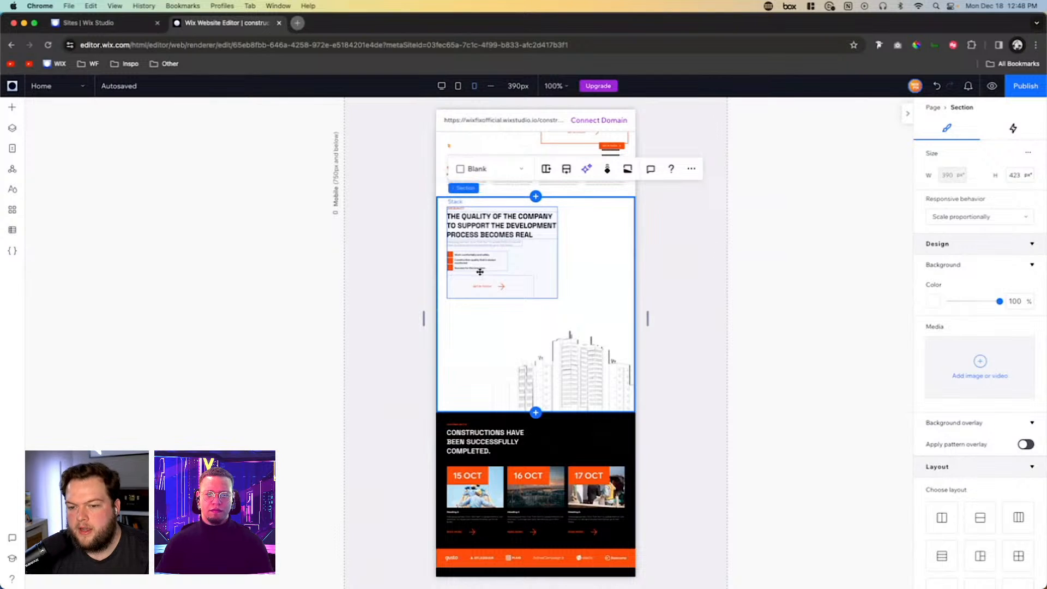
{"action": "left_click", "coordinate": [481, 273]}
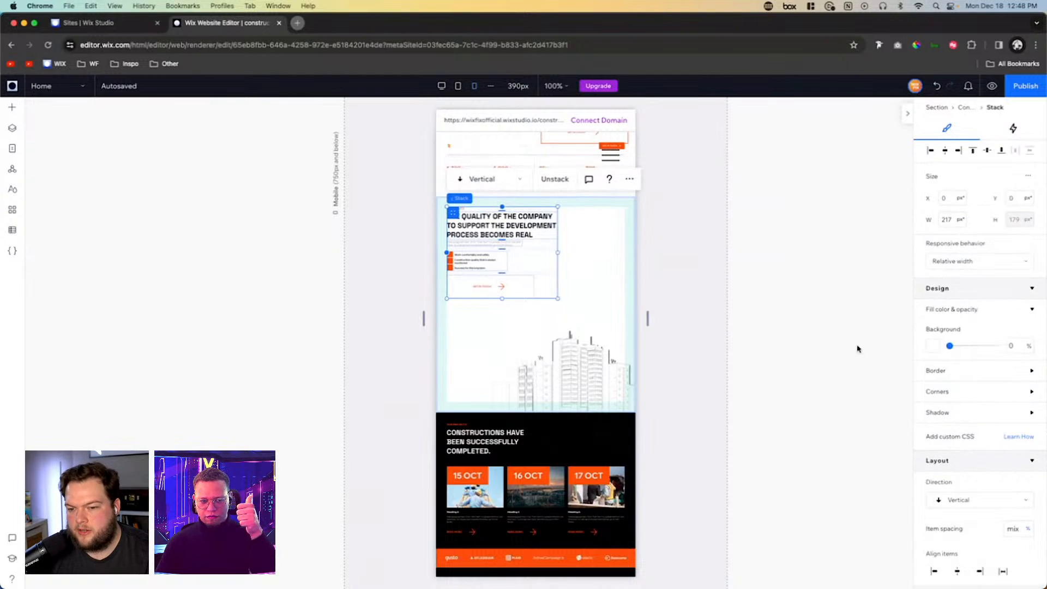
{"action": "left_click", "coordinate": [957, 571]}
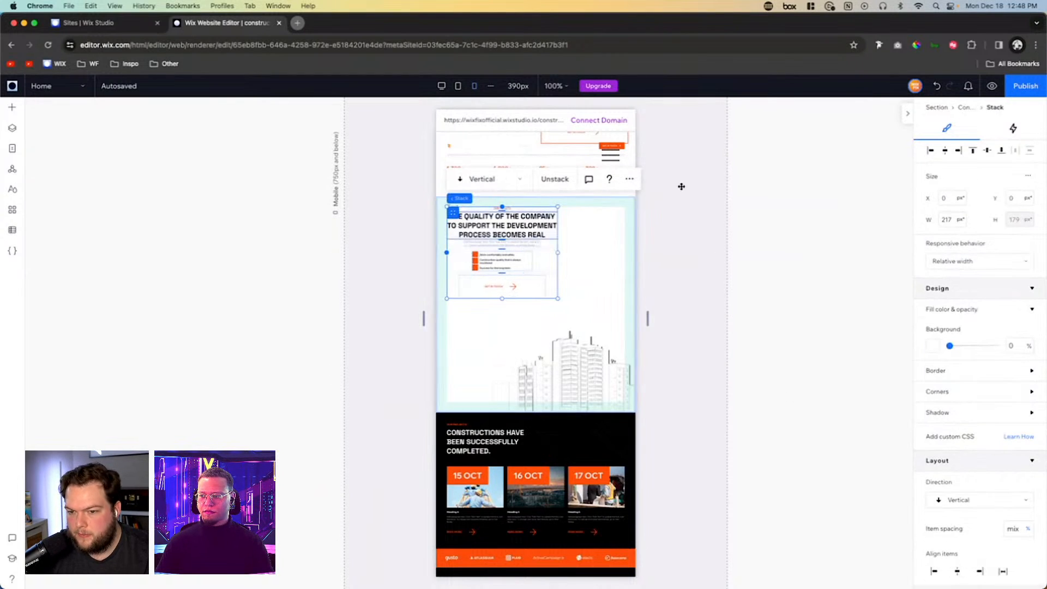
{"action": "left_click", "coordinate": [945, 151]}
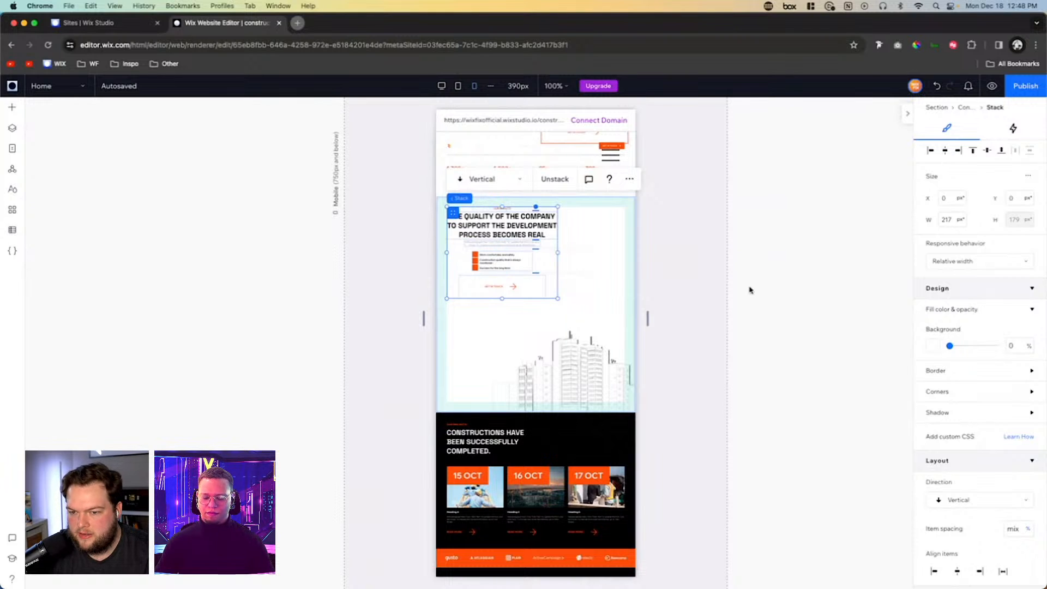
{"action": "left_click", "coordinate": [748, 298]}
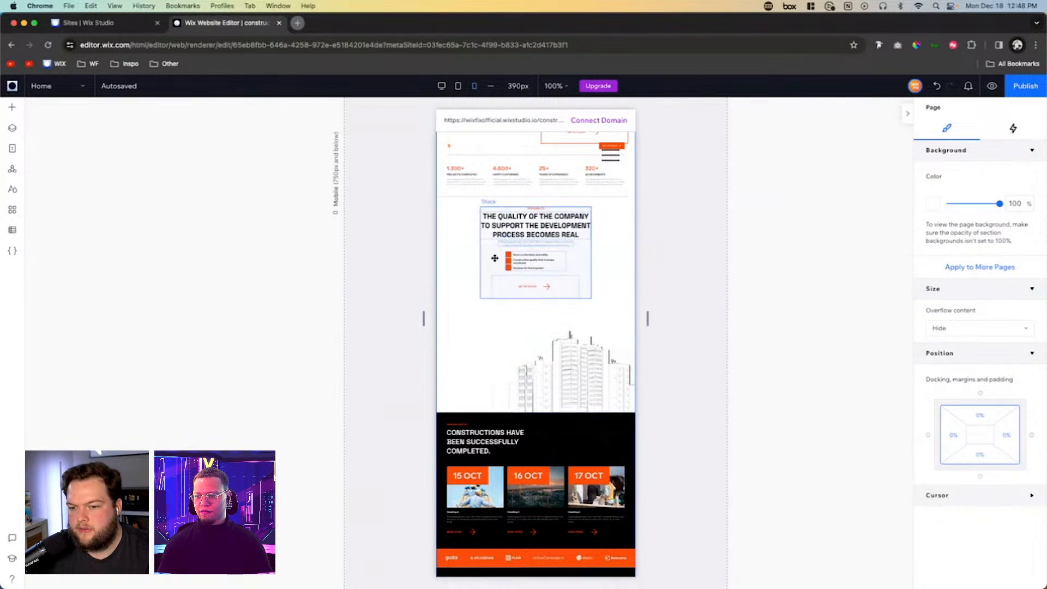
{"action": "left_click", "coordinate": [527, 287]}
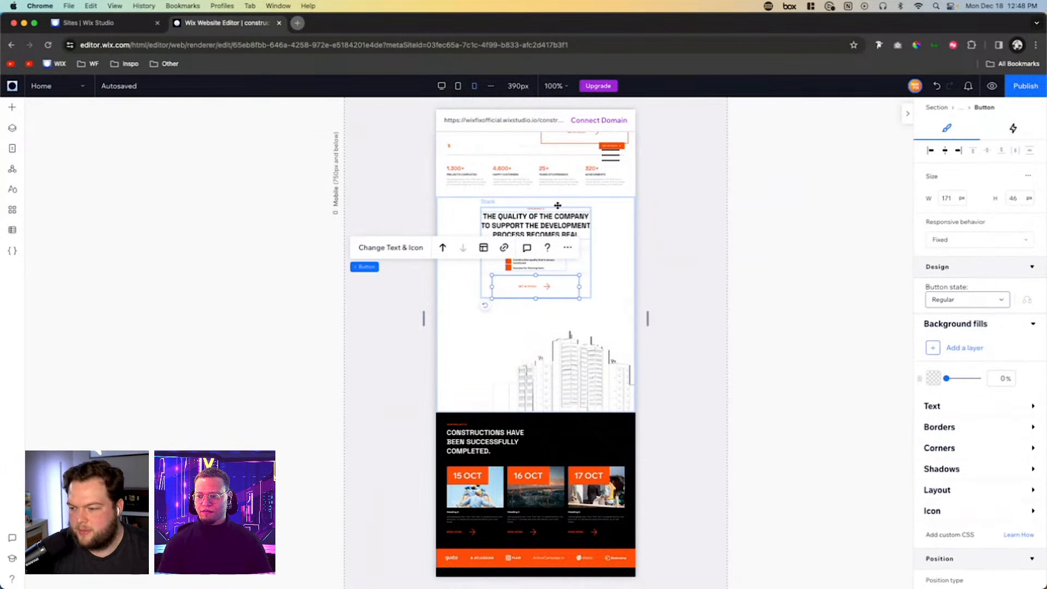
{"action": "left_click", "coordinate": [611, 251]}
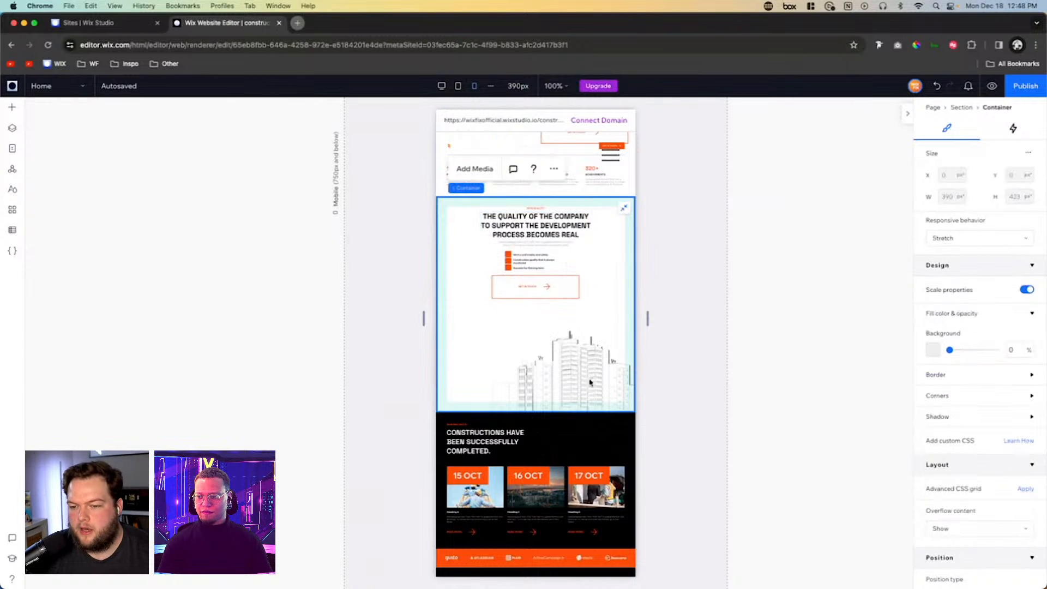
{"action": "left_click", "coordinate": [936, 85]}
{"action": "left_click", "coordinate": [936, 85]}
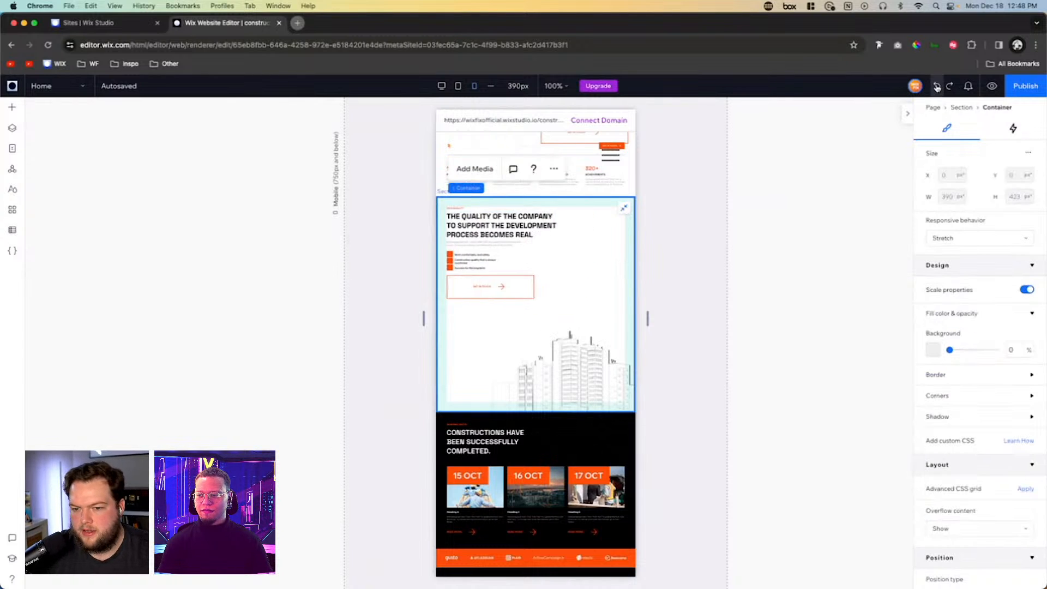
- Reduce the mobile Our Quality section's height to 338 px
{"action": "left_click", "coordinate": [564, 414]}
{"action": "left_click", "coordinate": [611, 387]}
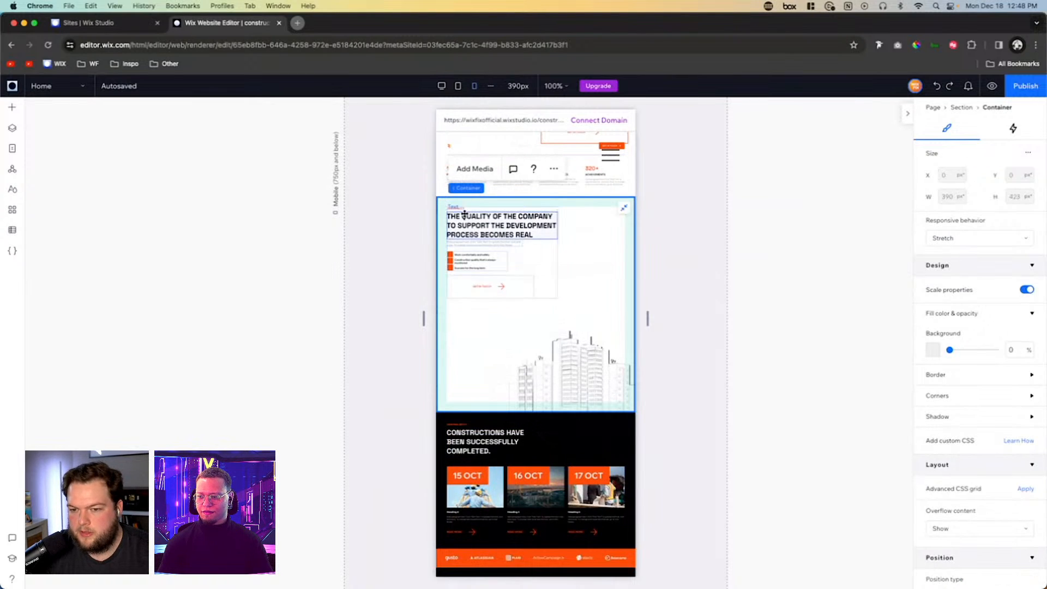
{"action": "left_click", "coordinate": [465, 189]}
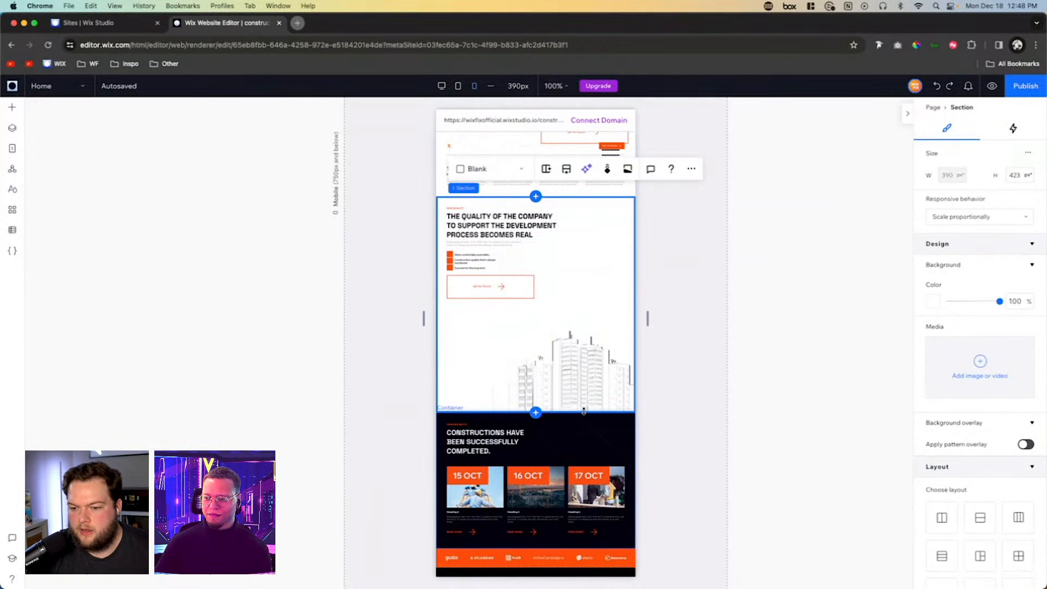
{"action": "left_click_drag", "start_coordinate": [579, 410], "coordinate": [581, 366]}
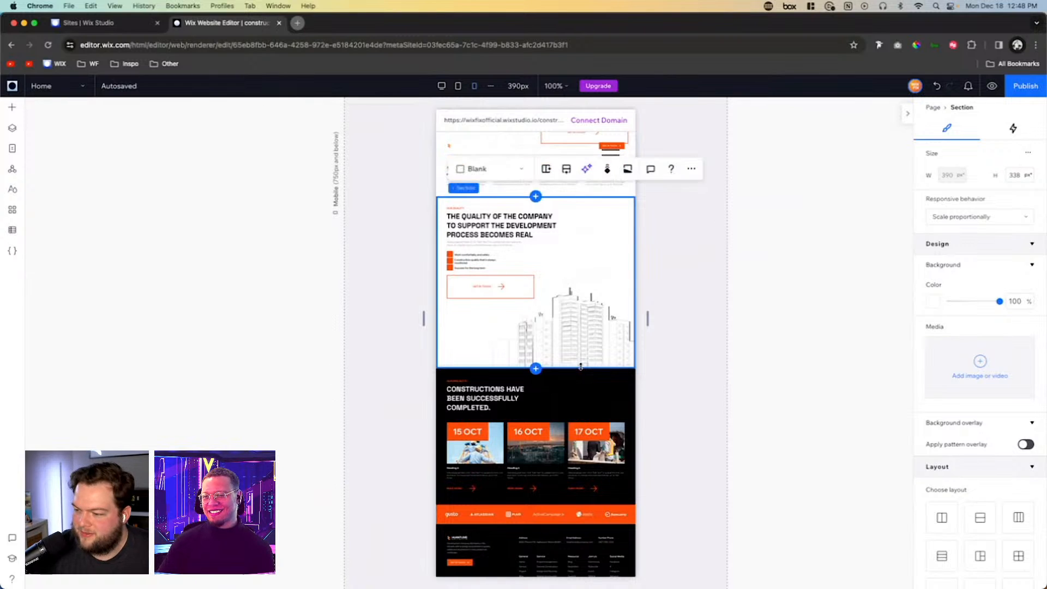
- Return to the desktop breakpoint and select the About Us section
{"action": "left_click", "coordinate": [447, 88]}
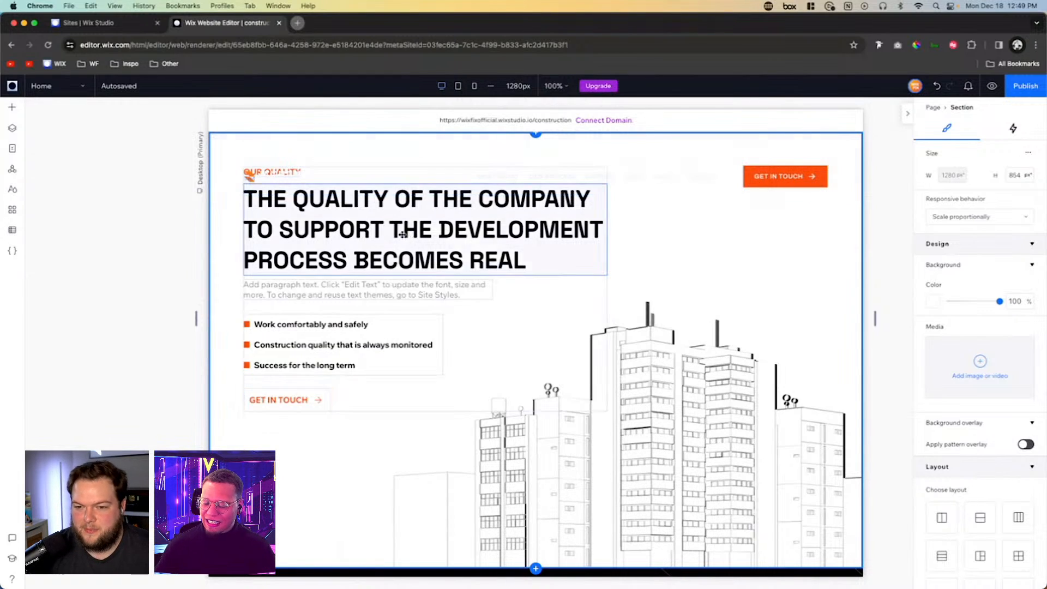
{"action": "scroll", "coordinate": [491, 284], "scroll_direction": "up", "scroll_amount": 7}
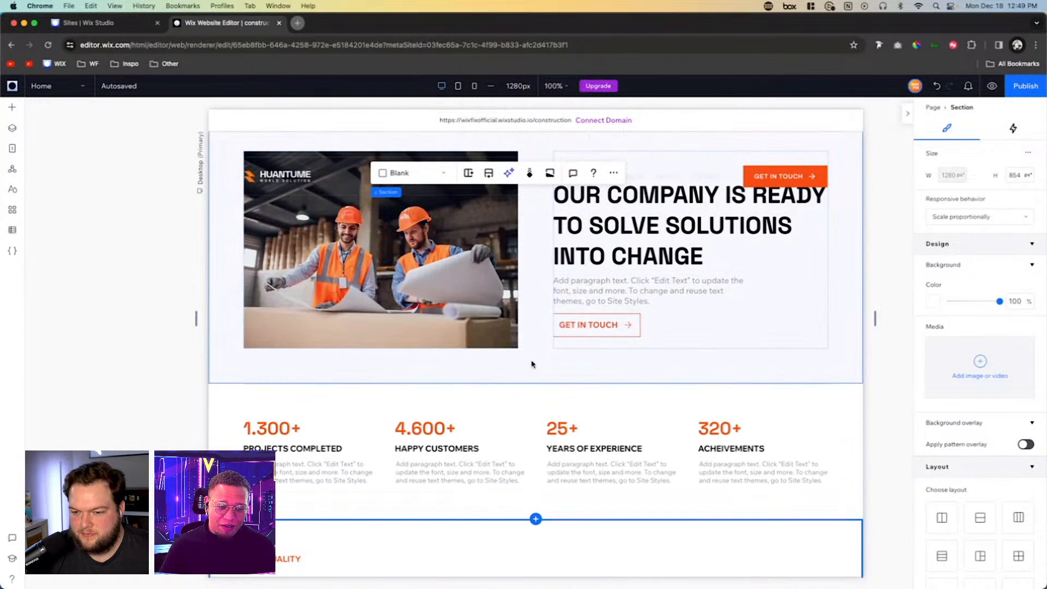
{"action": "left_click", "coordinate": [531, 363]}
{"action": "scroll", "coordinate": [532, 364], "scroll_direction": "up", "scroll_amount": 3}
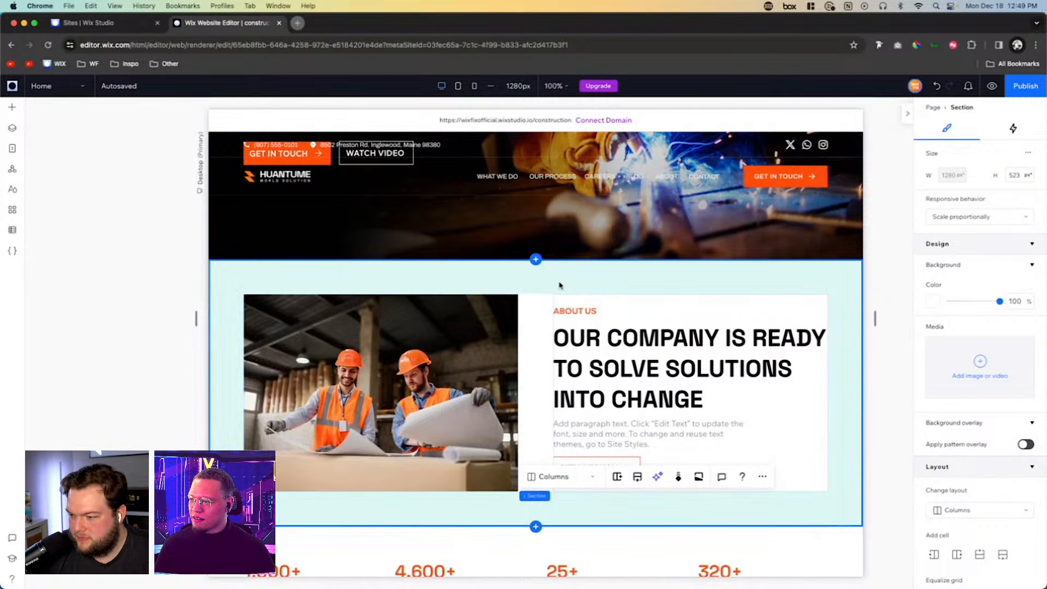
- Examine the desktop page layout from the hero down to the projects section and client logo strip
{"action": "scroll", "coordinate": [559, 284], "scroll_direction": "down", "scroll_amount": 7}
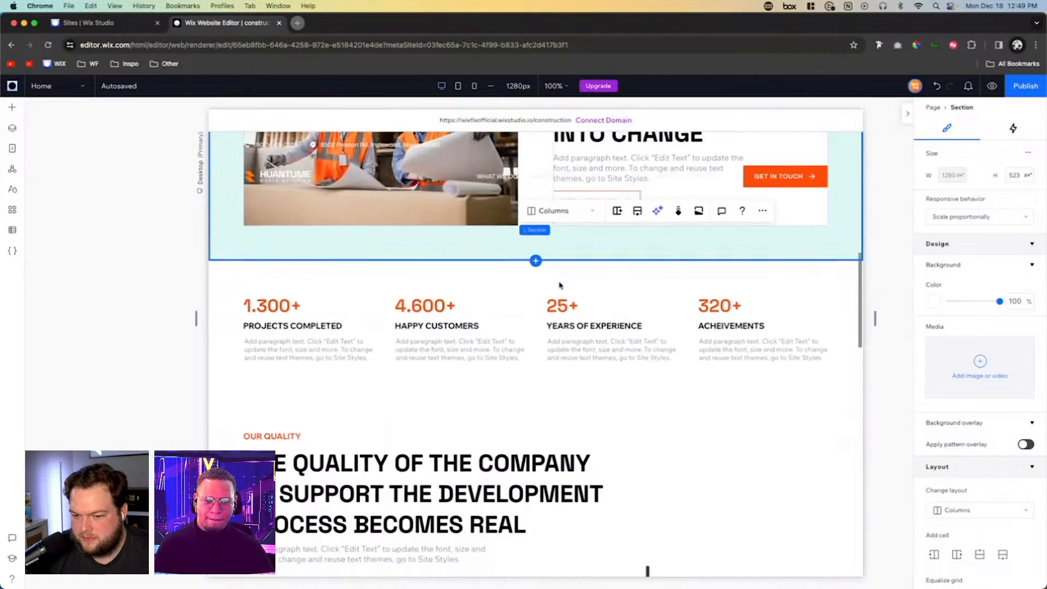
{"action": "scroll", "coordinate": [558, 284], "scroll_direction": "down", "scroll_amount": 6}
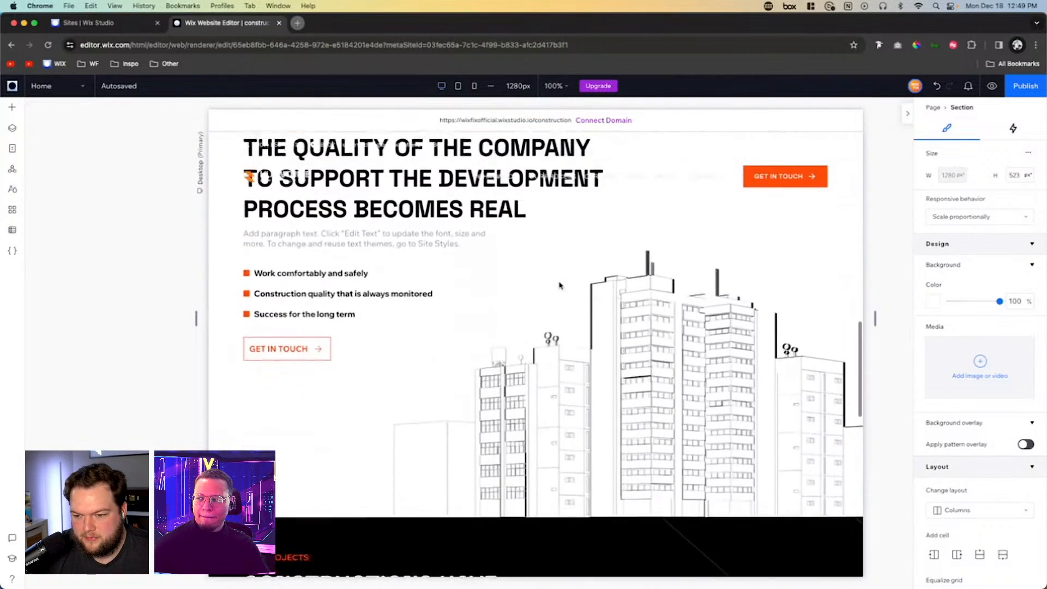
{"action": "scroll", "coordinate": [559, 284], "scroll_direction": "down", "scroll_amount": 5}
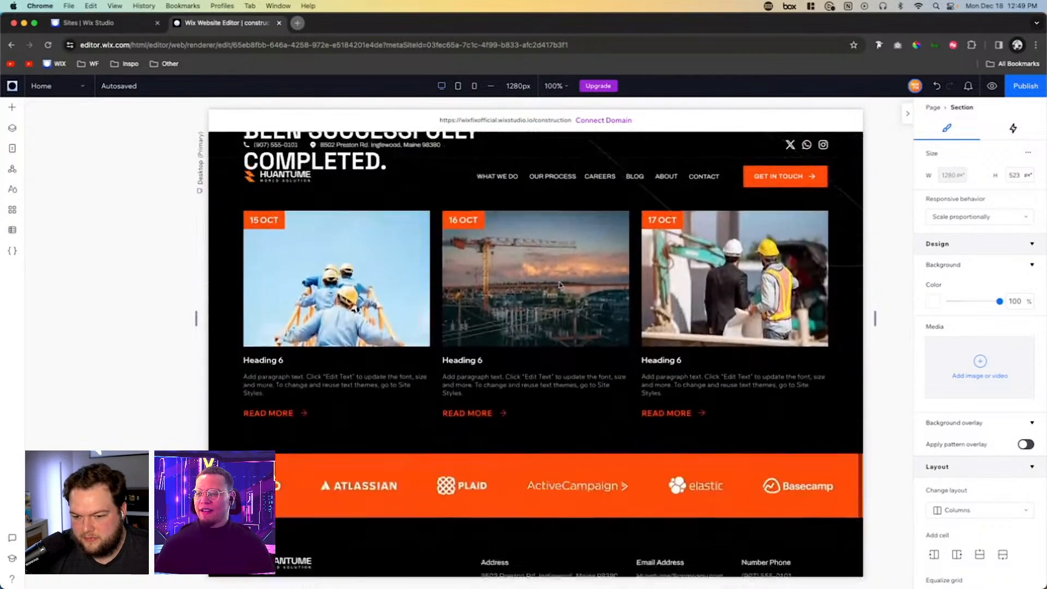
{"action": "scroll", "coordinate": [559, 284], "scroll_direction": "up", "scroll_amount": 10}
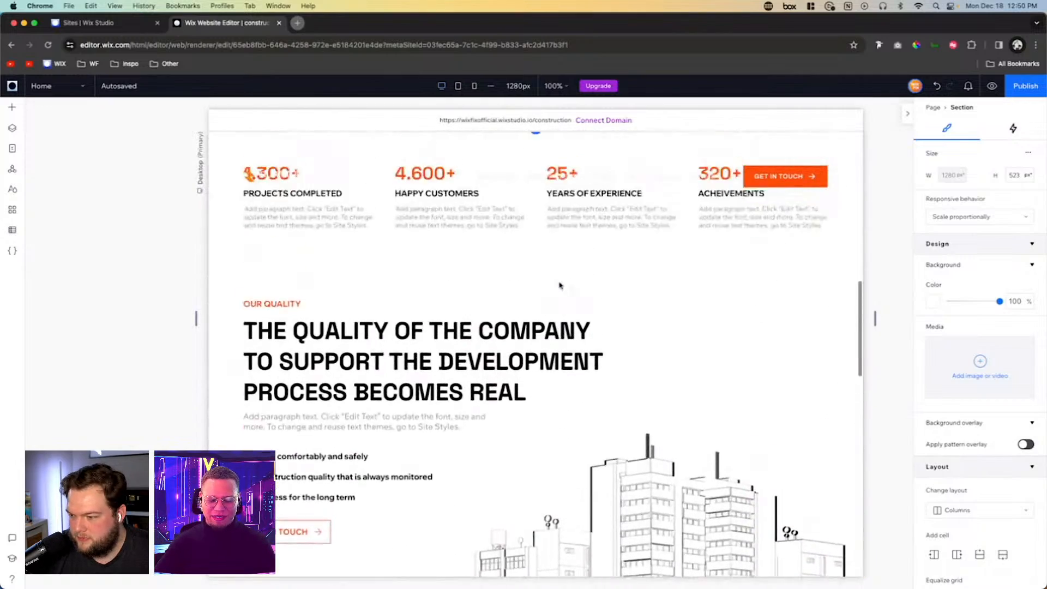
{"action": "scroll", "coordinate": [560, 283], "scroll_direction": "up", "scroll_amount": 5}
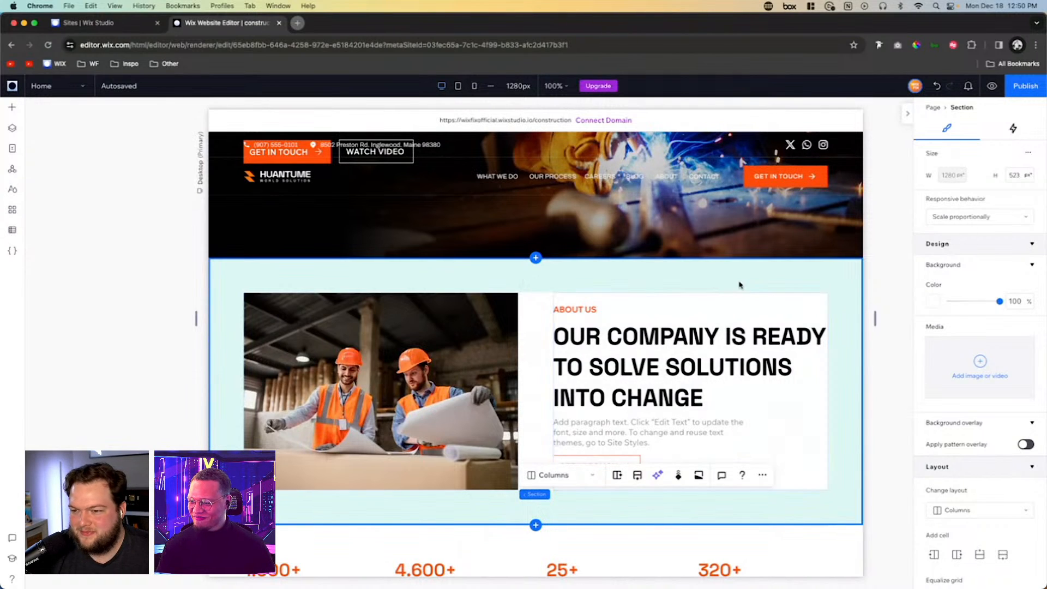
{"action": "scroll", "coordinate": [739, 284], "scroll_direction": "up", "scroll_amount": 4}
{"action": "scroll", "coordinate": [739, 284], "scroll_direction": "down", "scroll_amount": 10}
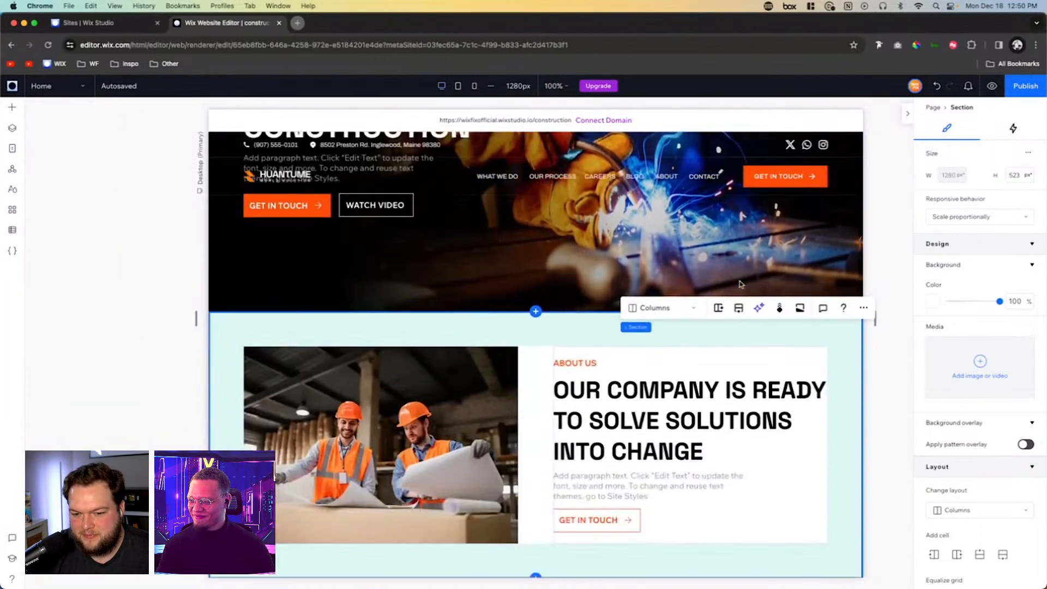
{"action": "scroll", "coordinate": [739, 284], "scroll_direction": "down", "scroll_amount": 5}
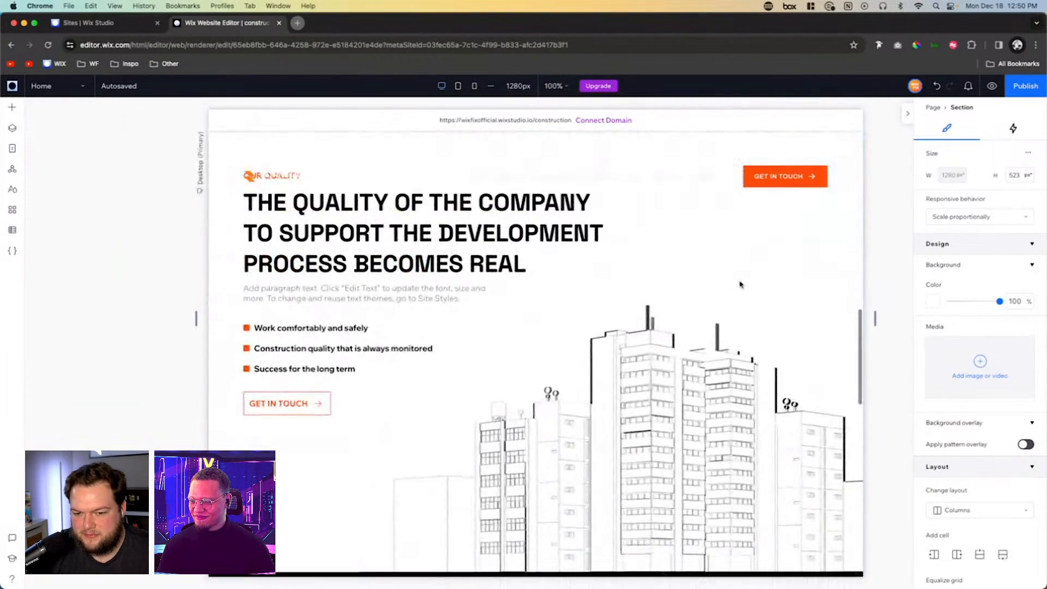
{"action": "scroll", "coordinate": [739, 284], "scroll_direction": "down", "scroll_amount": 6}
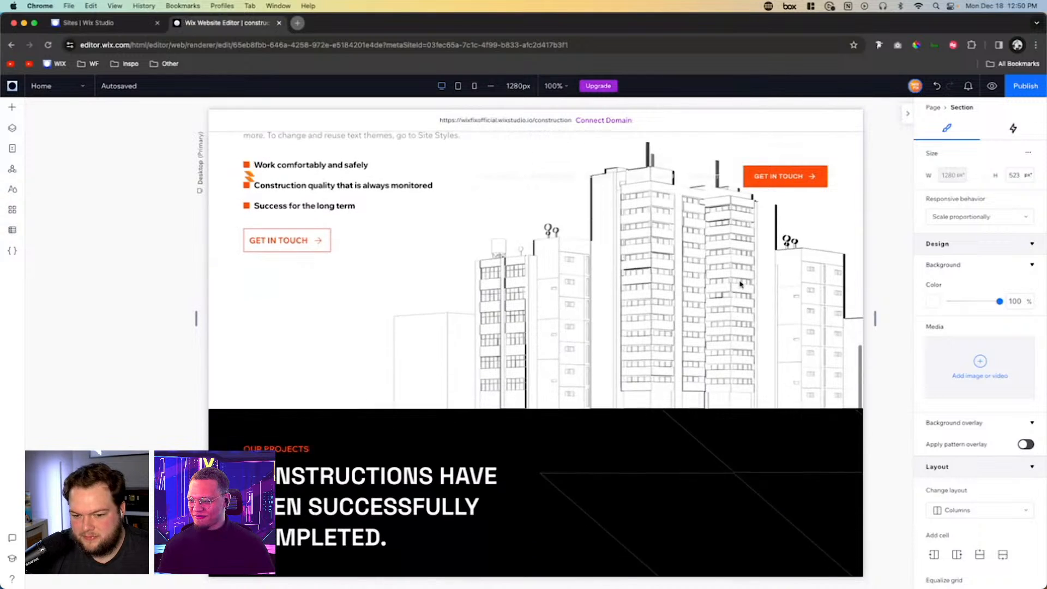
{"action": "scroll", "coordinate": [739, 284], "scroll_direction": "down", "scroll_amount": 3}
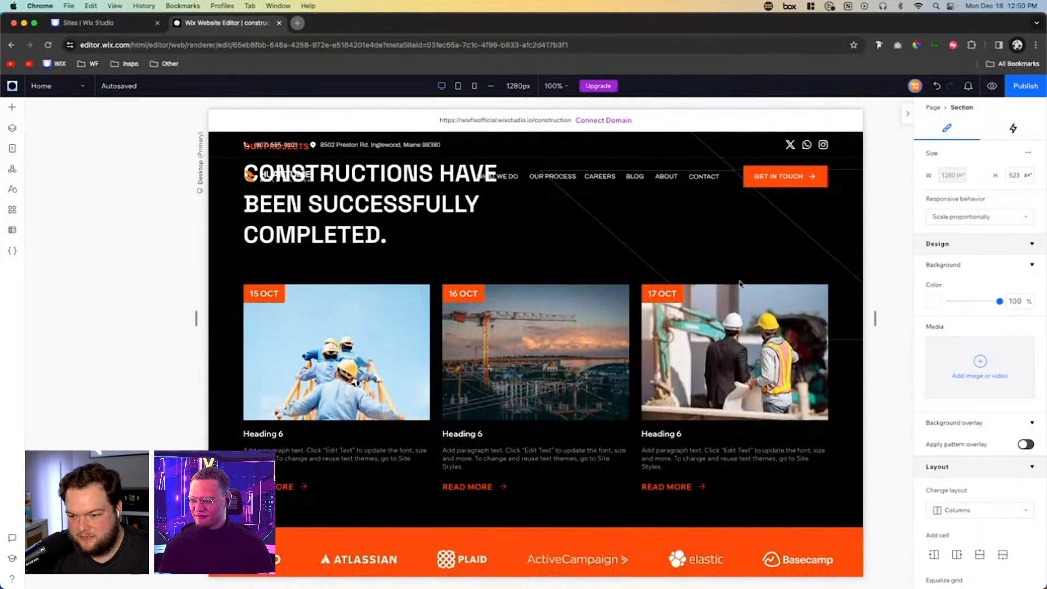
- Switch from the desktop breakpoint to the tablet breakpoint and on to the mobile breakpoint
{"action": "scroll", "coordinate": [739, 284], "scroll_direction": "up", "scroll_amount": 3}
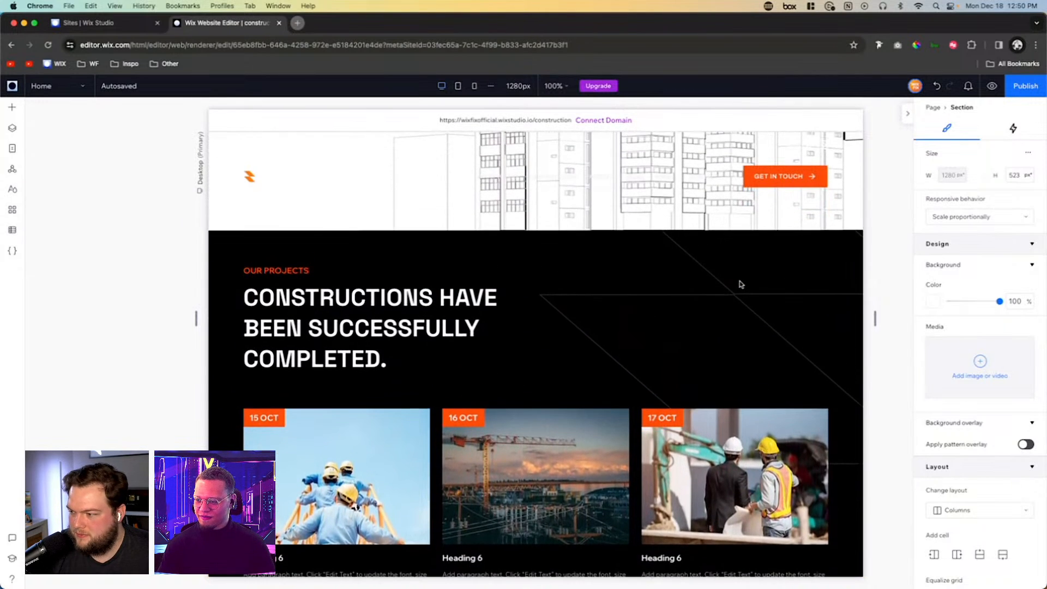
{"action": "scroll", "coordinate": [740, 284], "scroll_direction": "up", "scroll_amount": 5}
{"action": "scroll", "coordinate": [740, 284], "scroll_direction": "up", "scroll_amount": 3}
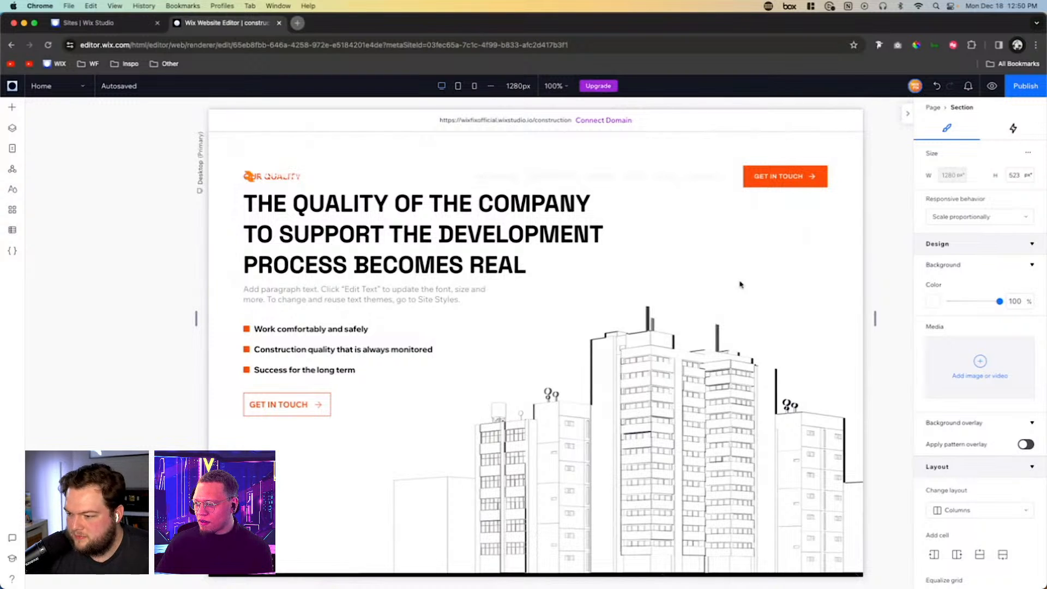
{"action": "left_click", "coordinate": [458, 87]}
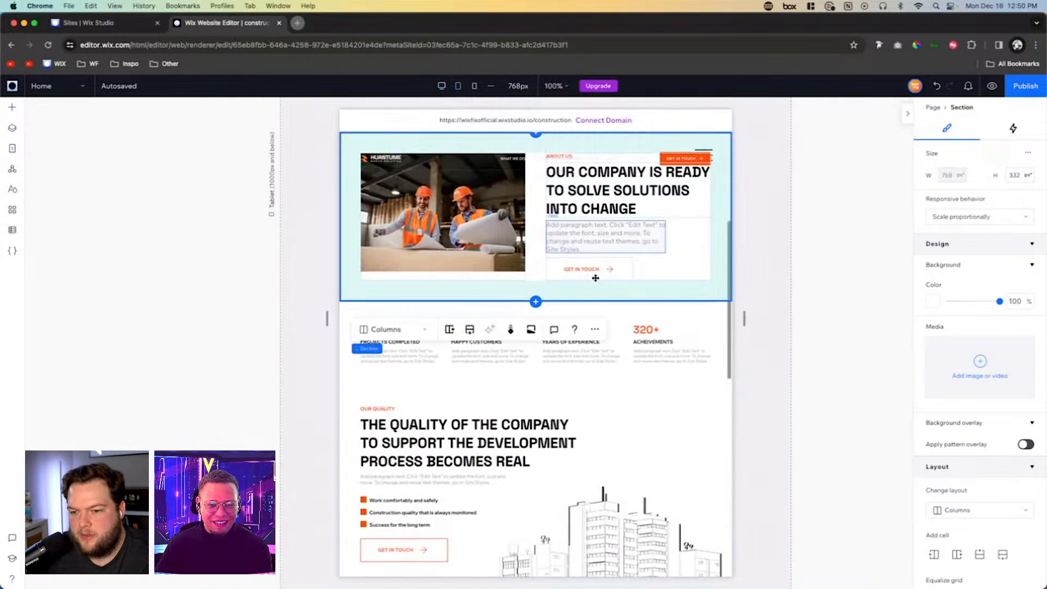
{"action": "left_click", "coordinate": [475, 86]}
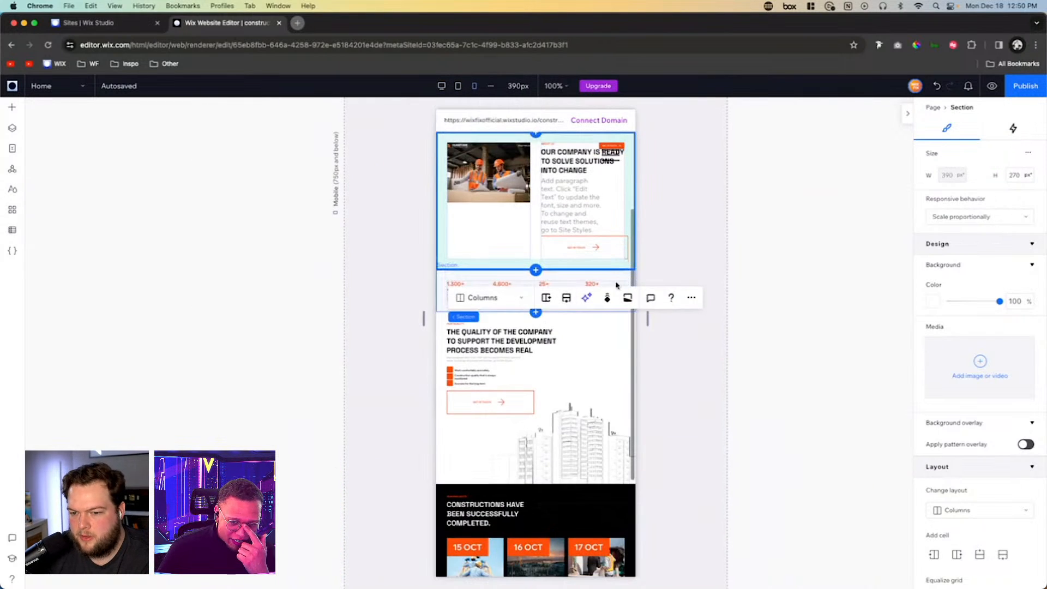
- Set the projects card repeater to 1 item per row on mobile and check the stacked cards
{"action": "left_click", "coordinate": [596, 360]}
{"action": "scroll", "coordinate": [597, 361], "scroll_direction": "down", "scroll_amount": 3}
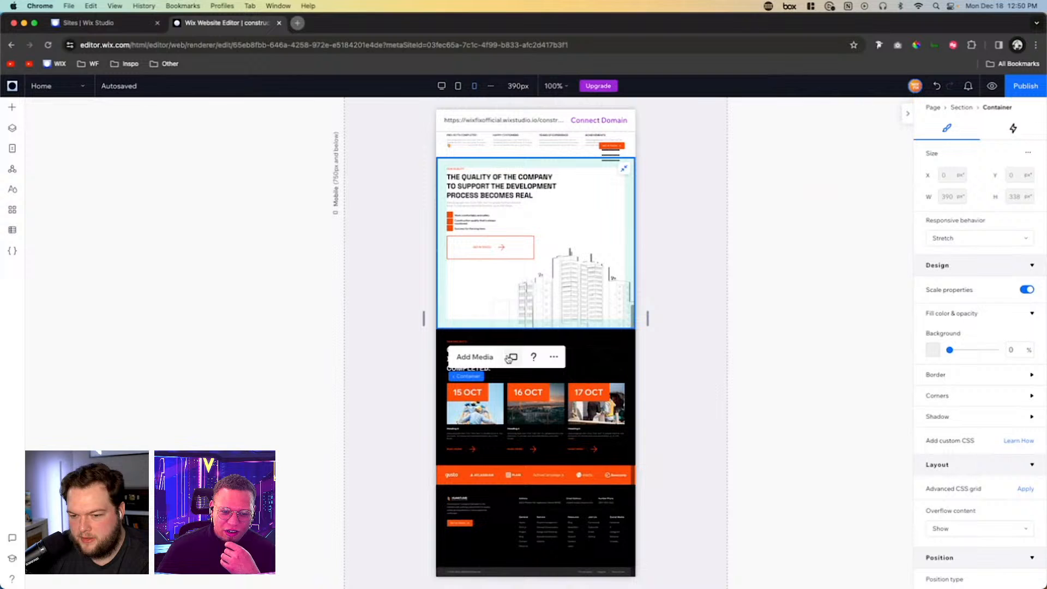
{"action": "left_click", "coordinate": [597, 360]}
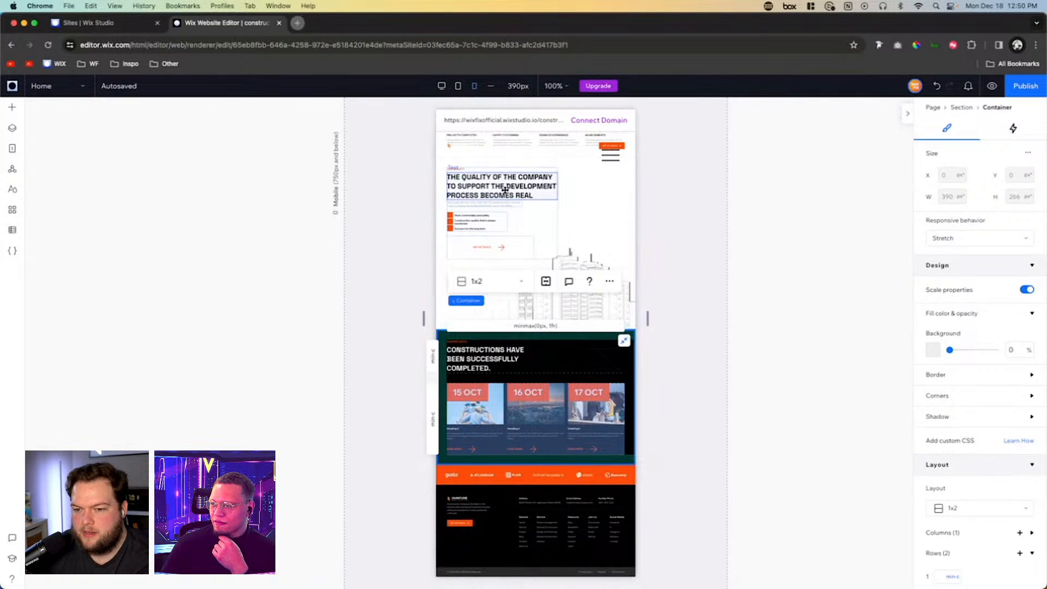
{"action": "left_click", "coordinate": [567, 416]}
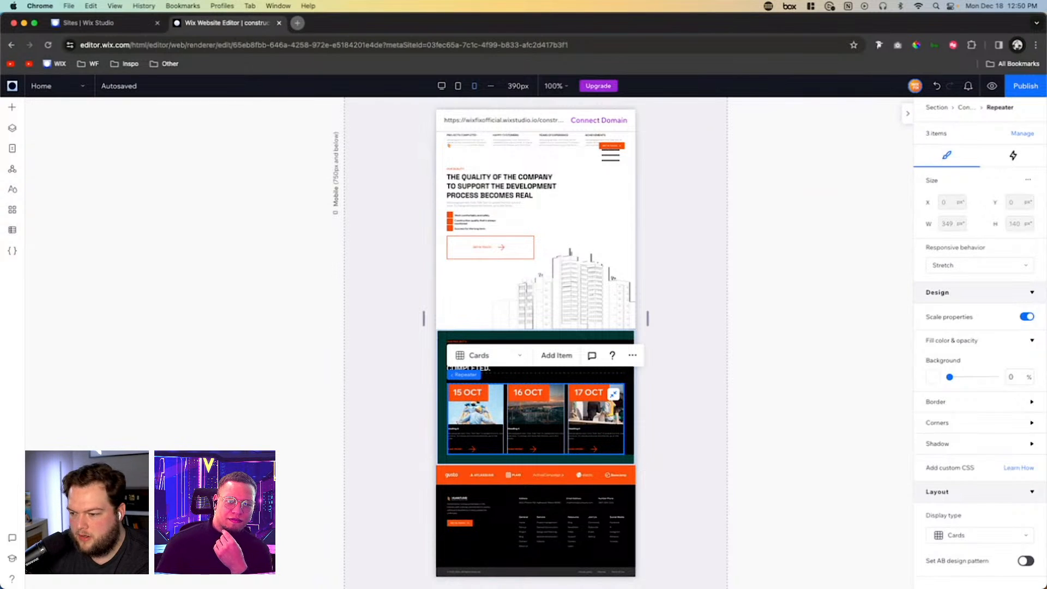
{"action": "scroll", "coordinate": [976, 428], "scroll_direction": "down", "scroll_amount": 5}
{"action": "left_click", "coordinate": [1015, 456]}
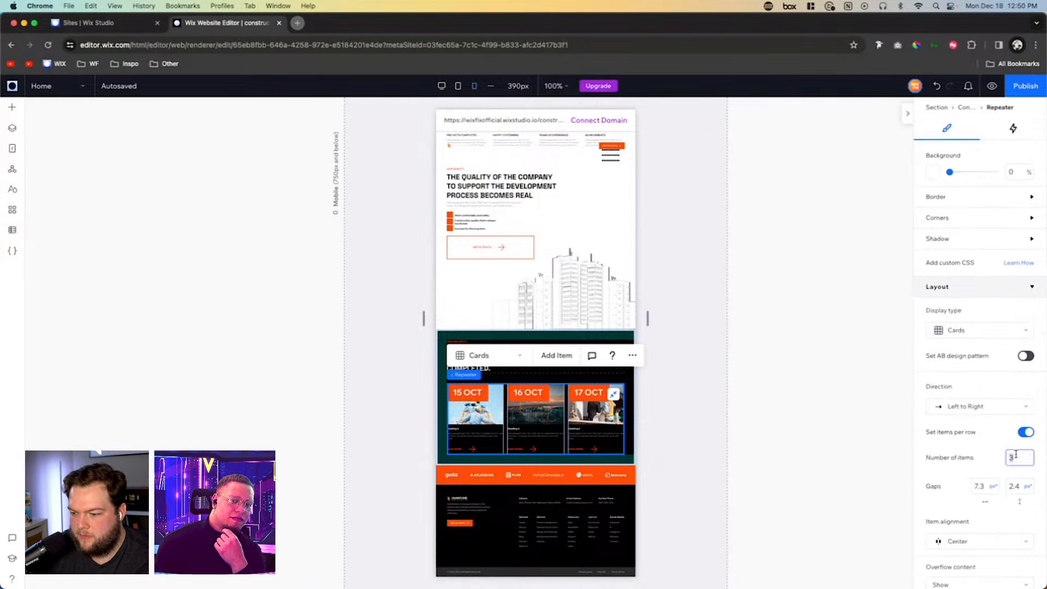
{"action": "type", "text": "1"}
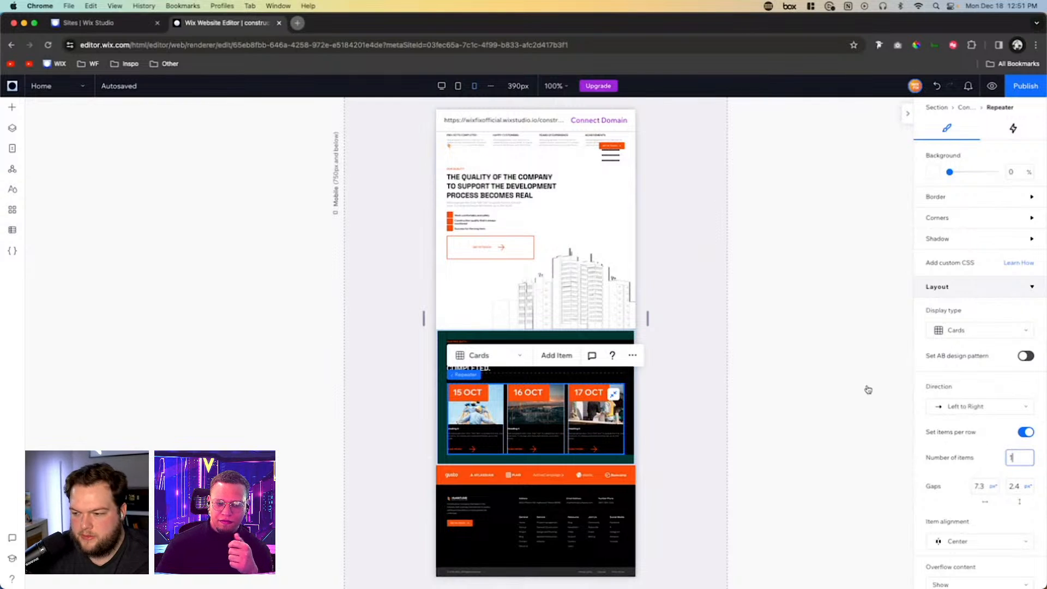
{"action": "key", "text": "Return"}
{"action": "scroll", "coordinate": [681, 357], "scroll_direction": "down", "scroll_amount": 3}
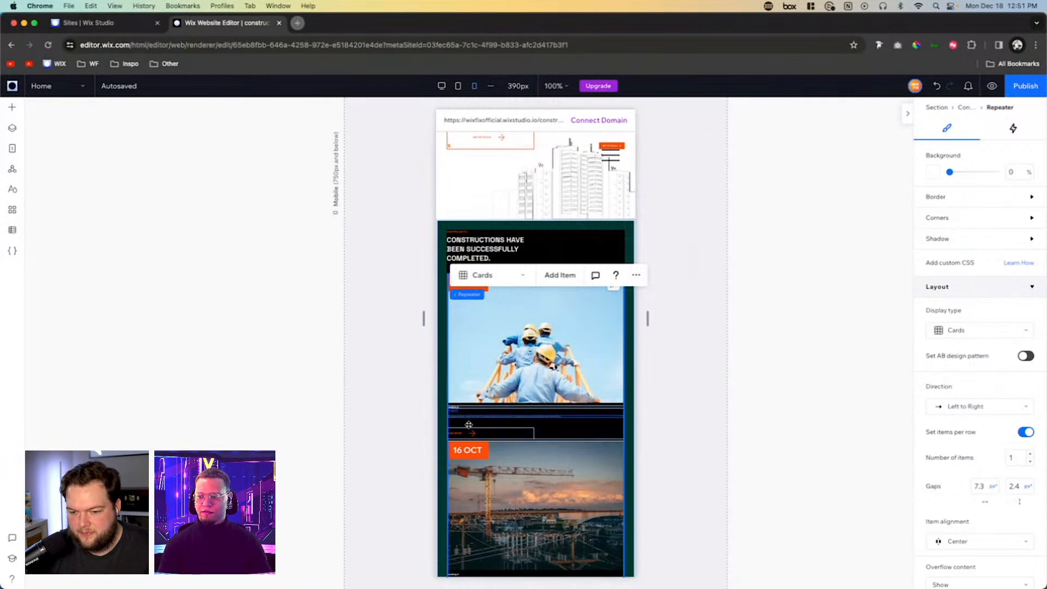
{"action": "scroll", "coordinate": [599, 393], "scroll_direction": "down", "scroll_amount": 8}
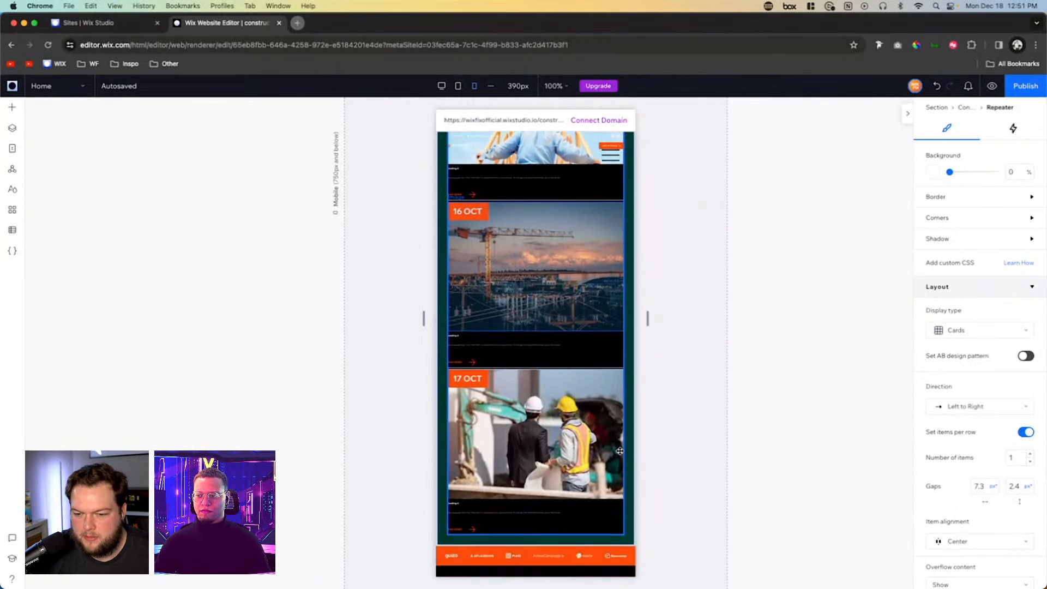
{"action": "scroll", "coordinate": [599, 393], "scroll_direction": "up", "scroll_amount": 8}
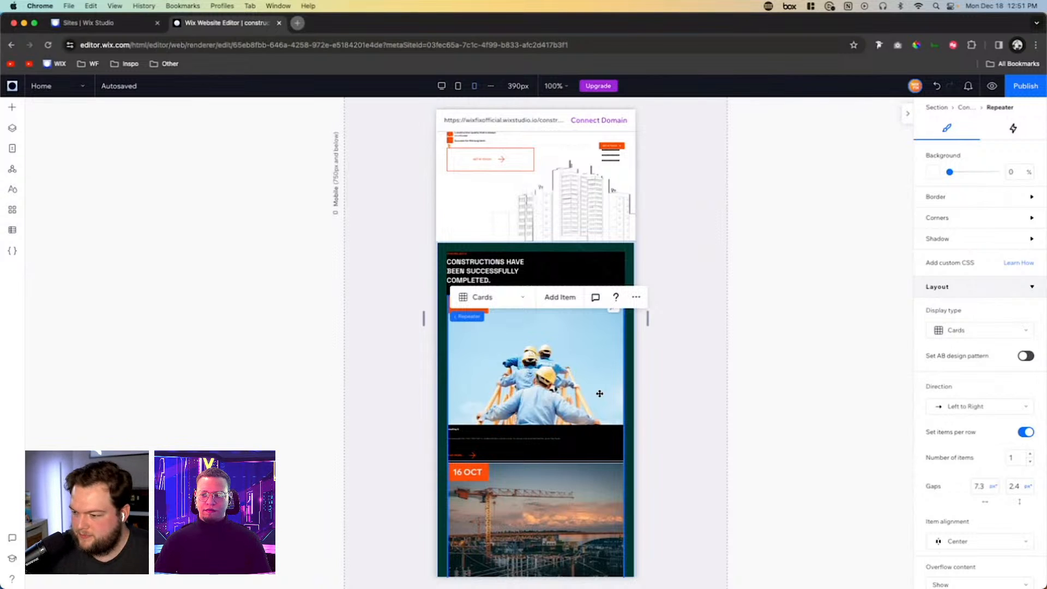
{"action": "left_click", "coordinate": [679, 362]}
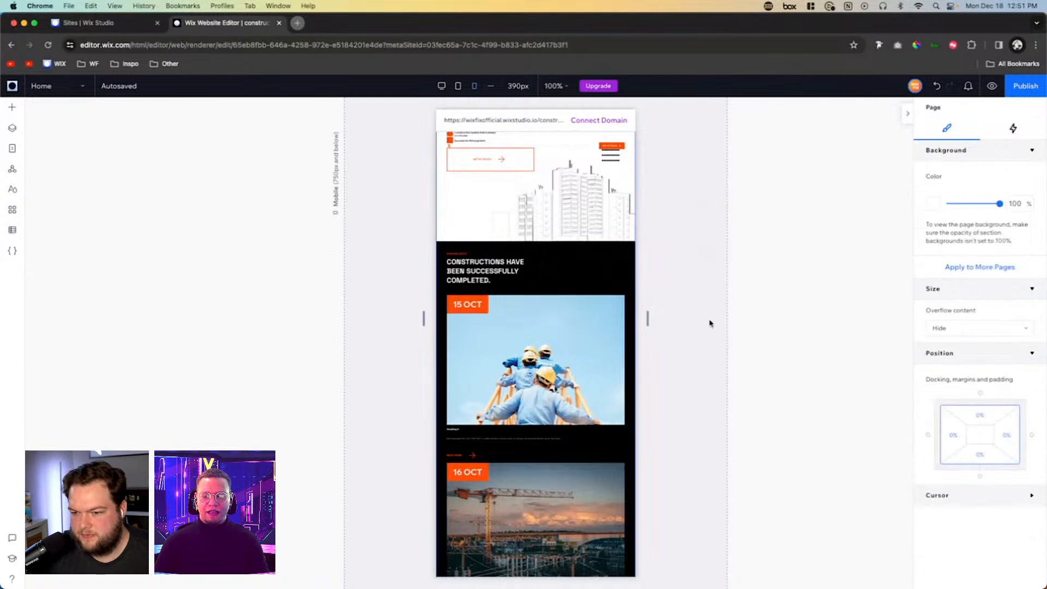
- Change the About Us section's layout to Rows on mobile so the image stacks above the text
{"action": "scroll", "coordinate": [709, 323], "scroll_direction": "up", "scroll_amount": 5}
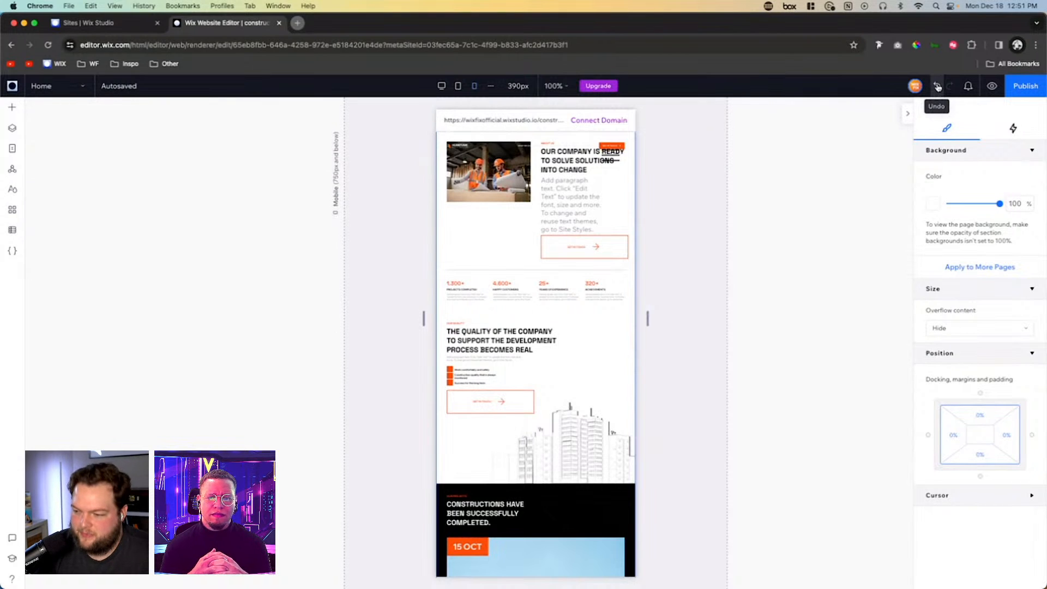
{"action": "left_click", "coordinate": [936, 86]}
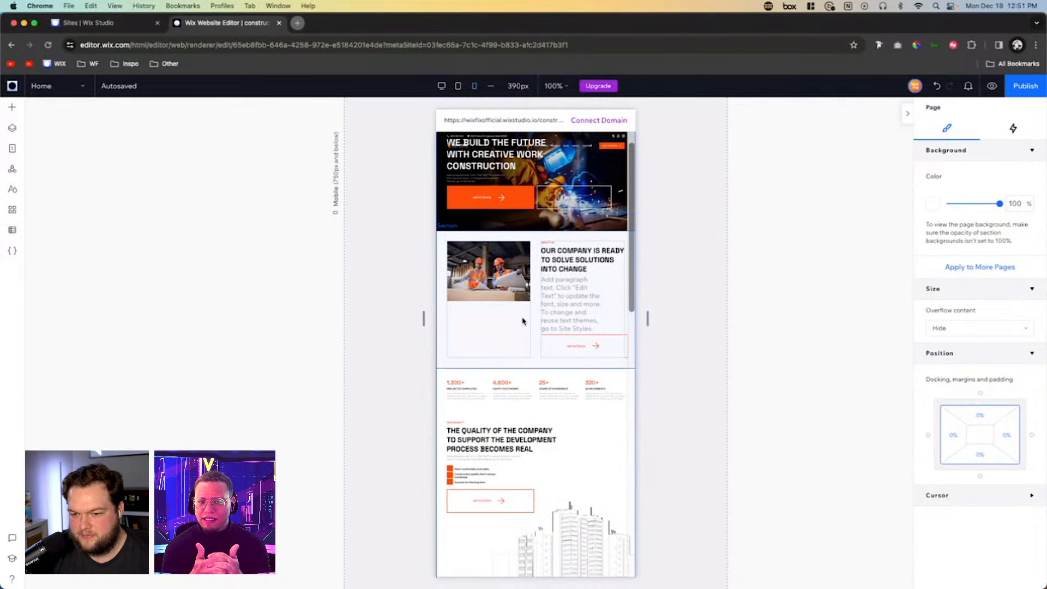
{"action": "left_click", "coordinate": [533, 322]}
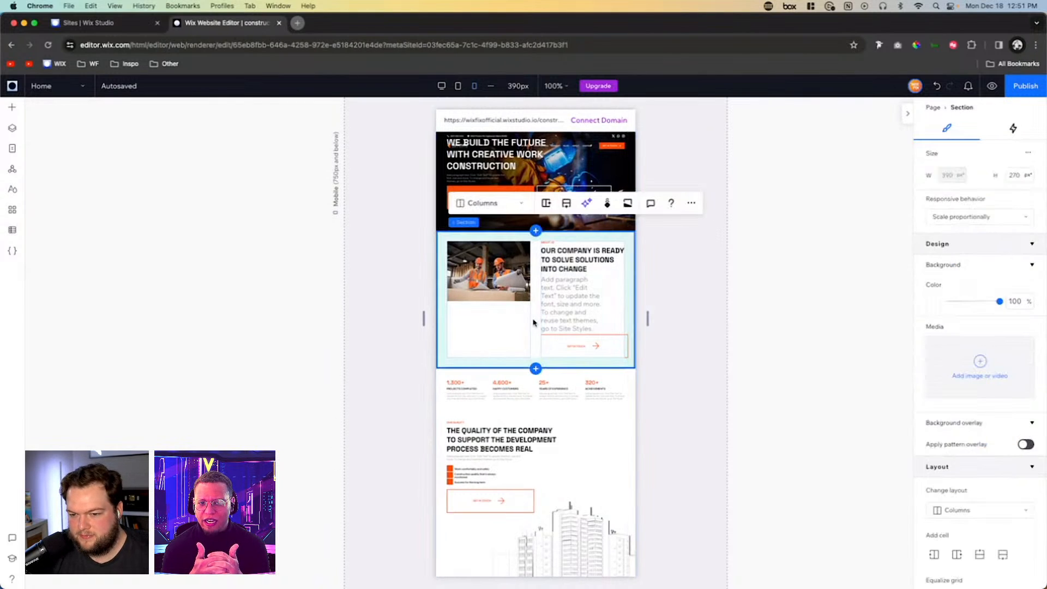
{"action": "left_click", "coordinate": [504, 205]}
{"action": "left_click", "coordinate": [496, 189]}
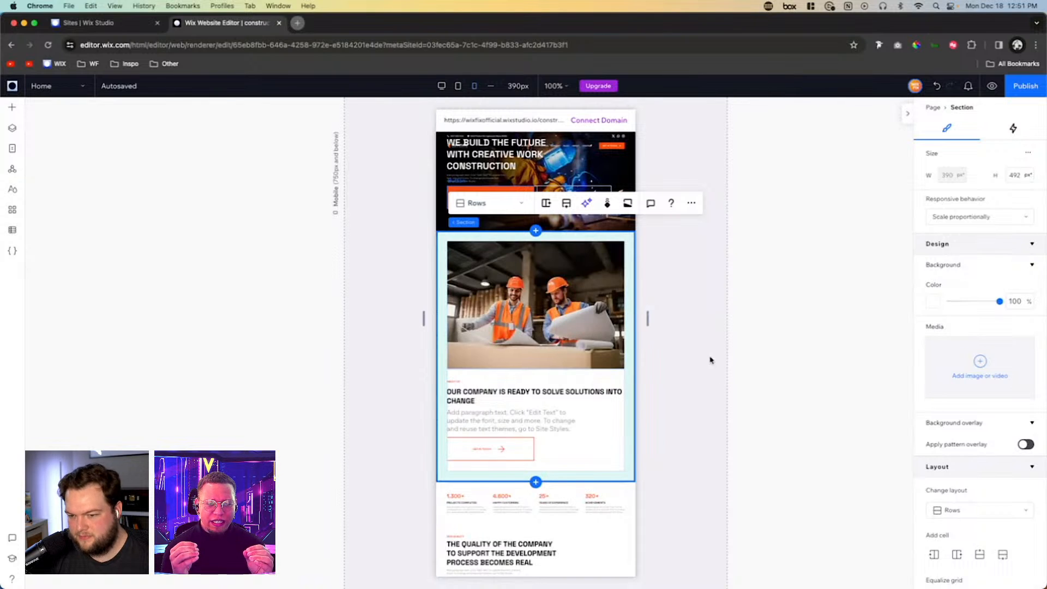
- Set the statistics repeater below About Us to 2 items per row on mobile and check the page flow
{"action": "scroll", "coordinate": [710, 360], "scroll_direction": "down", "scroll_amount": 1}
{"action": "scroll", "coordinate": [710, 360], "scroll_direction": "down", "scroll_amount": 4}
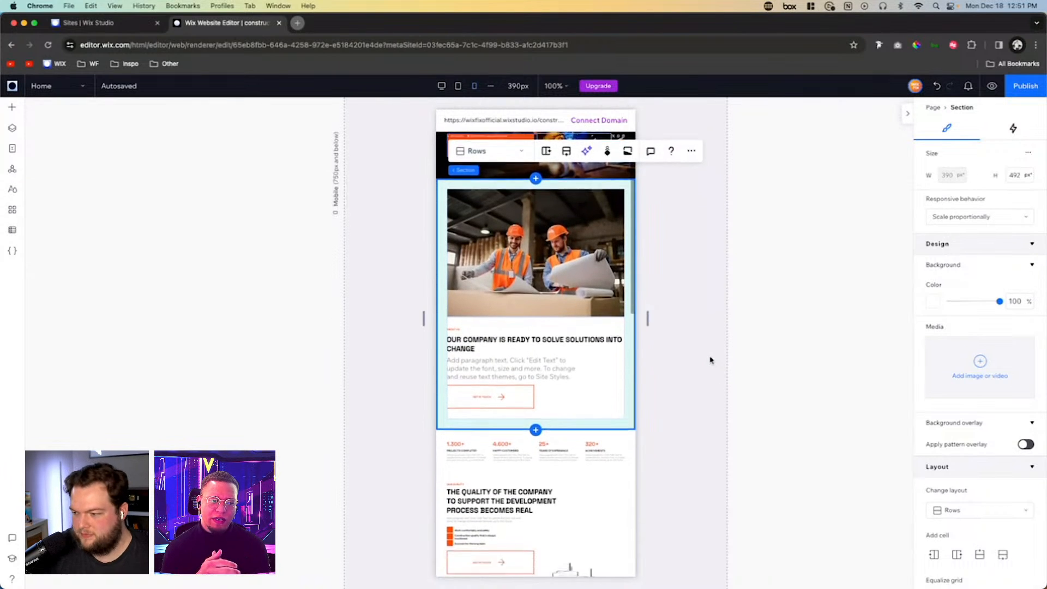
{"action": "left_click", "coordinate": [578, 376]}
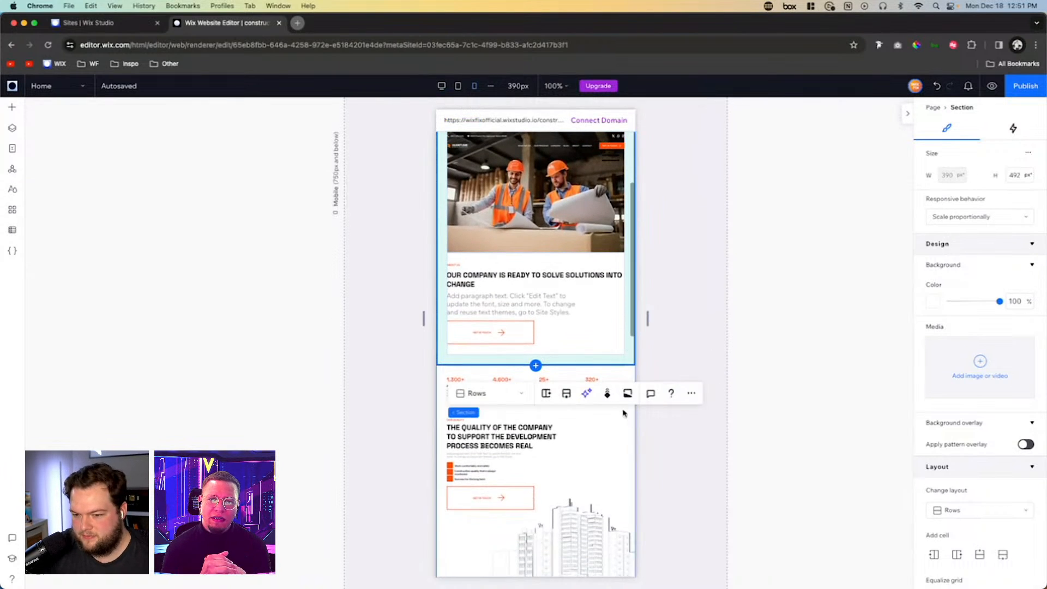
{"action": "left_click", "coordinate": [580, 381]}
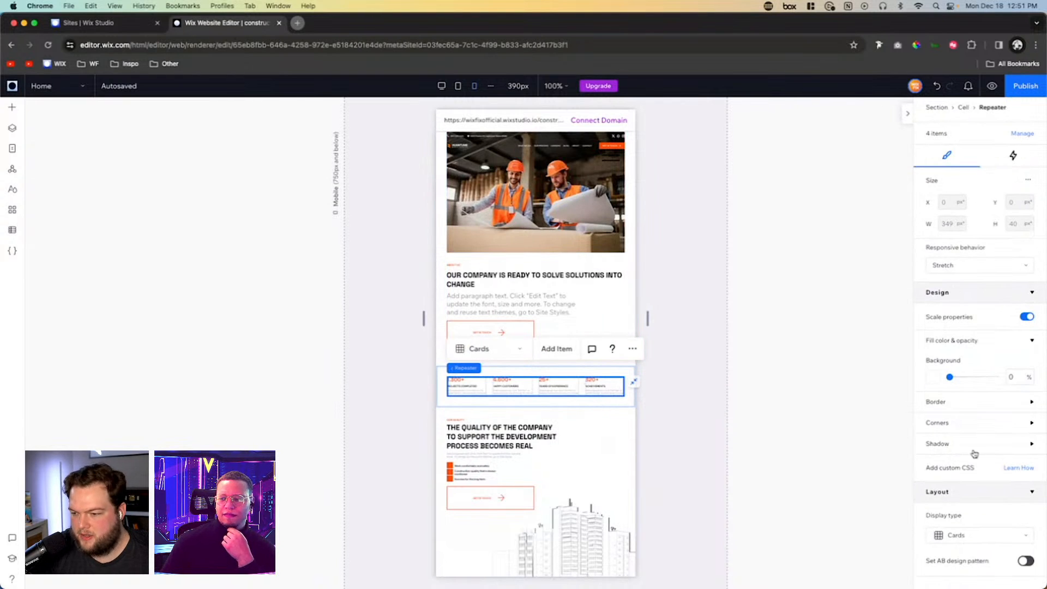
{"action": "scroll", "coordinate": [972, 451], "scroll_direction": "down", "scroll_amount": 5}
{"action": "left_click", "coordinate": [1017, 375]}
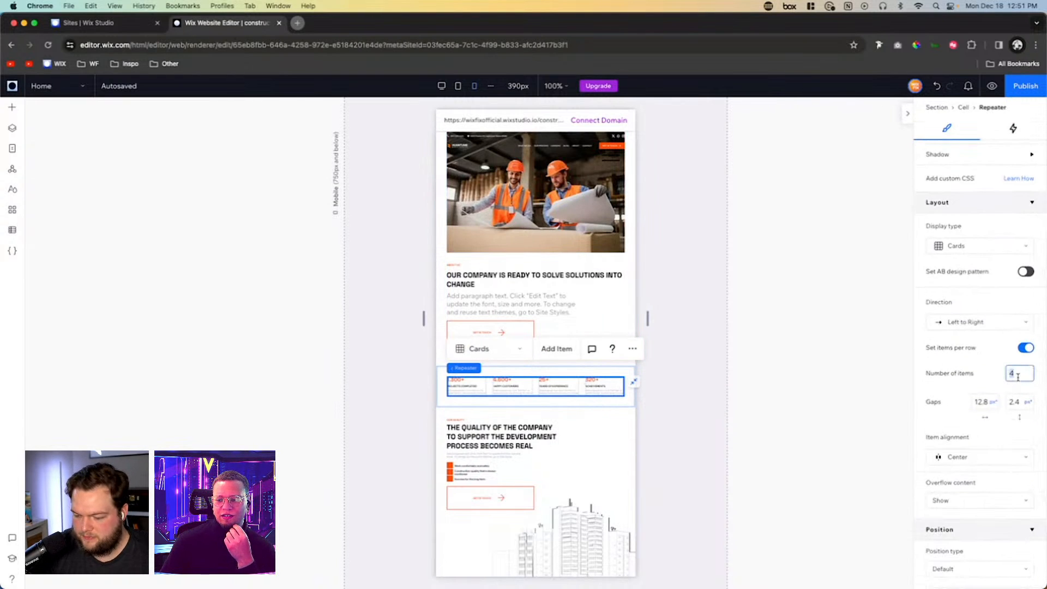
{"action": "type", "text": "2"}
{"action": "key", "text": "Return"}
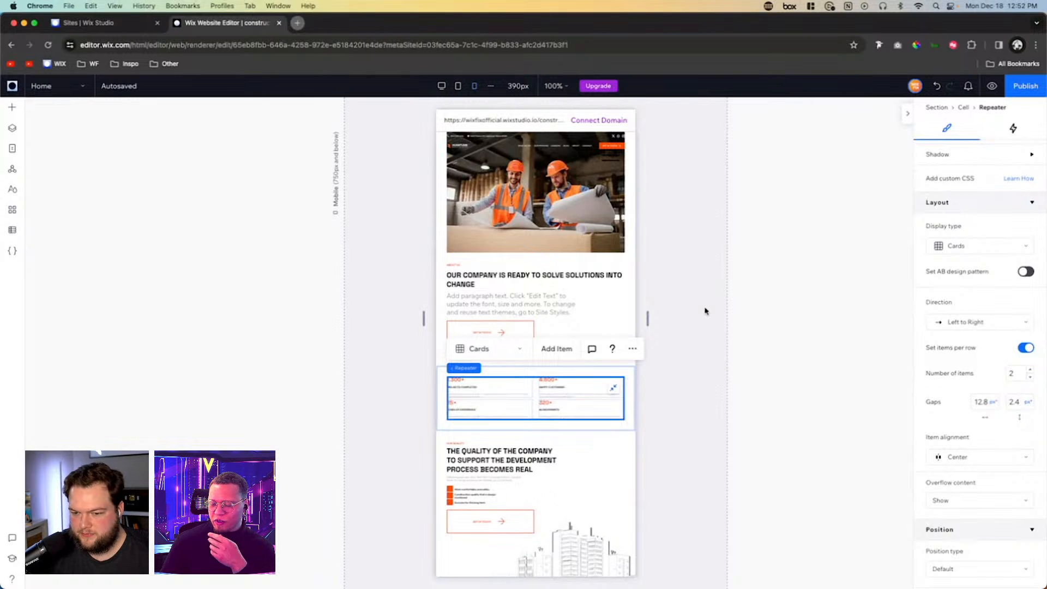
{"action": "scroll", "coordinate": [705, 312], "scroll_direction": "down", "scroll_amount": 5}
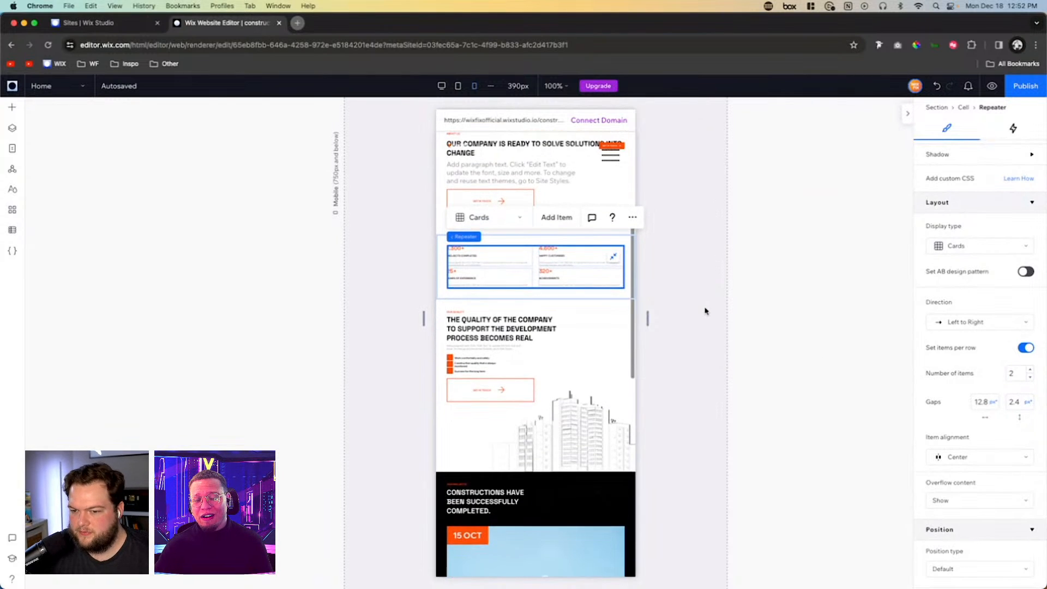
{"action": "scroll", "coordinate": [705, 311], "scroll_direction": "down", "scroll_amount": 10}
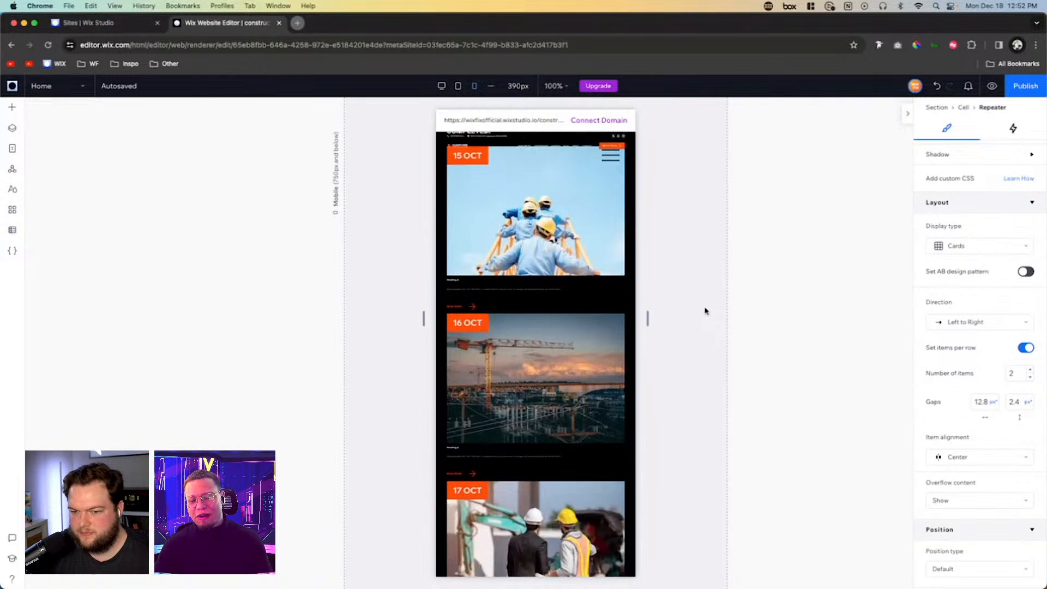
{"action": "scroll", "coordinate": [705, 311], "scroll_direction": "up", "scroll_amount": 20}
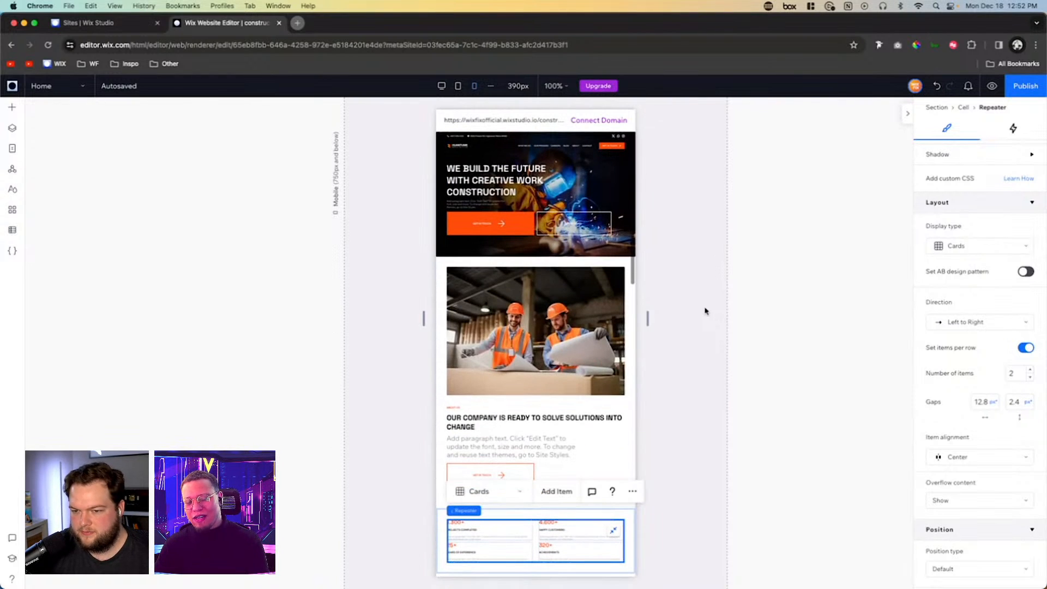